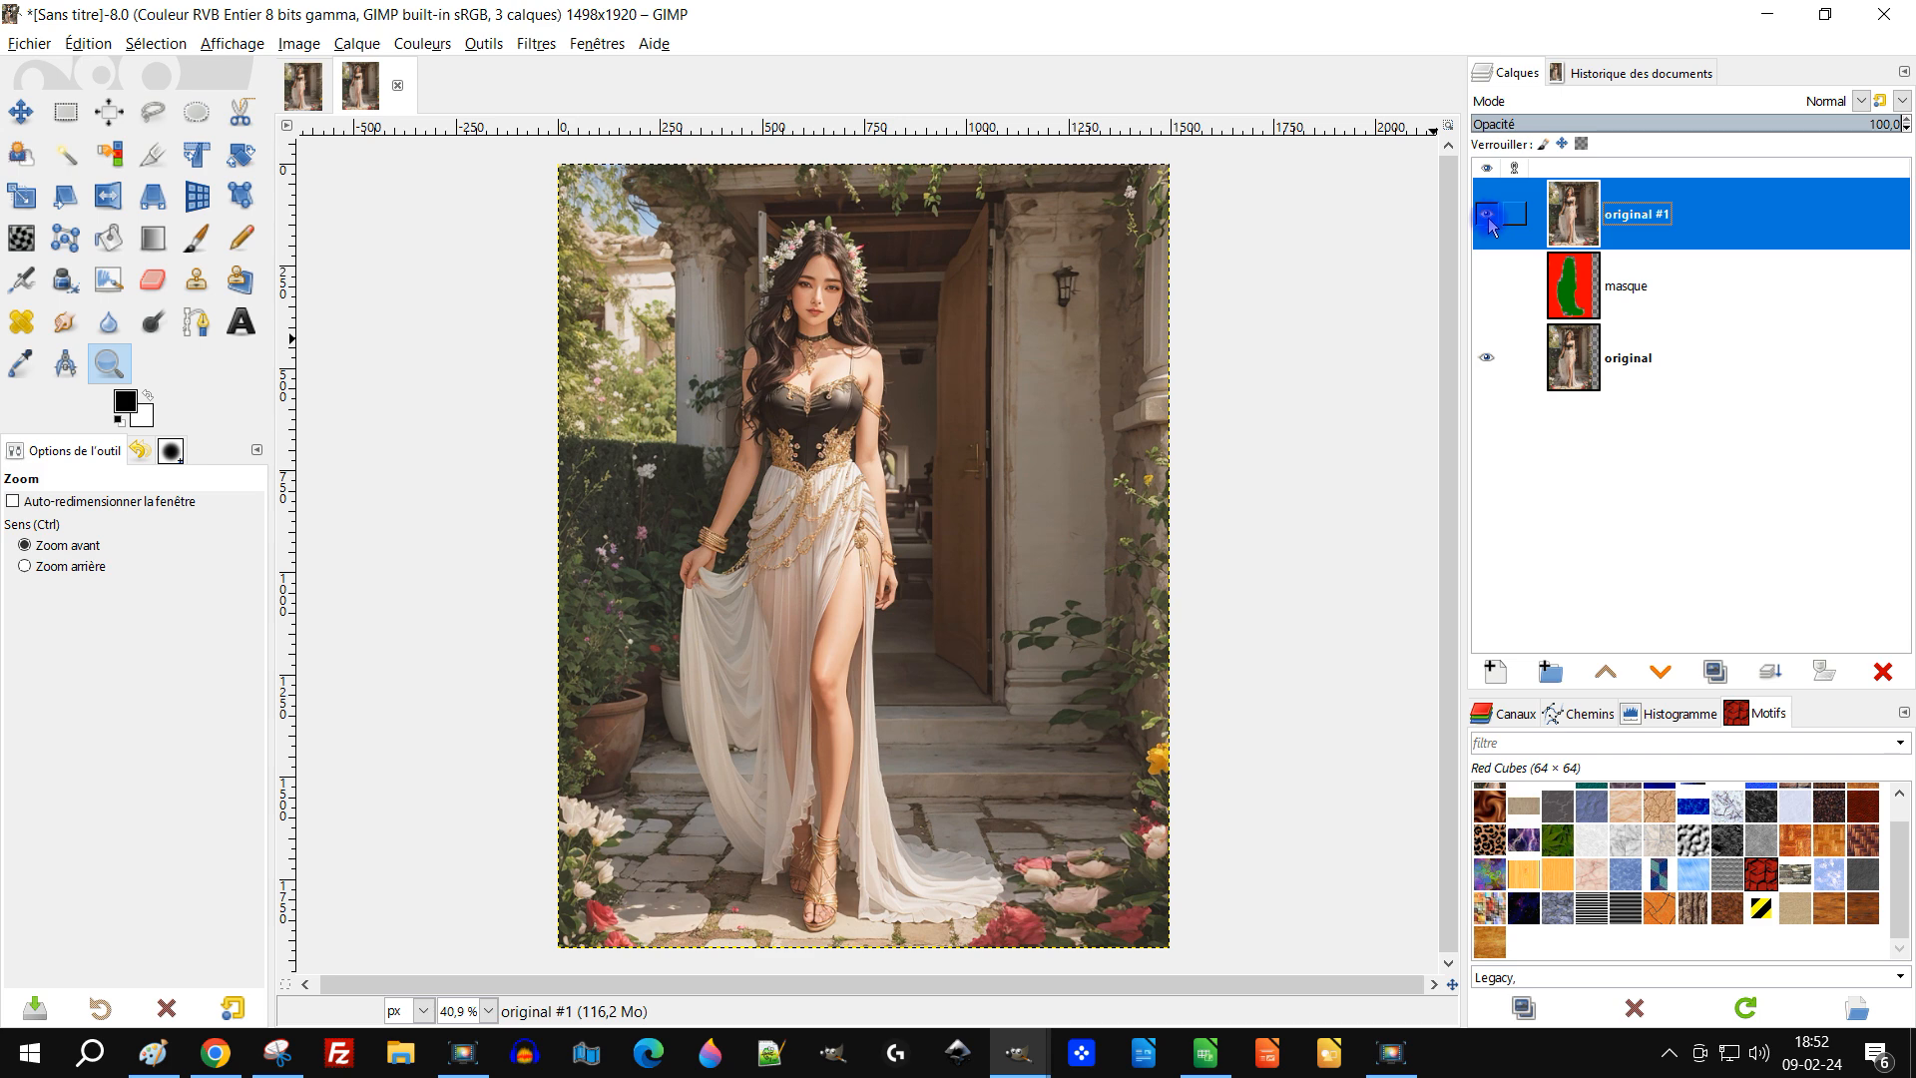
# Step: Compare the widened picture with the original by repeatedly hiding and showing the "original #1" layer
pyautogui.click(1486, 215)
pyautogui.click(1486, 214)
pyautogui.click(1486, 214)
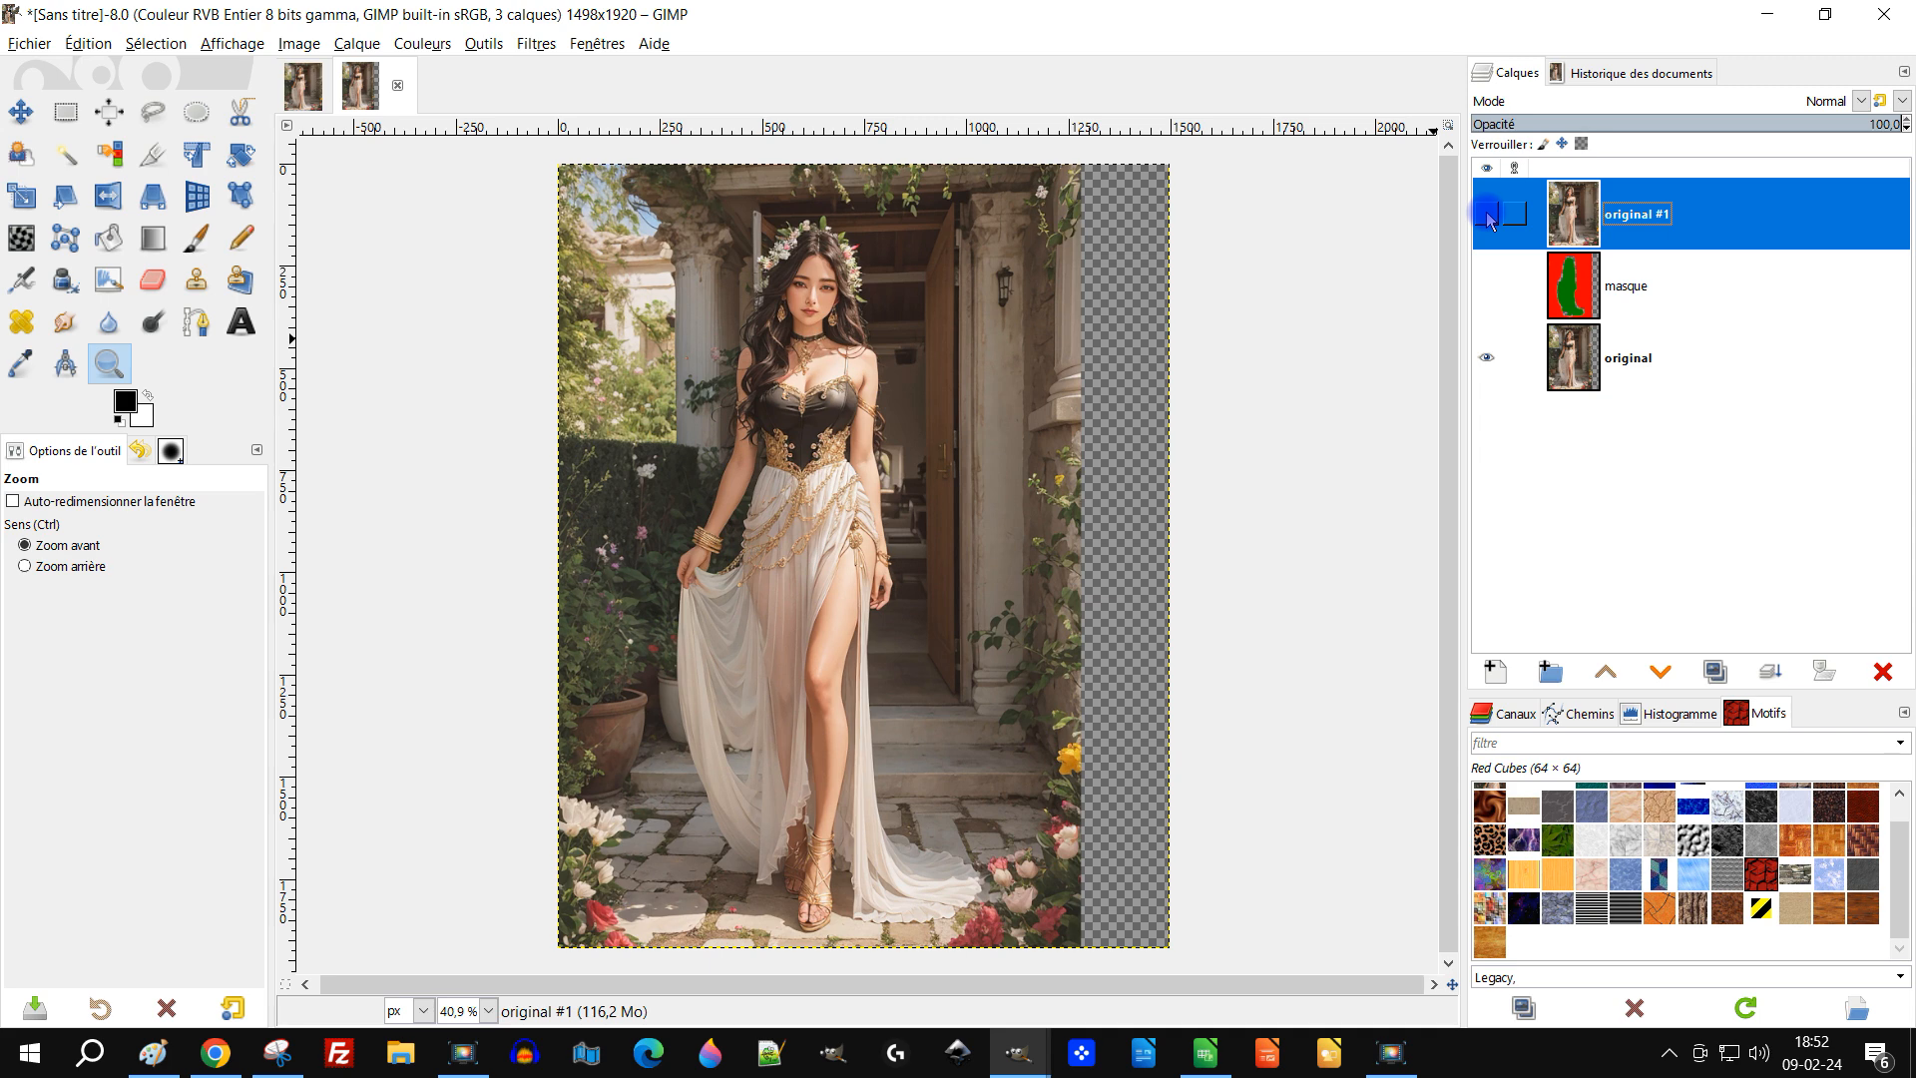
pyautogui.click(1487, 215)
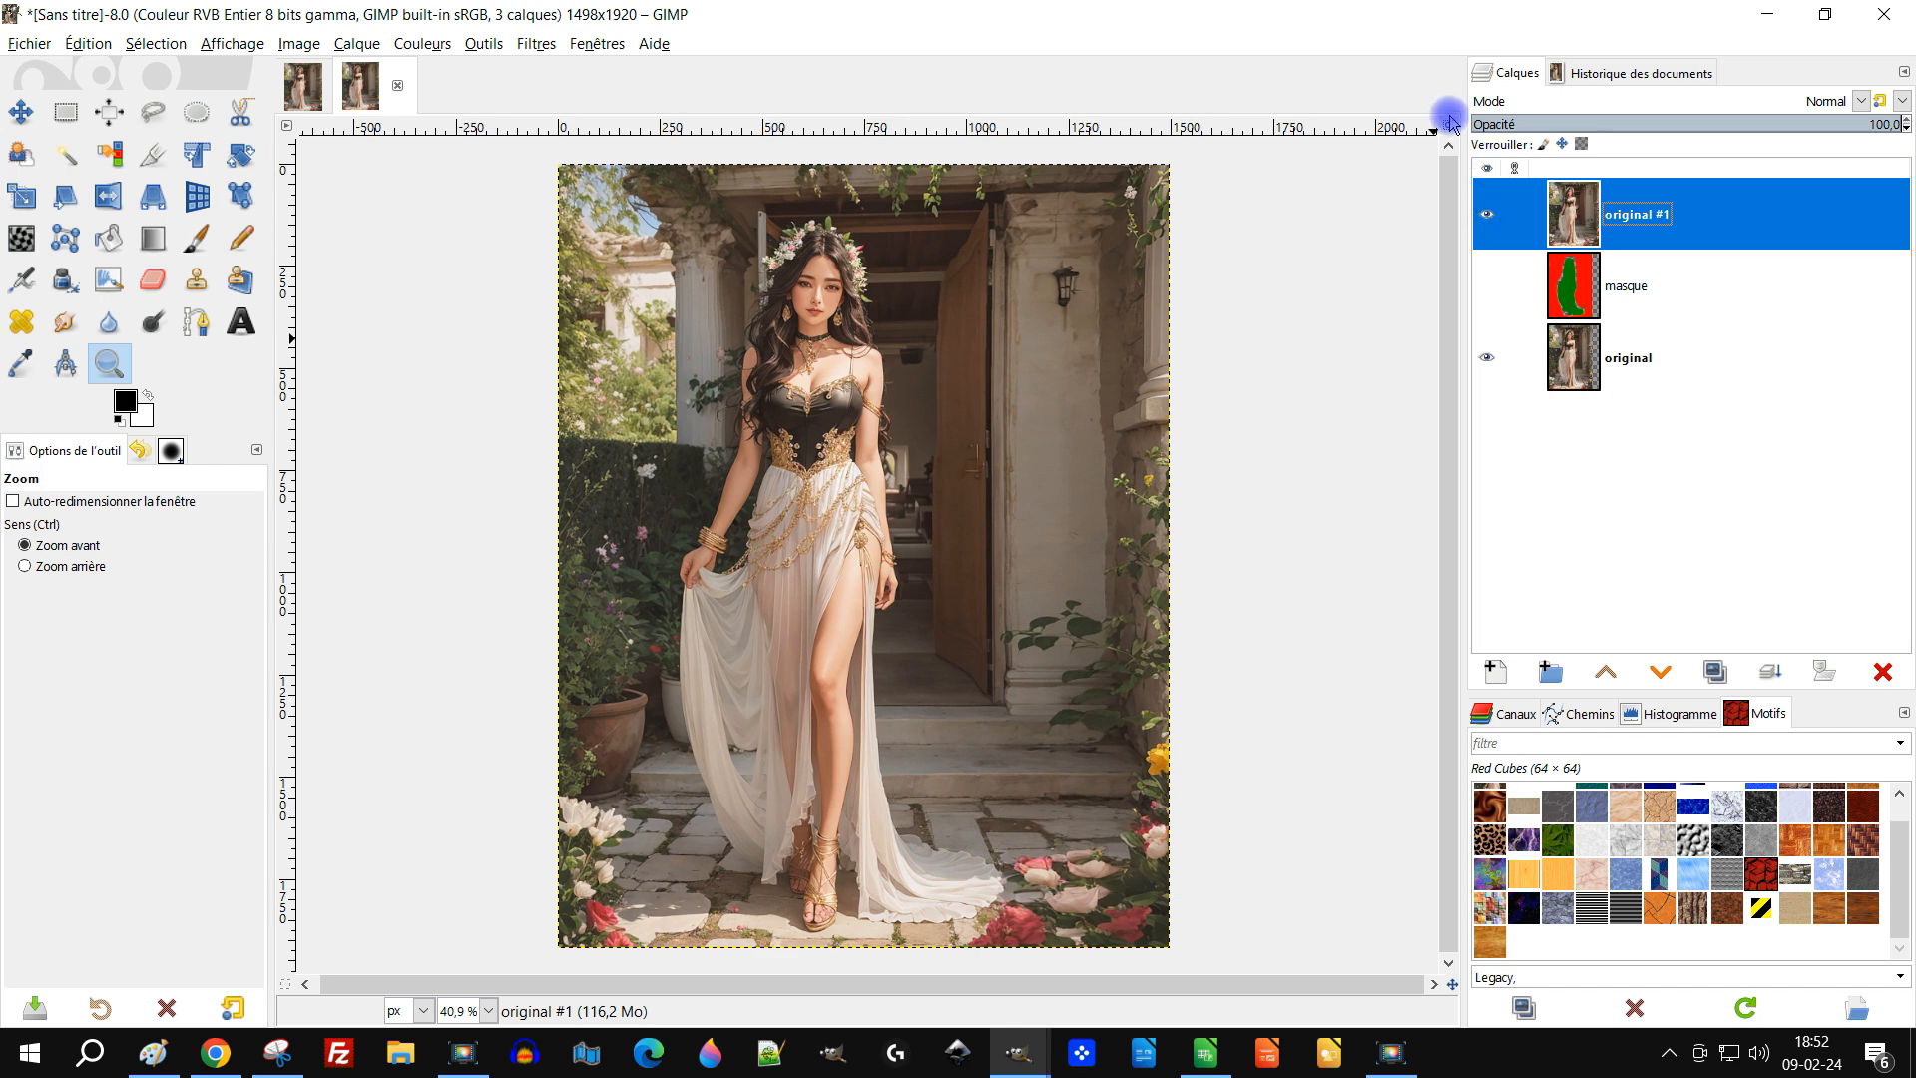
pyautogui.click(1492, 218)
pyautogui.click(1492, 219)
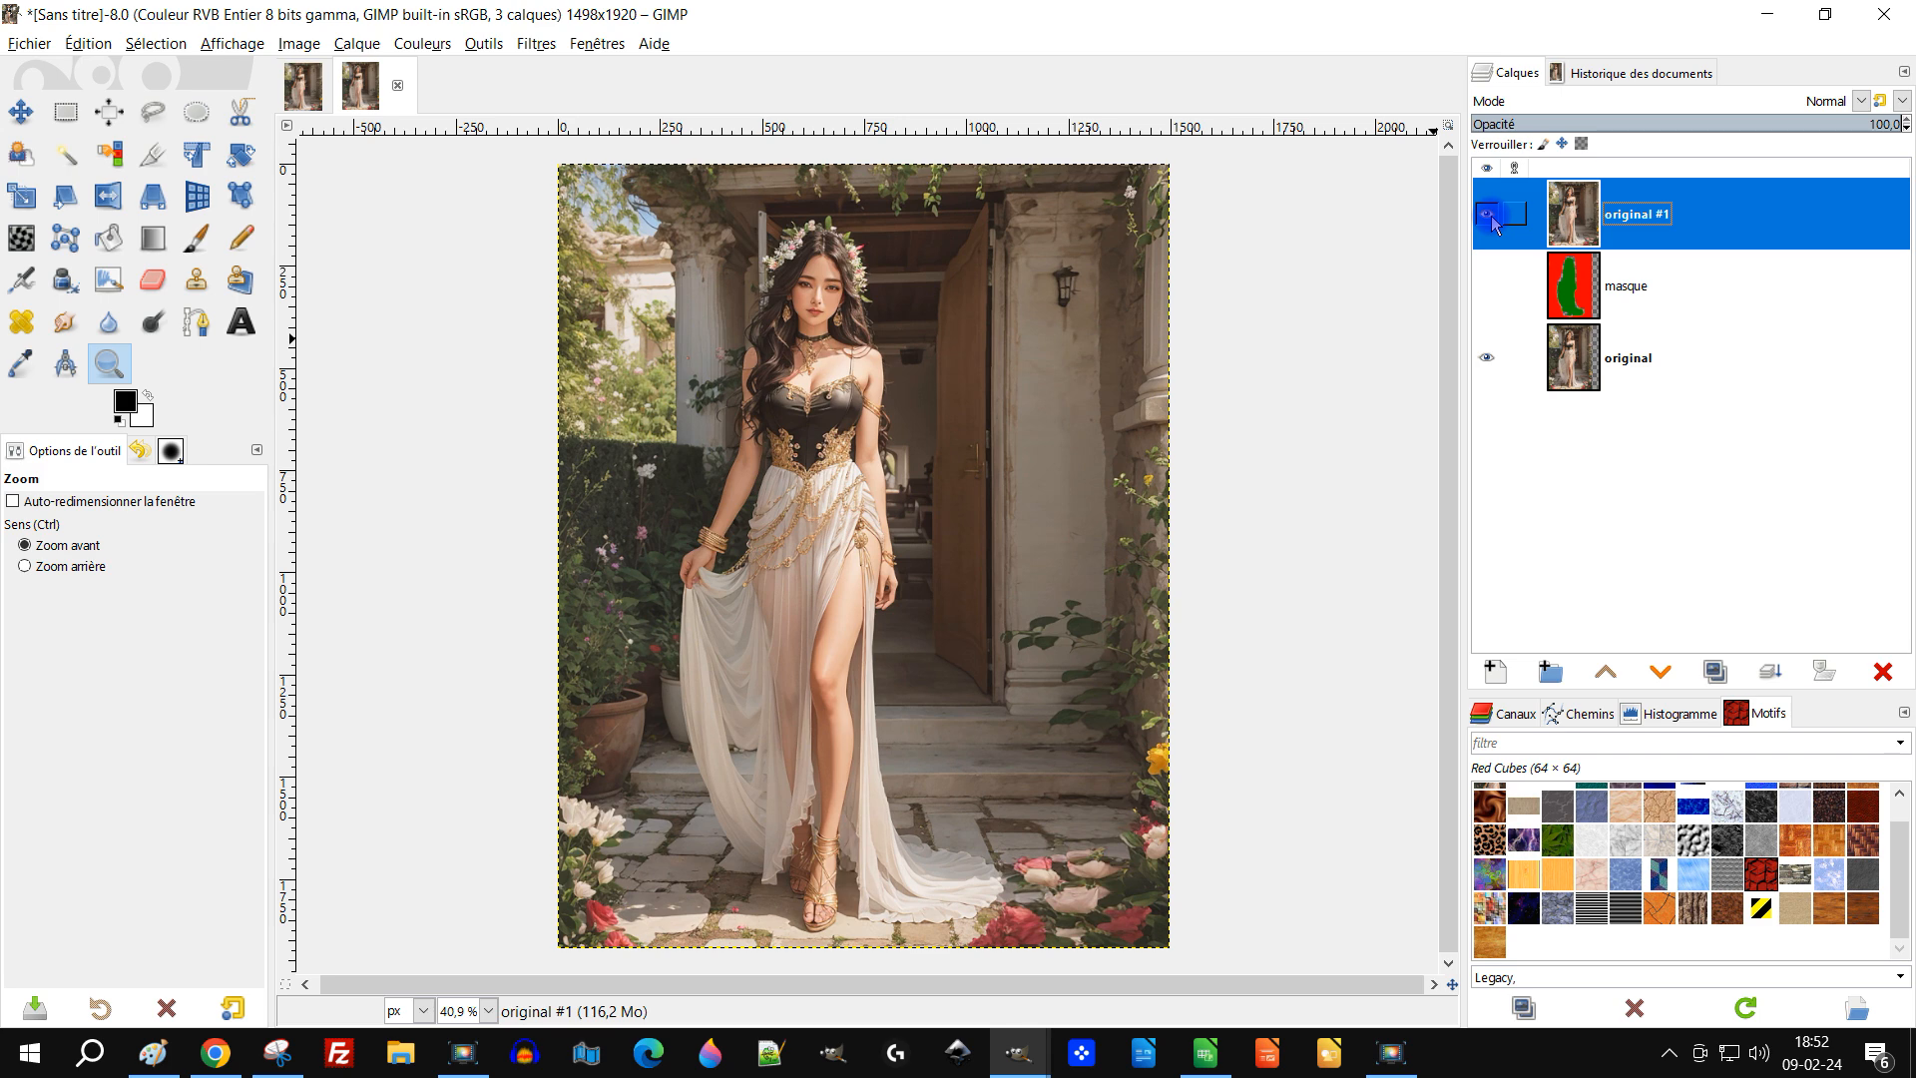
pyautogui.click(1492, 219)
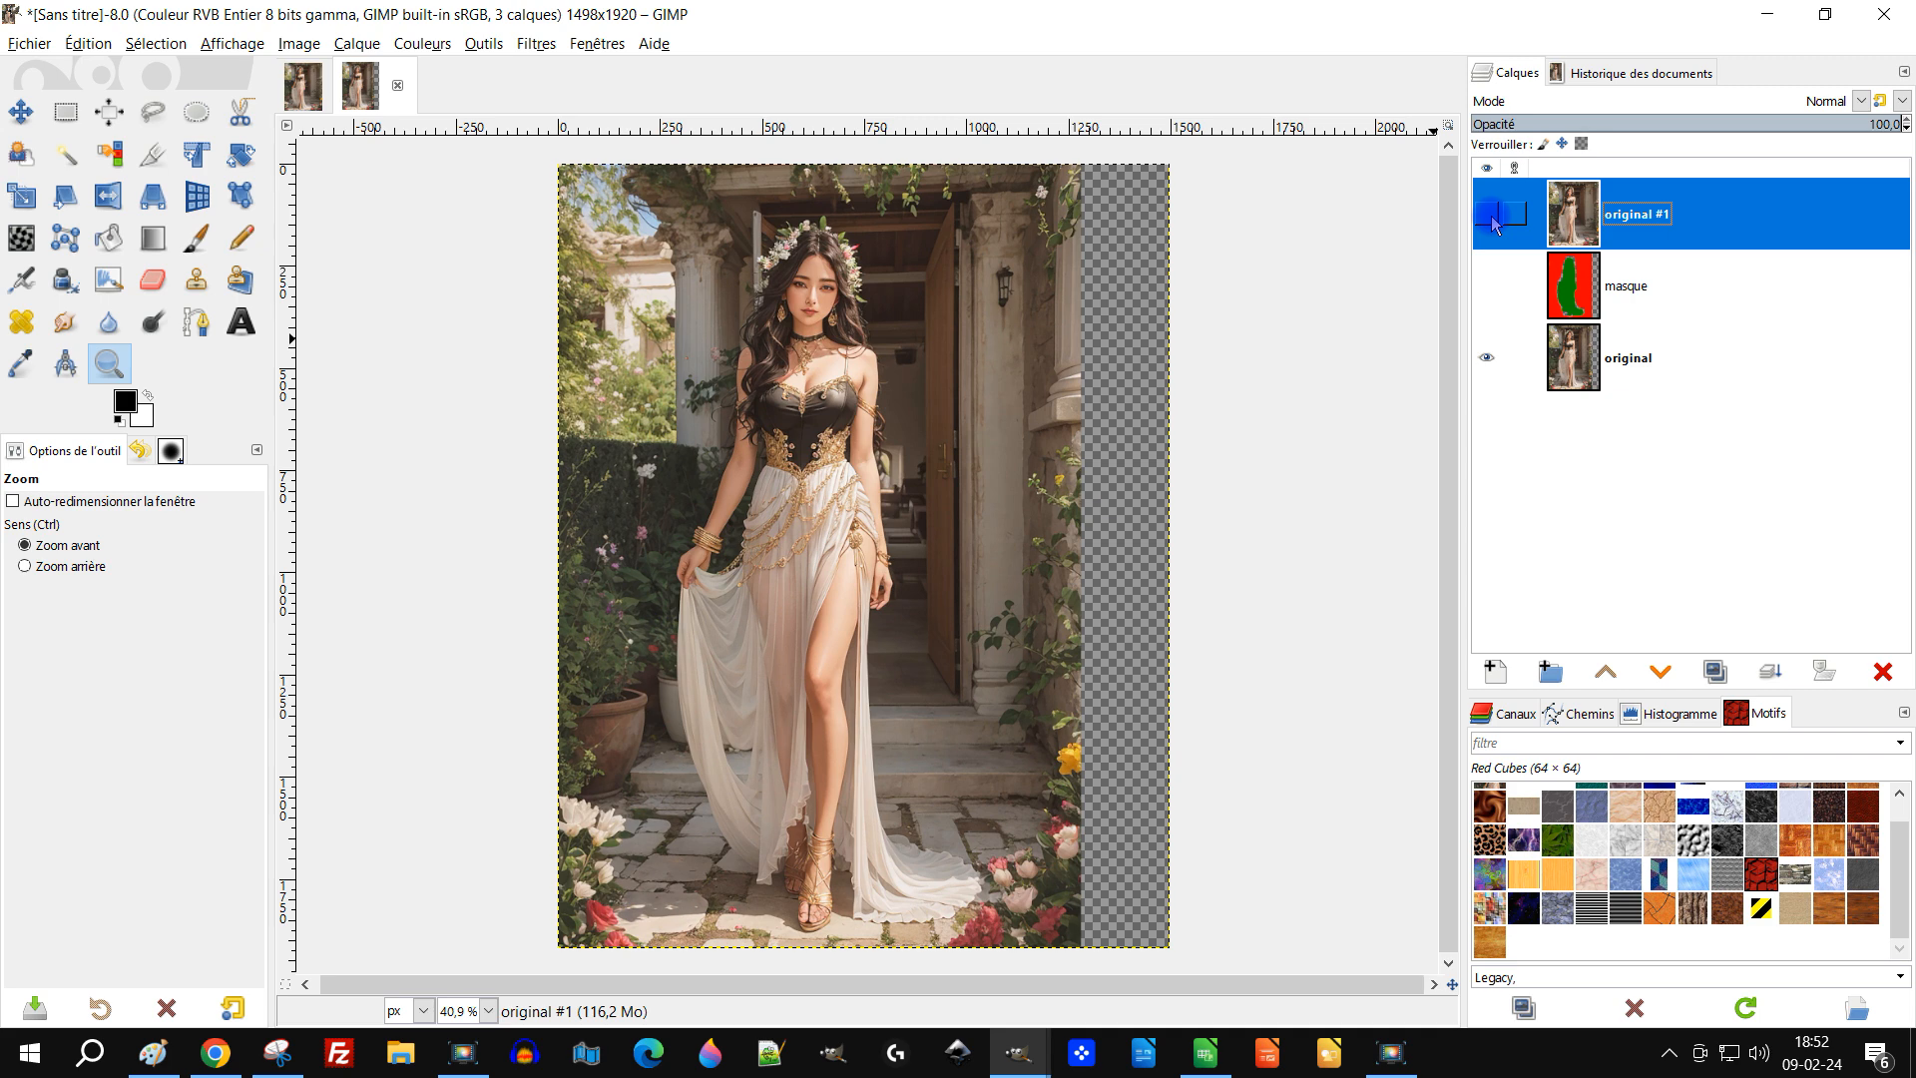
pyautogui.click(1492, 219)
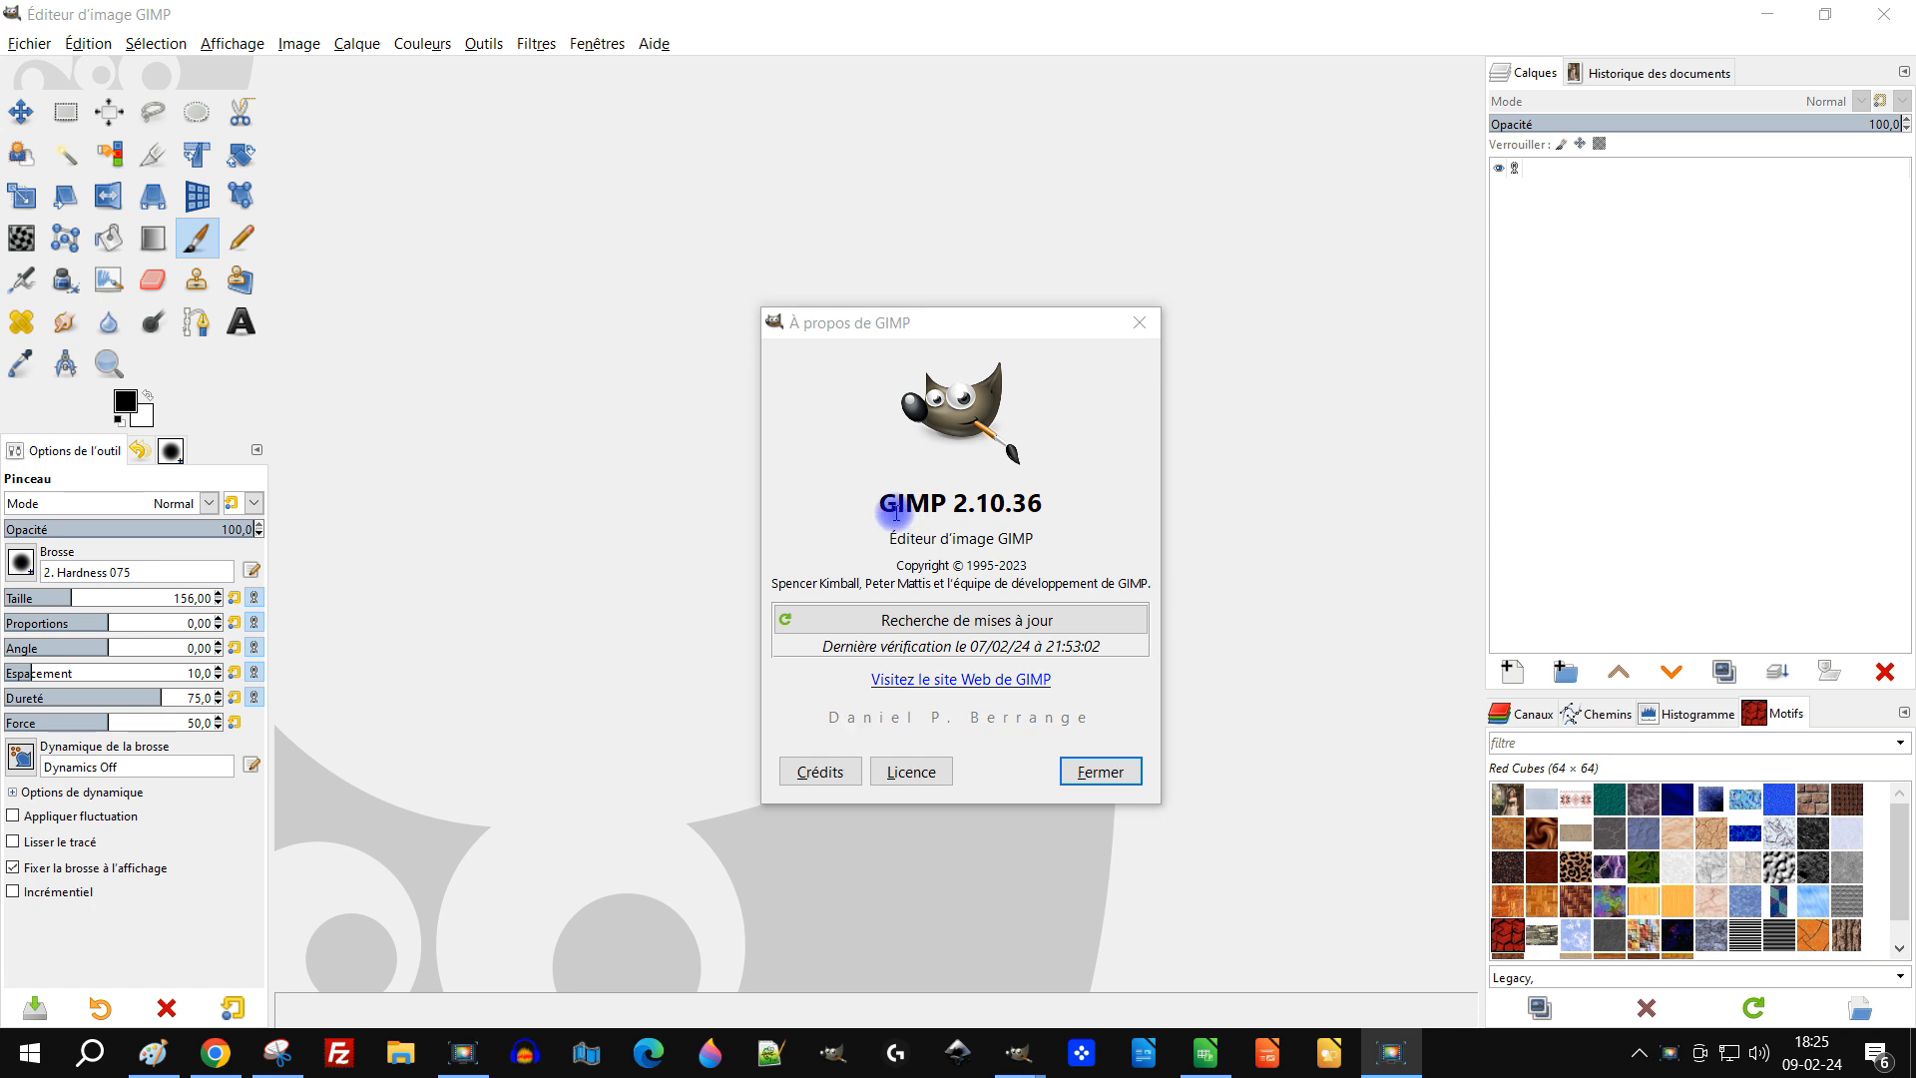
# Step: Highlight the GIMP version number in the About dialog and close the dialog
pyautogui.moveTo(876, 504); pyautogui.dragTo(1058, 504)
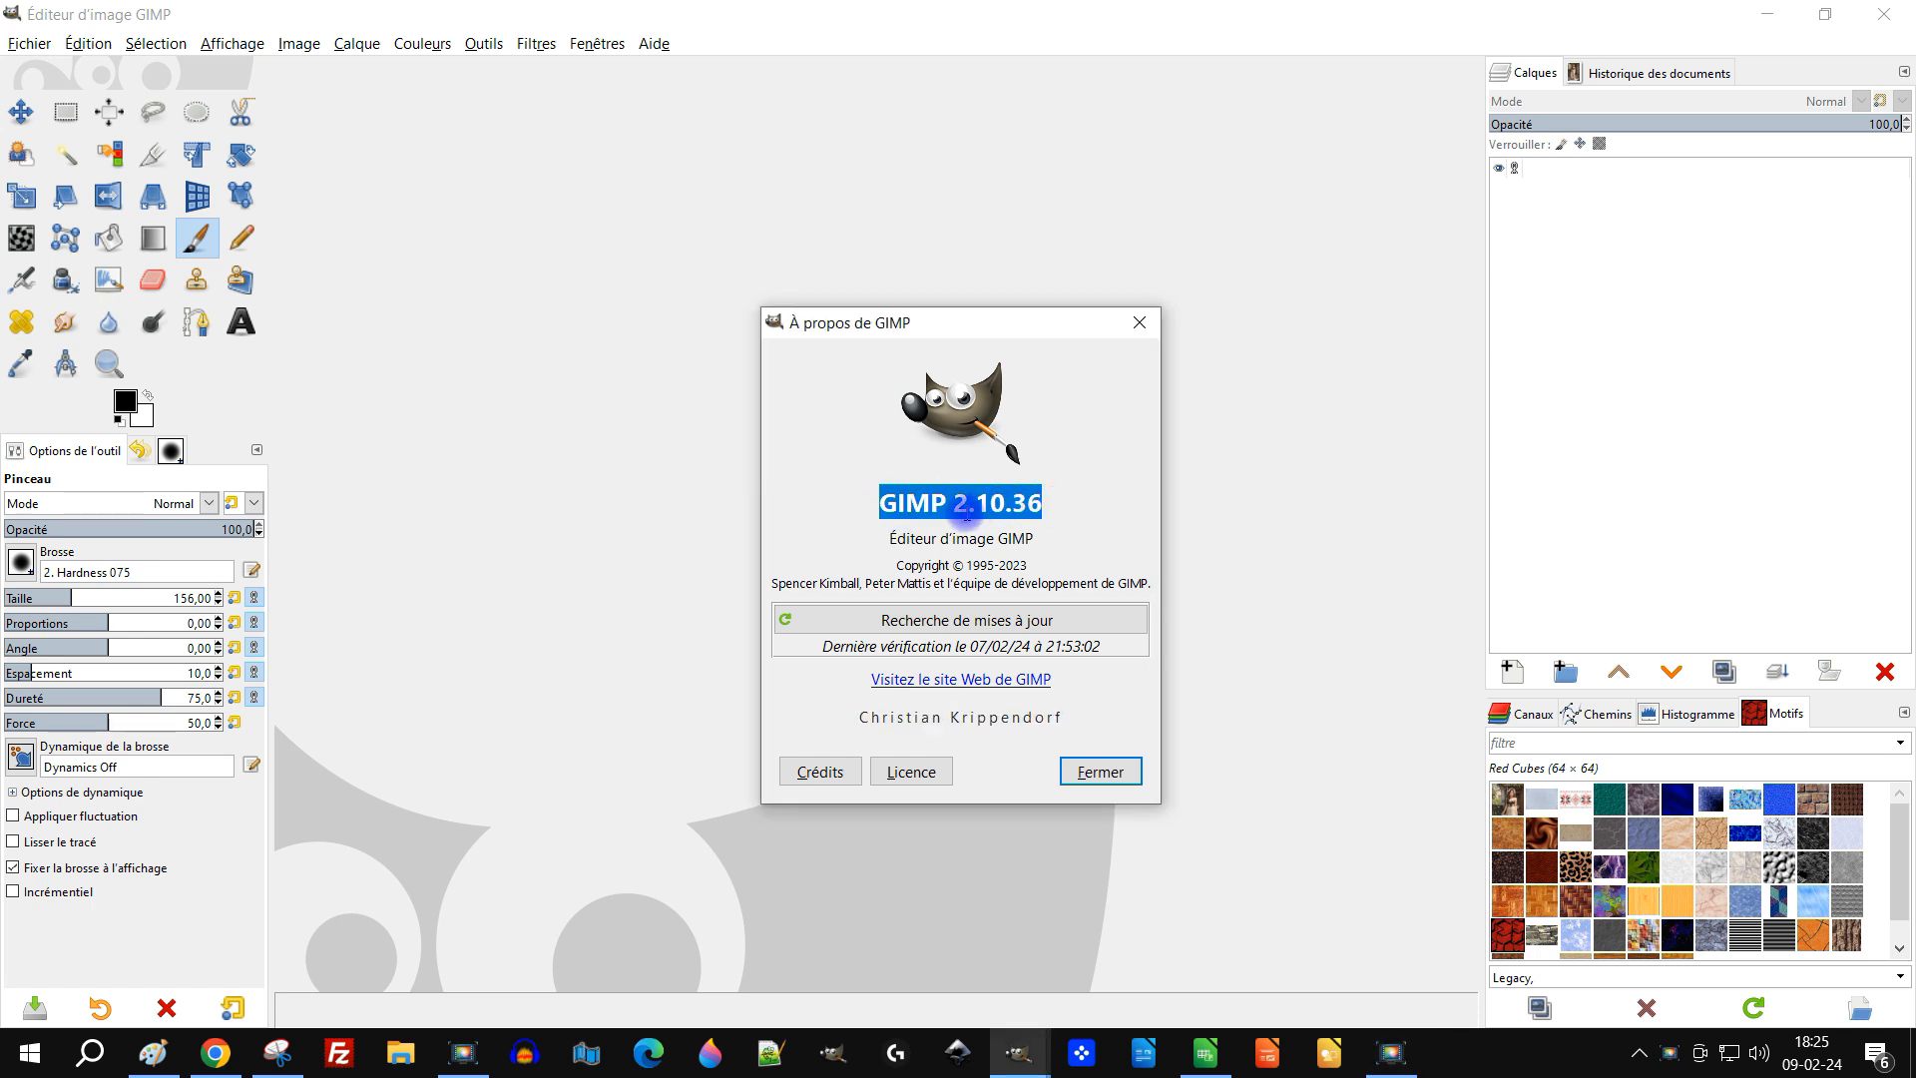
pyautogui.click(1138, 326)
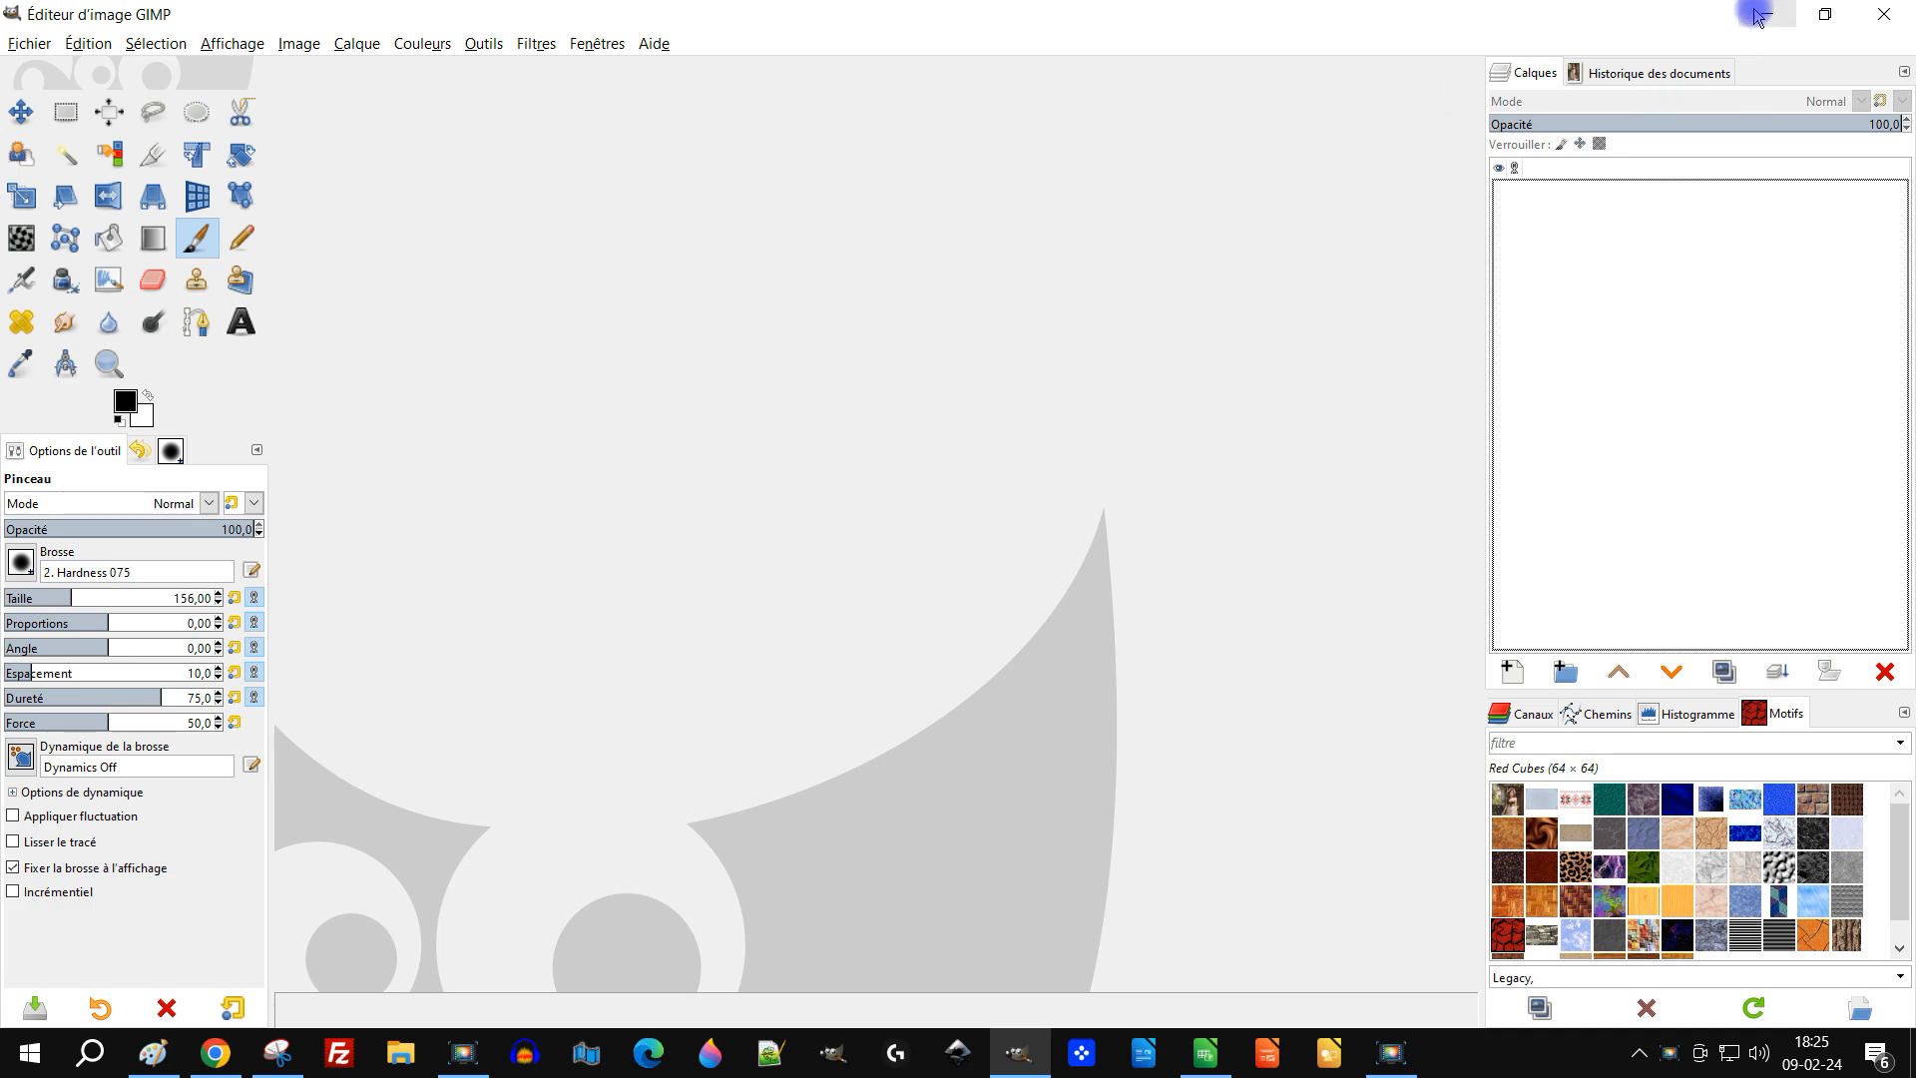
# Step: Switch to the browser, open the 1280×1920 version of the Pixabay illustration and copy the image
pyautogui.click(1756, 20)
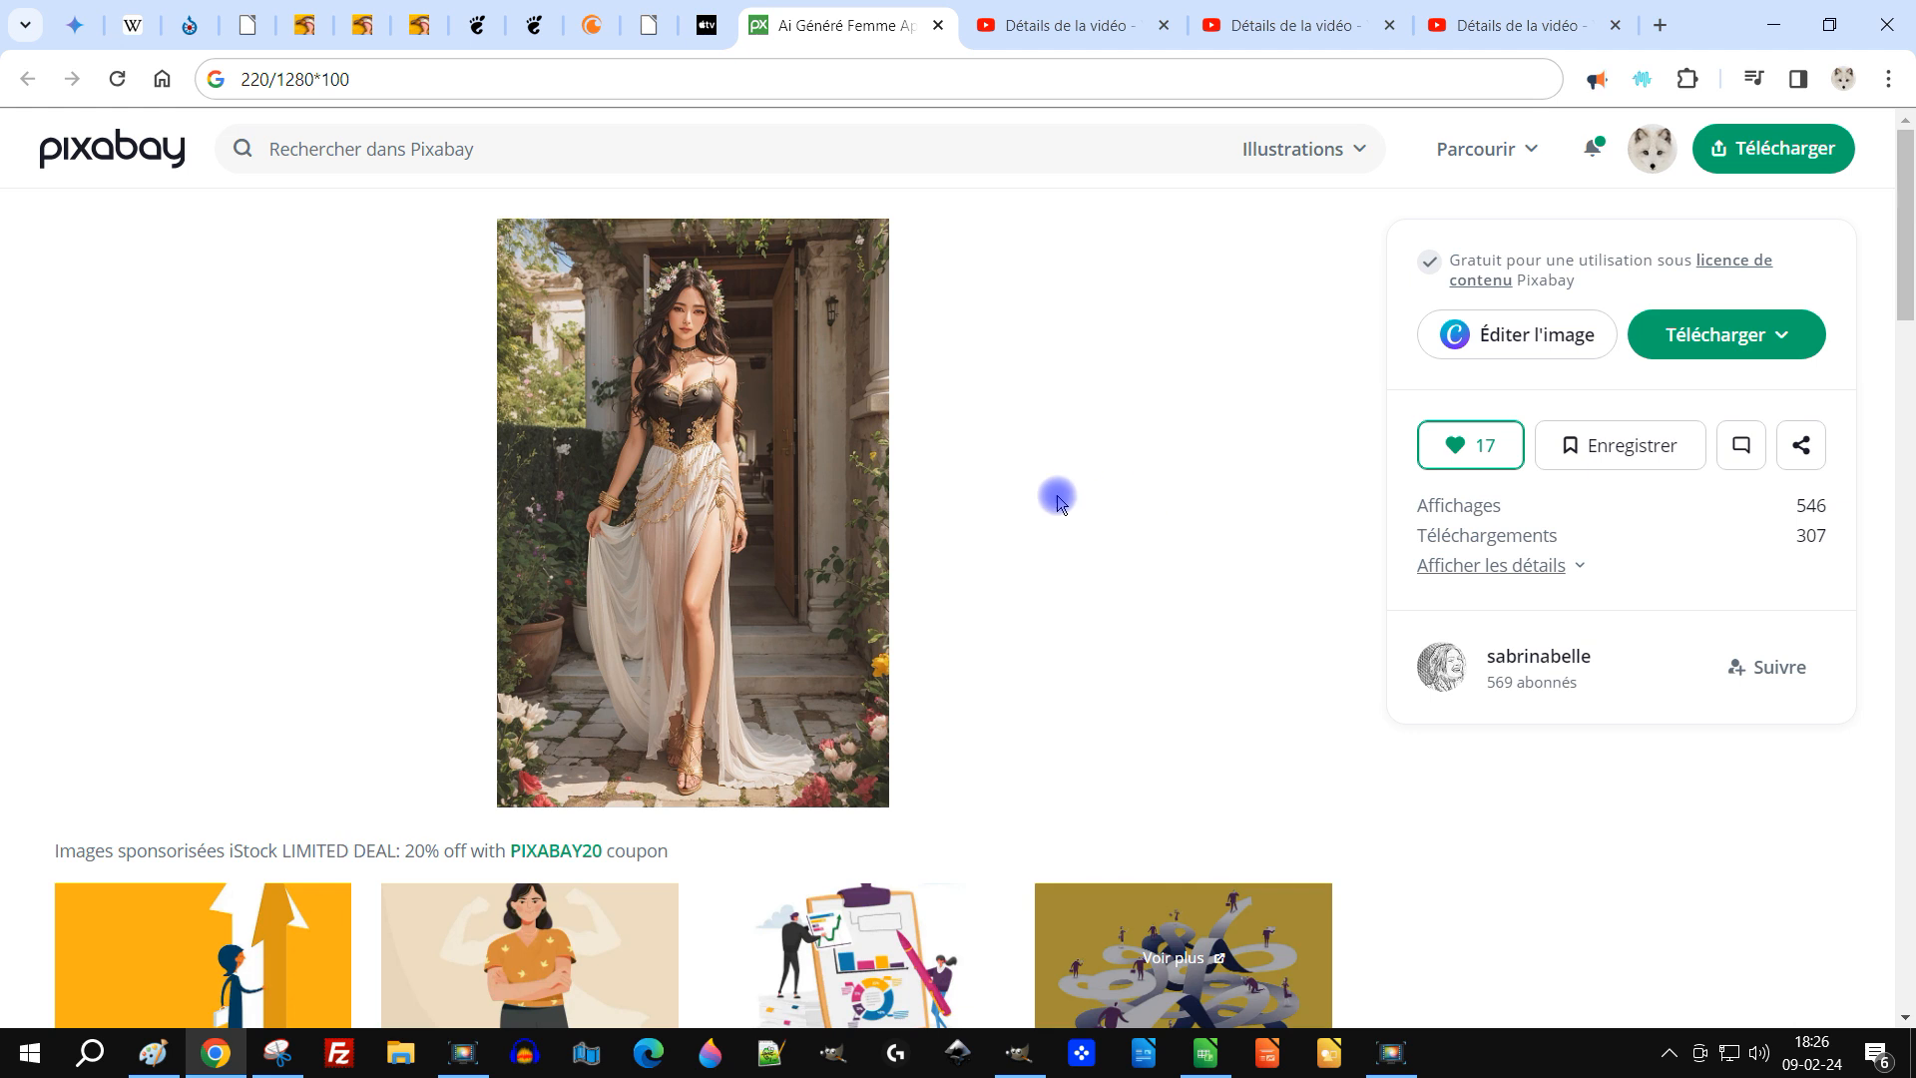
pyautogui.click(1782, 339)
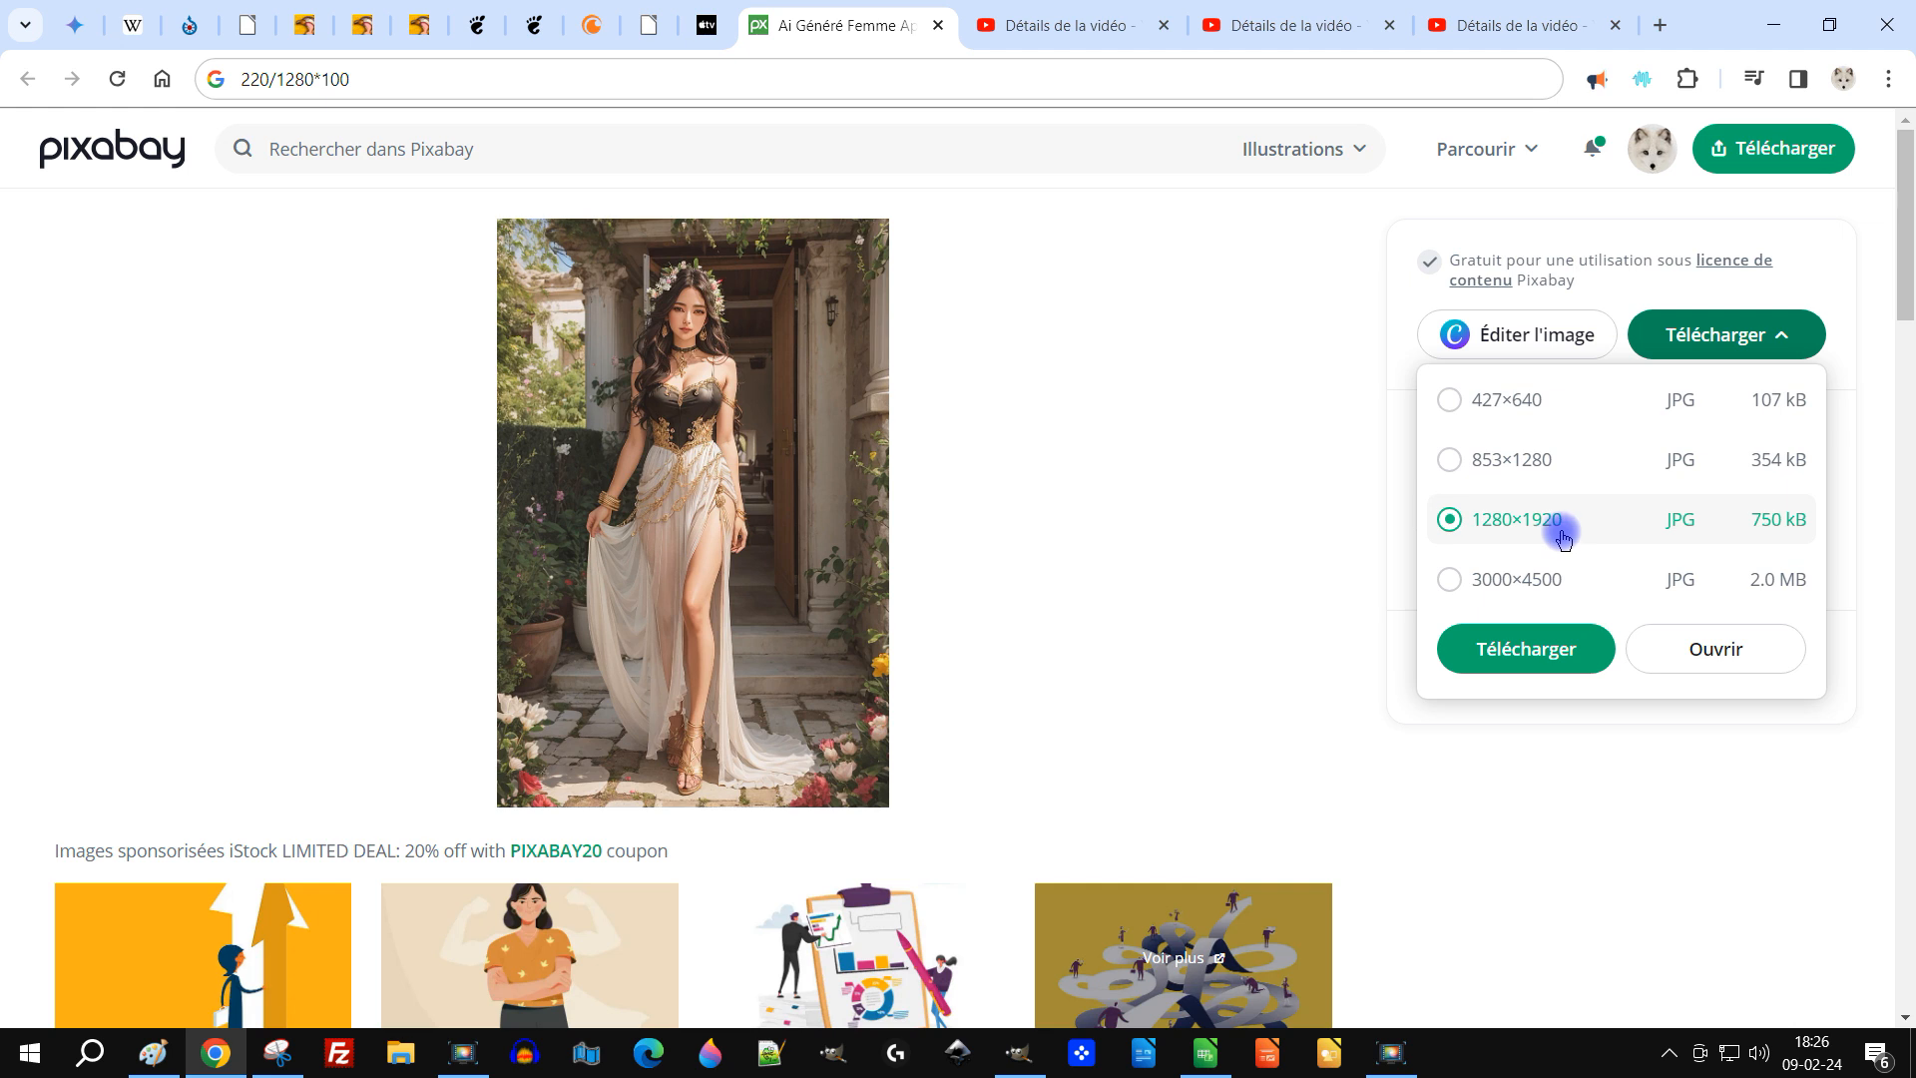
pyautogui.click(1715, 650)
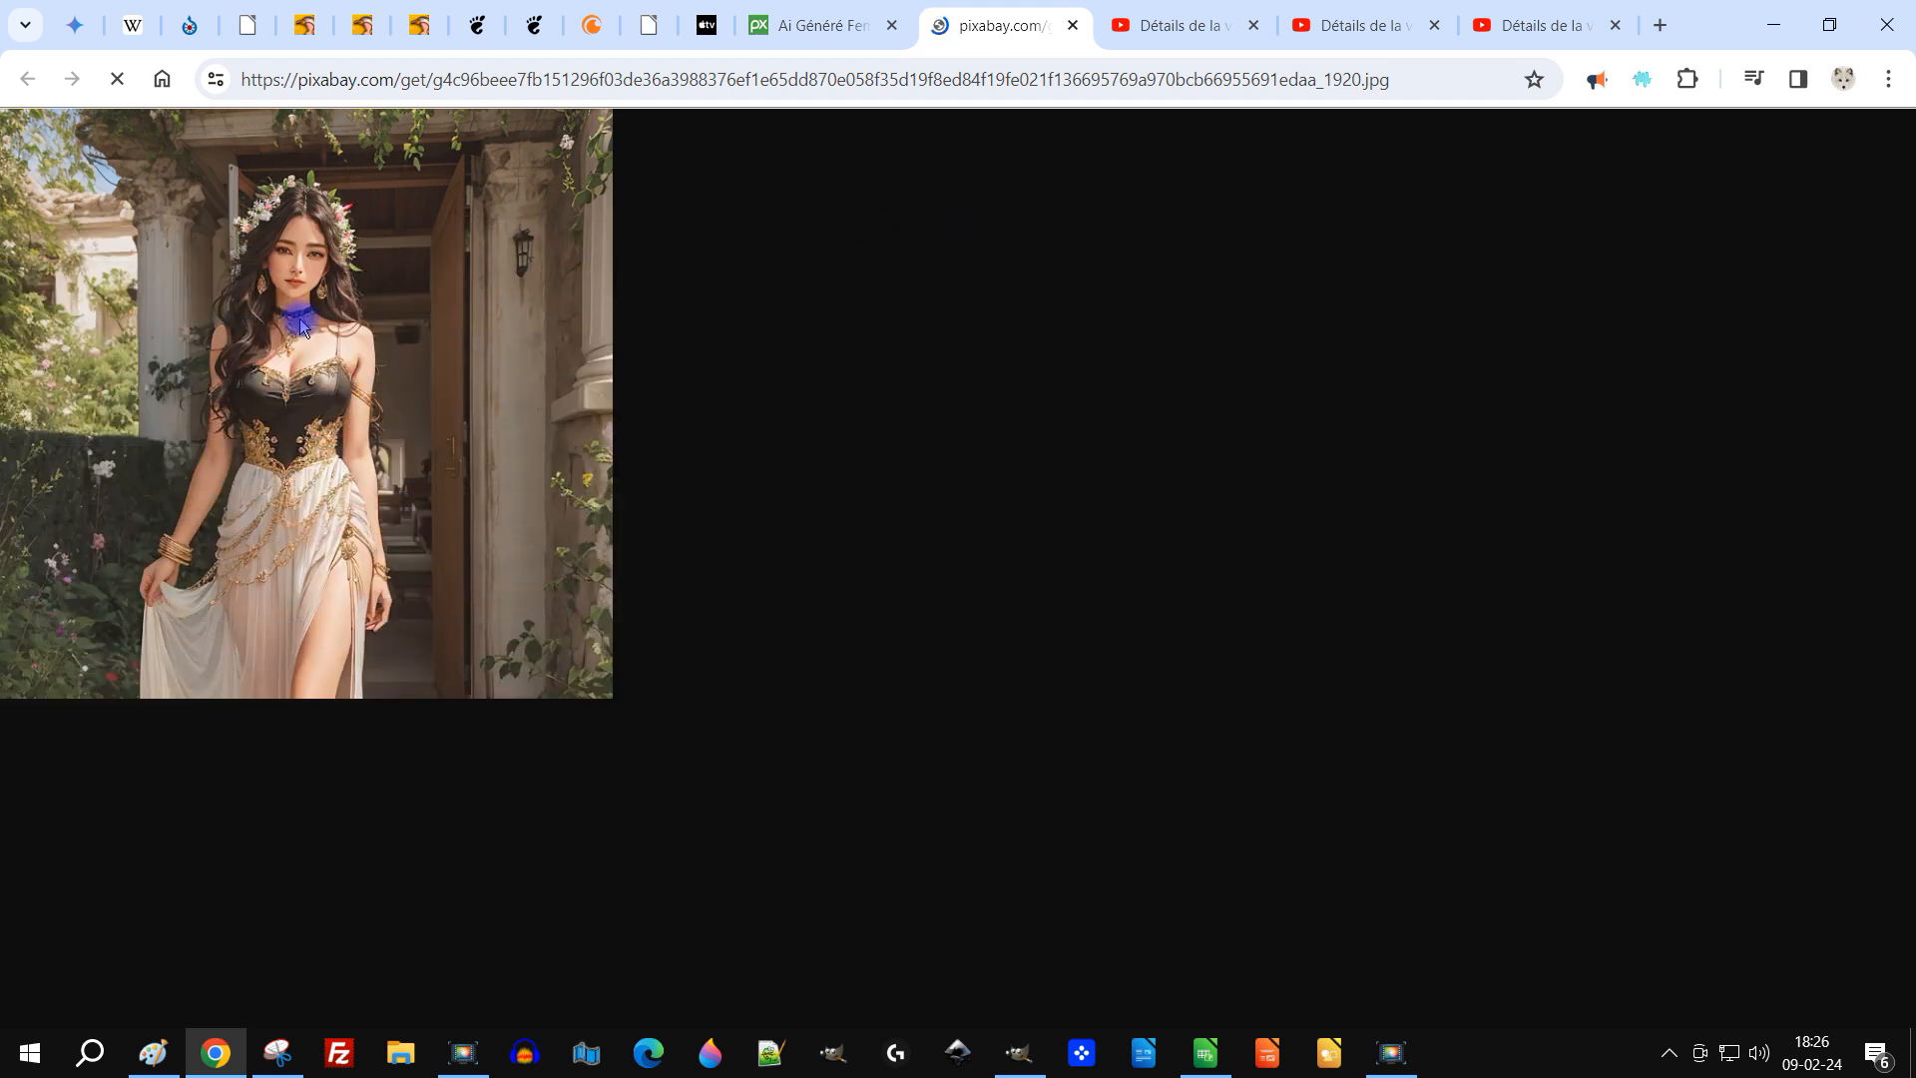
pyautogui.rightClick(301, 325)
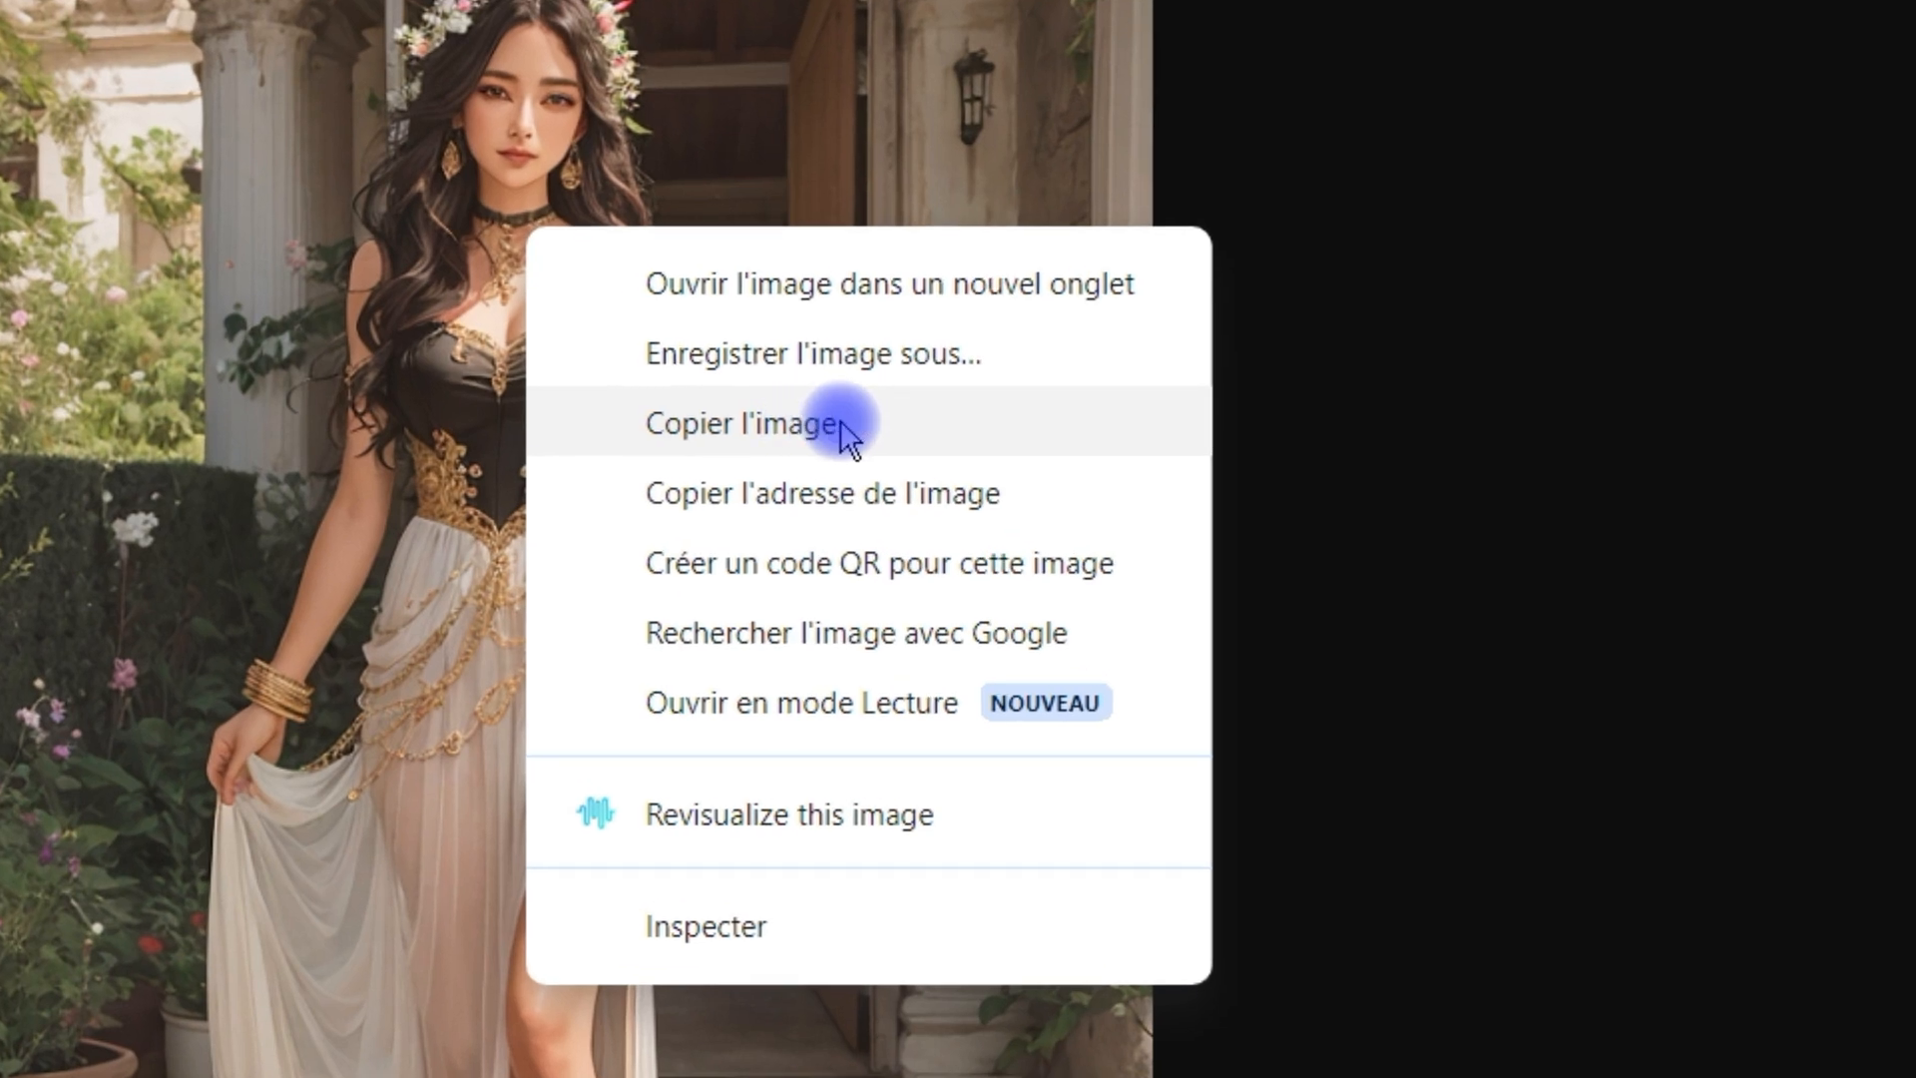
pyautogui.click(841, 423)
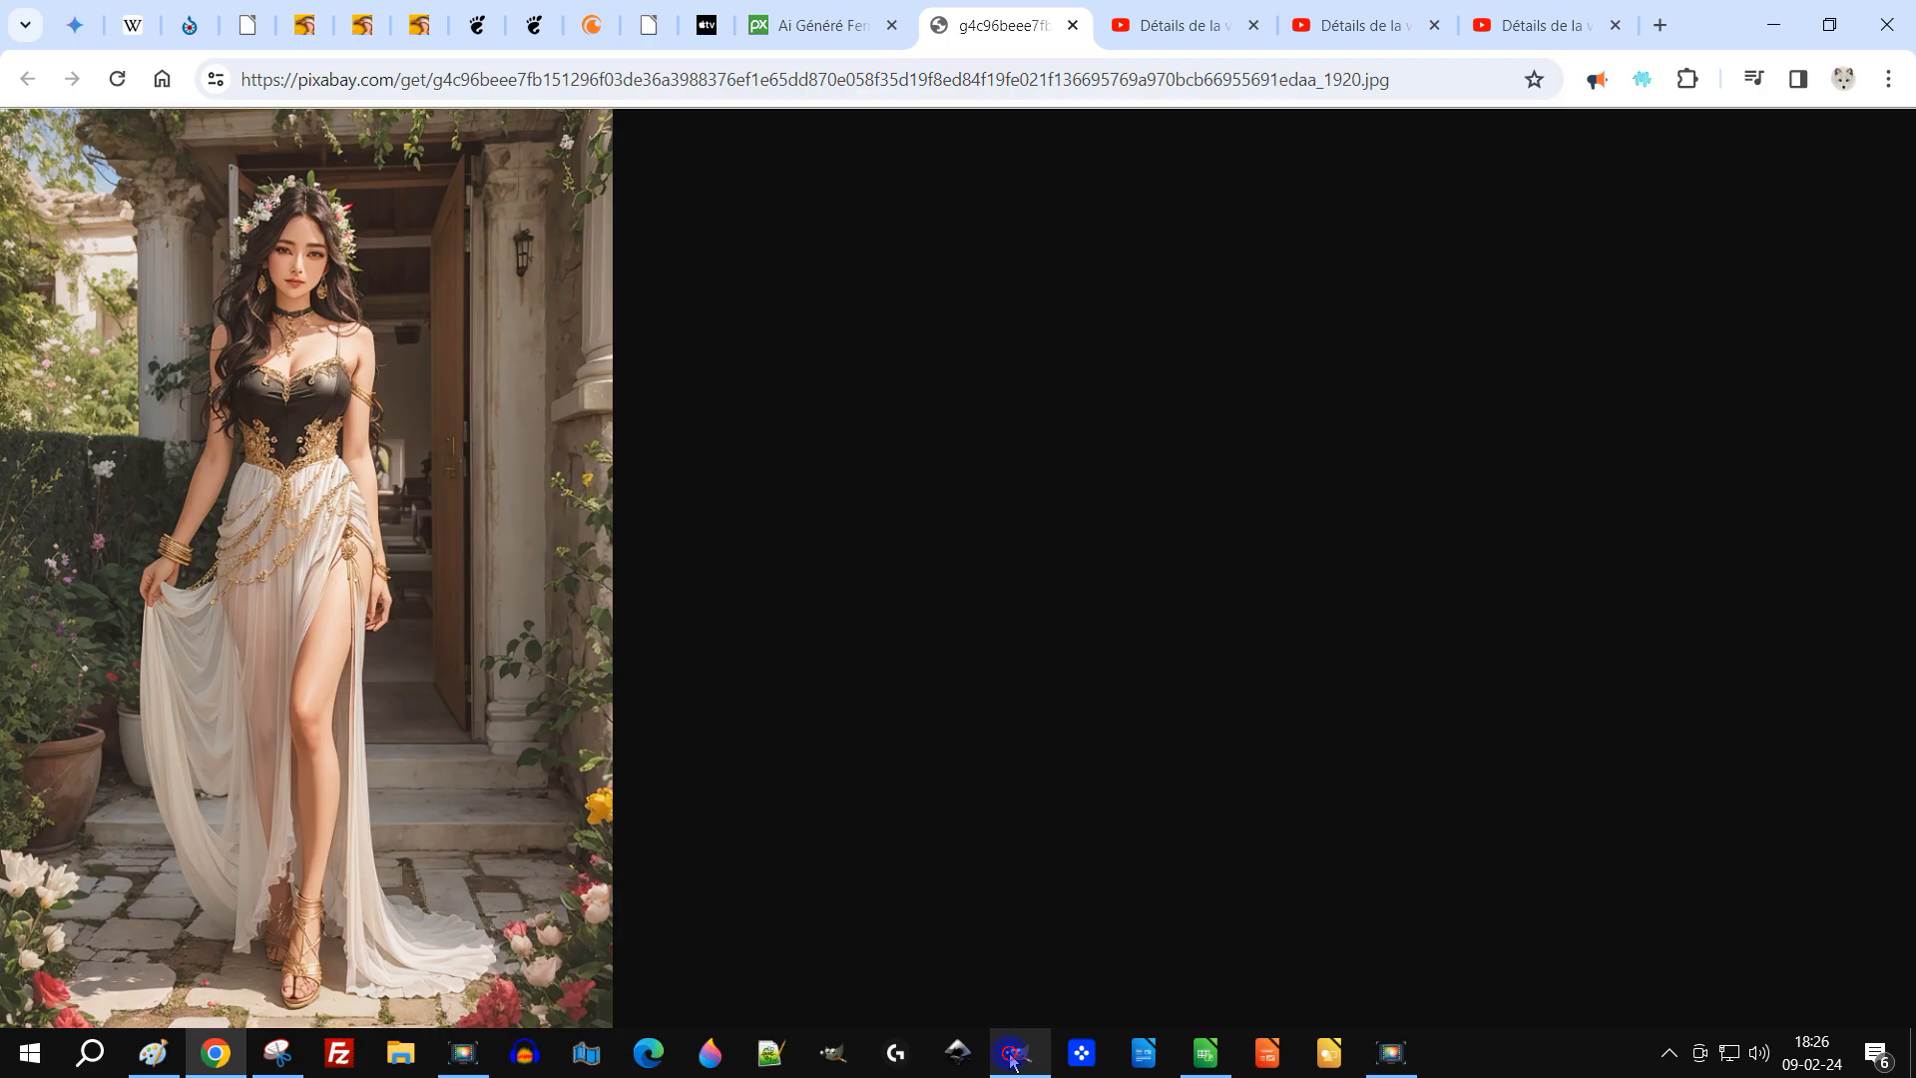
# Step: Switch back to GIMP and paste the copied illustration as an image
pyautogui.click(1014, 1051)
pyautogui.click(94, 45)
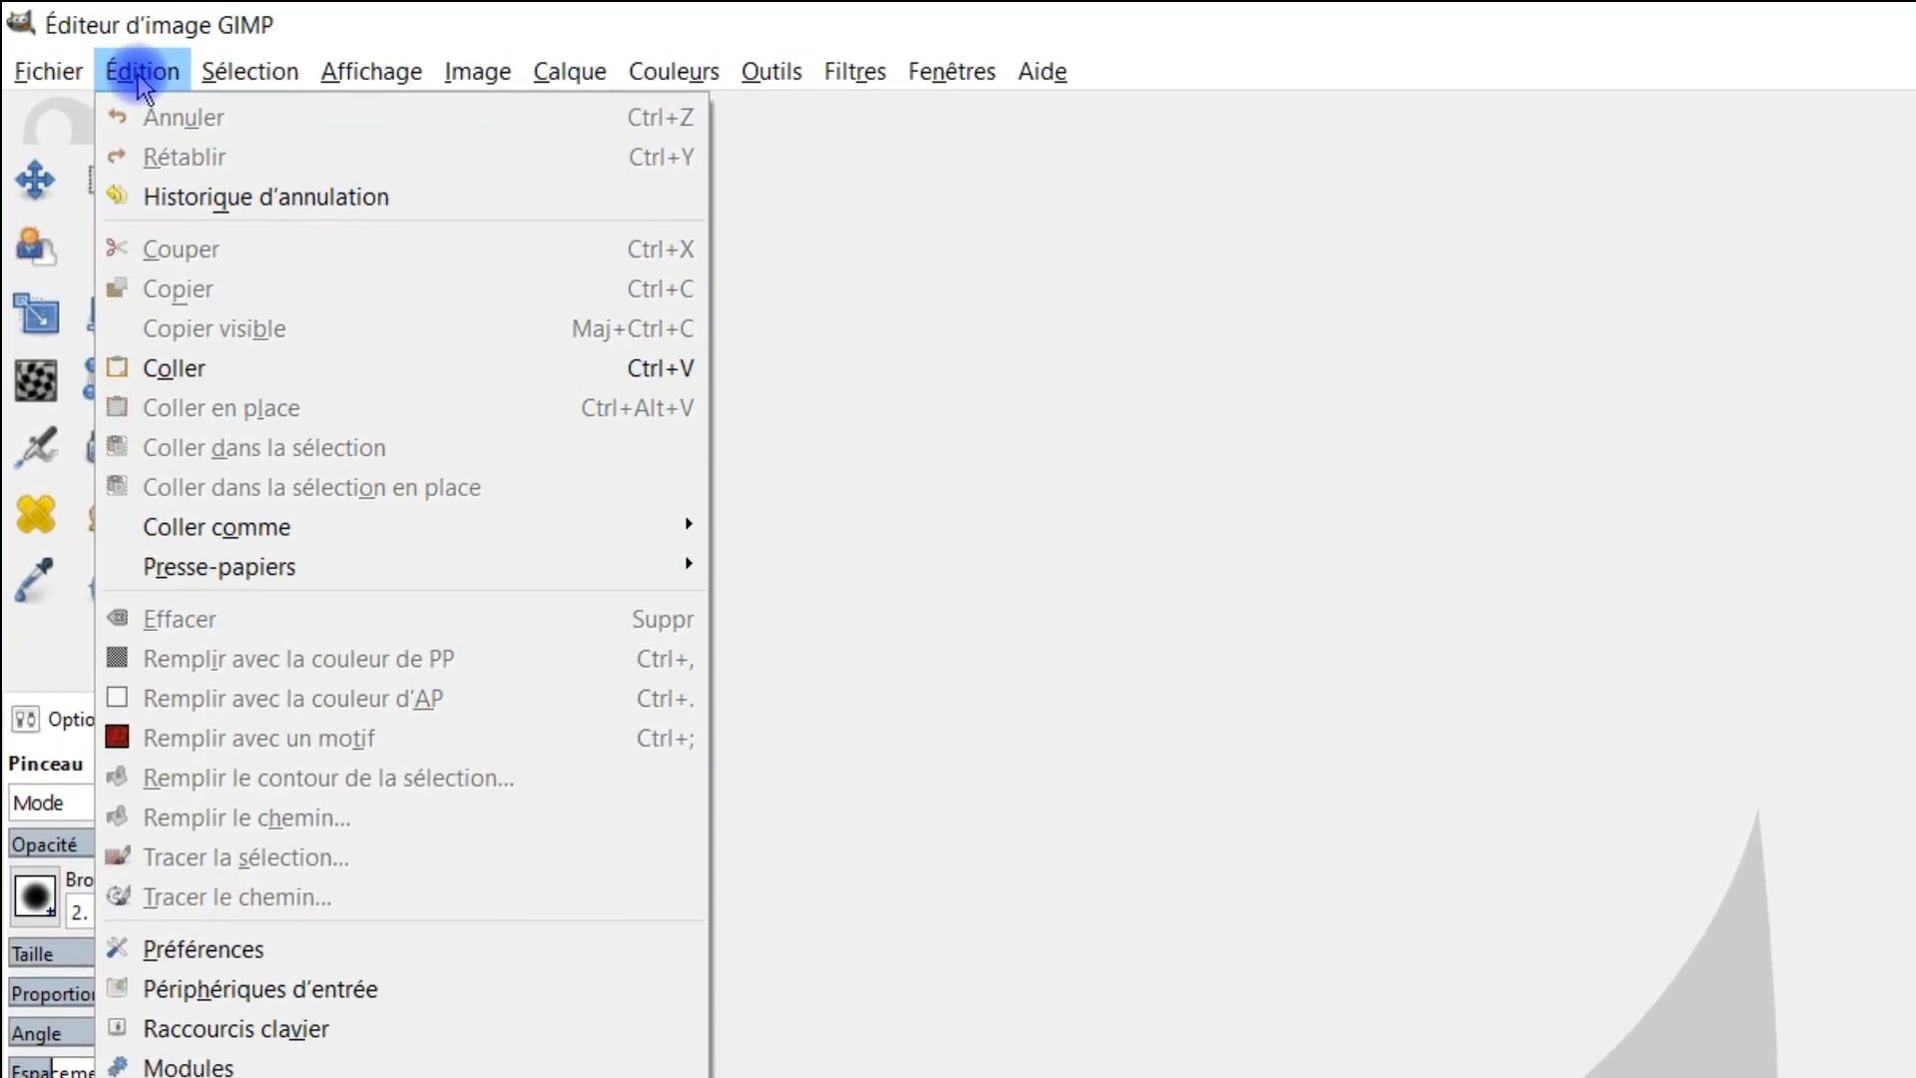
pyautogui.click(164, 368)
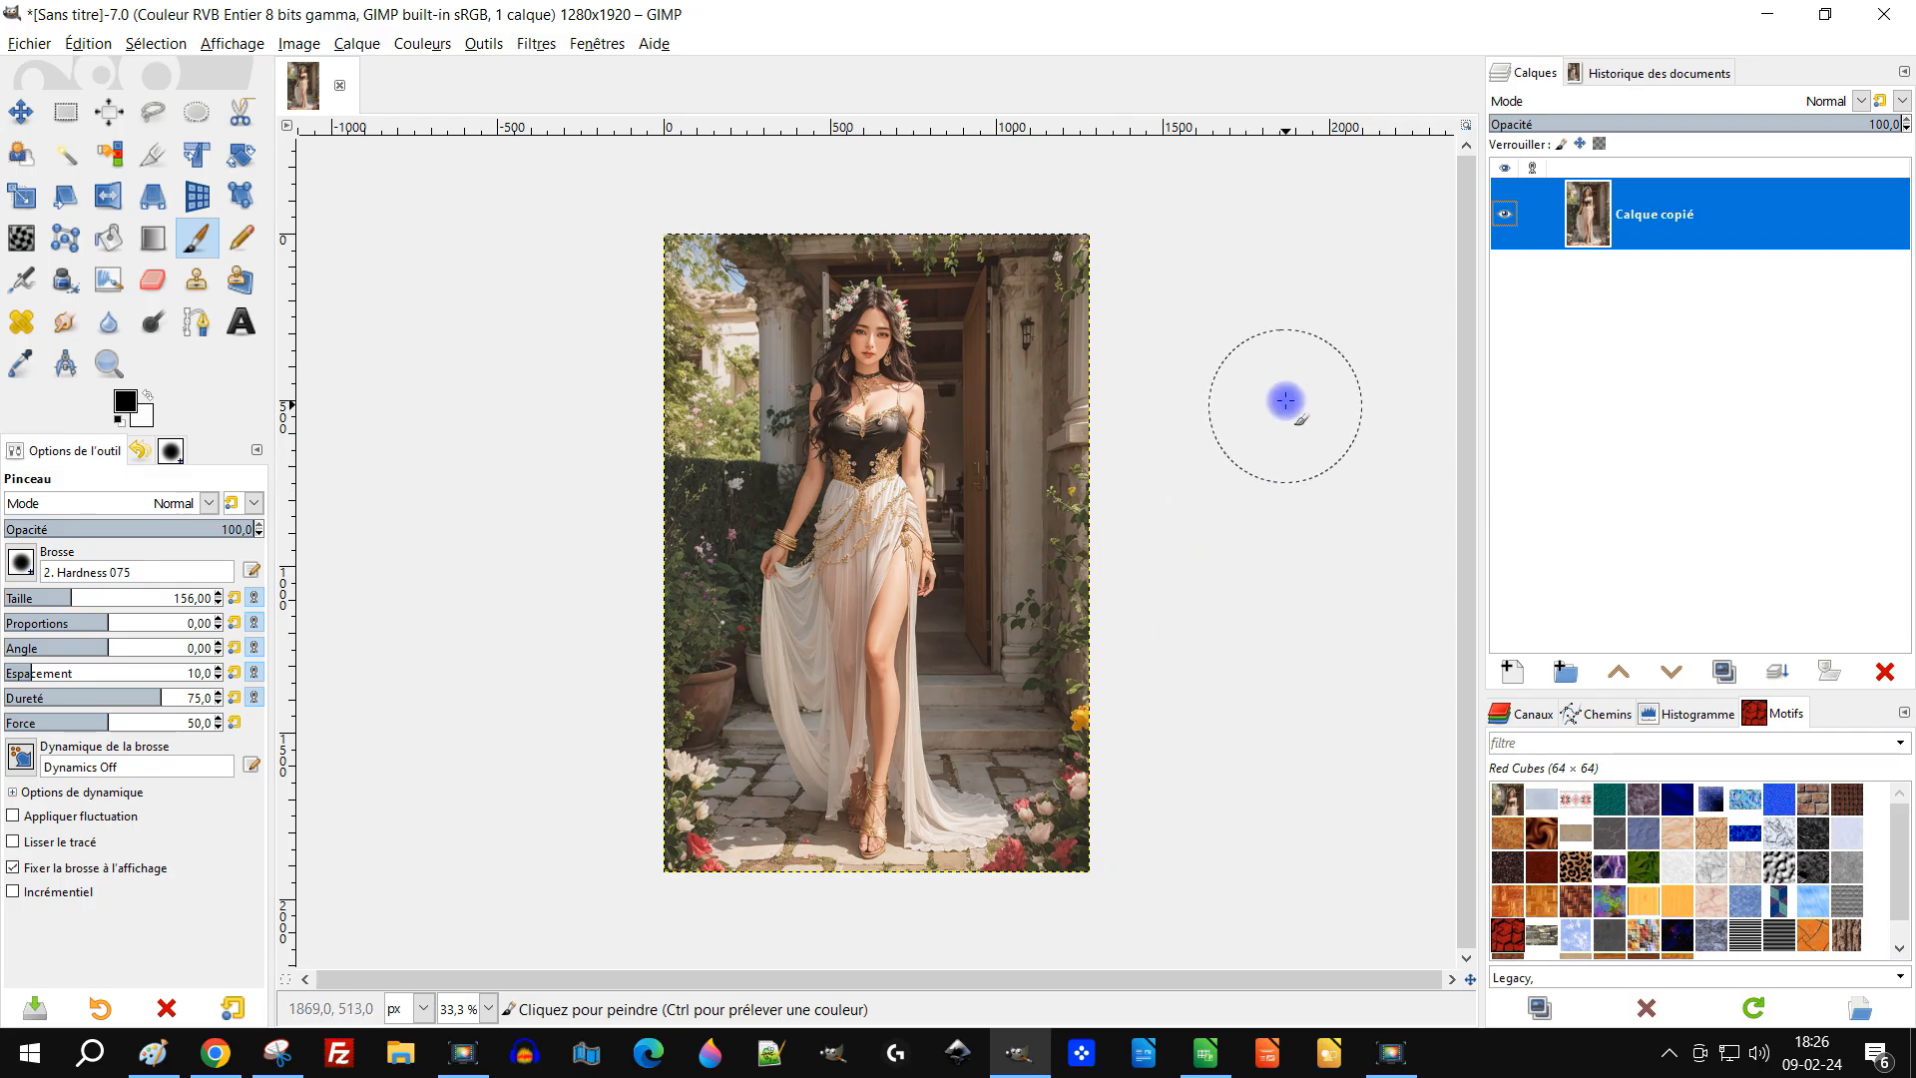
pyautogui.moveTo(1283, 399); pyautogui.dragTo(1207, 398)
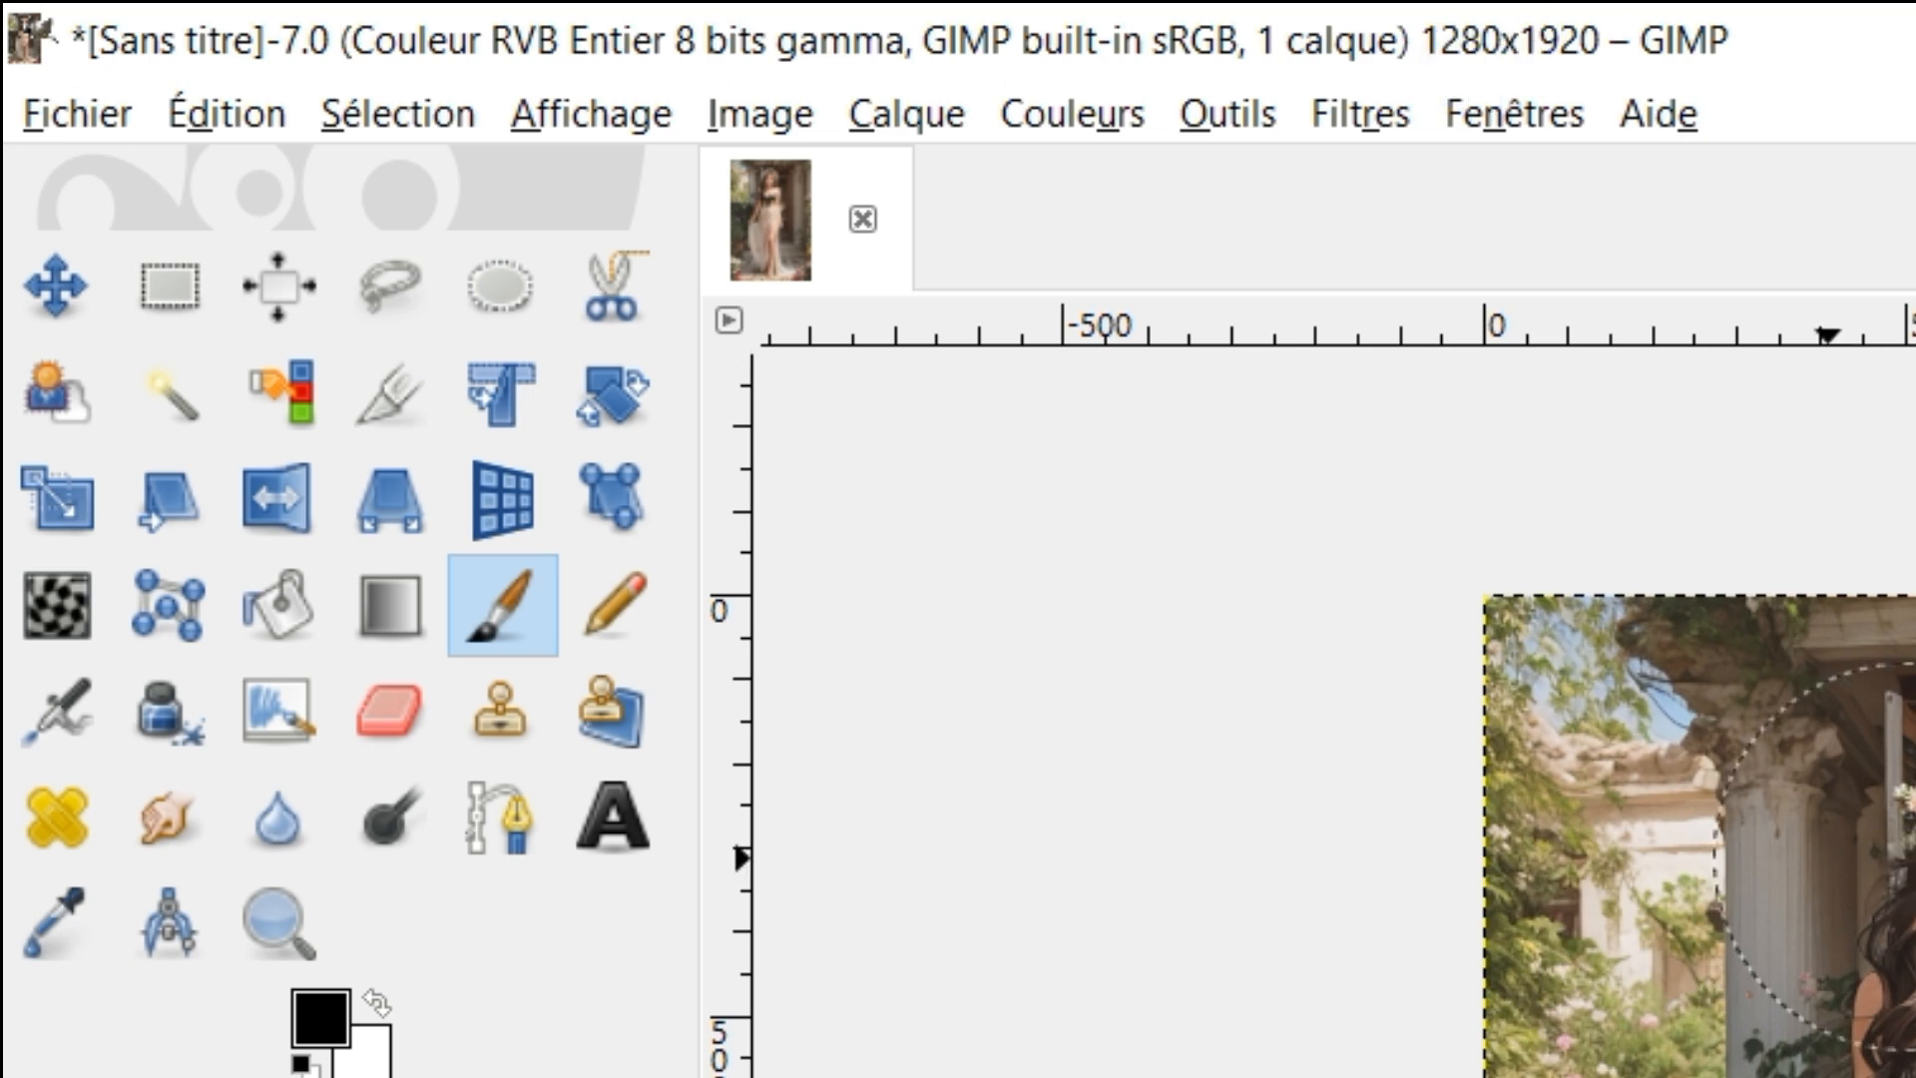
# Step: Set the Scale tool to transform the whole image around its centre, with the image preview turned off
pyautogui.click(100, 509)
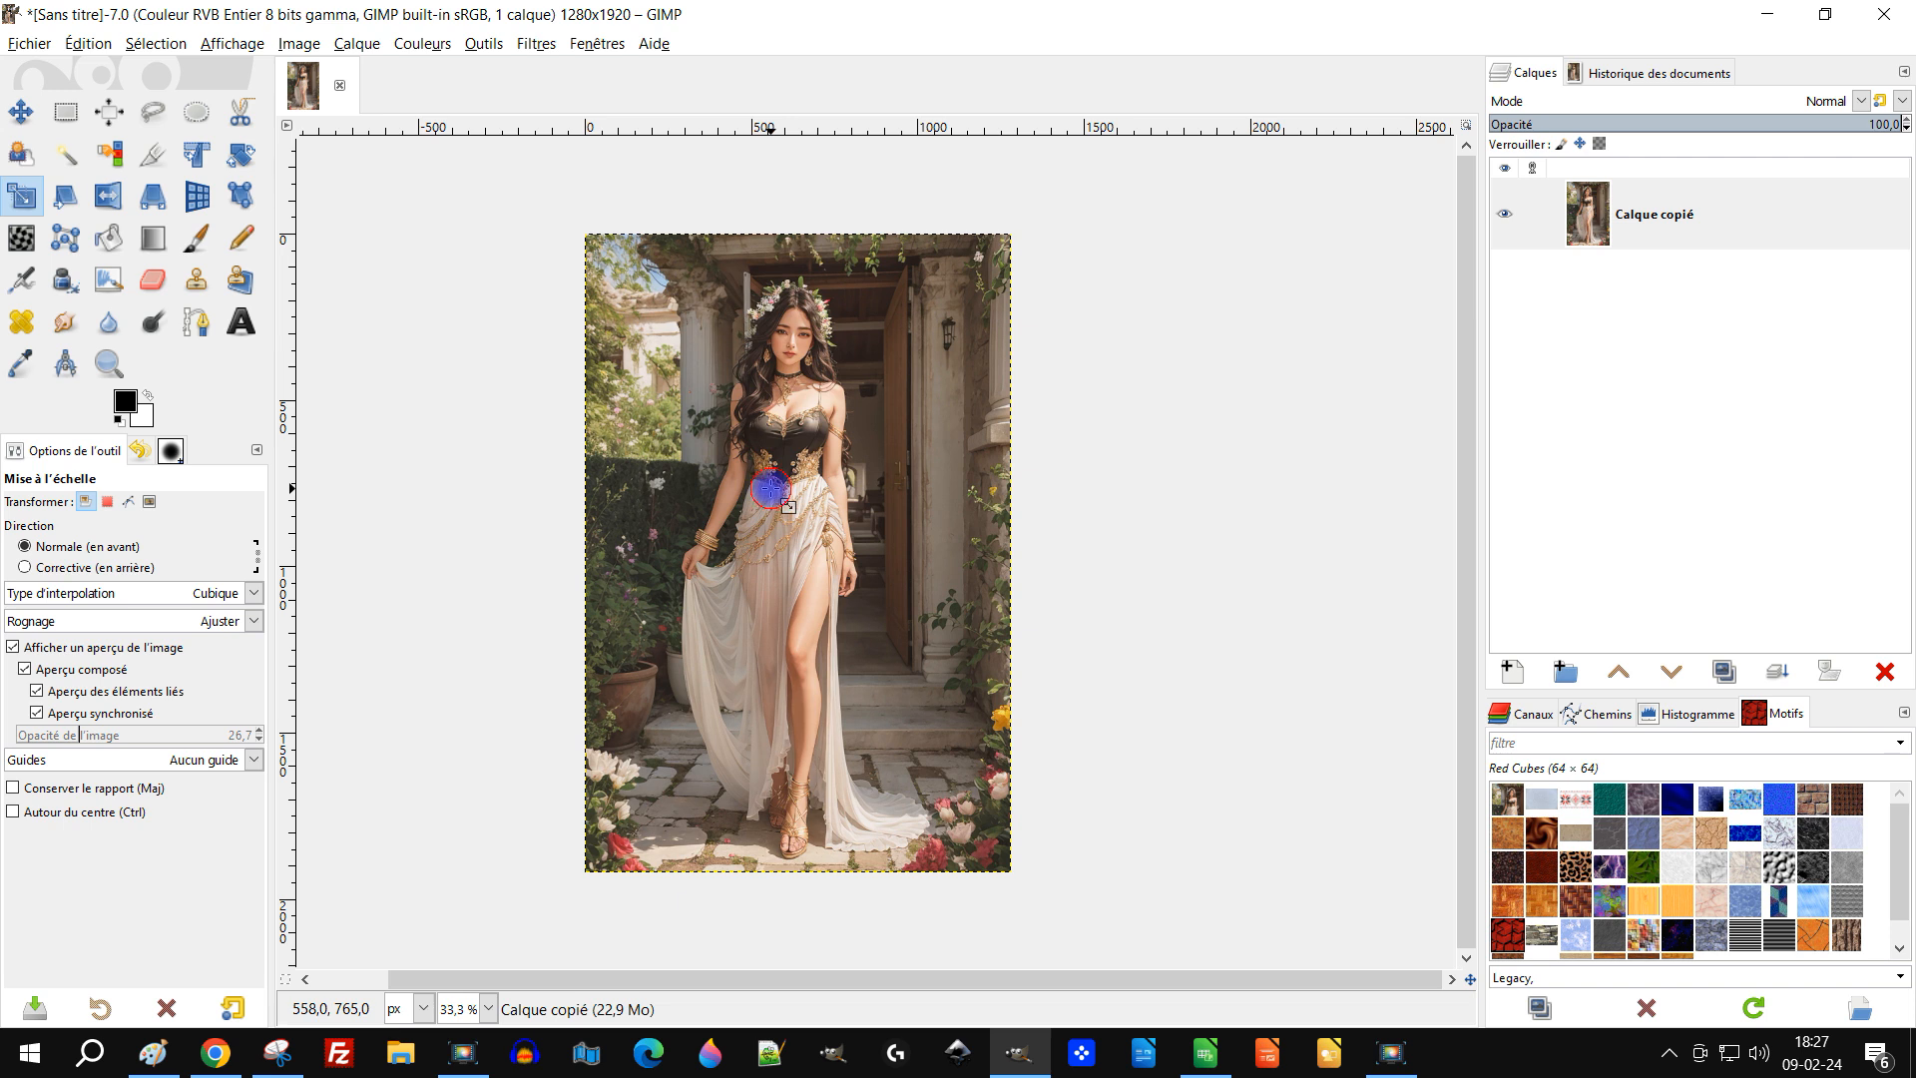
pyautogui.click(771, 489)
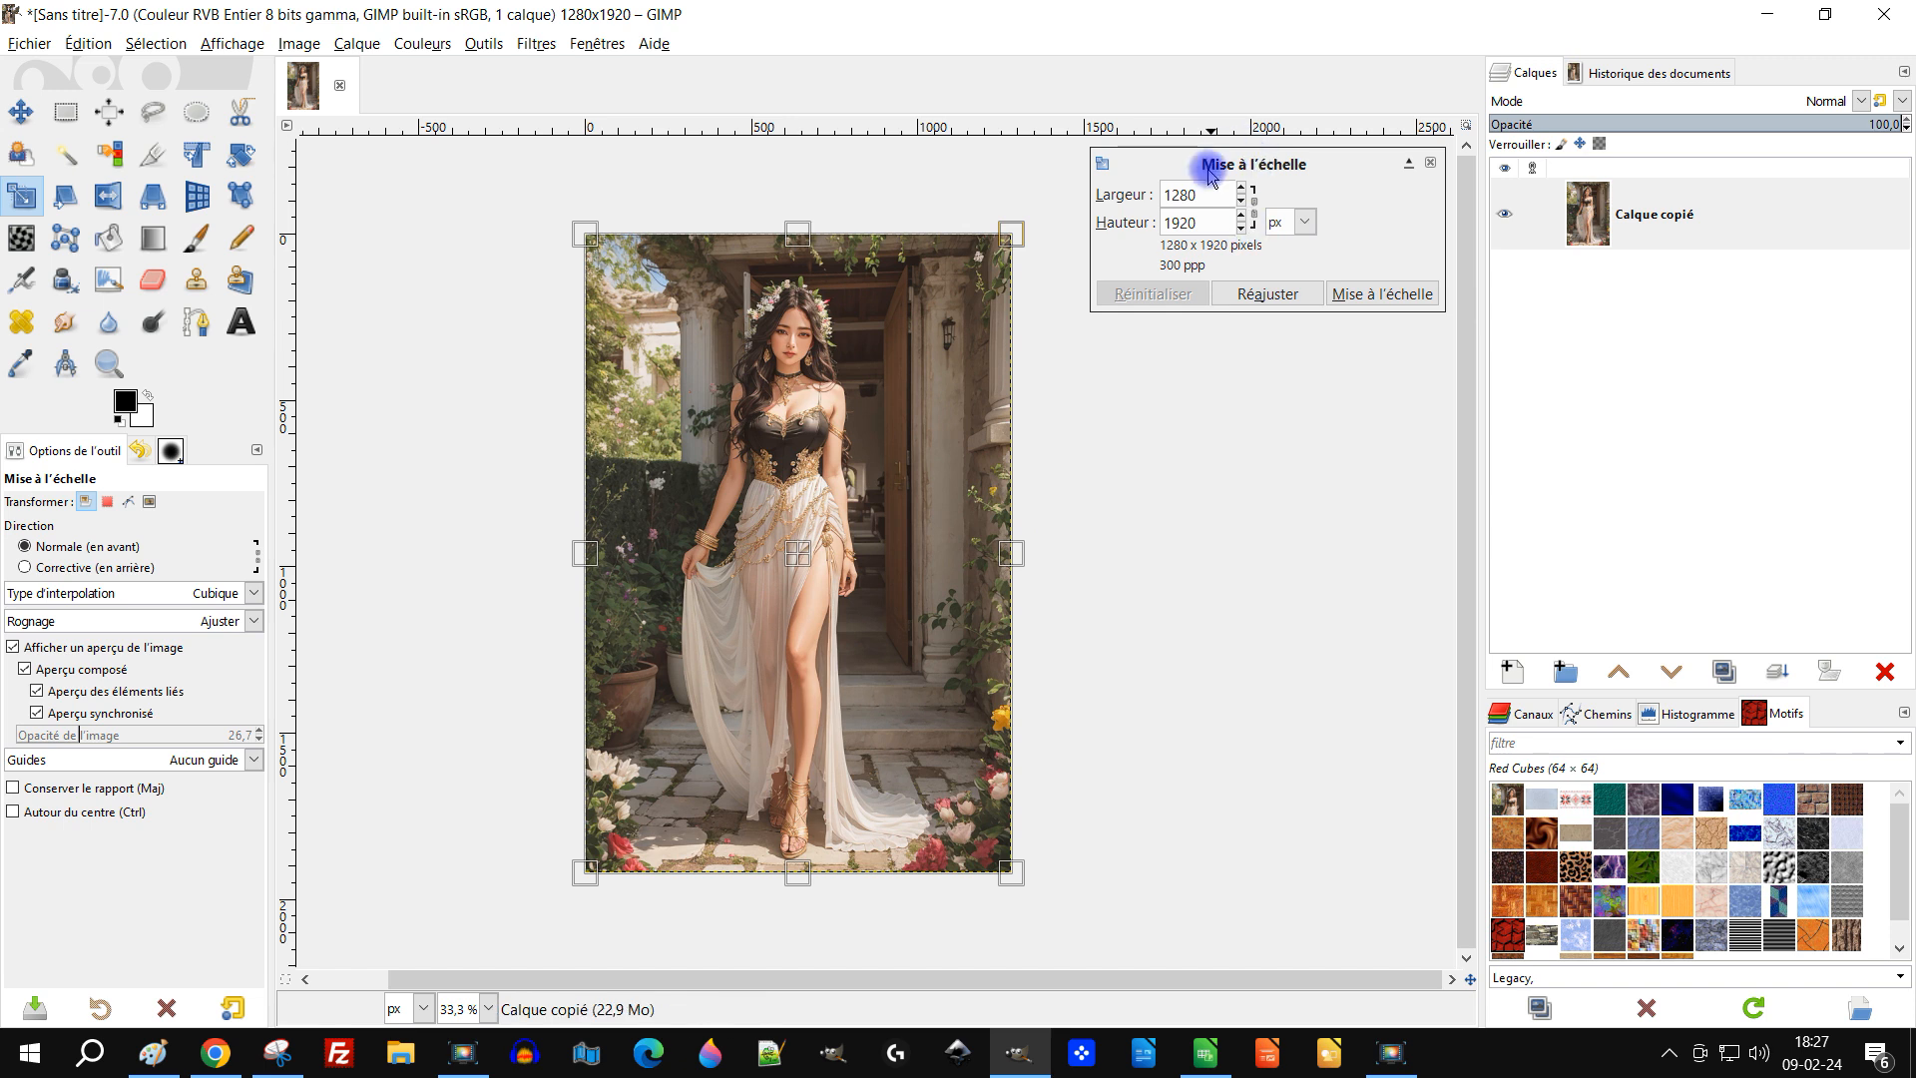
pyautogui.click(104, 816)
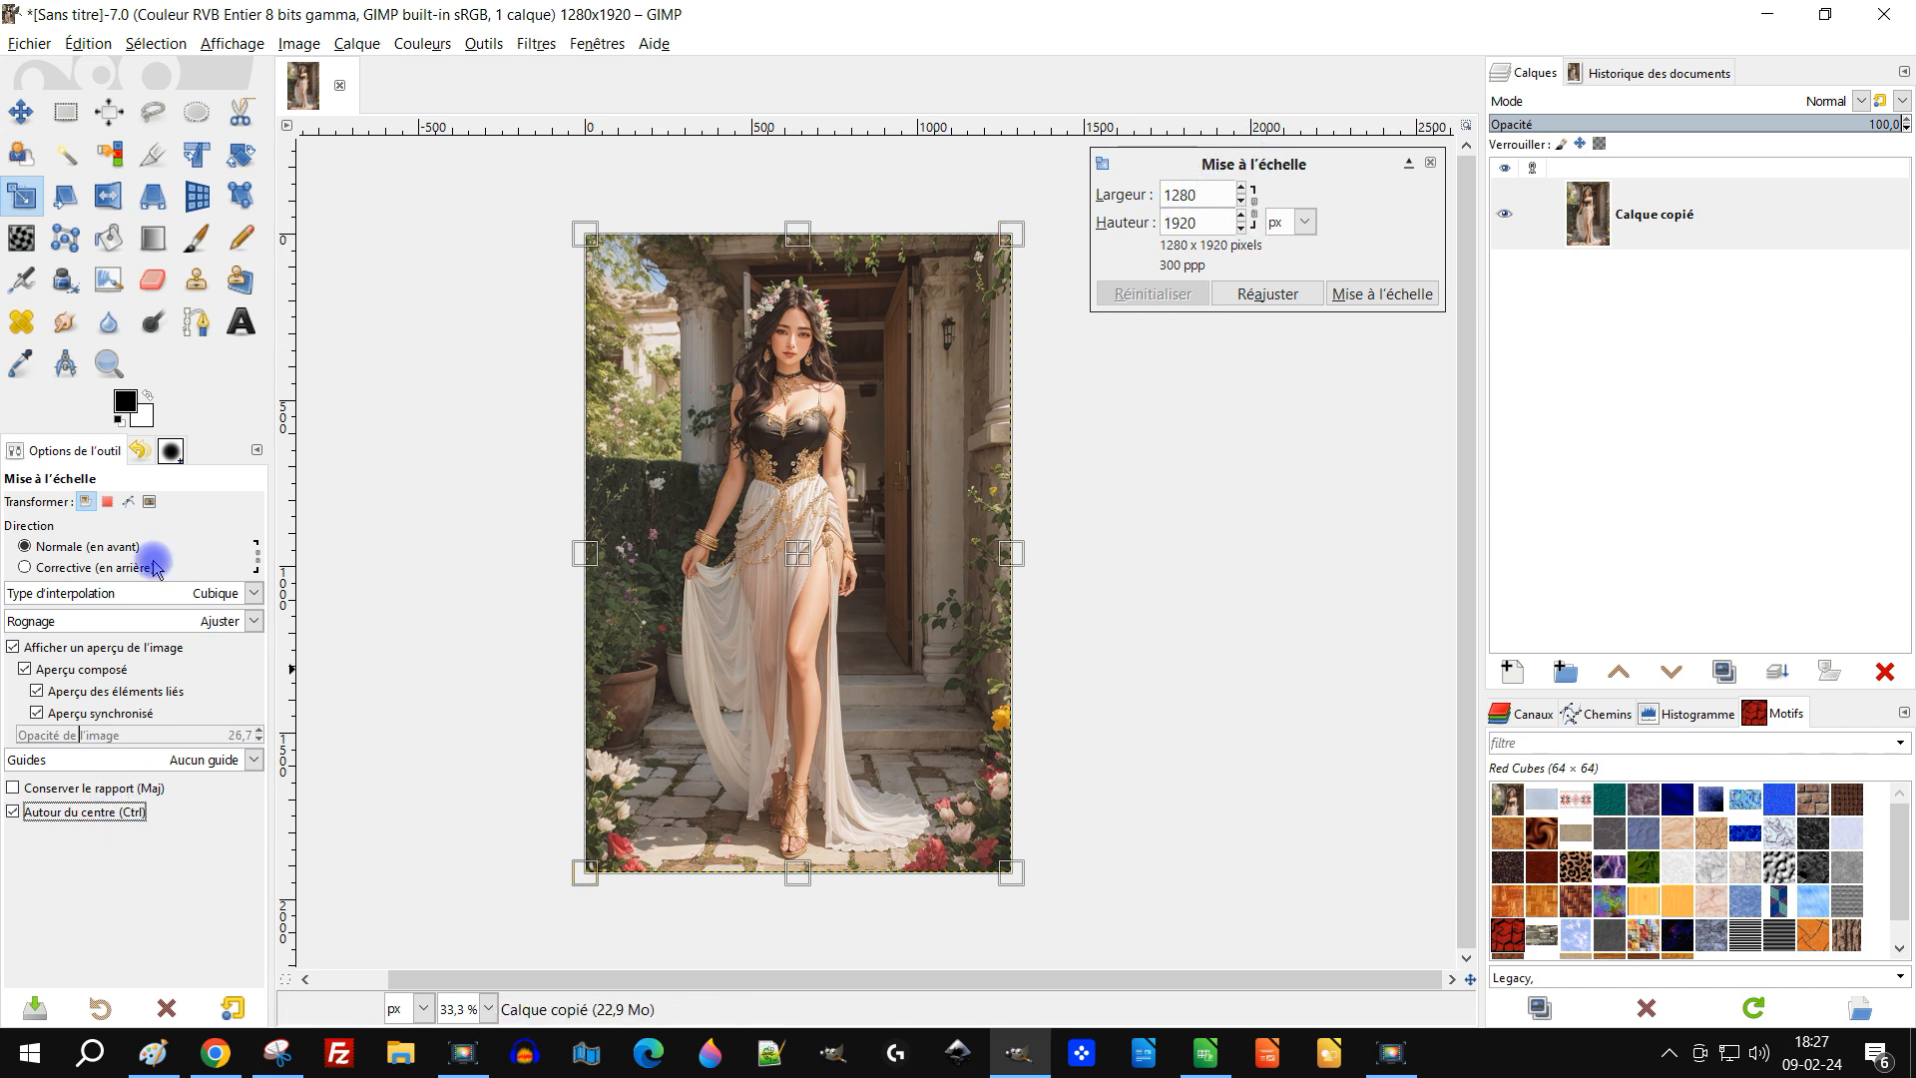
pyautogui.click(151, 502)
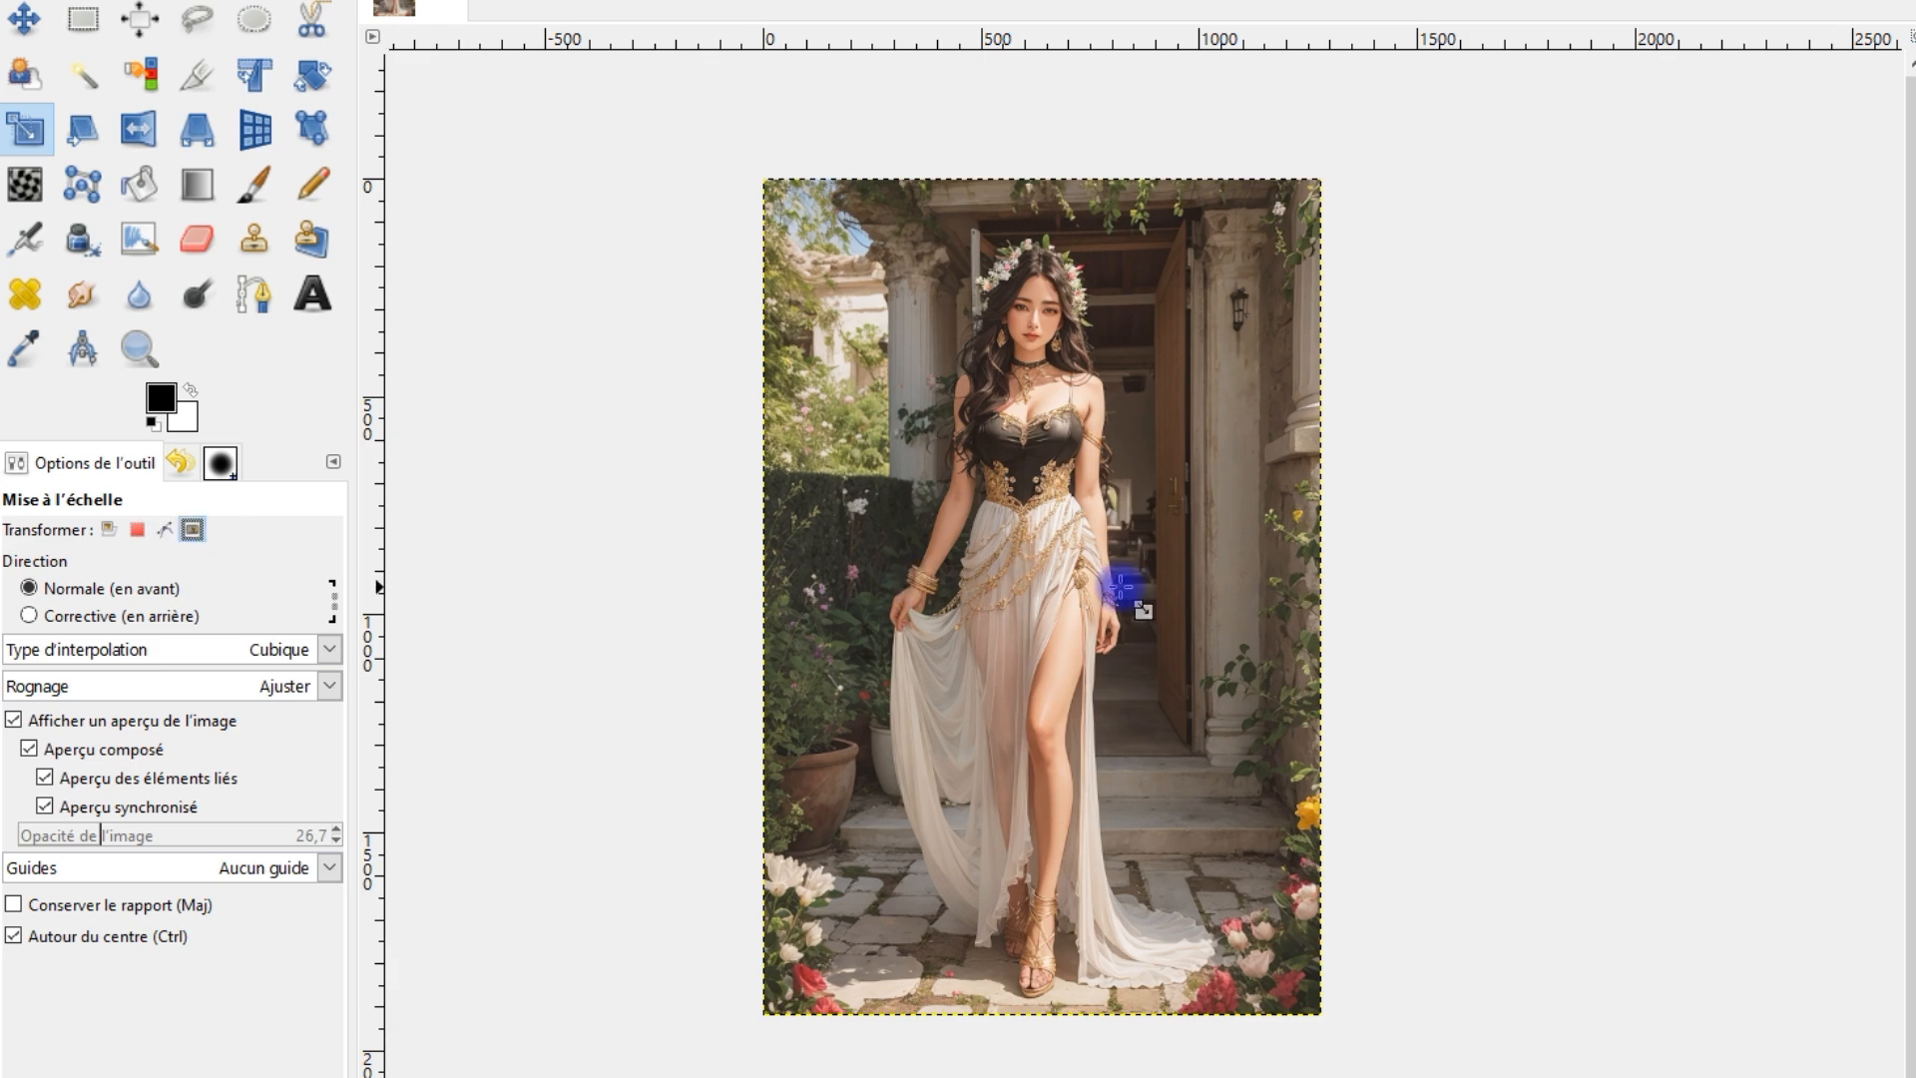
pyautogui.click(1071, 527)
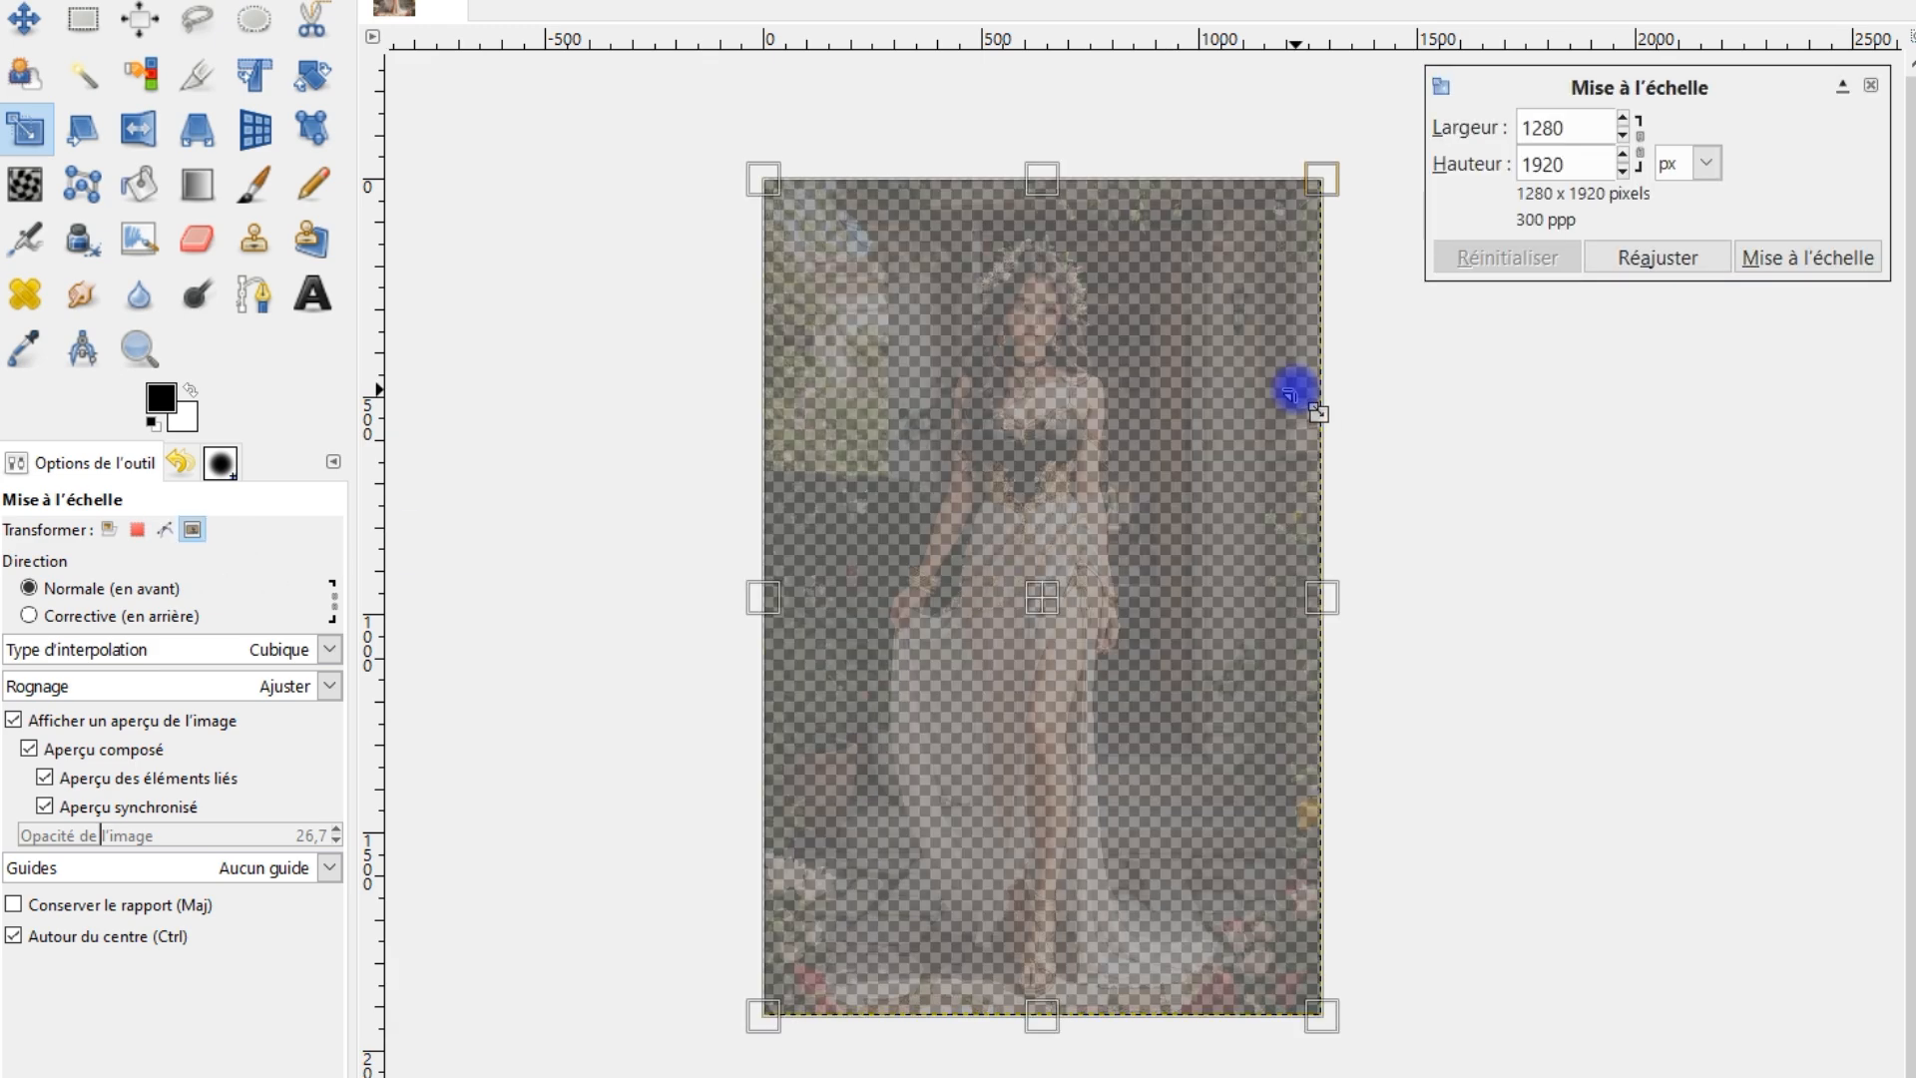
pyautogui.click(68, 725)
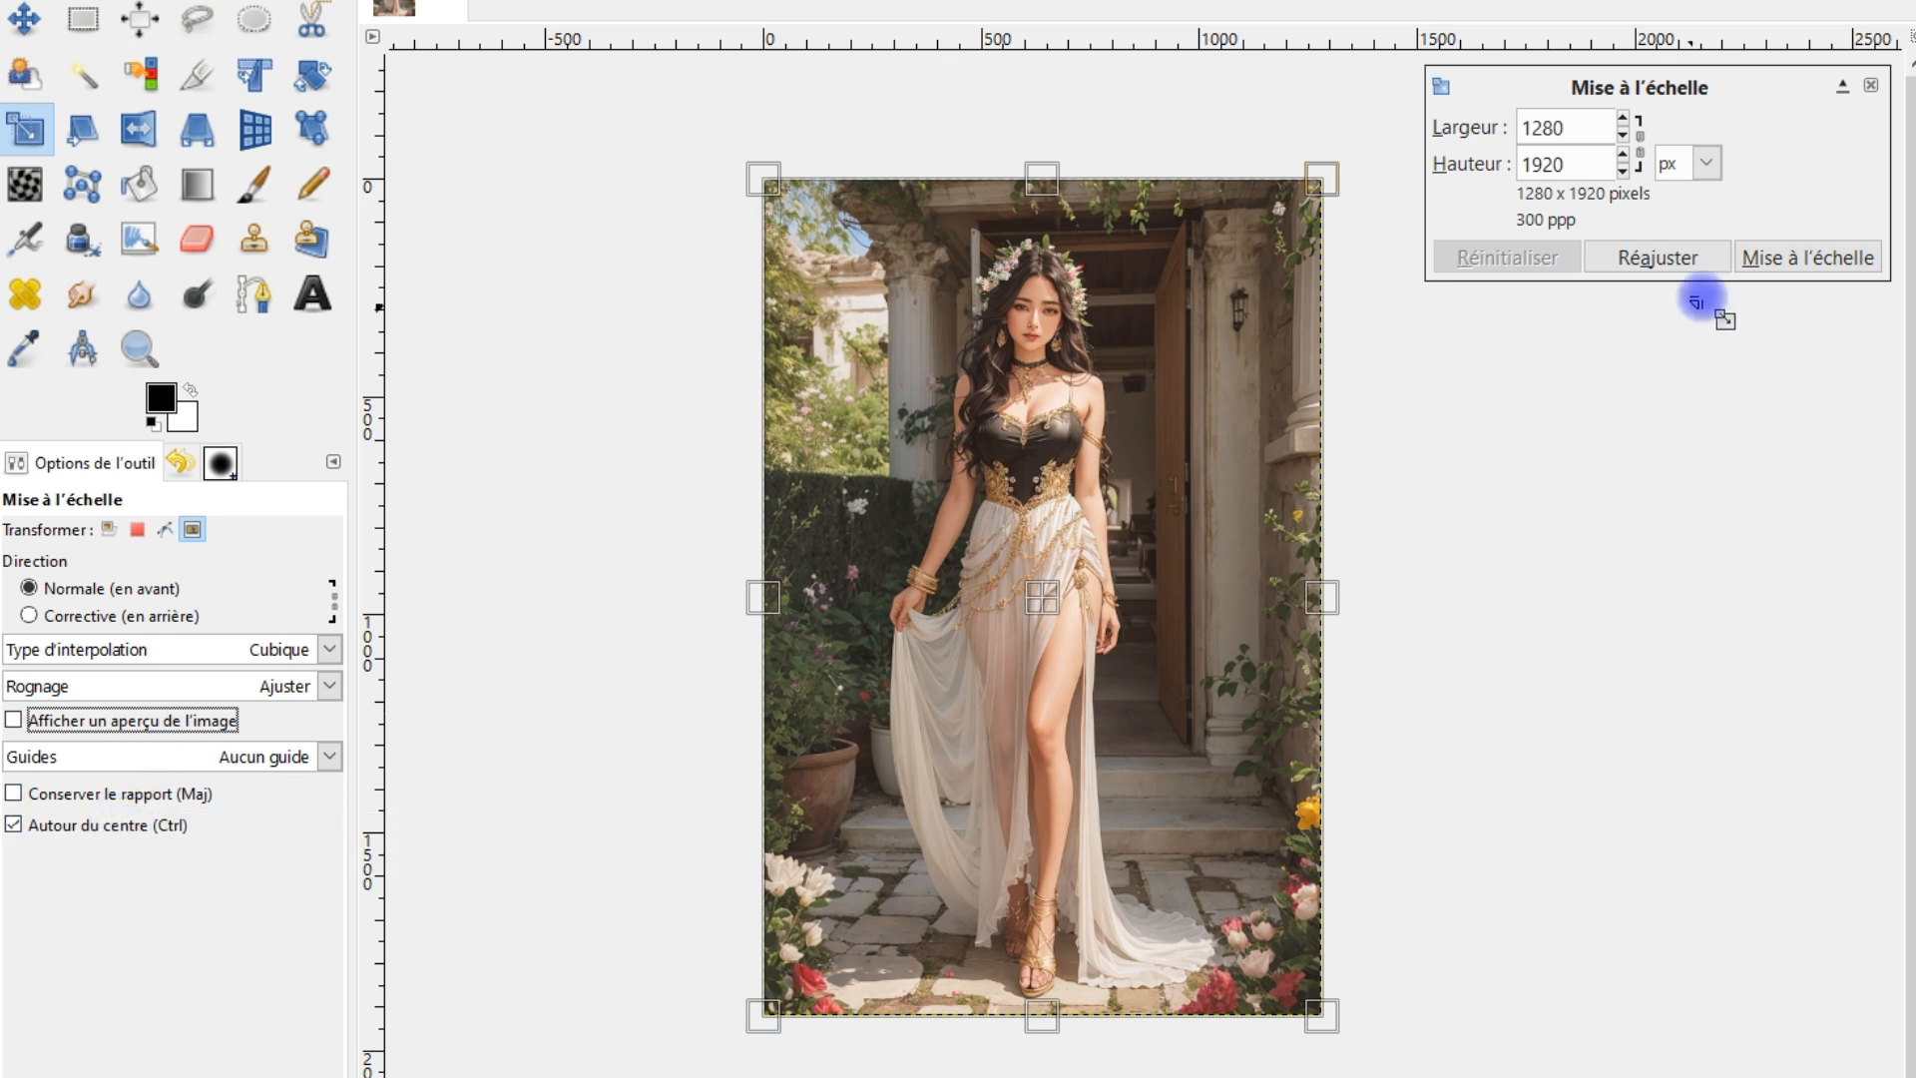
# Step: Scale the image to a width of 1500 px while keeping the height at 1920 px
pyautogui.doubleClick(1553, 127)
pyautogui.write('15')
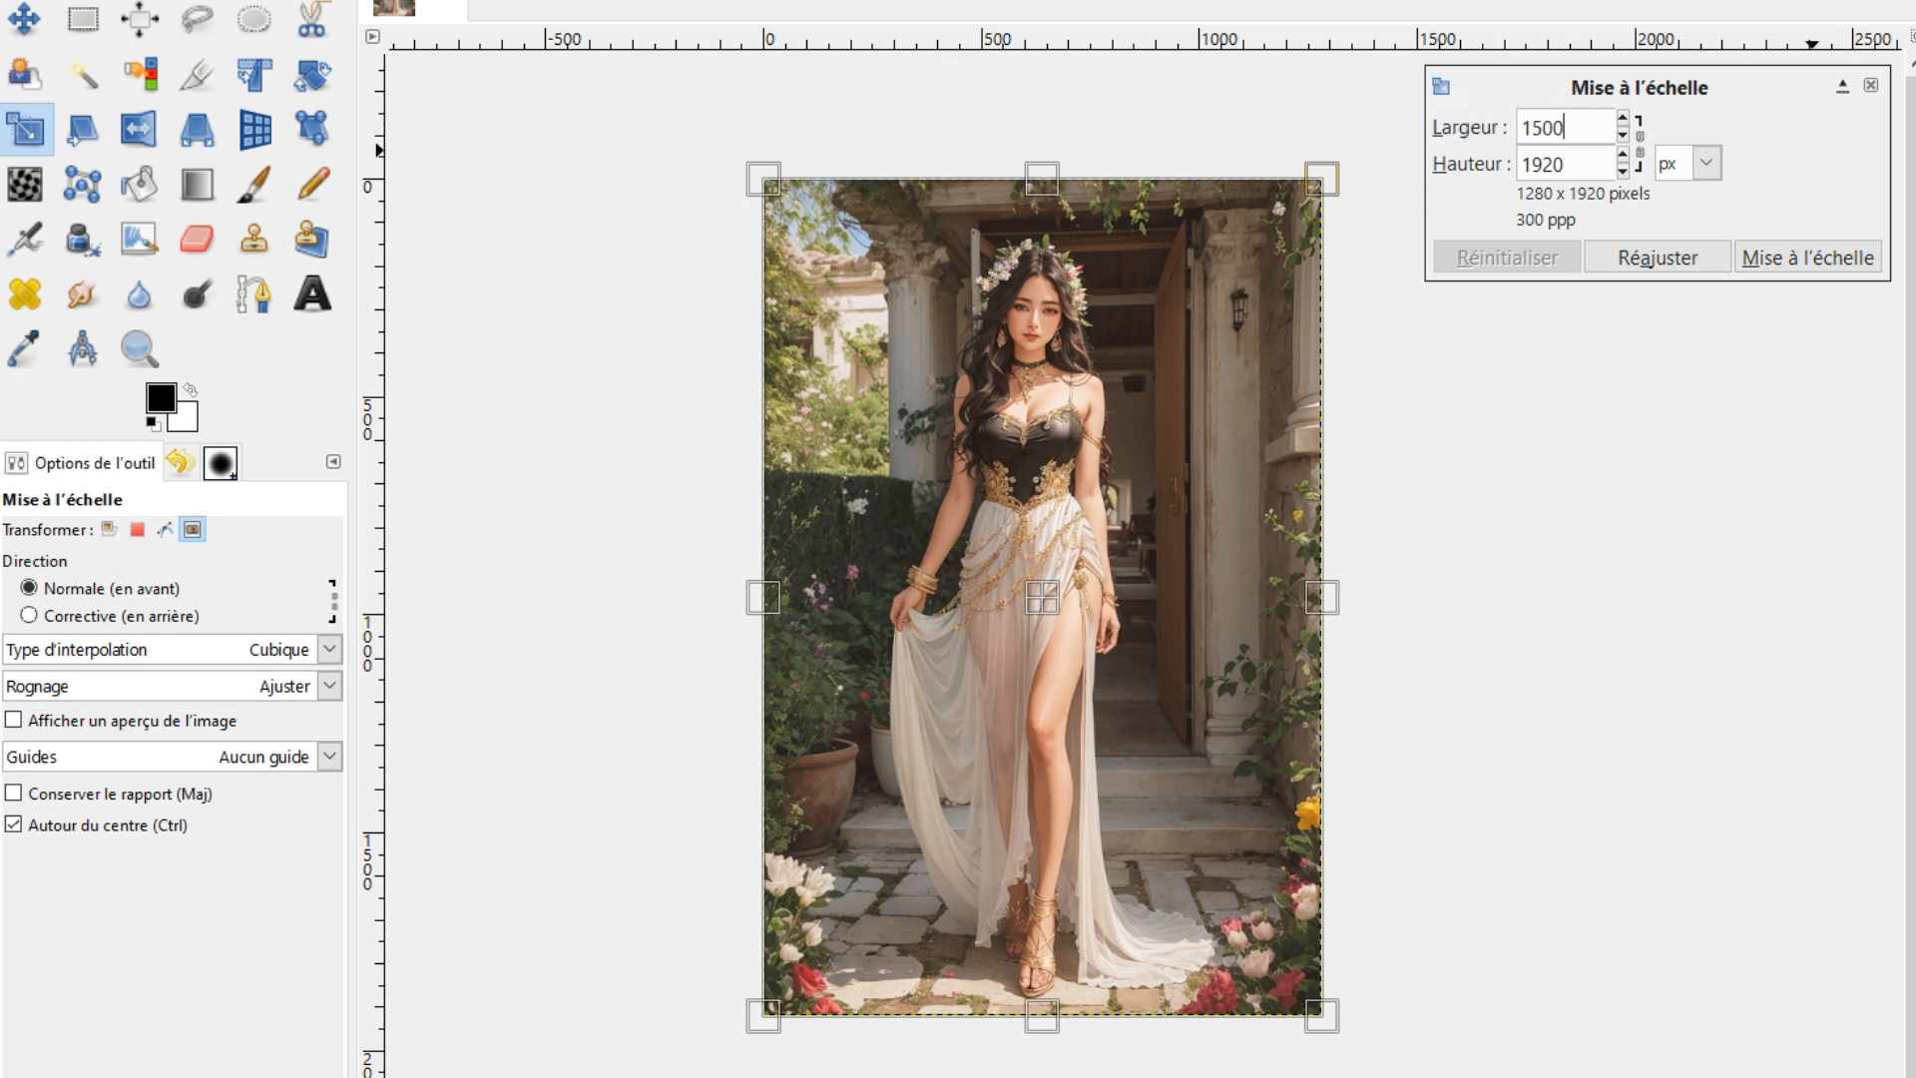
pyautogui.write('00')
pyautogui.press('Tab')
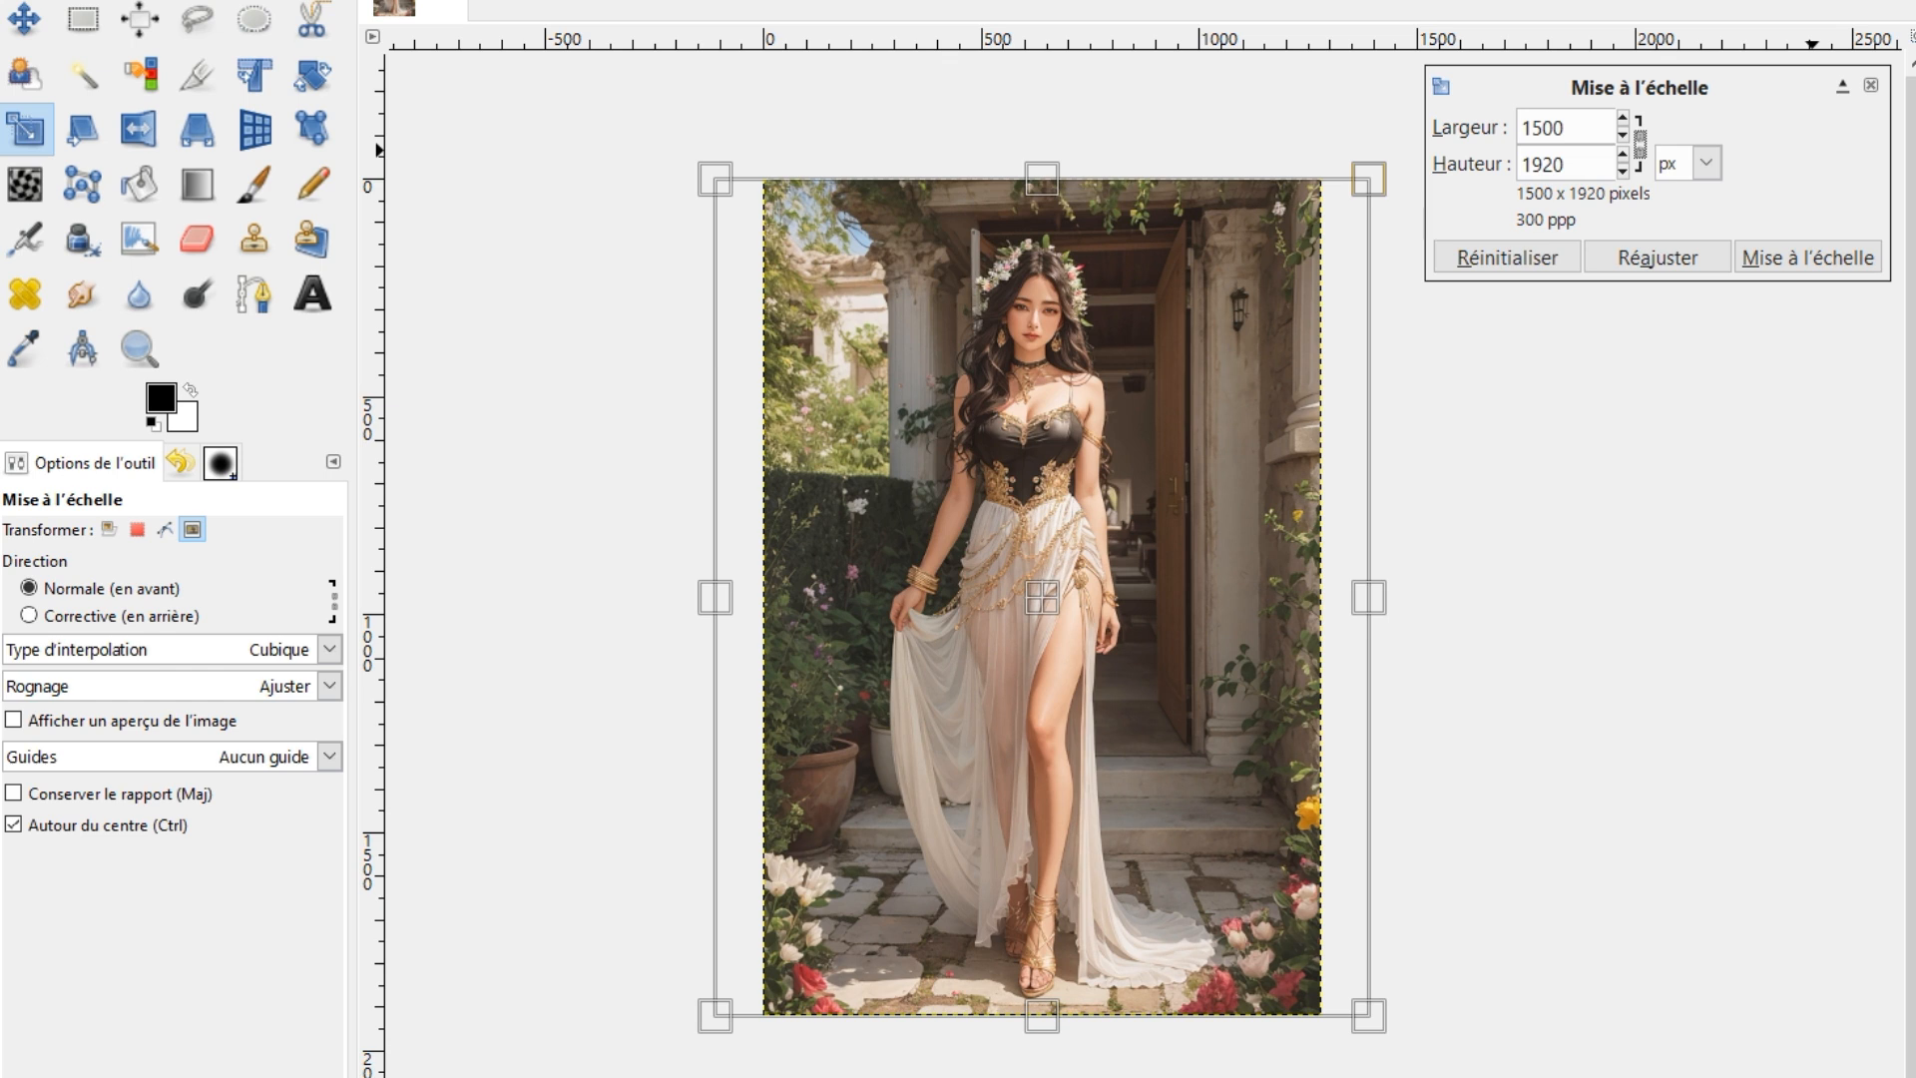
pyautogui.click(1577, 169)
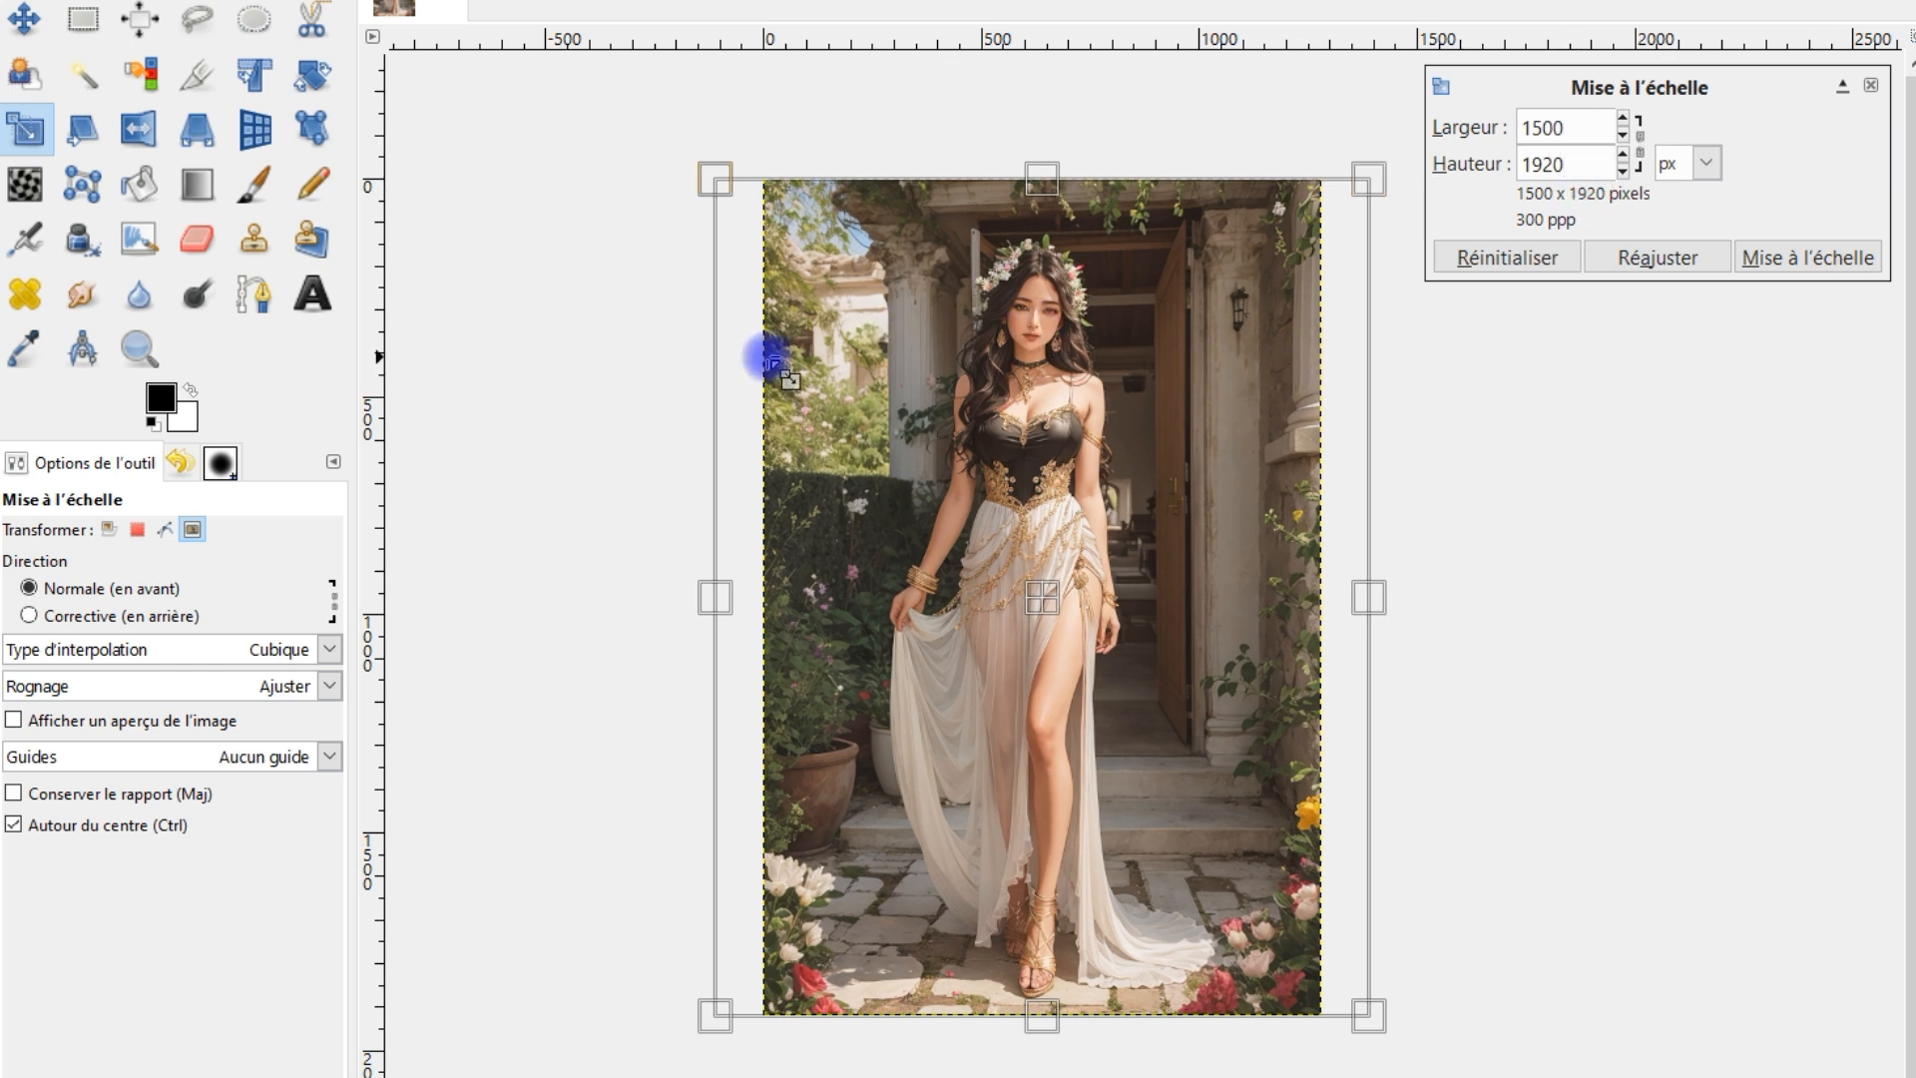
pyautogui.click(1806, 255)
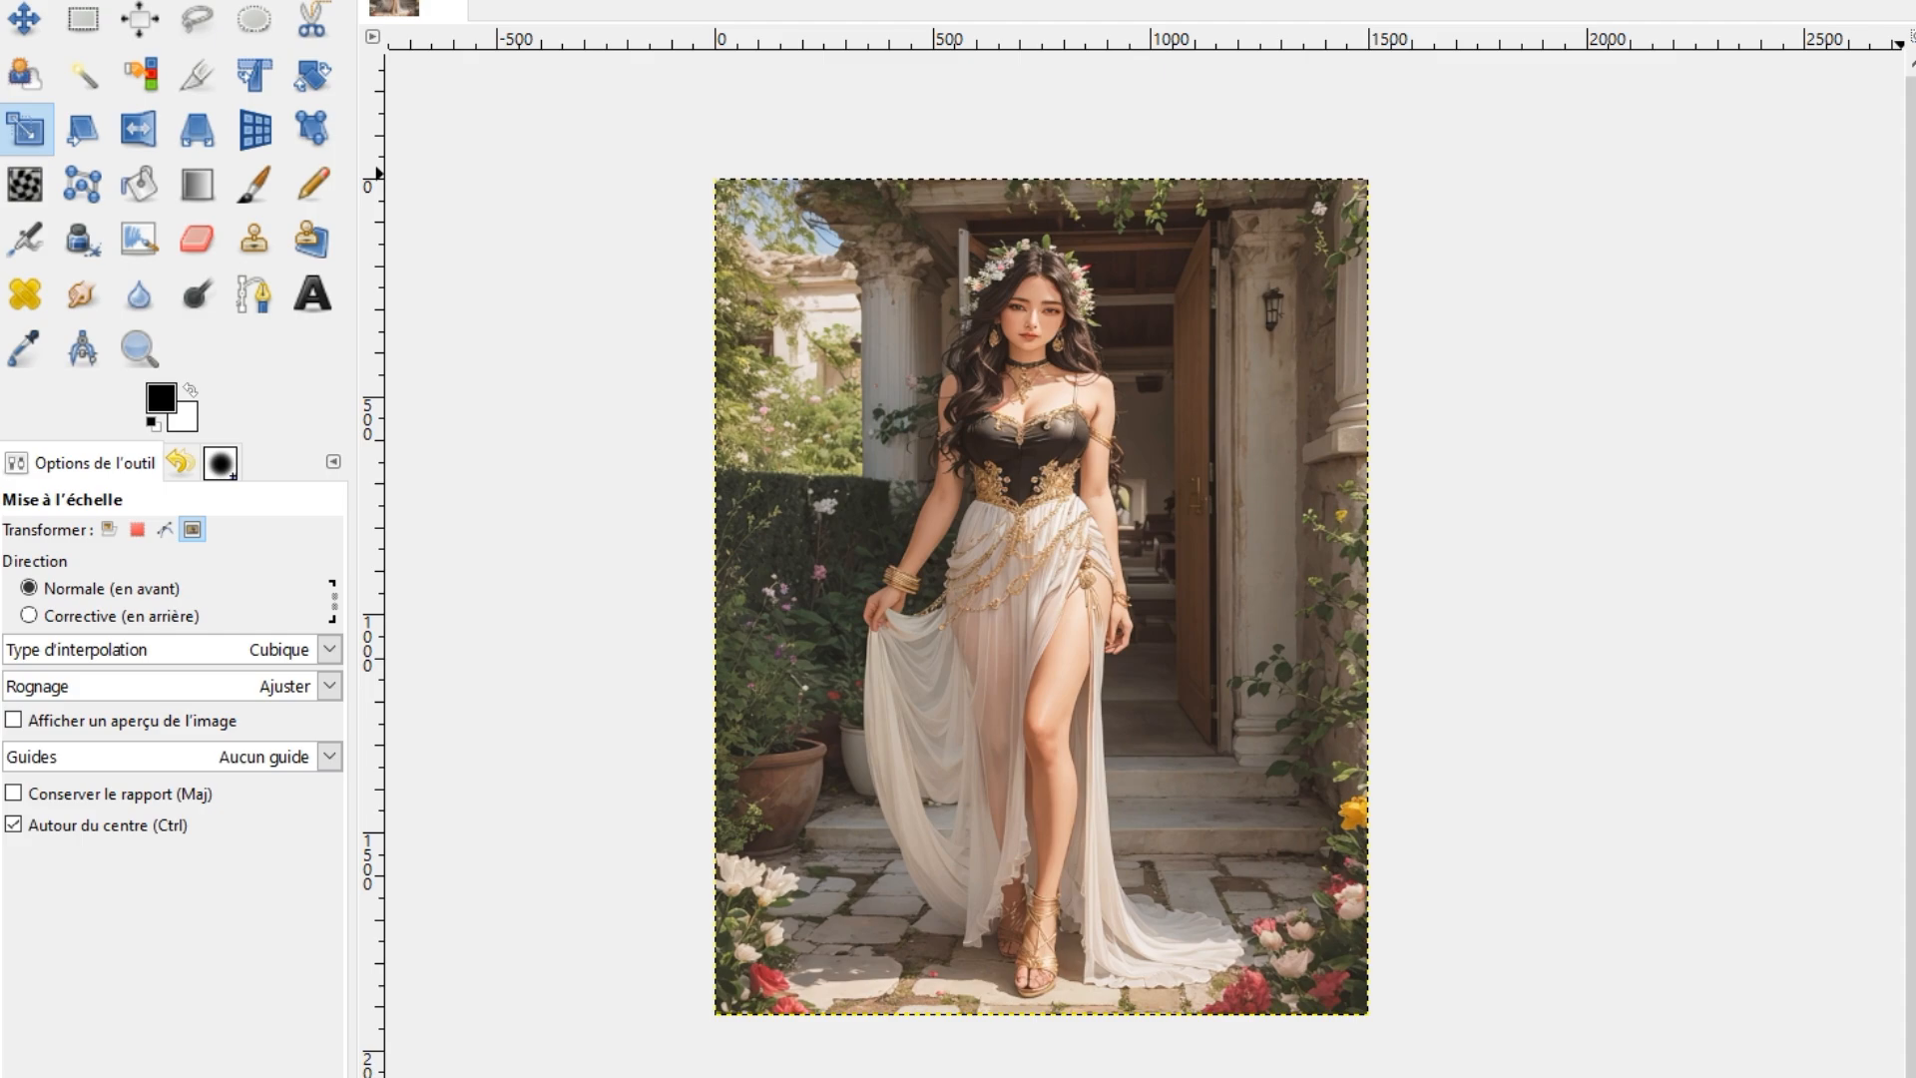
# Step: Rename the layer "image déformée avec outil mise à l'échelle"
pyautogui.doubleClick(1881, 247)
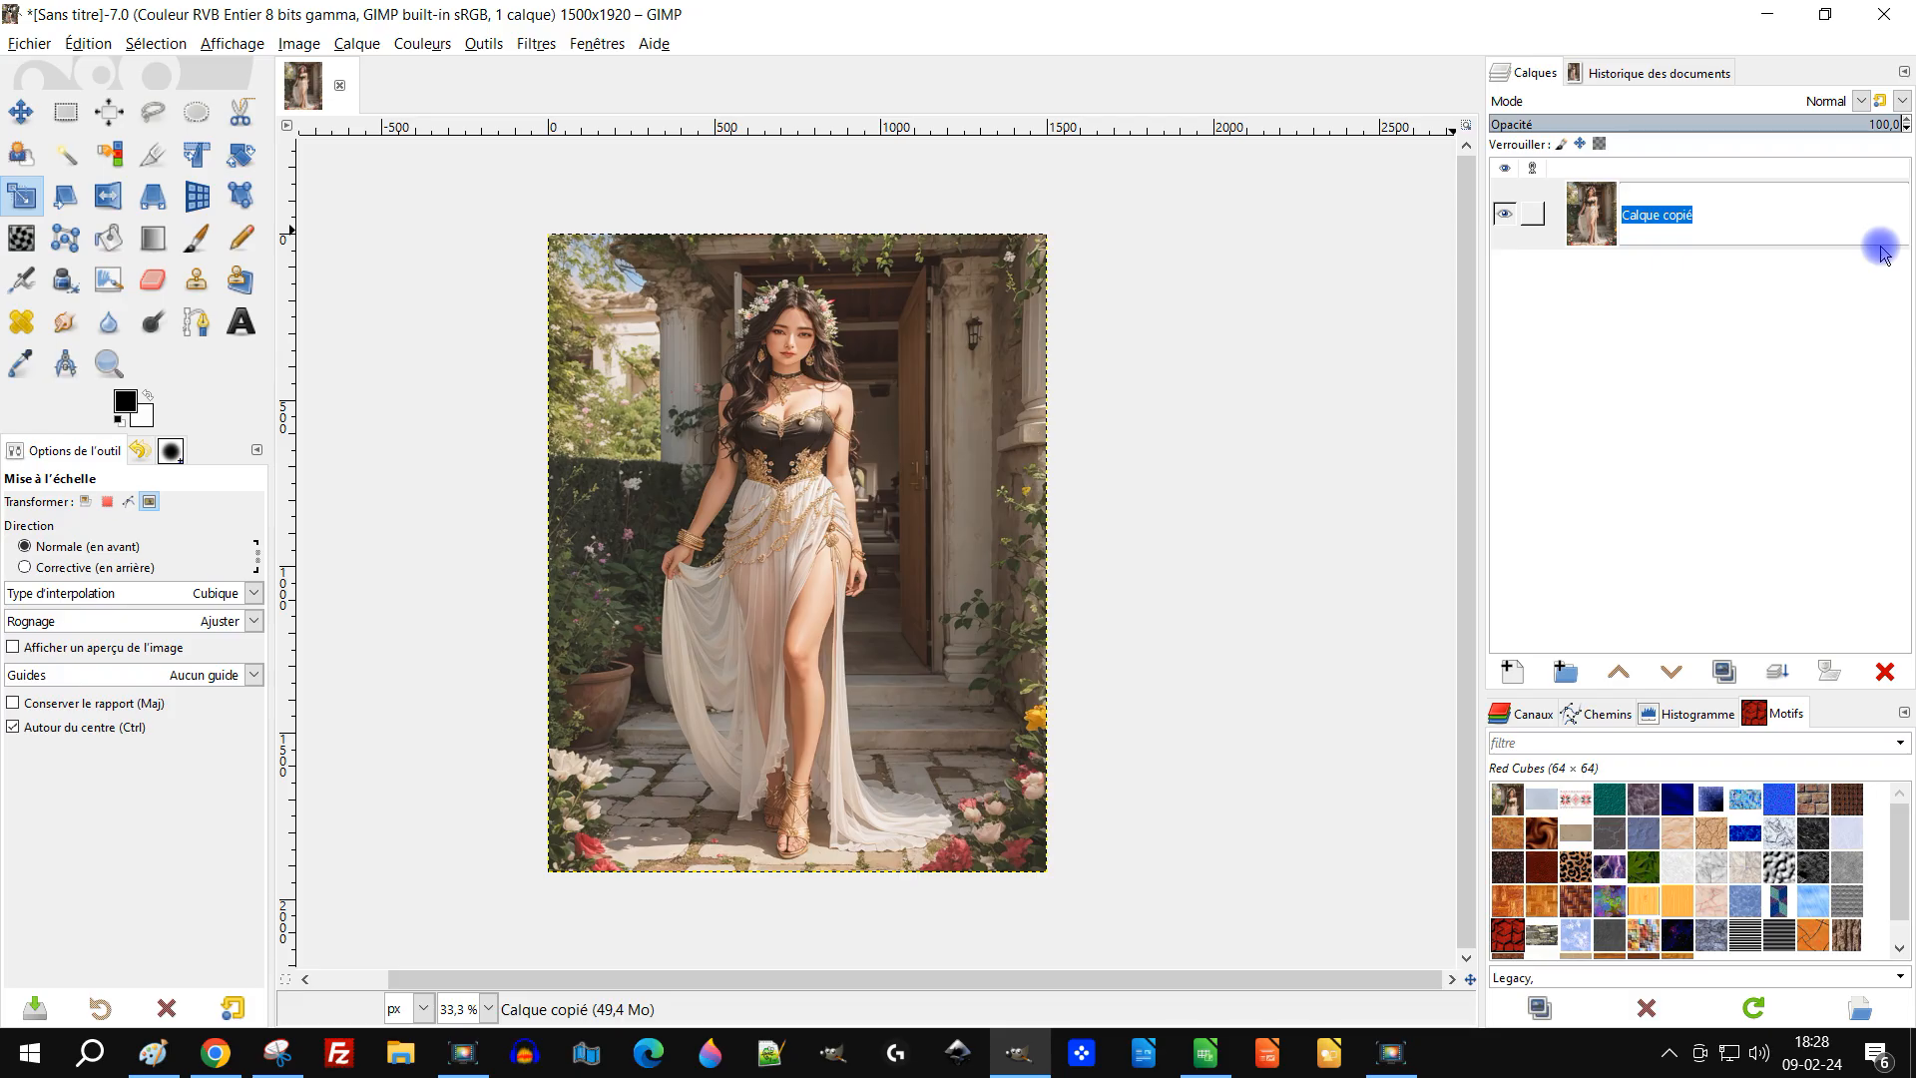
pyautogui.write('image ')
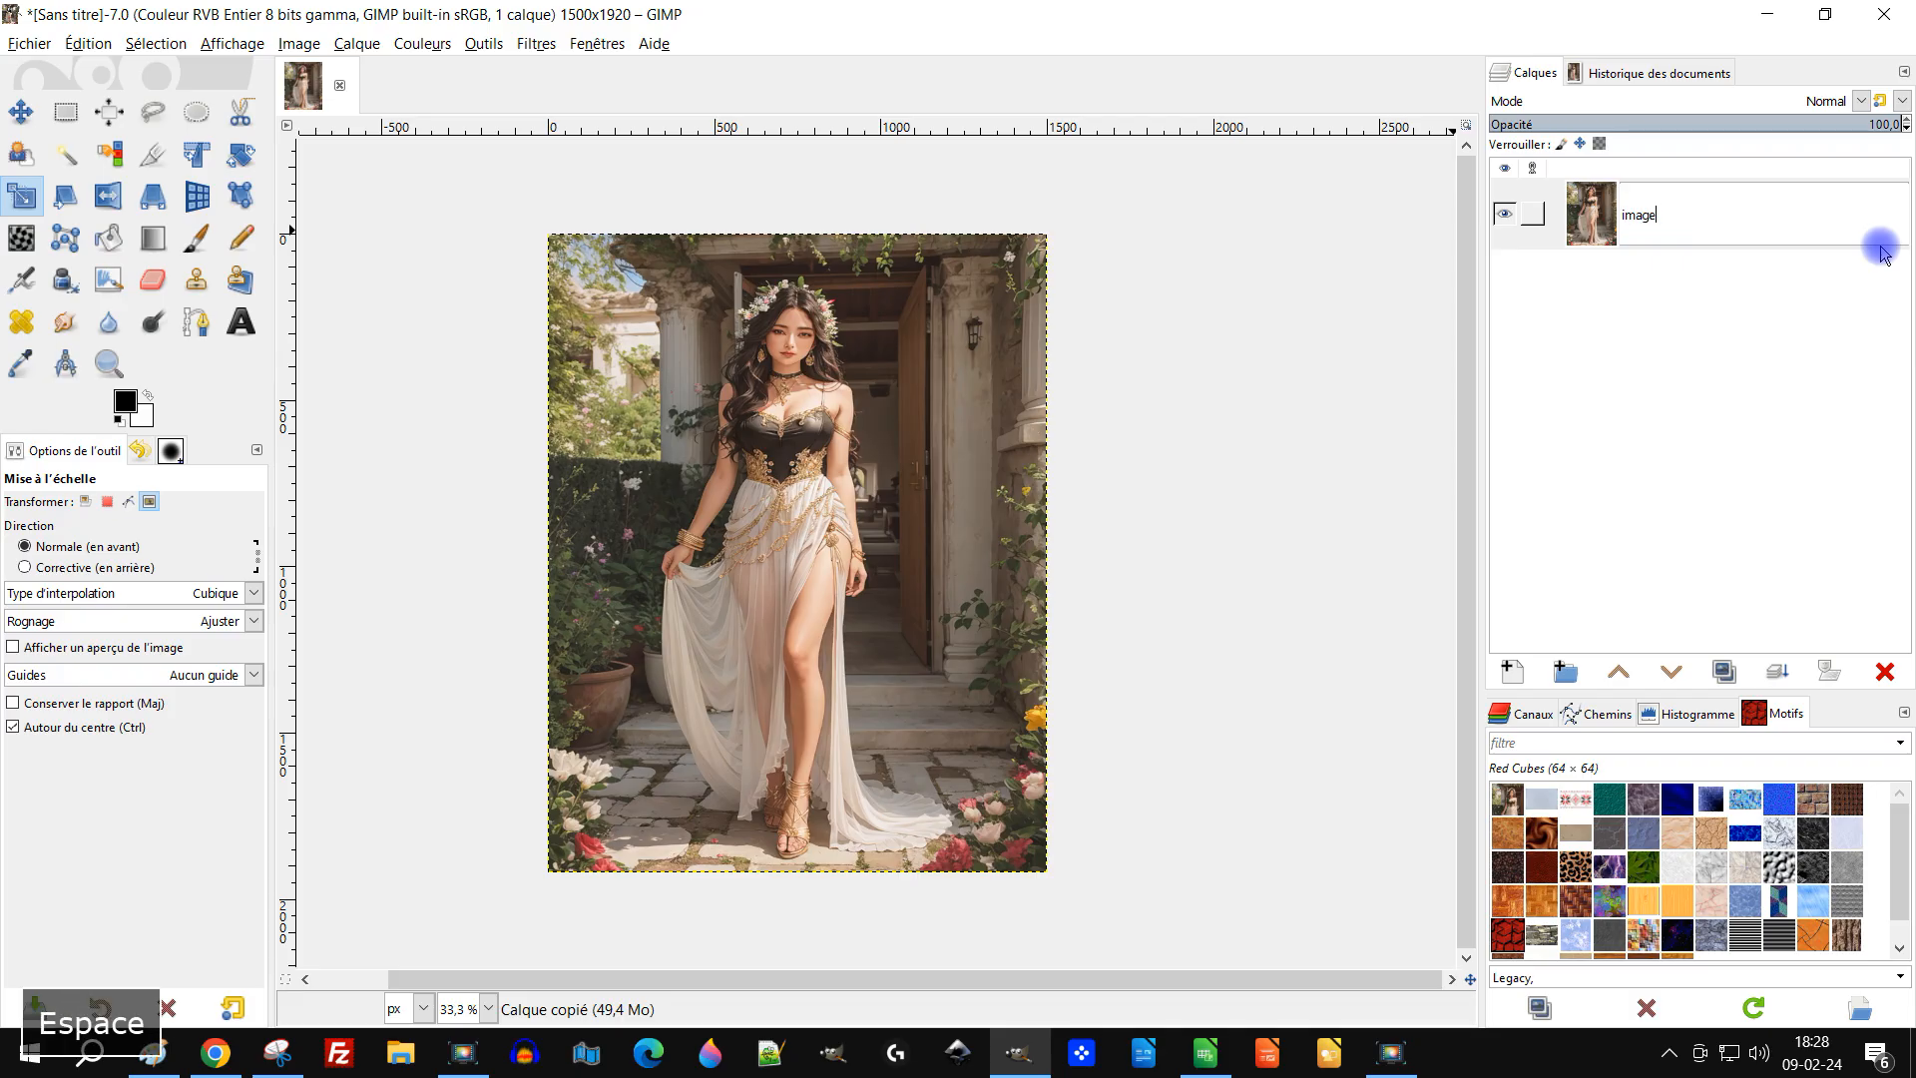
pyautogui.write('déformé')
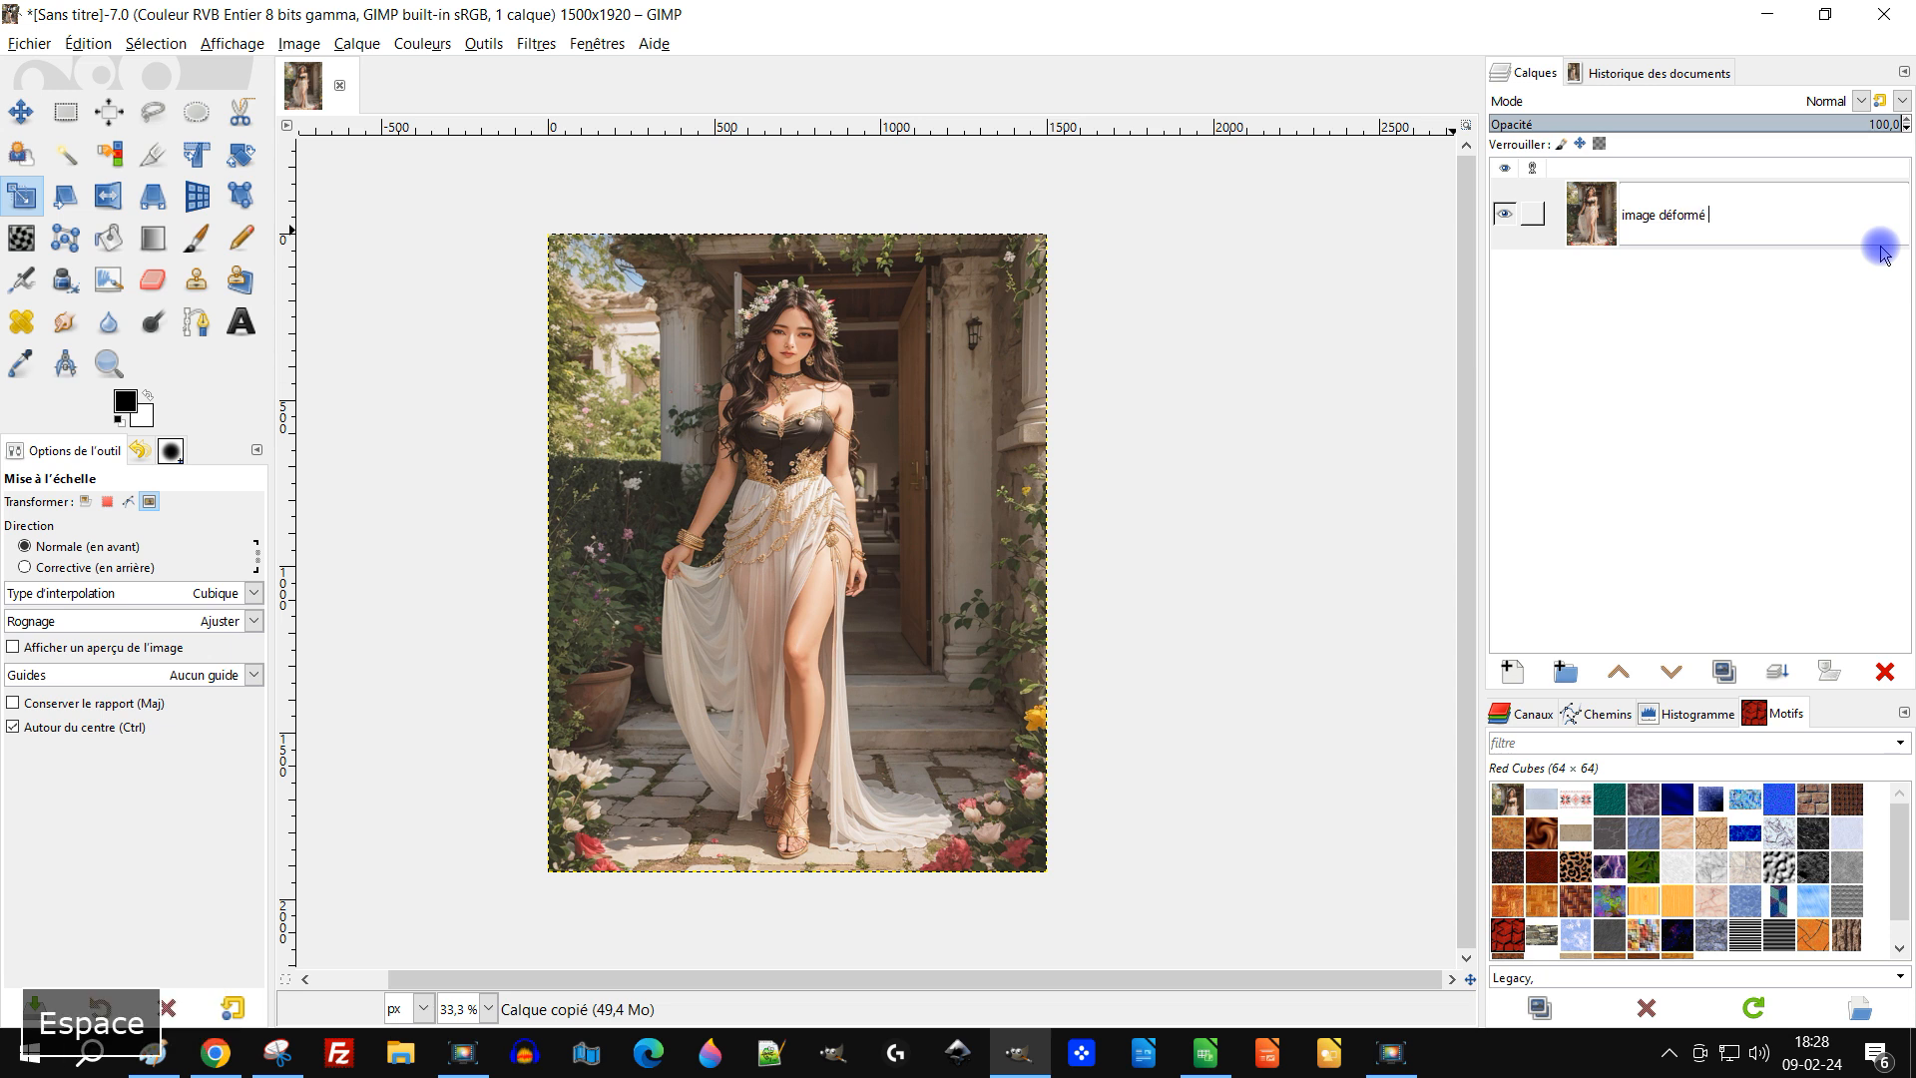
pyautogui.press('BackSpace')
pyautogui.write('e avec ou')
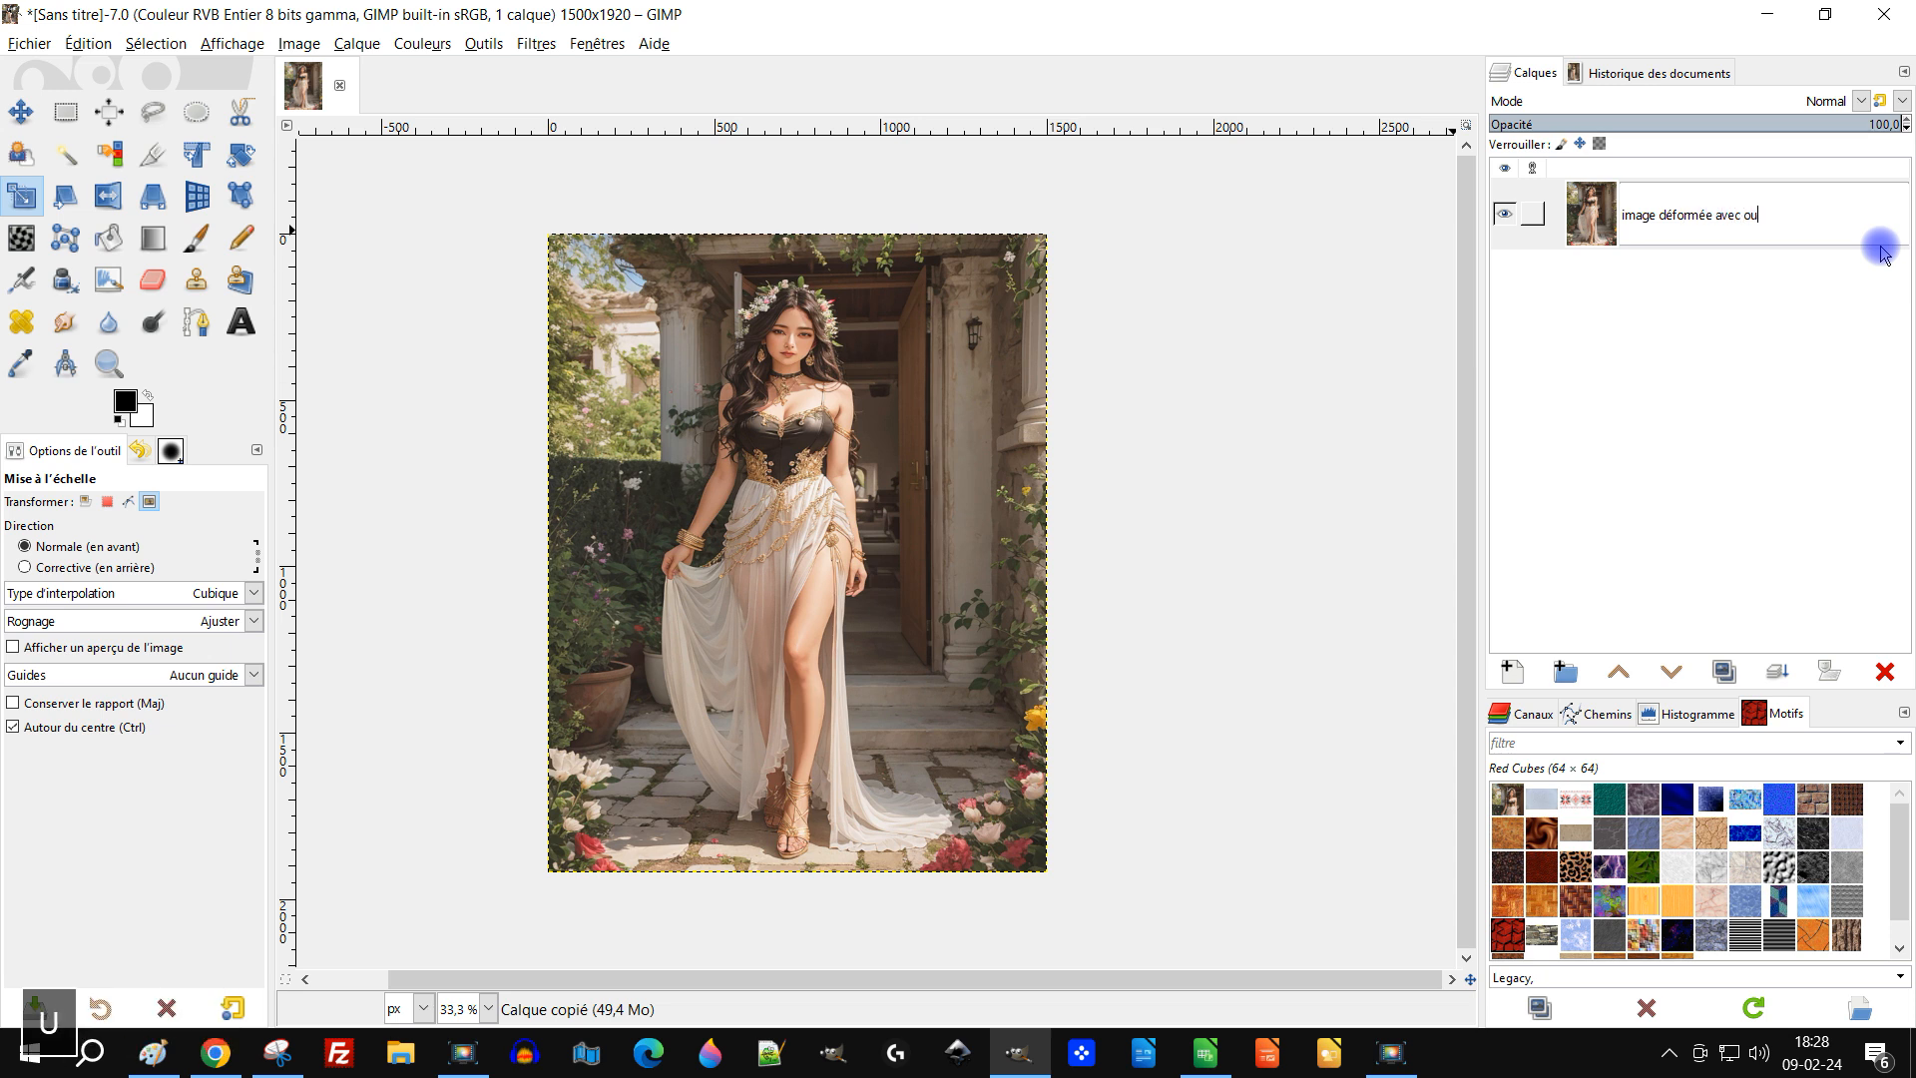
pyautogui.write("til mise à l'échelle")
pyautogui.press('Return')
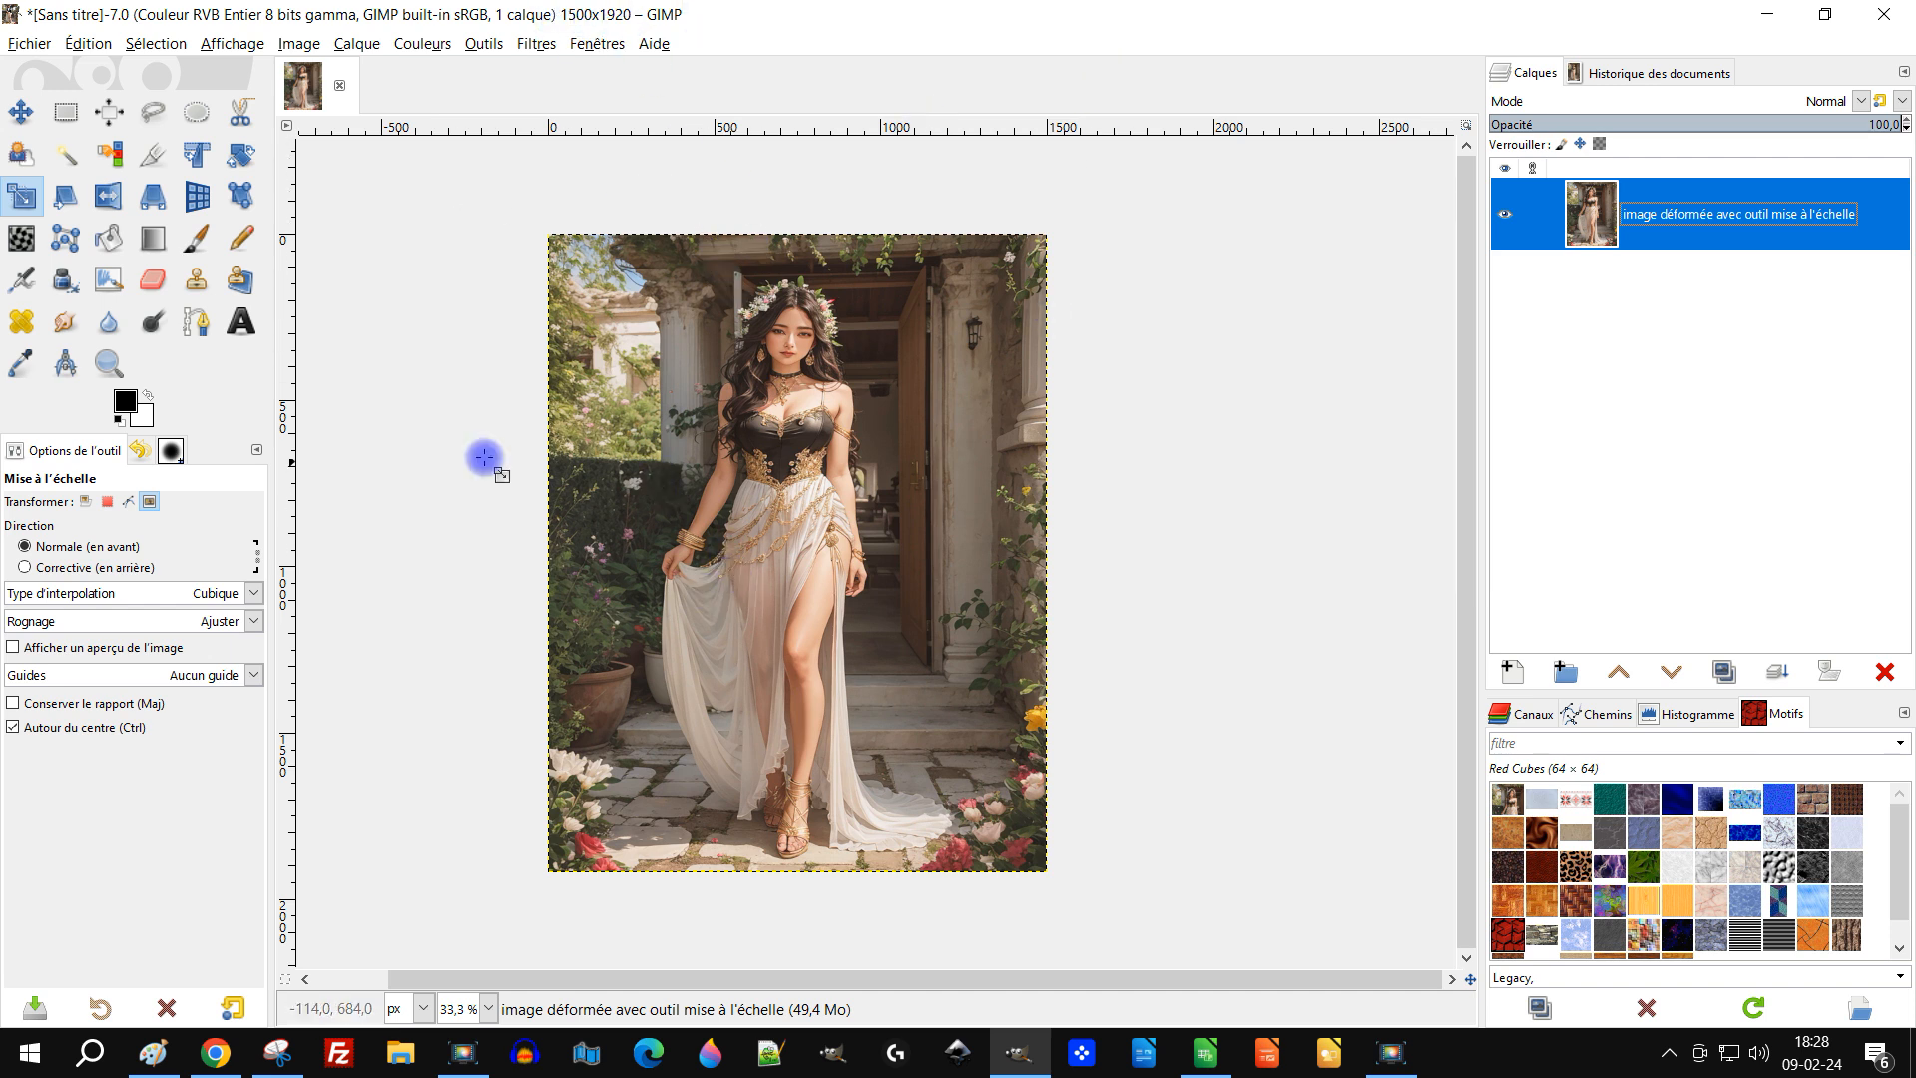
# Step: Enlarge the view of the scaled picture and paste the clipboard content as a separate new image
pyautogui.click(109, 366)
pyautogui.moveTo(524, 221); pyautogui.dragTo(1067, 905)
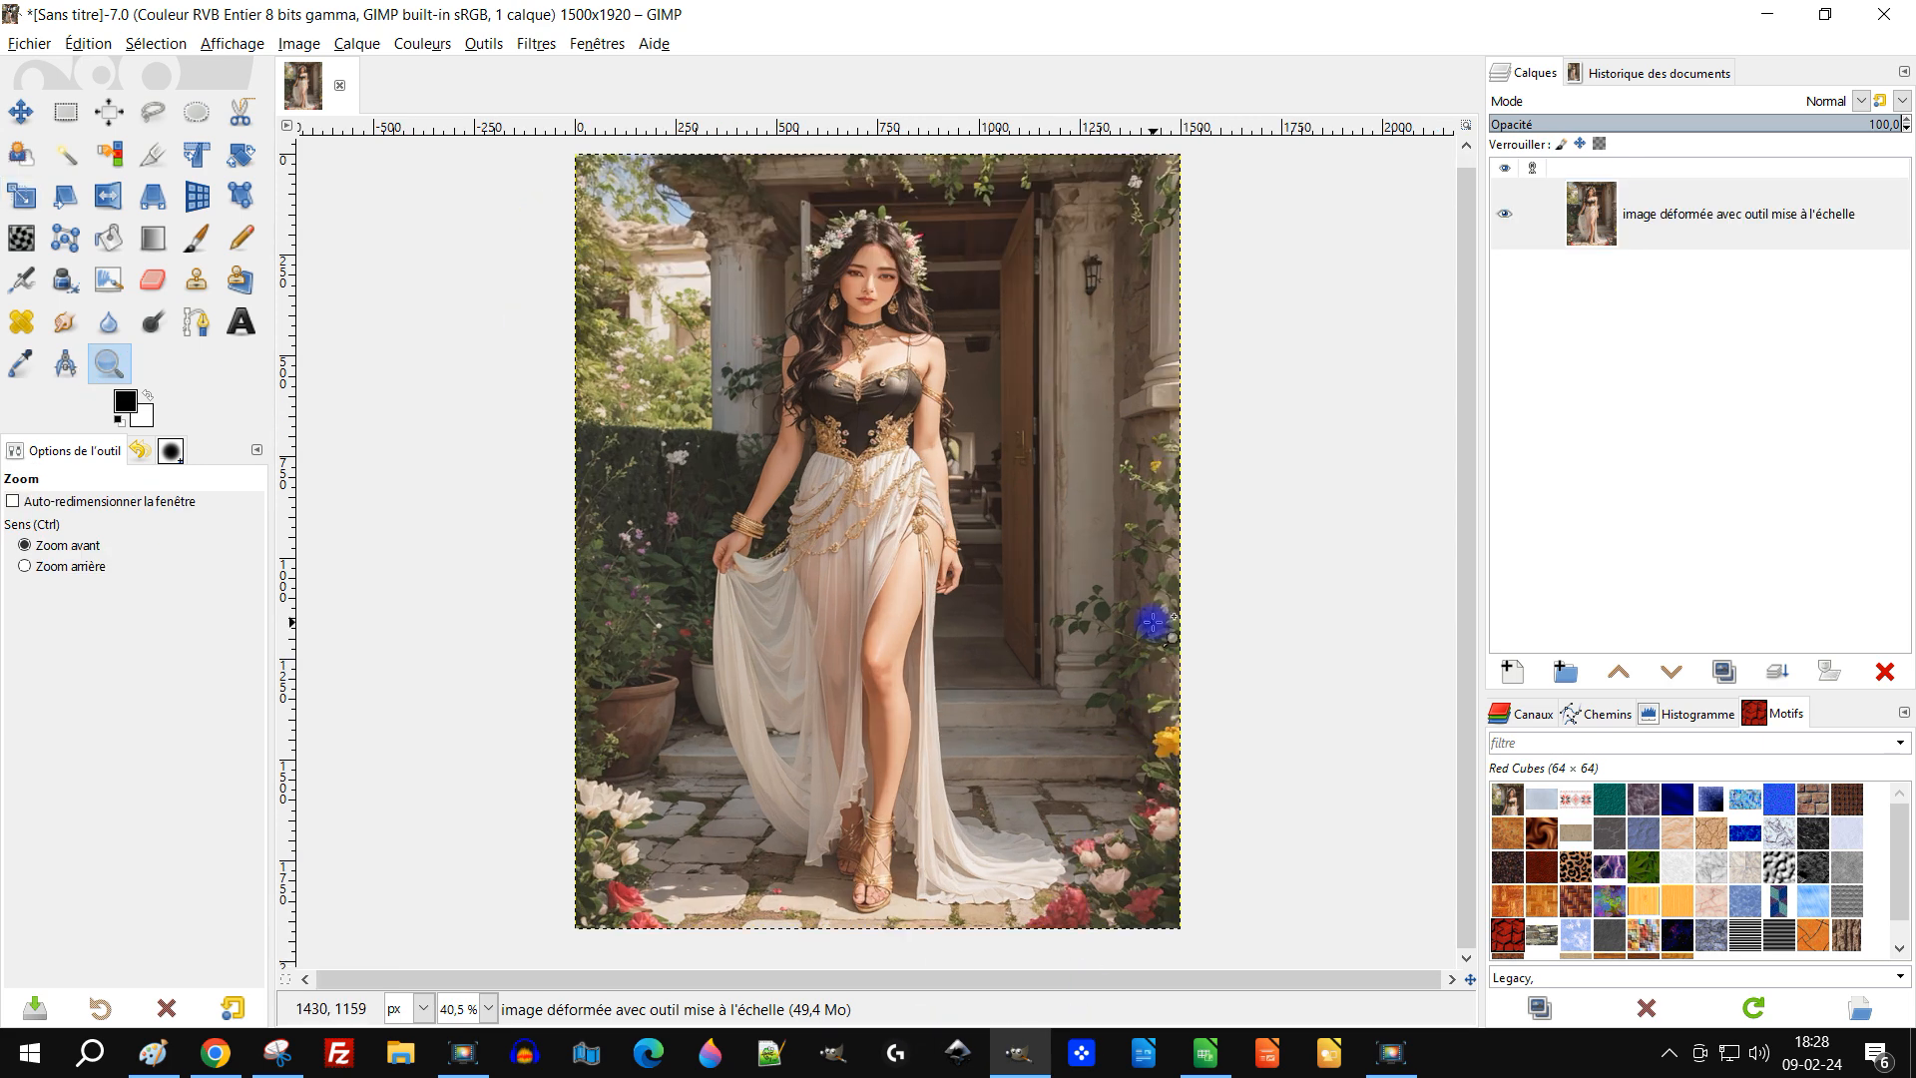
pyautogui.scroll(1, 1153, 623)
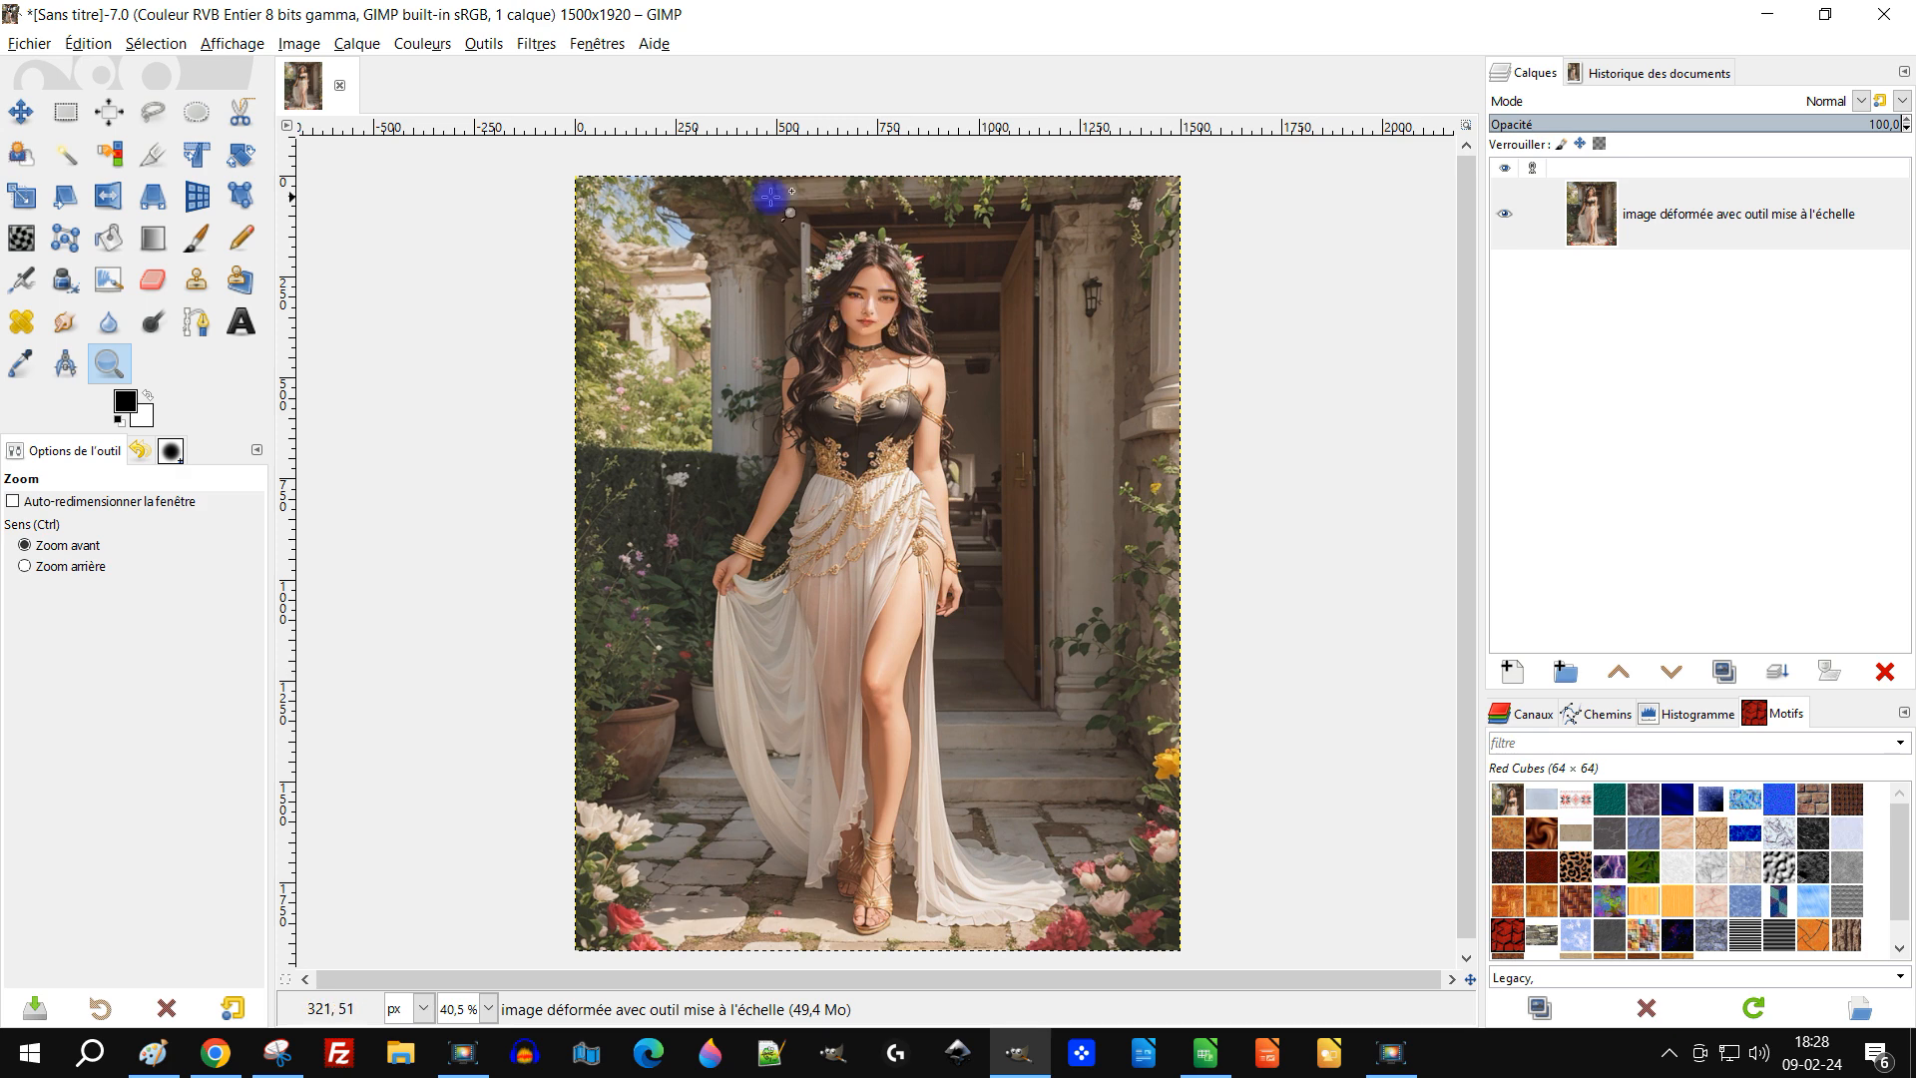
pyautogui.click(99, 48)
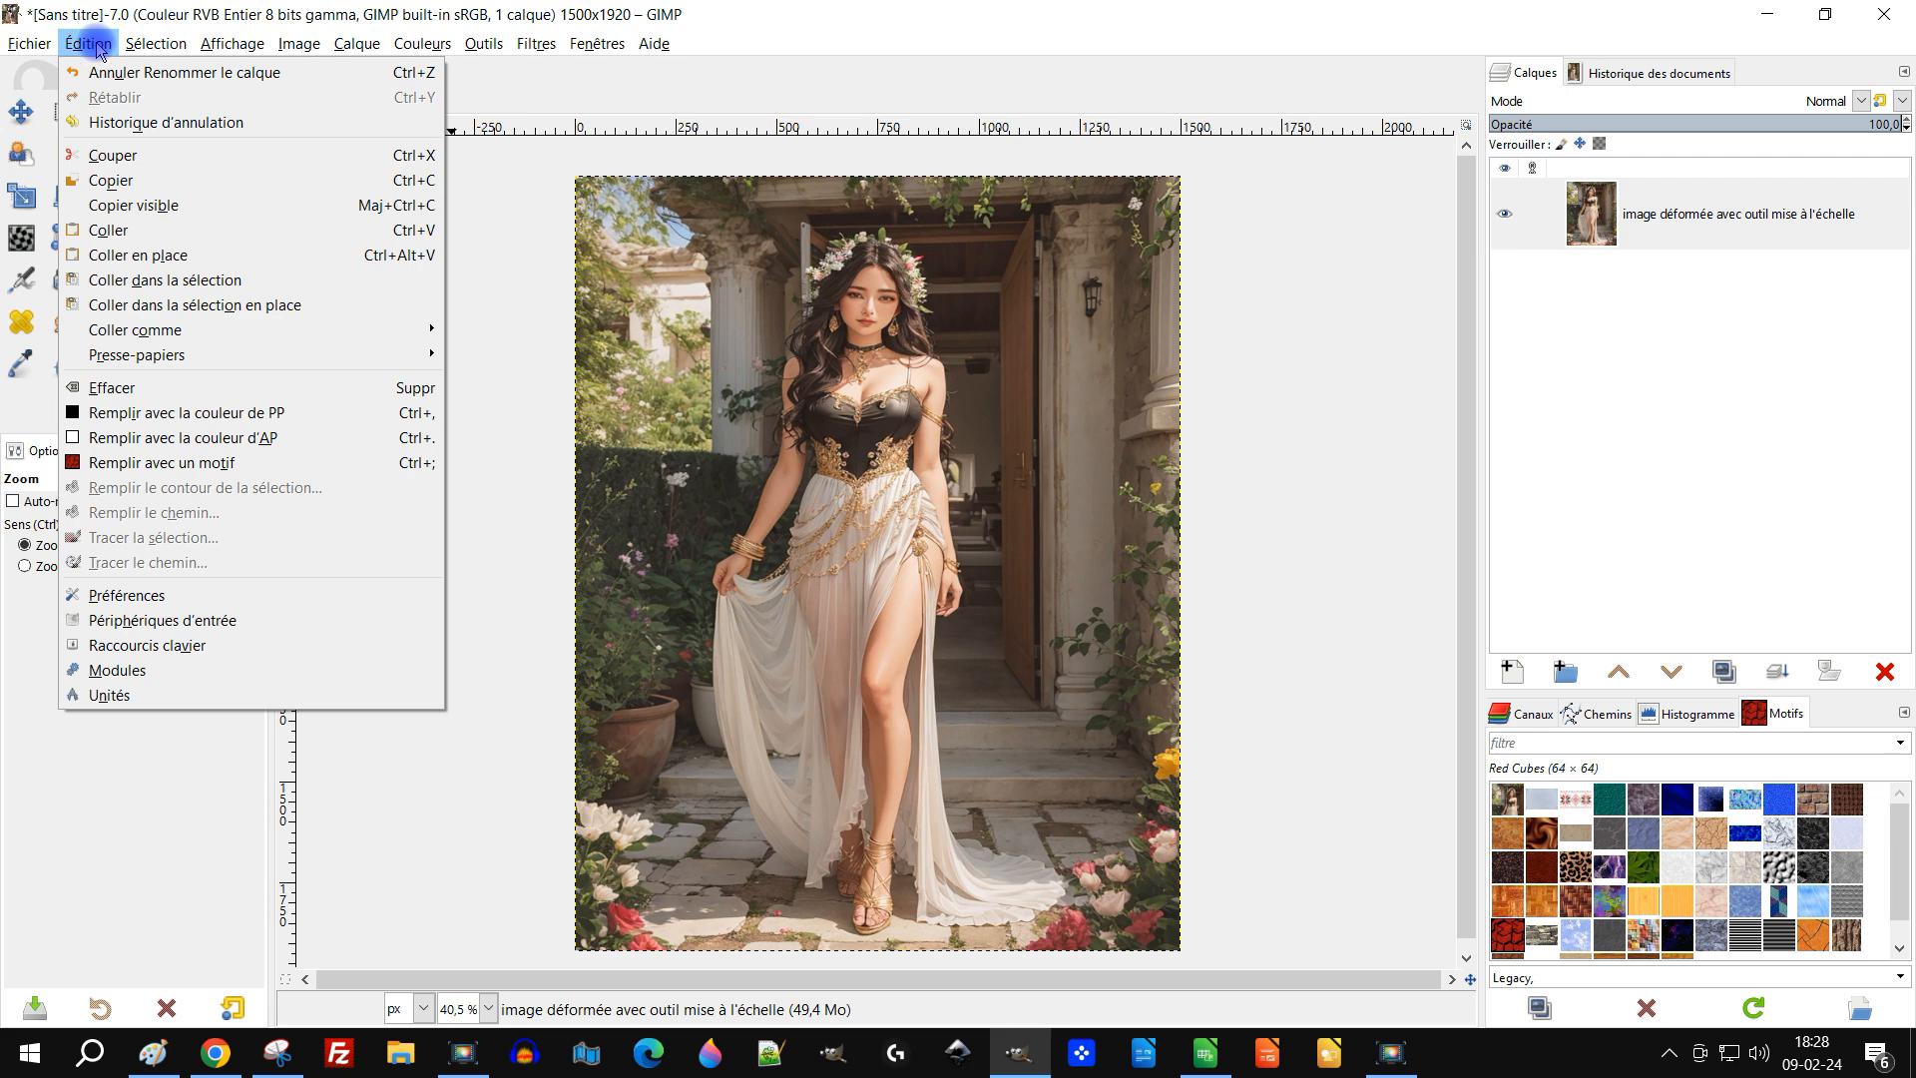
pyautogui.moveTo(181, 333)
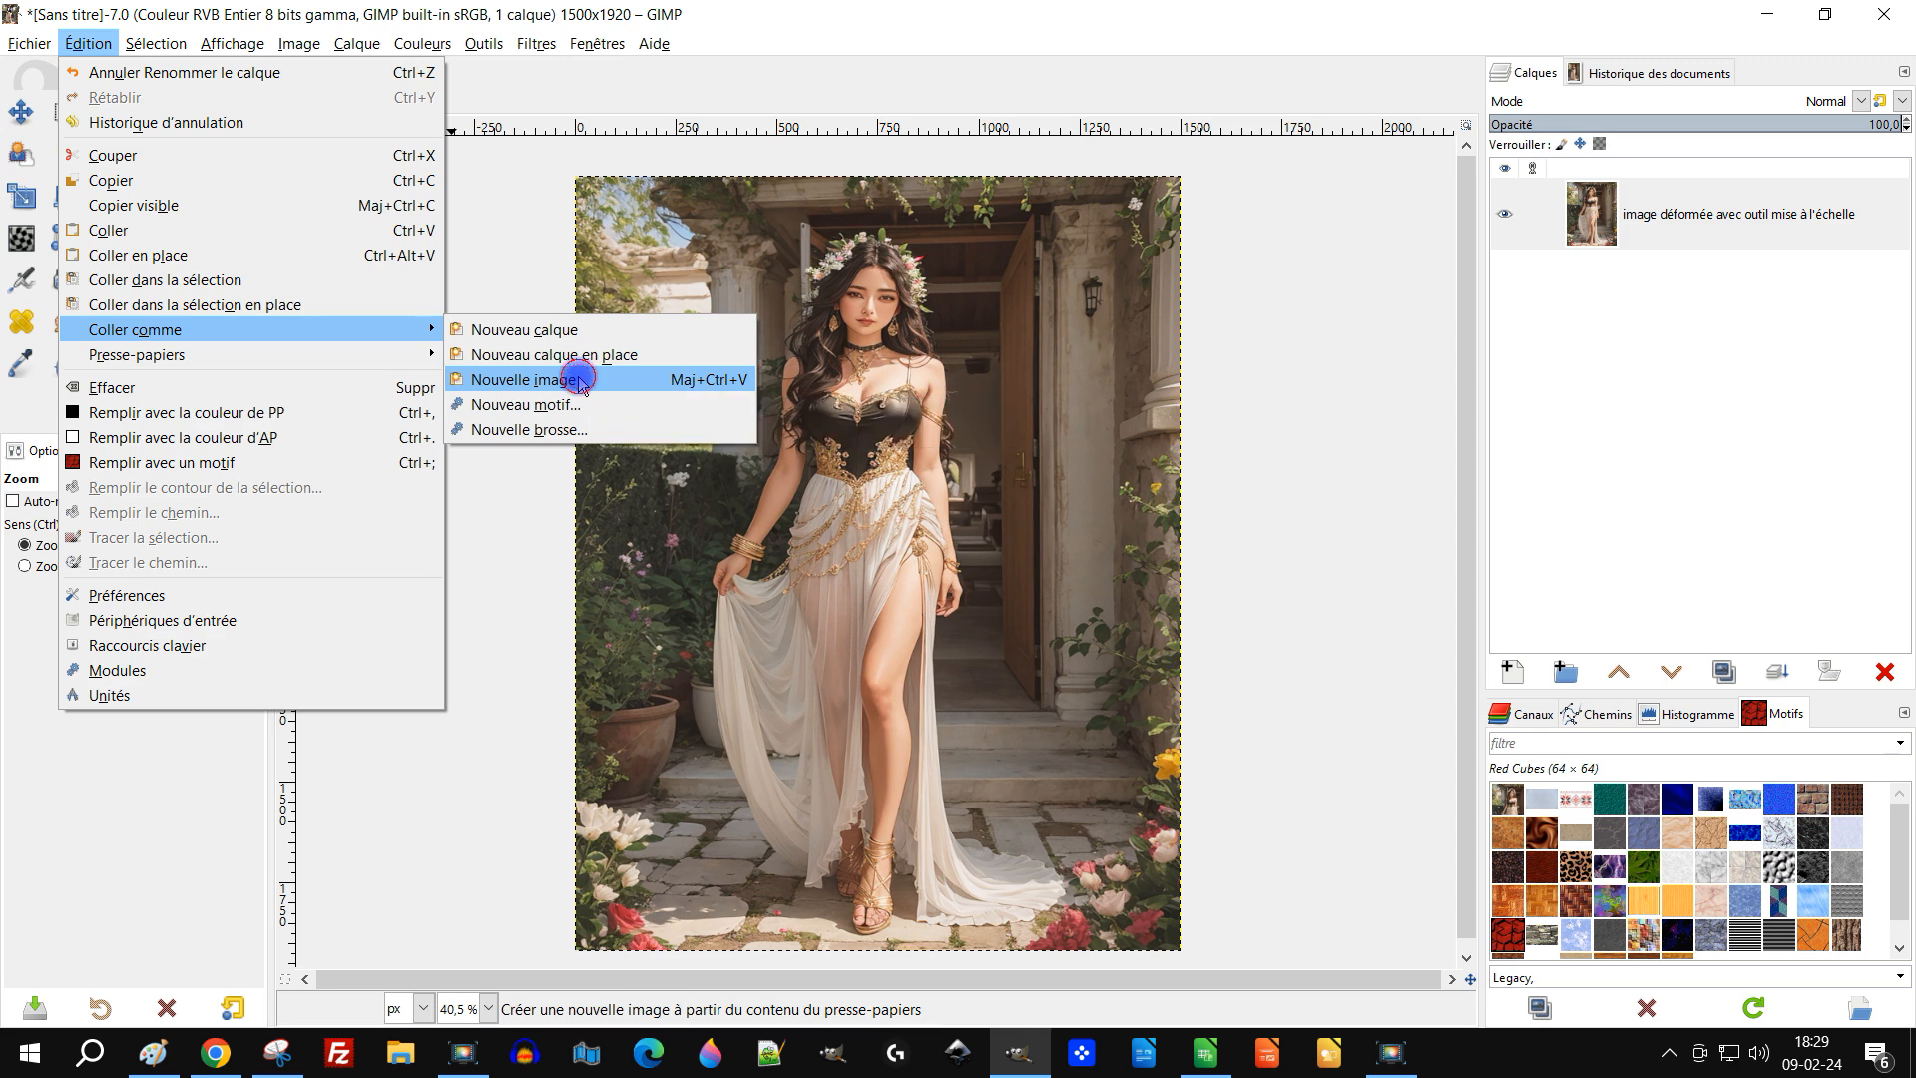
pyautogui.click(537, 381)
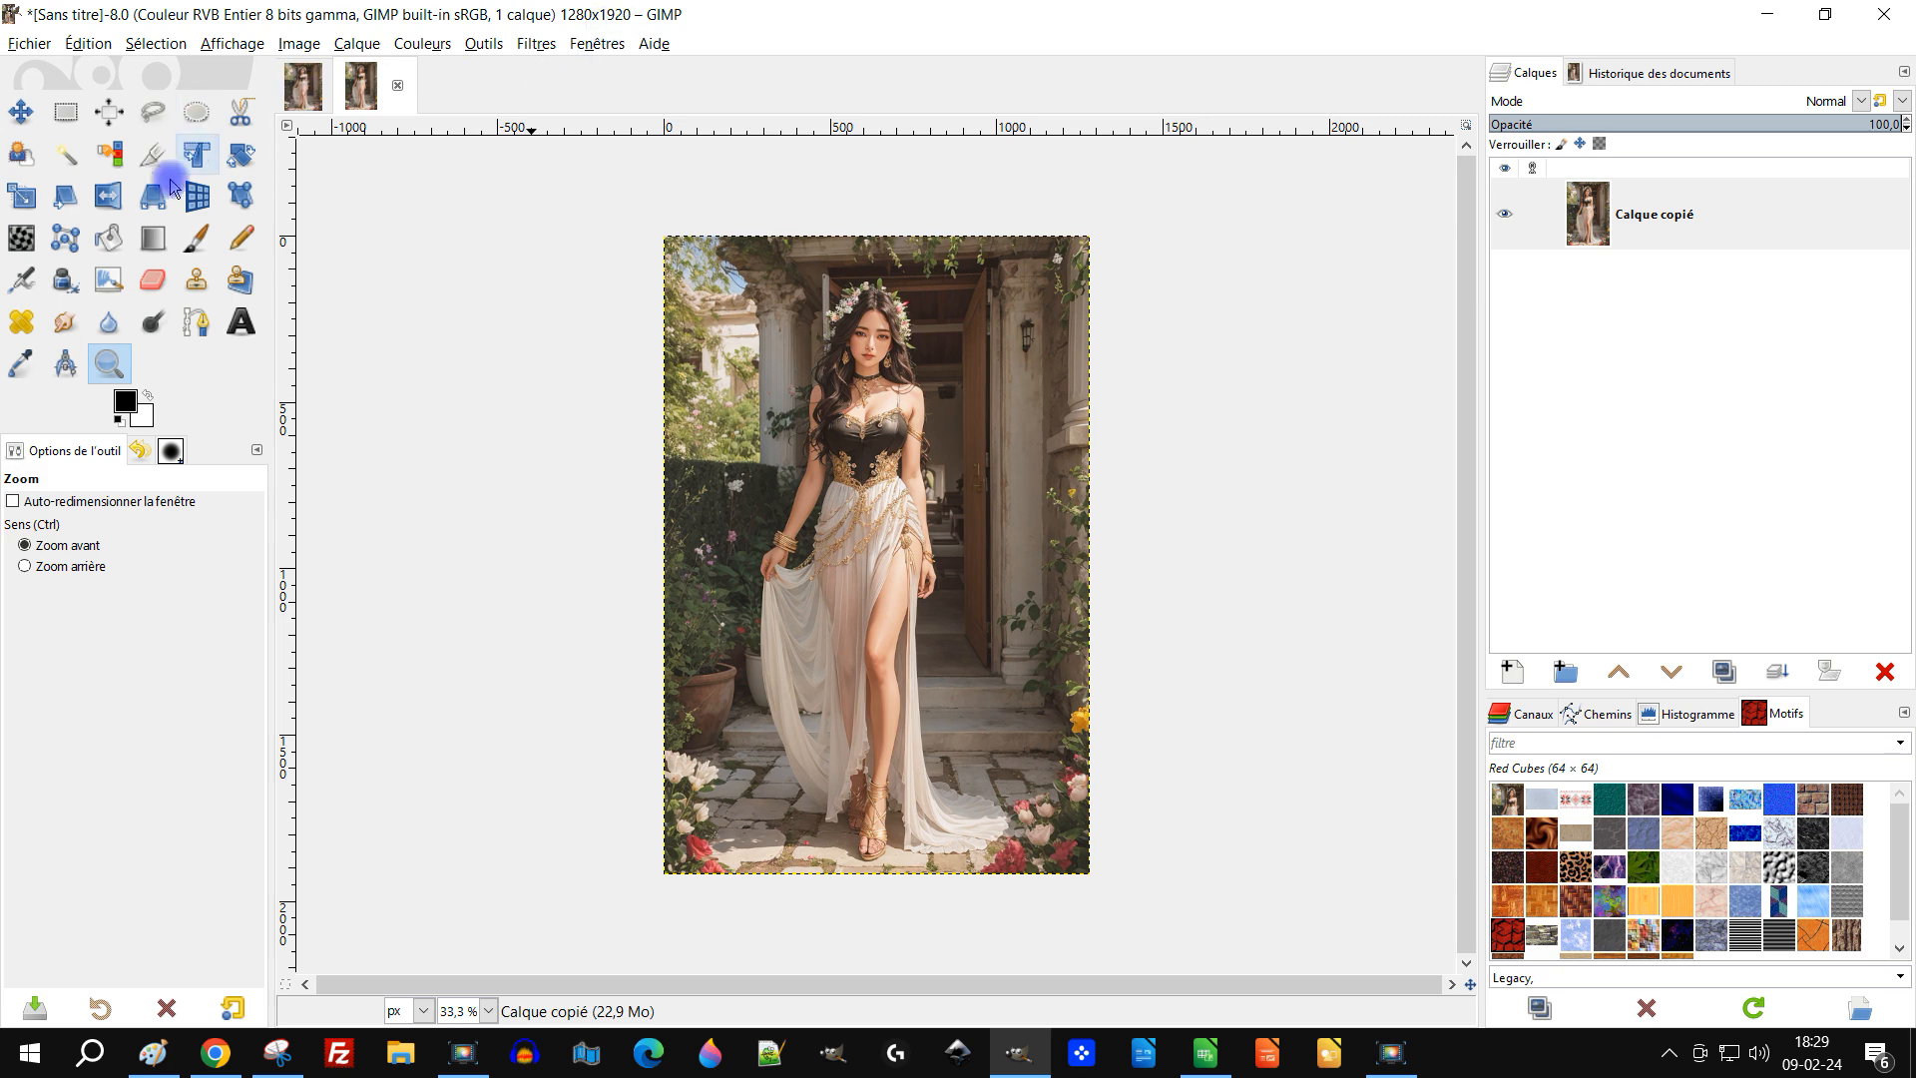
# Step: Switch to Chrome and review the three YouTube Studio video pages about the G'MIC Seamcarve filter, including the mask tutorial
pyautogui.click(112, 362)
pyautogui.moveTo(659, 223); pyautogui.dragTo(1105, 888)
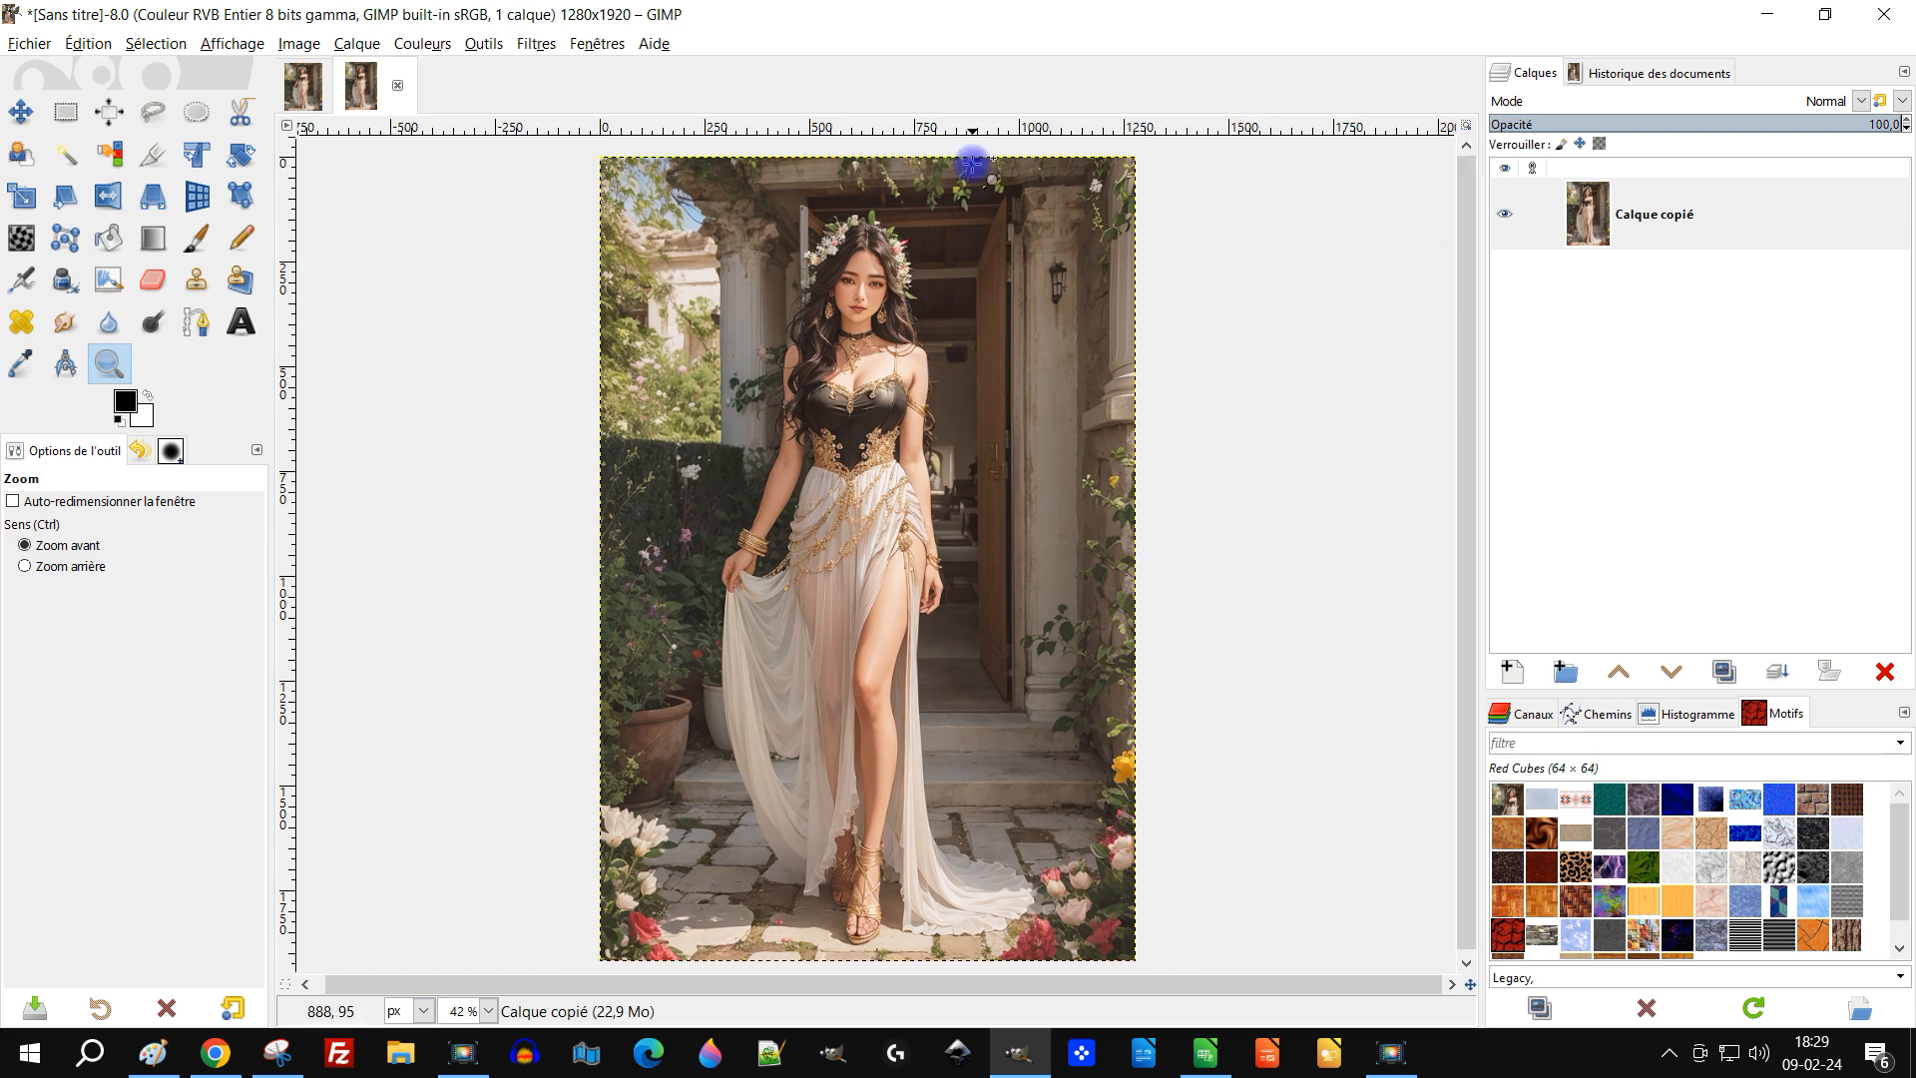
pyautogui.click(1767, 14)
pyautogui.click(1192, 41)
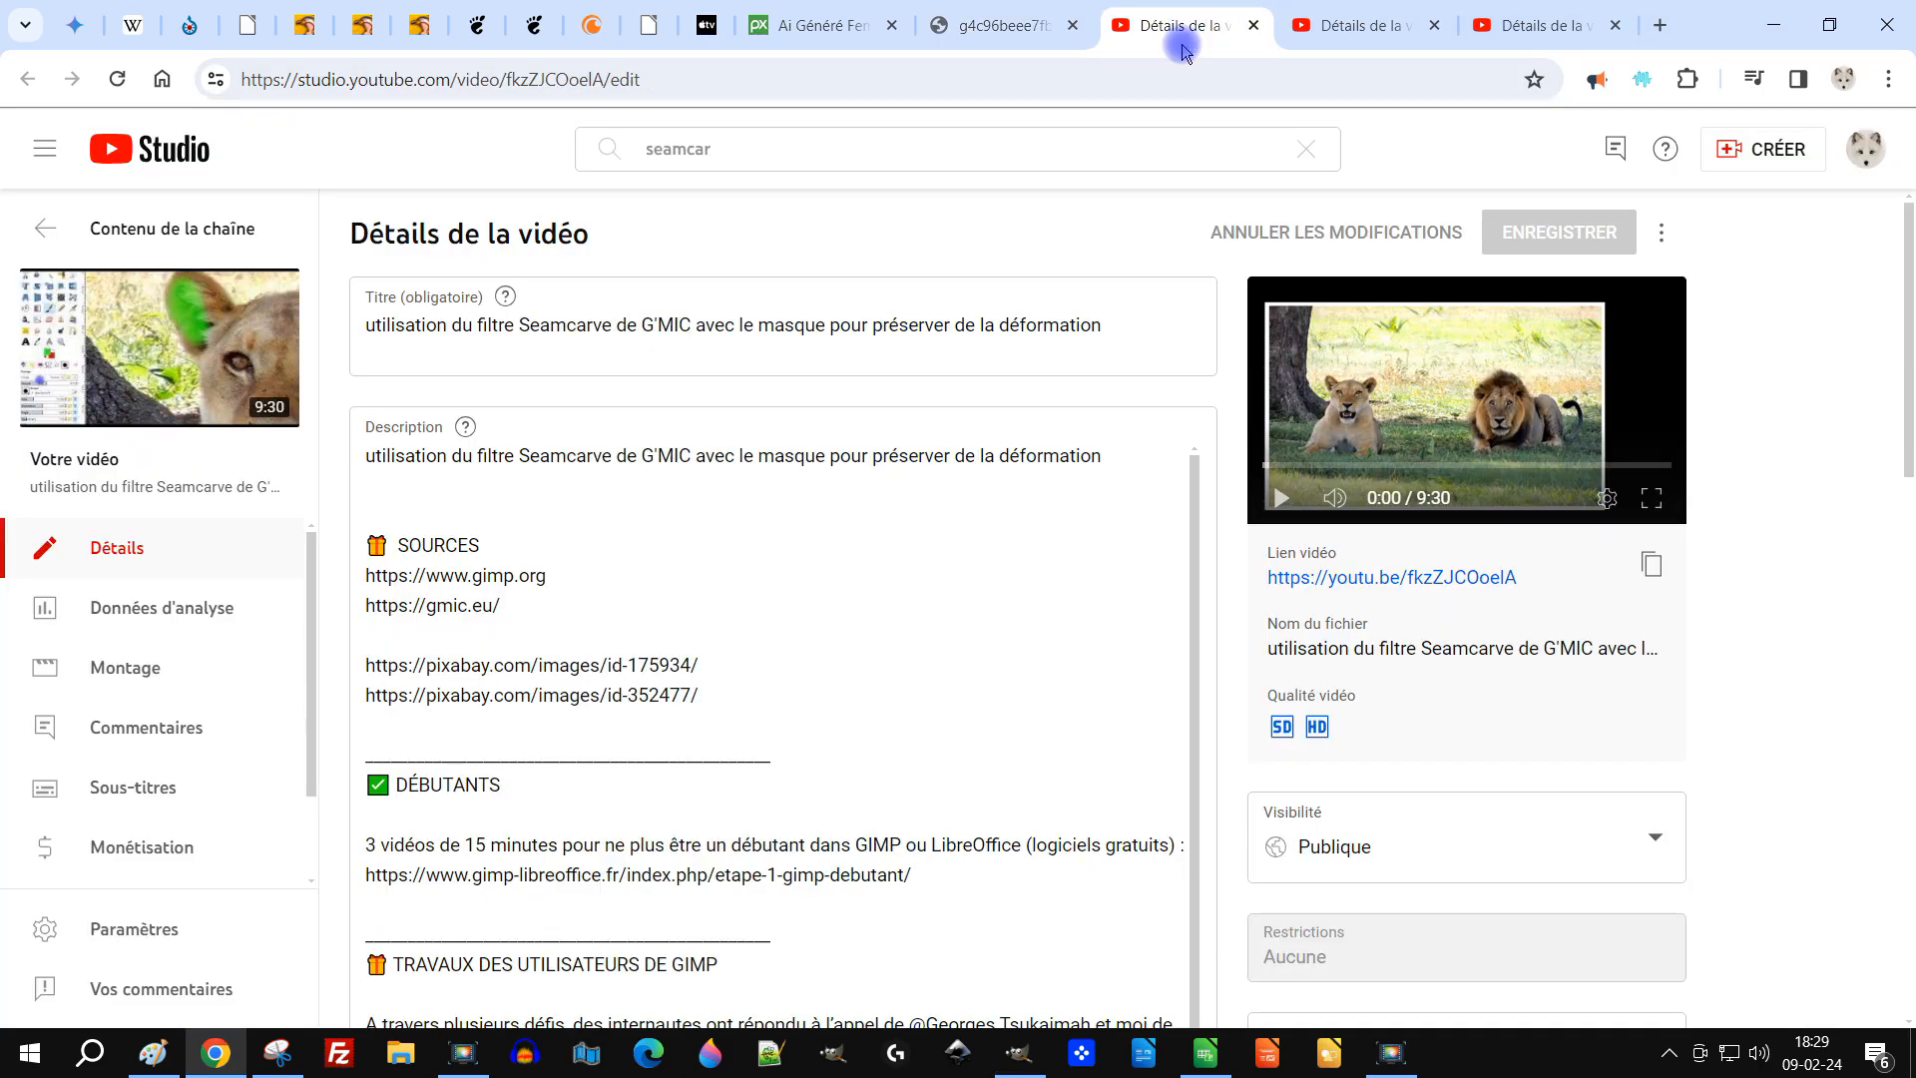
pyautogui.click(924, 152)
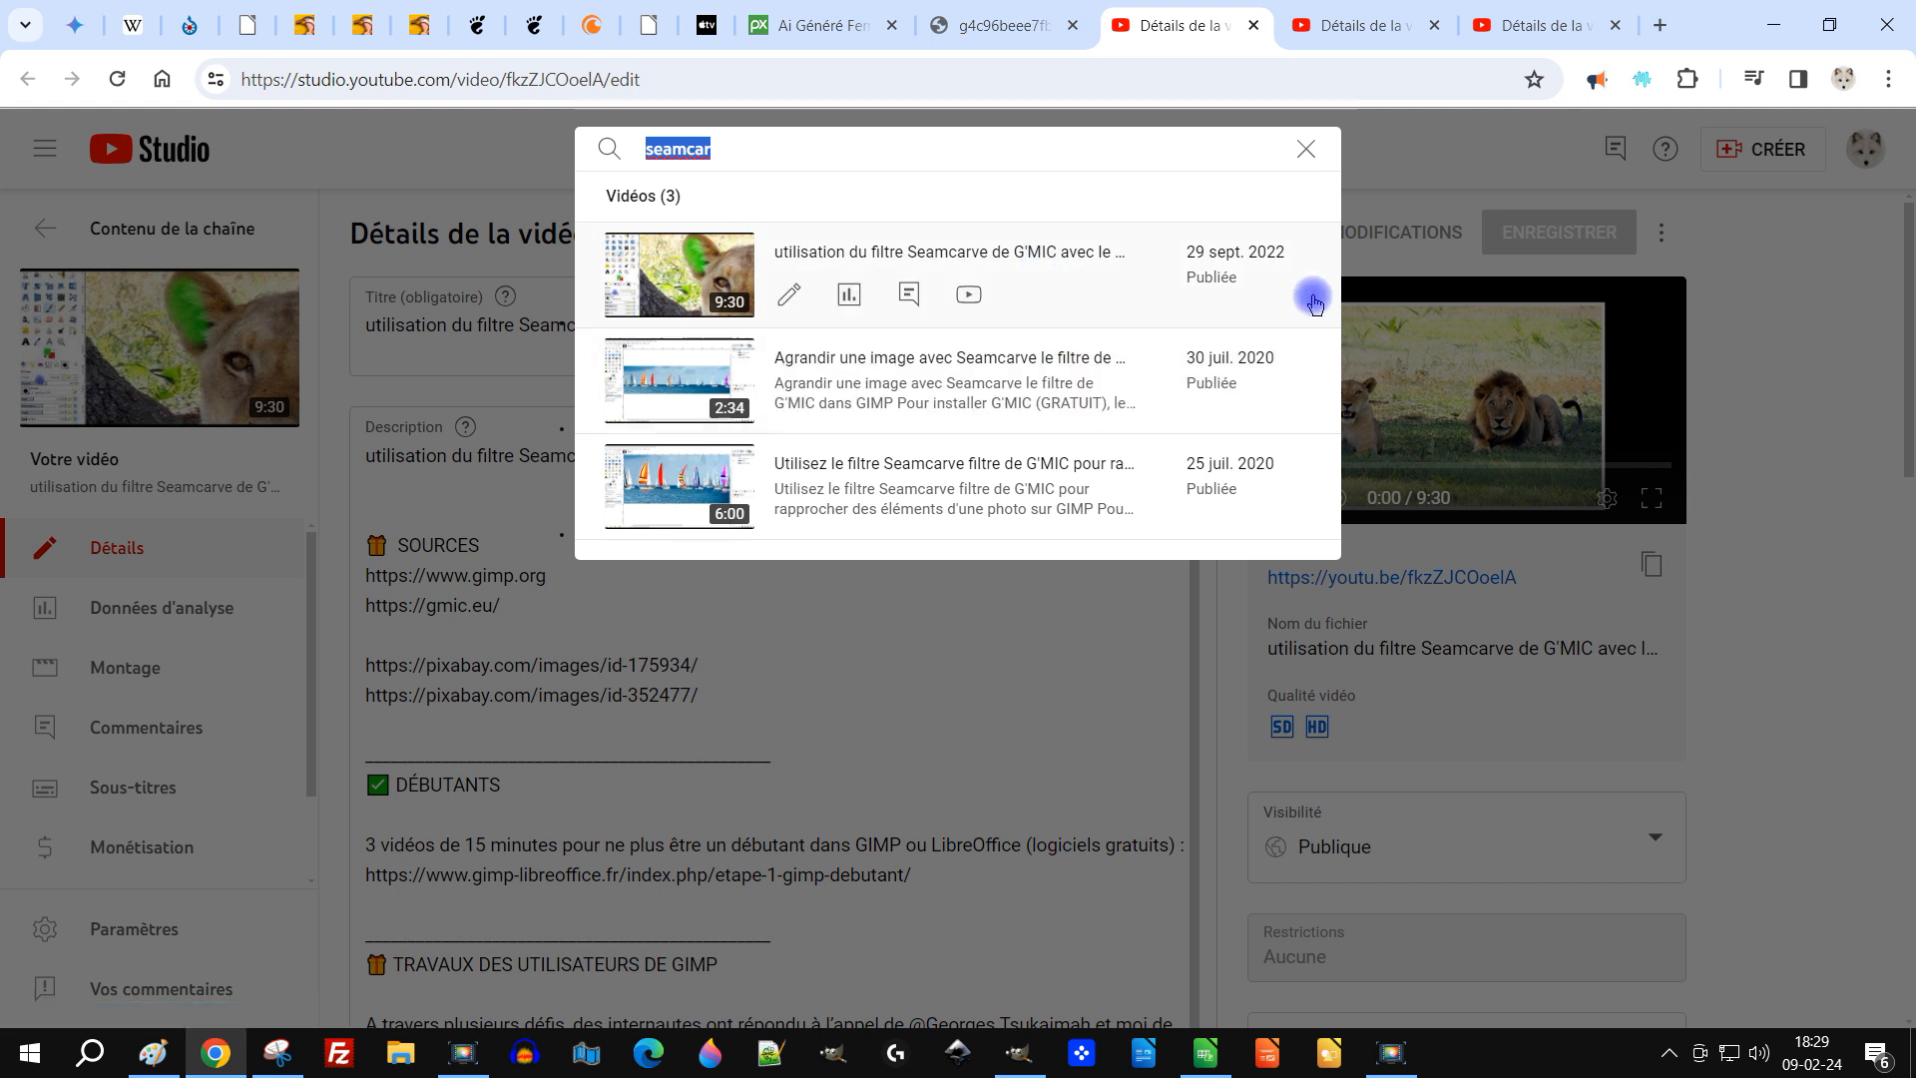
pyautogui.click(1806, 461)
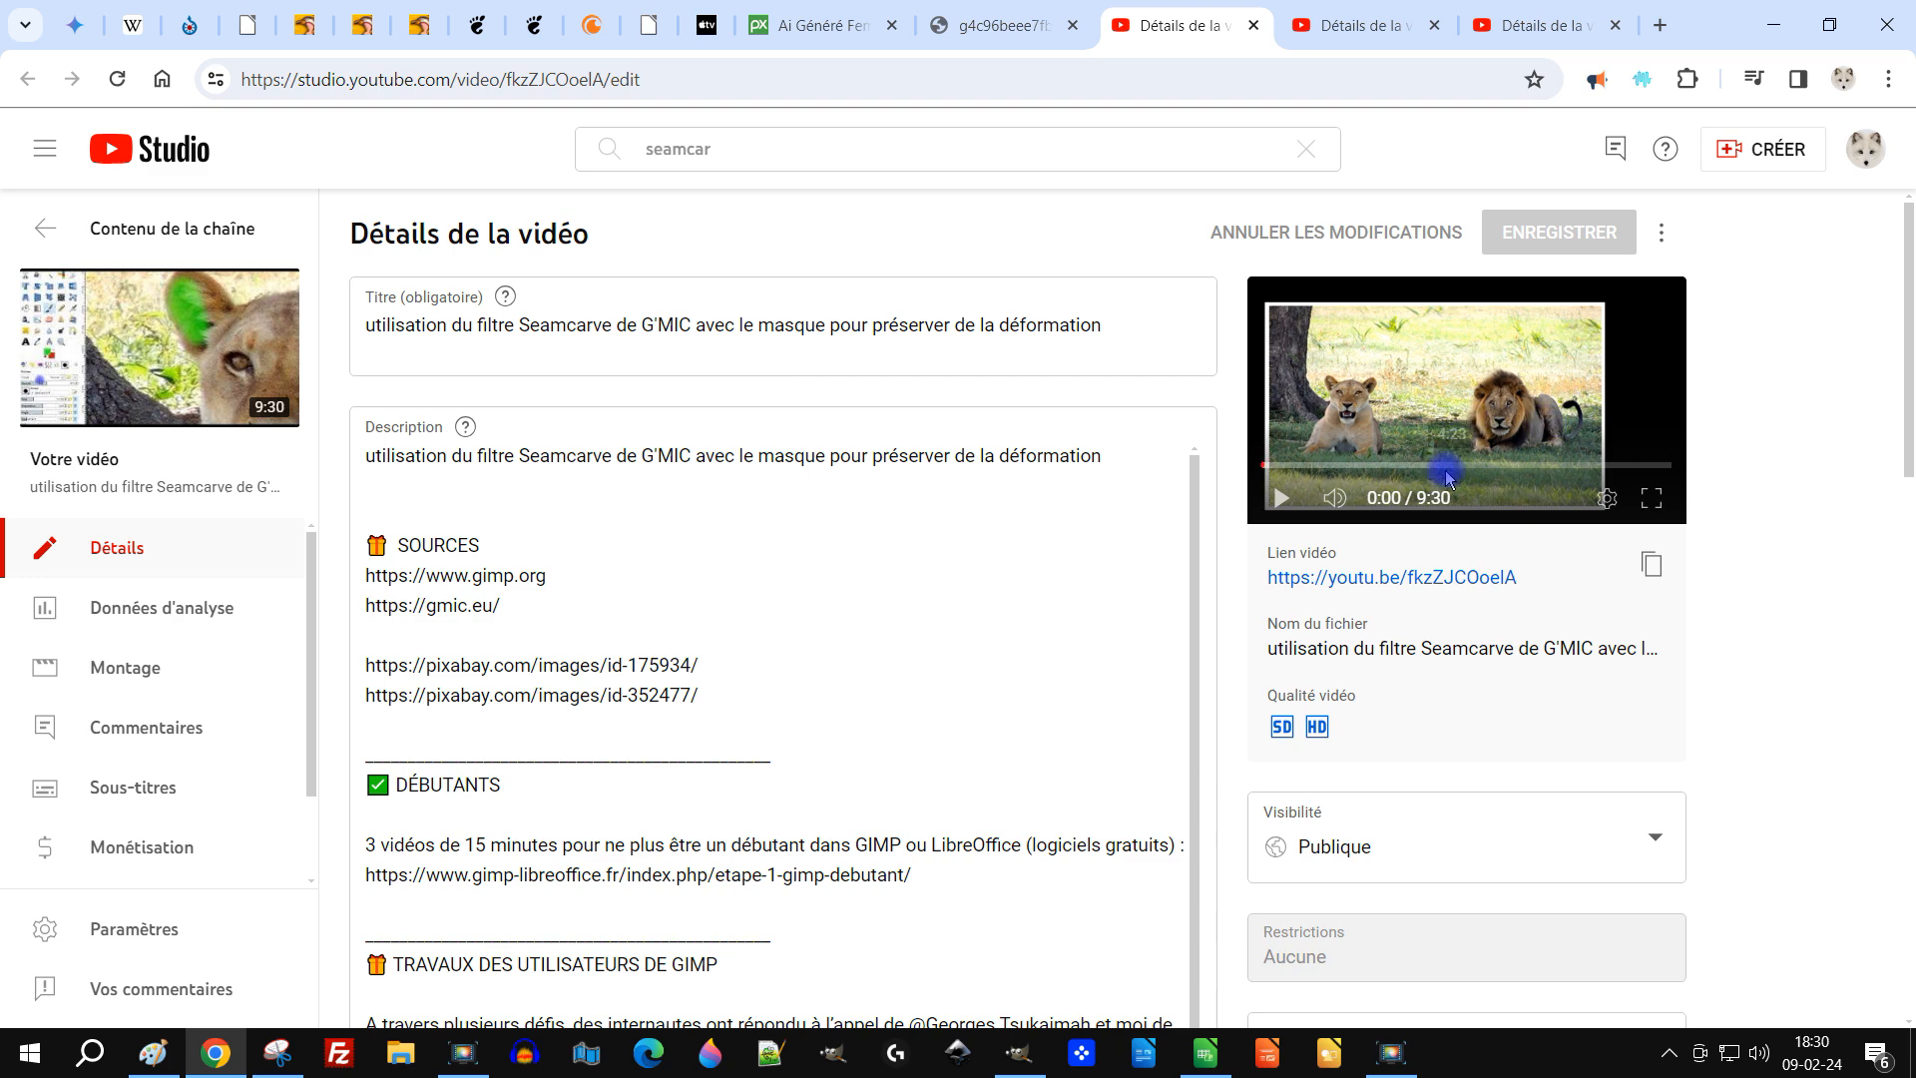
pyautogui.click(1348, 18)
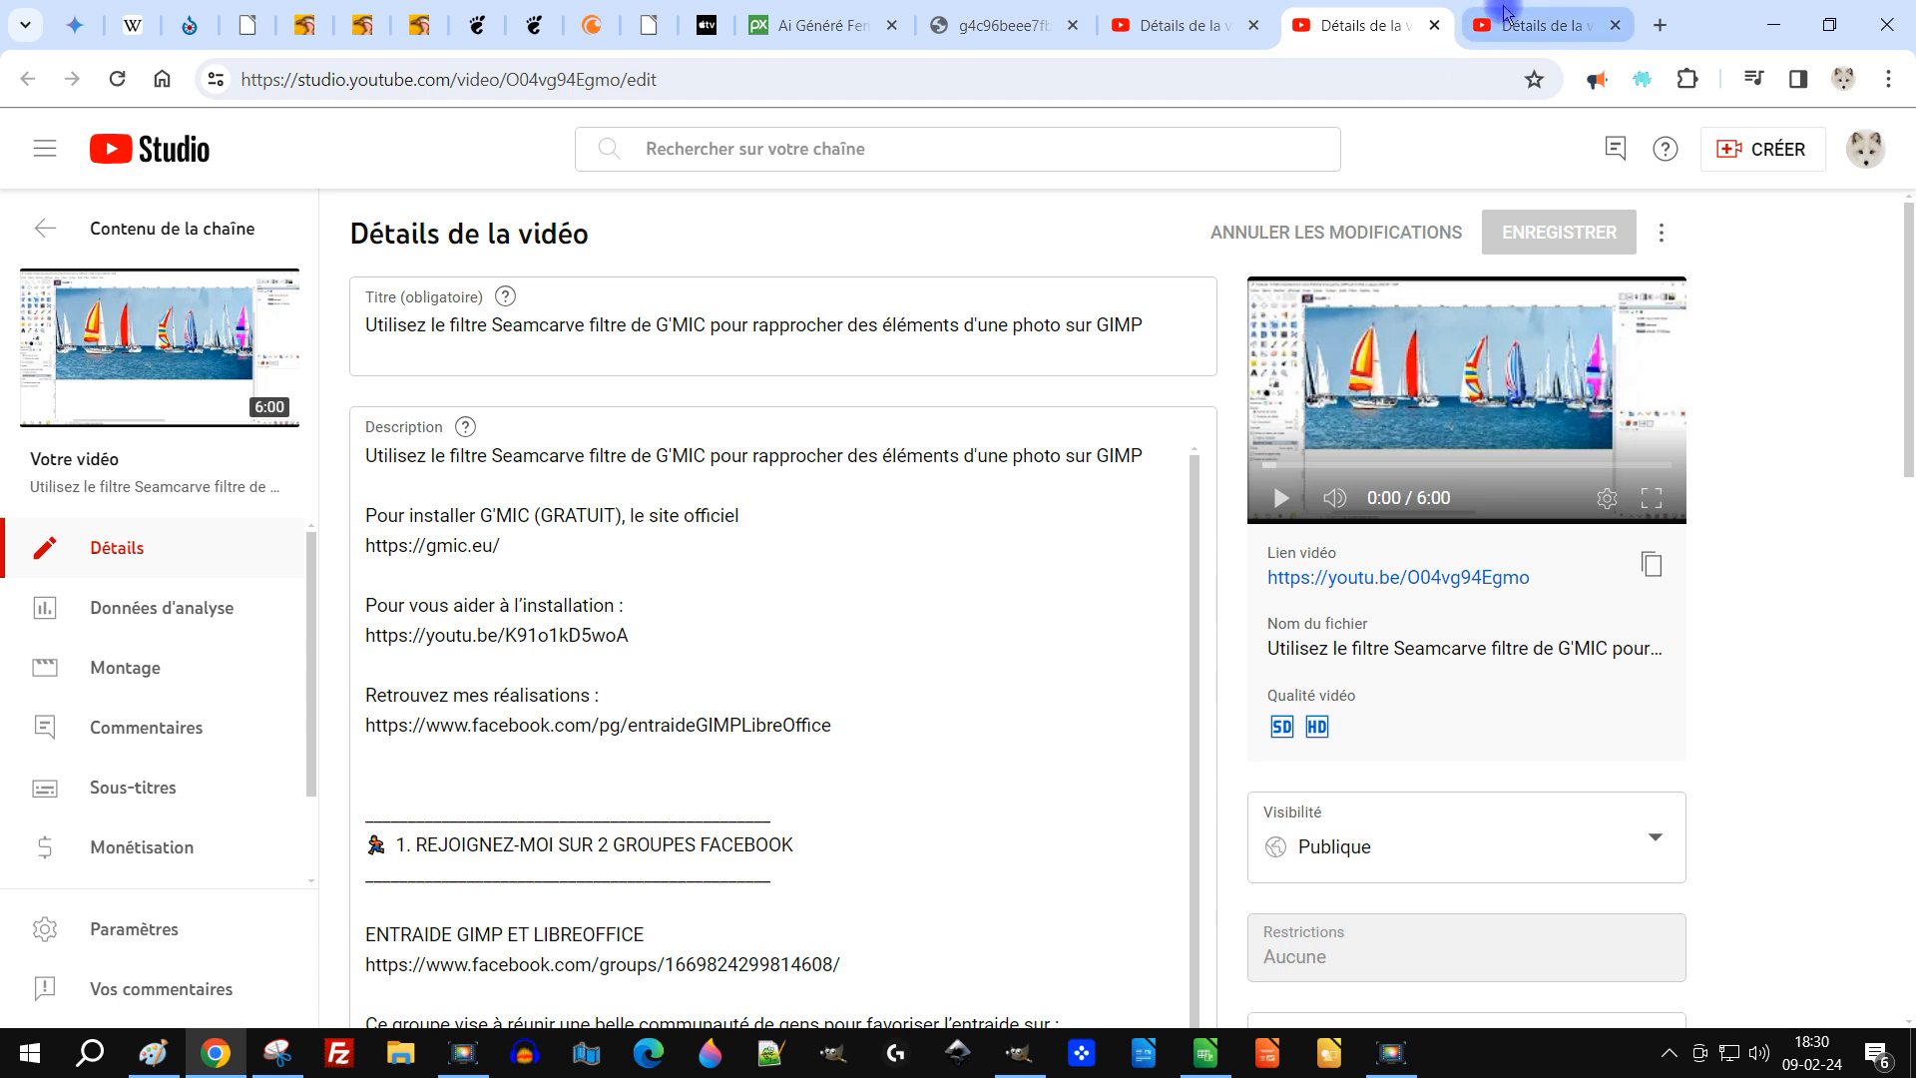
pyautogui.hotkey('ctrl', 'Tab')
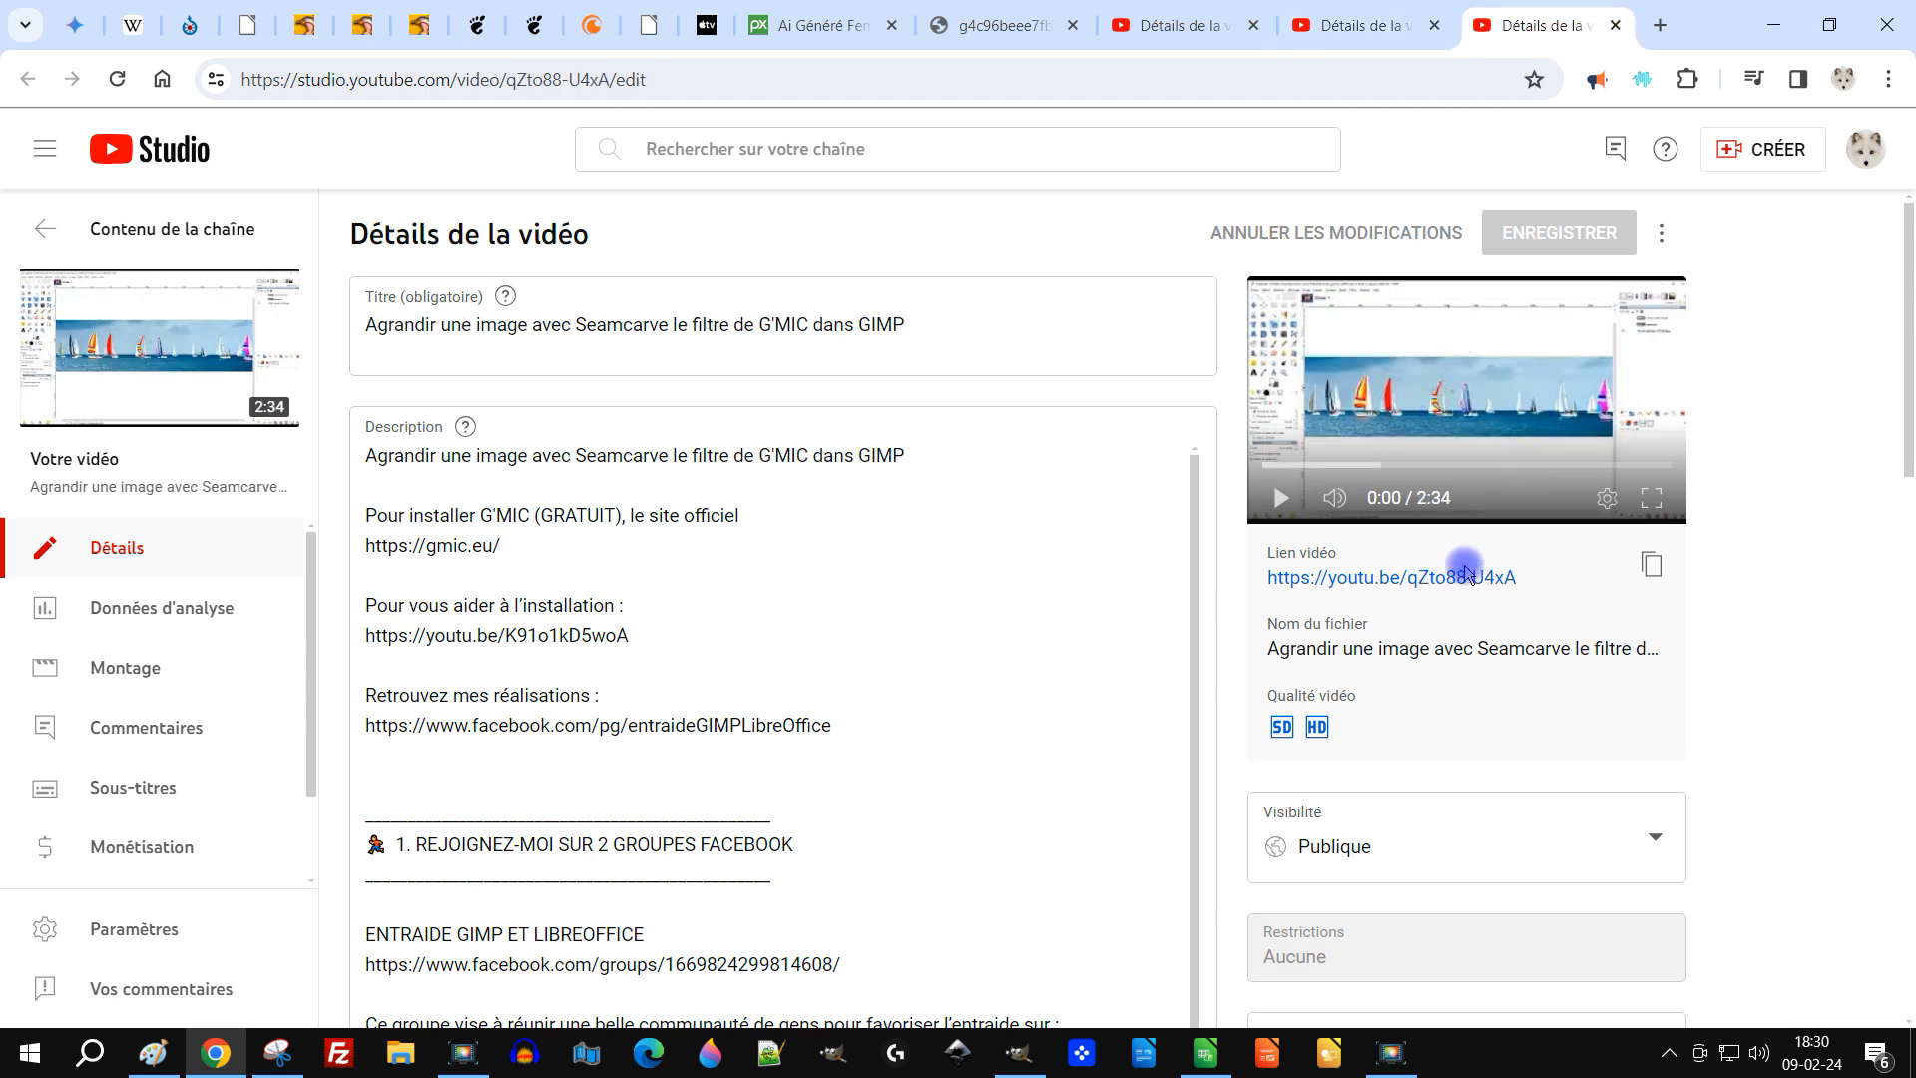
pyautogui.click(1343, 30)
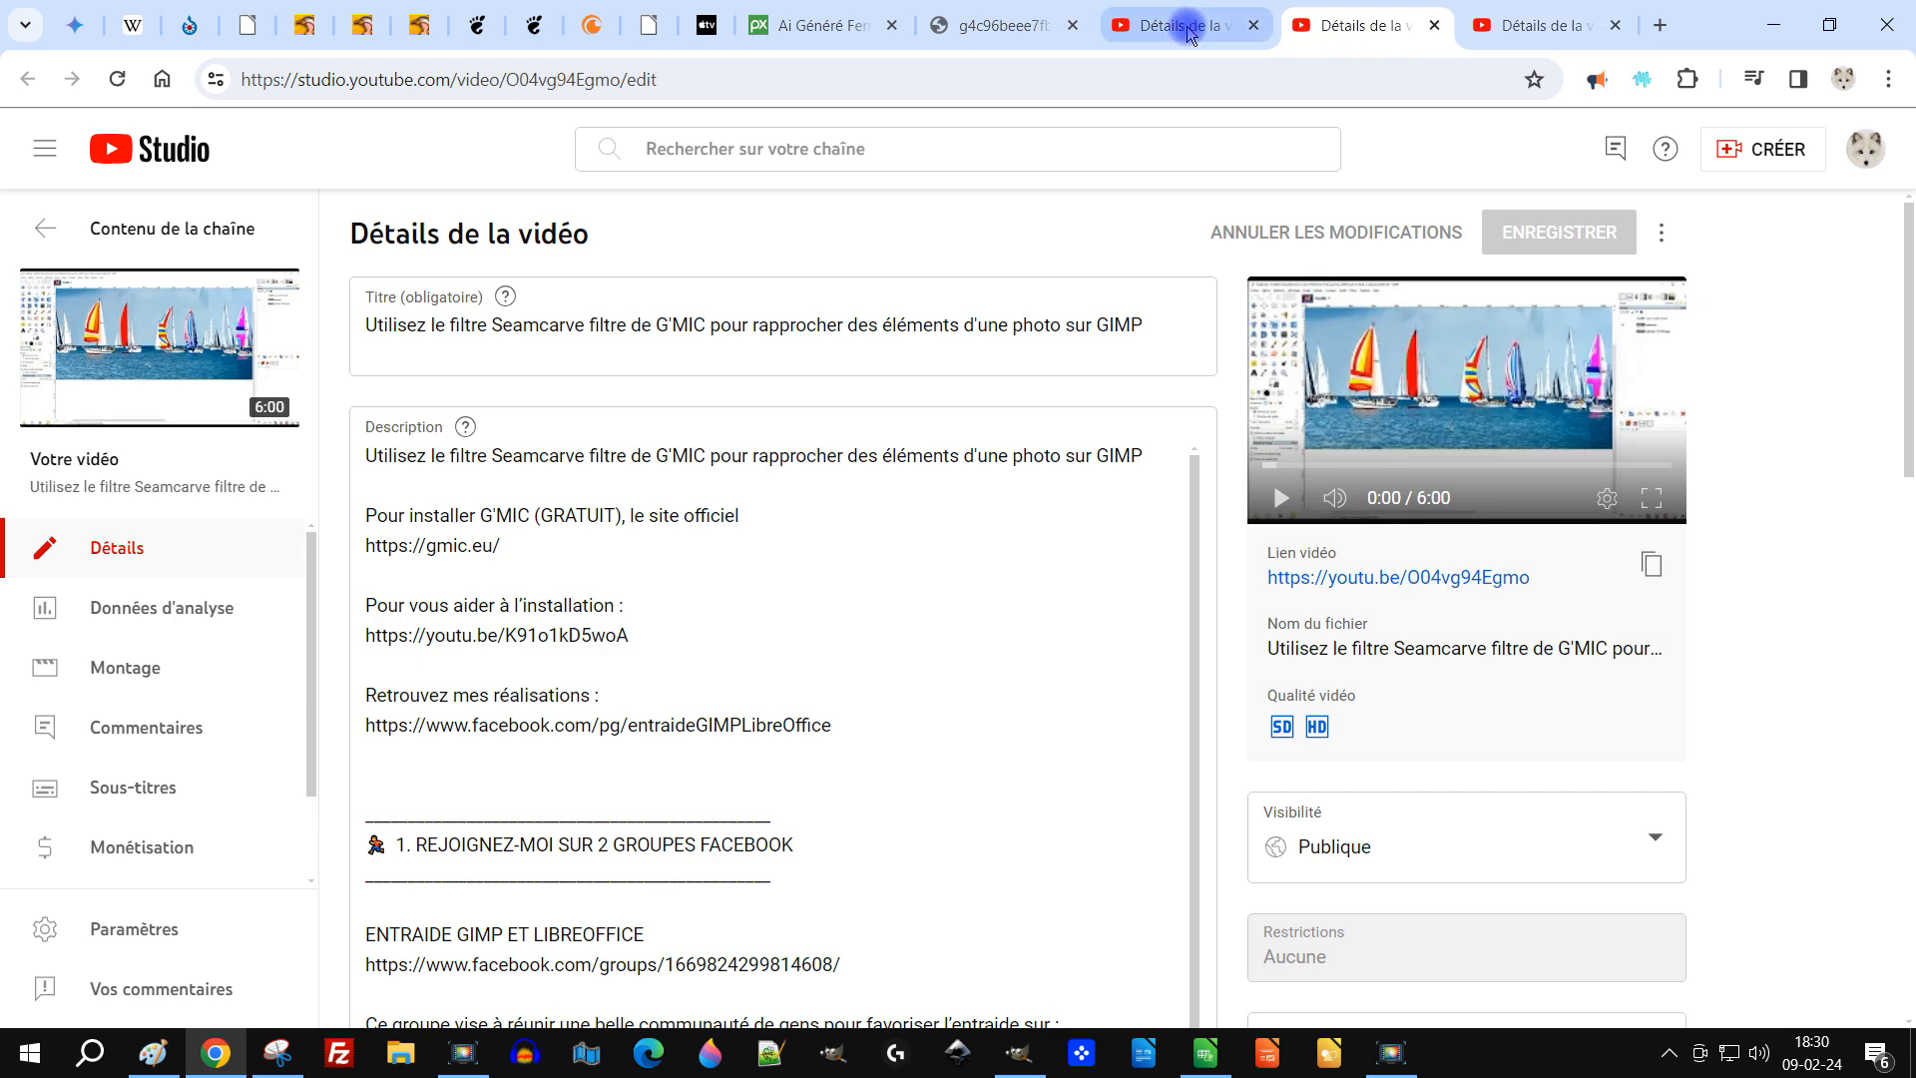
pyautogui.click(1186, 30)
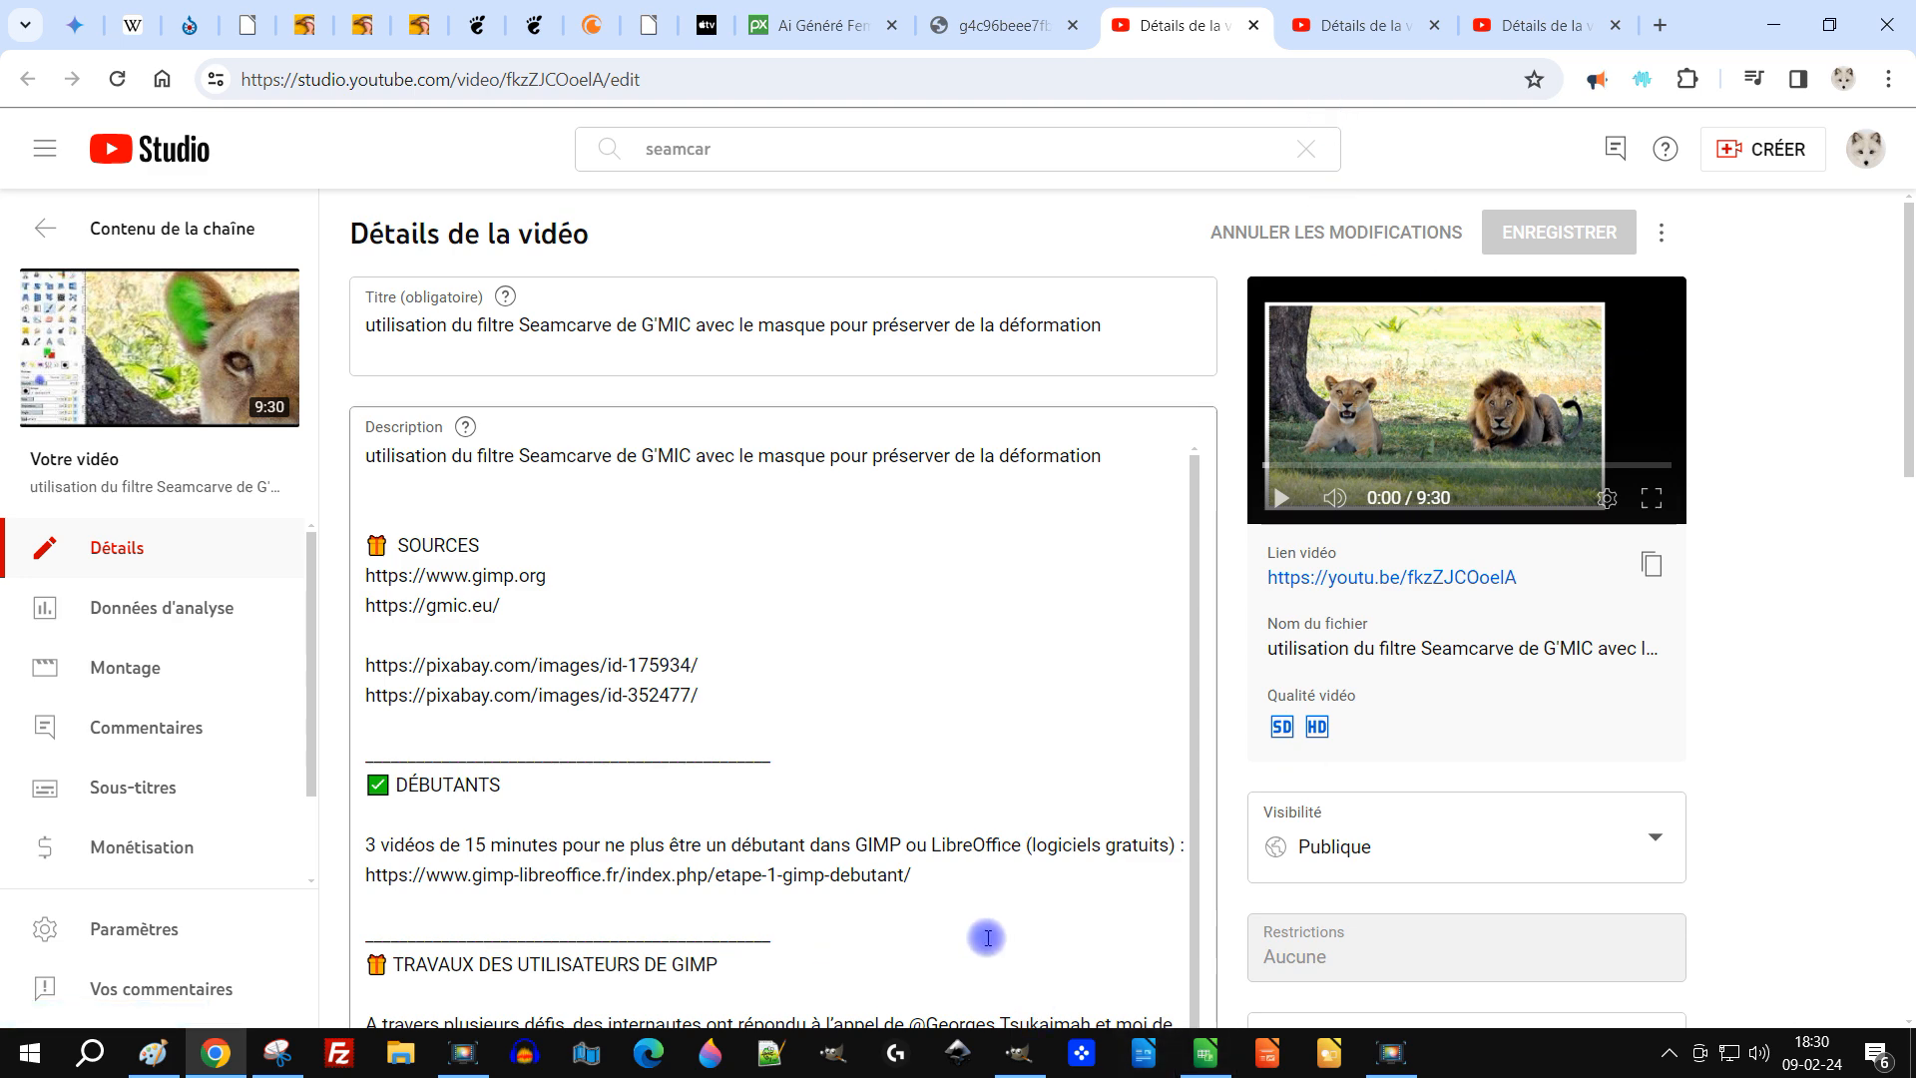
# Step: Back in GIMP, rename the pasted layer "original" and add a transparent 1280 × 1920 px layer named "masque"
pyautogui.click(1028, 1060)
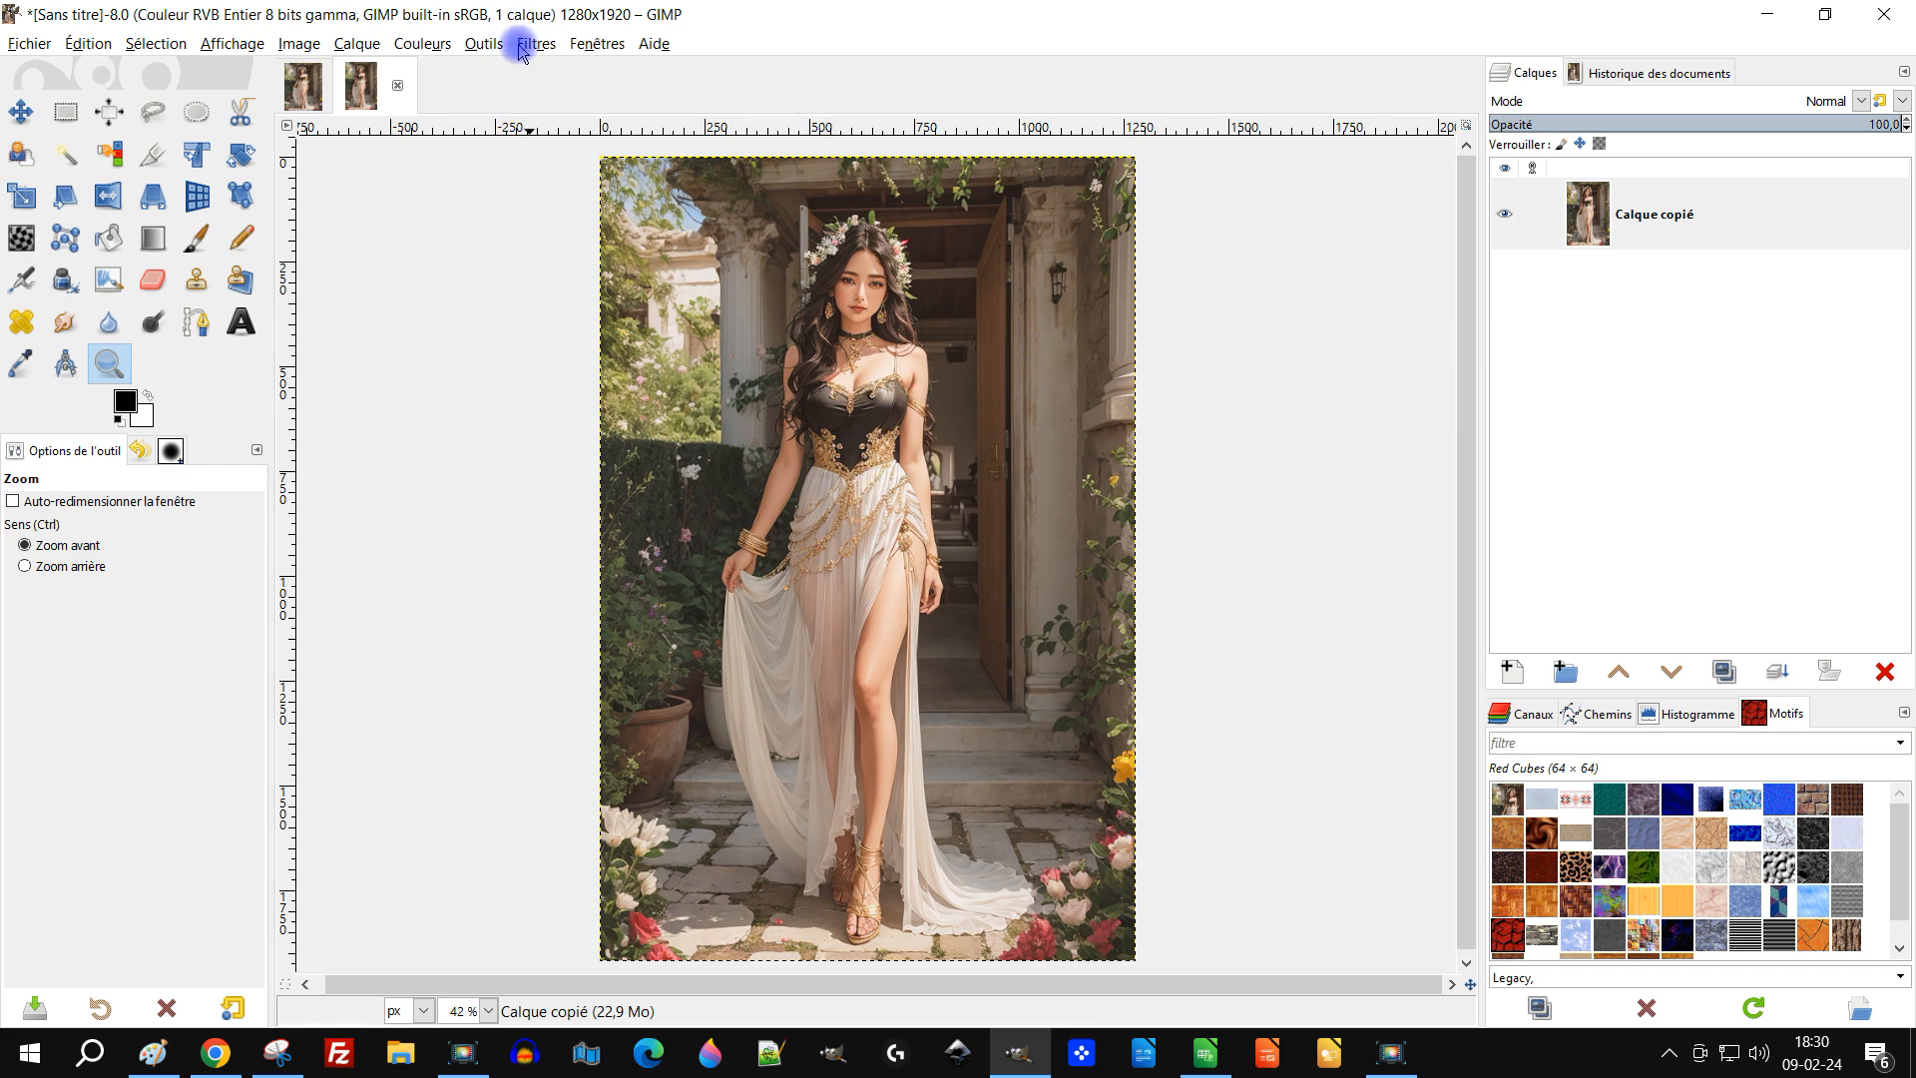
pyautogui.doubleClick(1647, 214)
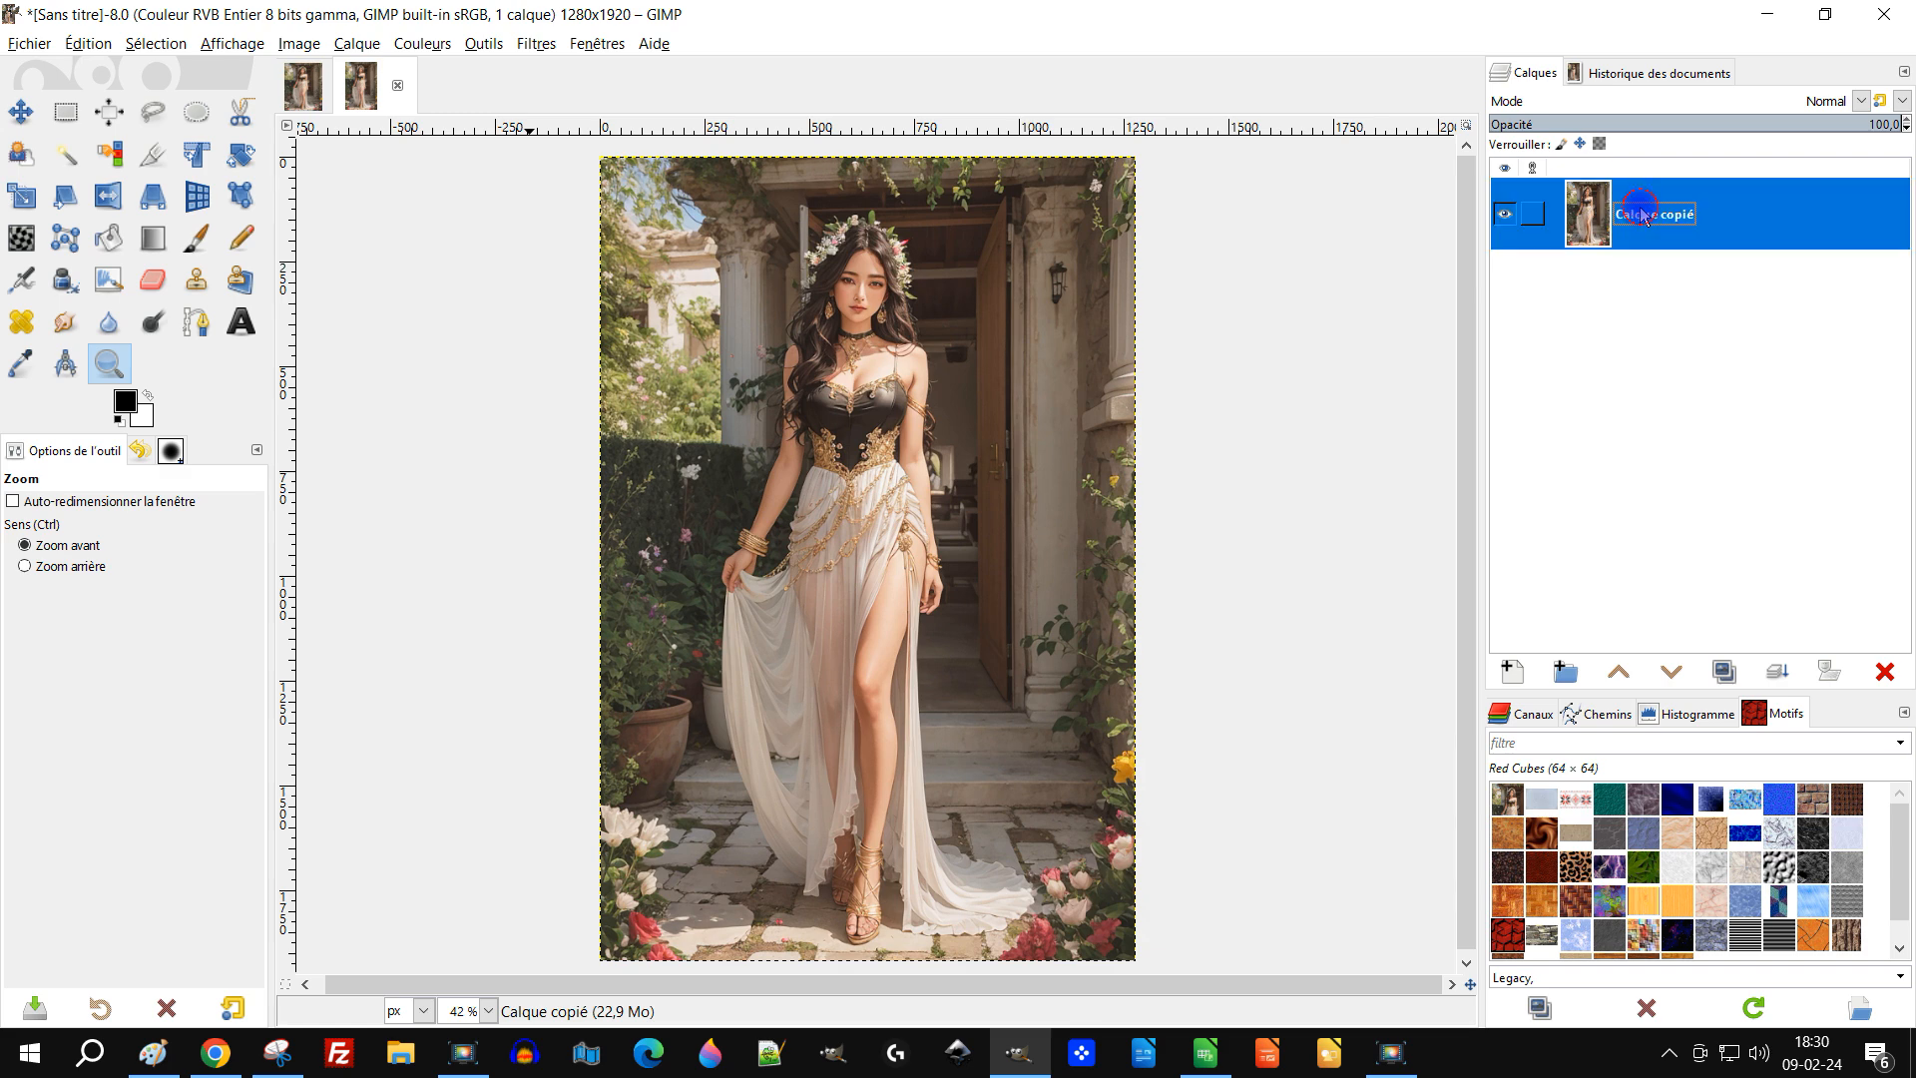
pyautogui.write('original')
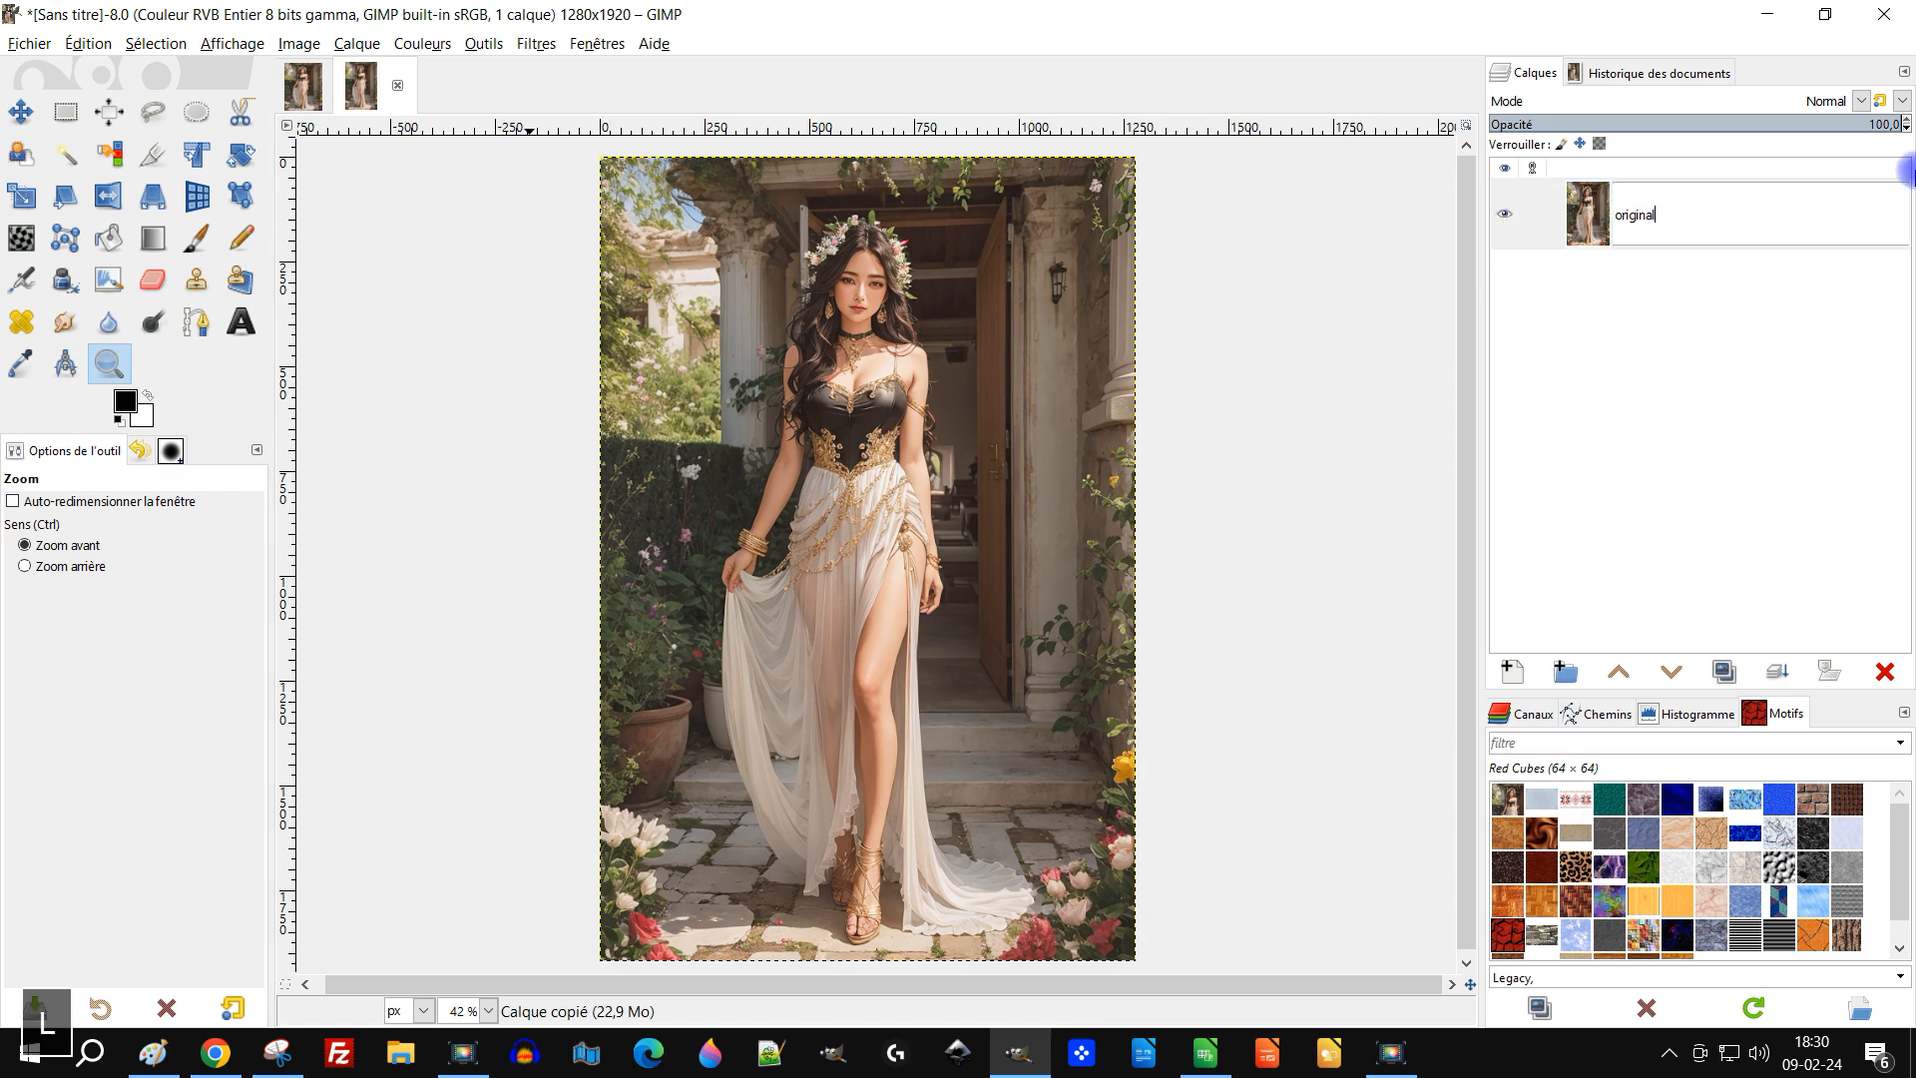
pyautogui.press('Return')
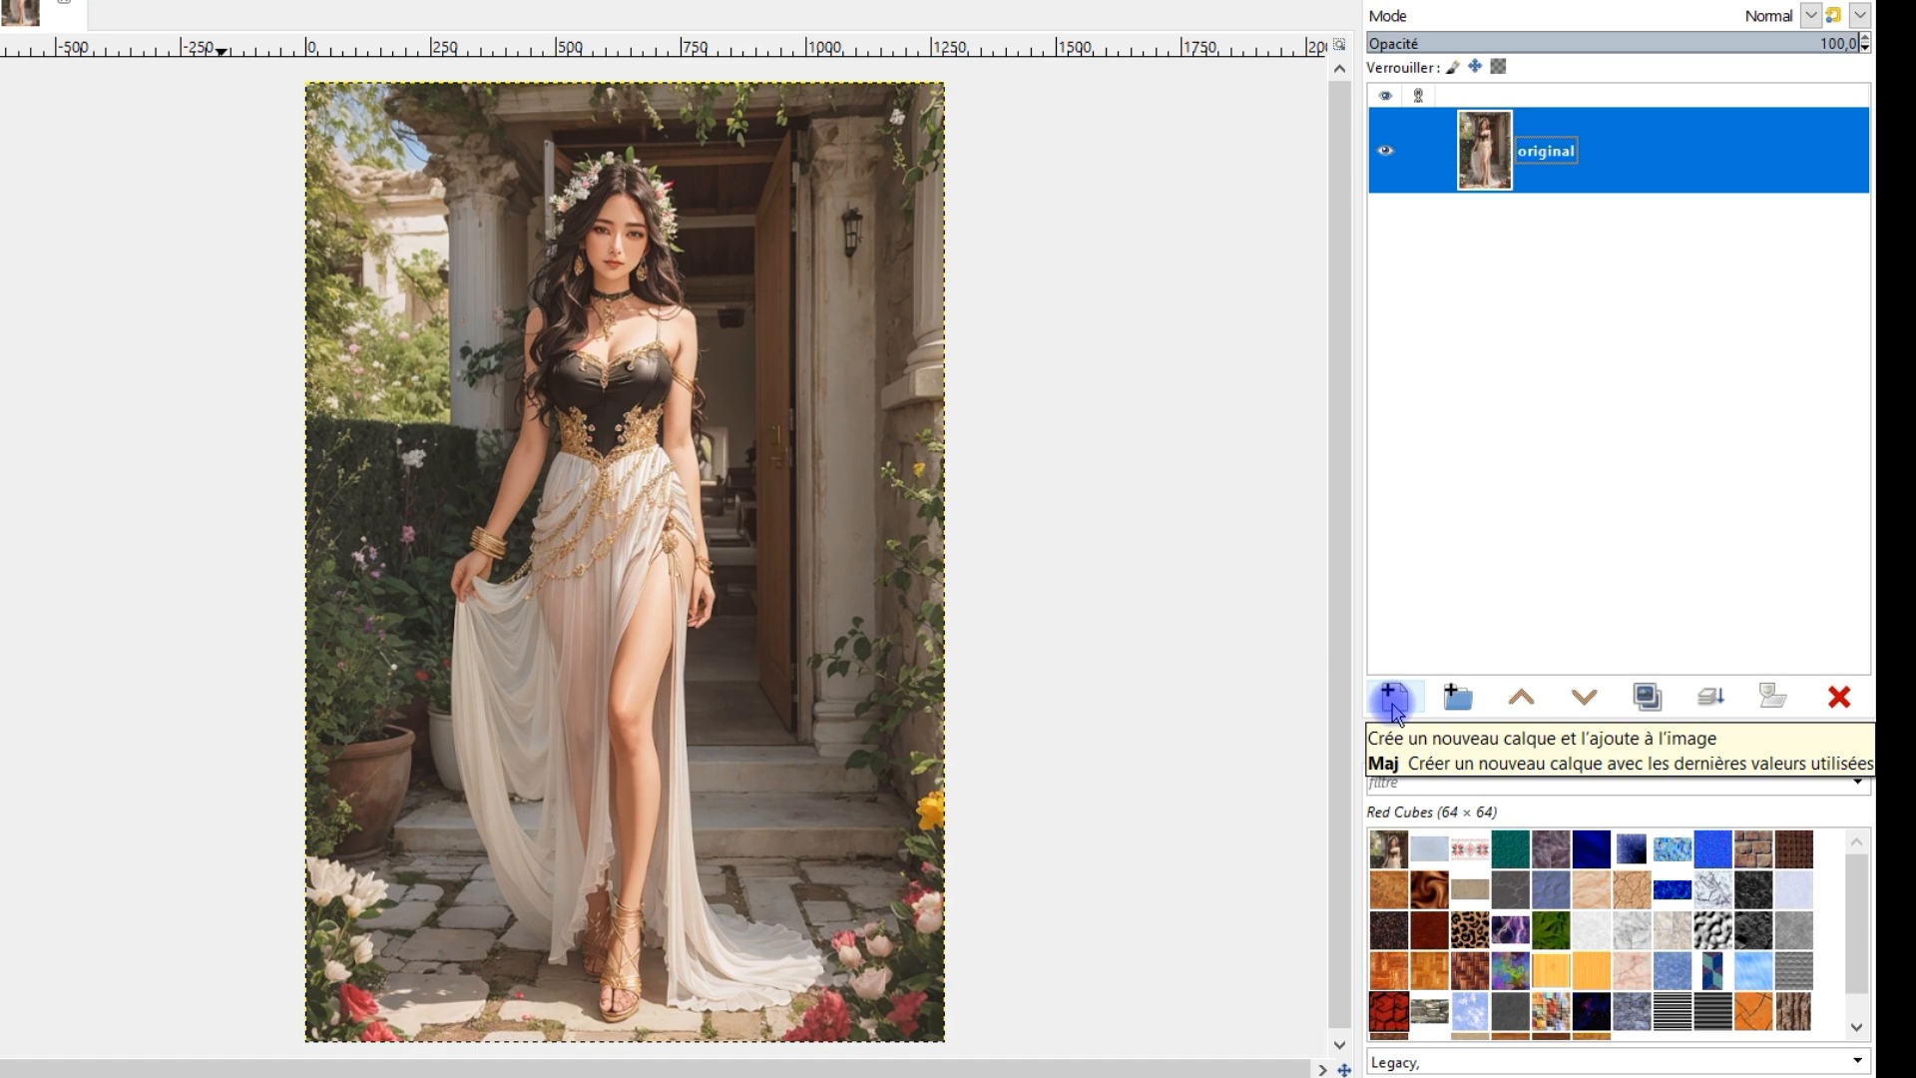
pyautogui.click(1394, 703)
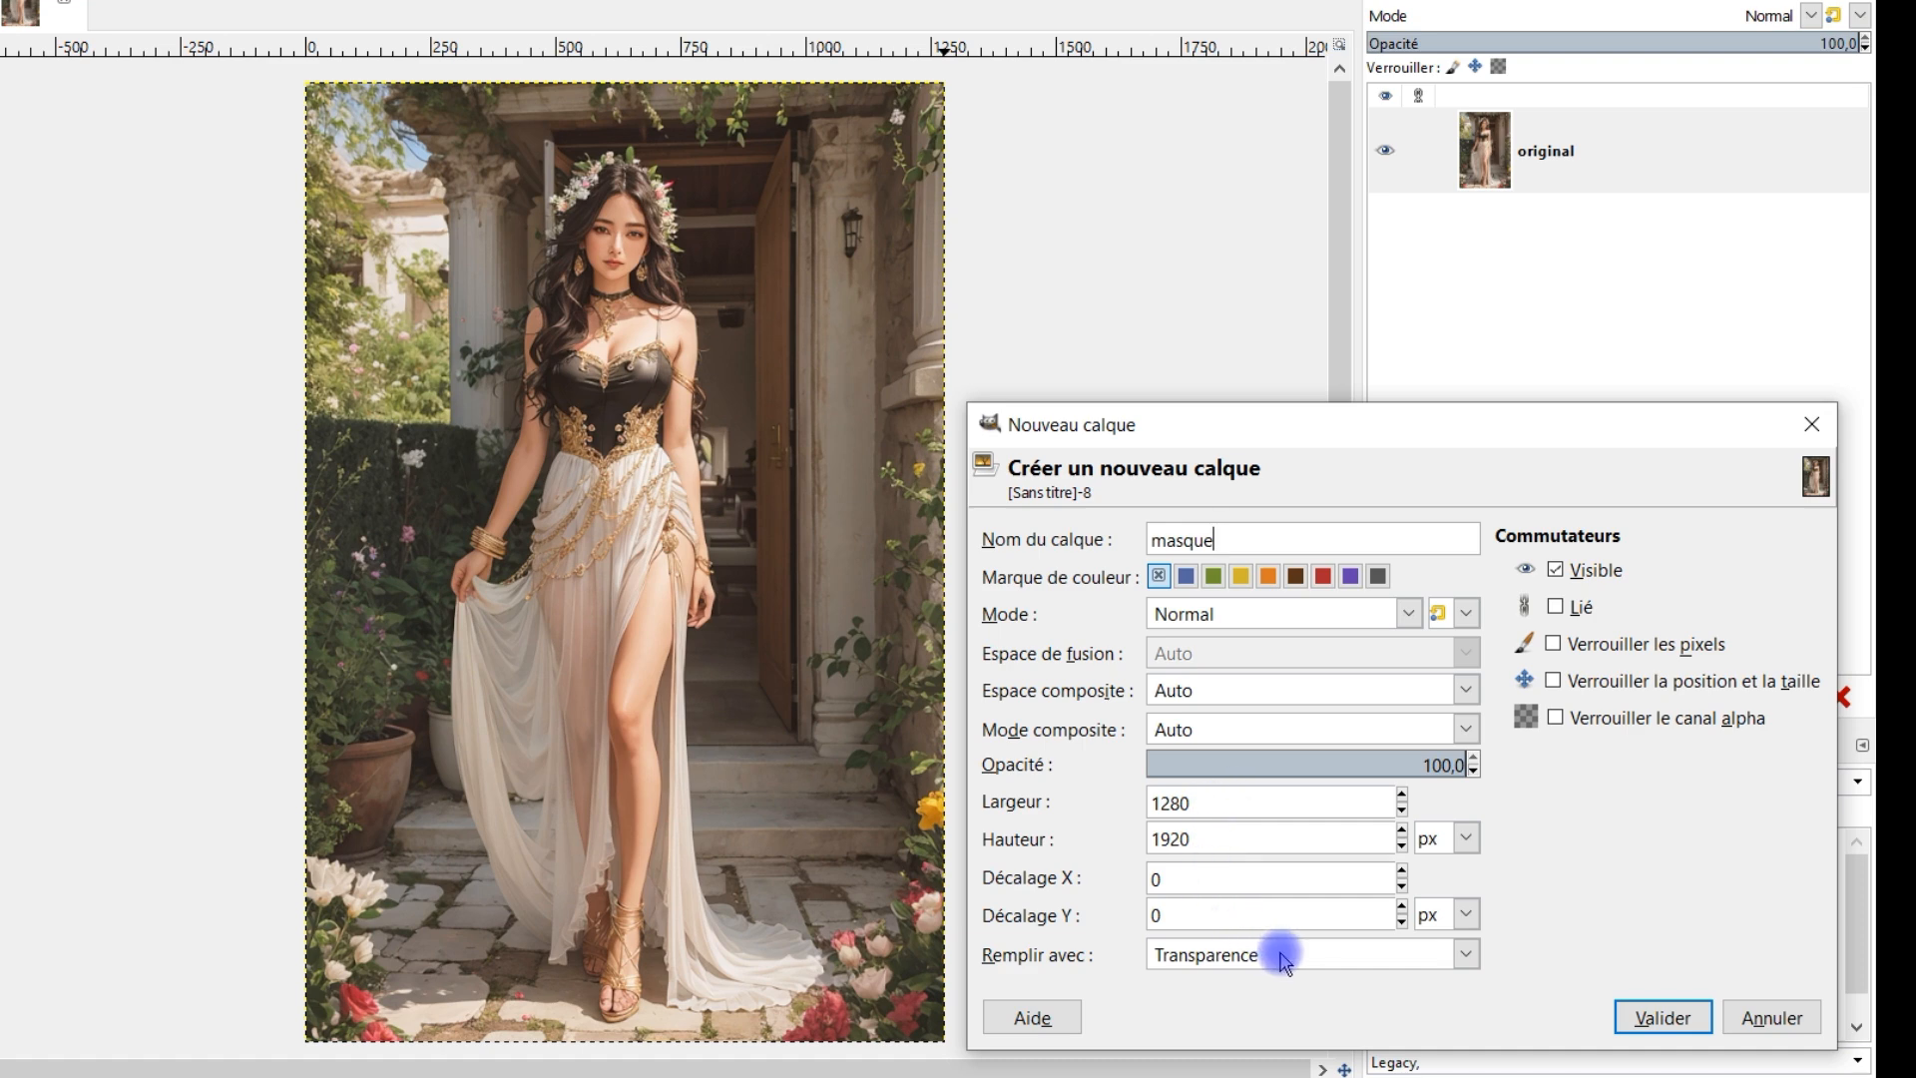
pyautogui.click(1656, 1016)
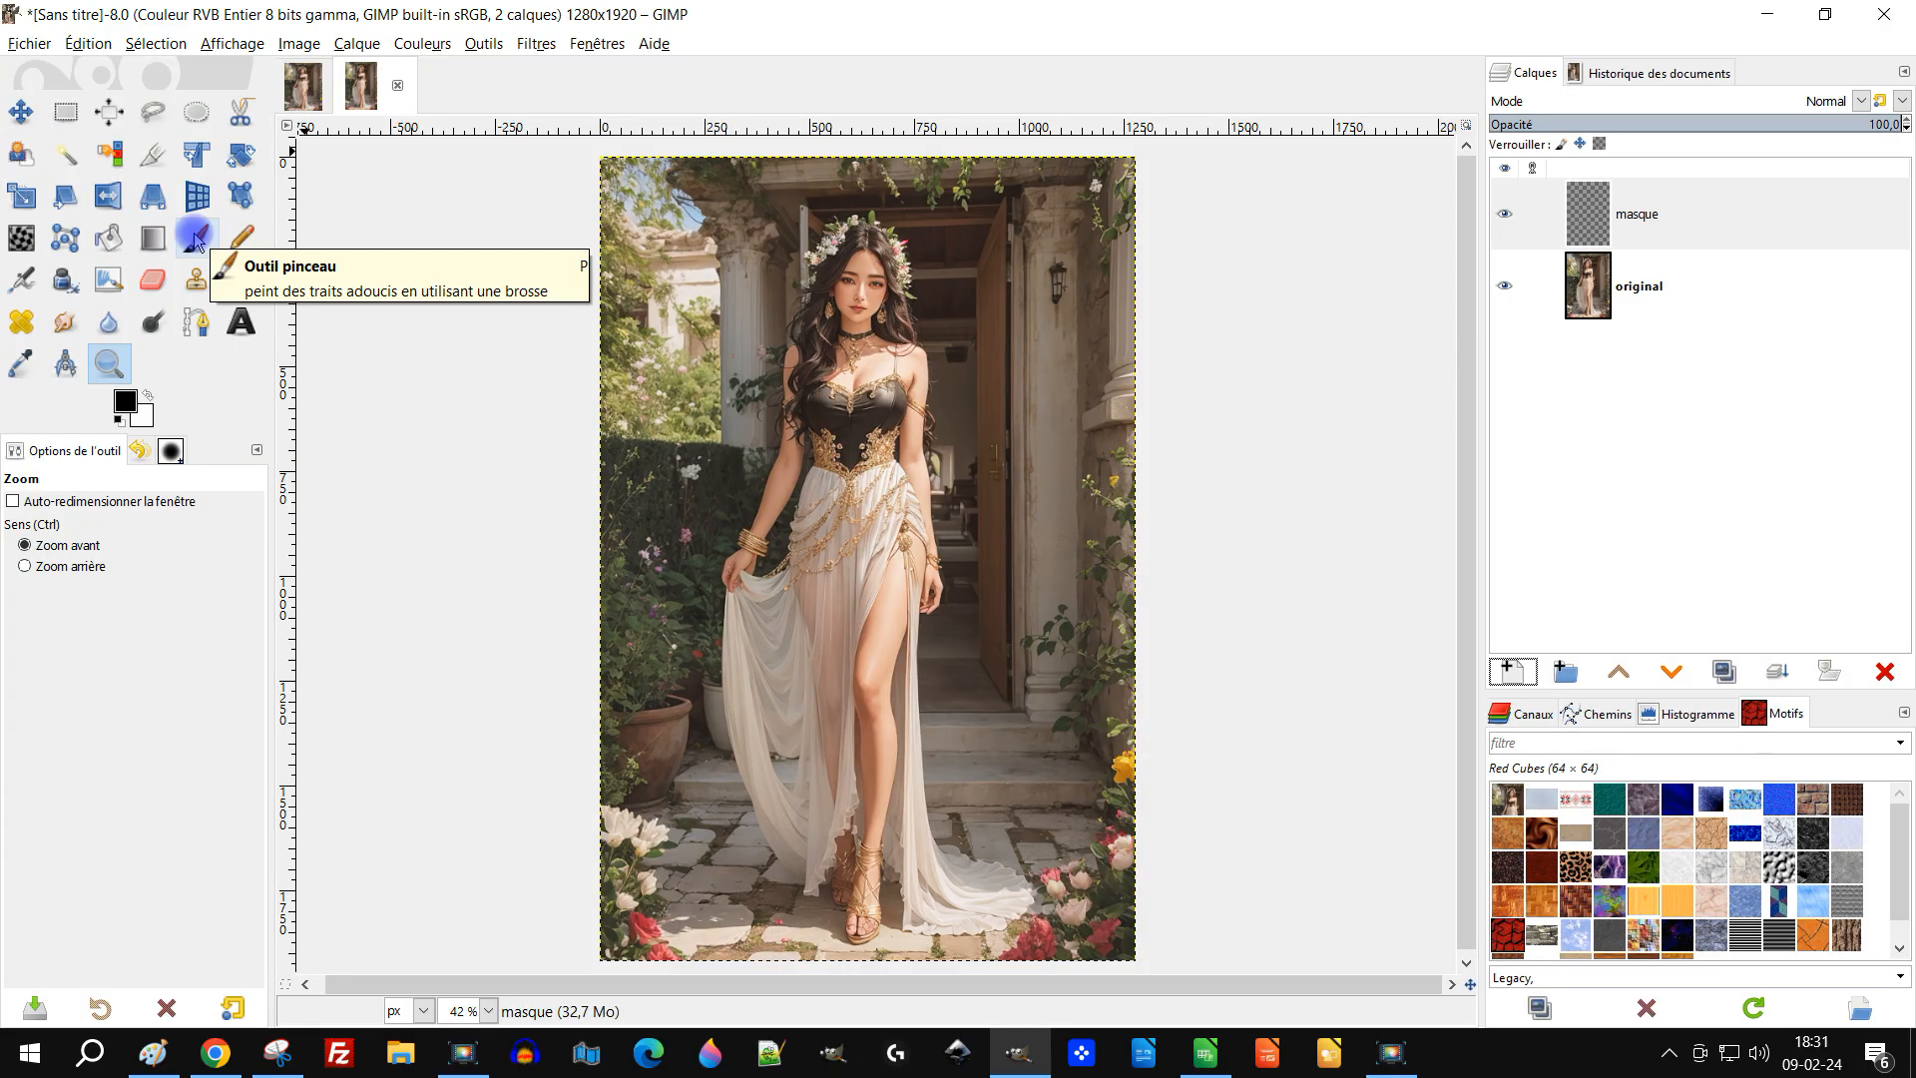
# Step: Choose the Paintbrush tool and set the foreground colour to red (ff0000)
pyautogui.click(202, 243)
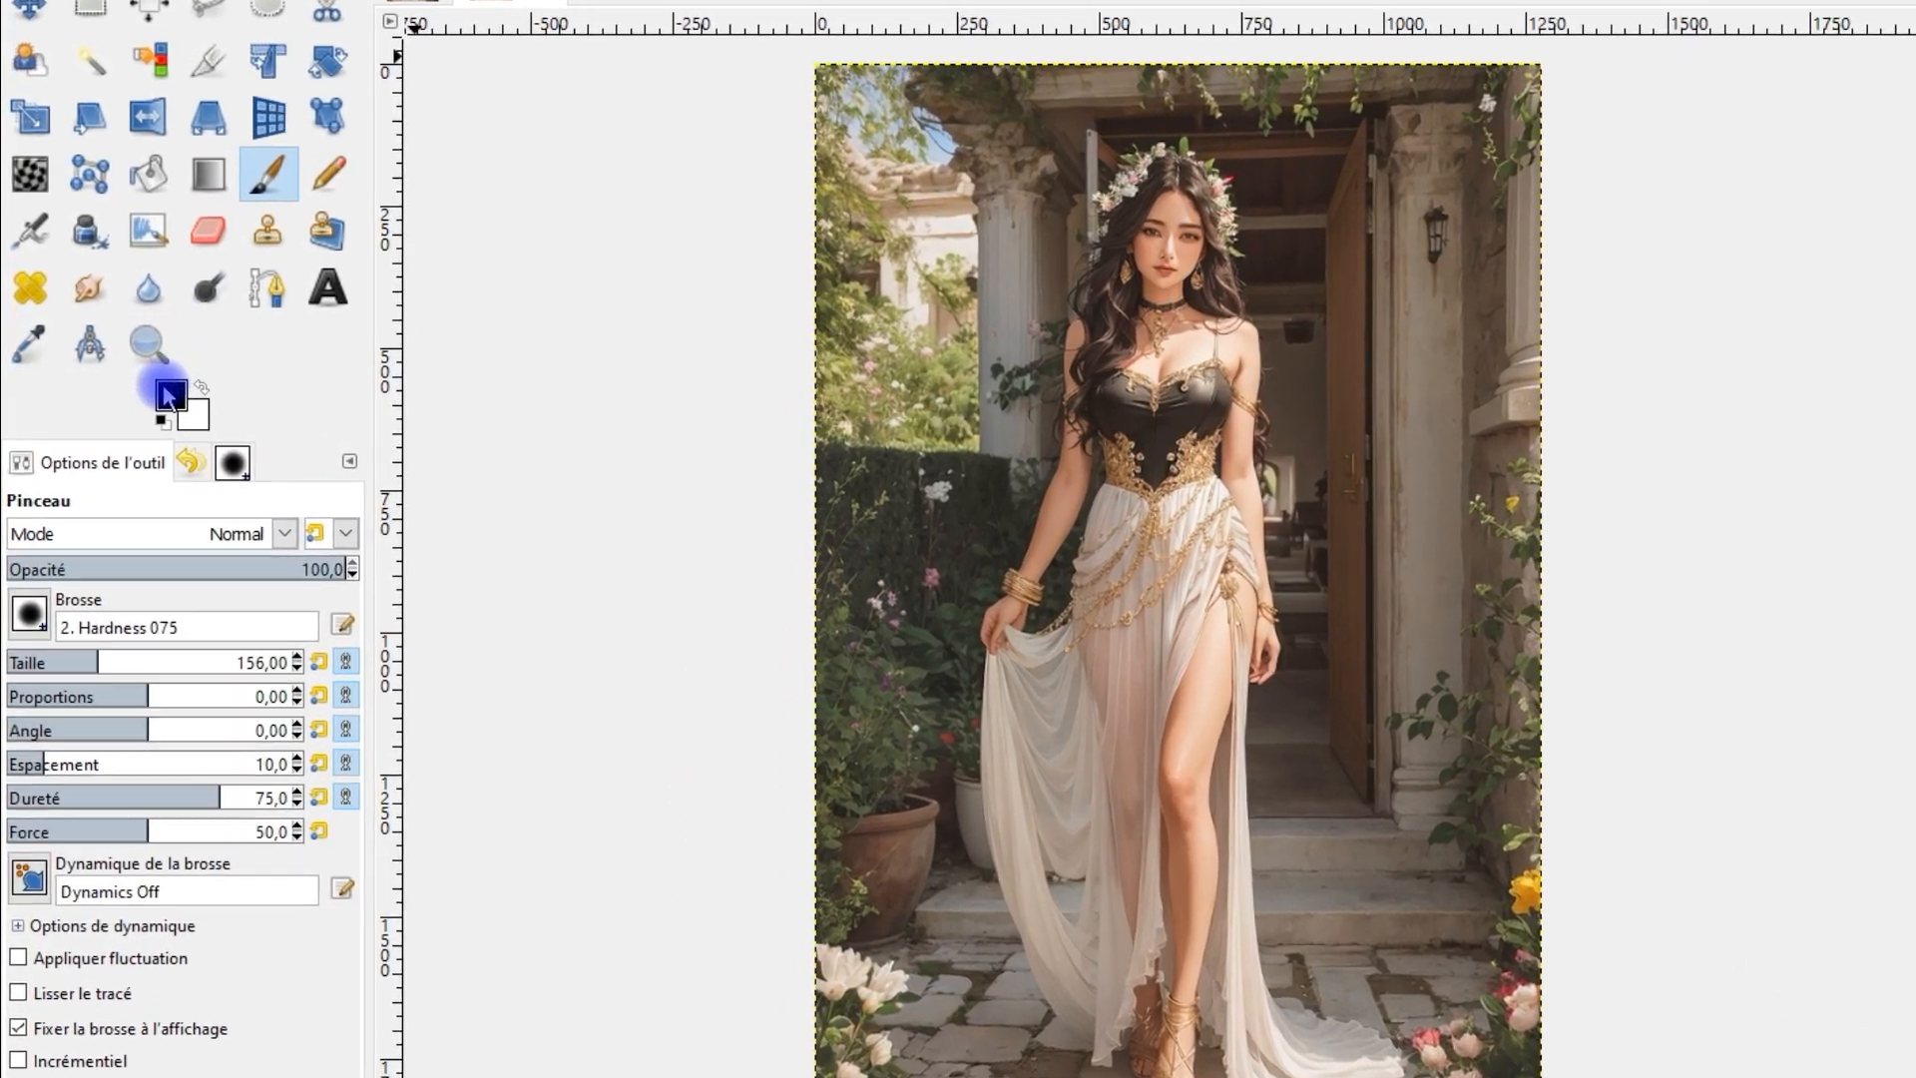
pyautogui.click(153, 397)
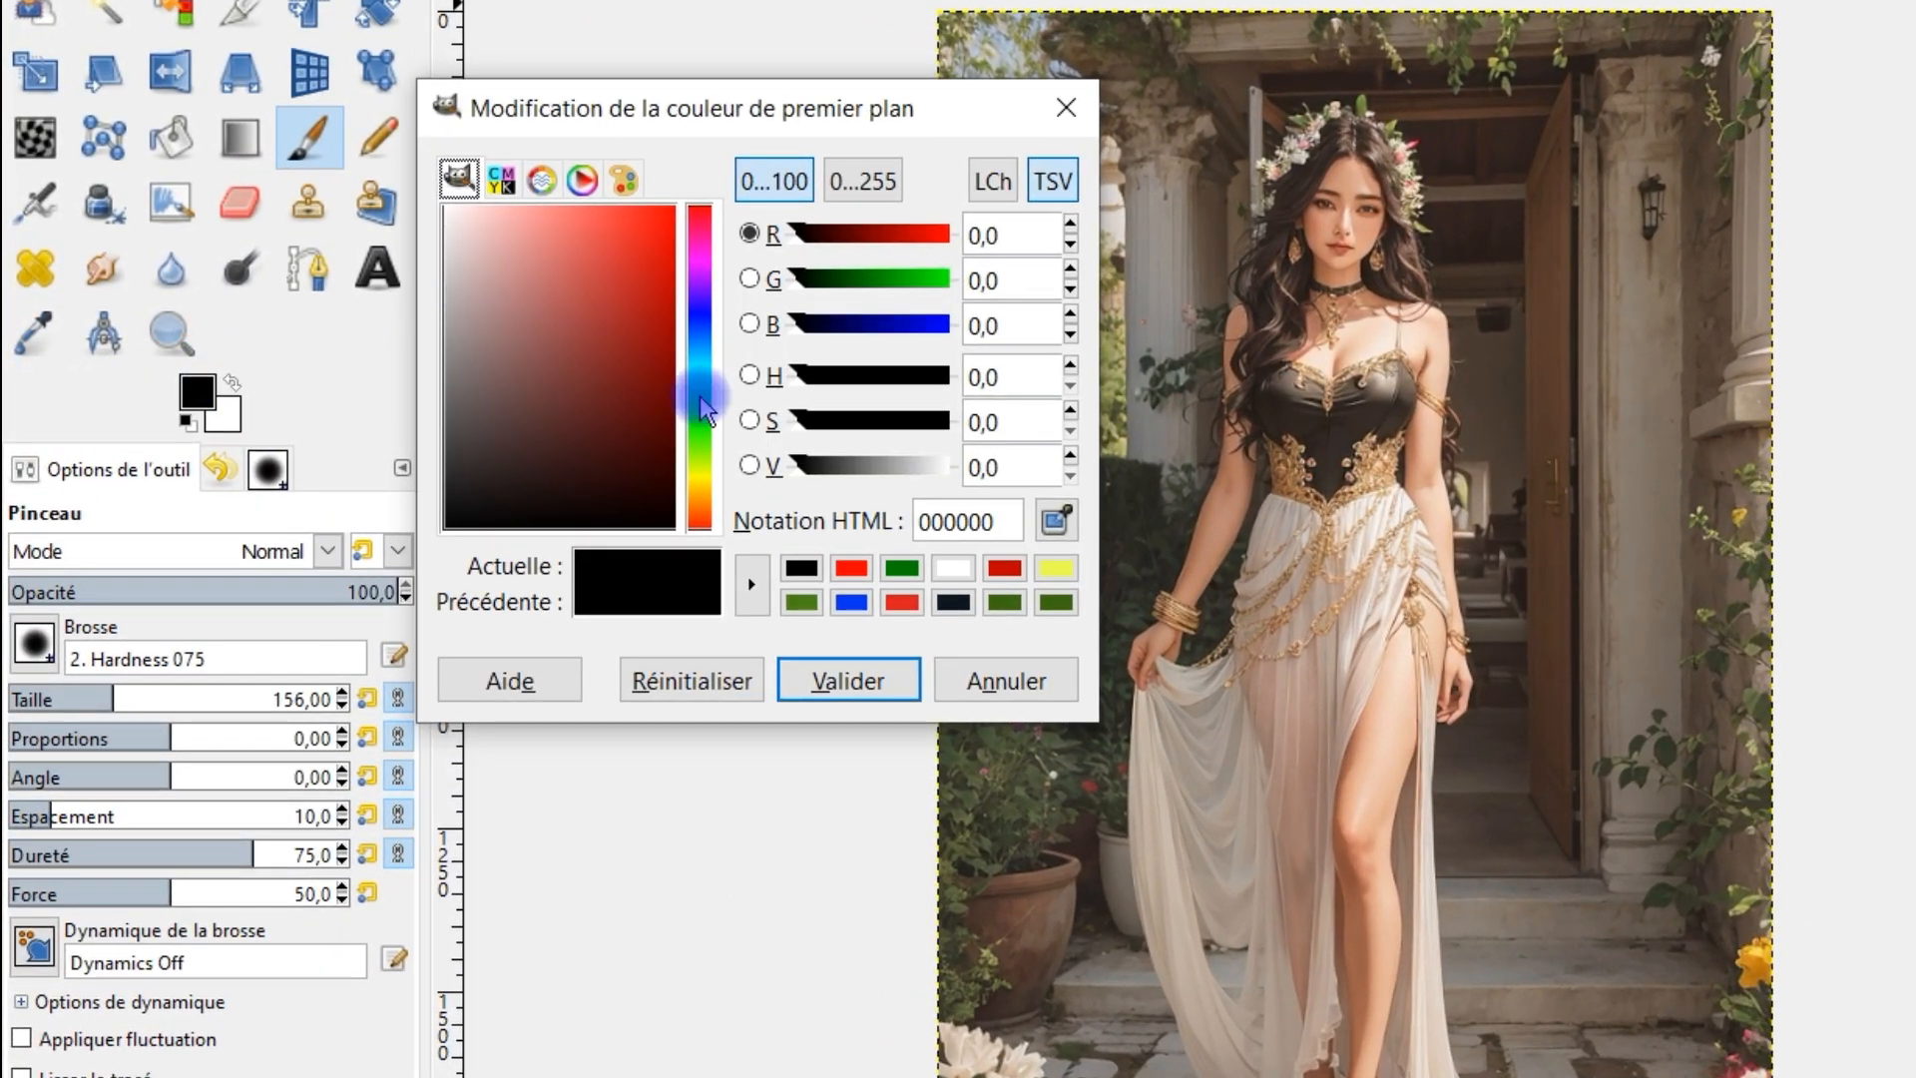
pyautogui.click(945, 511)
pyautogui.write('red')
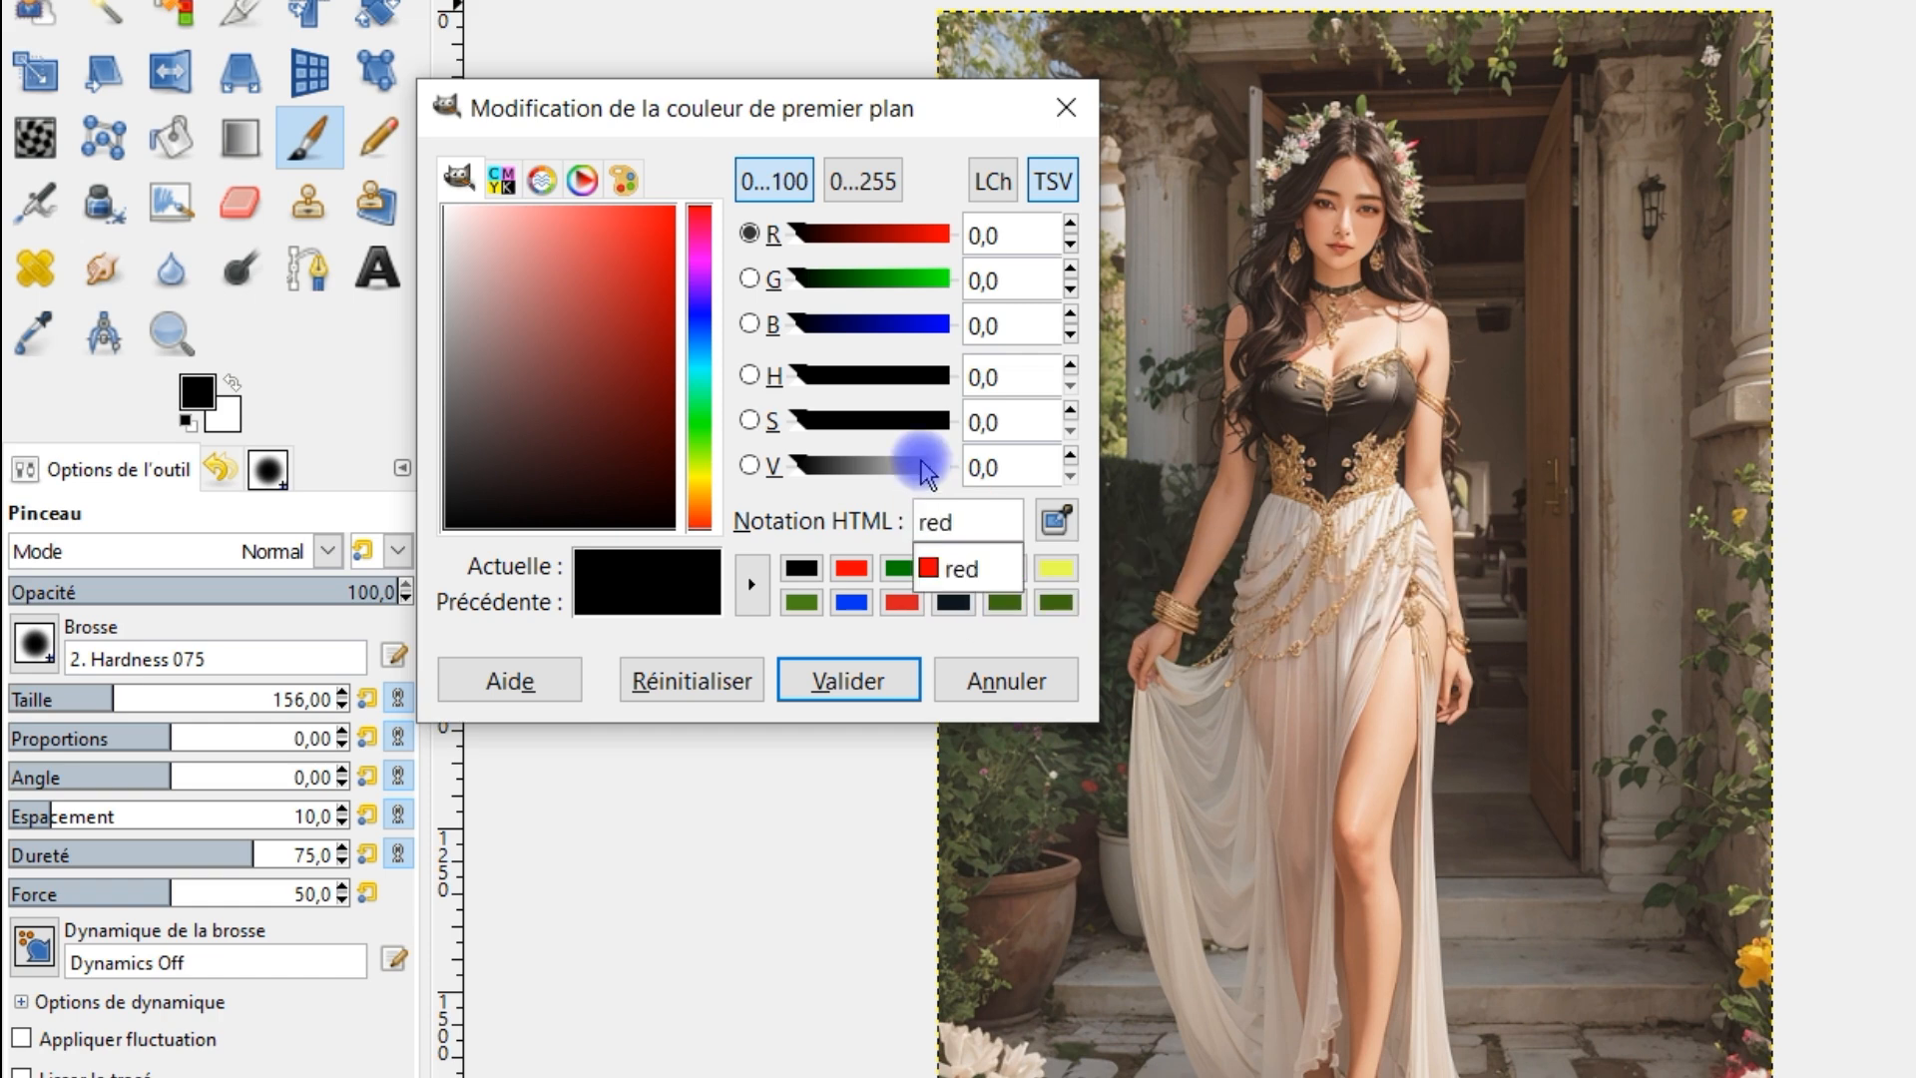
pyautogui.click(964, 571)
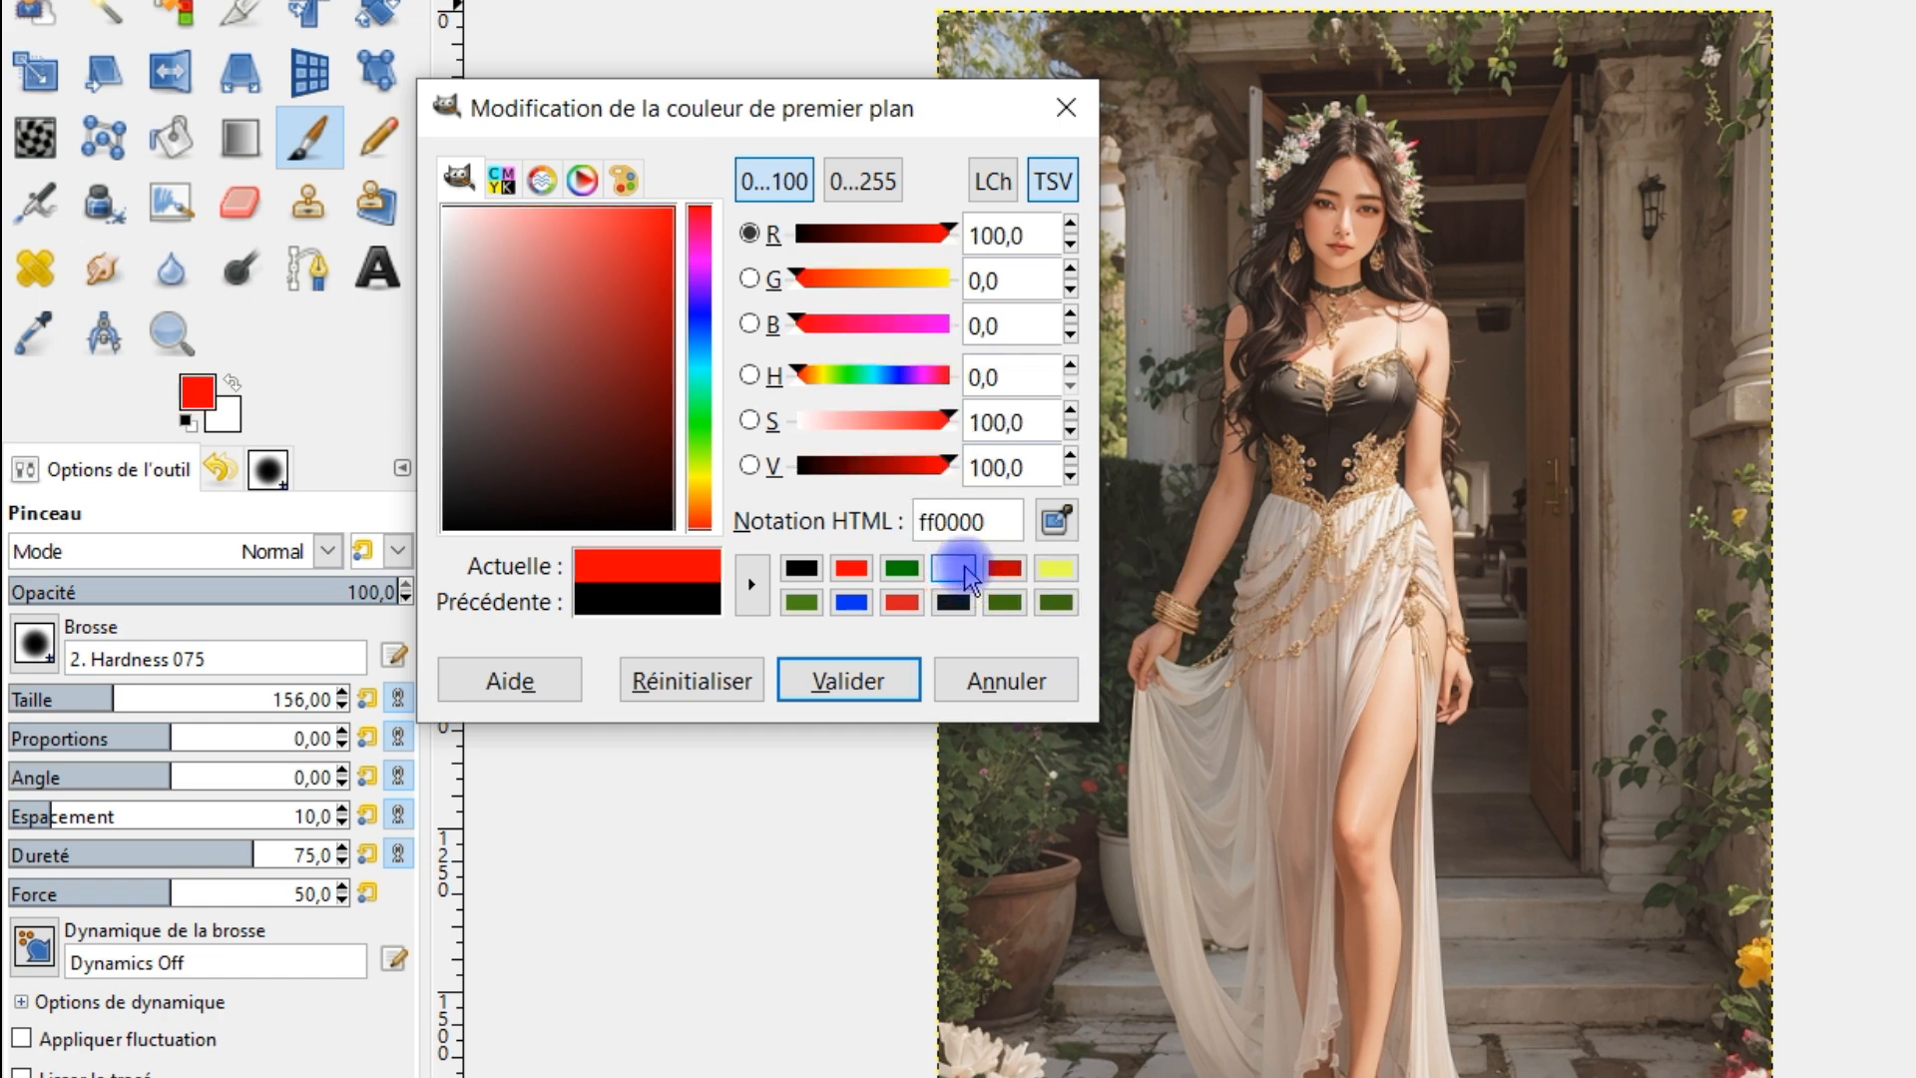
pyautogui.click(866, 675)
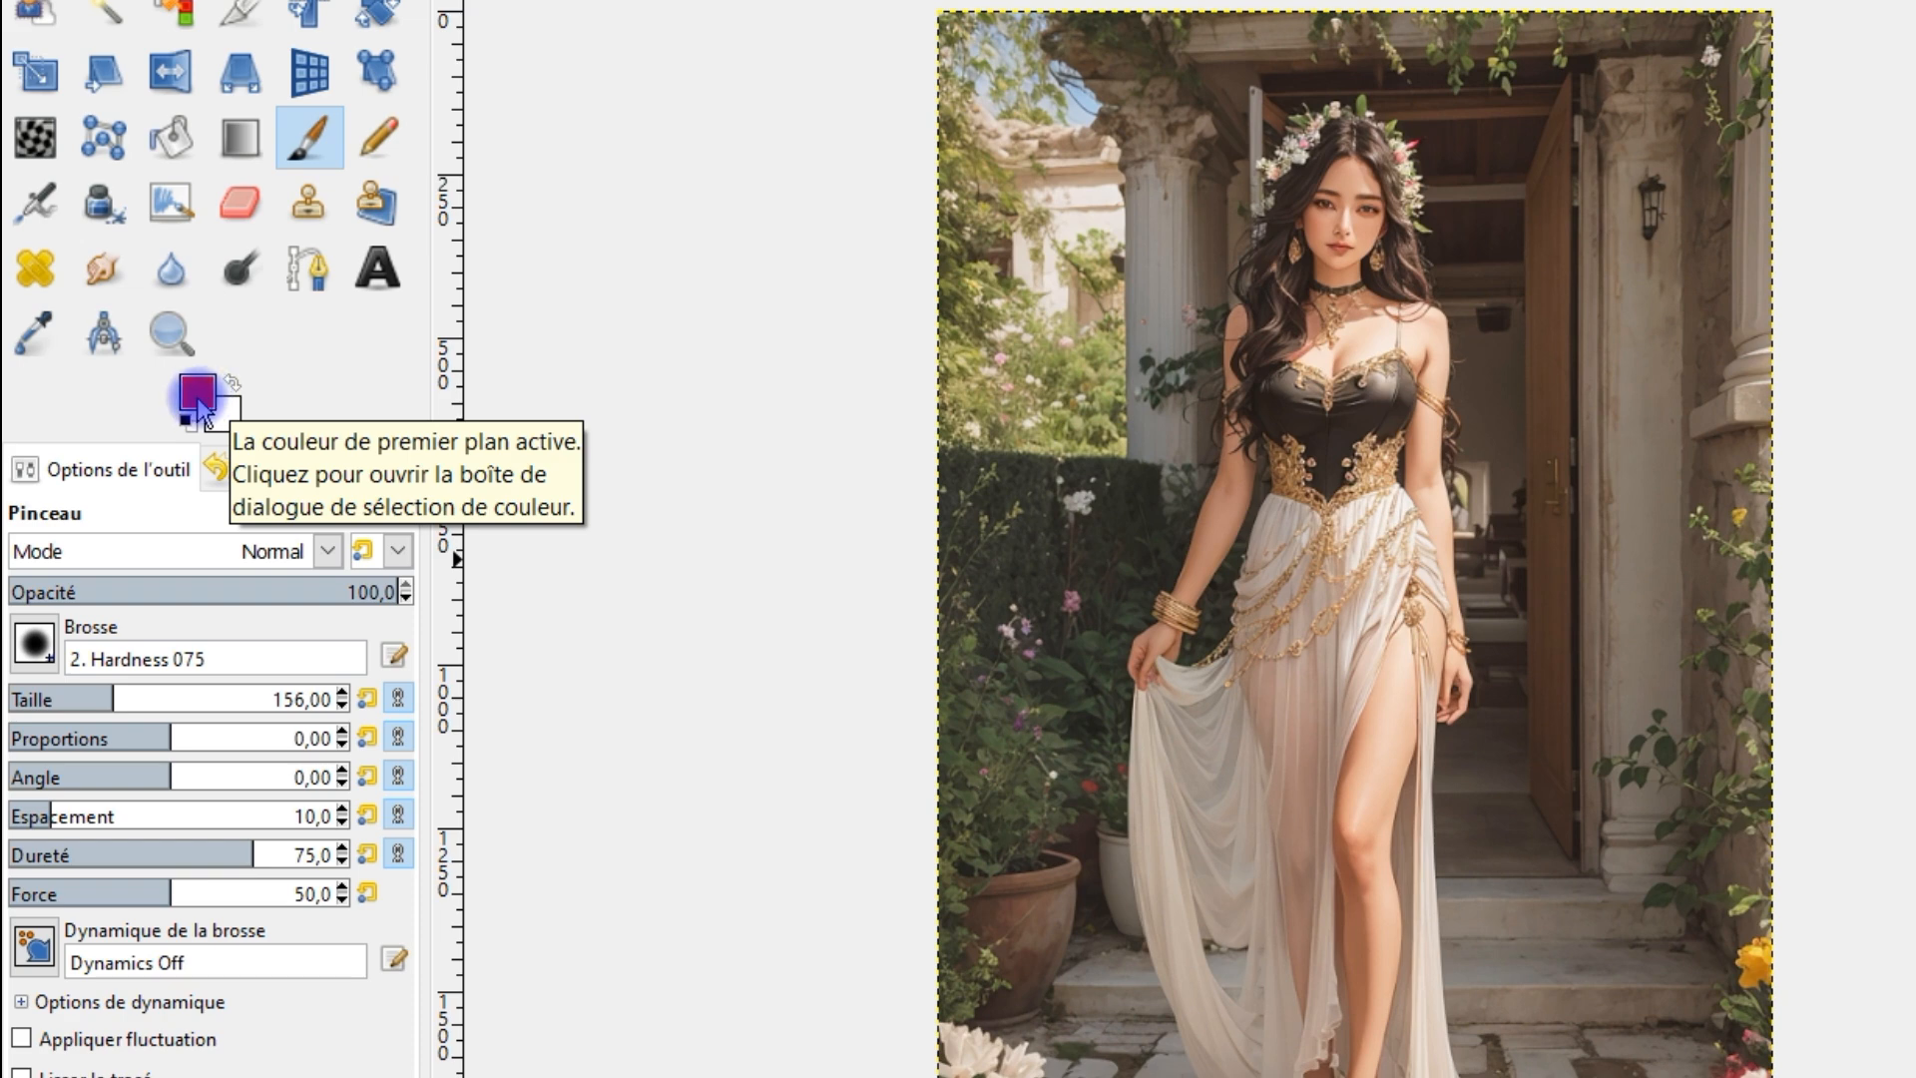
# Step: Set the background colour to green (008000) using its HTML colour name
pyautogui.click(229, 415)
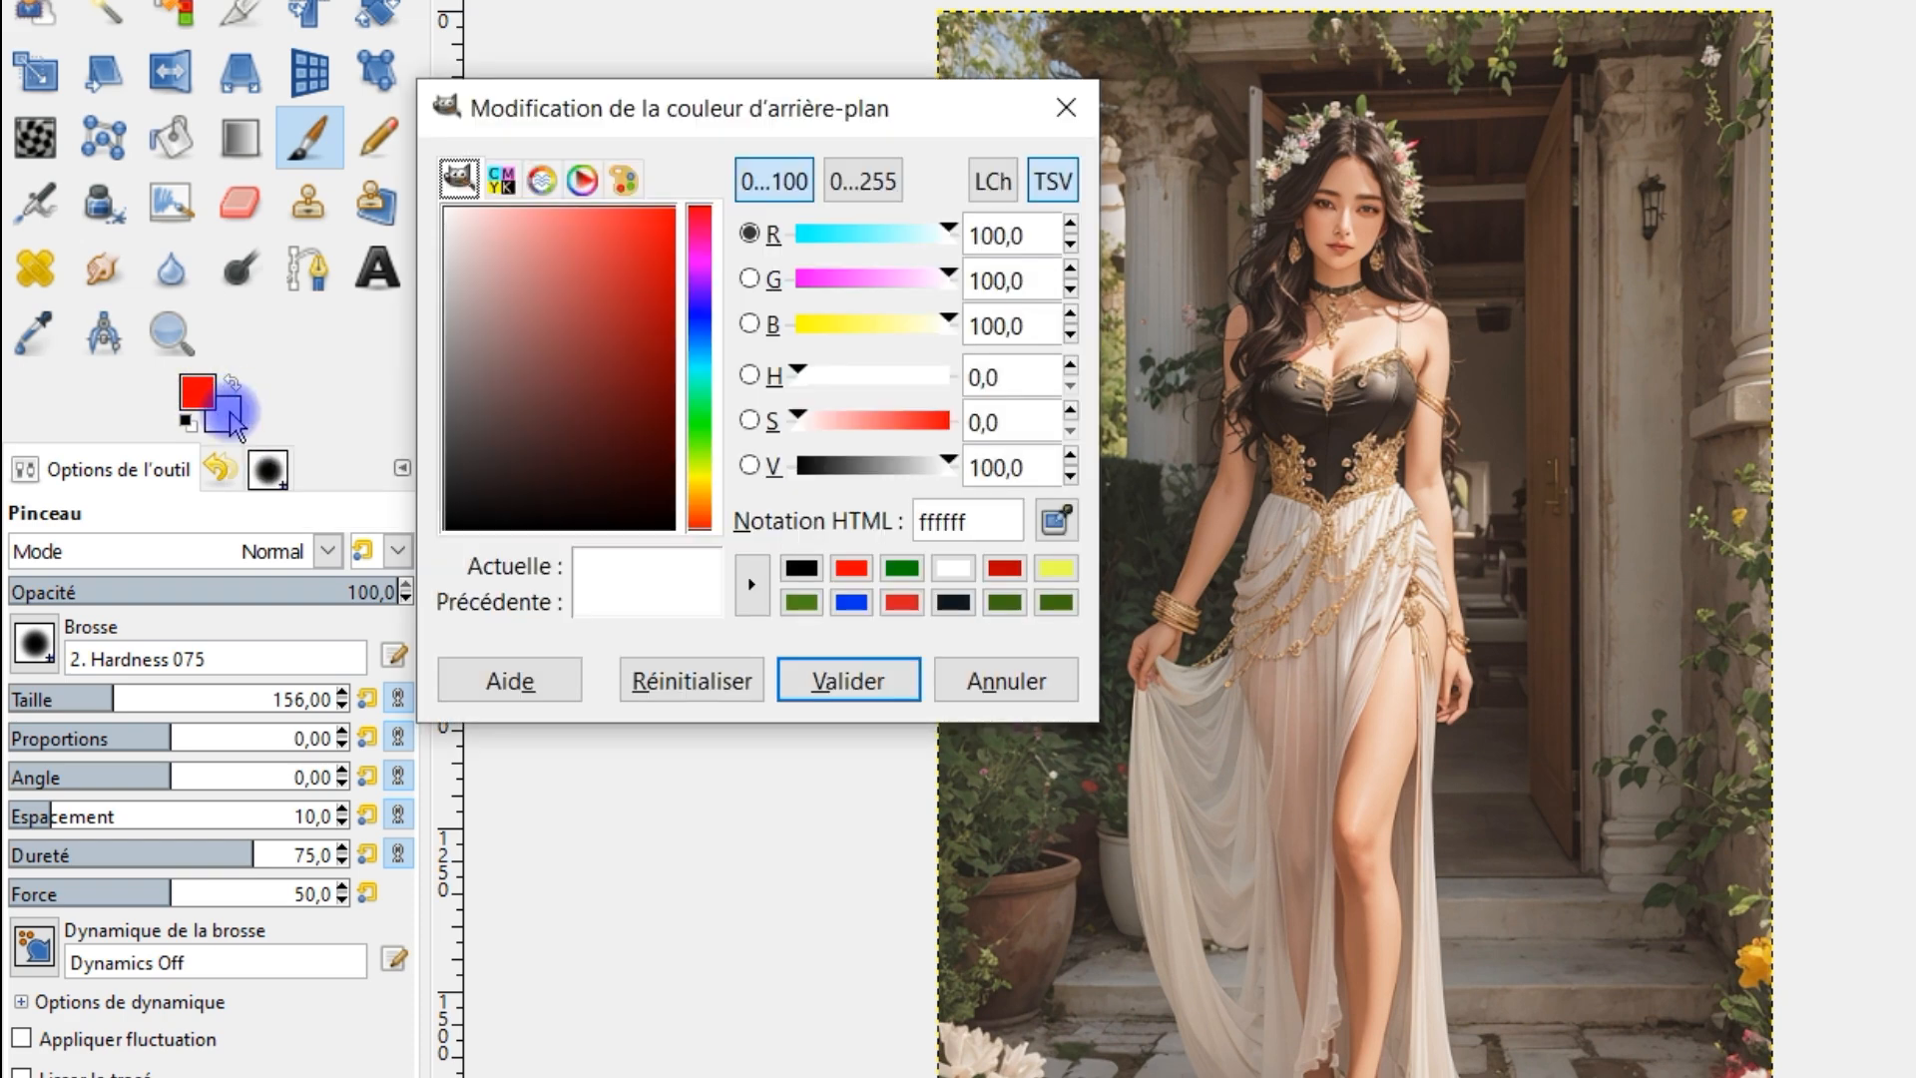
pyautogui.click(933, 524)
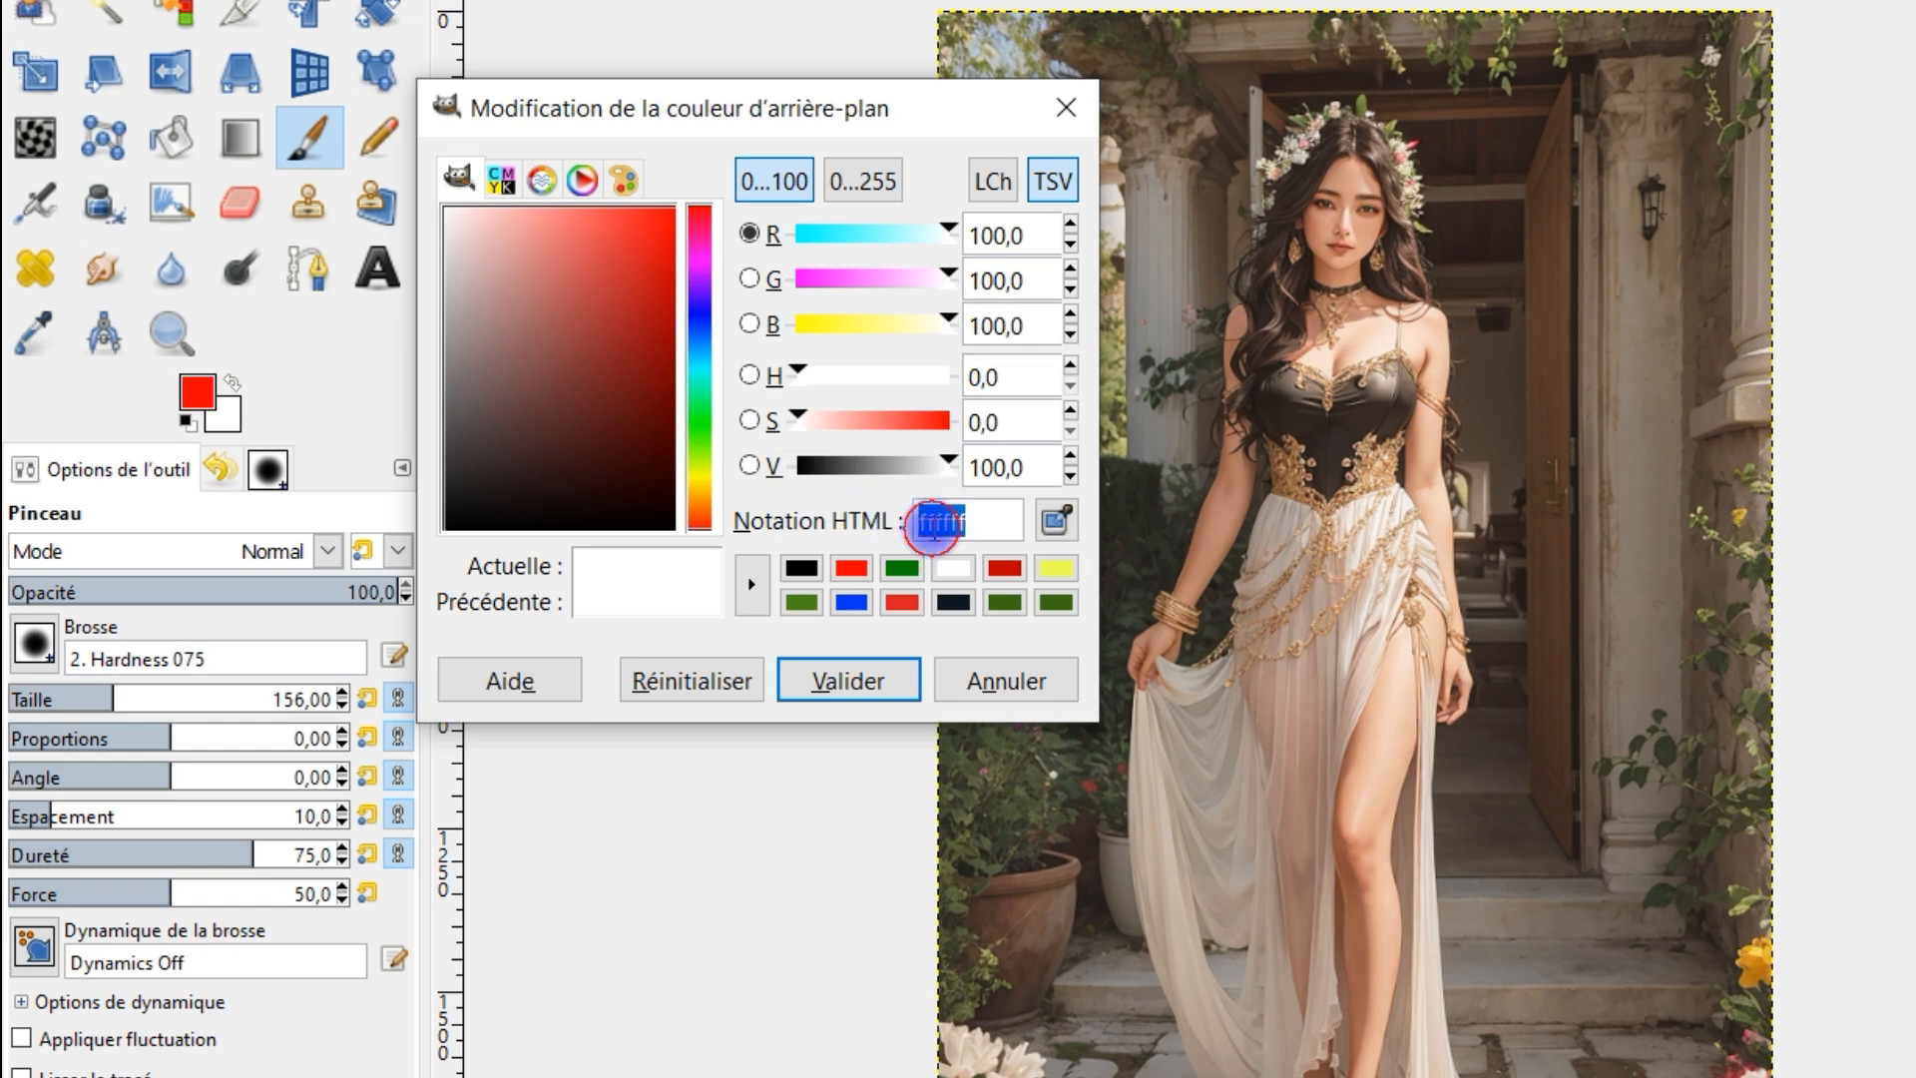
pyautogui.write('green')
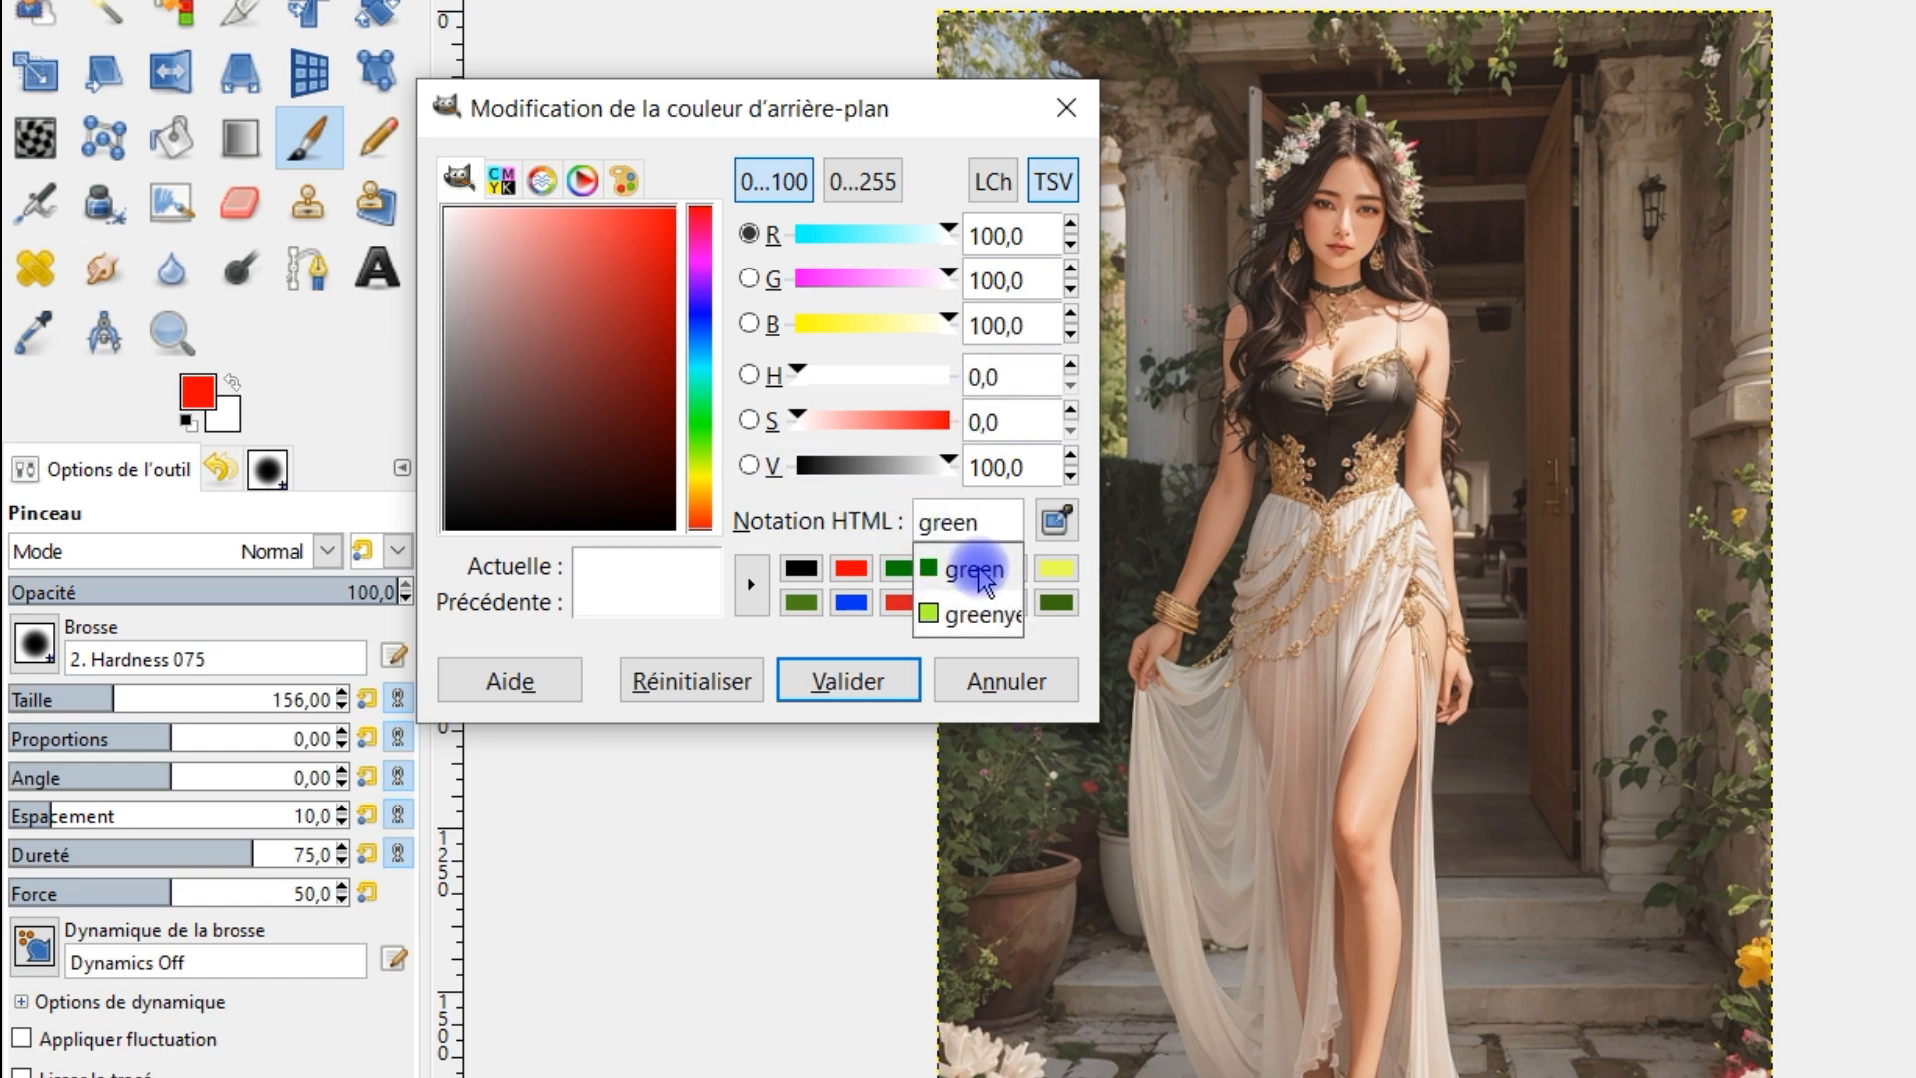
pyautogui.click(974, 571)
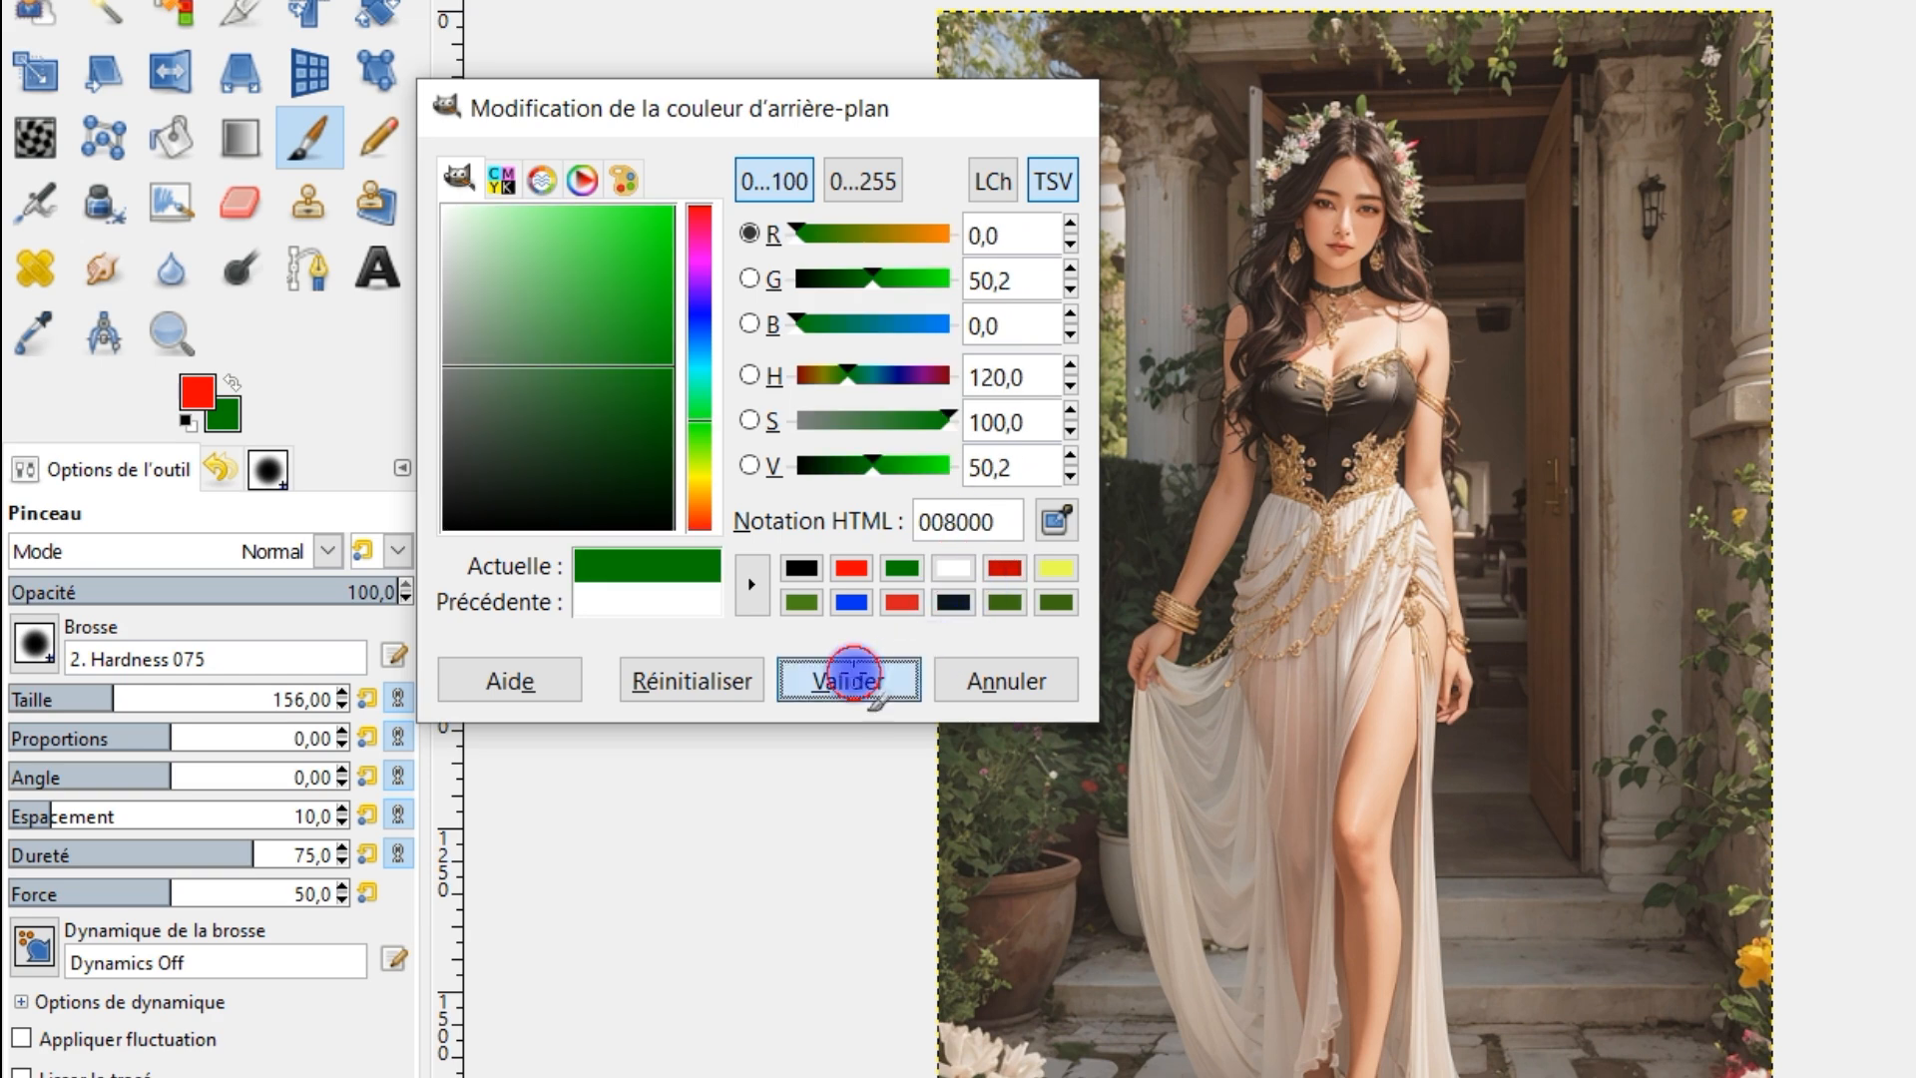
pyautogui.click(851, 681)
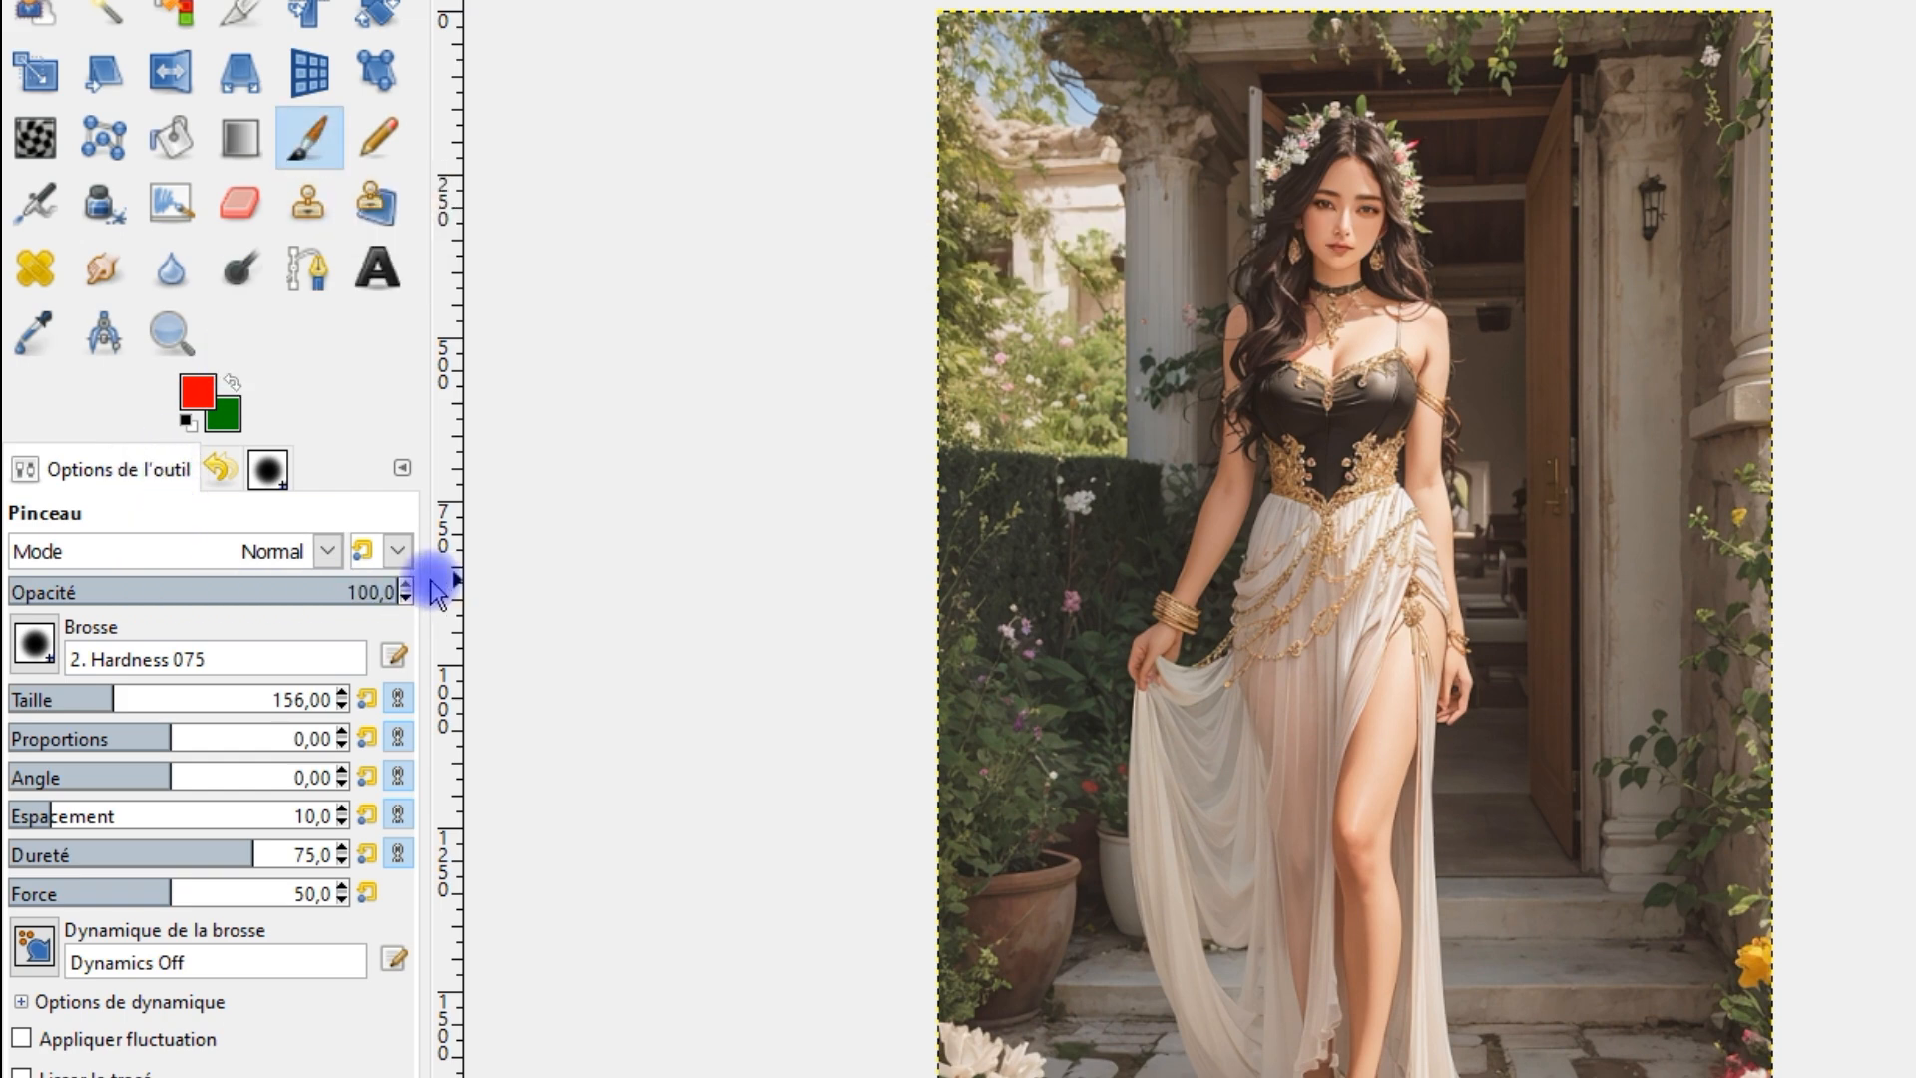
# Step: Choose the "2. Hardness 075" brush for the Paintbrush tool
pyautogui.click(38, 647)
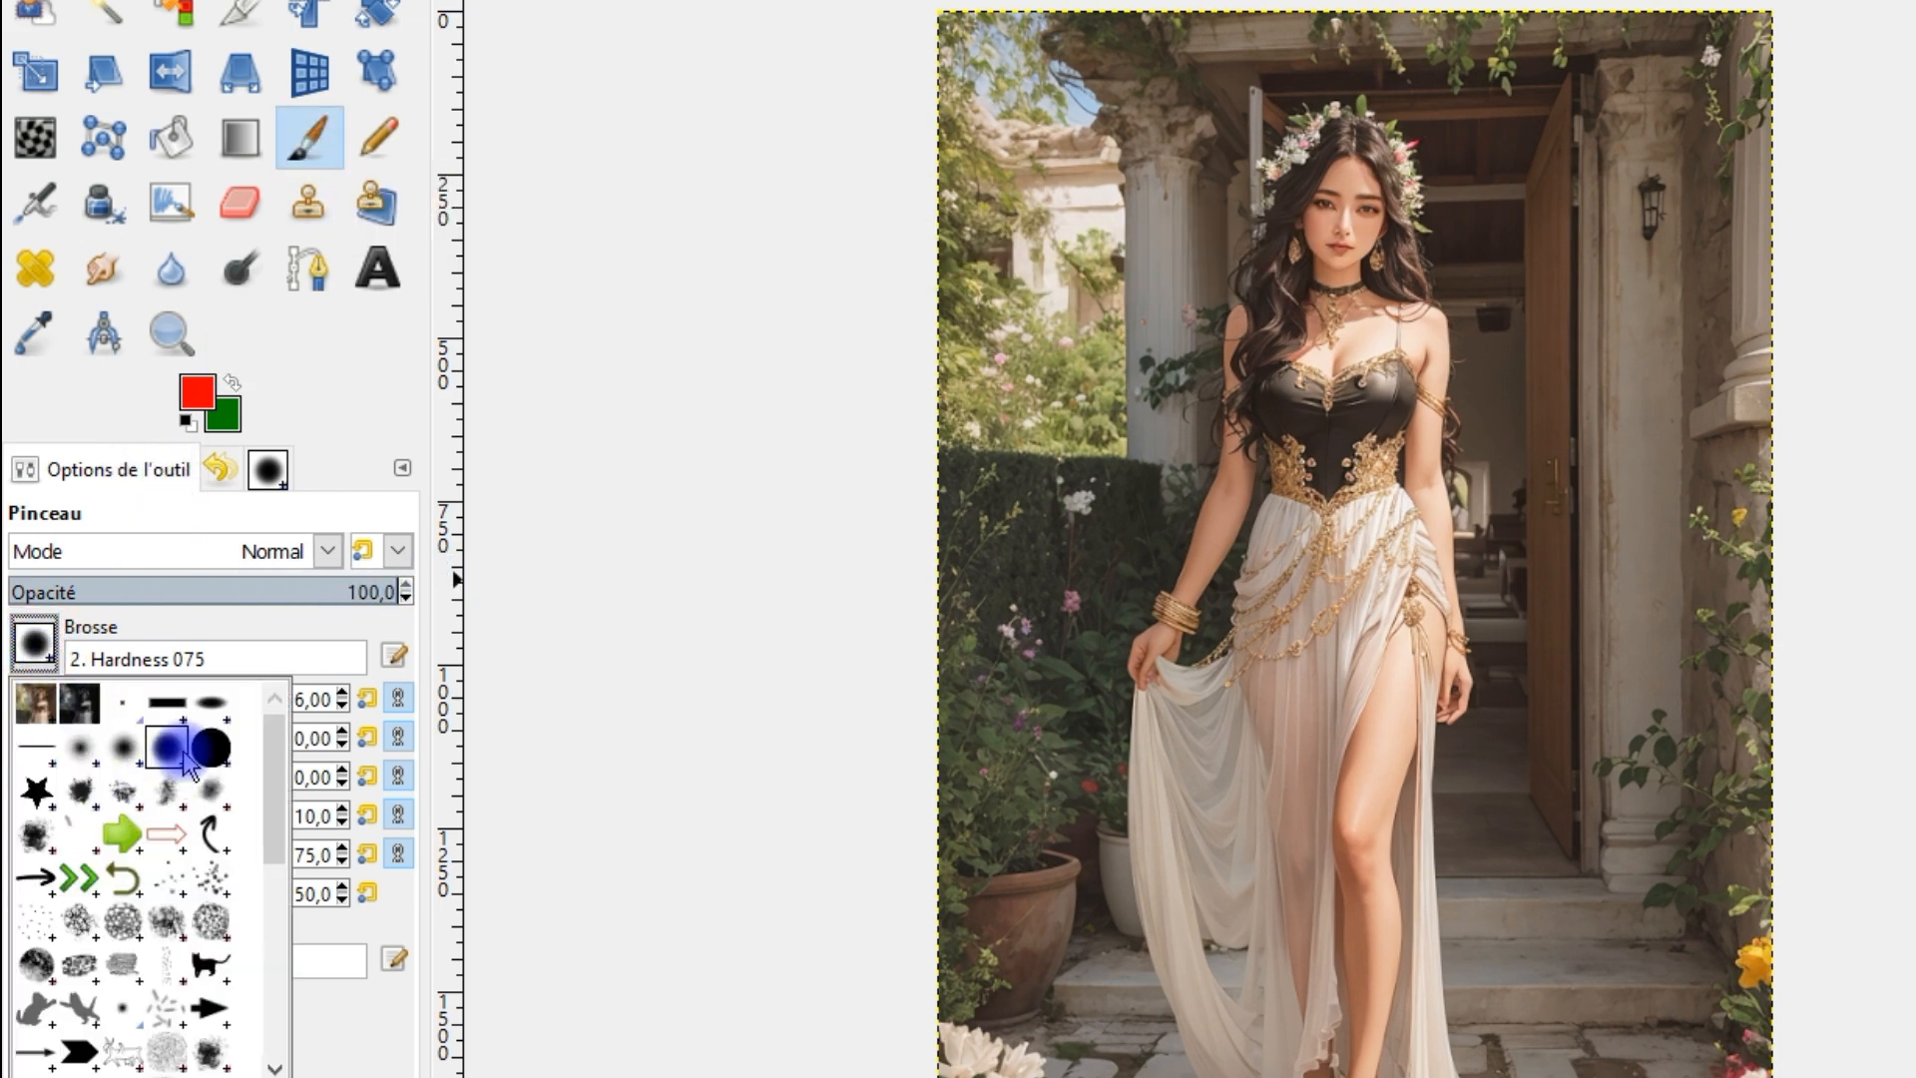
pyautogui.click(178, 756)
pyautogui.click(359, 459)
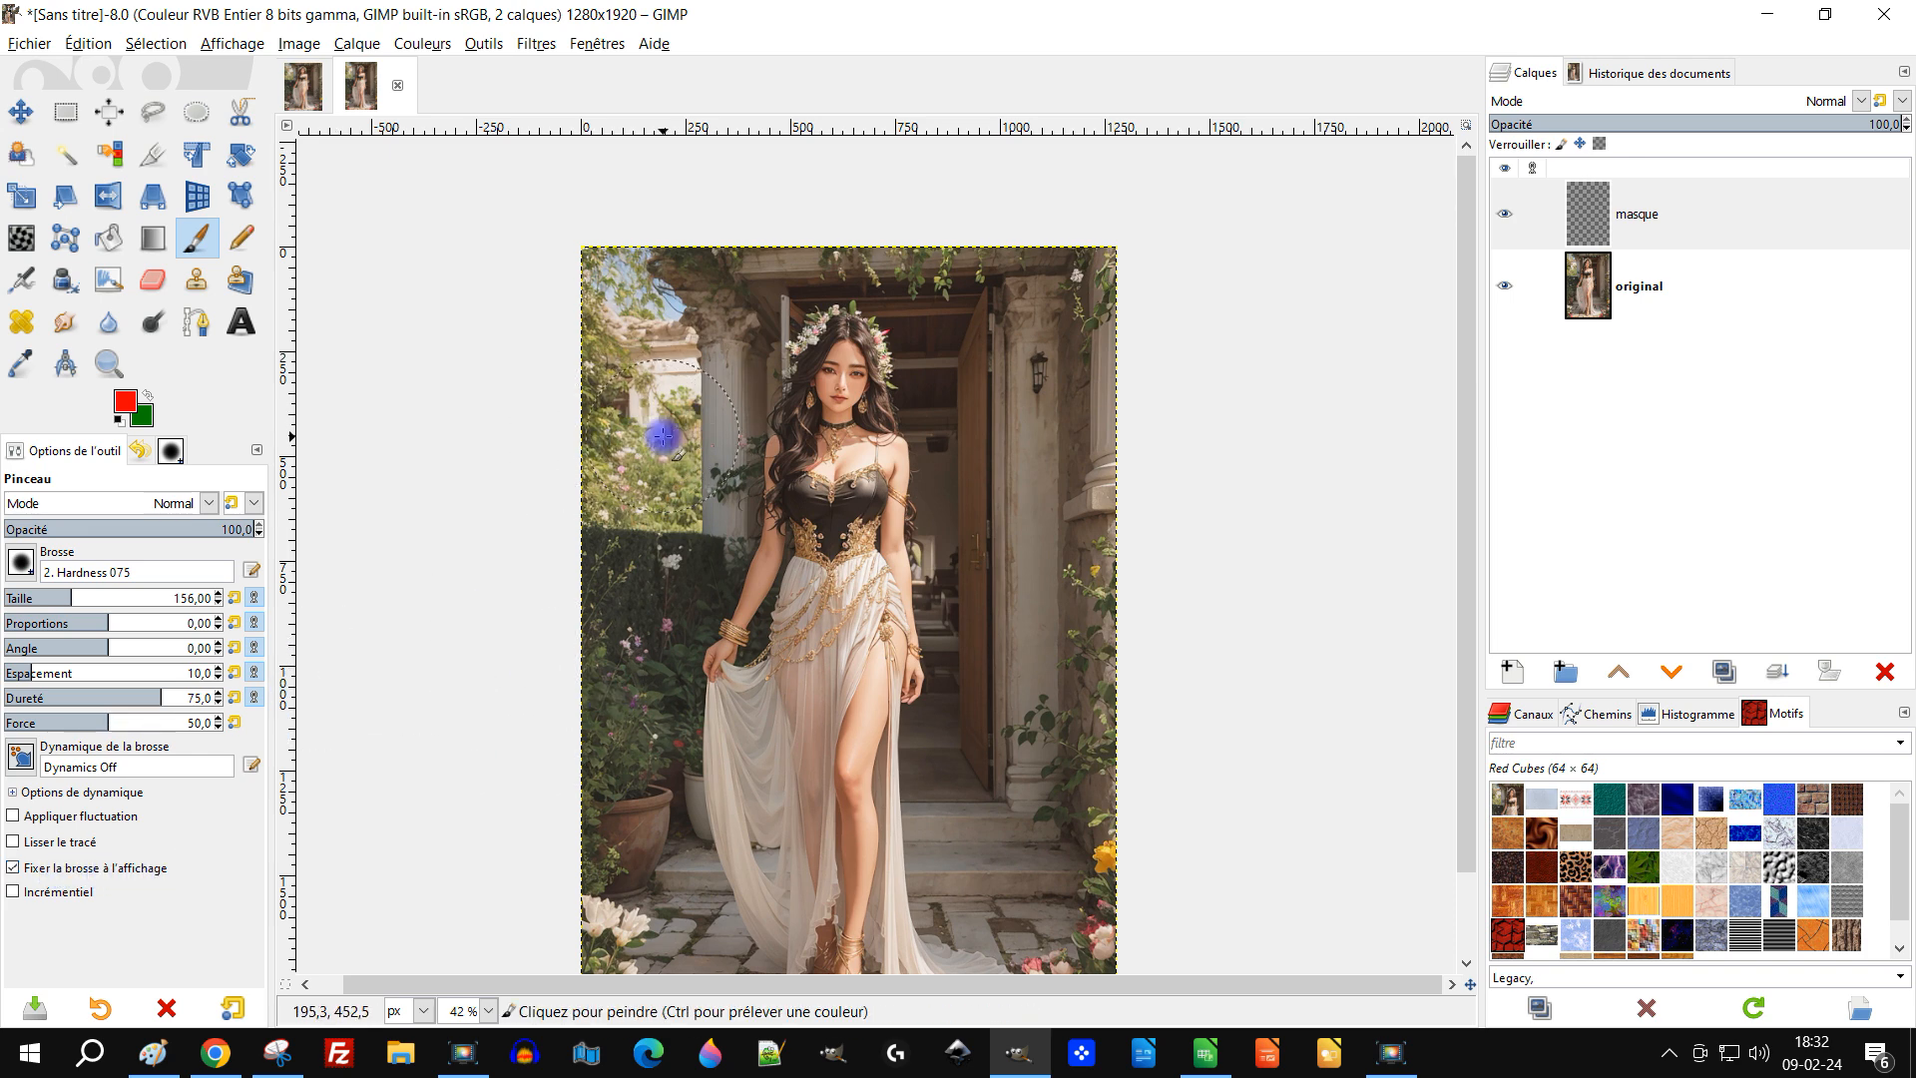
# Step: On the "masque" layer, paint the background along the image's left side red, following the woman's outline without covering her
pyautogui.scroll(1, 666, 363)
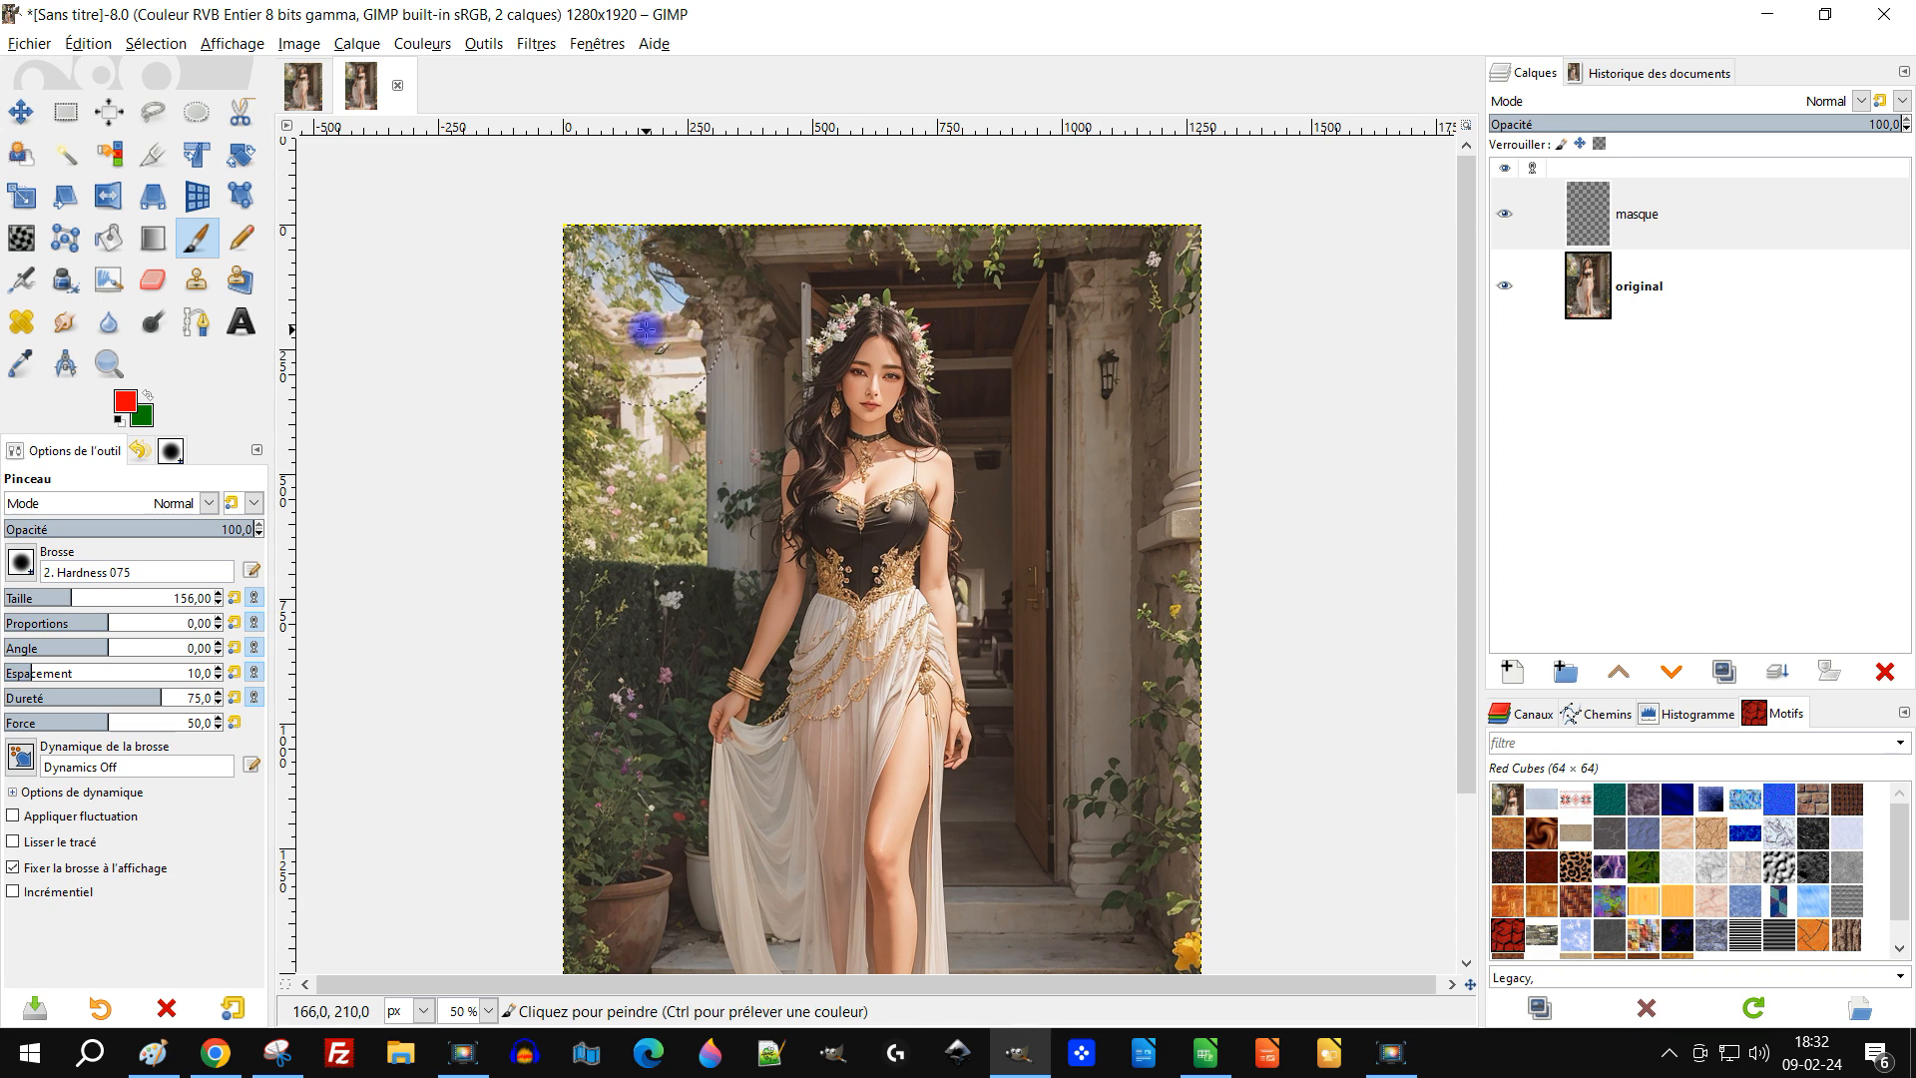
pyautogui.moveTo(693, 329); pyautogui.dragTo(669, 334)
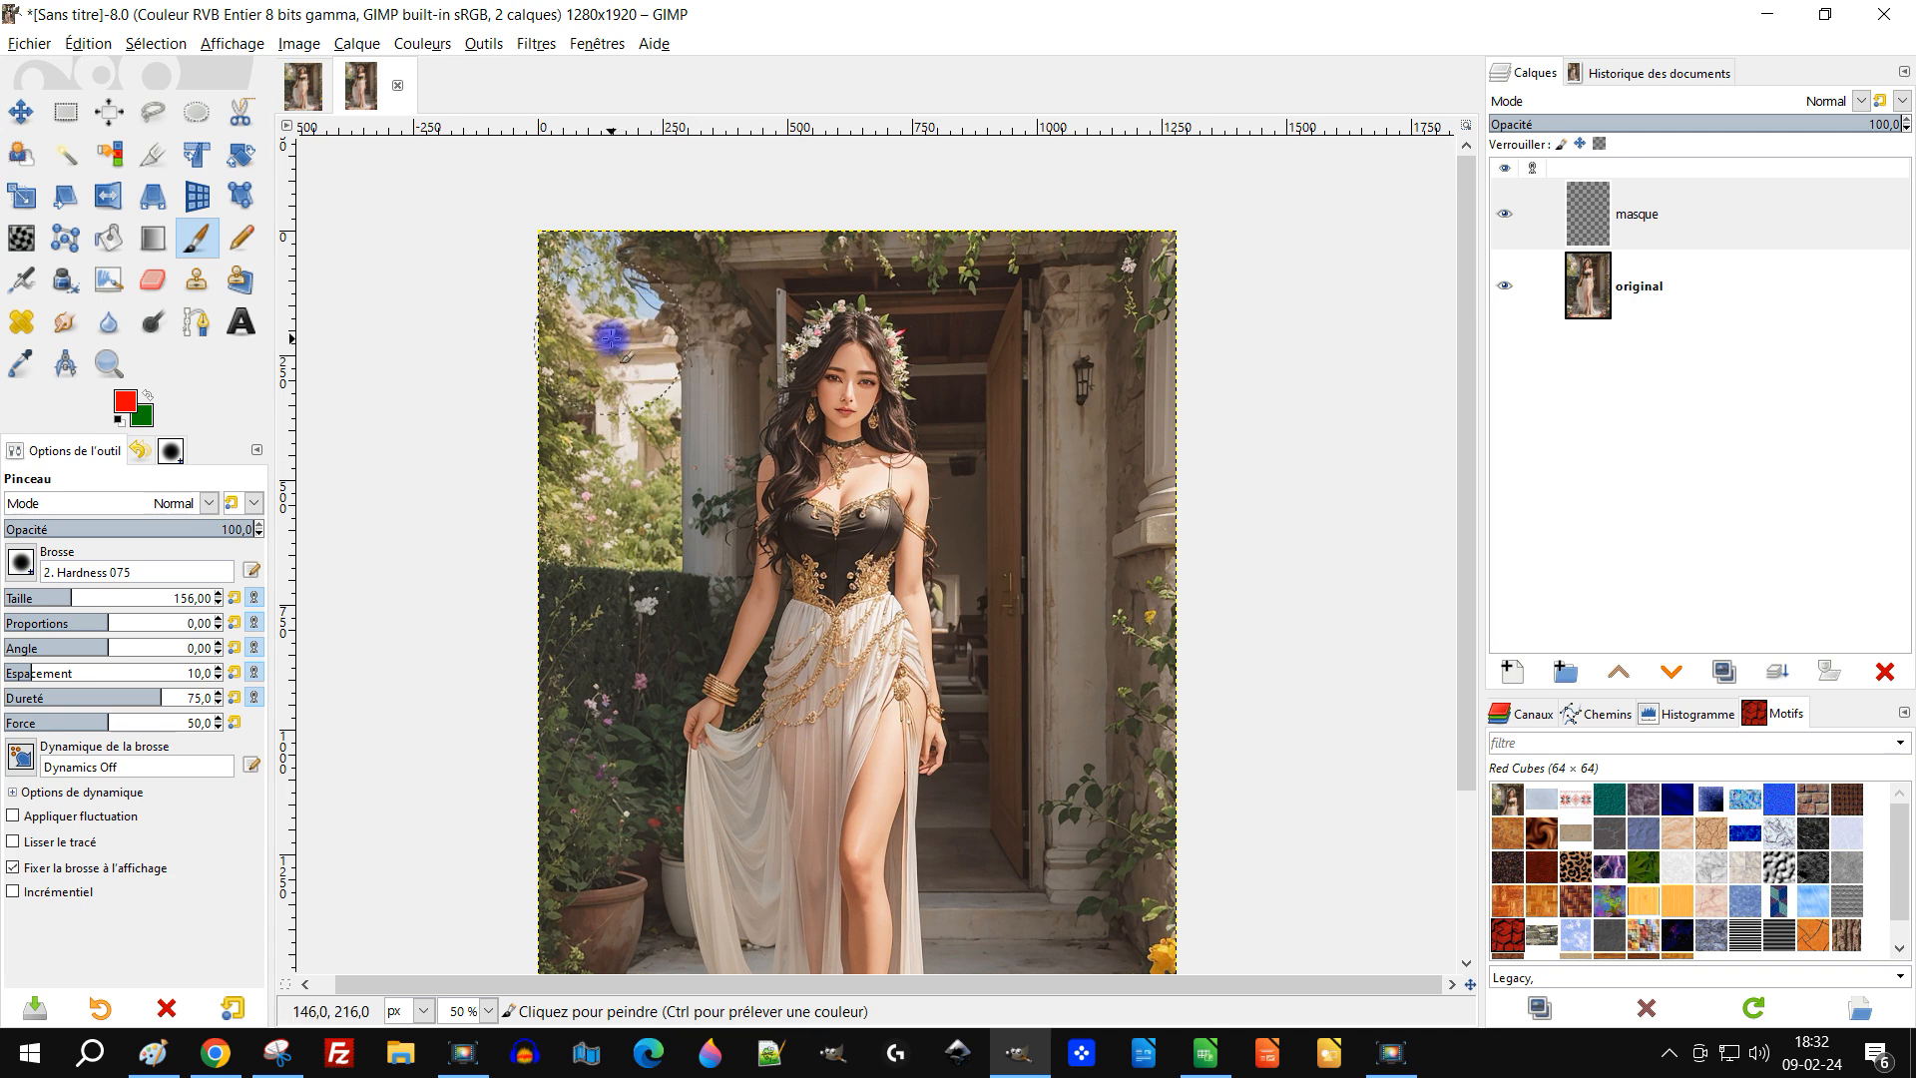
pyautogui.scroll(-4, 640, 388)
pyautogui.scroll(6, 642, 369)
pyautogui.scroll(-2, 646, 374)
pyautogui.moveTo(751, 405); pyautogui.dragTo(793, 397)
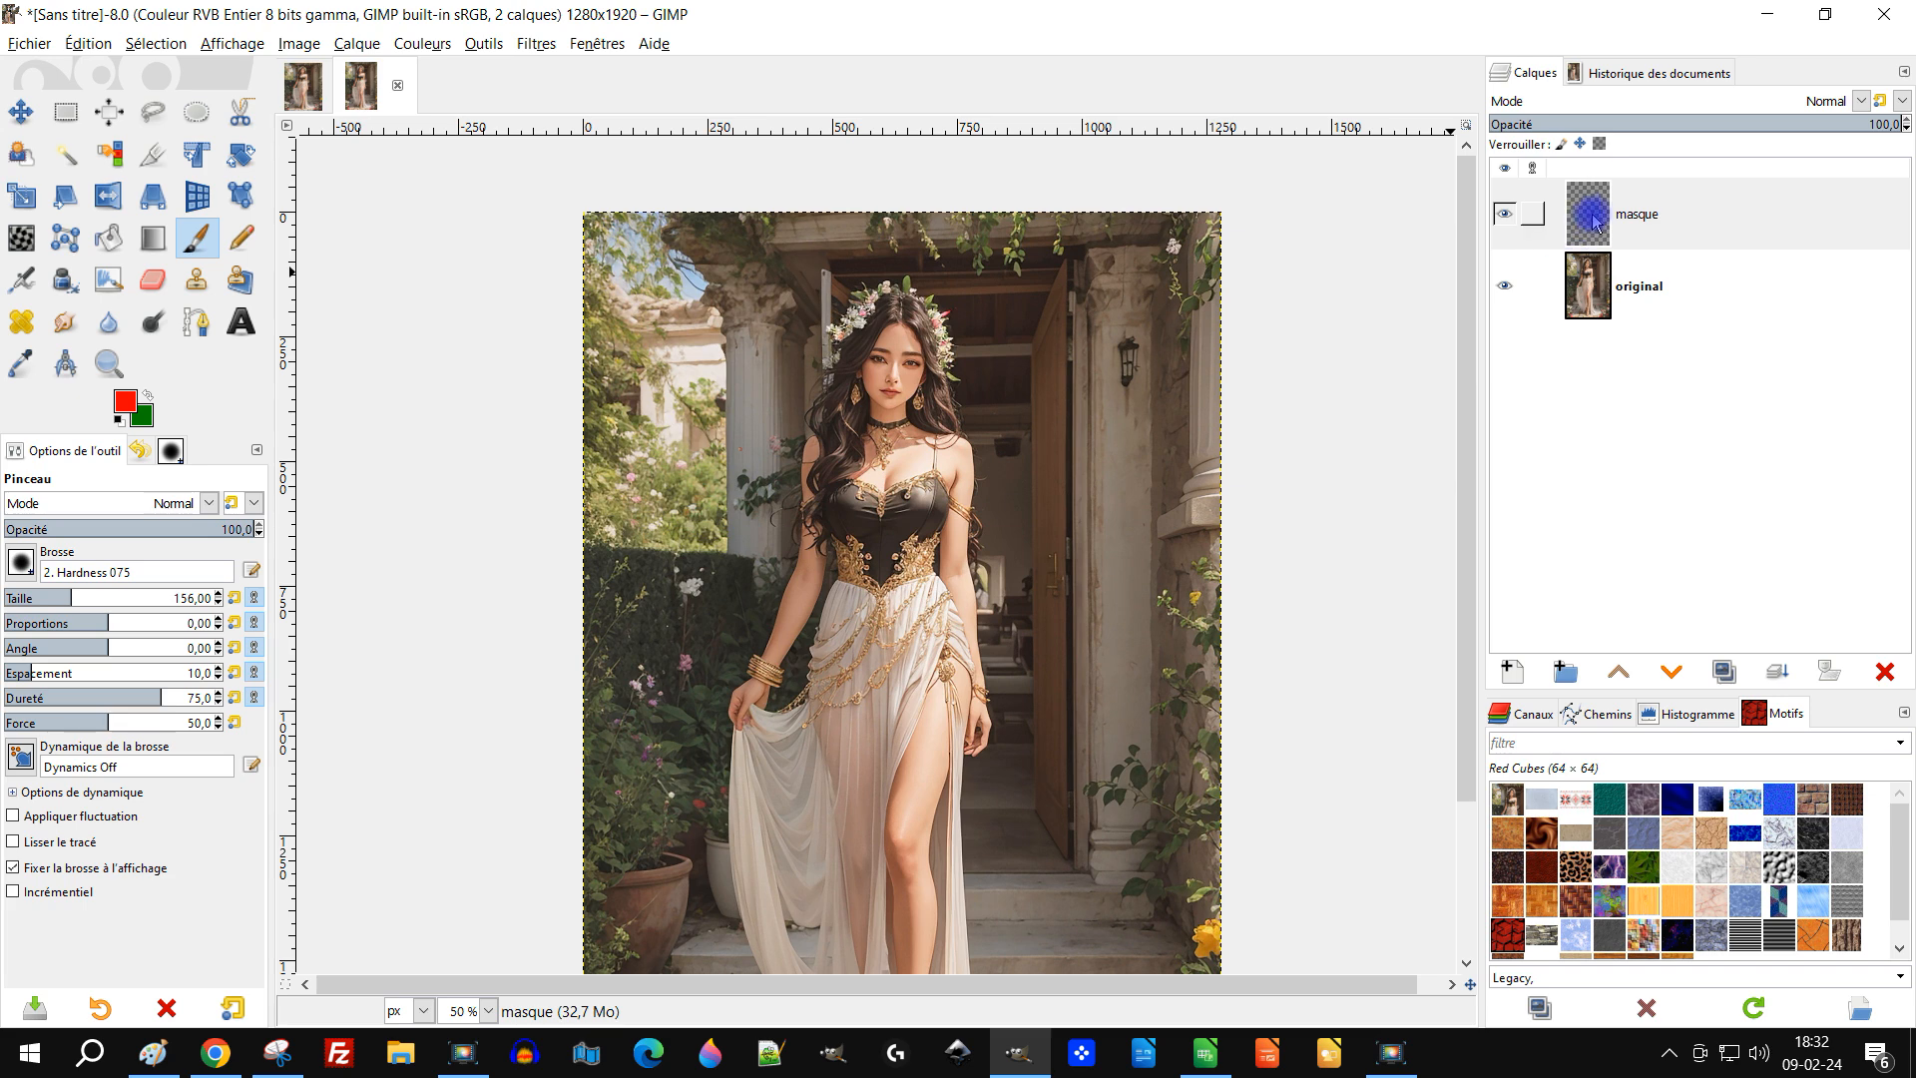
pyautogui.doubleClick(1637, 215)
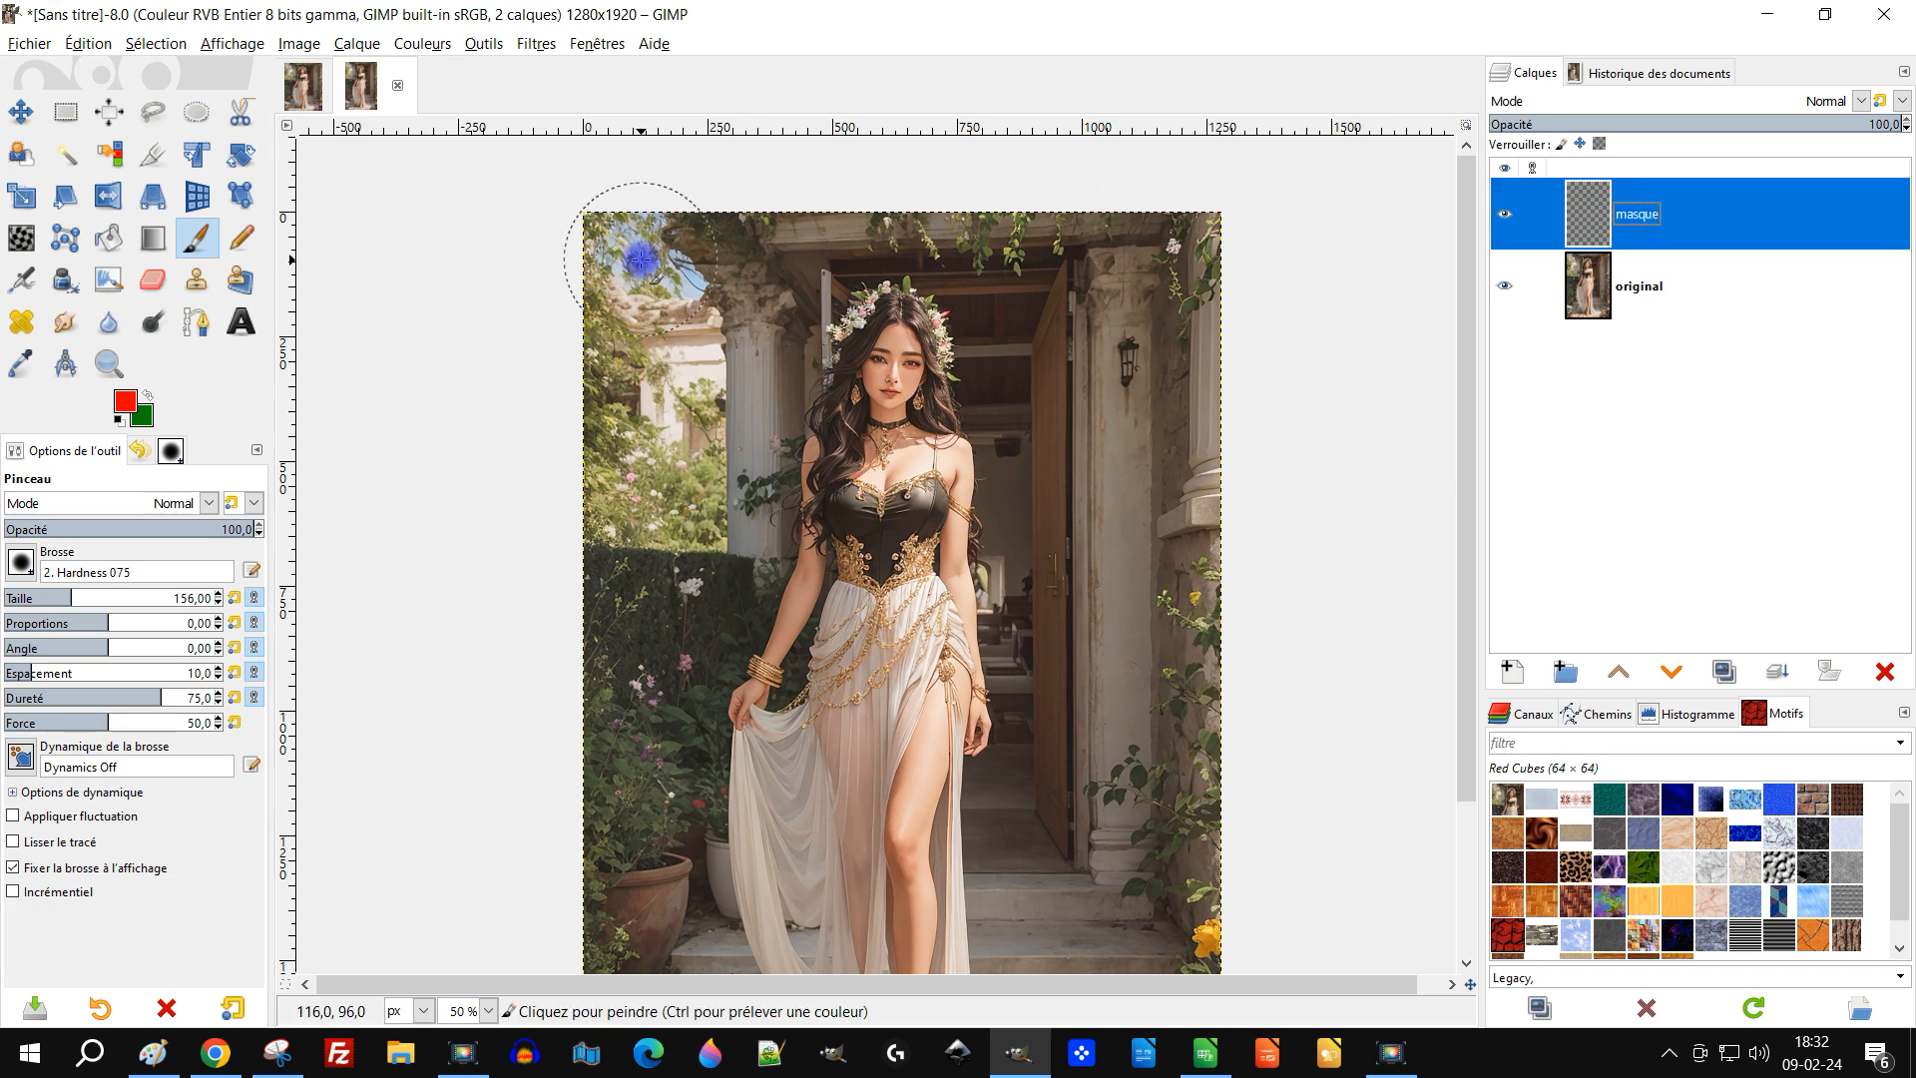
pyautogui.moveTo(629, 245)
pyautogui.mouseDown()
pyautogui.moveTo(611, 280)
pyautogui.moveTo(703, 250)
pyautogui.moveTo(584, 682)
pyautogui.moveTo(603, 938)
pyautogui.moveTo(642, 556)
pyautogui.moveTo(750, 224)
pyautogui.moveTo(757, 372)
pyautogui.mouseUp()
pyautogui.scroll(-5, 856, 313)
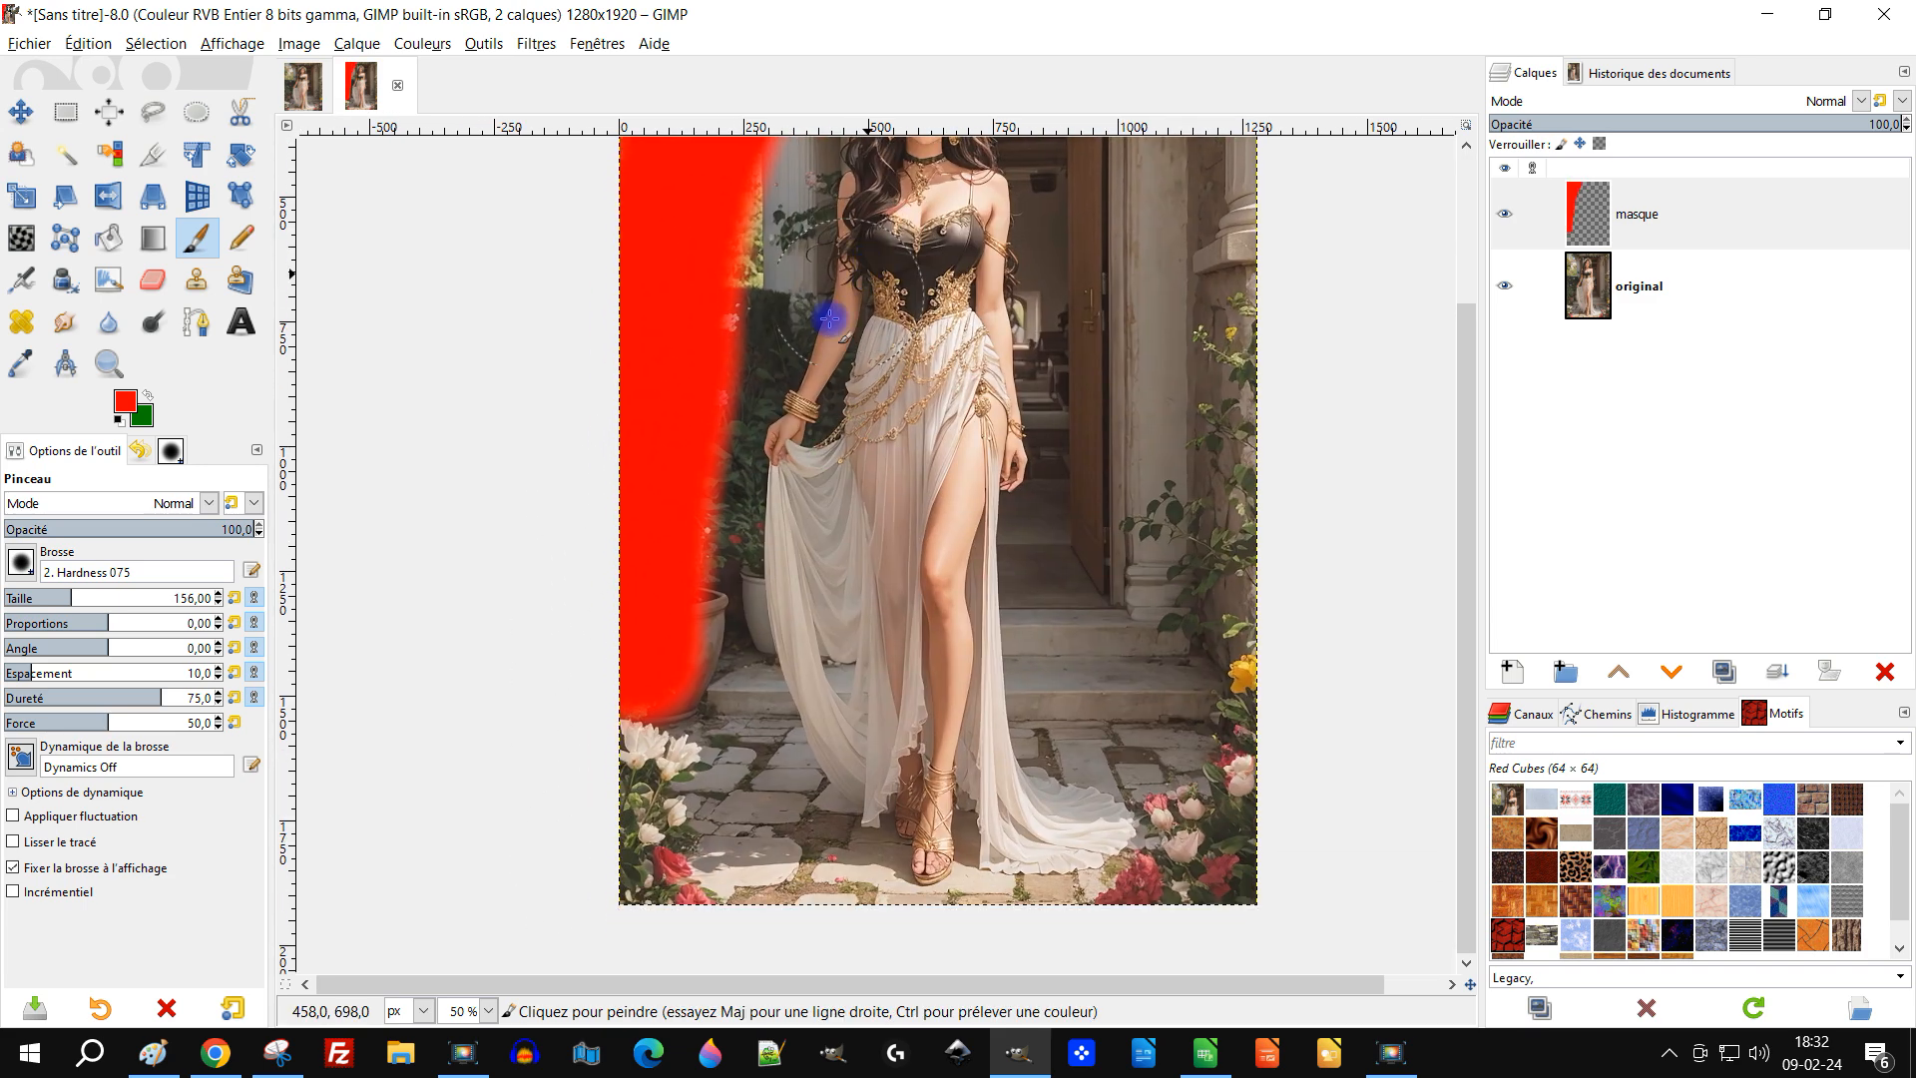
pyautogui.moveTo(601, 646)
pyautogui.mouseDown()
pyautogui.moveTo(657, 930)
pyautogui.moveTo(673, 696)
pyautogui.moveTo(769, 890)
pyautogui.moveTo(680, 636)
pyautogui.moveTo(666, 396)
pyautogui.mouseUp()
pyautogui.moveTo(715, 290)
pyautogui.mouseDown()
pyautogui.moveTo(743, 262)
pyautogui.moveTo(761, 172)
pyautogui.moveTo(675, 439)
pyautogui.mouseUp()
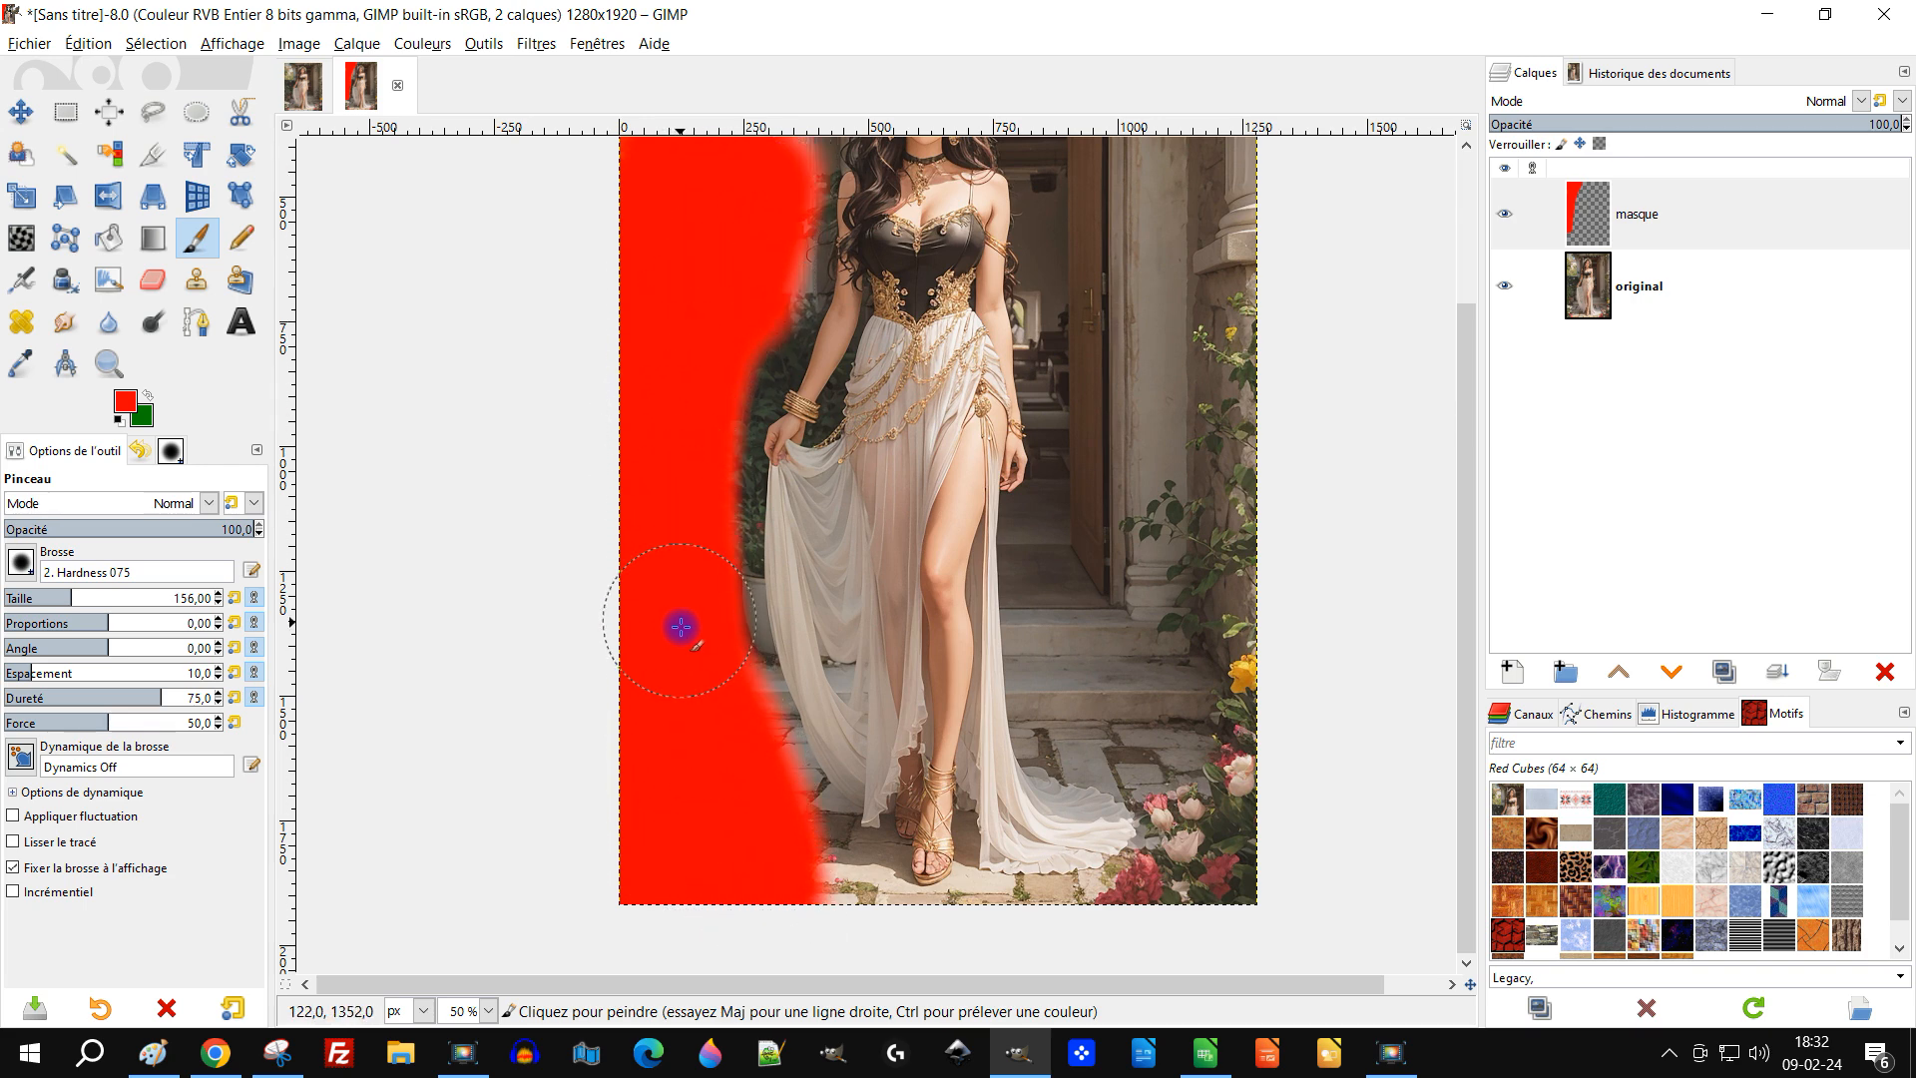
# Step: Paint the remaining background red on the "masque" layer around the woman's head, along the image's right side and below her feet
pyautogui.moveTo(735, 797)
pyautogui.mouseDown()
pyautogui.moveTo(786, 924)
pyautogui.moveTo(867, 953)
pyautogui.moveTo(1165, 918)
pyautogui.moveTo(1244, 853)
pyautogui.moveTo(1280, 644)
pyautogui.moveTo(1214, 832)
pyautogui.moveTo(1246, 631)
pyautogui.moveTo(1248, 261)
pyautogui.mouseUp()
pyautogui.moveTo(1248, 389)
pyautogui.mouseDown()
pyautogui.moveTo(1157, 555)
pyautogui.moveTo(1091, 589)
pyautogui.moveTo(1134, 390)
pyautogui.moveTo(1163, 406)
pyautogui.moveTo(1095, 625)
pyautogui.moveTo(1018, 380)
pyautogui.moveTo(988, 390)
pyautogui.moveTo(872, 316)
pyautogui.moveTo(698, 309)
pyautogui.moveTo(941, 309)
pyautogui.moveTo(975, 612)
pyautogui.moveTo(1034, 856)
pyautogui.moveTo(976, 838)
pyautogui.moveTo(941, 732)
pyautogui.moveTo(924, 448)
pyautogui.mouseUp()
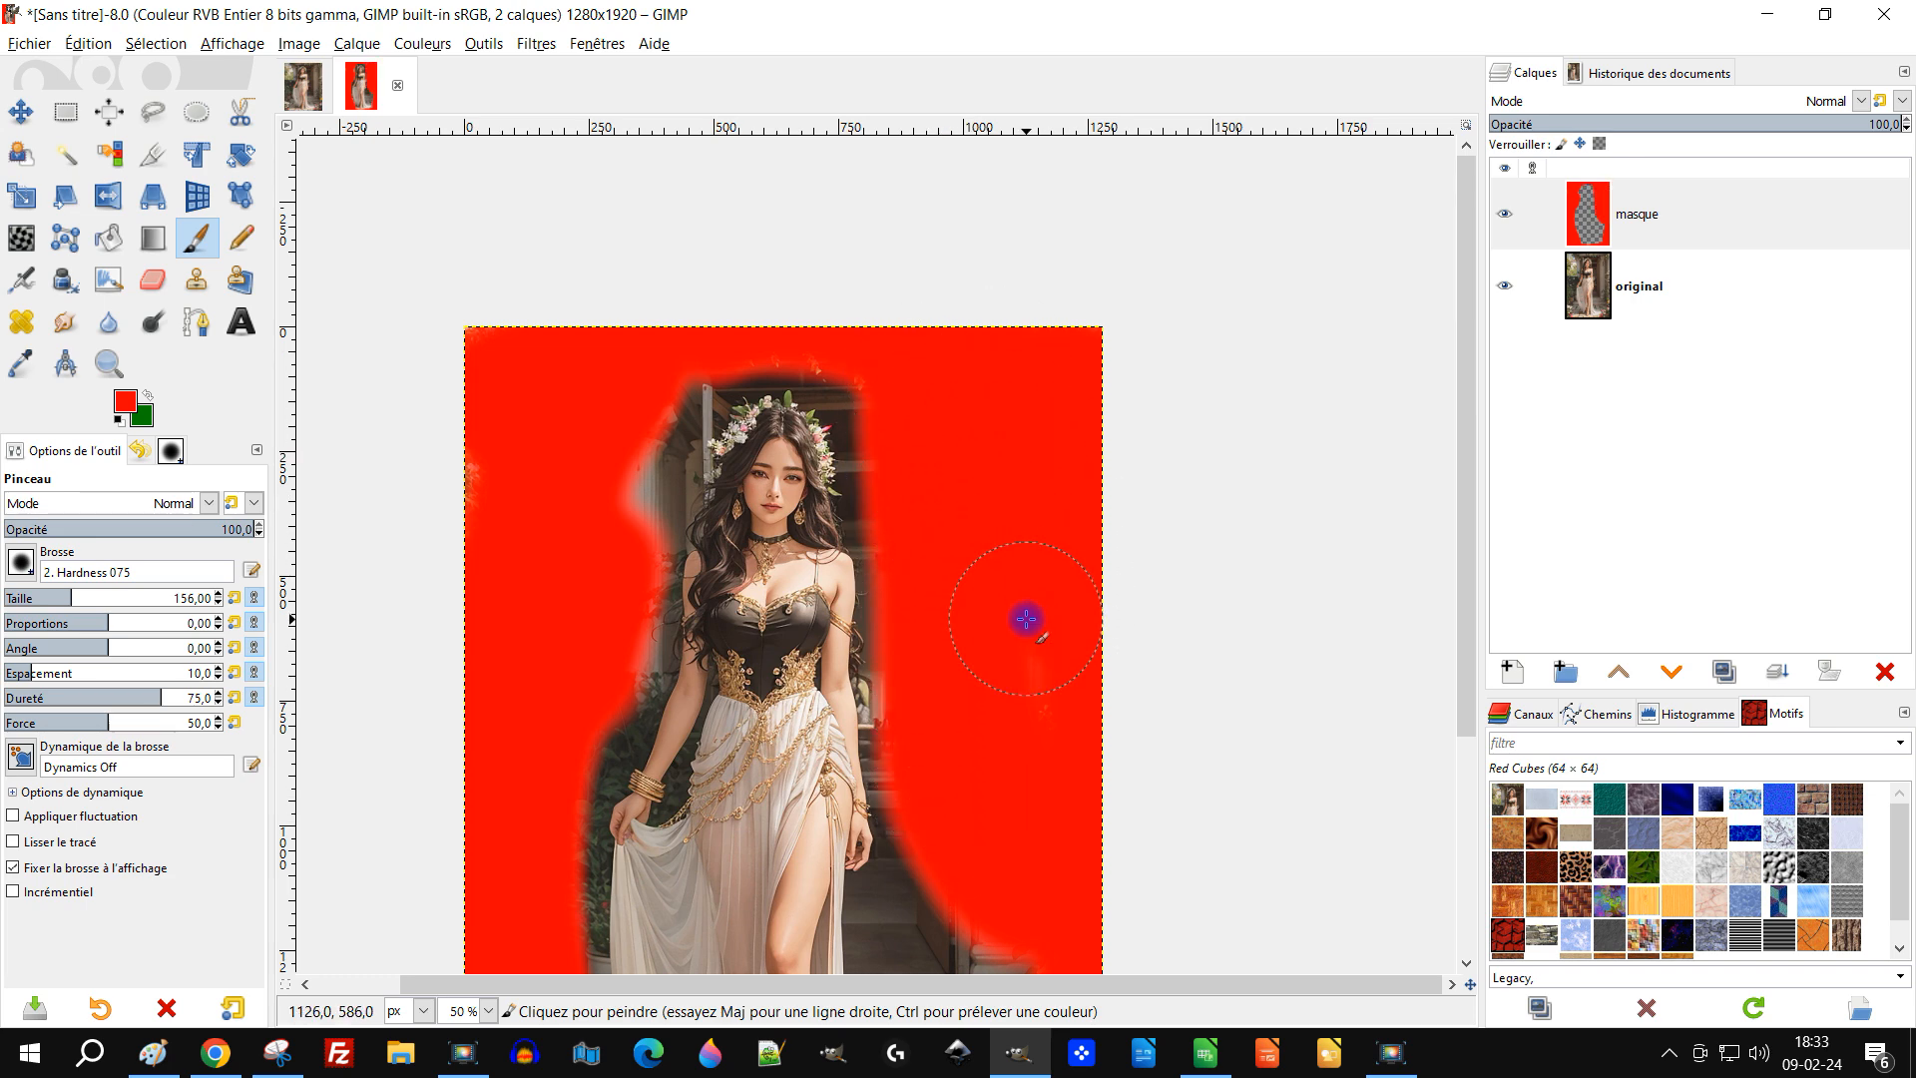
pyautogui.keyDown('ctrl'); pyautogui.scroll(2, 1026, 619); pyautogui.keyUp('ctrl')
pyautogui.scroll(-5, 1025, 761)
pyautogui.moveTo(927, 260)
pyautogui.mouseDown()
pyautogui.moveTo(902, 688)
pyautogui.moveTo(1155, 522)
pyautogui.moveTo(1048, 602)
pyautogui.moveTo(1103, 535)
pyautogui.moveTo(1039, 642)
pyautogui.moveTo(1078, 738)
pyautogui.mouseUp()
pyautogui.keyDown('ctrl'); pyautogui.scroll(-2, 1148, 721); pyautogui.keyUp('ctrl')
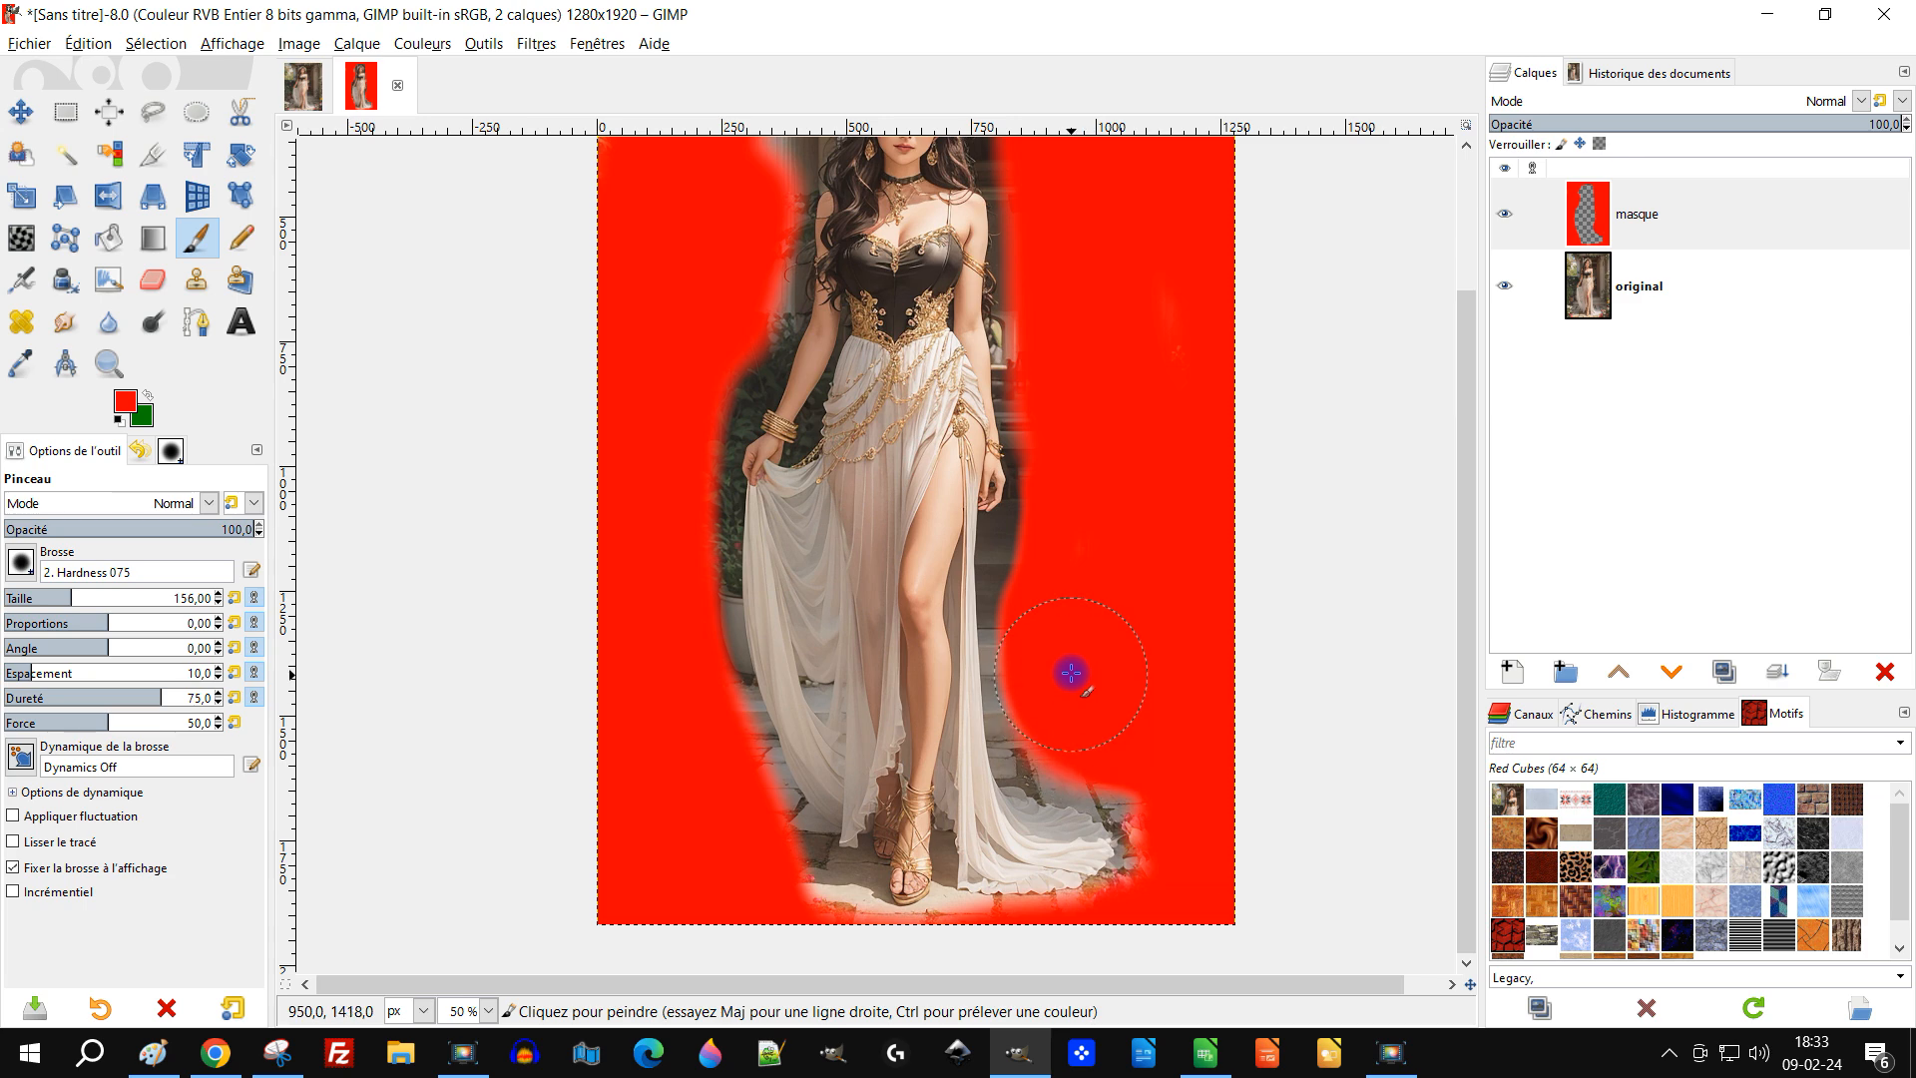
# Step: Extend the red closer to the woman's silhouette beside her hand and leg on the right and beside her hair on the left
pyautogui.keyDown('ctrl'); pyautogui.scroll(3, 1067, 550); pyautogui.keyUp('ctrl')
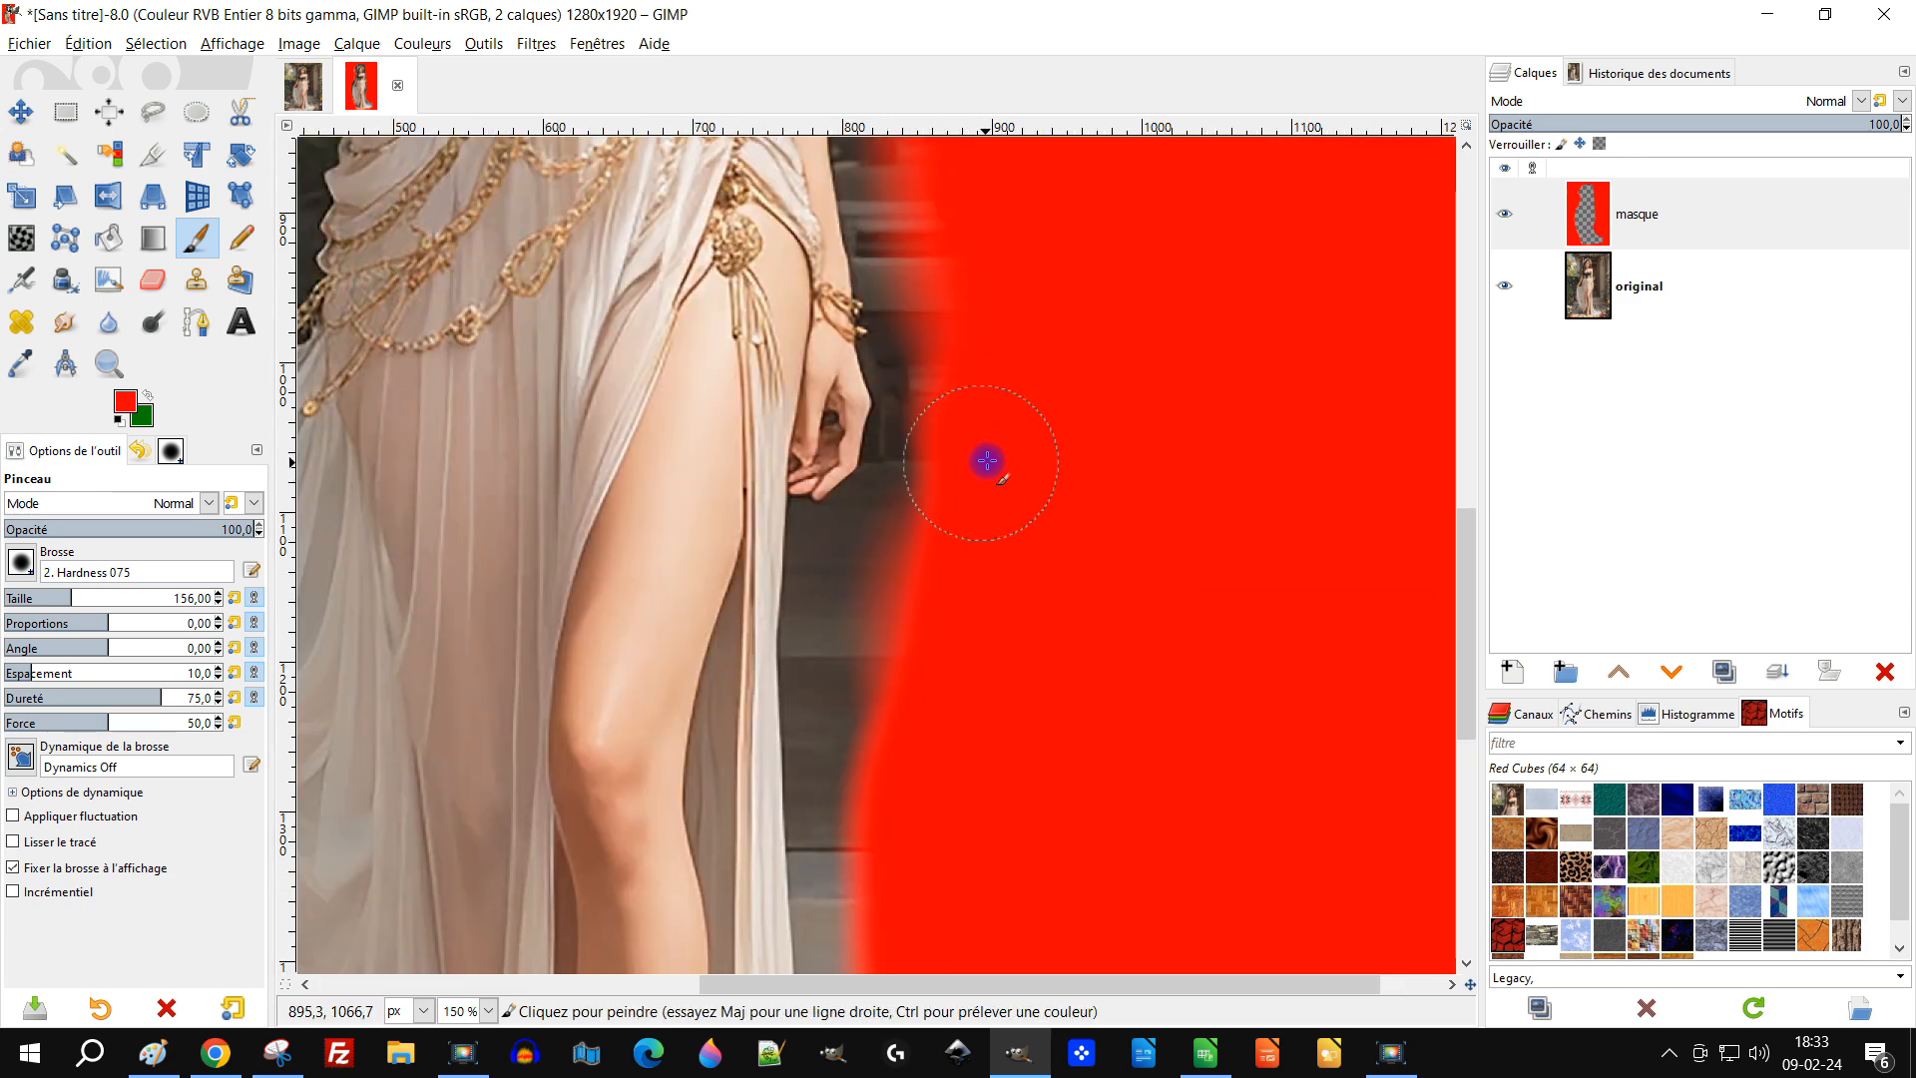
pyautogui.moveTo(988, 454)
pyautogui.mouseDown()
pyautogui.moveTo(890, 591)
pyautogui.moveTo(867, 742)
pyautogui.moveTo(919, 670)
pyautogui.mouseUp()
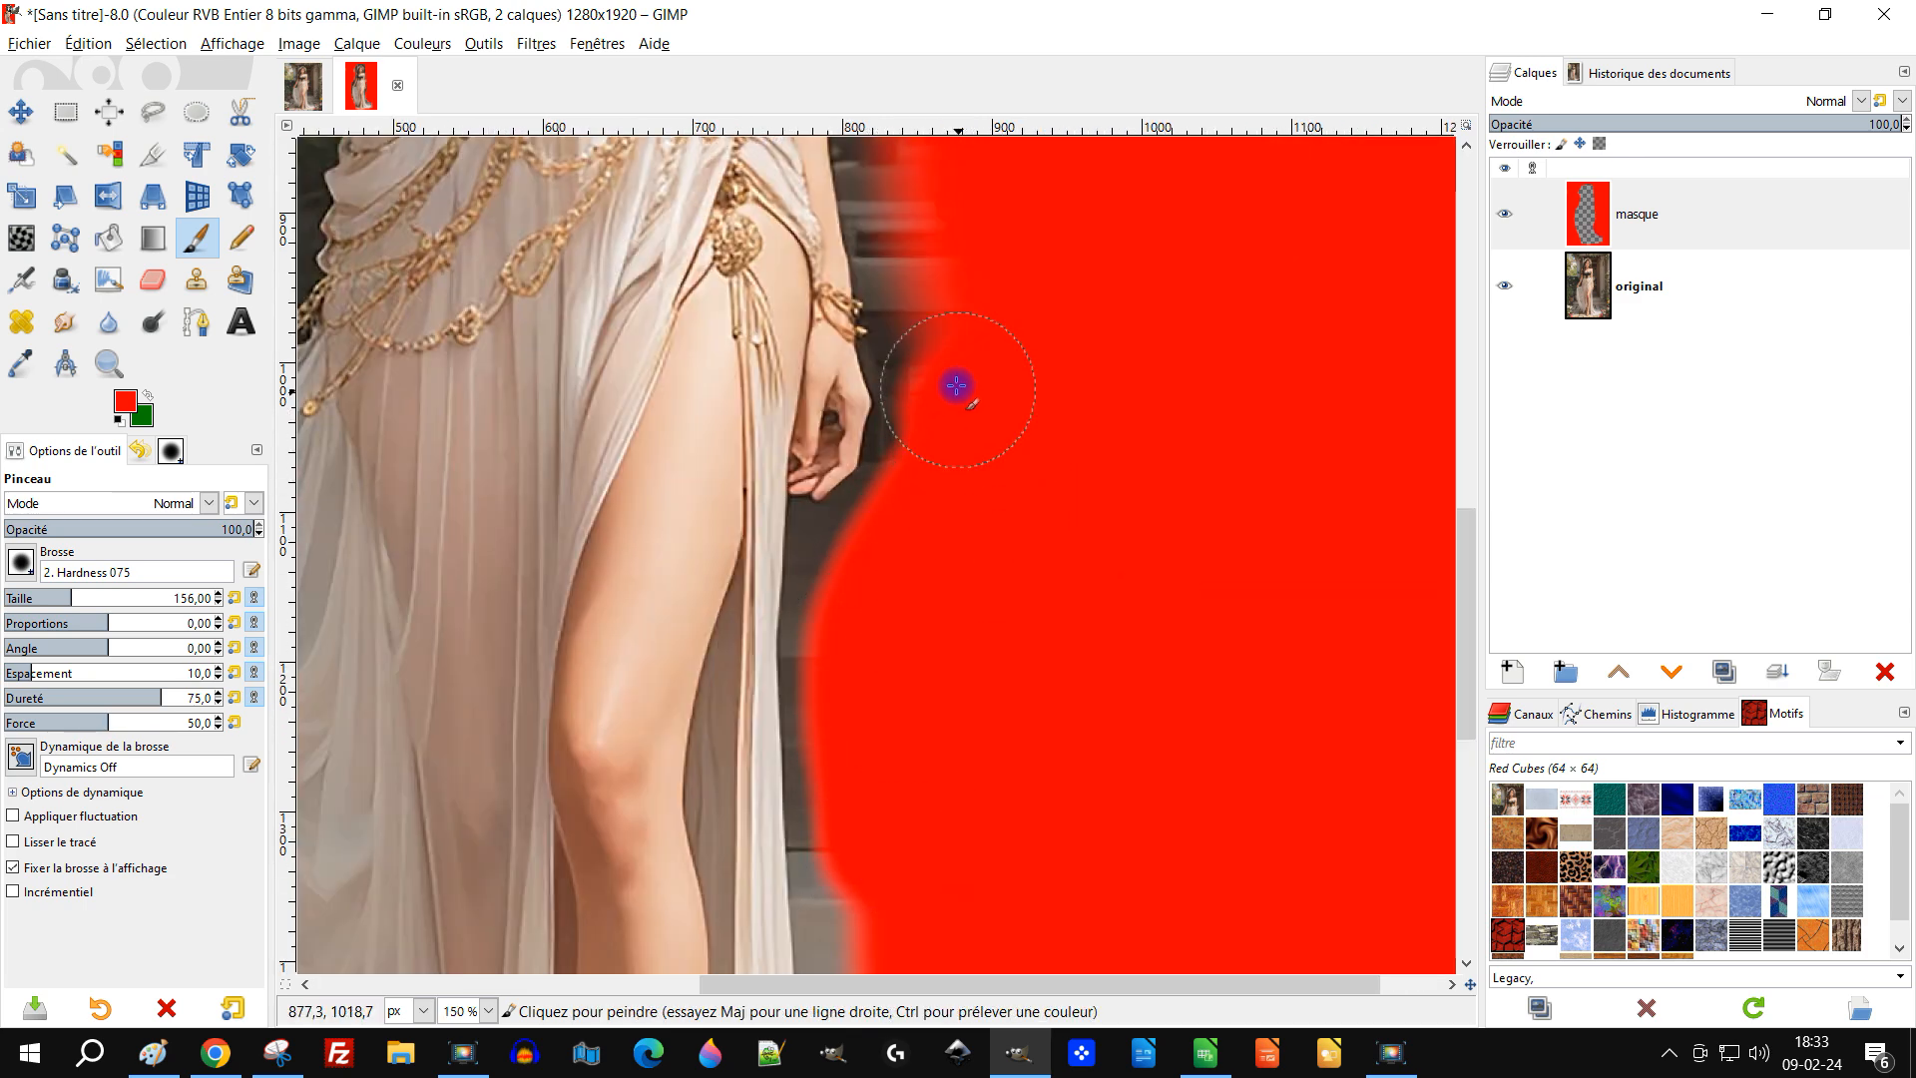
pyautogui.moveTo(963, 405); pyautogui.dragTo(941, 257)
pyautogui.keyDown('ctrl'); pyautogui.scroll(-5, 1121, 333); pyautogui.keyUp('ctrl')
pyautogui.keyDown('ctrl'); pyautogui.scroll(3, 981, 269); pyautogui.keyUp('ctrl')
pyautogui.moveTo(796, 535); pyautogui.dragTo(877, 356)
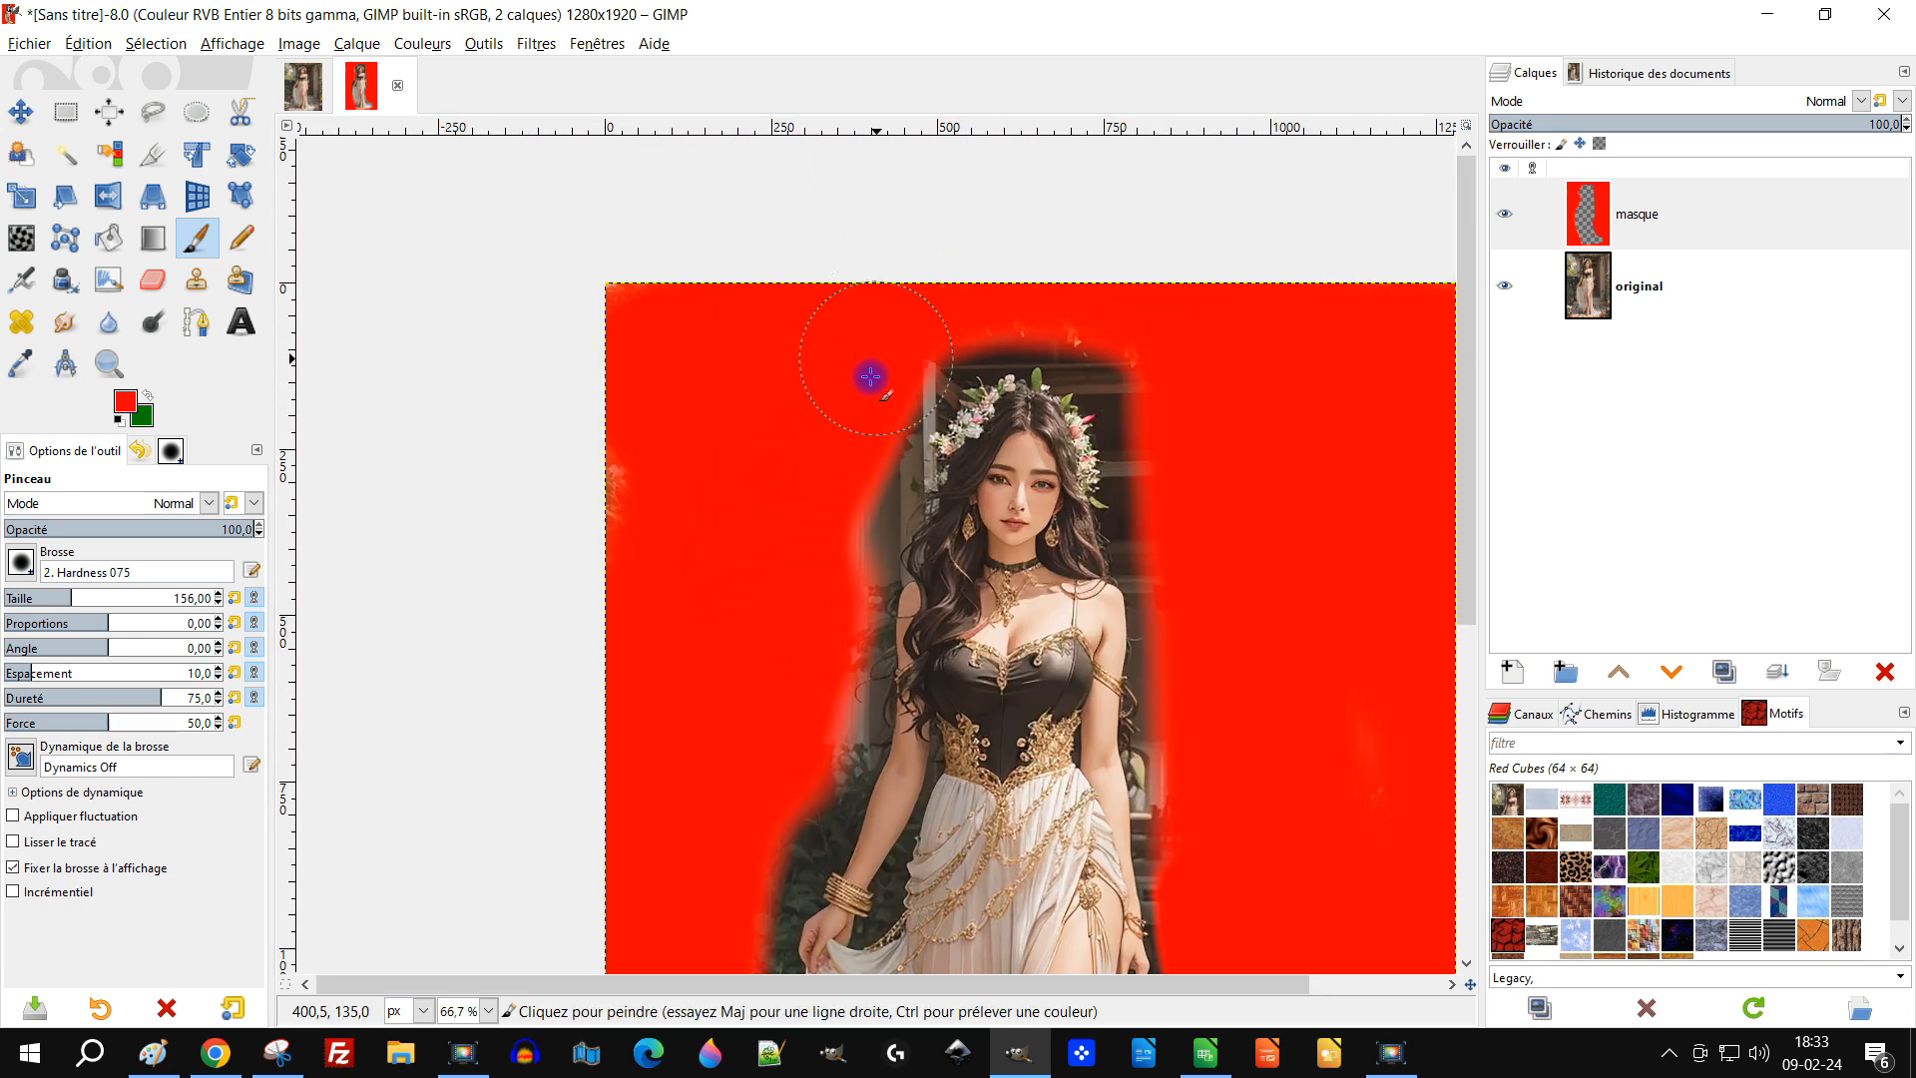
pyautogui.keyDown('ctrl'); pyautogui.scroll(-2, 1018, 526); pyautogui.keyUp('ctrl')
pyautogui.scroll(-3, 1016, 529)
pyautogui.moveTo(1020, 535); pyautogui.dragTo(834, 642)
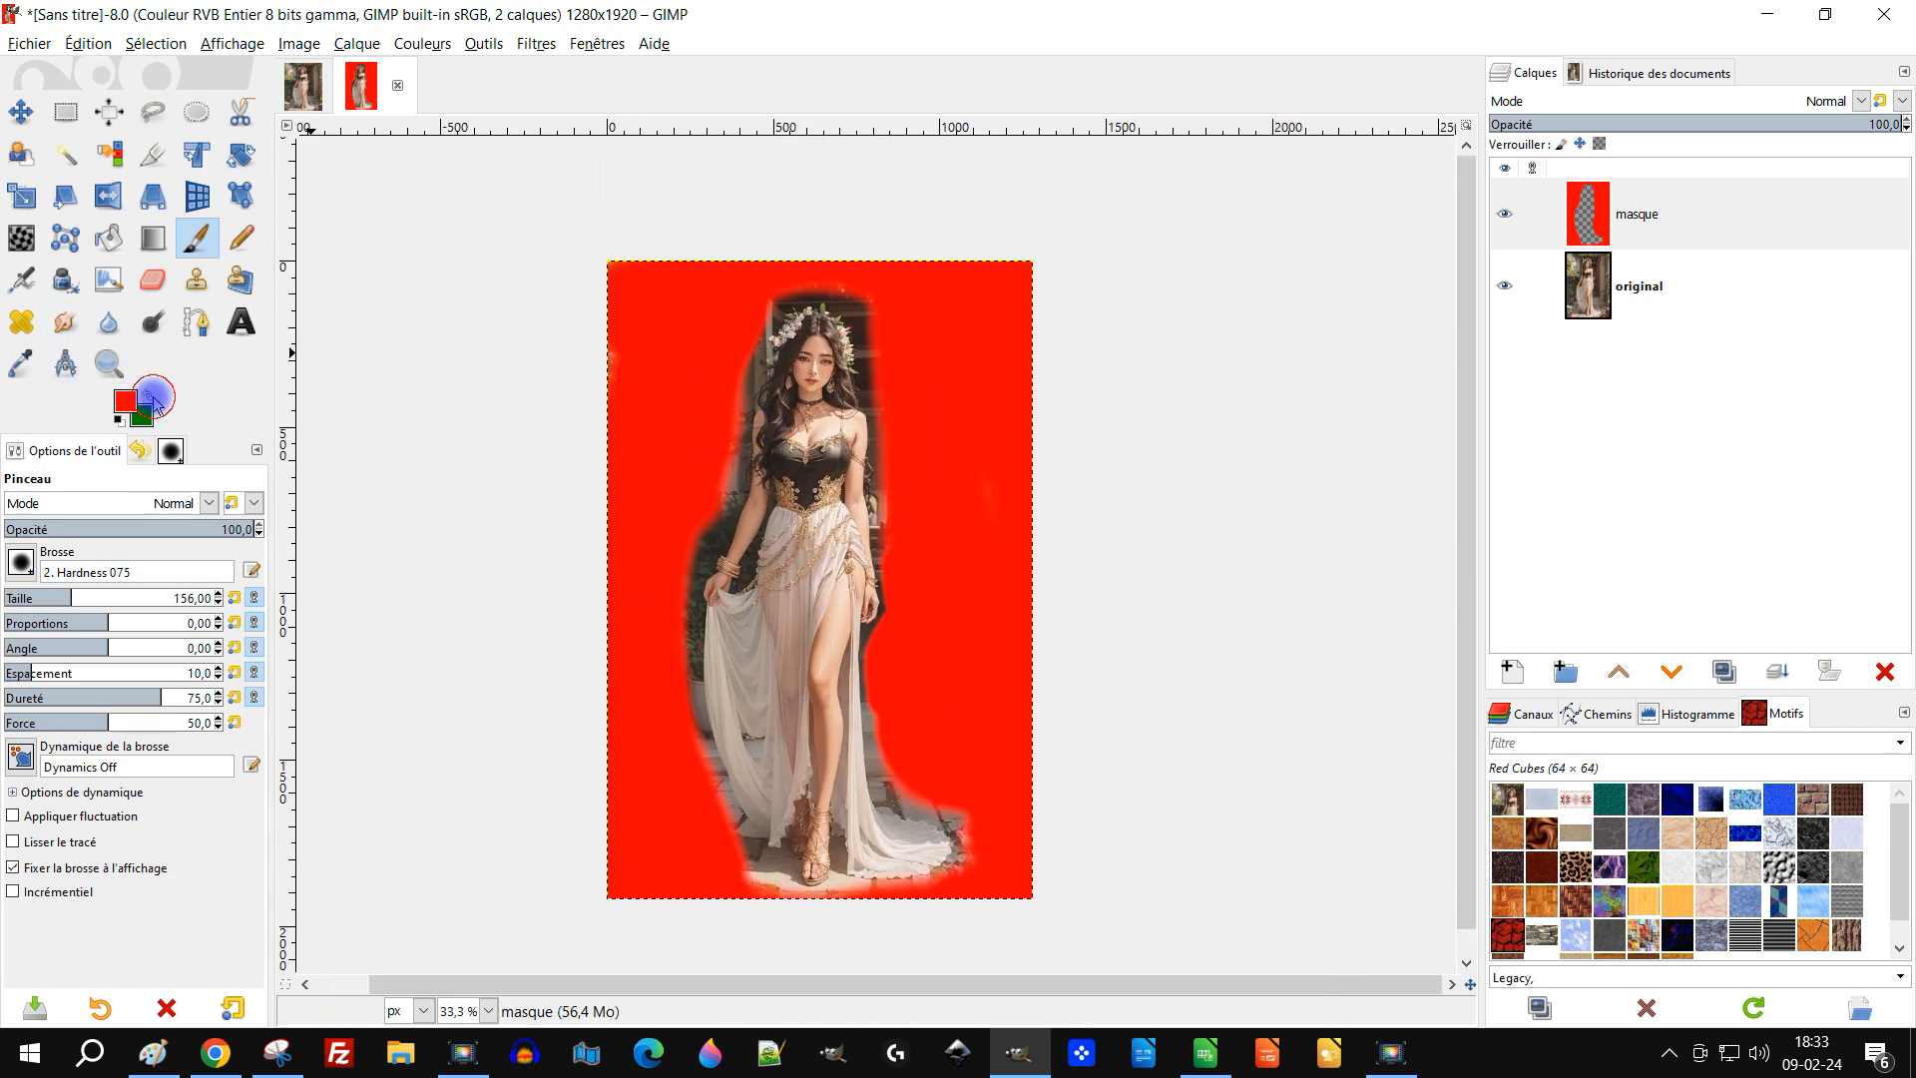
# Step: Swap the foreground and background colours, and paint the woman's head, hair, shoulders and chest green on the "masque" layer
pyautogui.keyDown('ctrl'); pyautogui.scroll(4, 856, 359); pyautogui.keyUp('ctrl')
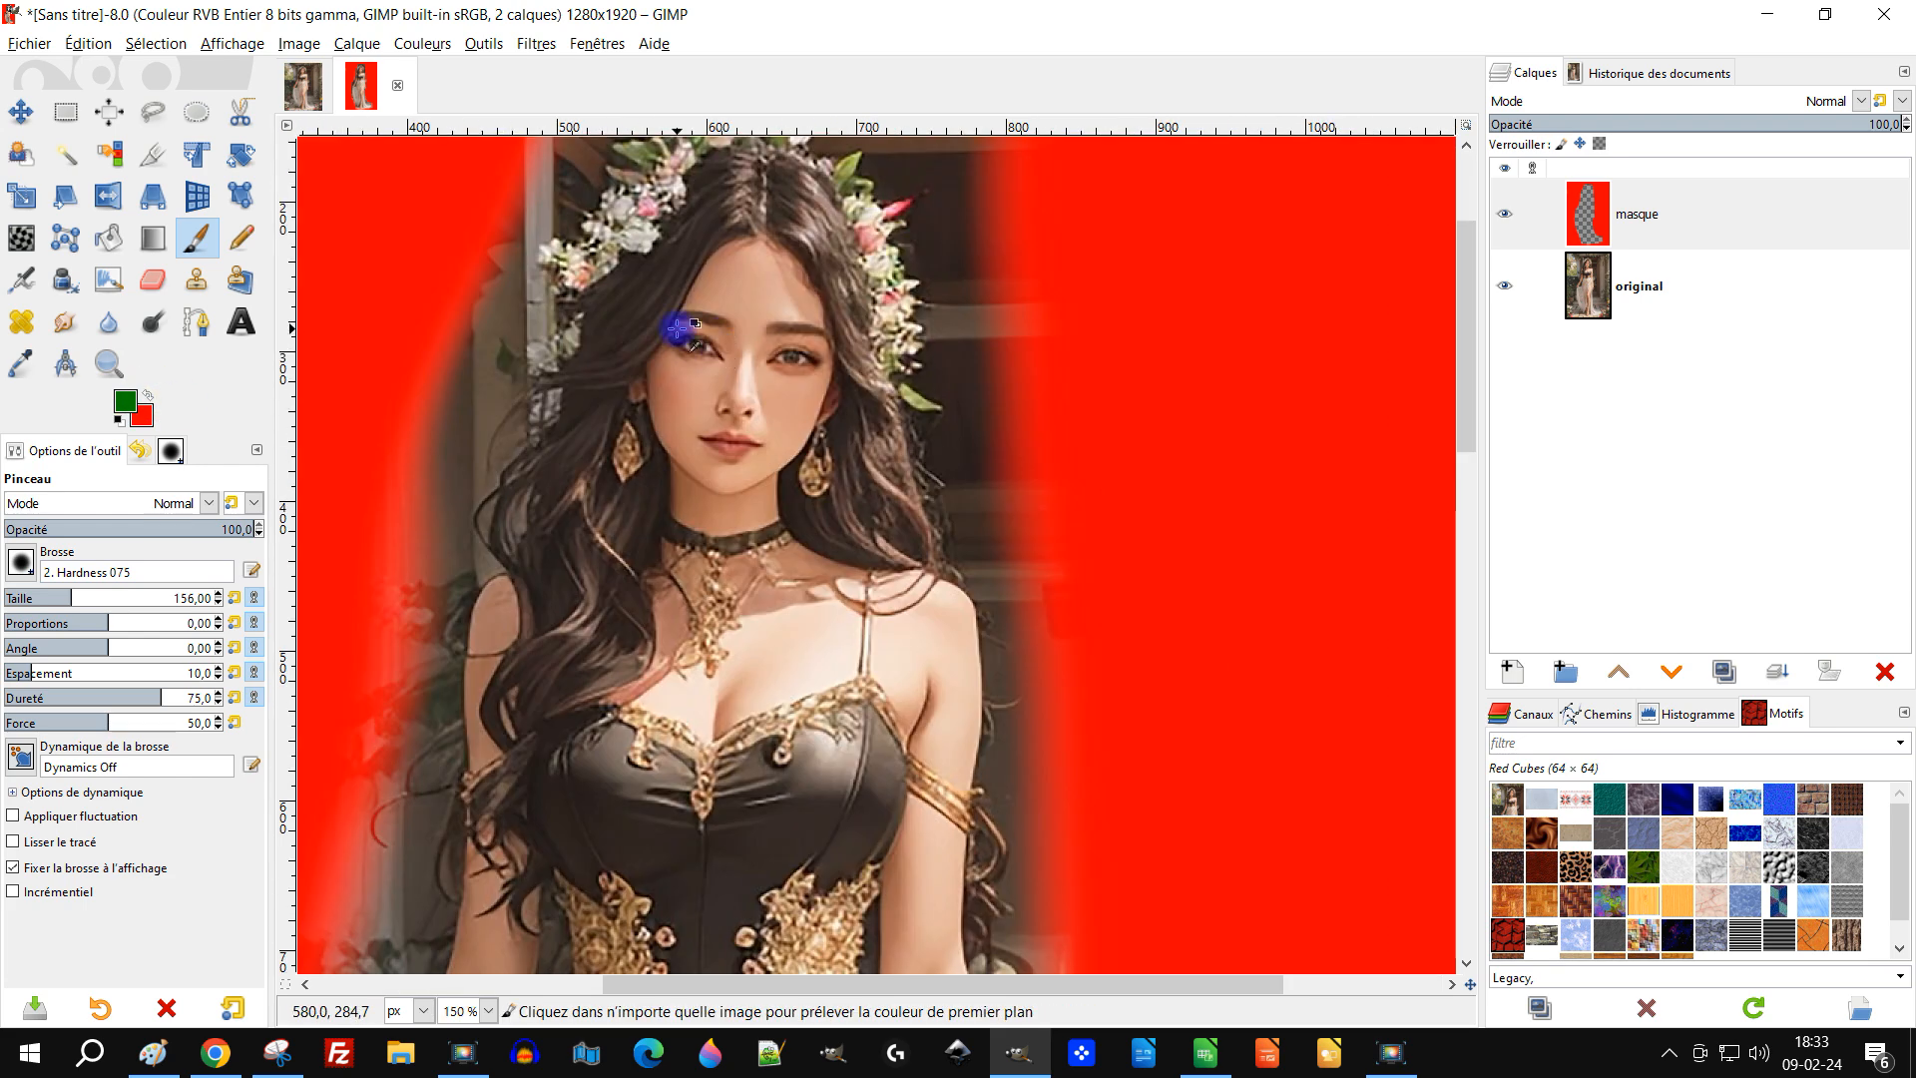
pyautogui.moveTo(769, 249)
pyautogui.mouseDown()
pyautogui.moveTo(717, 218)
pyautogui.moveTo(678, 242)
pyautogui.moveTo(614, 350)
pyautogui.moveTo(595, 314)
pyautogui.moveTo(563, 466)
pyautogui.moveTo(558, 671)
pyautogui.moveTo(645, 656)
pyautogui.moveTo(717, 329)
pyautogui.moveTo(677, 592)
pyautogui.moveTo(740, 533)
pyautogui.moveTo(700, 341)
pyautogui.moveTo(639, 581)
pyautogui.moveTo(799, 433)
pyautogui.moveTo(789, 240)
pyautogui.moveTo(857, 336)
pyautogui.moveTo(871, 435)
pyautogui.moveTo(854, 275)
pyautogui.moveTo(778, 225)
pyautogui.moveTo(756, 233)
pyautogui.moveTo(851, 399)
pyautogui.moveTo(876, 497)
pyautogui.moveTo(879, 647)
pyautogui.moveTo(812, 562)
pyautogui.moveTo(776, 629)
pyautogui.moveTo(865, 572)
pyautogui.moveTo(907, 460)
pyautogui.moveTo(892, 590)
pyautogui.moveTo(928, 770)
pyautogui.moveTo(907, 812)
pyautogui.moveTo(906, 700)
pyautogui.moveTo(942, 699)
pyautogui.moveTo(944, 667)
pyautogui.moveTo(867, 668)
pyautogui.moveTo(754, 704)
pyautogui.moveTo(801, 788)
pyautogui.moveTo(682, 706)
pyautogui.moveTo(625, 775)
pyautogui.mouseUp()
pyautogui.moveTo(573, 706)
pyautogui.mouseDown()
pyautogui.moveTo(530, 745)
pyautogui.moveTo(676, 685)
pyautogui.mouseUp()
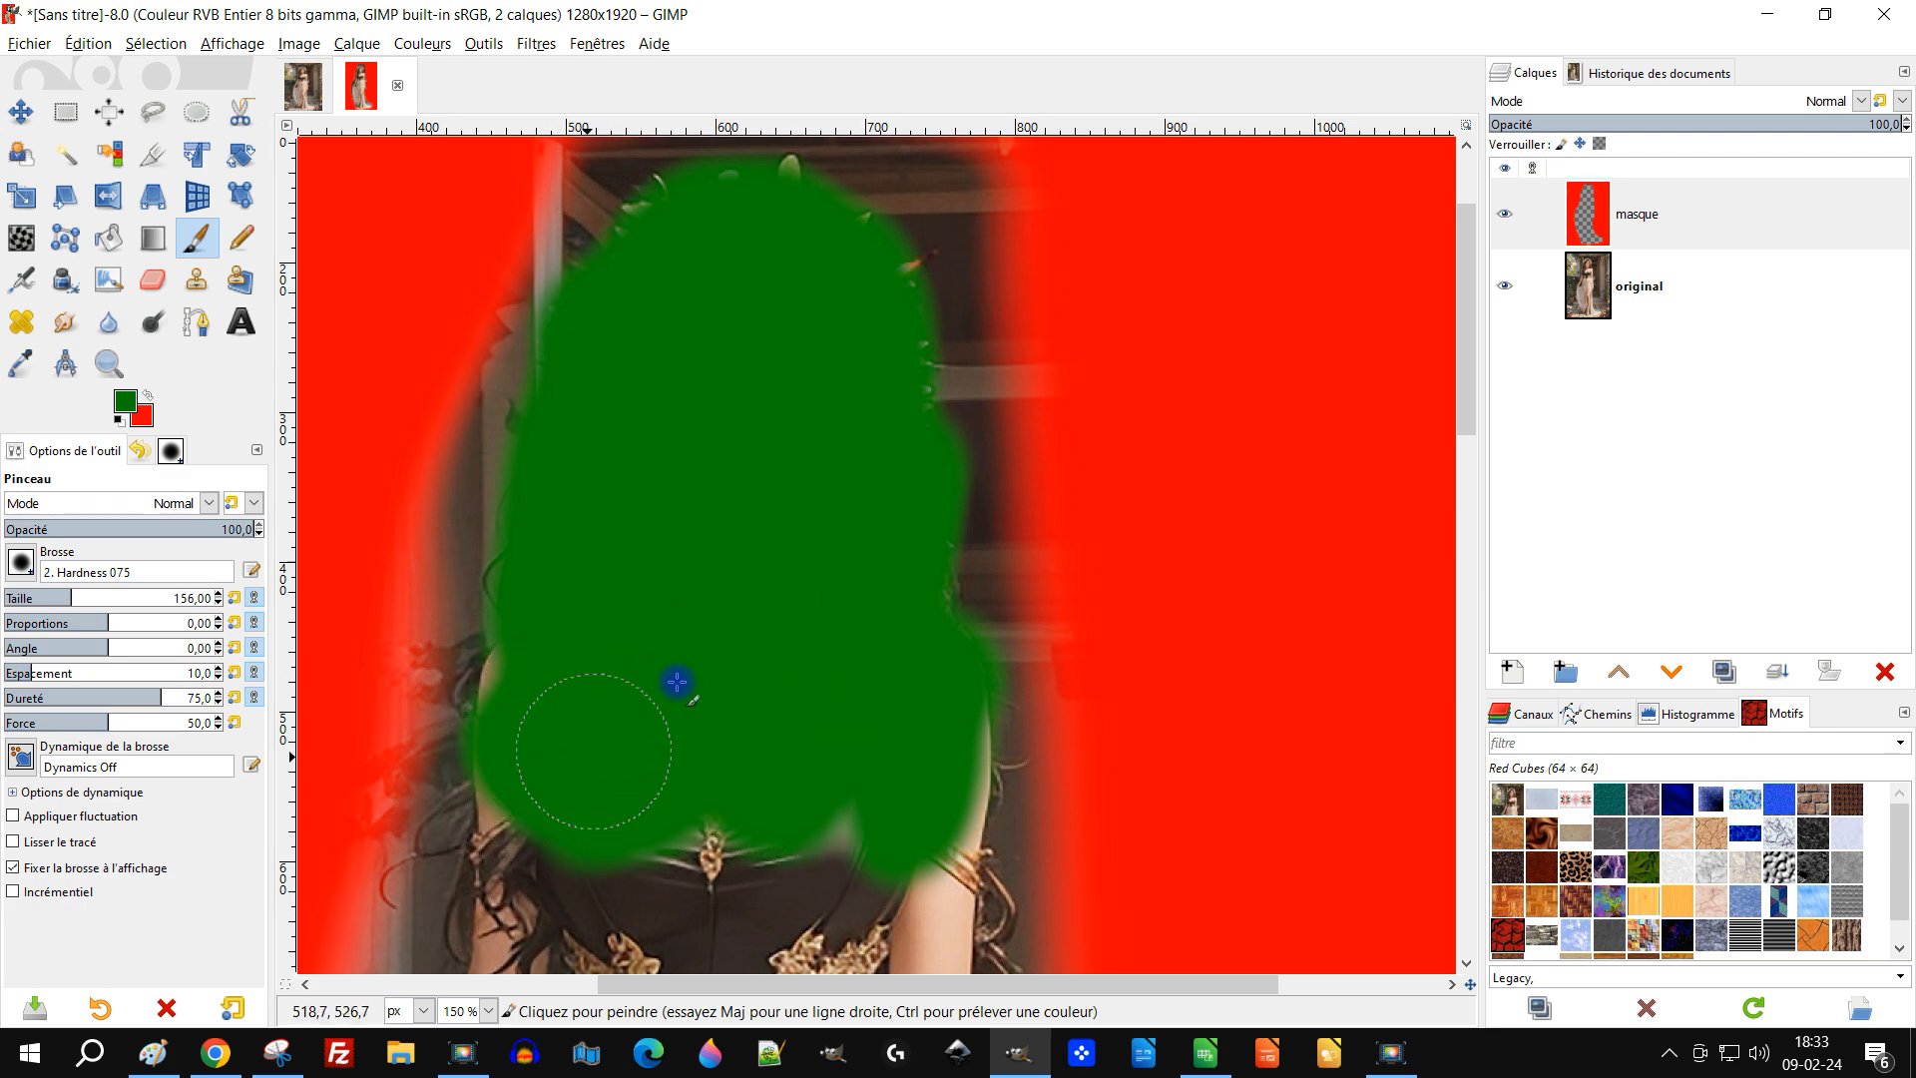
pyautogui.scroll(-2, 821, 586)
pyautogui.moveTo(822, 572)
pyautogui.mouseDown()
pyautogui.moveTo(779, 299)
pyautogui.moveTo(820, 243)
pyautogui.moveTo(880, 470)
pyautogui.mouseUp()
pyautogui.scroll(1, 792, 369)
pyautogui.moveTo(676, 311); pyautogui.dragTo(683, 408)
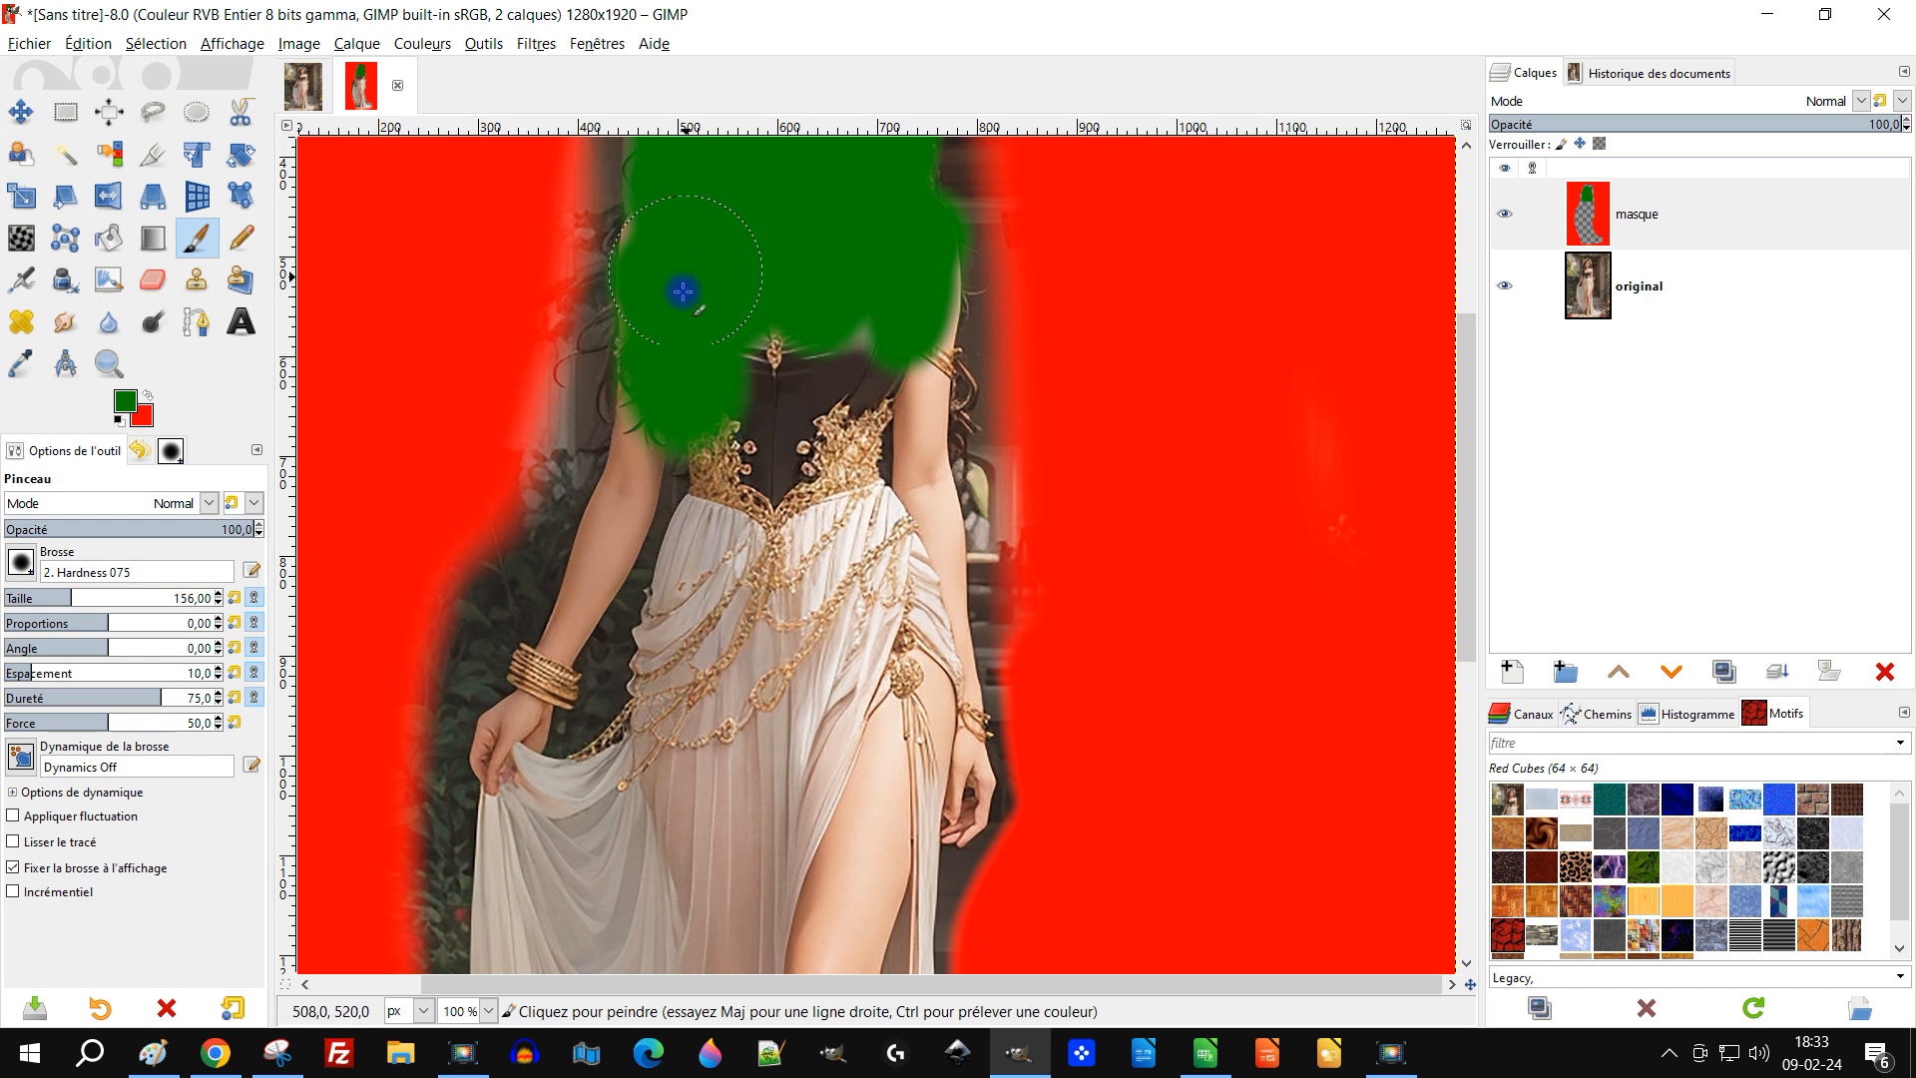
# Step: Cover the rest of the woman's body with green, including her arms, dress, train and feet
pyautogui.moveTo(669, 298)
pyautogui.mouseDown()
pyautogui.moveTo(658, 561)
pyautogui.moveTo(668, 465)
pyautogui.moveTo(581, 688)
pyautogui.moveTo(514, 767)
pyautogui.moveTo(677, 548)
pyautogui.moveTo(801, 325)
pyautogui.moveTo(720, 667)
pyautogui.moveTo(804, 538)
pyautogui.moveTo(840, 324)
pyautogui.moveTo(845, 578)
pyautogui.moveTo(867, 363)
pyautogui.moveTo(878, 438)
pyautogui.moveTo(903, 278)
pyautogui.moveTo(918, 730)
pyautogui.moveTo(888, 804)
pyautogui.moveTo(821, 610)
pyautogui.moveTo(792, 864)
pyautogui.moveTo(591, 264)
pyautogui.moveTo(697, 292)
pyautogui.moveTo(707, 511)
pyautogui.moveTo(741, 514)
pyautogui.moveTo(725, 342)
pyautogui.moveTo(621, 325)
pyautogui.moveTo(552, 437)
pyautogui.moveTo(546, 551)
pyautogui.moveTo(632, 652)
pyautogui.moveTo(611, 509)
pyautogui.moveTo(670, 674)
pyautogui.moveTo(764, 607)
pyautogui.moveTo(815, 515)
pyautogui.moveTo(838, 522)
pyautogui.moveTo(829, 611)
pyautogui.moveTo(865, 403)
pyautogui.moveTo(891, 418)
pyautogui.moveTo(936, 385)
pyautogui.moveTo(947, 285)
pyautogui.moveTo(954, 398)
pyautogui.moveTo(887, 435)
pyautogui.moveTo(846, 533)
pyautogui.moveTo(872, 481)
pyautogui.moveTo(890, 913)
pyautogui.moveTo(860, 738)
pyautogui.moveTo(863, 606)
pyautogui.moveTo(898, 493)
pyautogui.moveTo(920, 888)
pyautogui.moveTo(870, 517)
pyautogui.moveTo(992, 735)
pyautogui.moveTo(1007, 654)
pyautogui.moveTo(1193, 728)
pyautogui.moveTo(1201, 774)
pyautogui.moveTo(996, 786)
pyautogui.mouseUp()
pyautogui.moveTo(1159, 735)
pyautogui.mouseDown()
pyautogui.moveTo(1164, 686)
pyautogui.moveTo(1186, 729)
pyautogui.moveTo(1031, 757)
pyautogui.moveTo(912, 731)
pyautogui.moveTo(874, 657)
pyautogui.moveTo(847, 810)
pyautogui.moveTo(847, 703)
pyautogui.moveTo(792, 640)
pyautogui.moveTo(791, 685)
pyautogui.moveTo(793, 667)
pyautogui.moveTo(649, 668)
pyautogui.moveTo(792, 623)
pyautogui.moveTo(778, 534)
pyautogui.moveTo(807, 617)
pyautogui.moveTo(838, 326)
pyautogui.moveTo(749, 566)
pyautogui.moveTo(731, 348)
pyautogui.moveTo(742, 470)
pyautogui.moveTo(710, 583)
pyautogui.moveTo(586, 428)
pyautogui.moveTo(570, 278)
pyautogui.mouseUp()
pyautogui.moveTo(876, 243)
pyautogui.mouseDown()
pyautogui.moveTo(970, 607)
pyautogui.moveTo(976, 765)
pyautogui.mouseUp()
pyautogui.moveTo(679, 701)
pyautogui.mouseDown()
pyautogui.moveTo(641, 556)
pyautogui.moveTo(685, 419)
pyautogui.mouseUp()
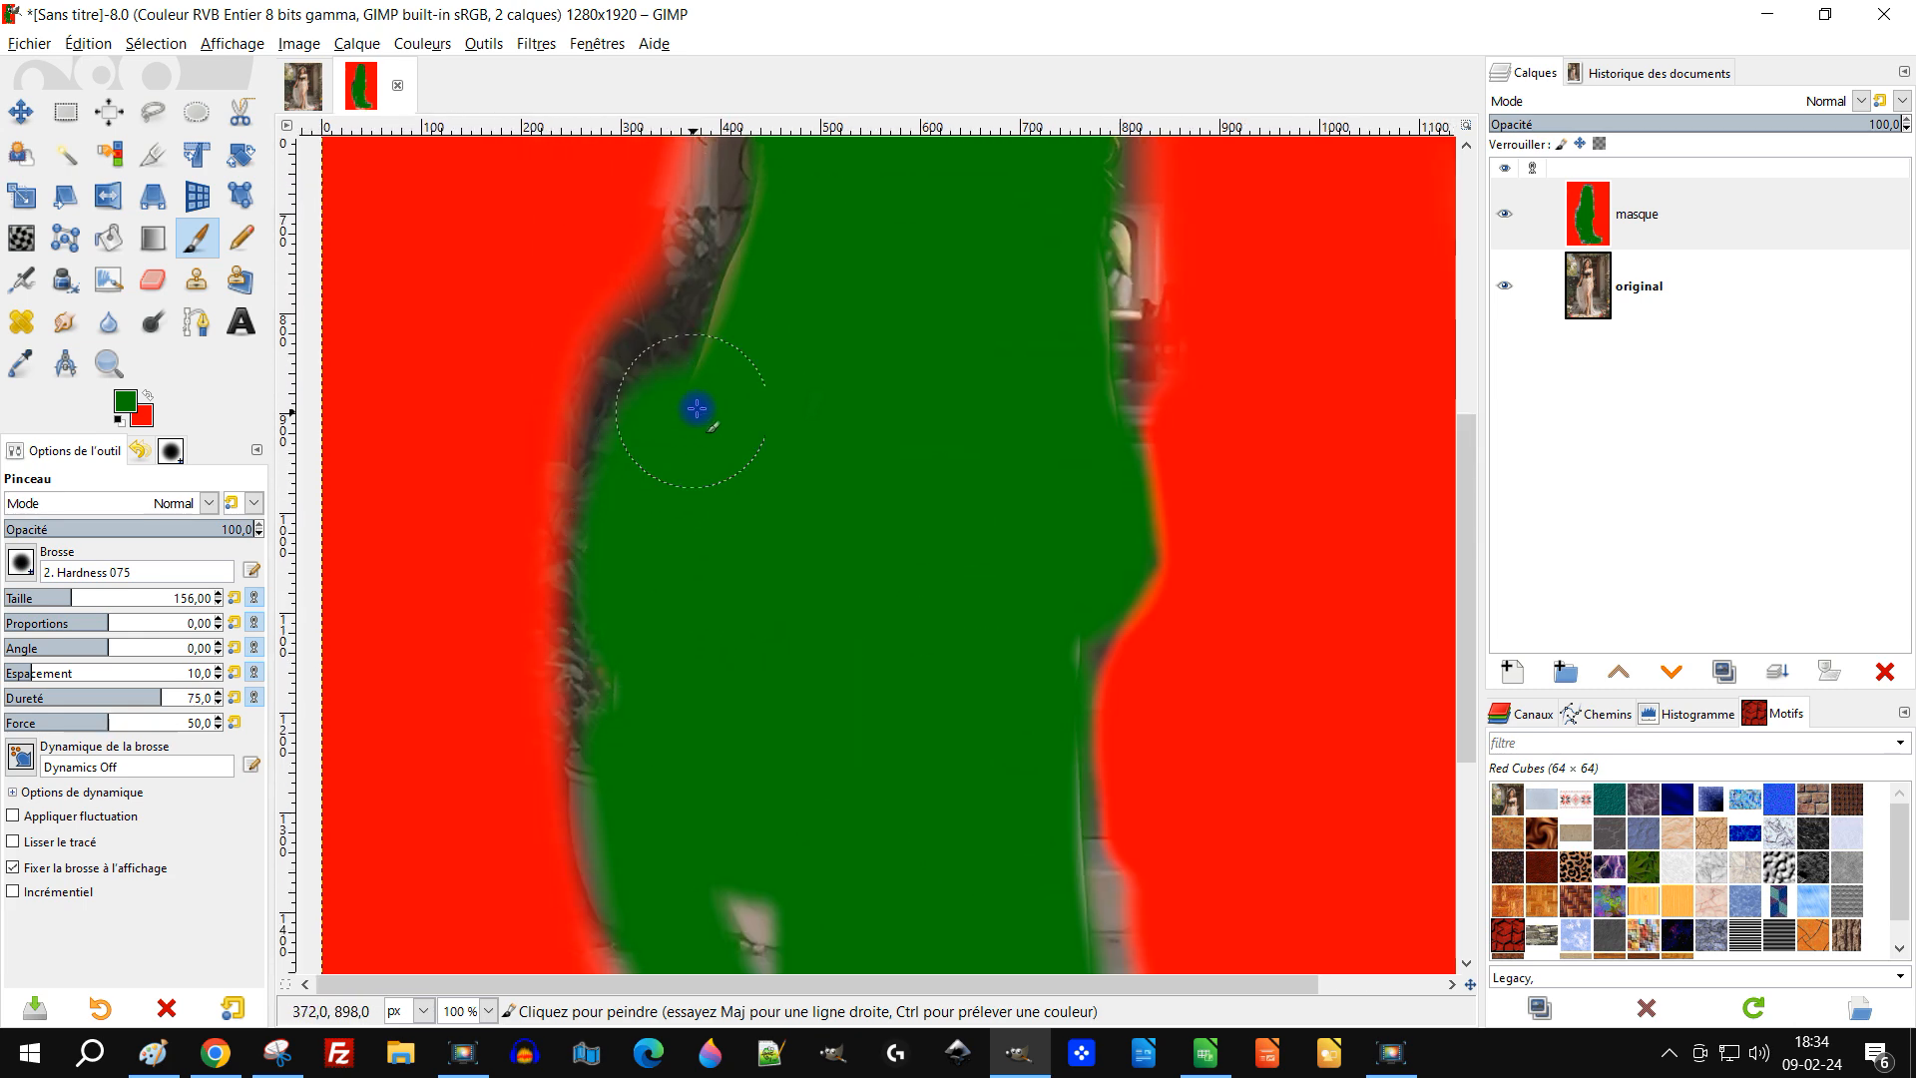
pyautogui.moveTo(1037, 368)
pyautogui.mouseDown()
pyautogui.moveTo(919, 497)
pyautogui.moveTo(900, 131)
pyautogui.mouseUp()
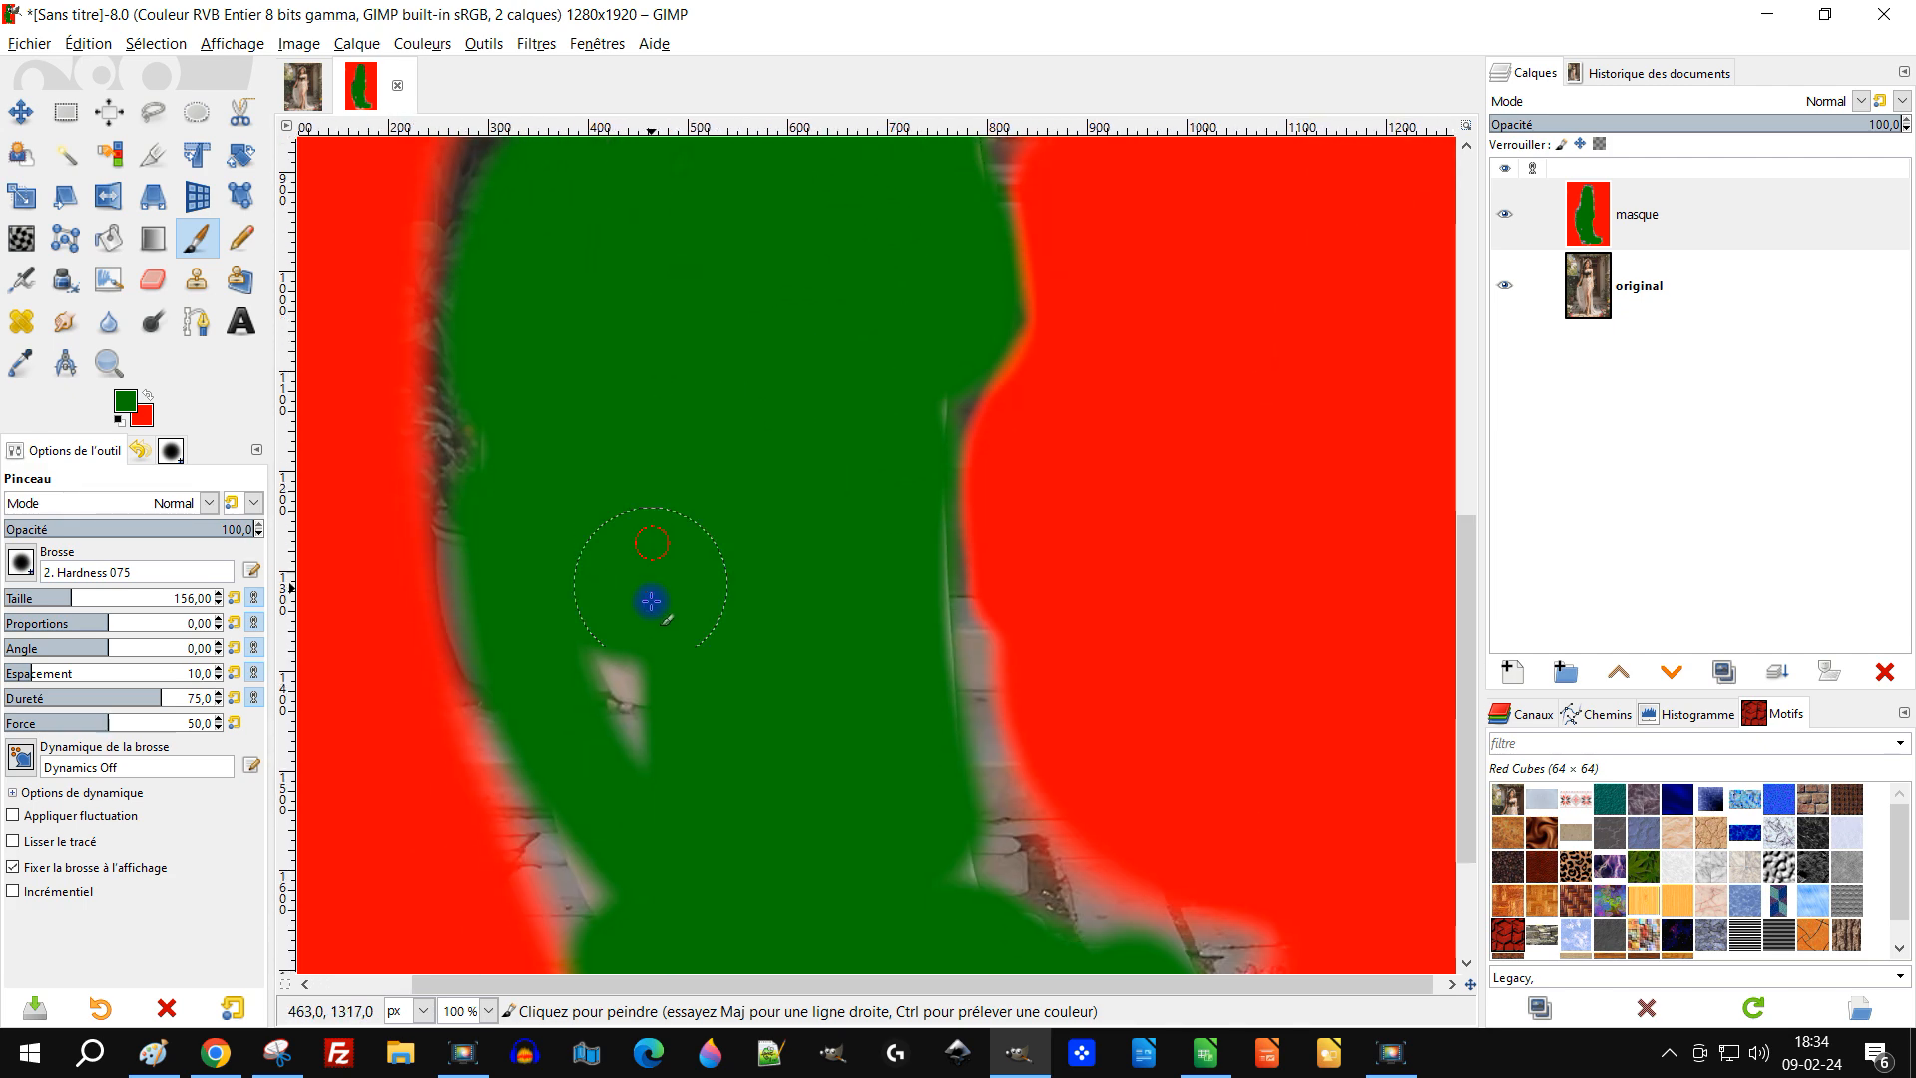
pyautogui.moveTo(650, 561); pyautogui.dragTo(618, 588)
pyautogui.scroll(-2, 825, 333)
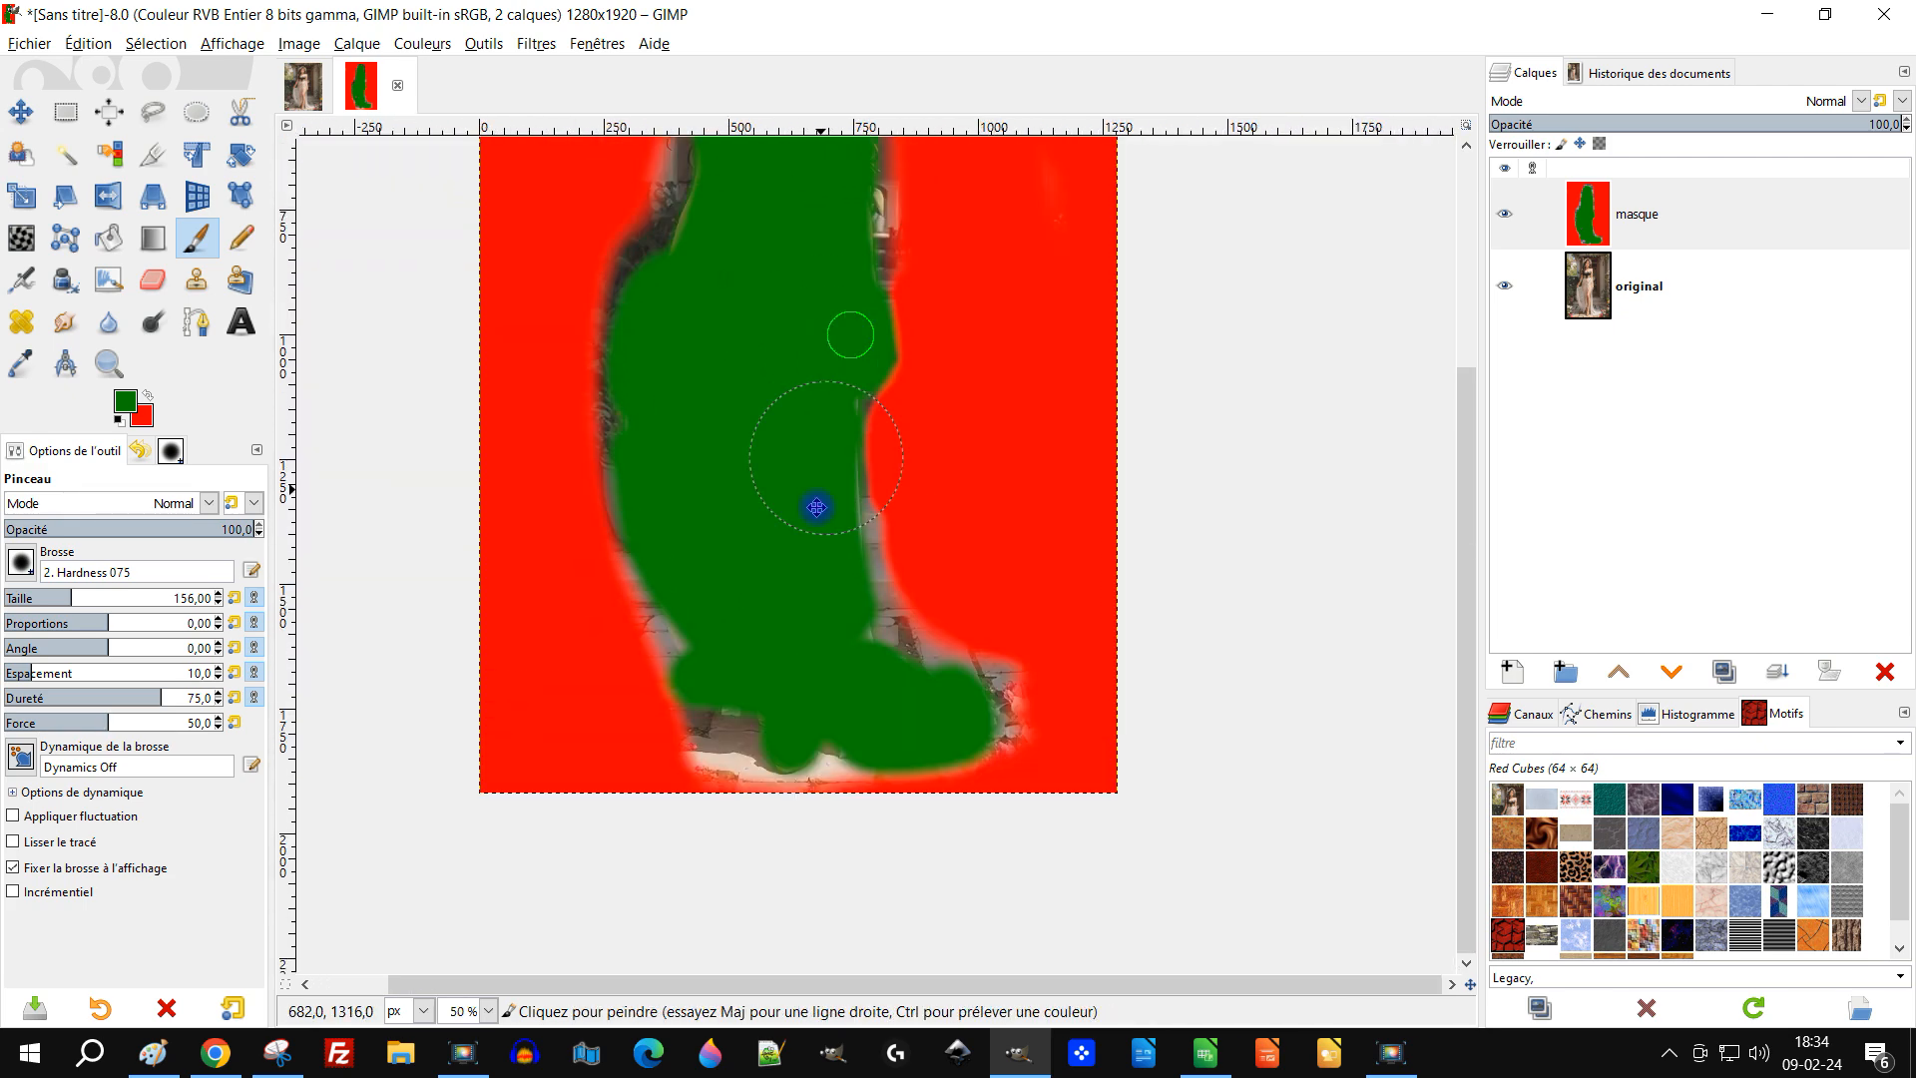
pyautogui.scroll(1, 814, 505)
pyautogui.hscroll(1, 714, 526)
pyautogui.scroll(-2, 728, 475)
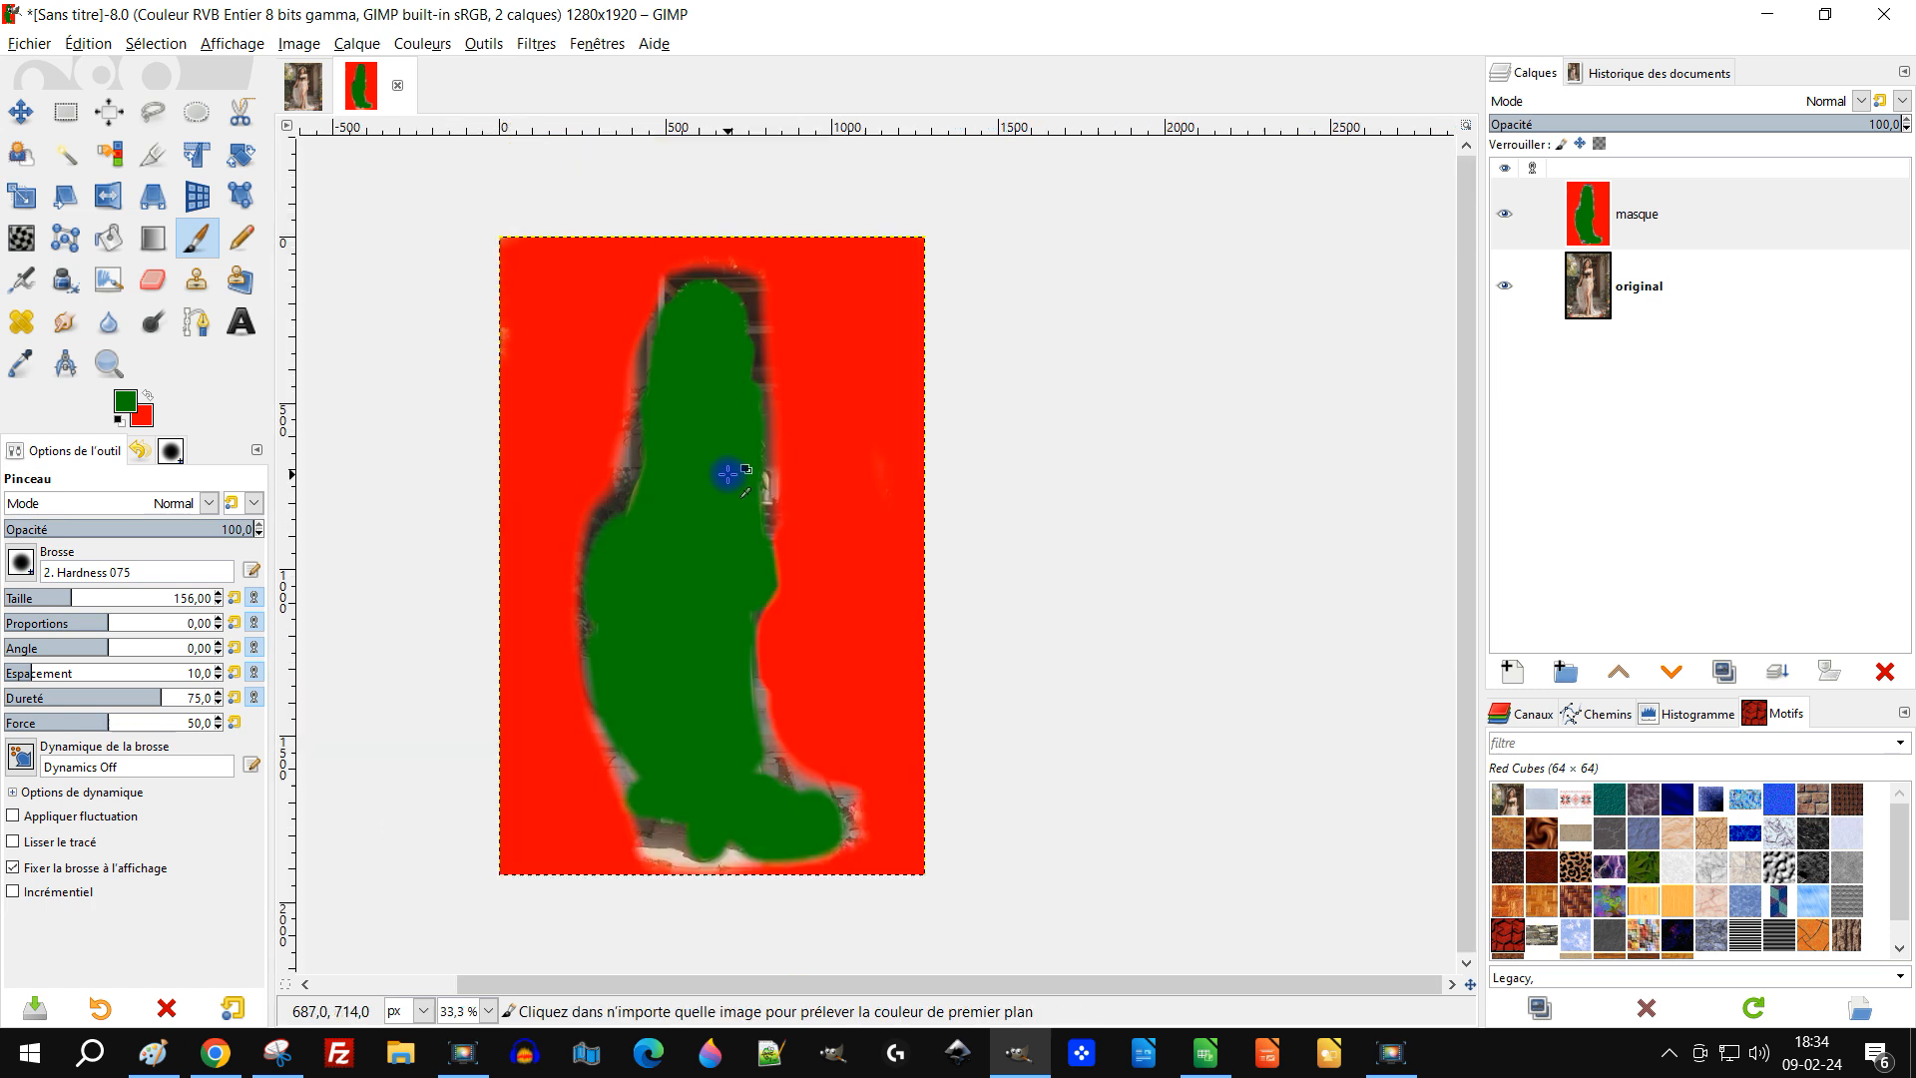
pyautogui.moveTo(808, 495); pyautogui.dragTo(984, 482)
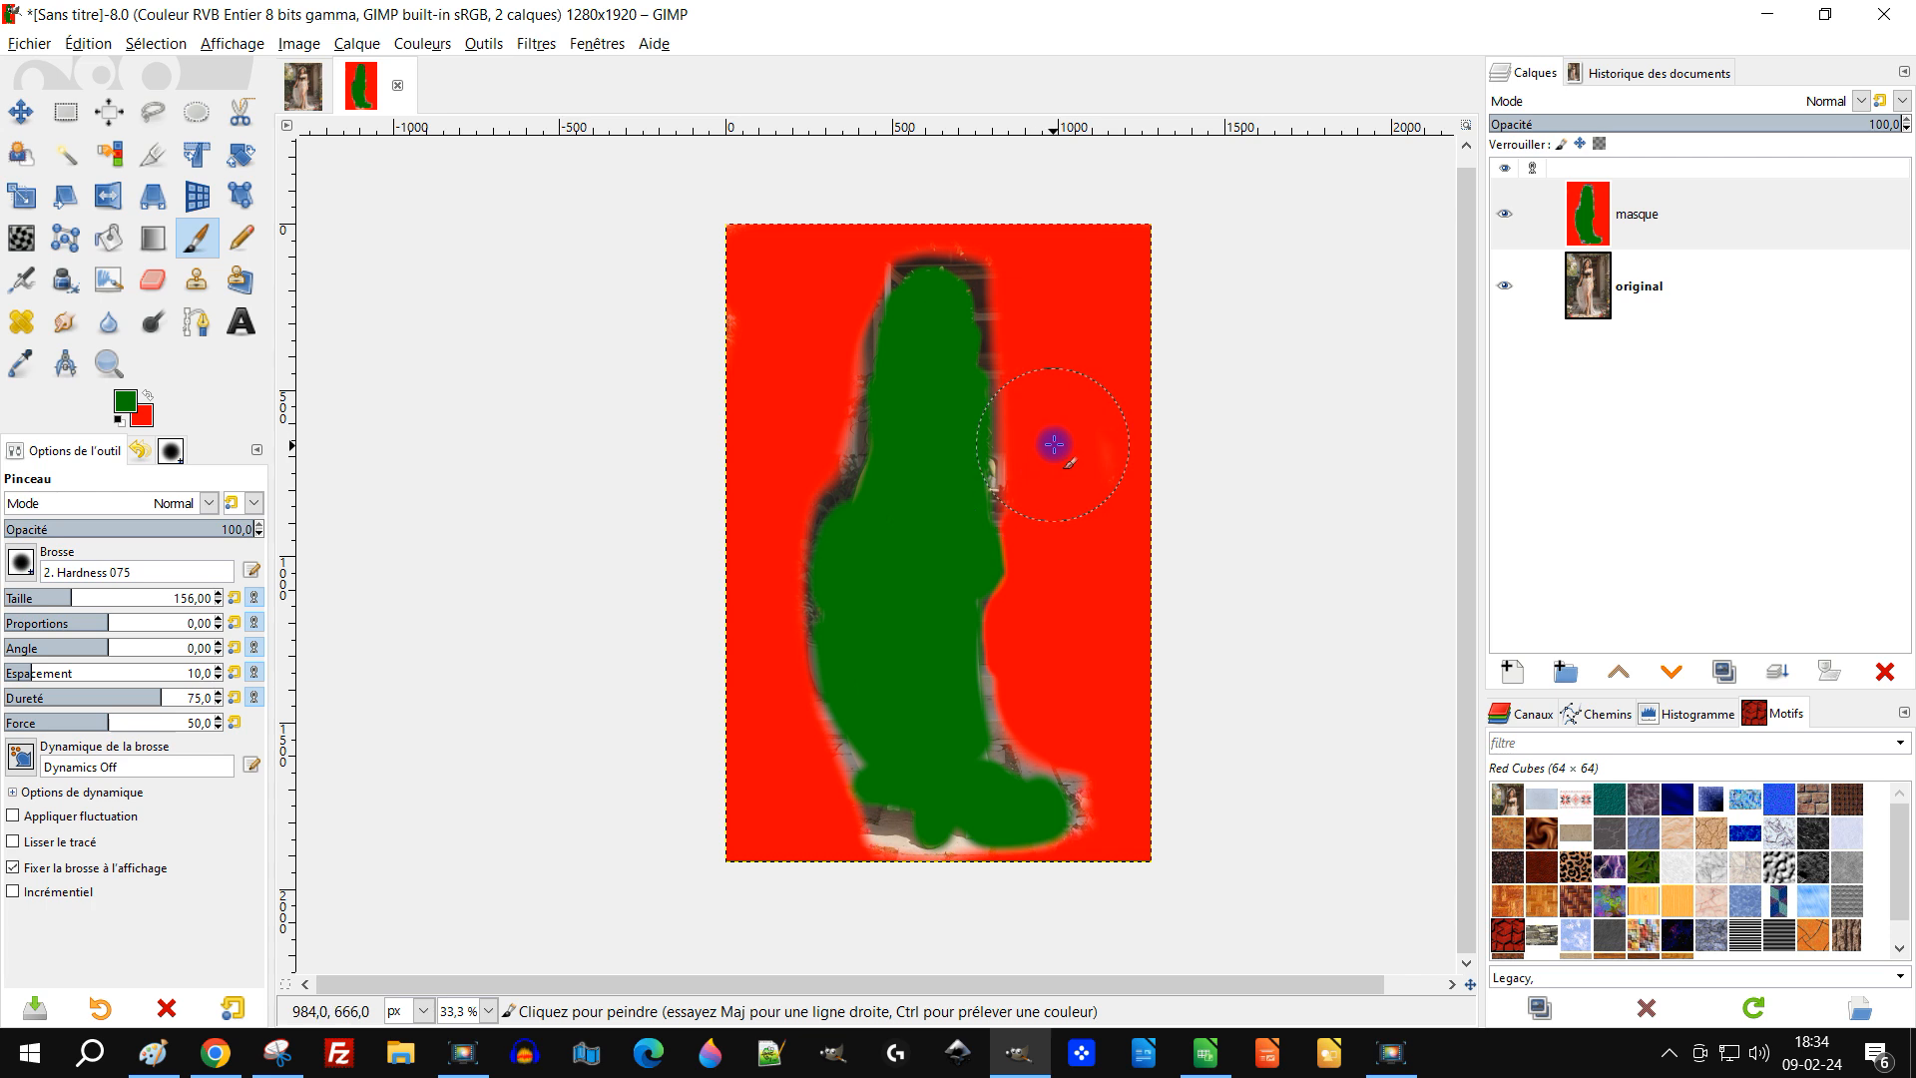
pyautogui.moveTo(1074, 397)
pyautogui.mouseDown()
pyautogui.moveTo(1033, 354)
pyautogui.moveTo(1047, 366)
pyautogui.mouseUp()
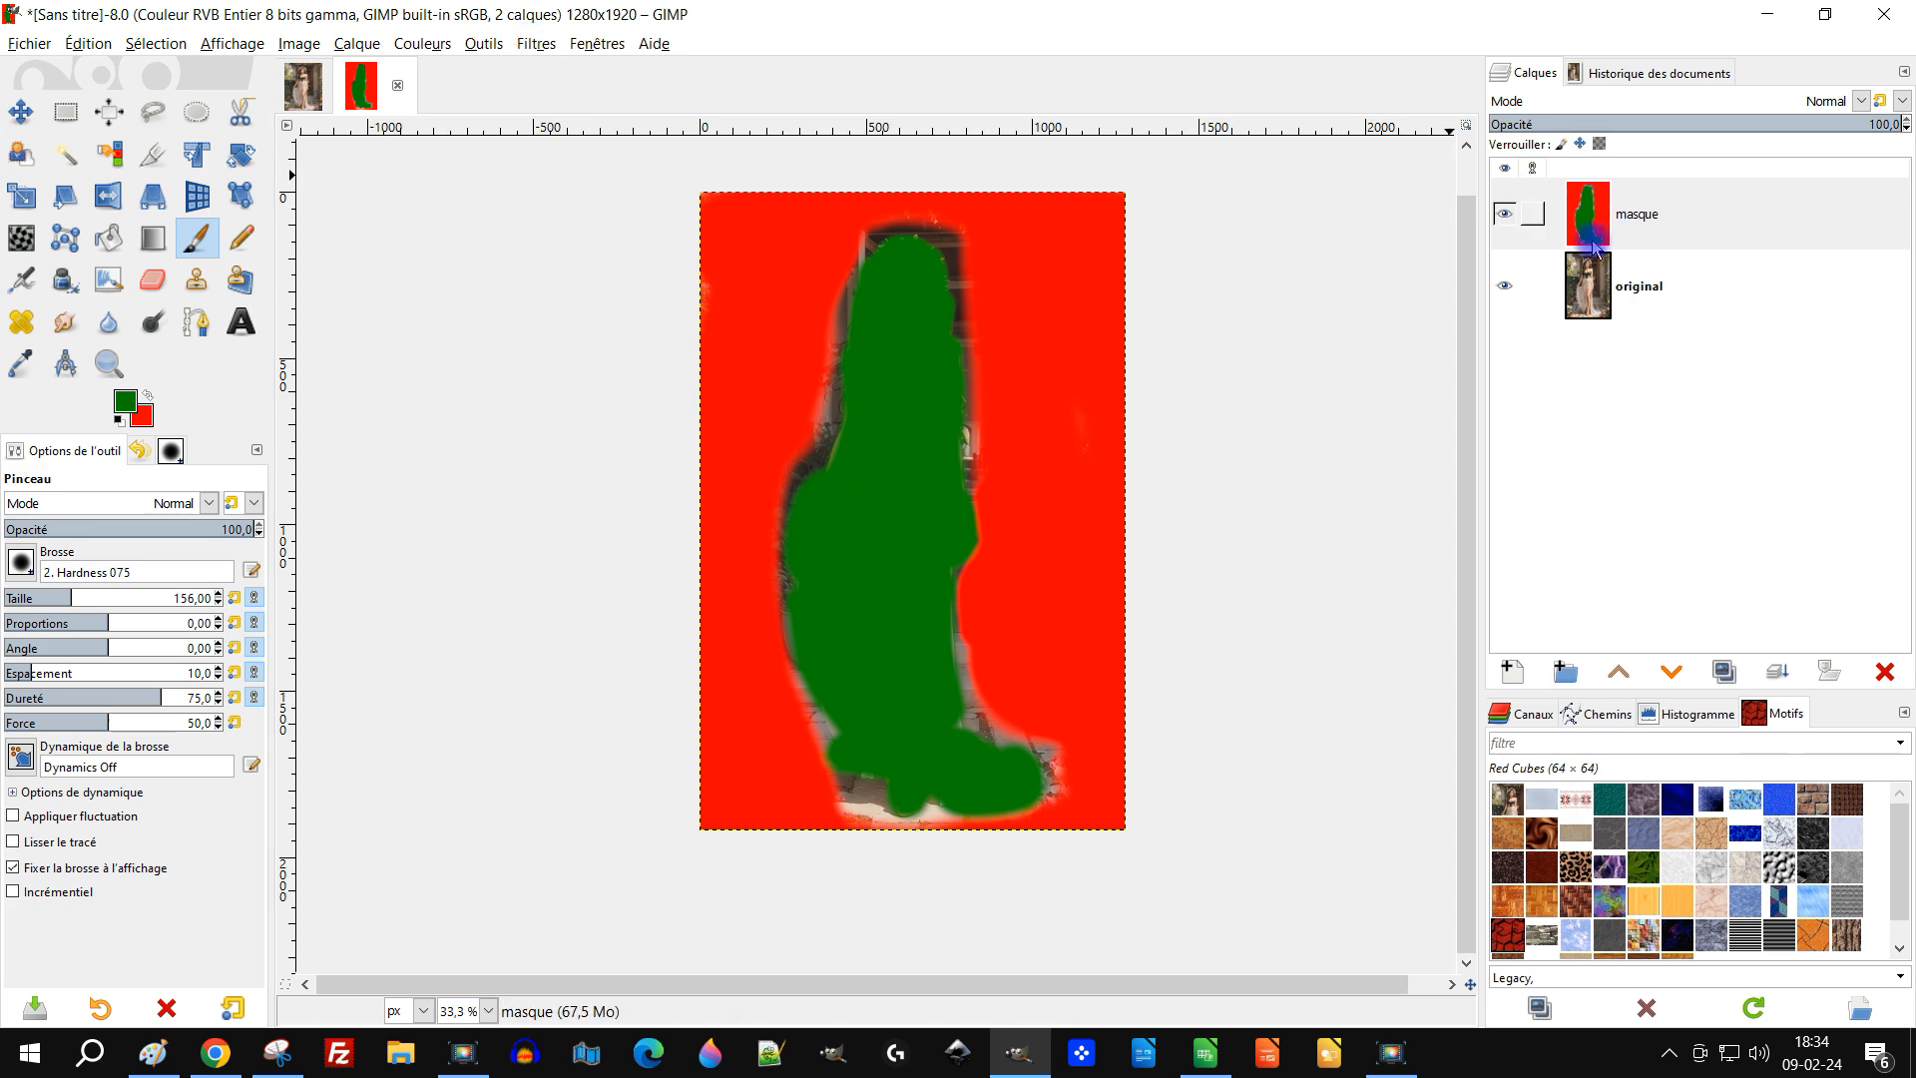
# Step: Select the "original" layer, and choose the Seamcarve filter in G'MIC-Qt by searching for "seam"
pyautogui.click(1788, 307)
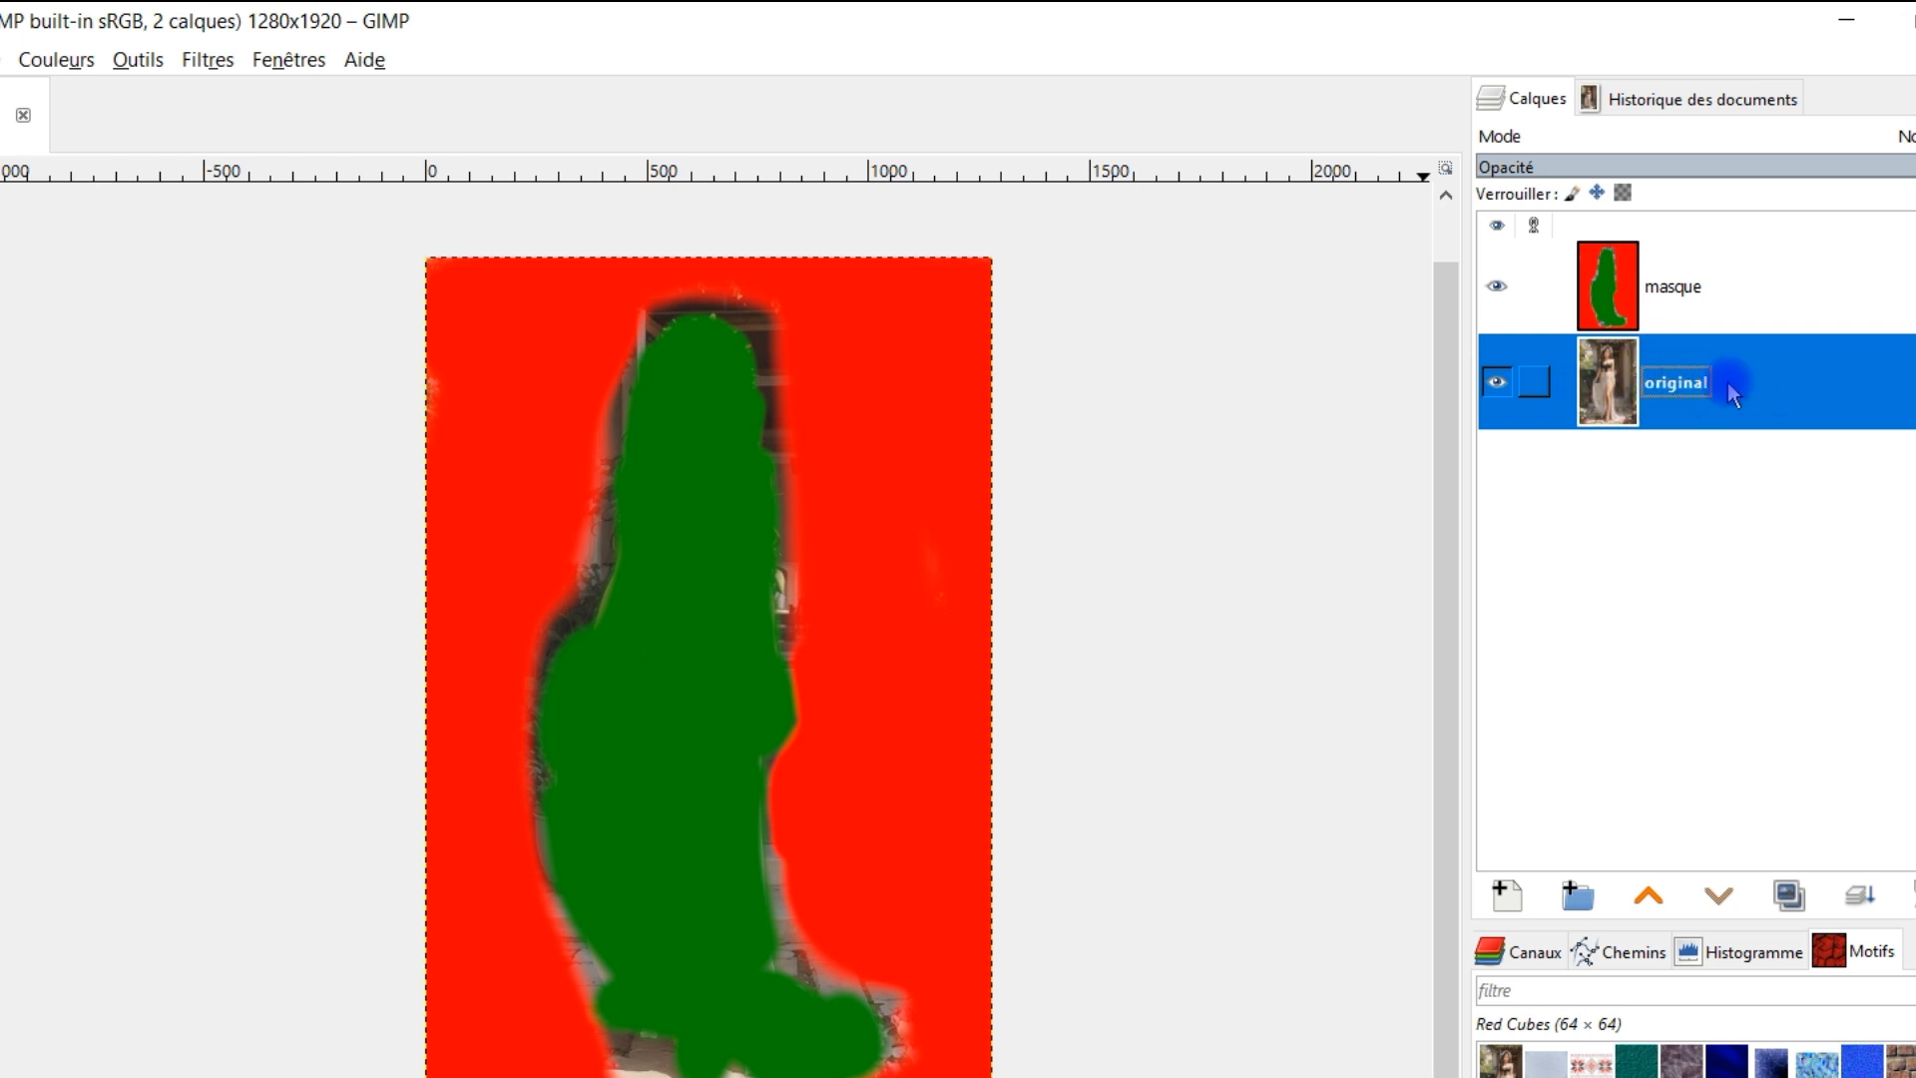
pyautogui.click(205, 60)
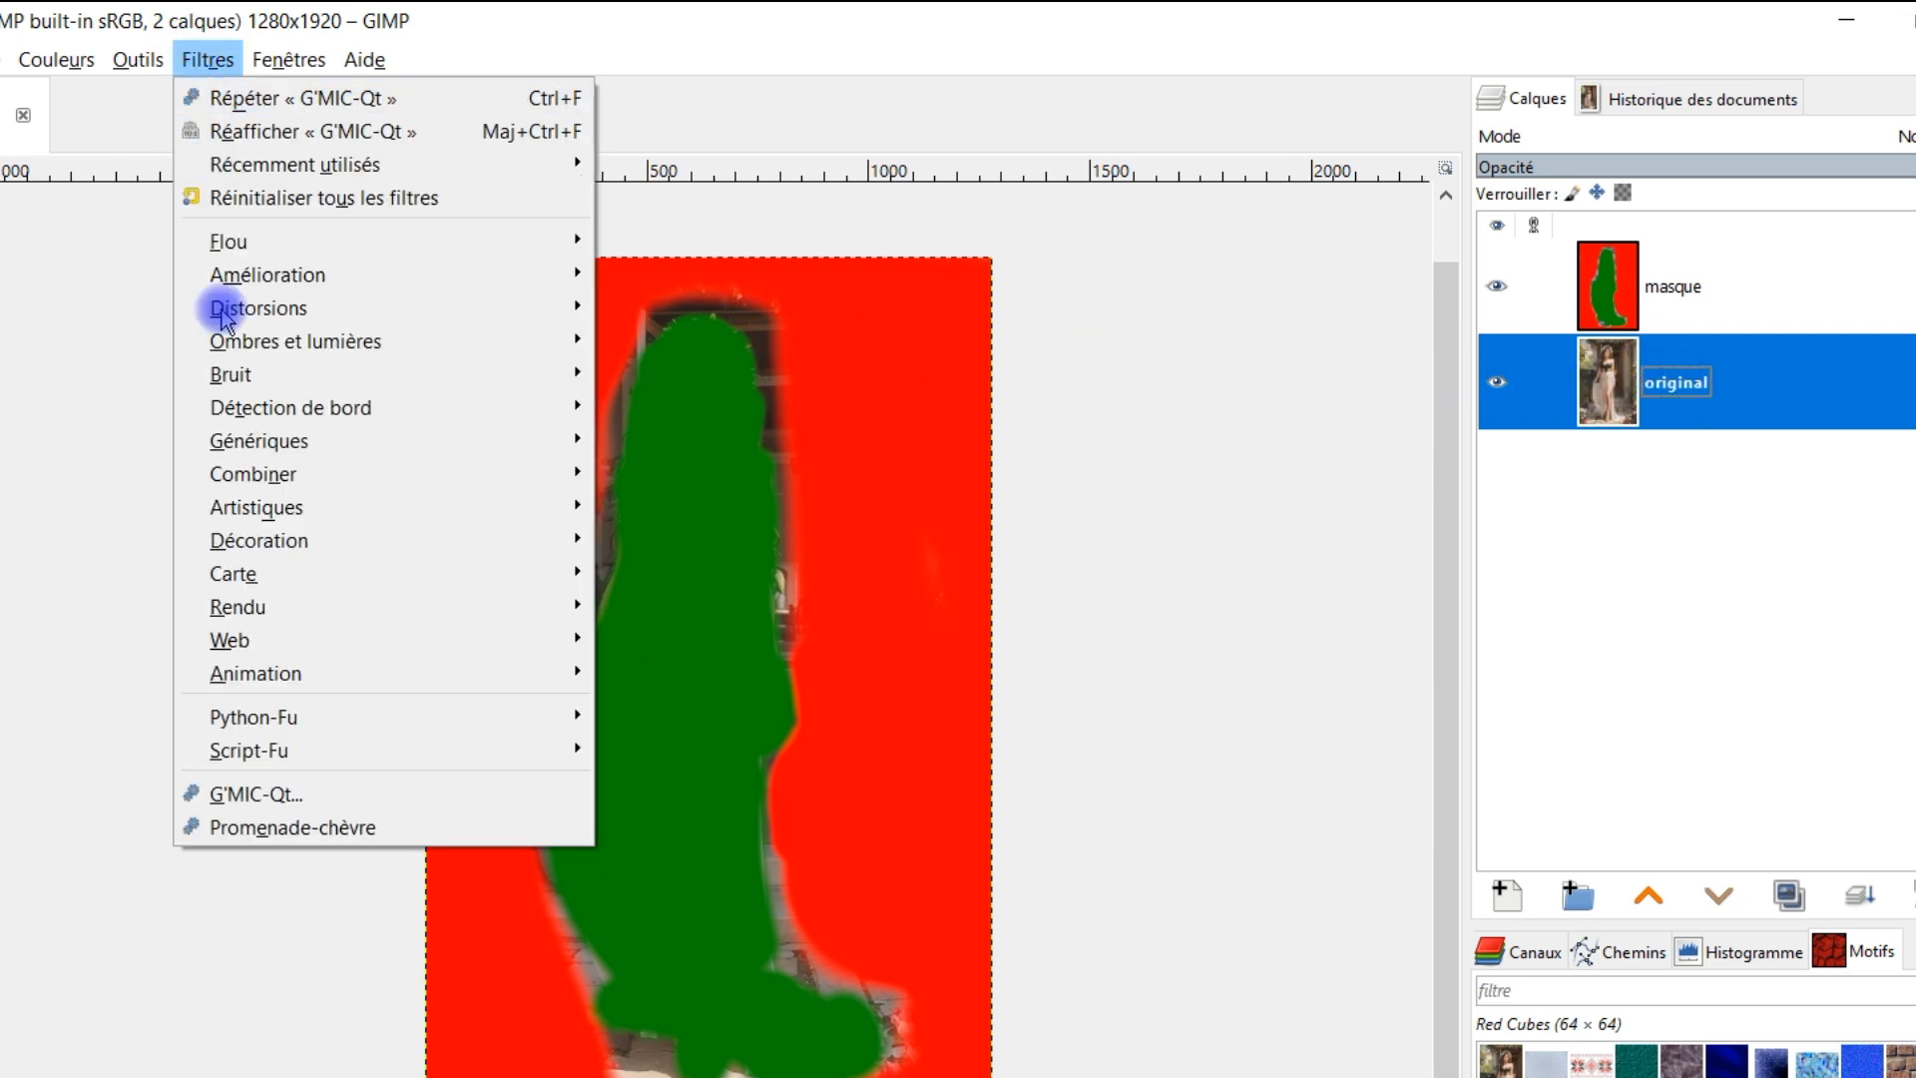
pyautogui.click(331, 789)
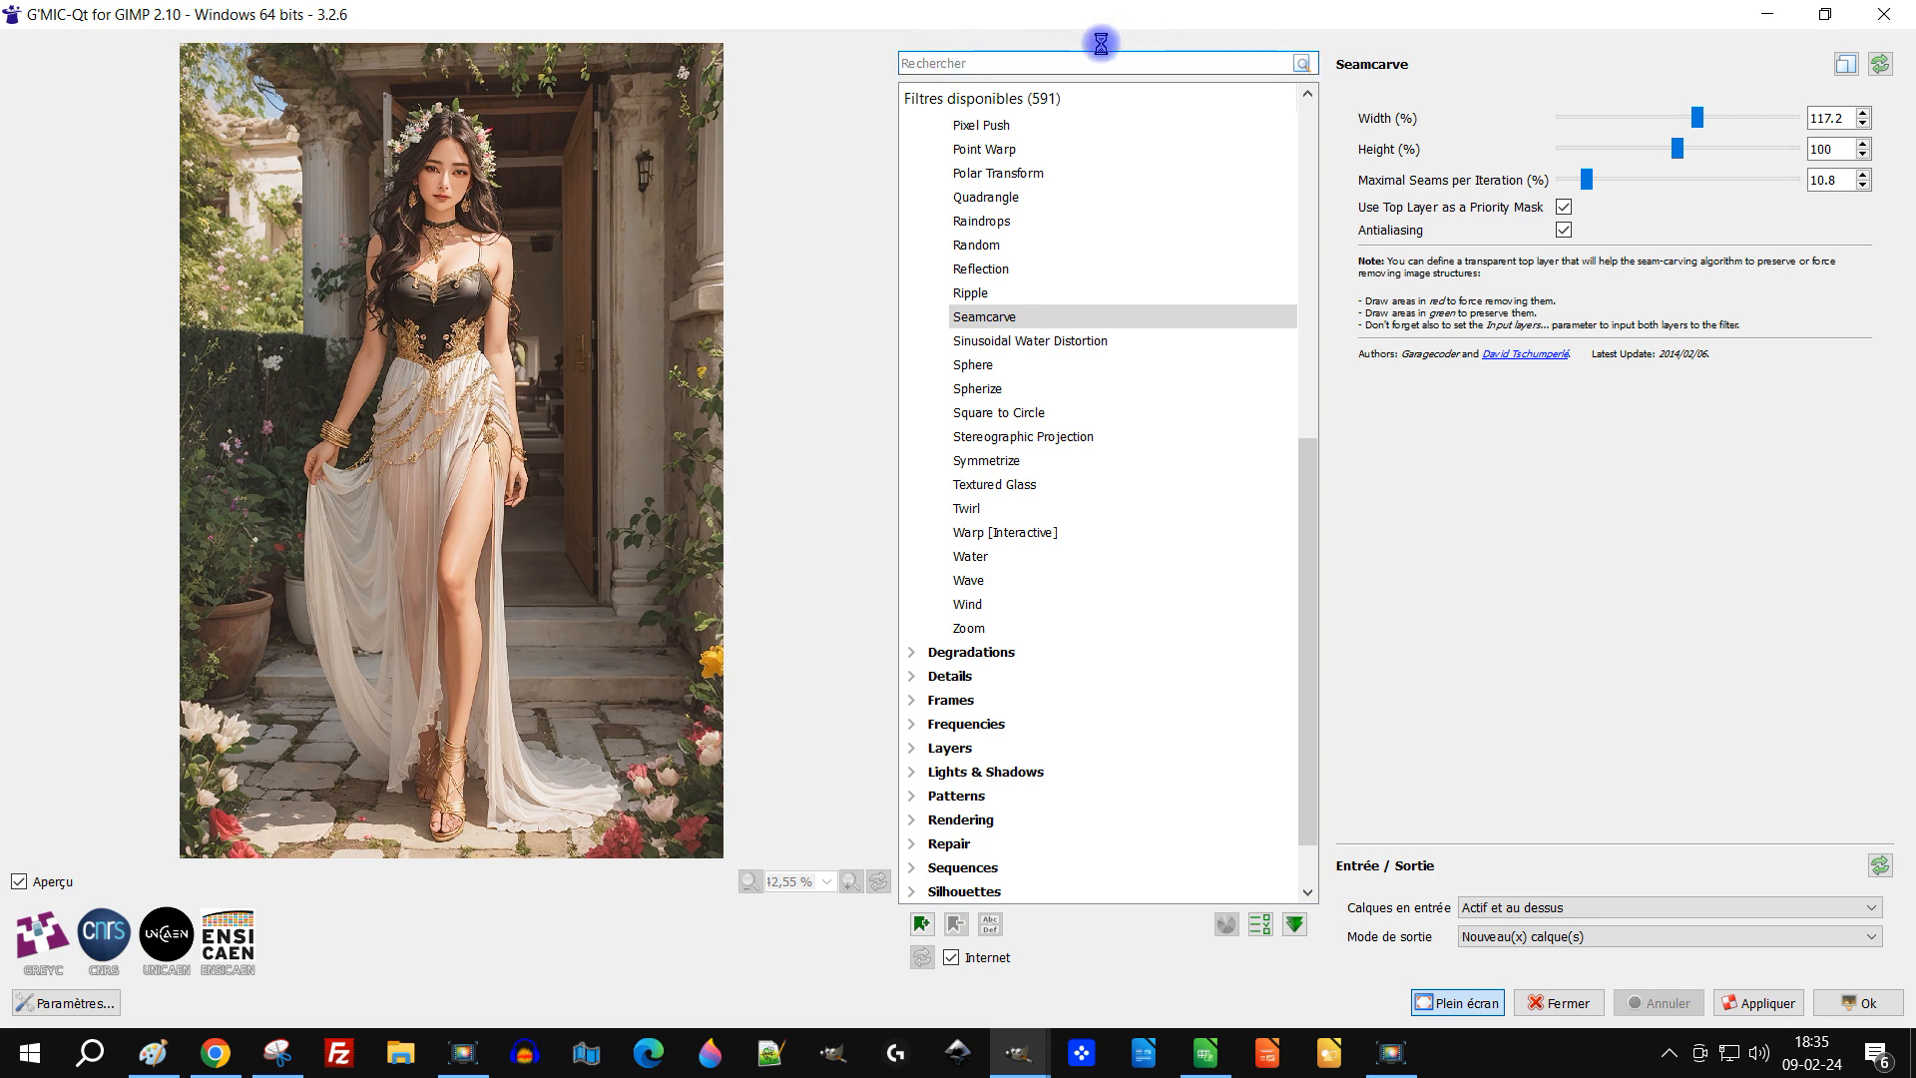
pyautogui.write('seam')
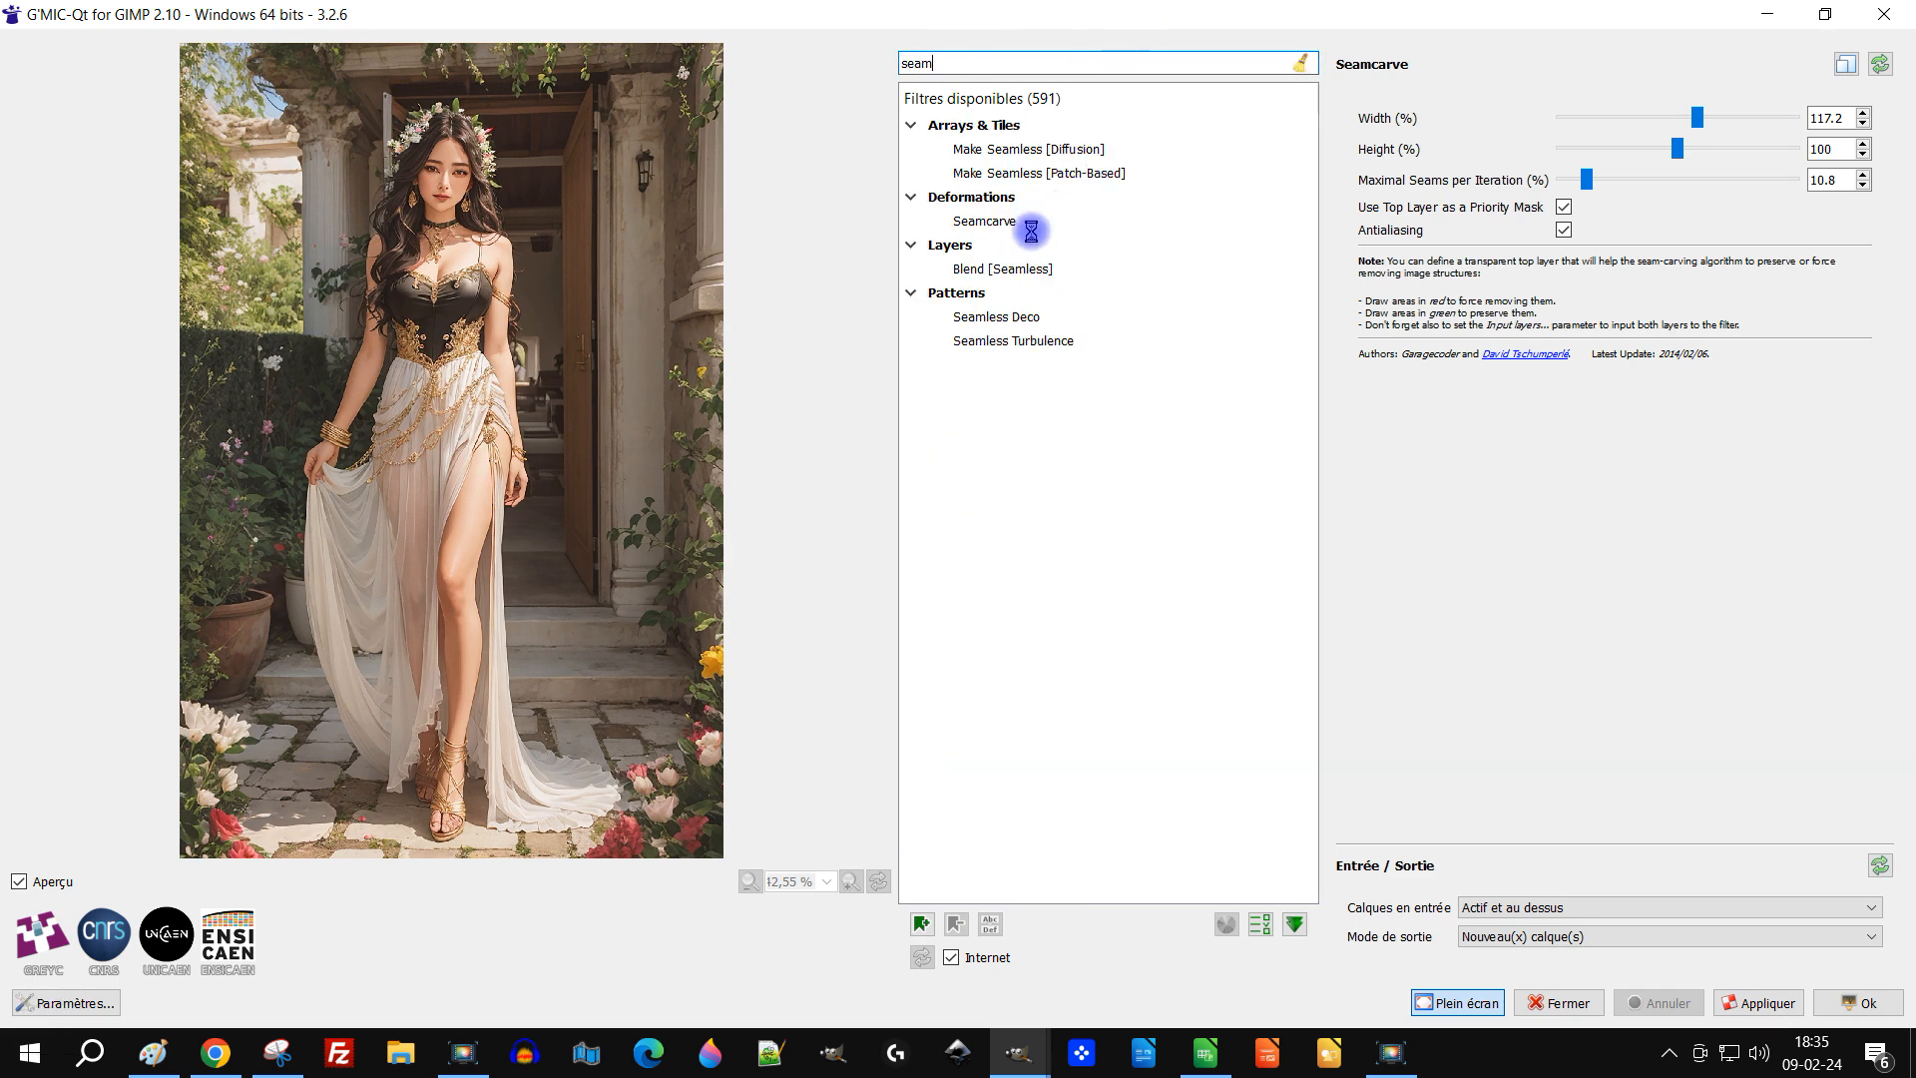
pyautogui.click(1042, 219)
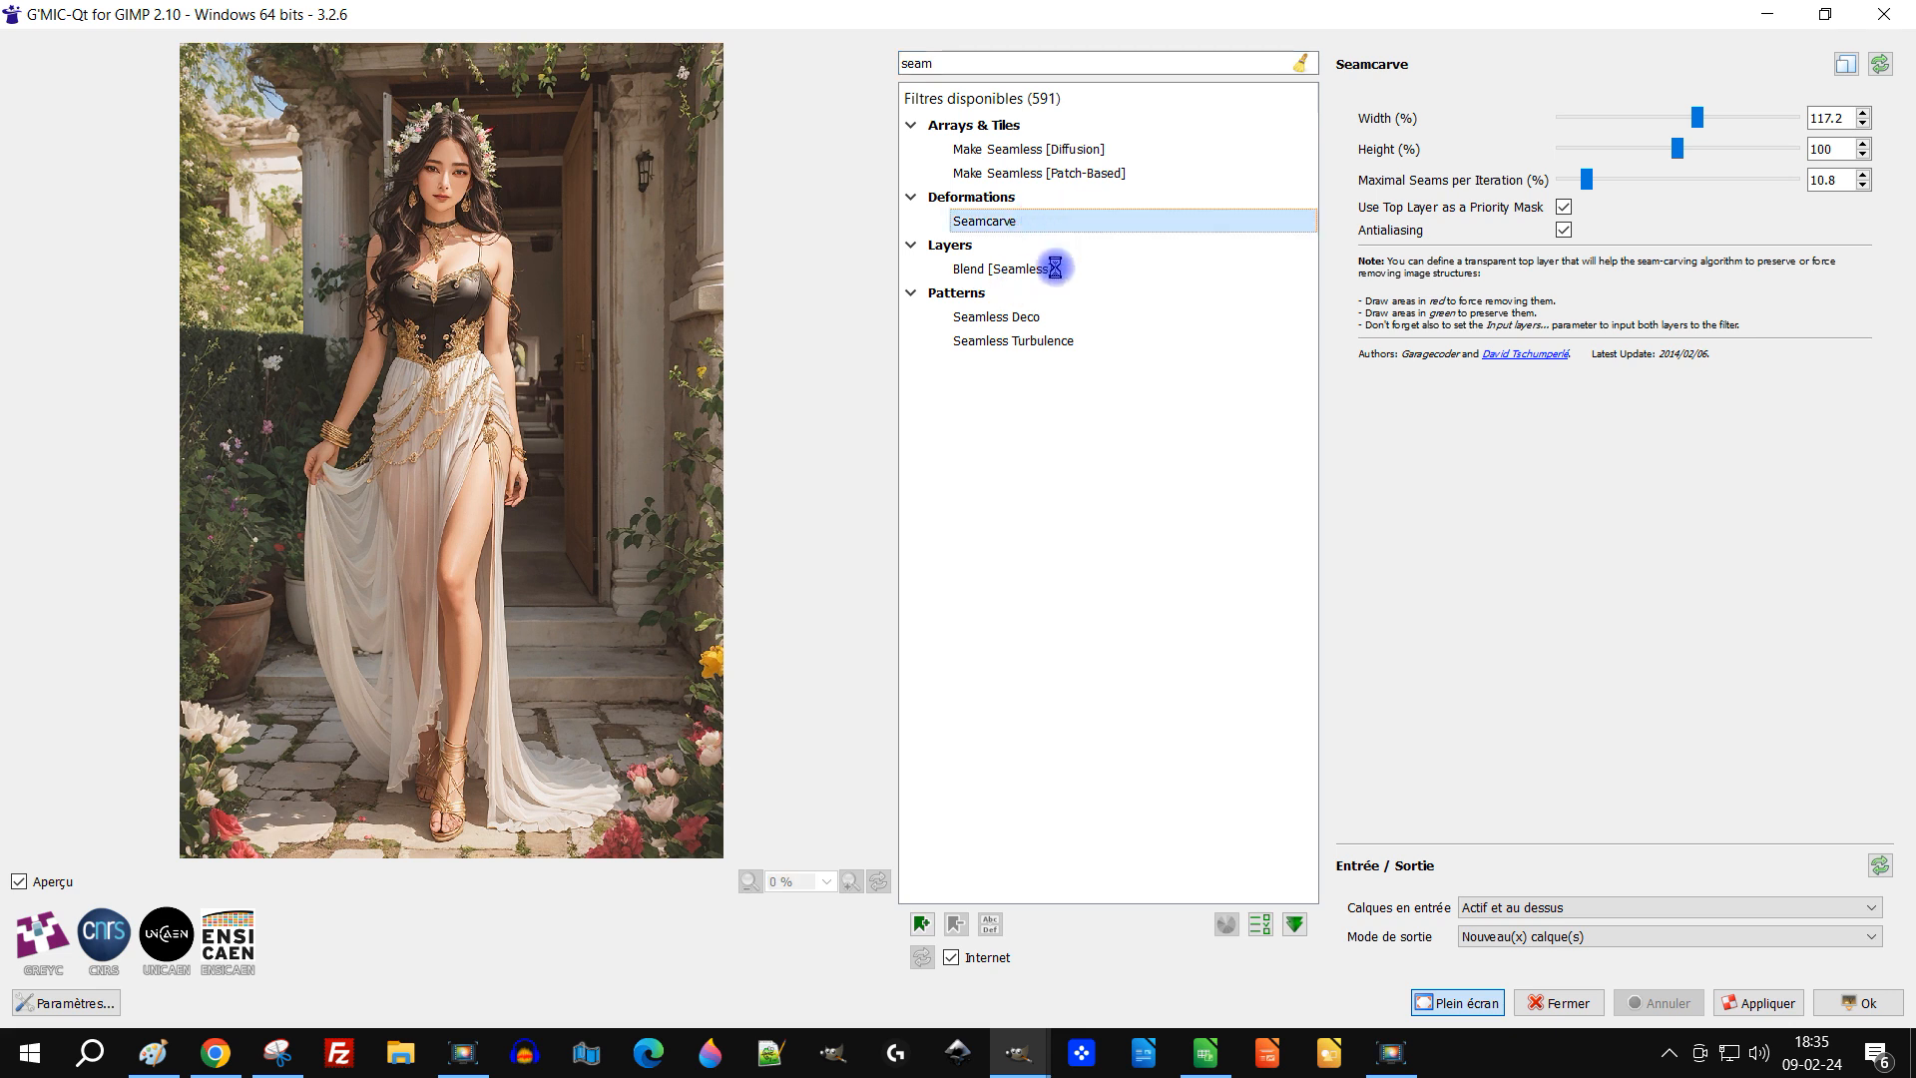
# Step: Reset the Seamcarve parameters, keep "Actif et au dessus" as the input layers and enable "Use Top Layer as a Priority Mask"
pyautogui.click(1884, 63)
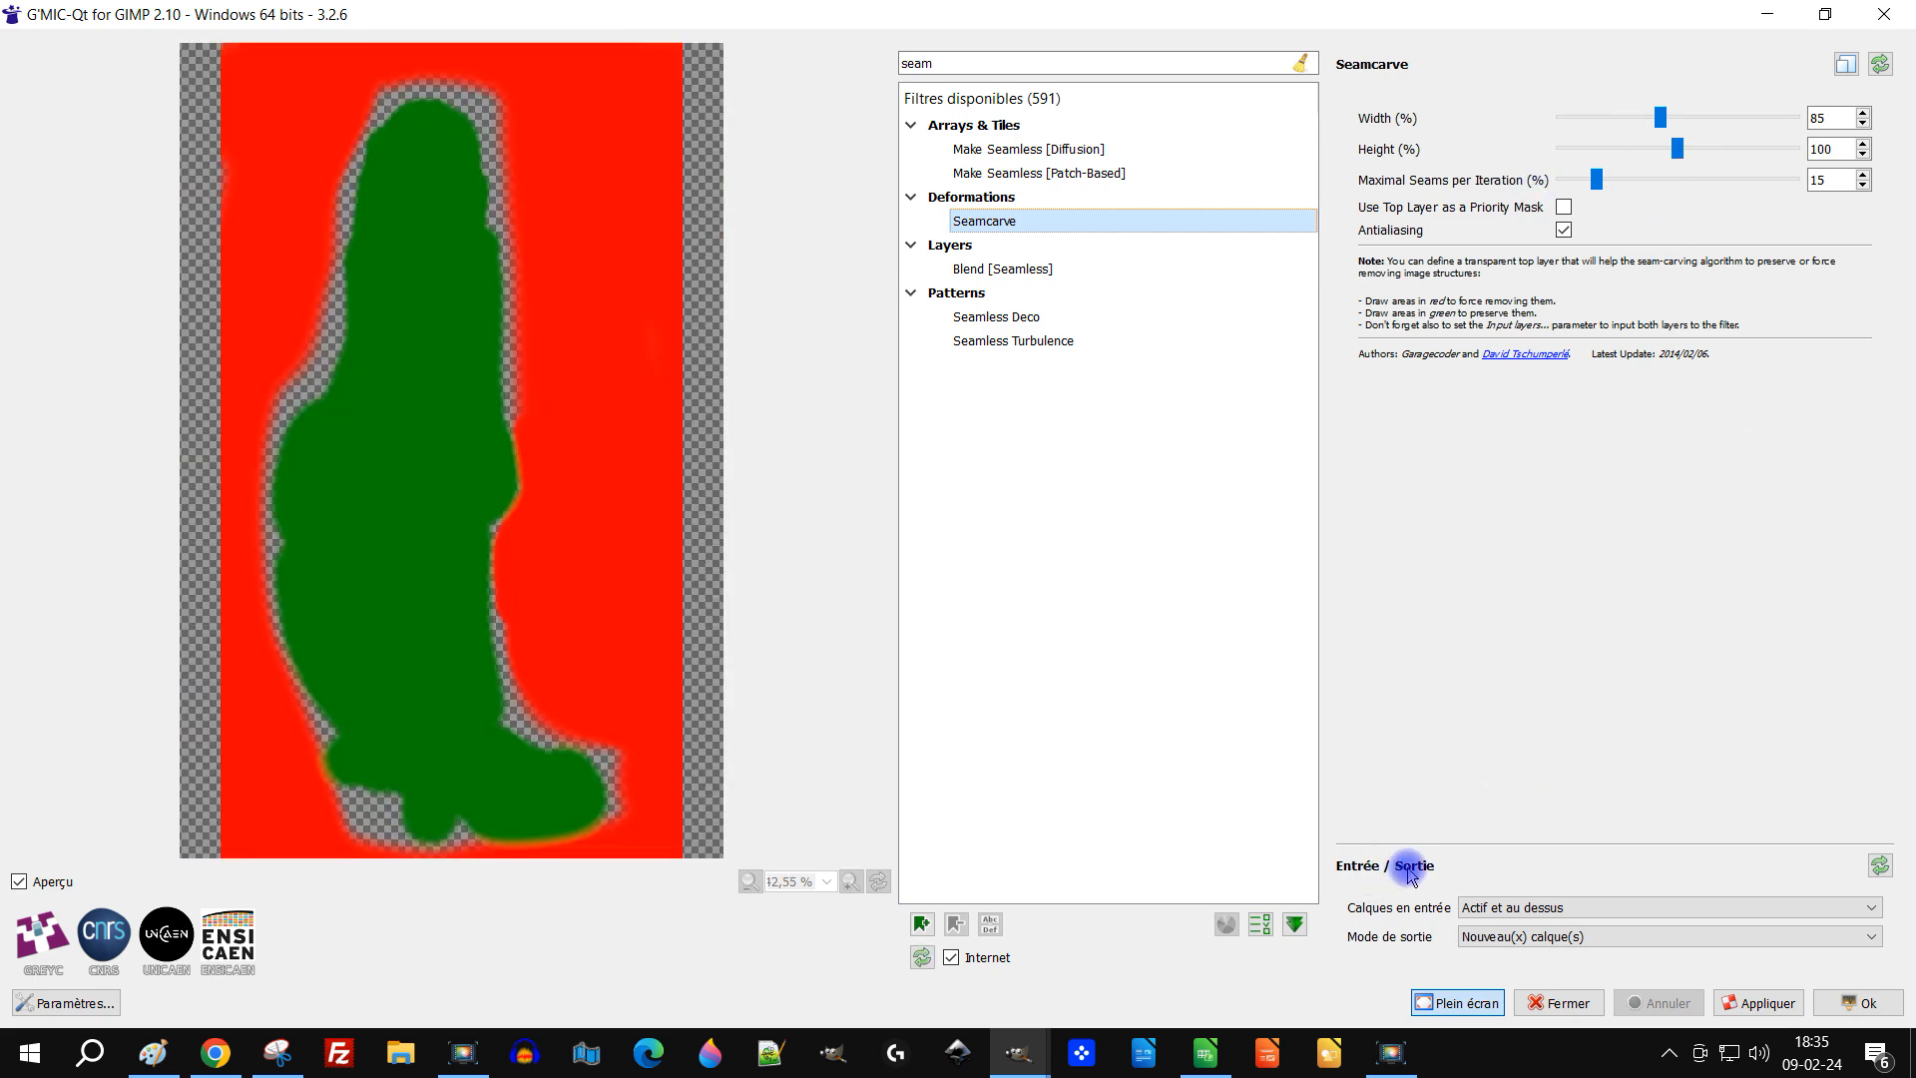
pyautogui.click(1482, 910)
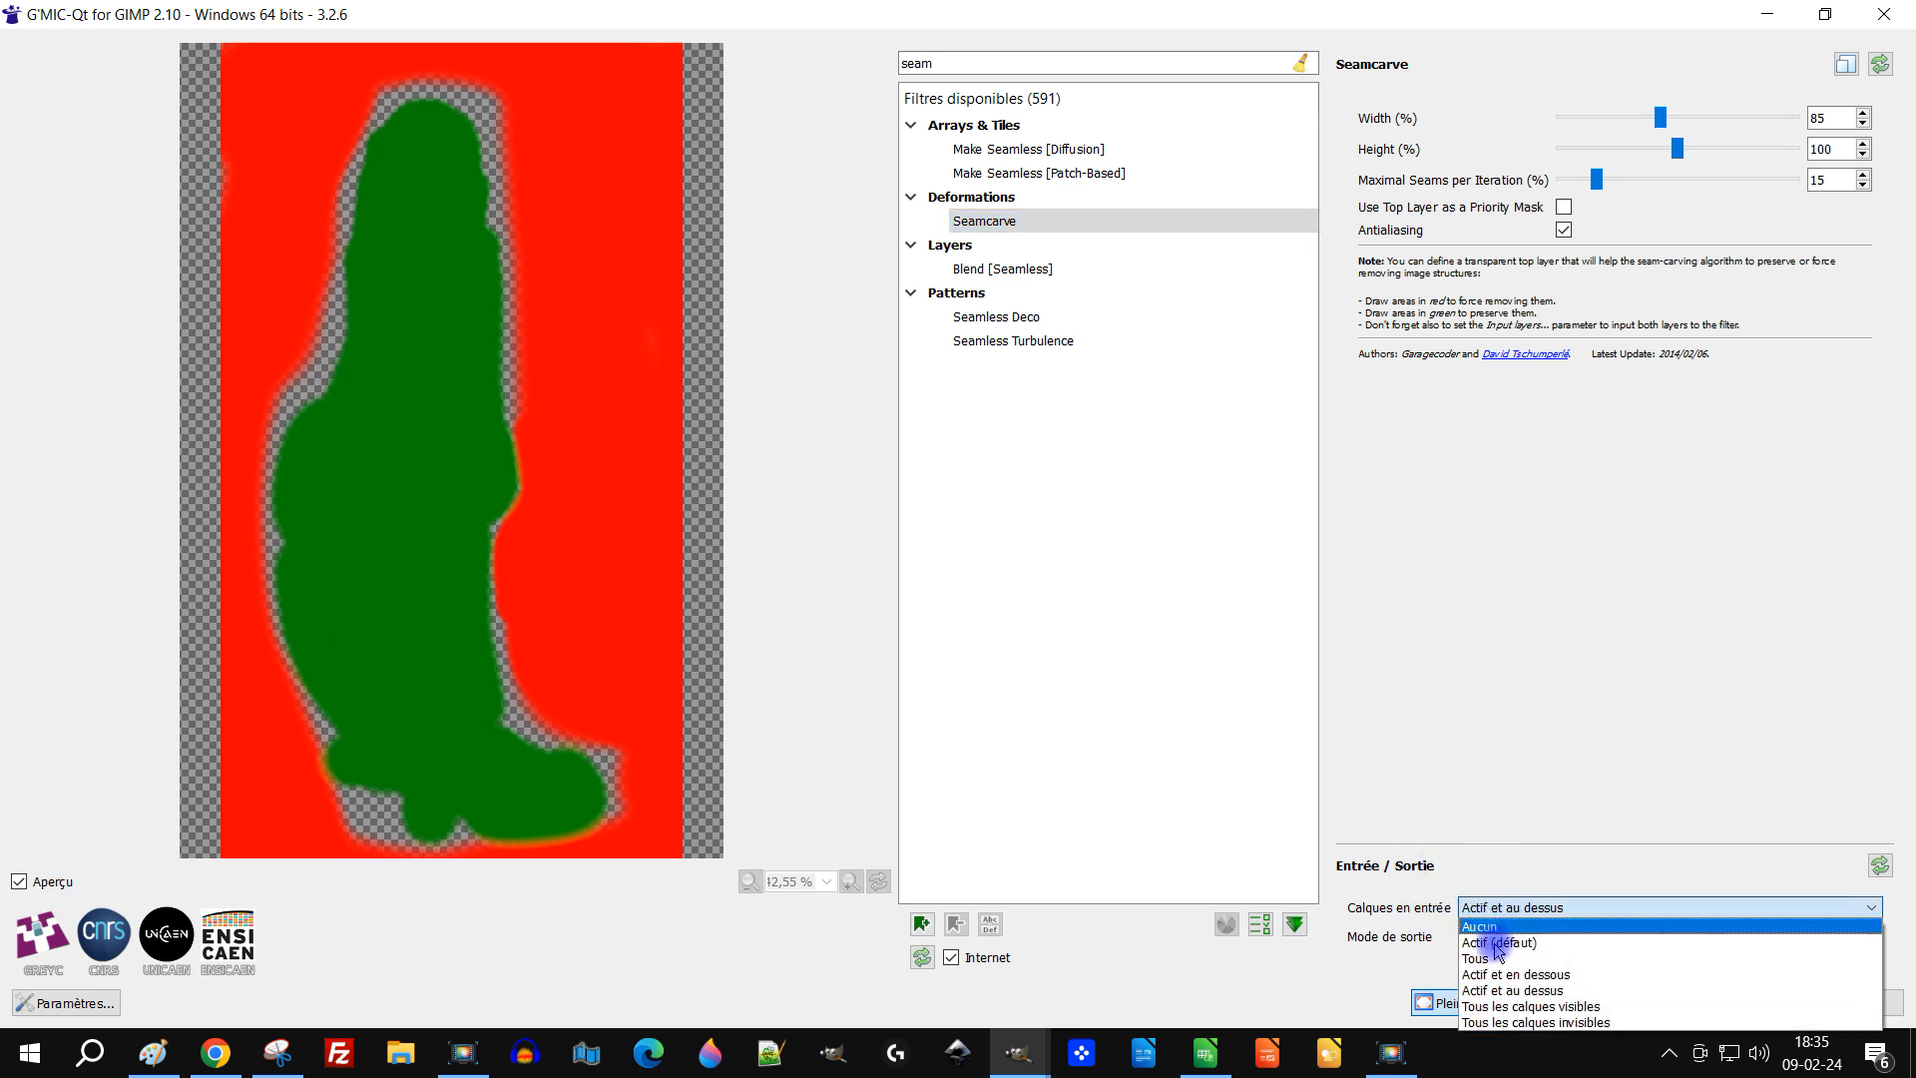
pyautogui.click(1557, 992)
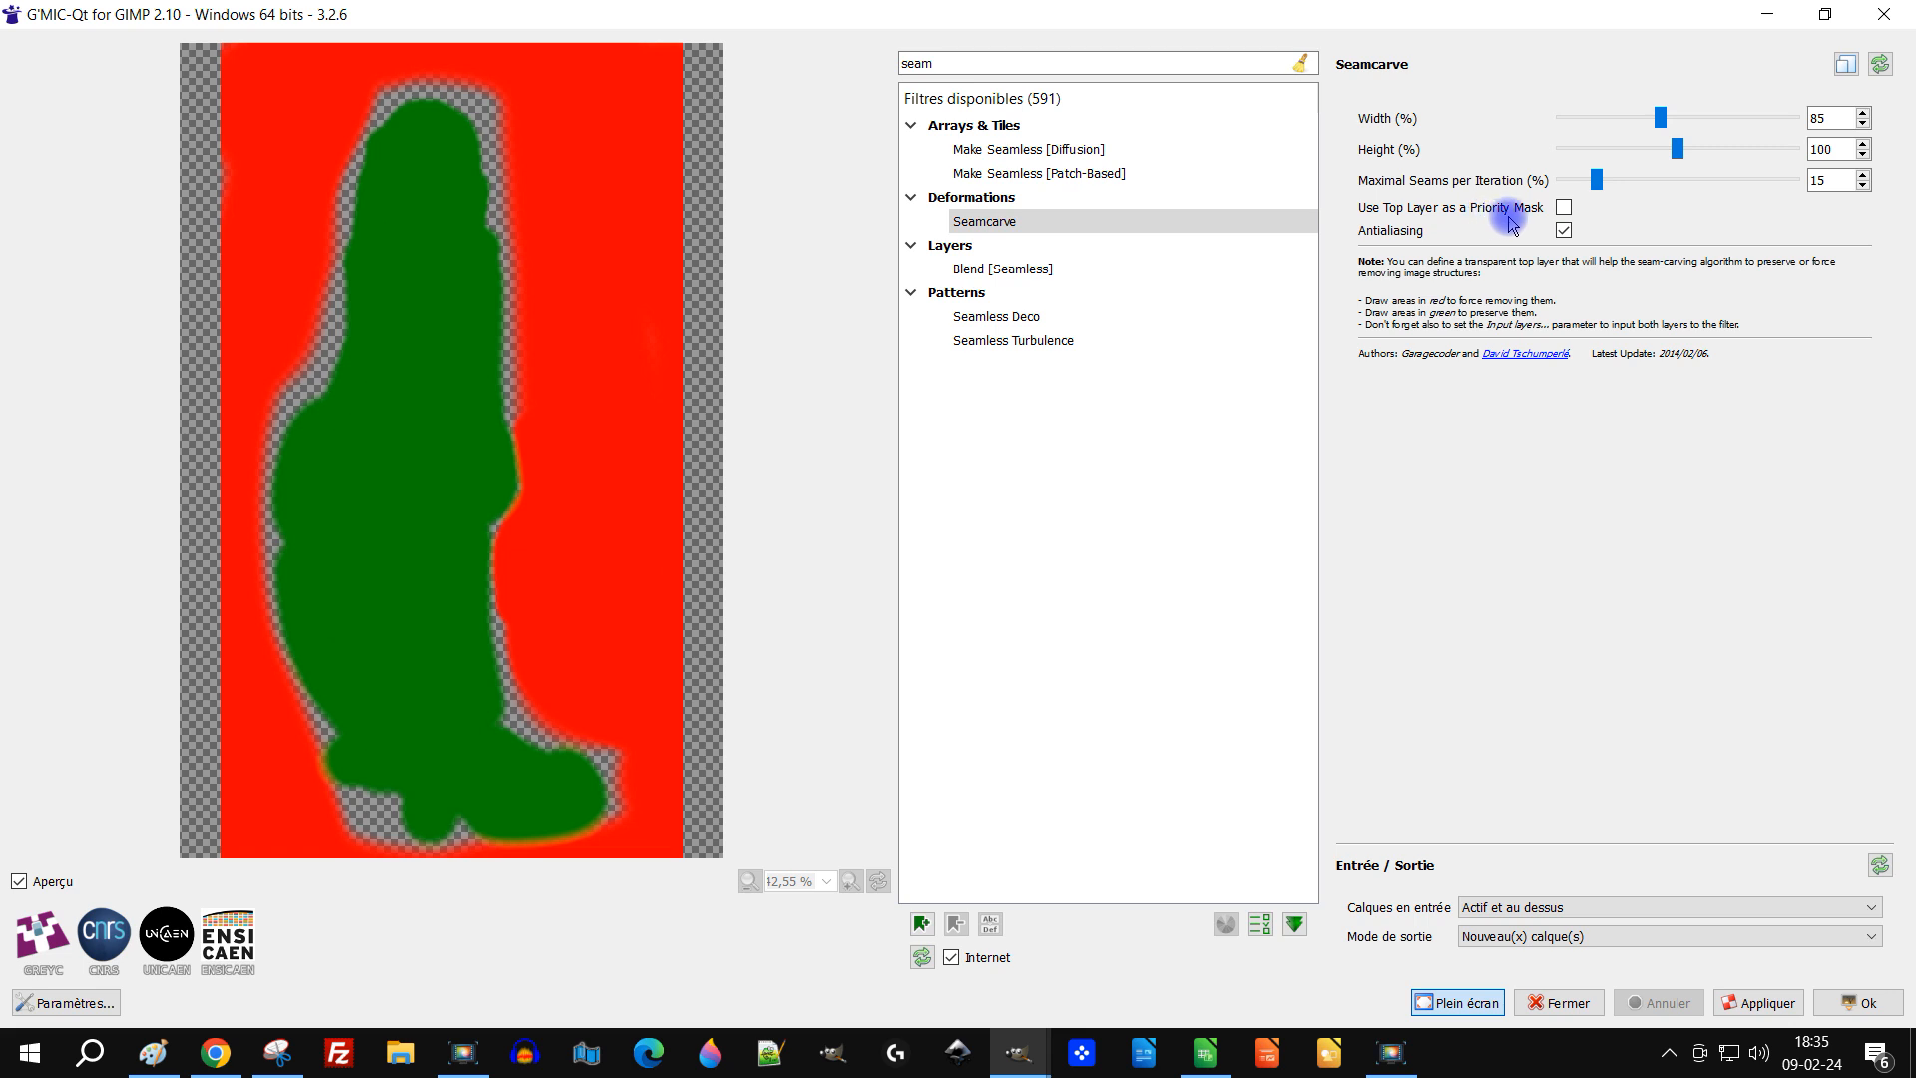
pyautogui.click(1566, 206)
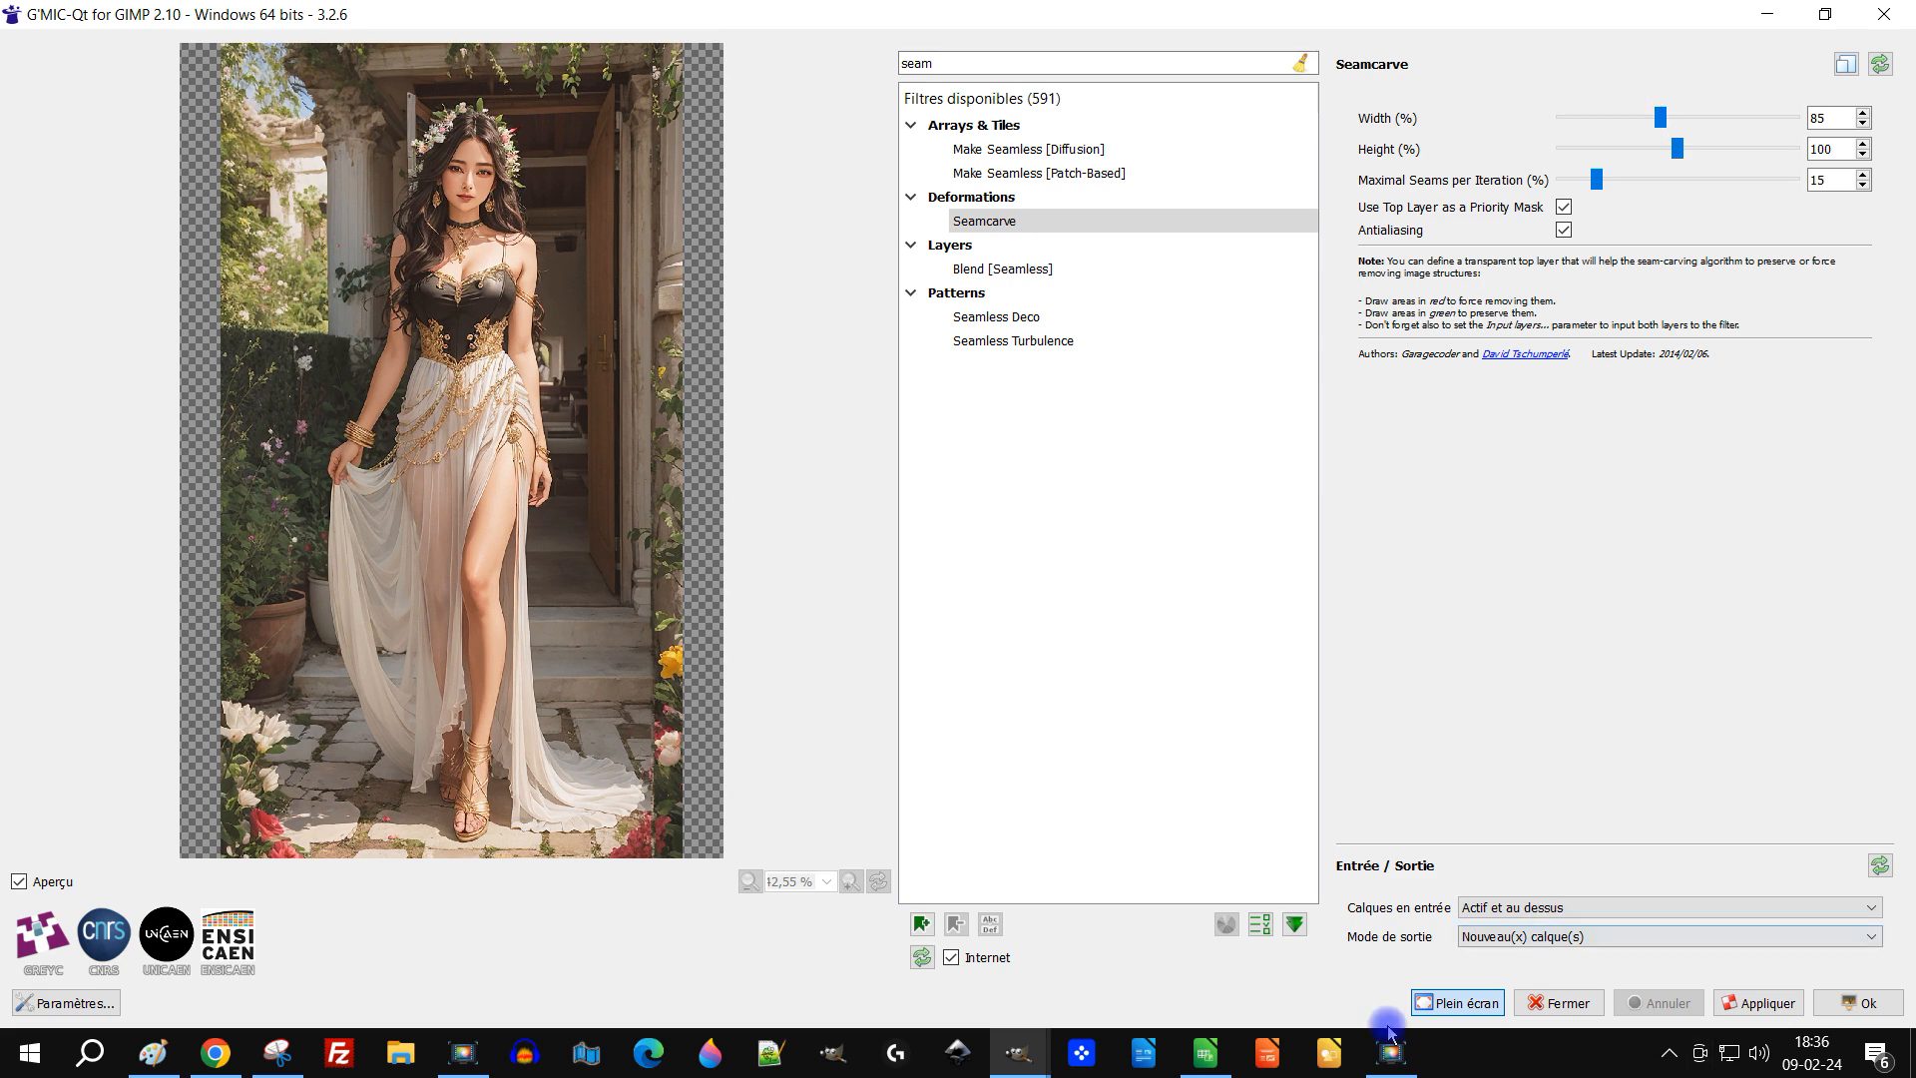
# Step: Switch to LibreOffice Calc and enter the starting width 1280 in cell C6
pyautogui.click(1207, 1065)
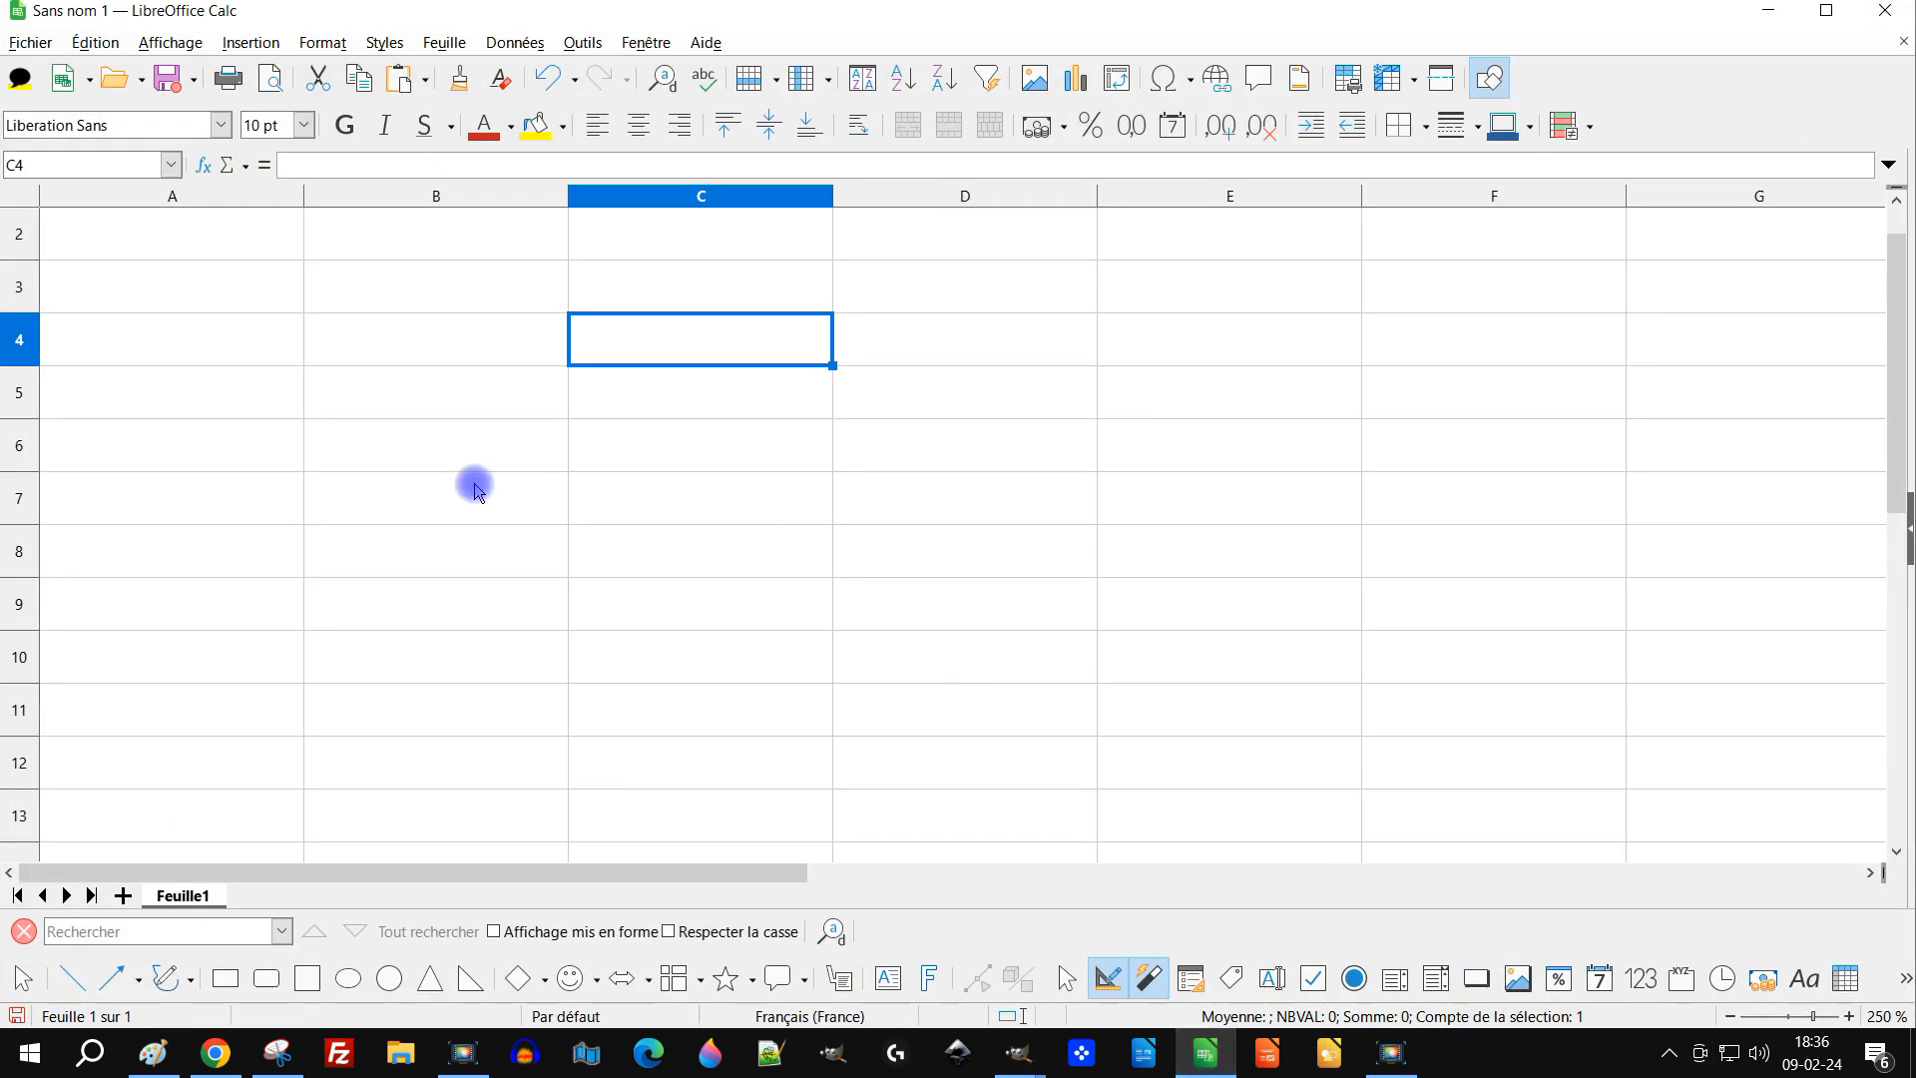
pyautogui.click(676, 432)
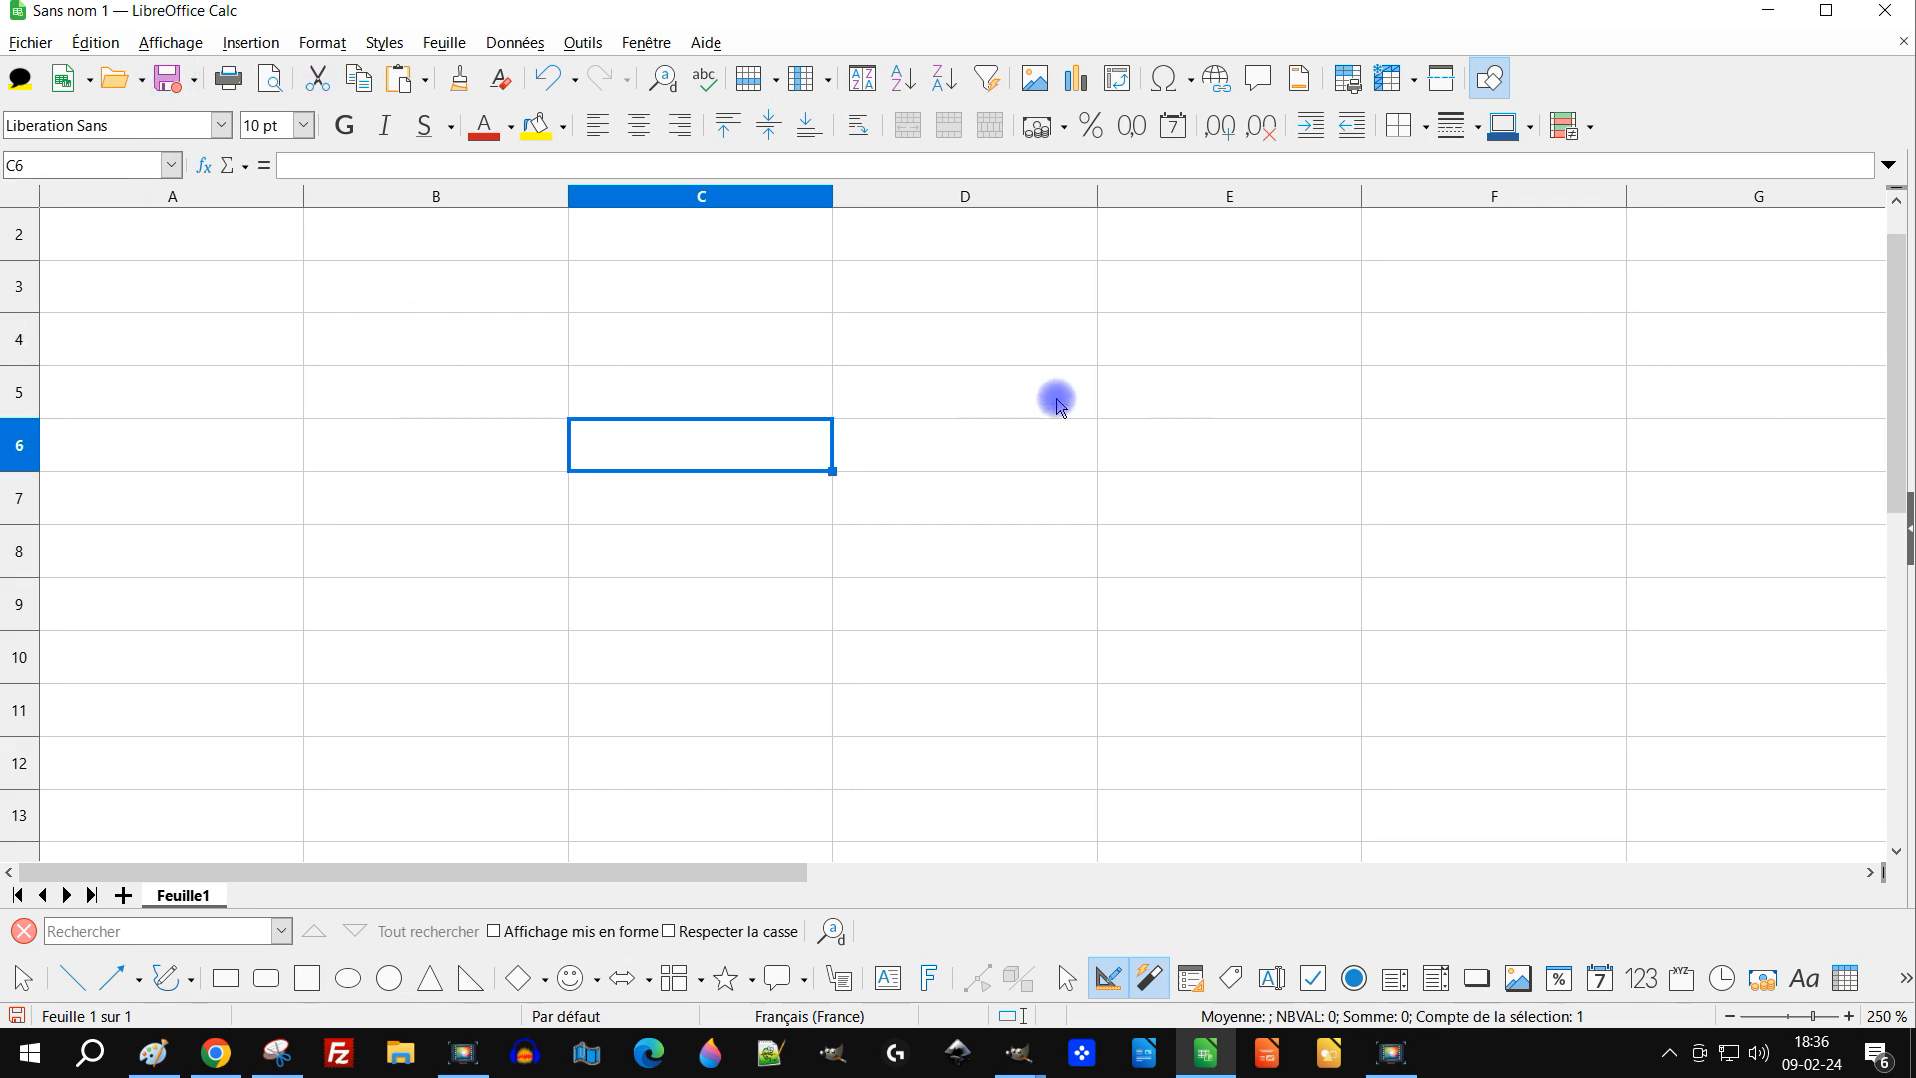
pyautogui.write('1')
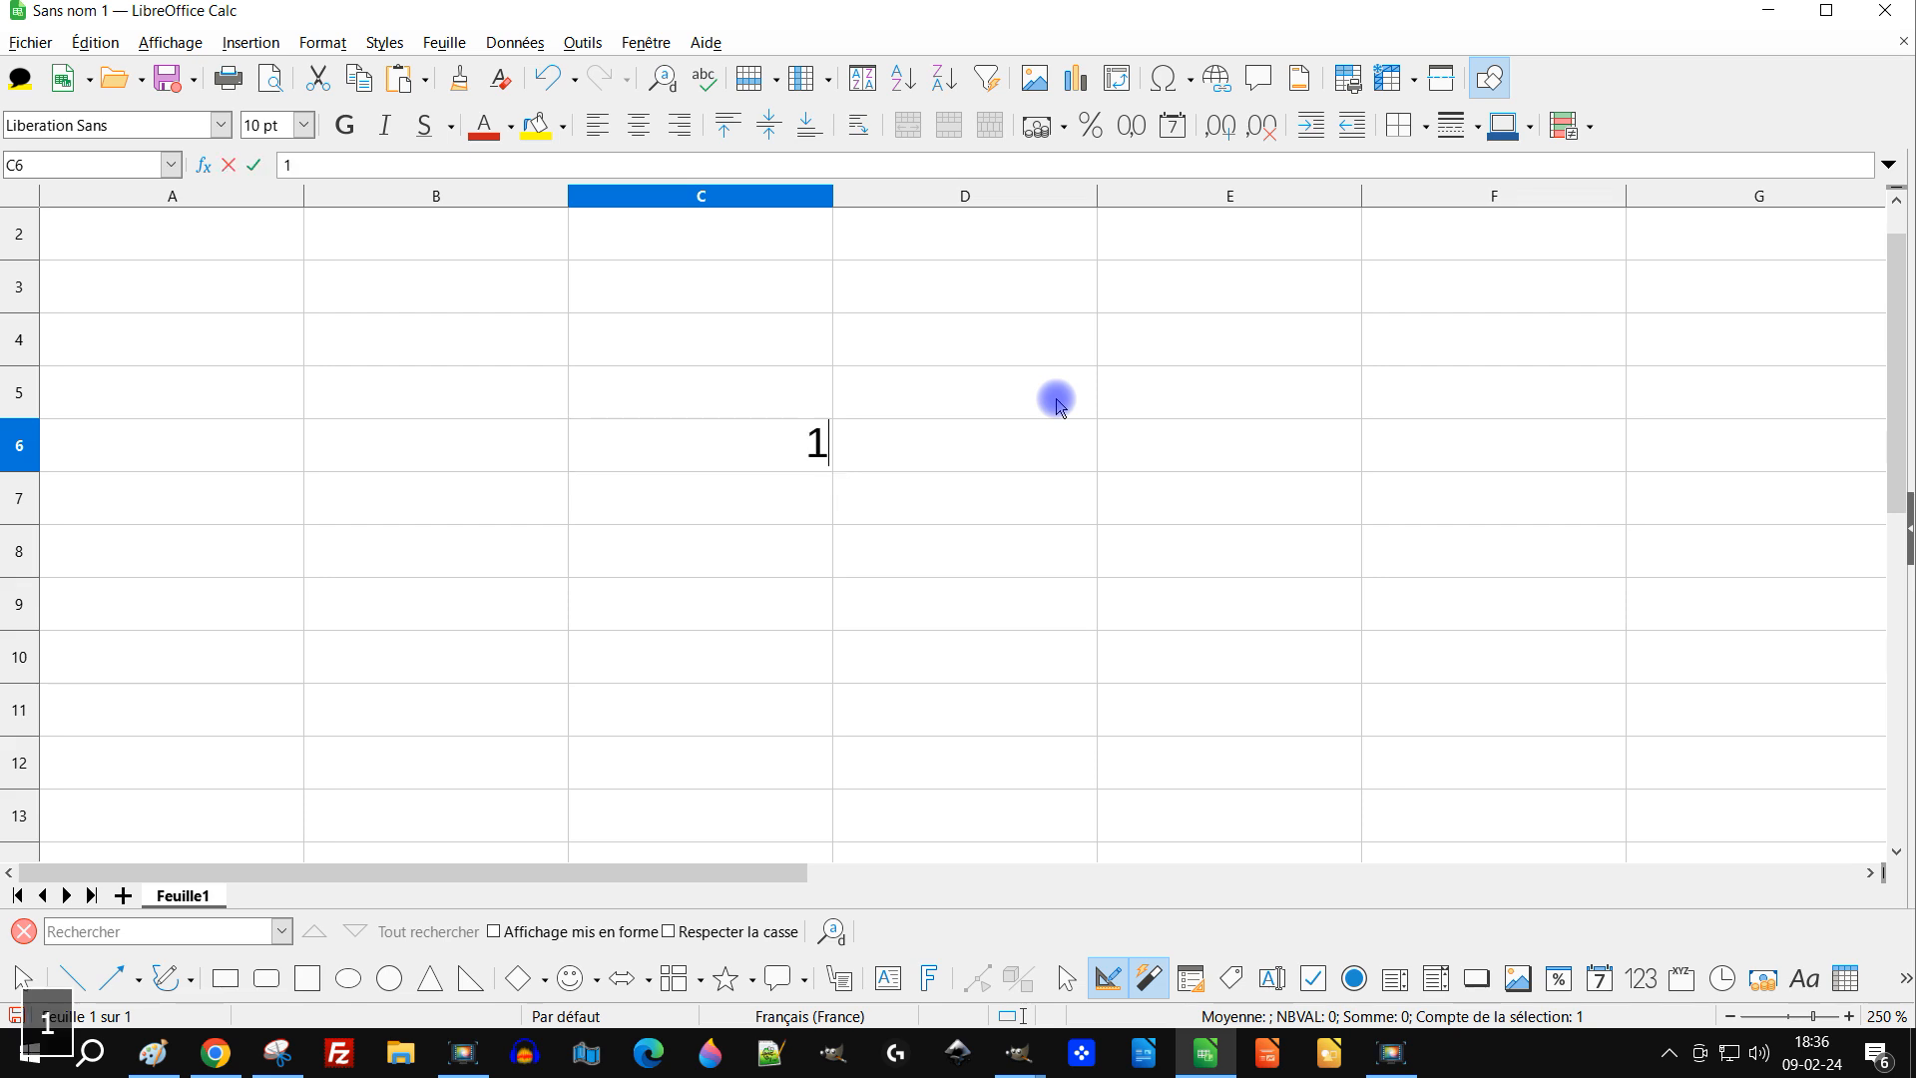
pyautogui.write('280')
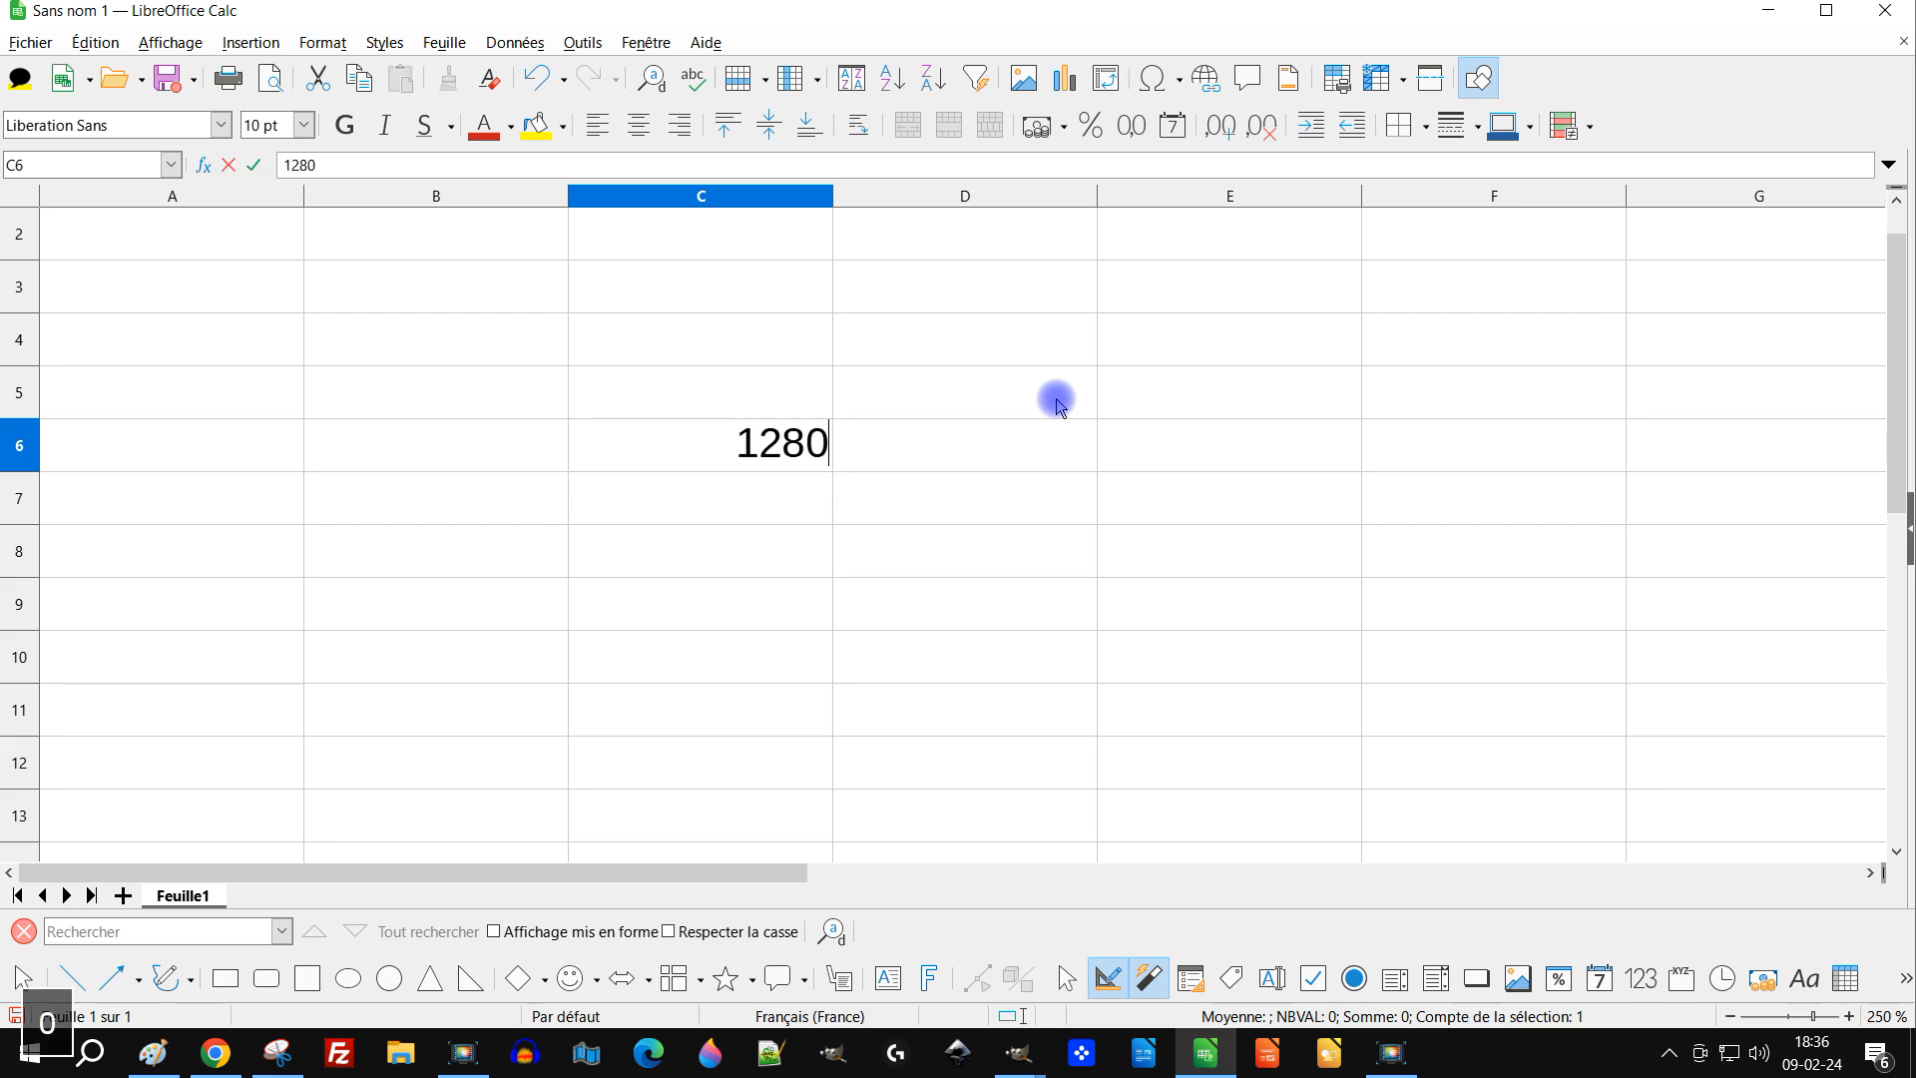
pyautogui.press('Up')
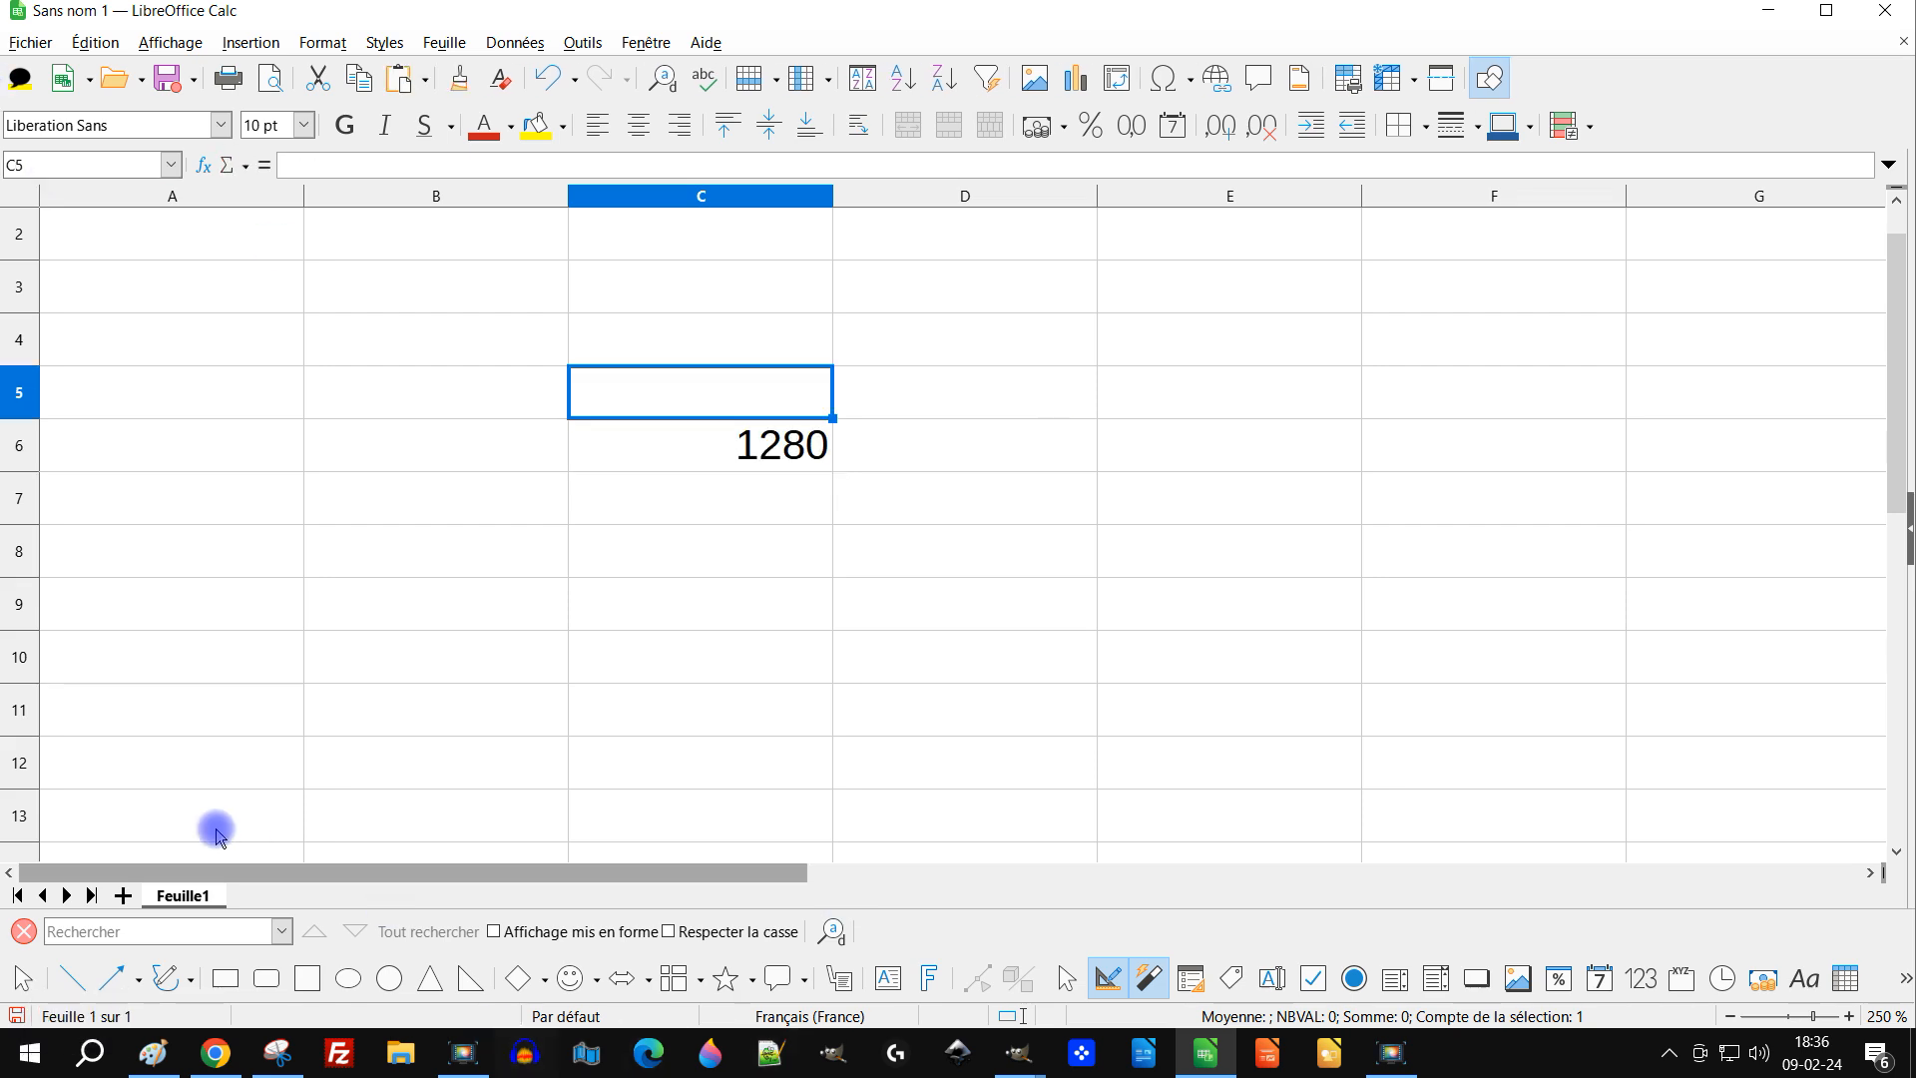
# Step: Switch to Chrome and check the illustration's pixel dimensions among the download sizes on its Pixabay page
pyautogui.click(216, 1060)
pyautogui.click(828, 22)
pyautogui.click(1538, 529)
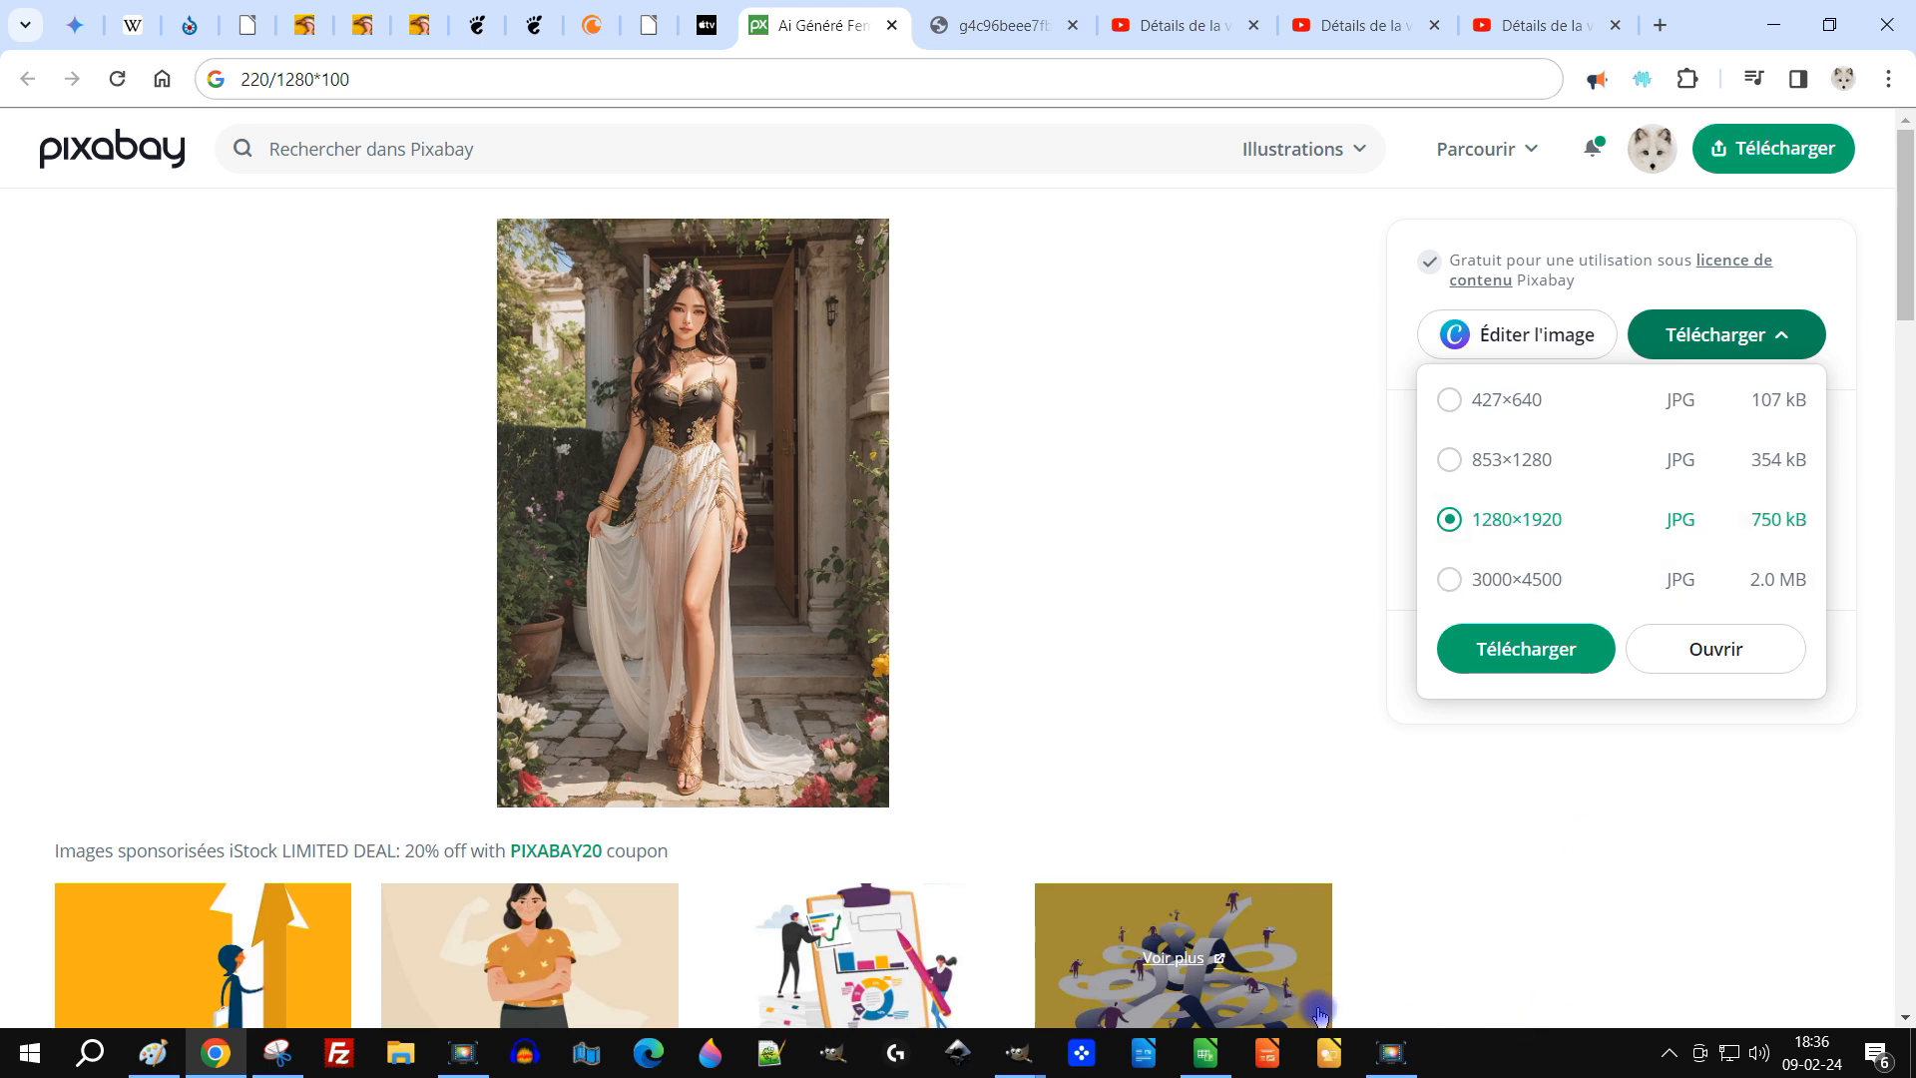
# Step: Return to LibreOffice Calc and label cell C5 "point de départ" and cell D5 "arrivée"
pyautogui.click(1206, 1053)
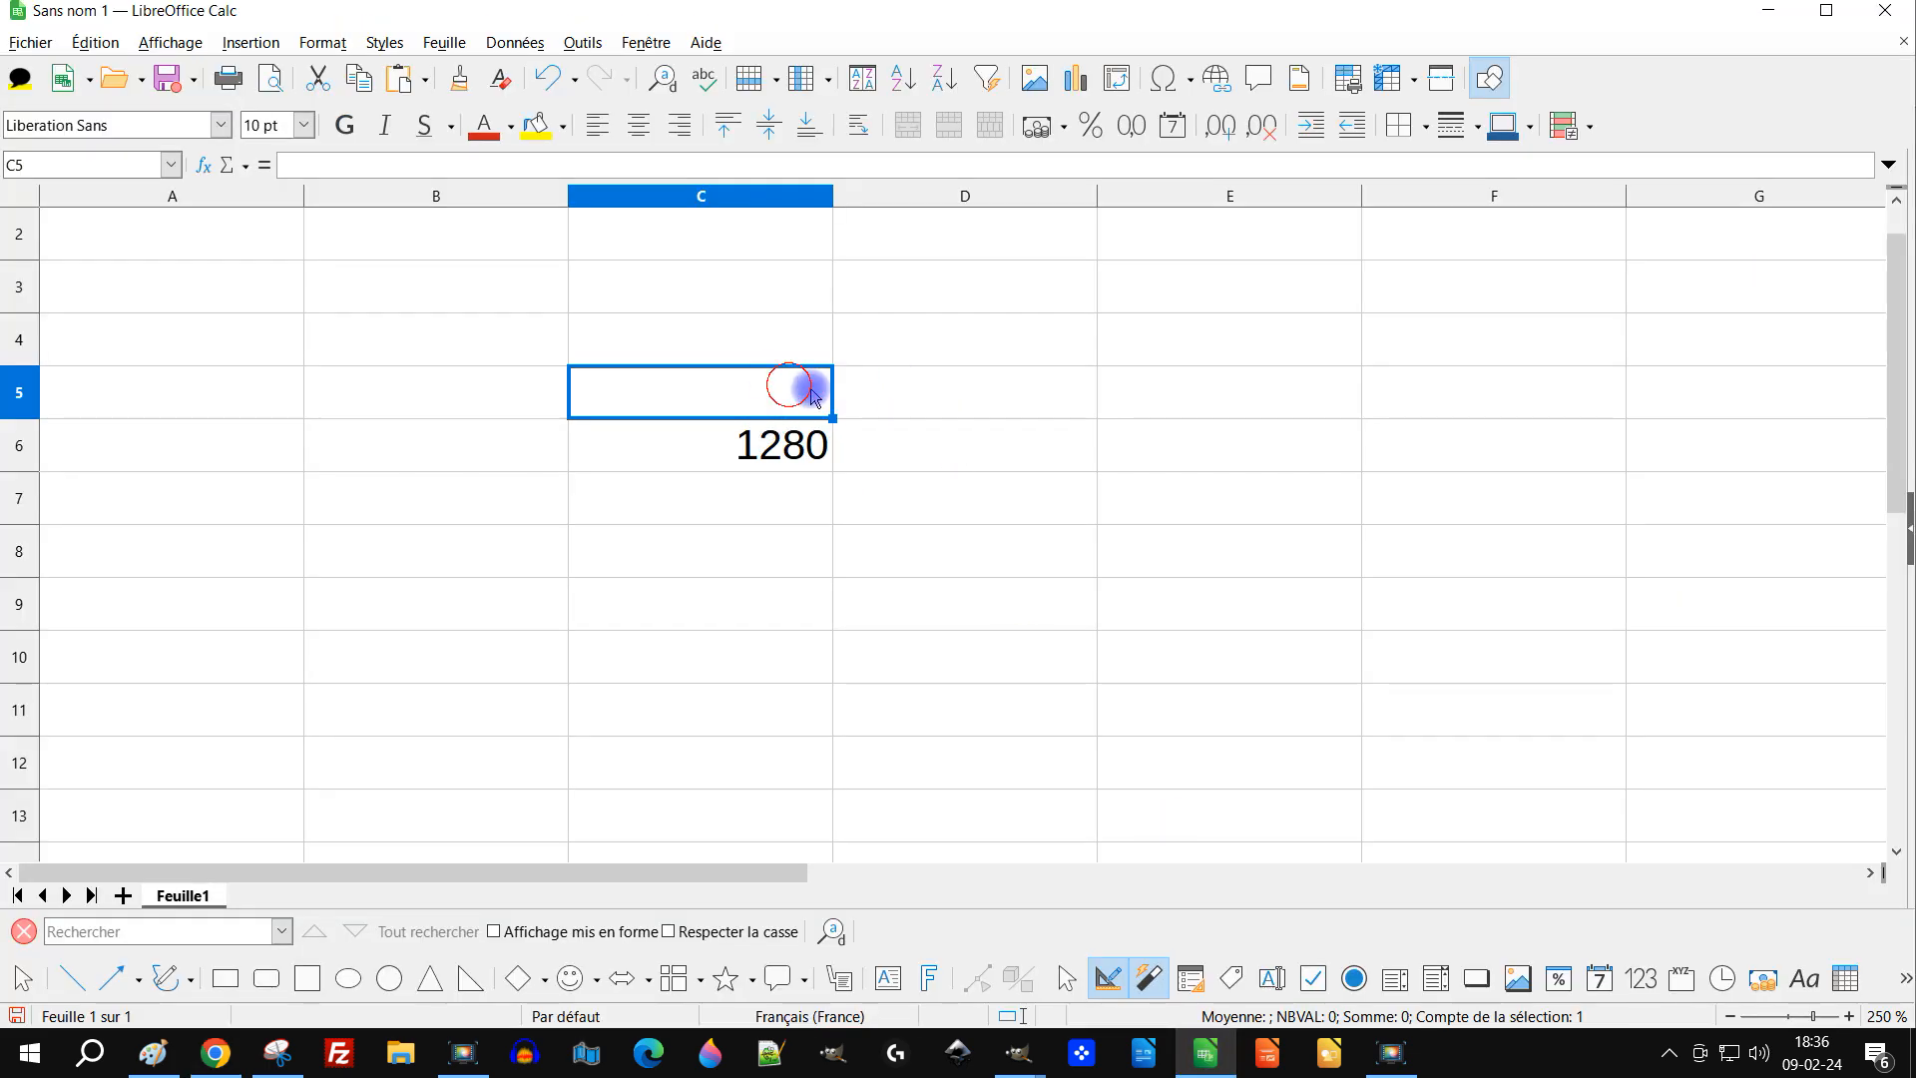
pyautogui.write('poi')
pyautogui.write('nt d')
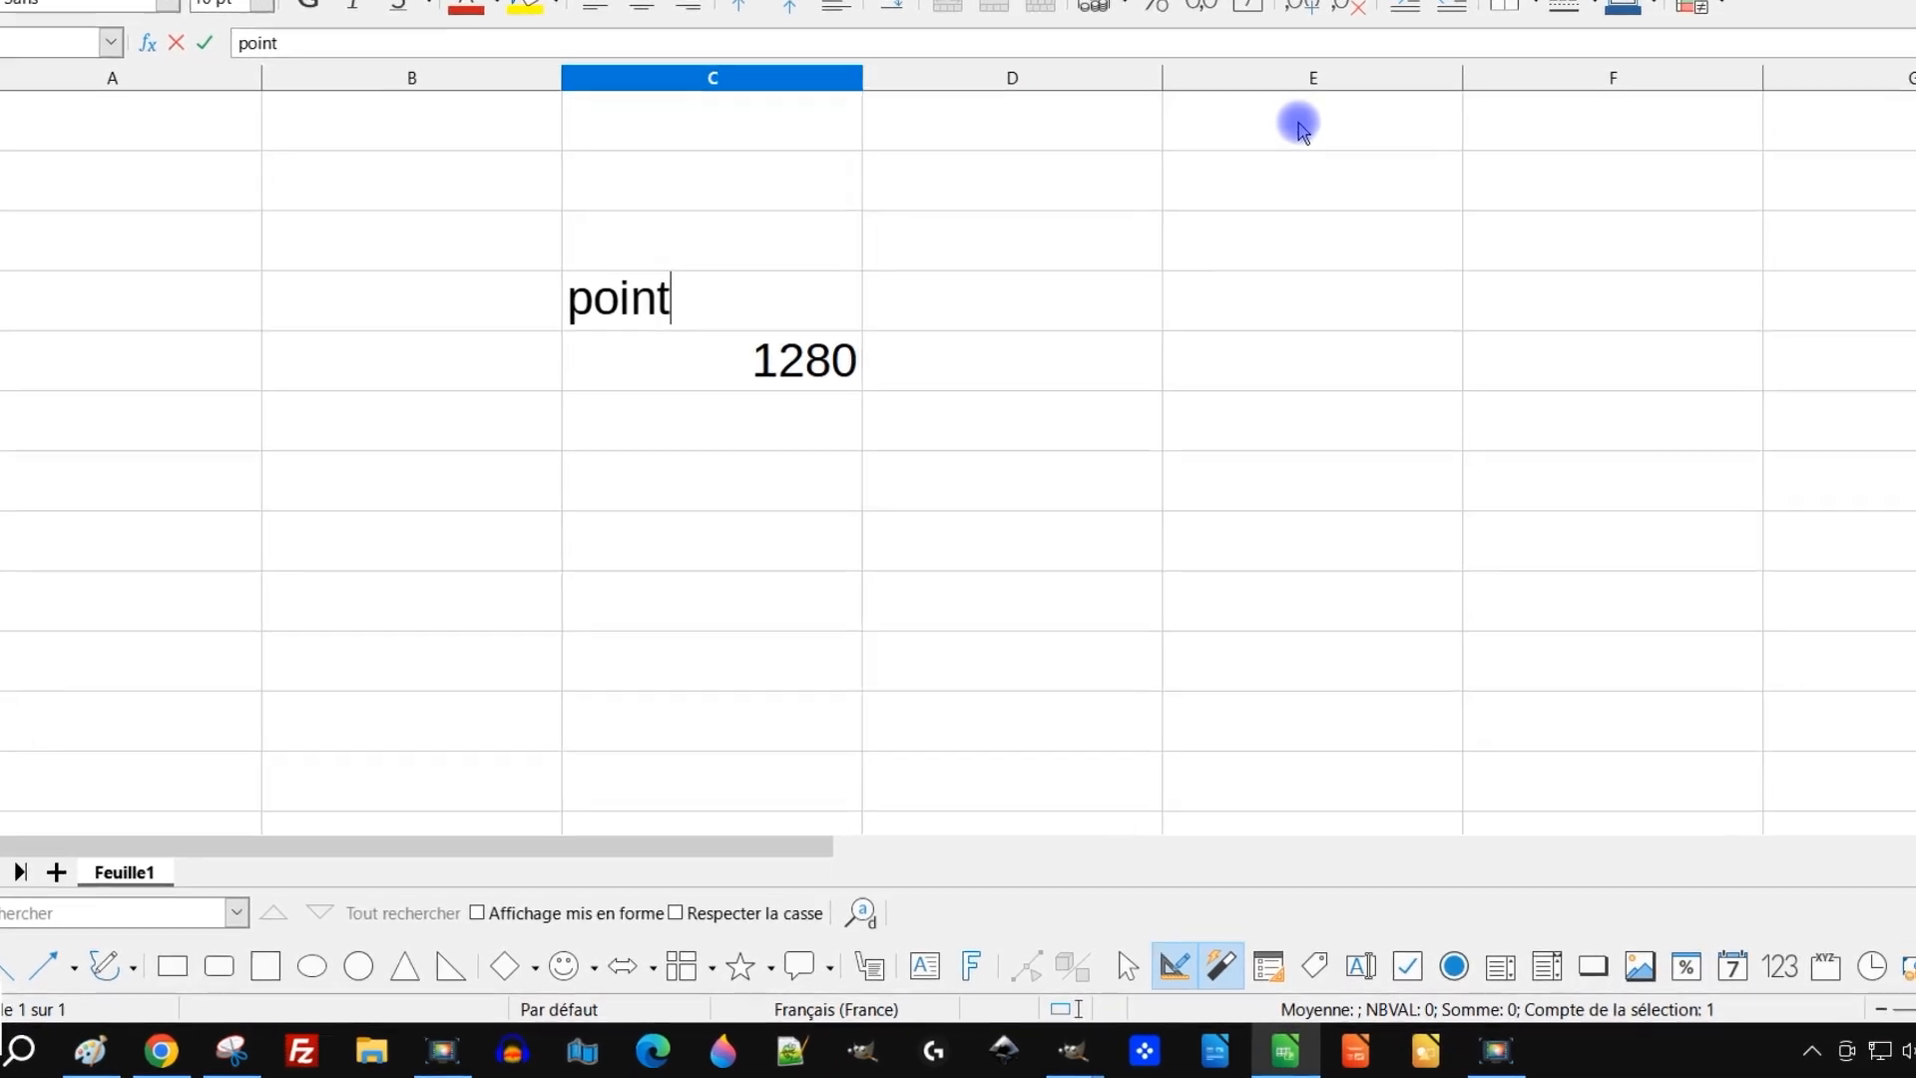
pyautogui.write('e départ')
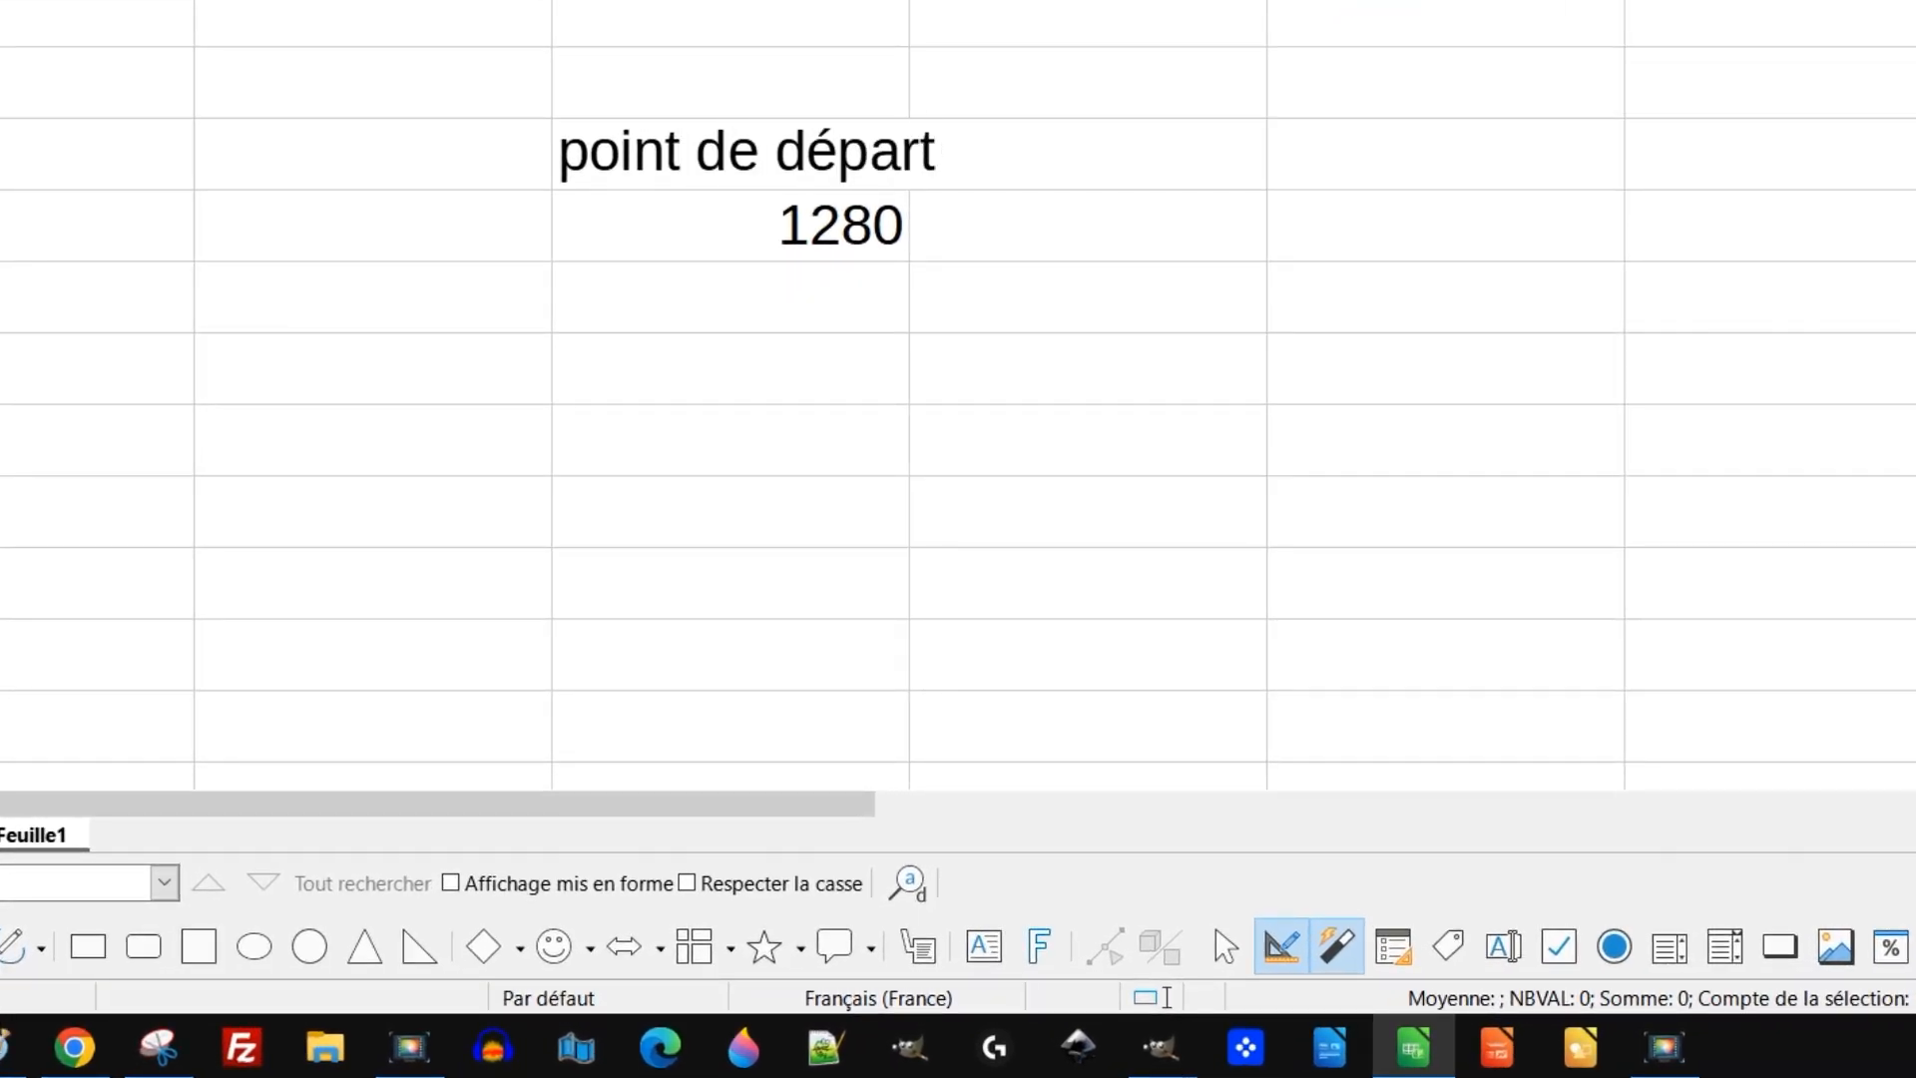
pyautogui.press('Tab')
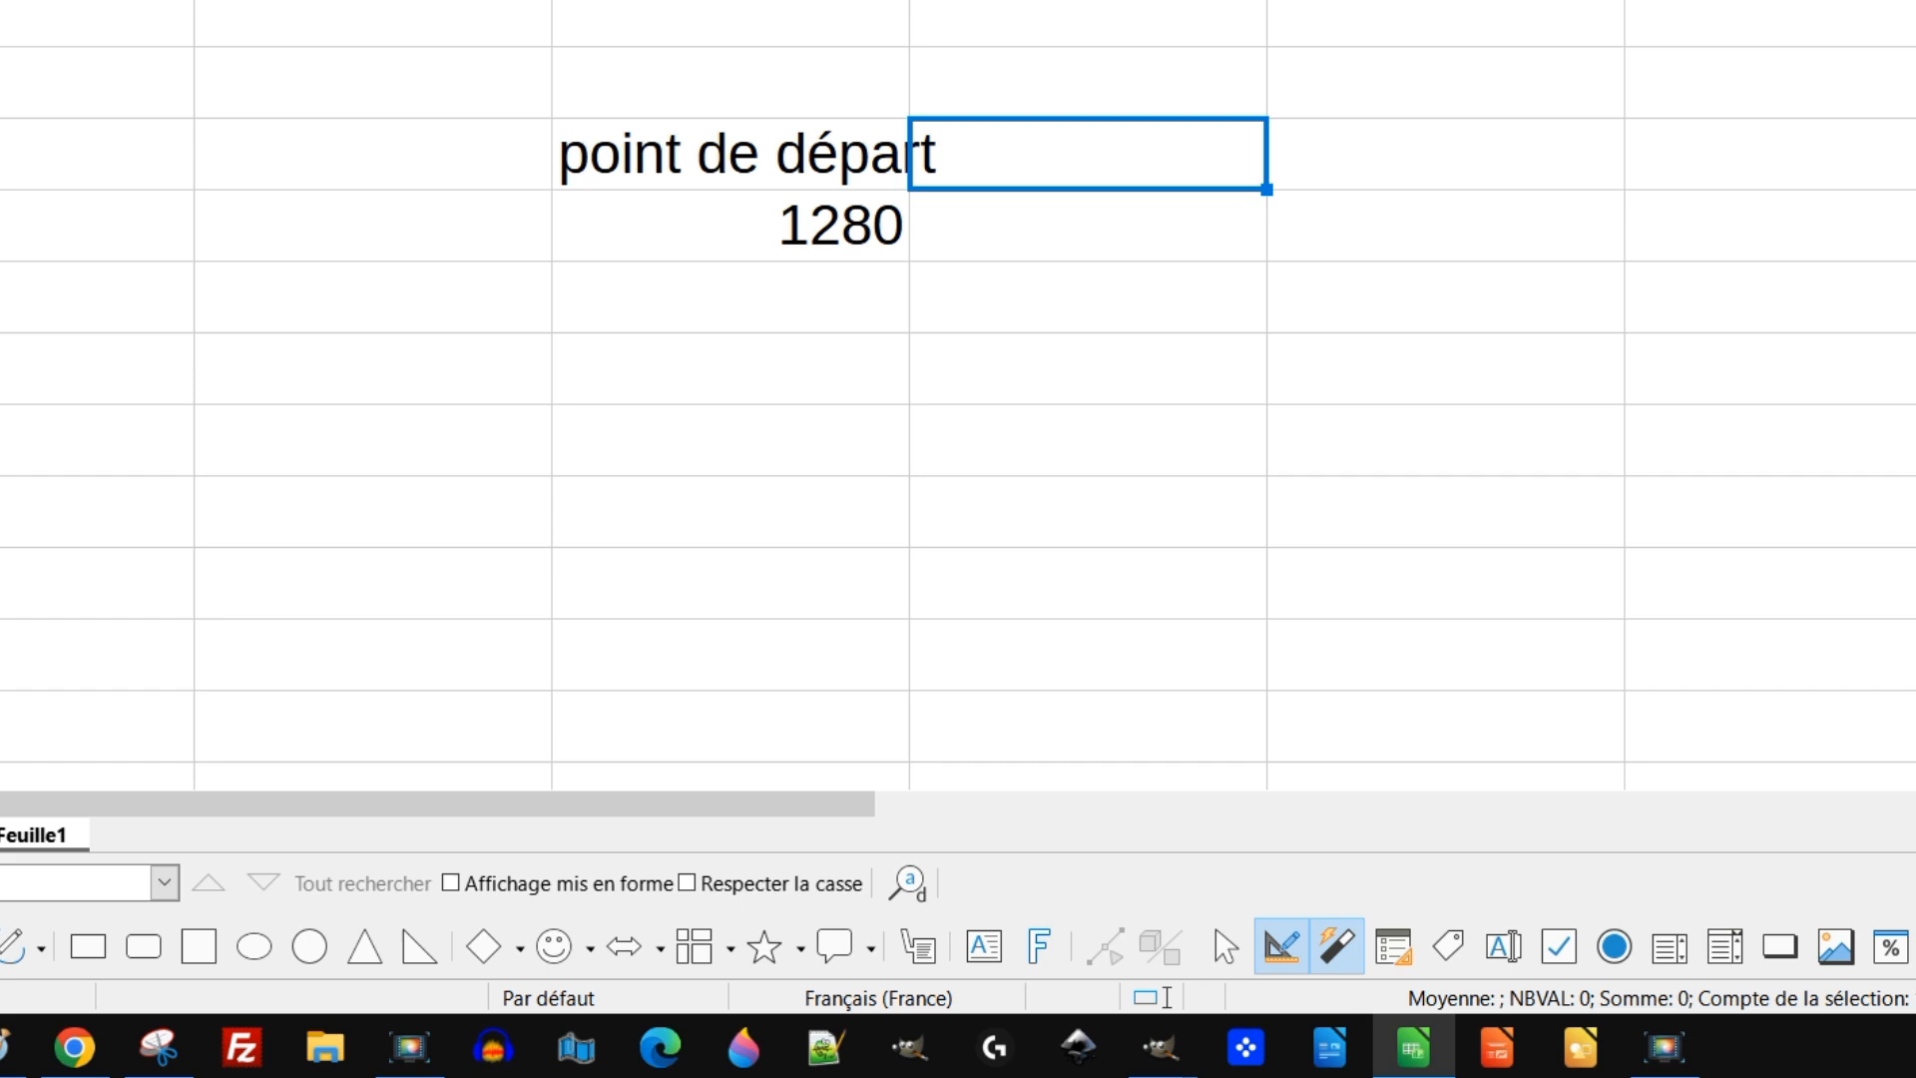
pyautogui.write('arrivée')
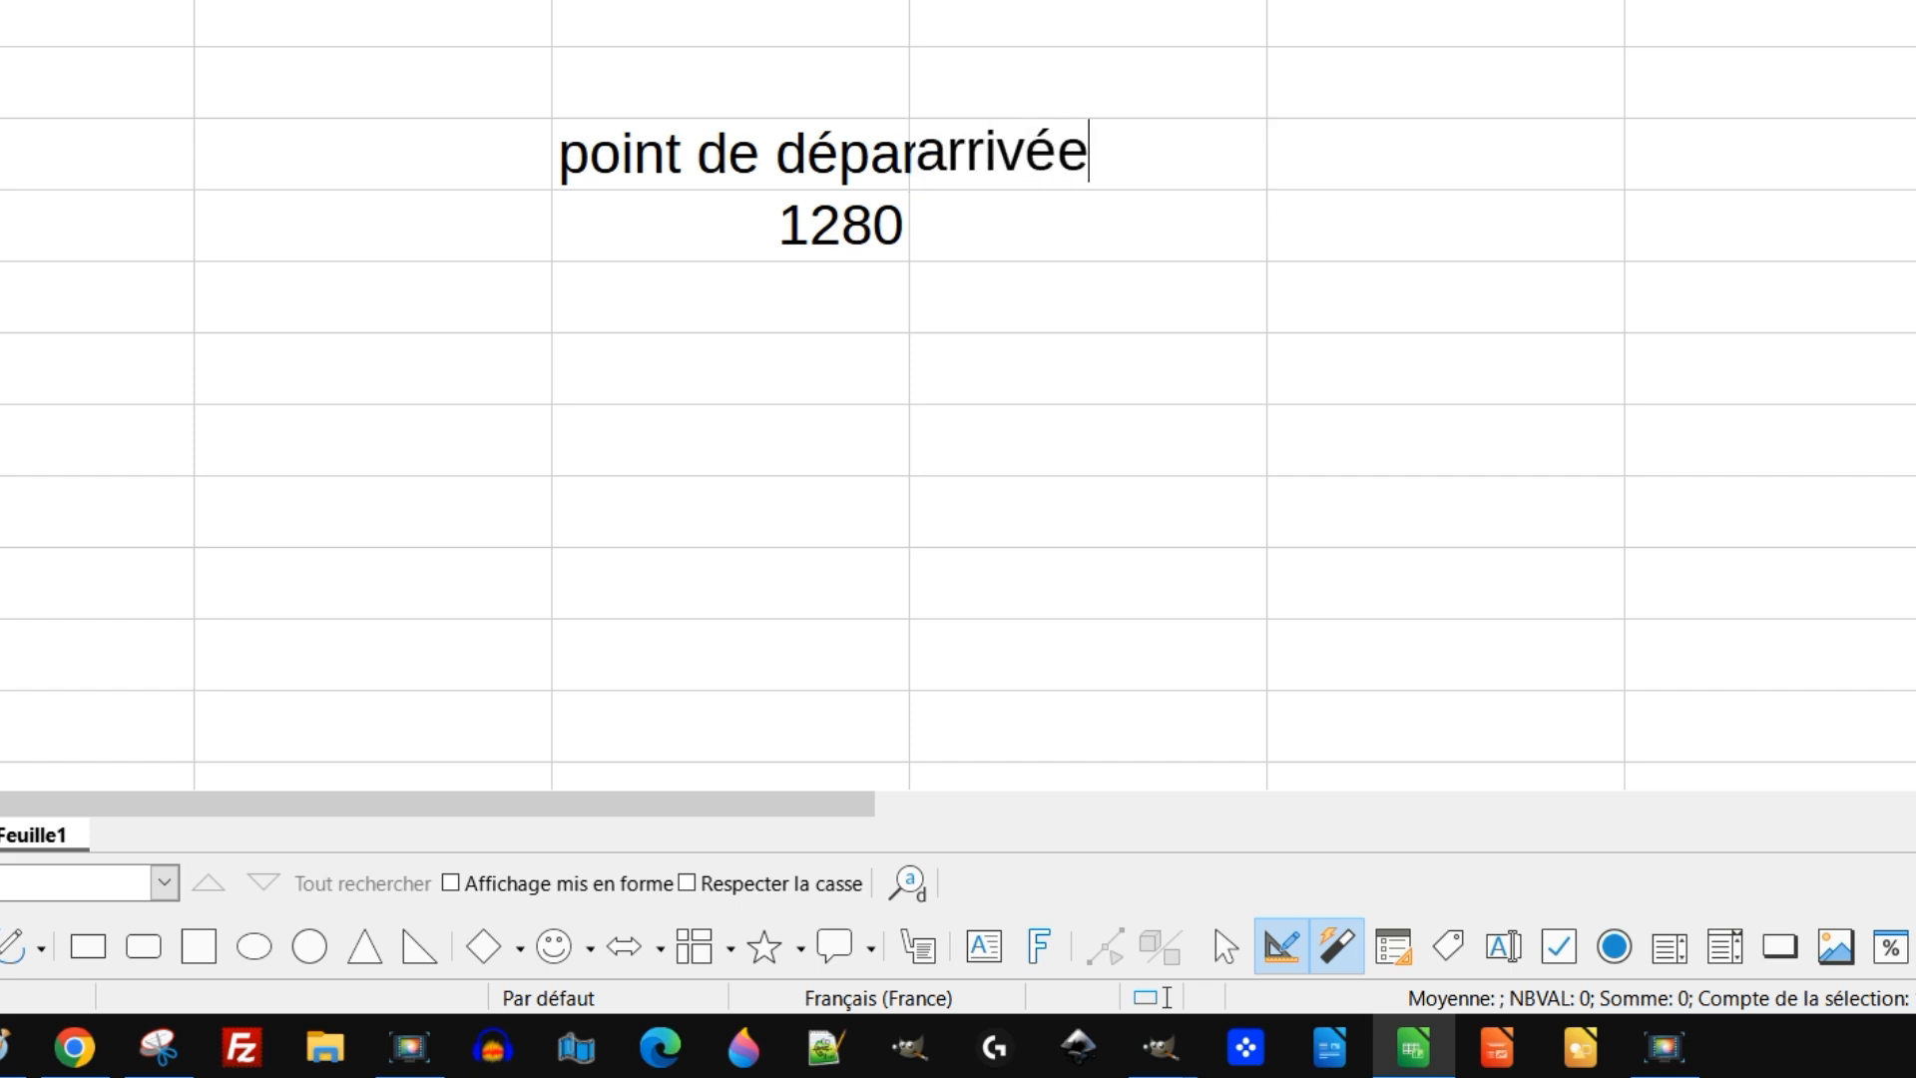
# Step: Finish the entry in cell D5 and widen column C so the "point de départ" label fits
pyautogui.press('Return')
pyautogui.click(1087, 154)
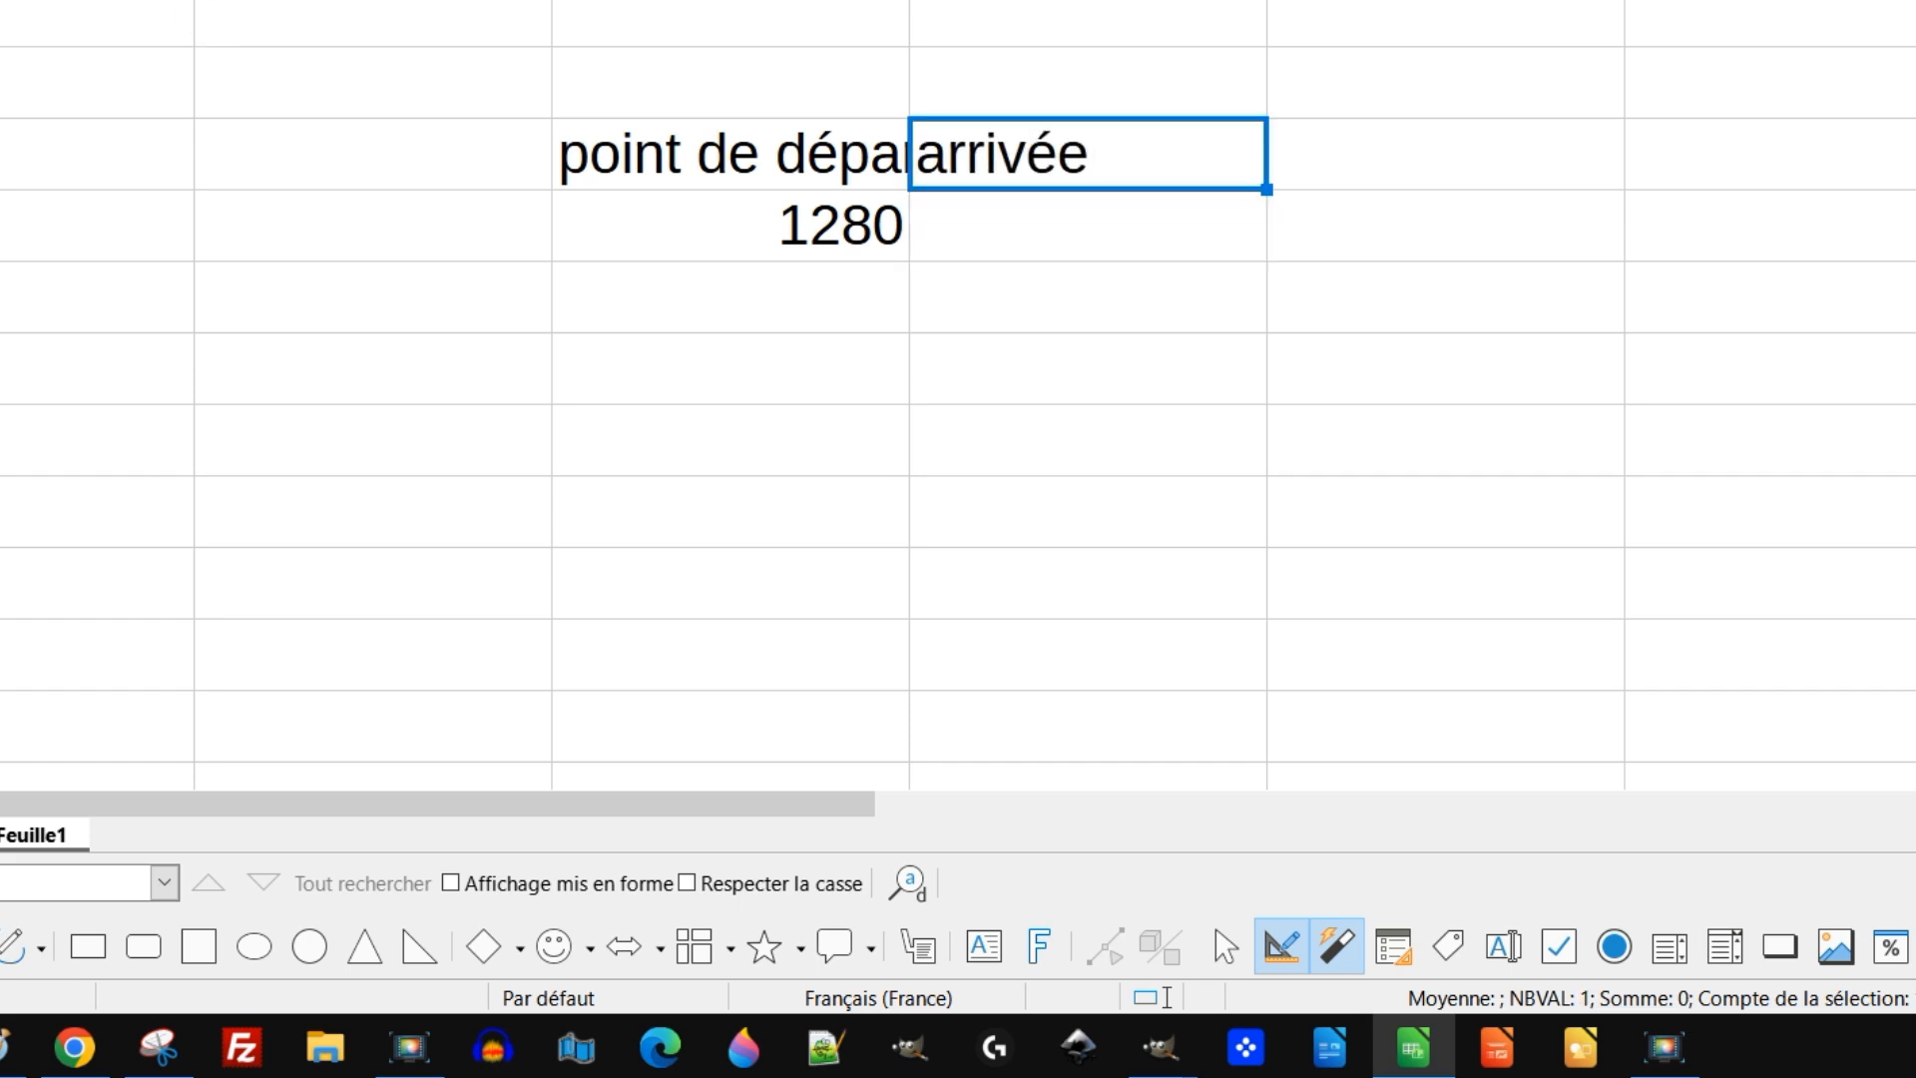
pyautogui.moveTo(909, 2); pyautogui.dragTo(1096, 2)
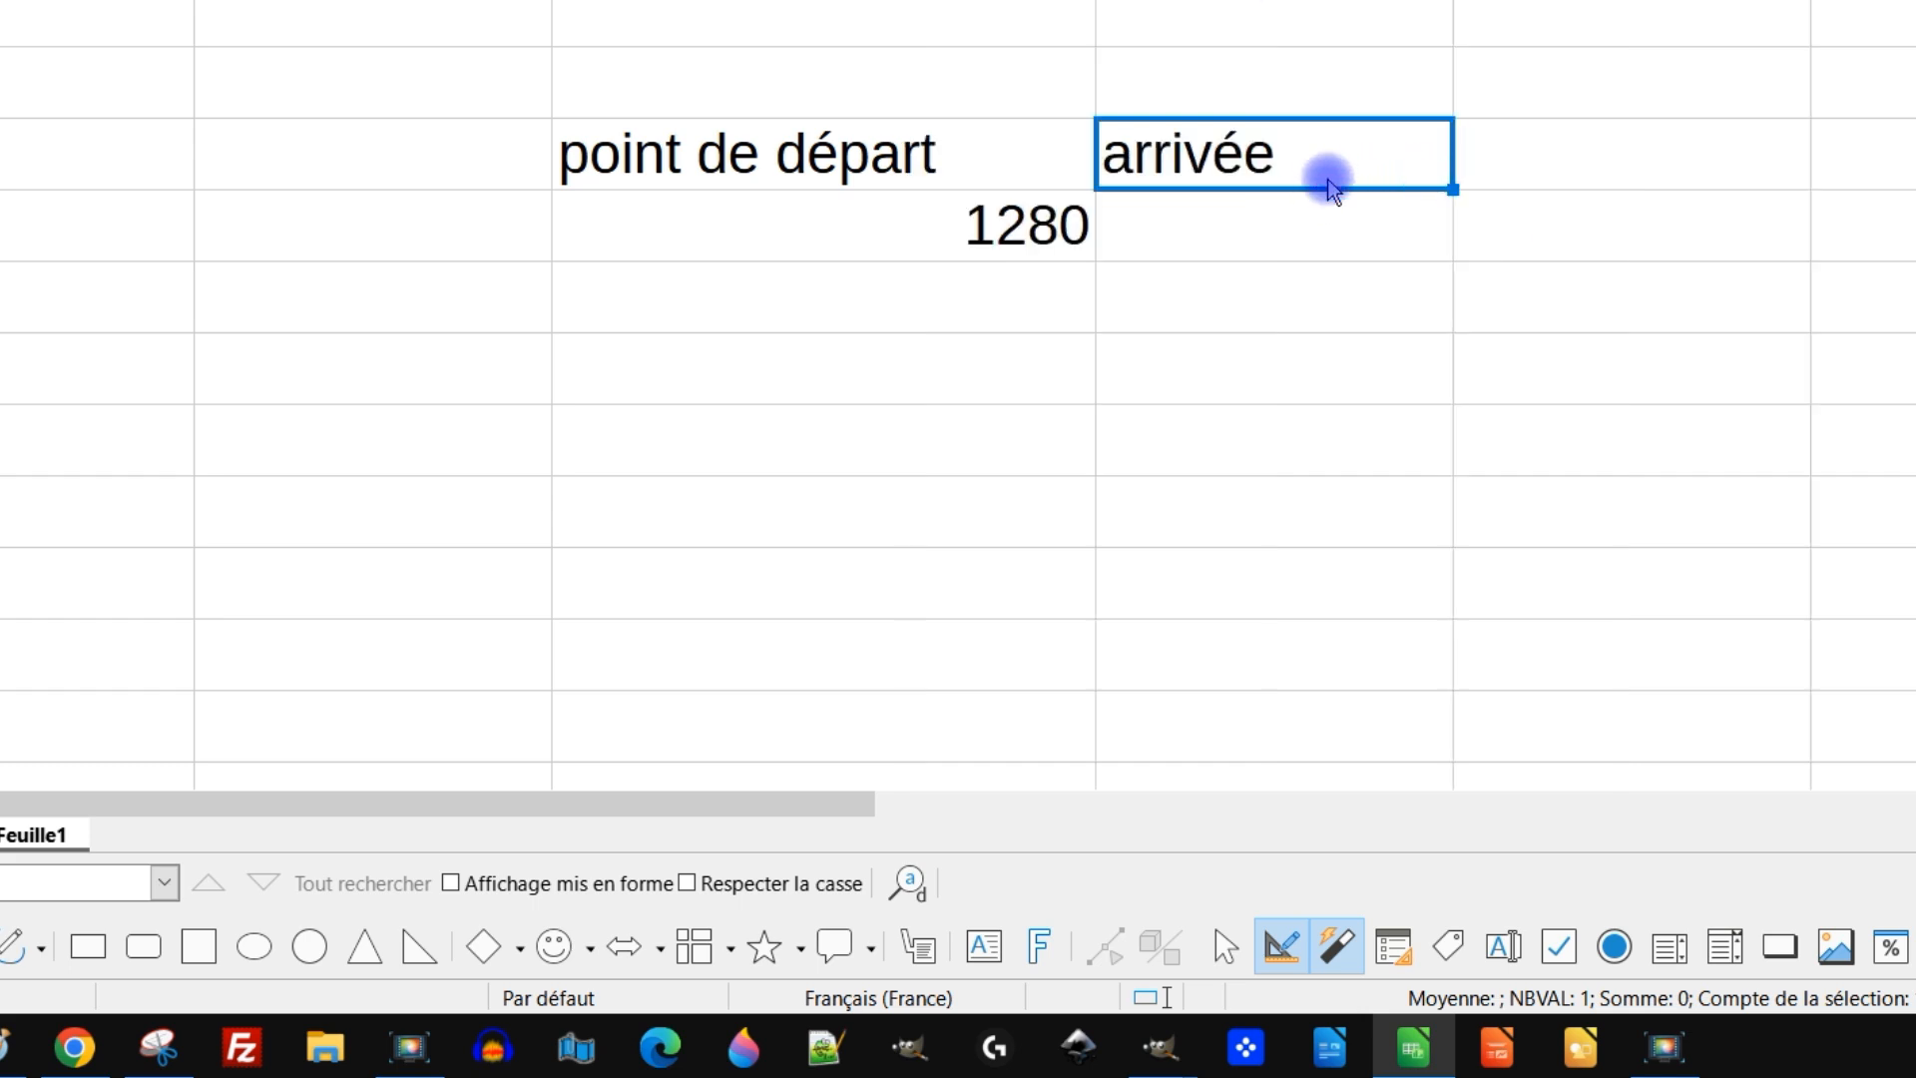
# Step: Relabel cell D5 "à la fin" and enter the target width 1500 in cell D6
pyautogui.write('à la fin')
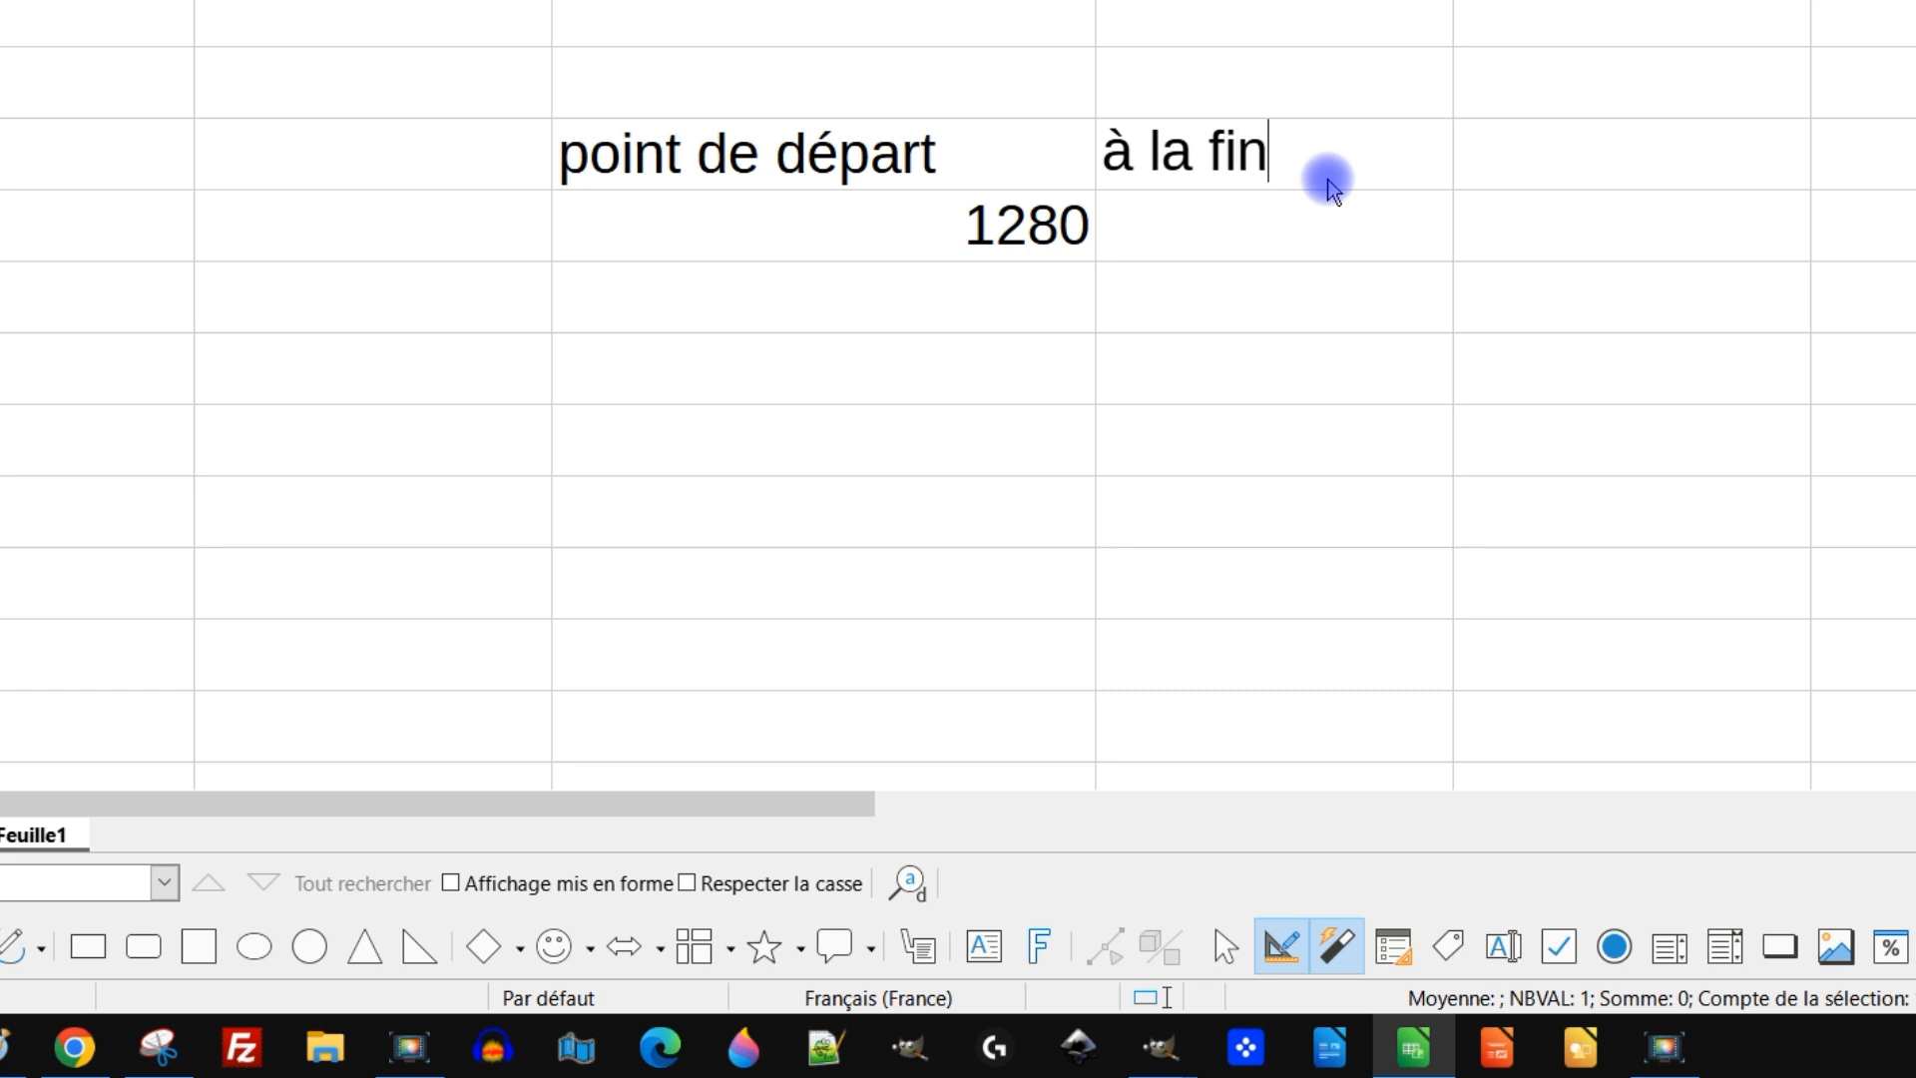
pyautogui.press('Return')
pyautogui.write('1500')
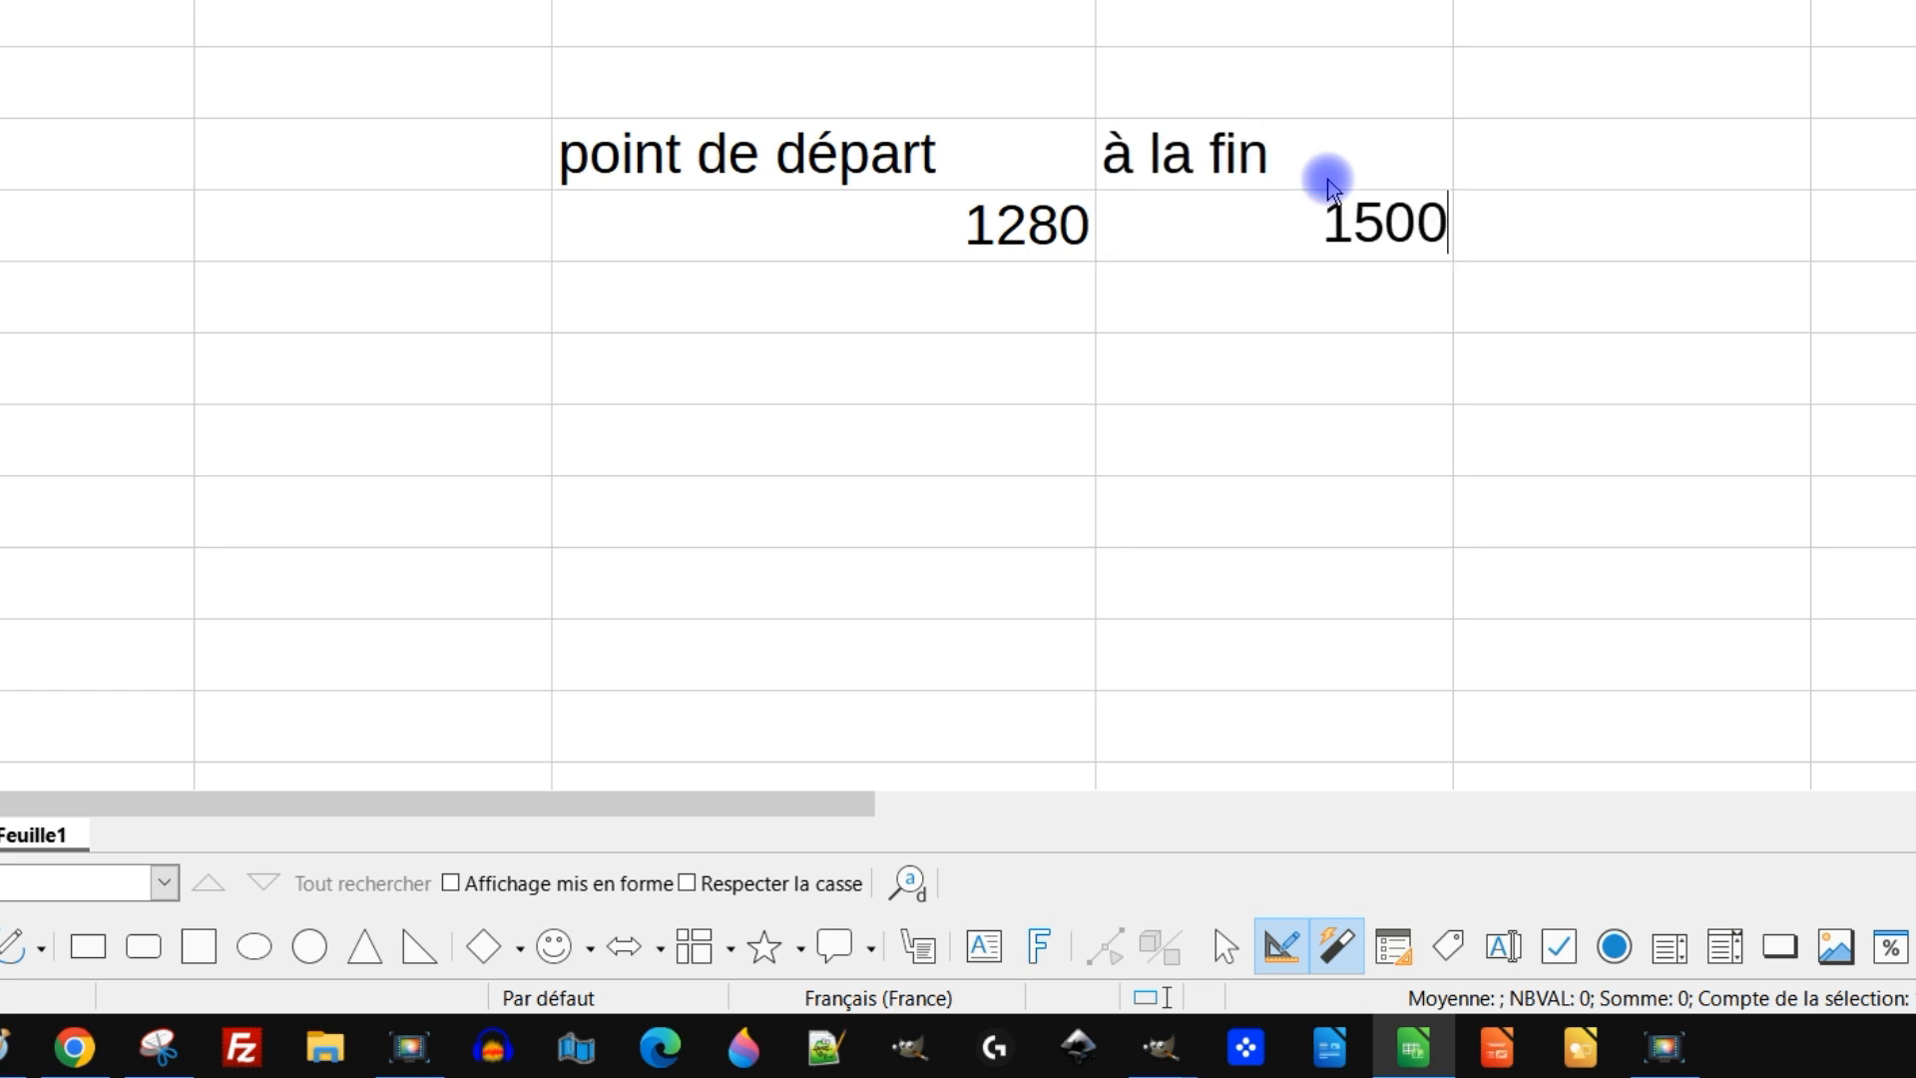
pyautogui.press('Return')
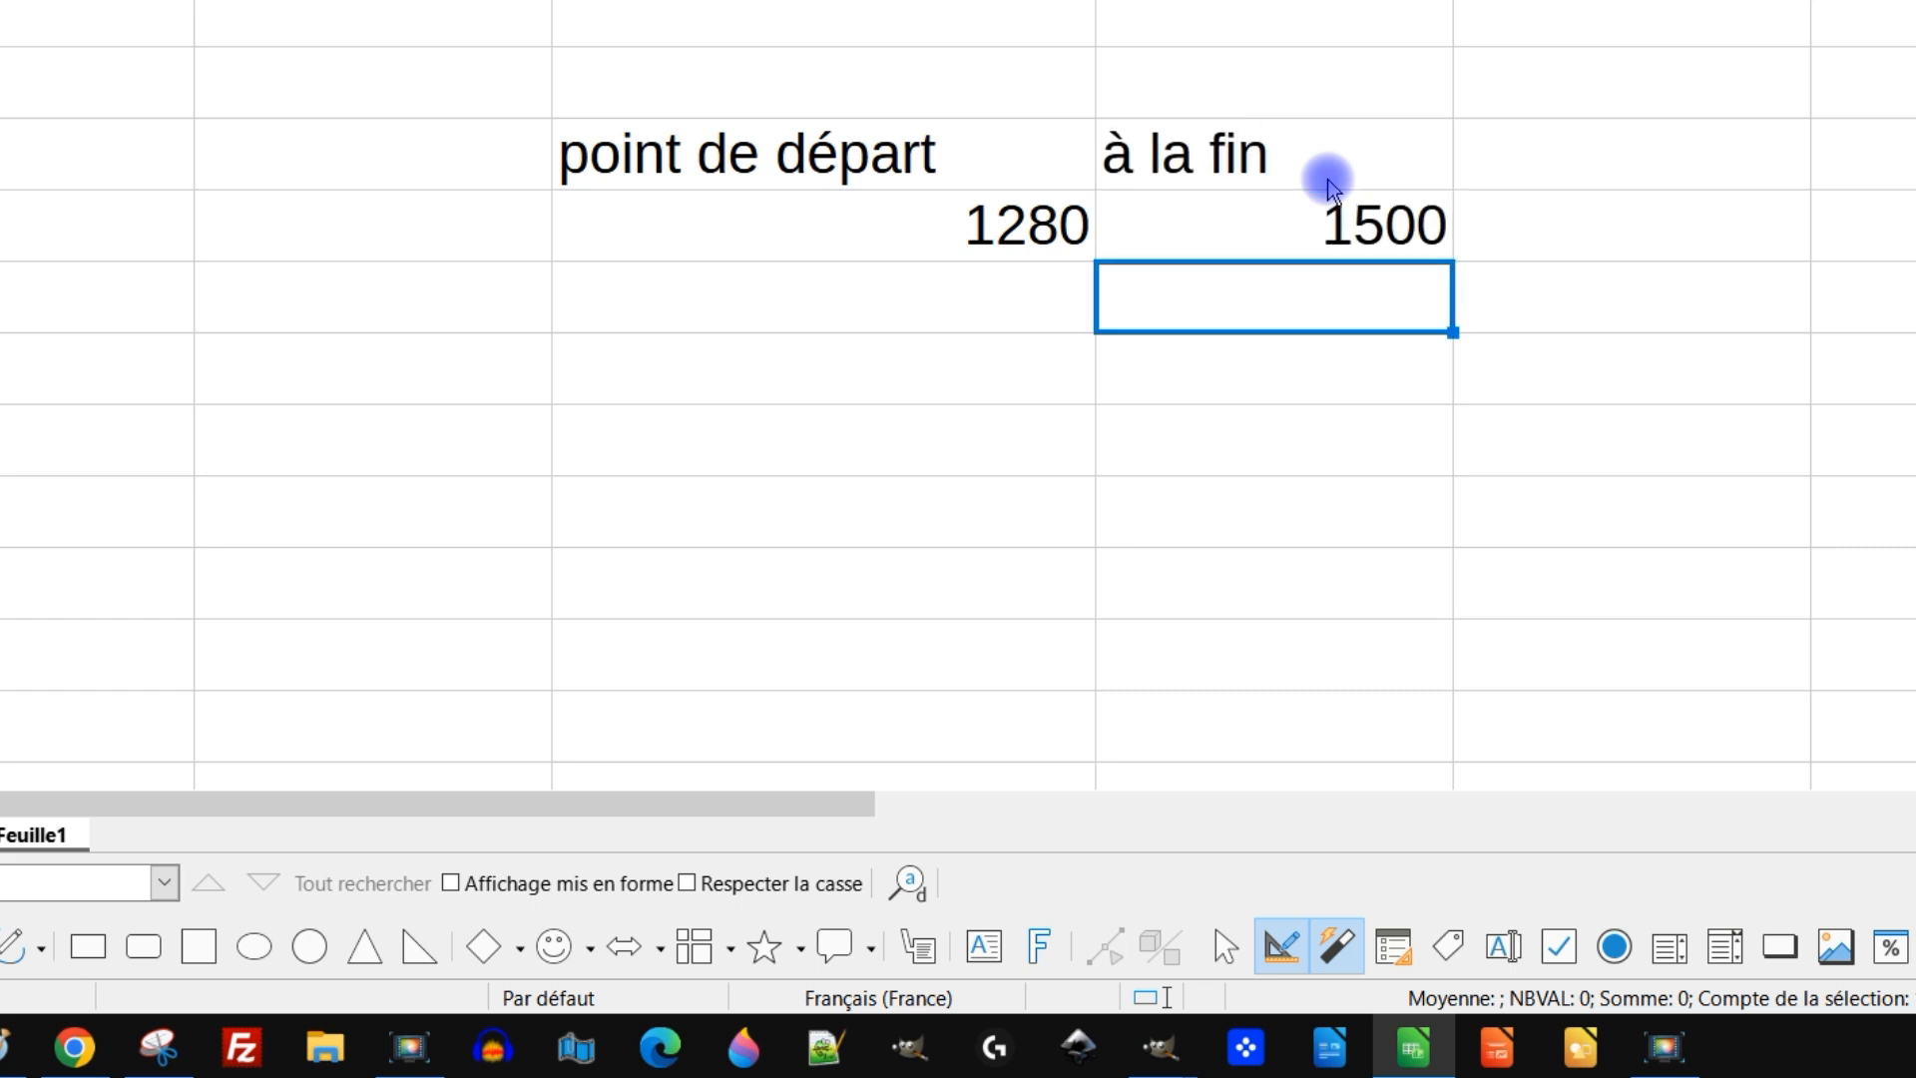
# Step: Enter 100 % in cell C7, below the starting width
pyautogui.press('Left')
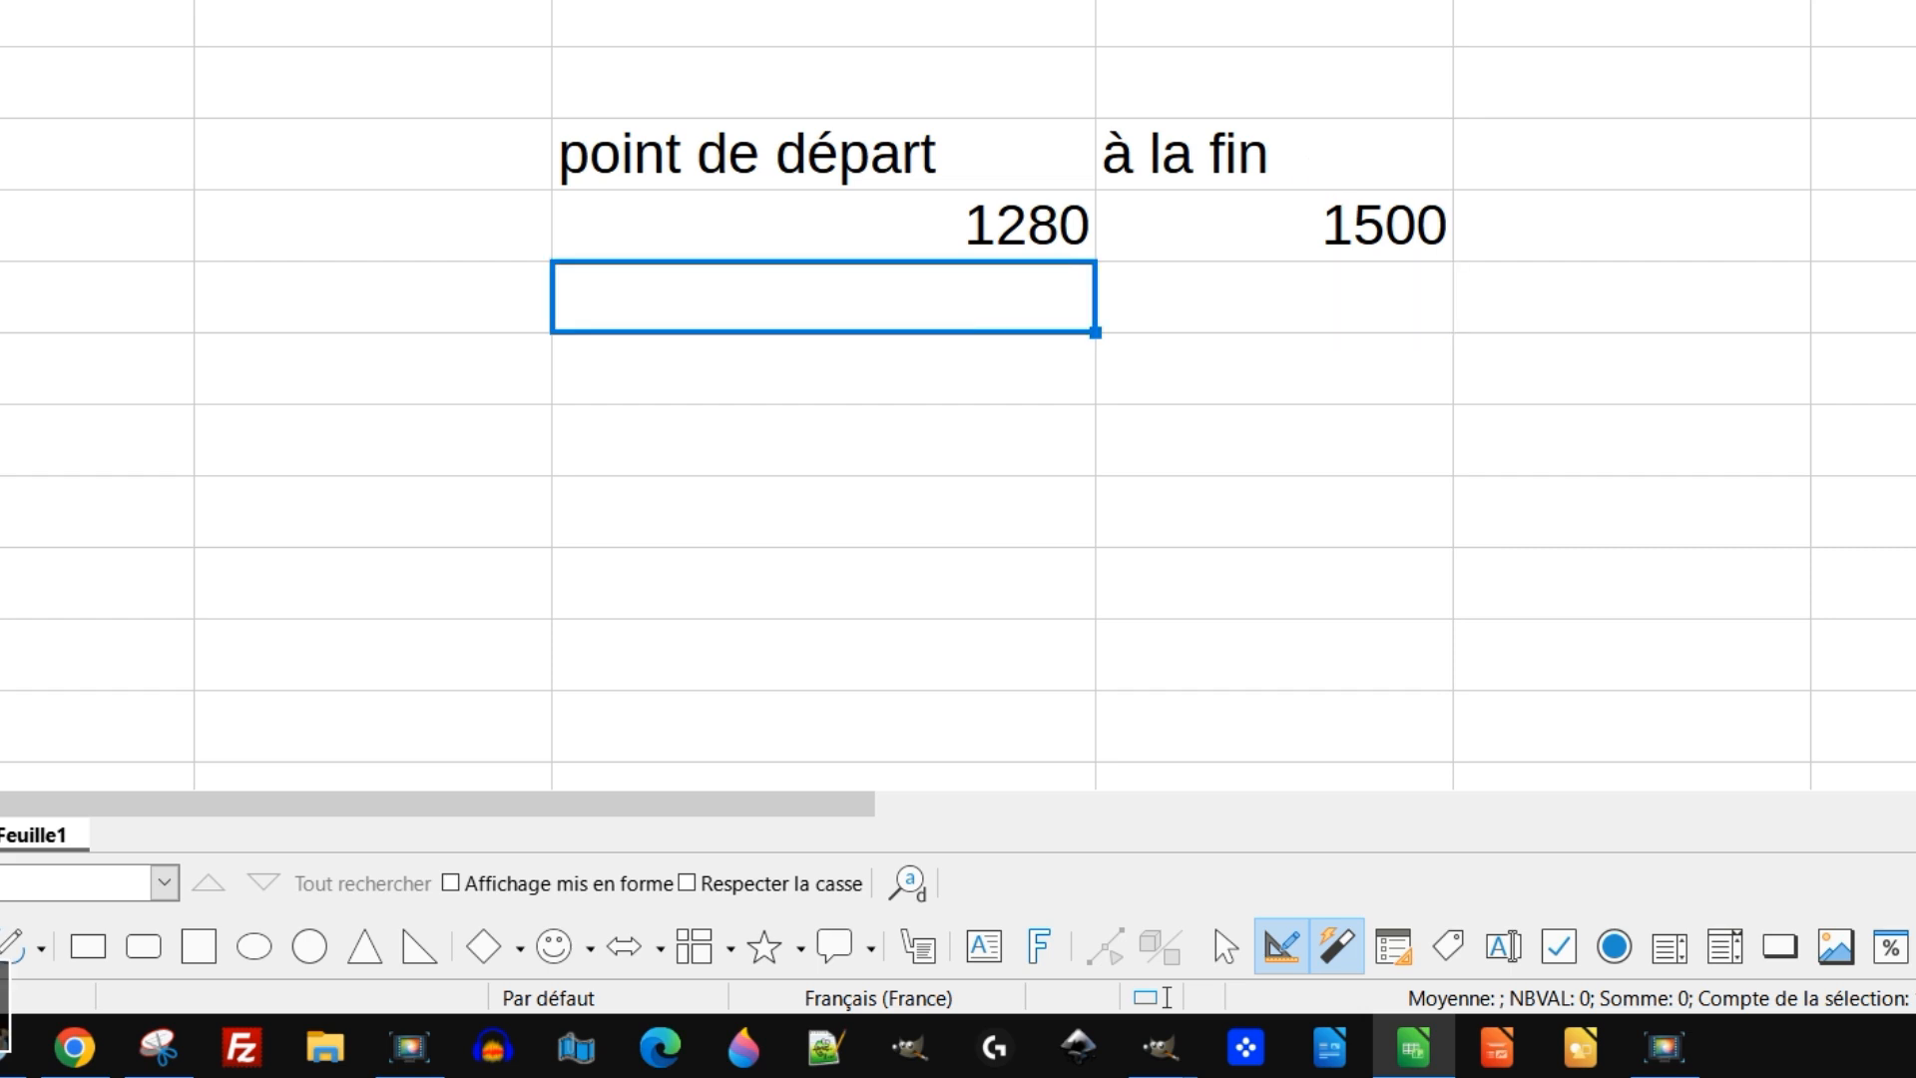
pyautogui.write('10')
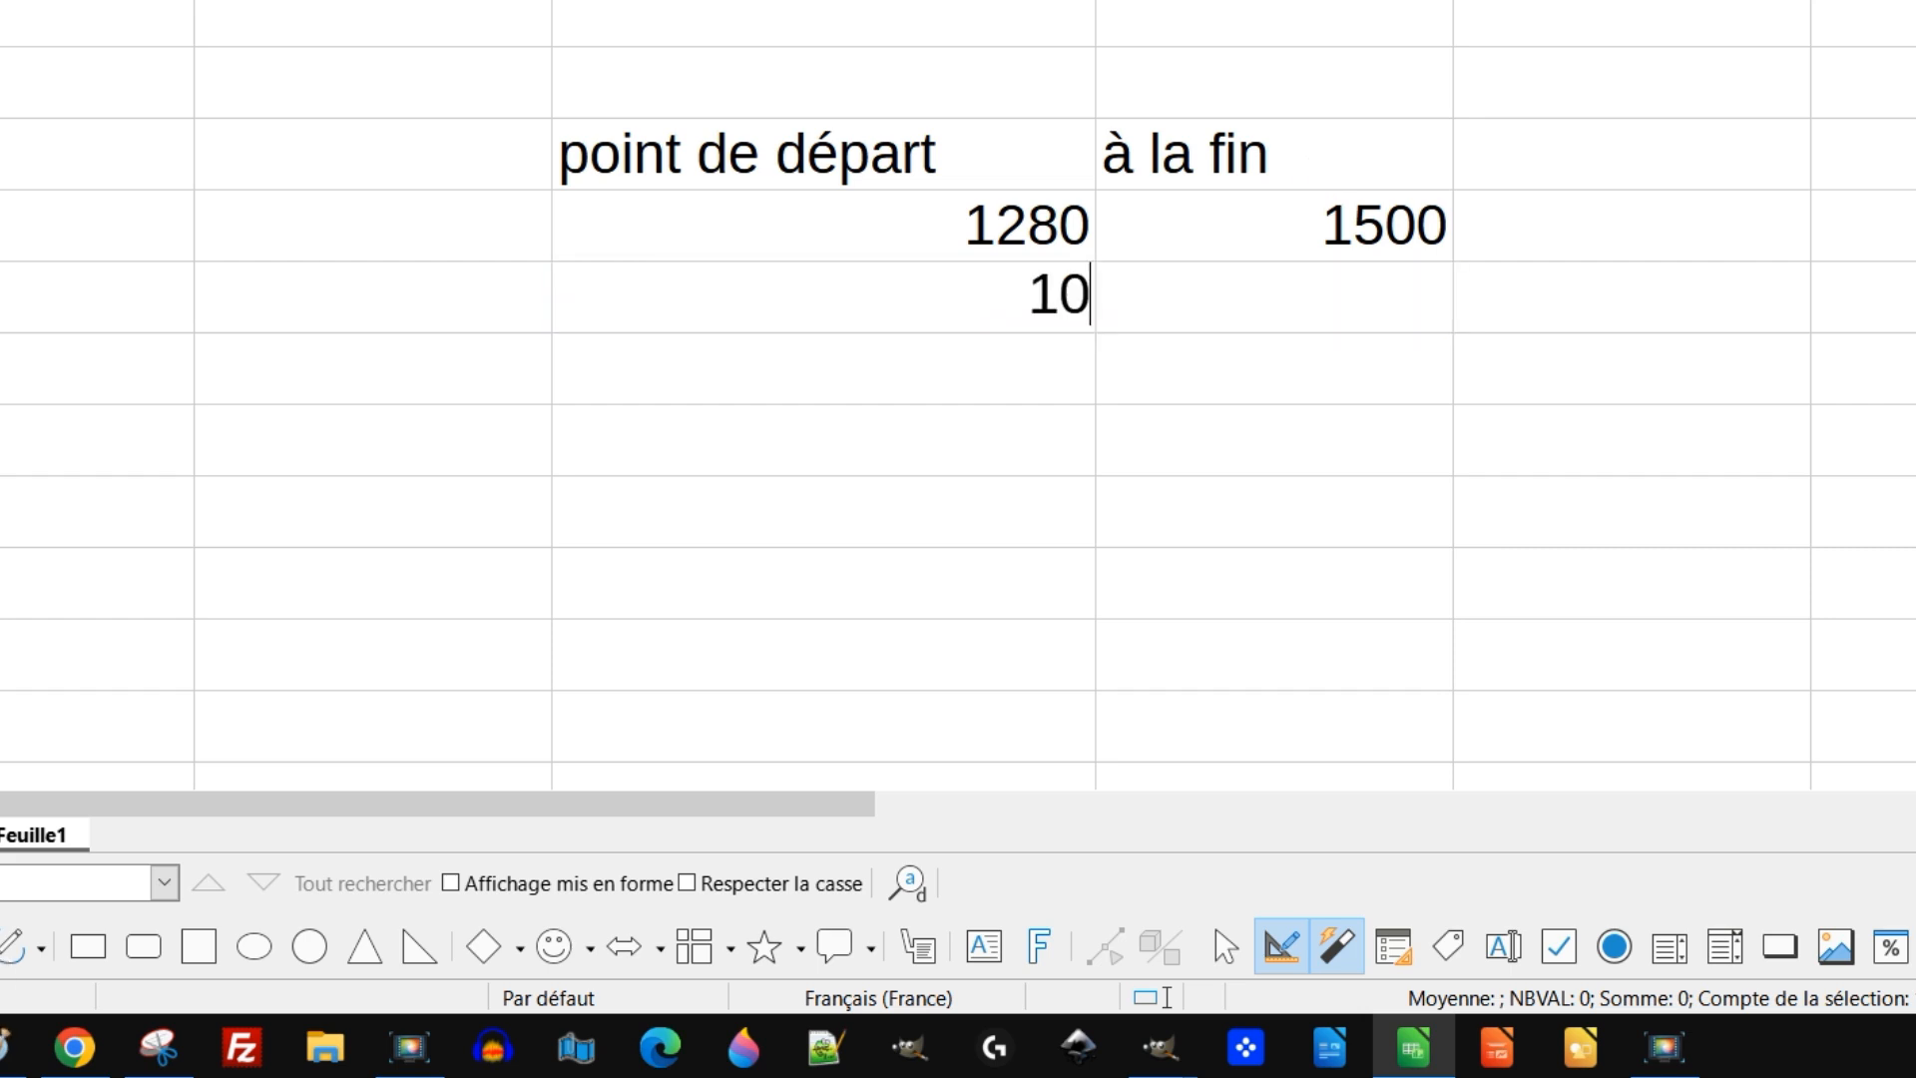
pyautogui.write('0 %')
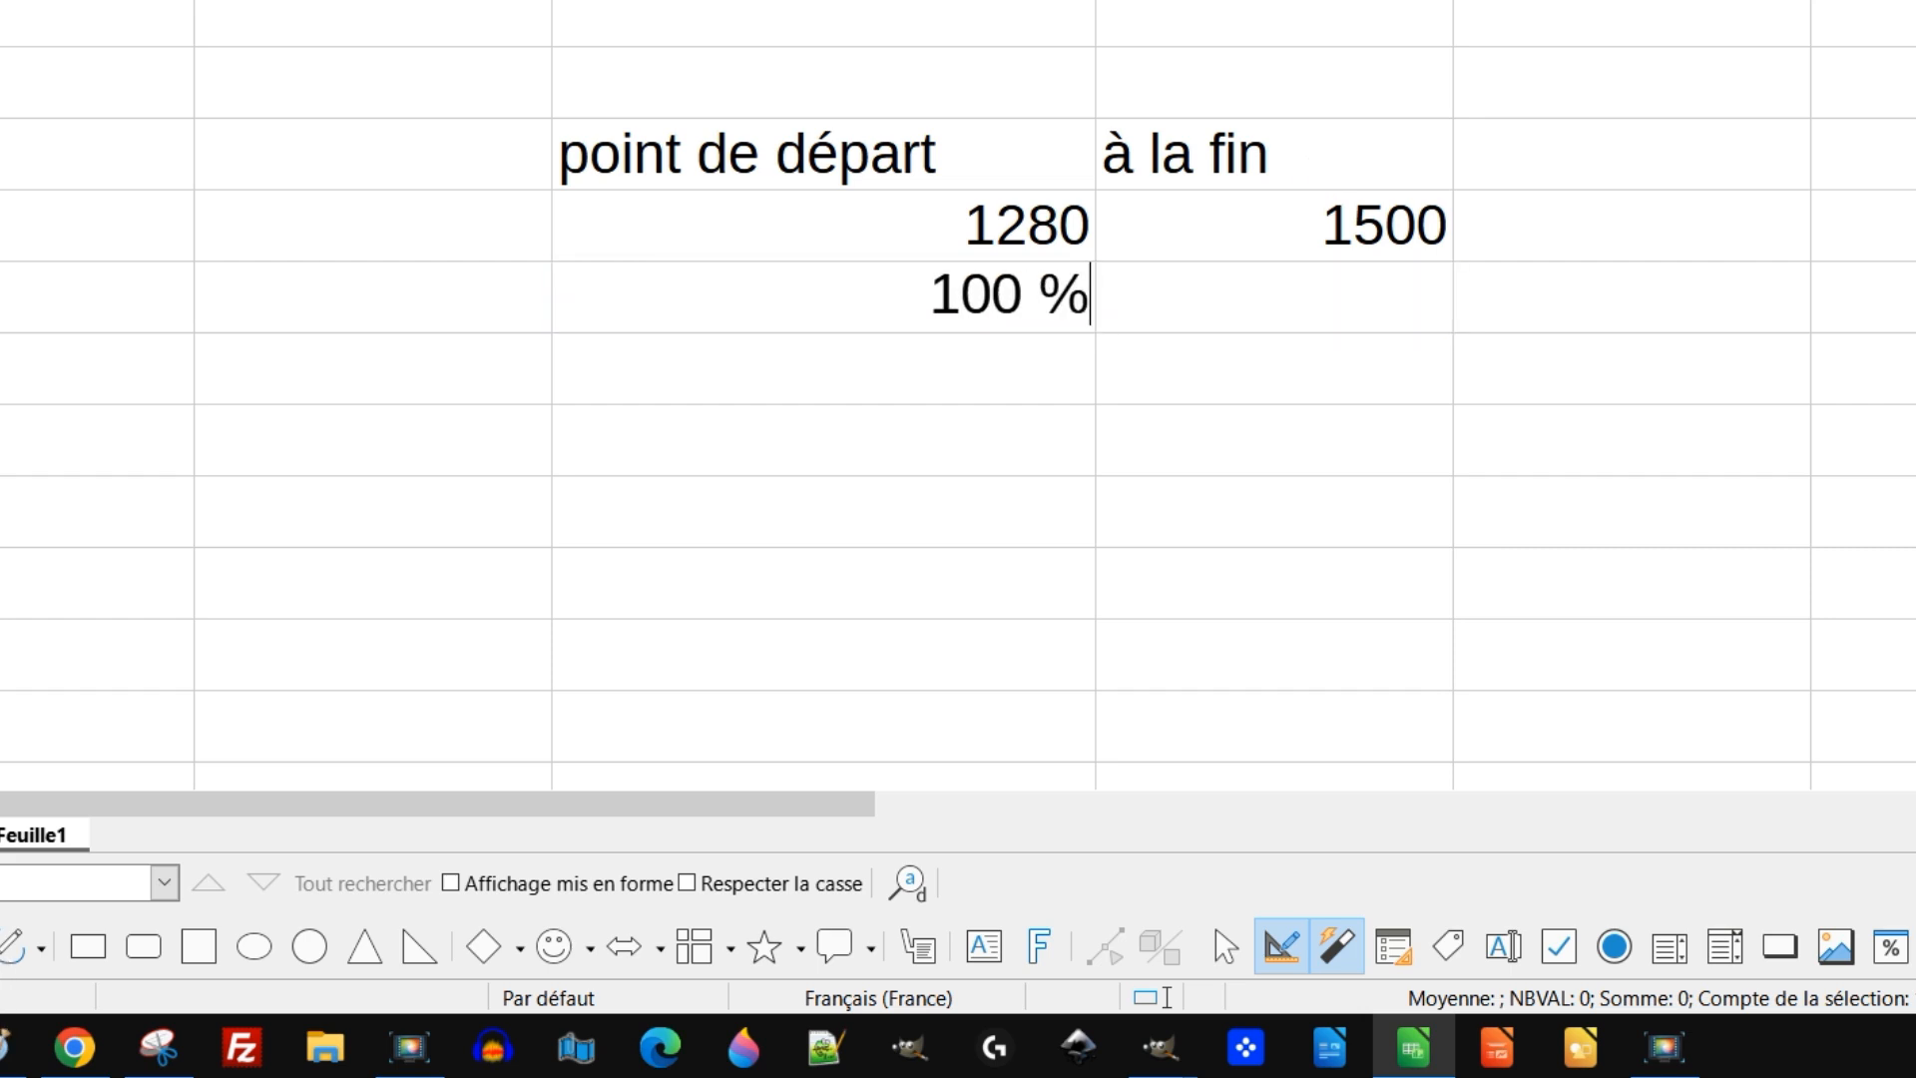
pyautogui.press('Return')
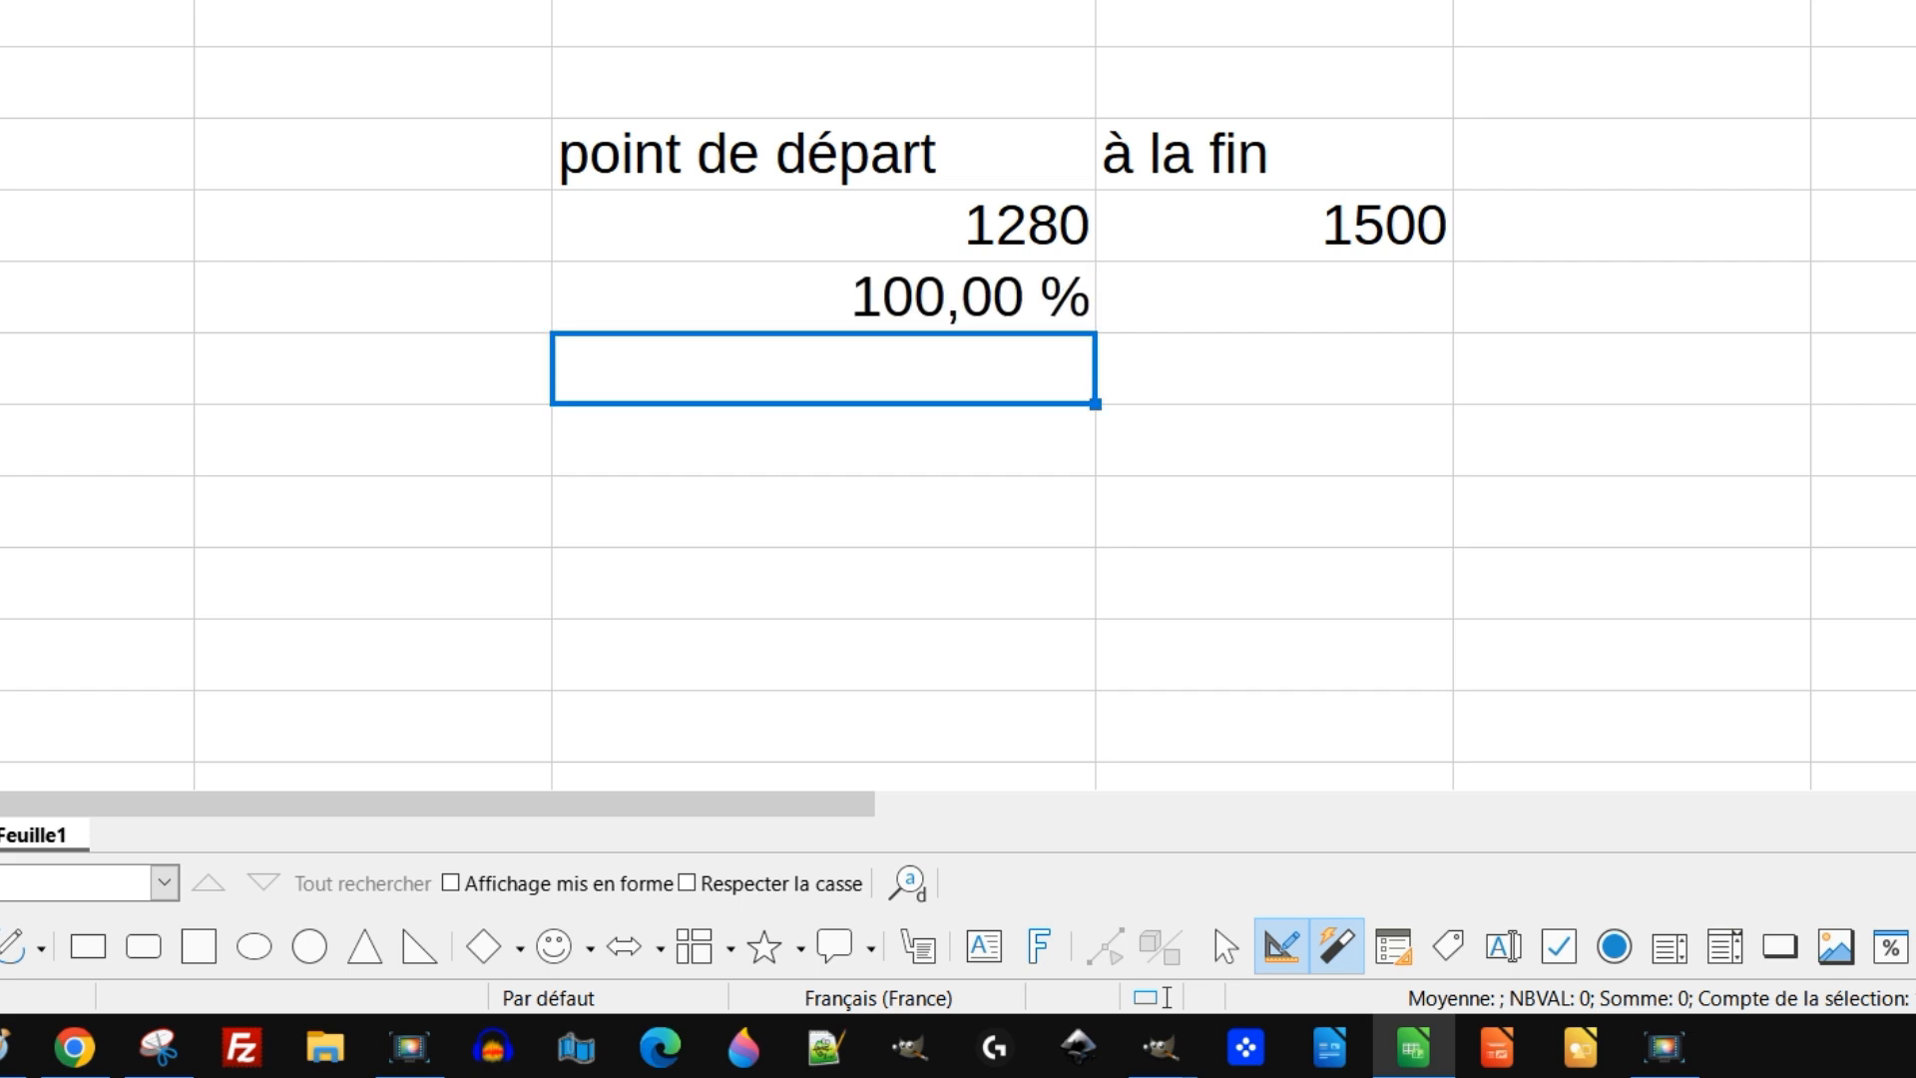
# Step: Calculate the target width percentage in cell D9 with the formula =100*1500/1280
pyautogui.press('Up')
pyautogui.press('Right')
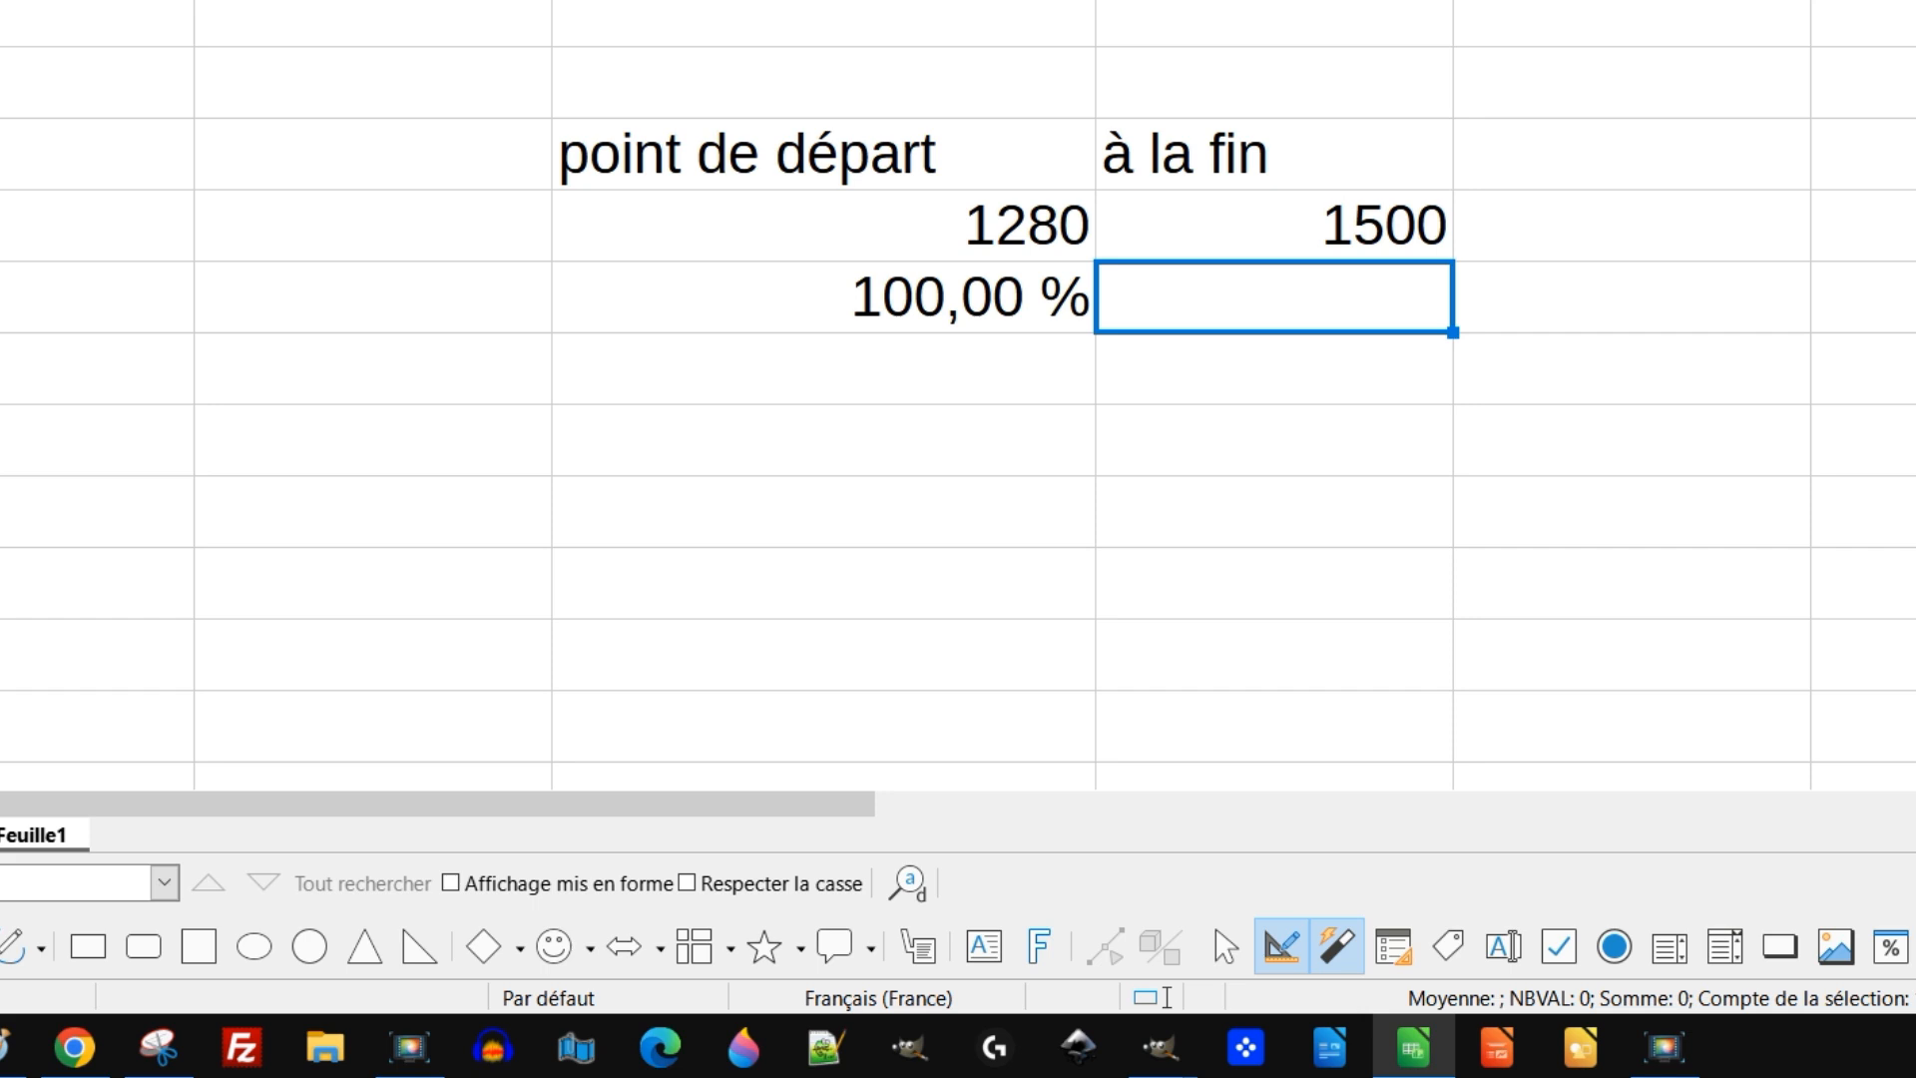
pyautogui.write('=')
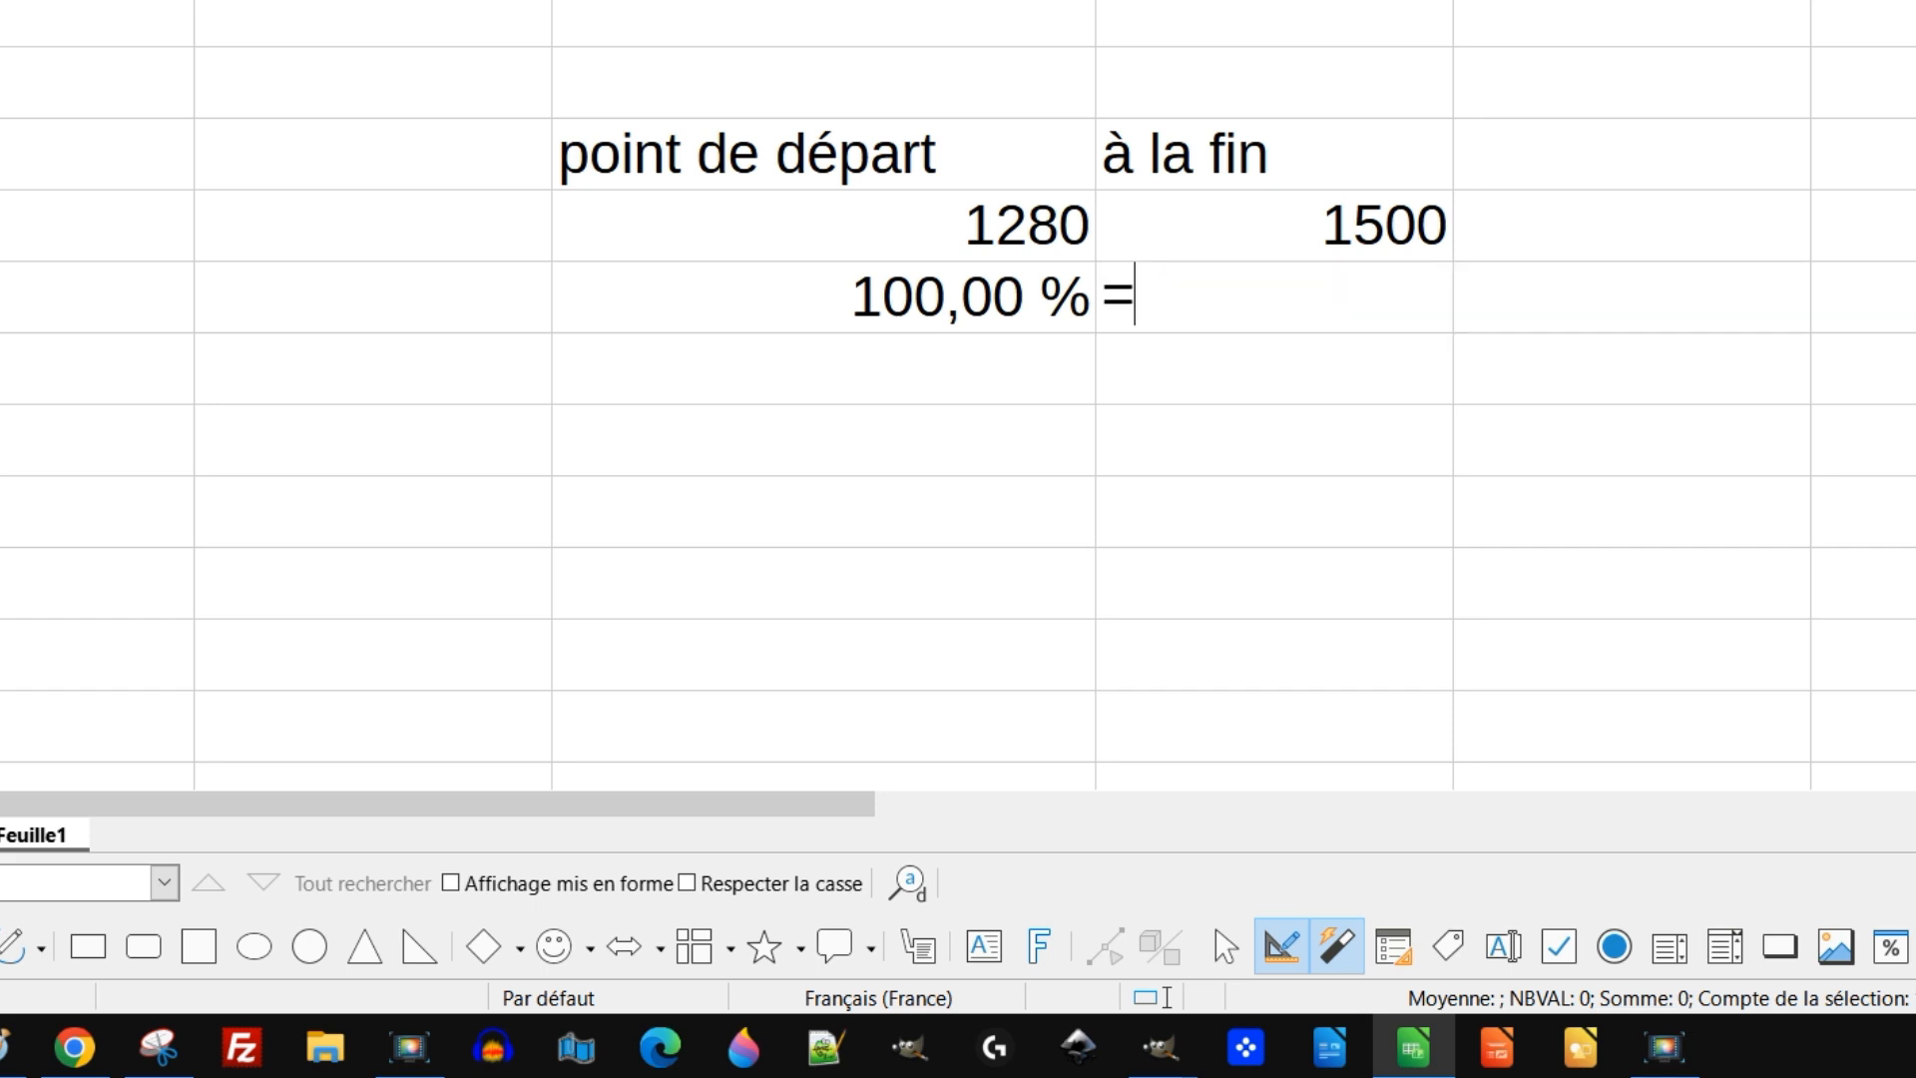
pyautogui.press('Escape')
pyautogui.press('Down')
pyautogui.press('Down')
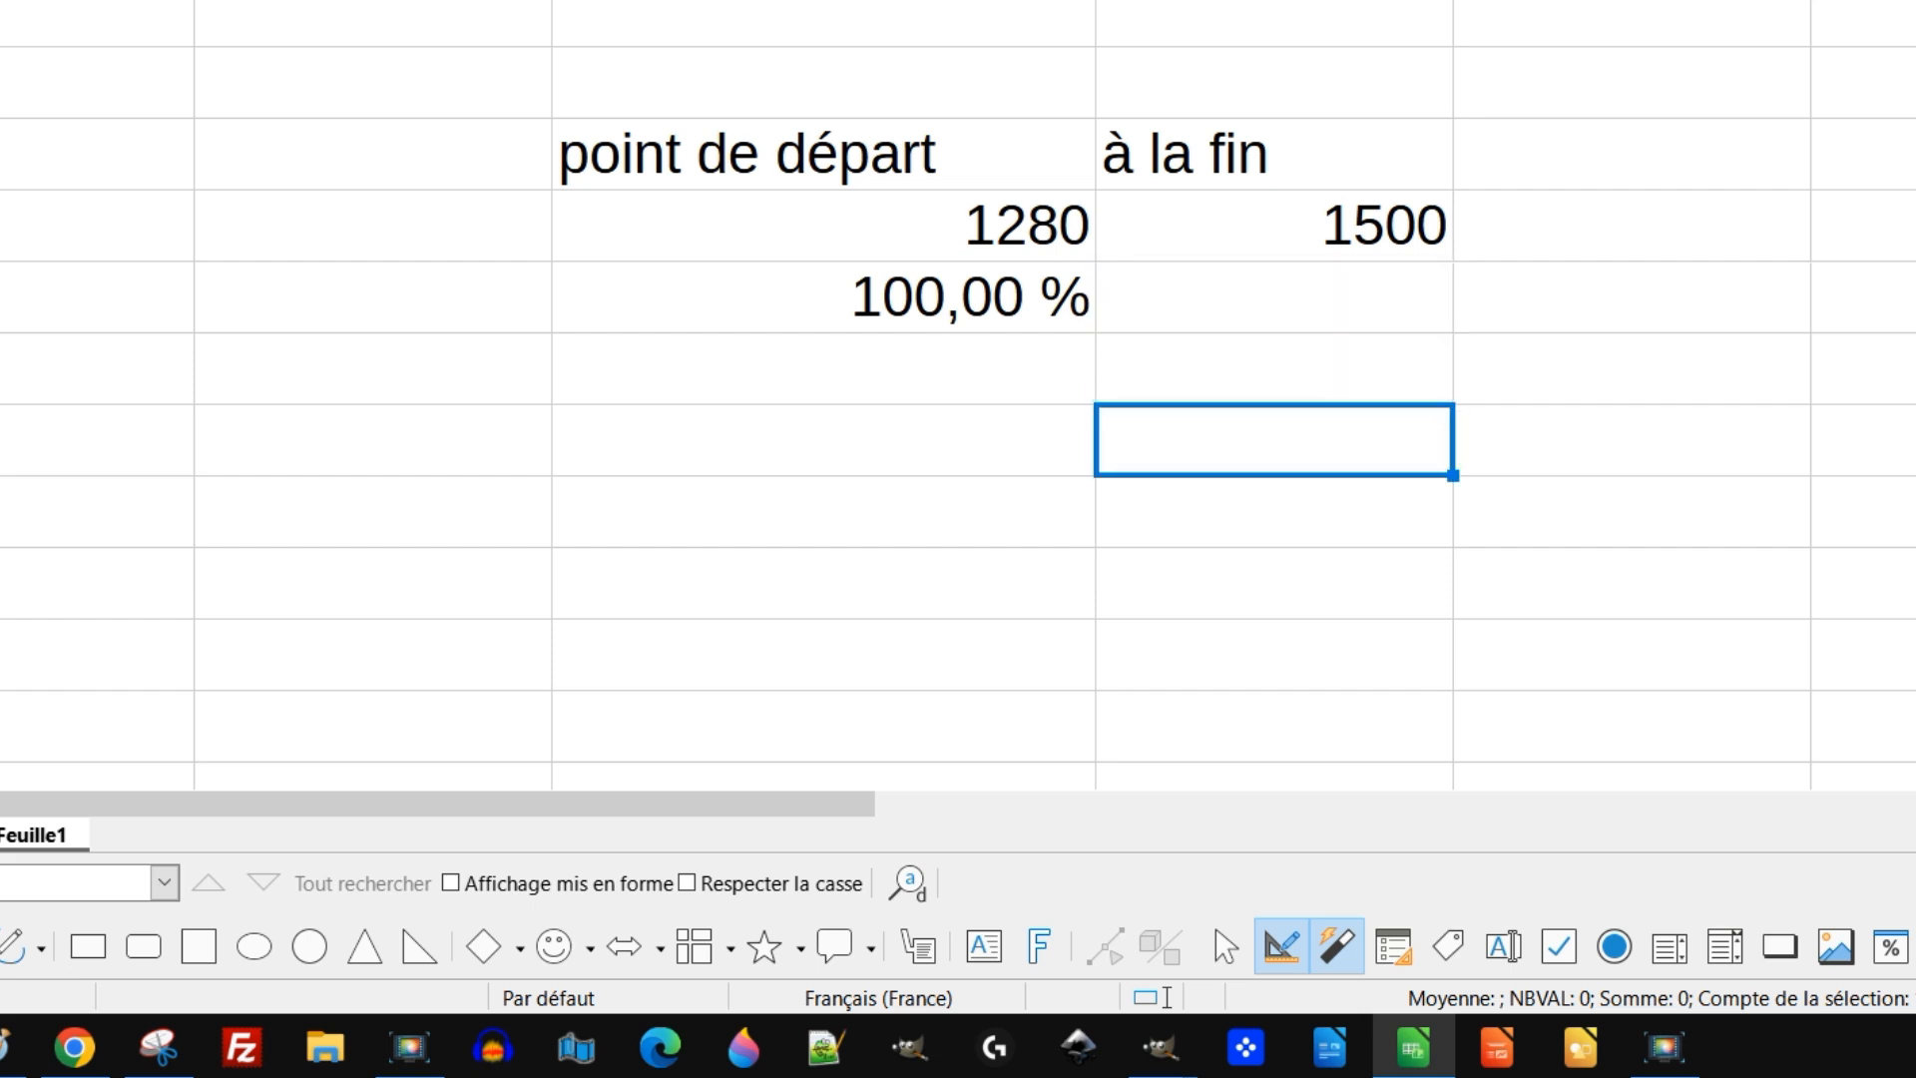
pyautogui.write('=100')
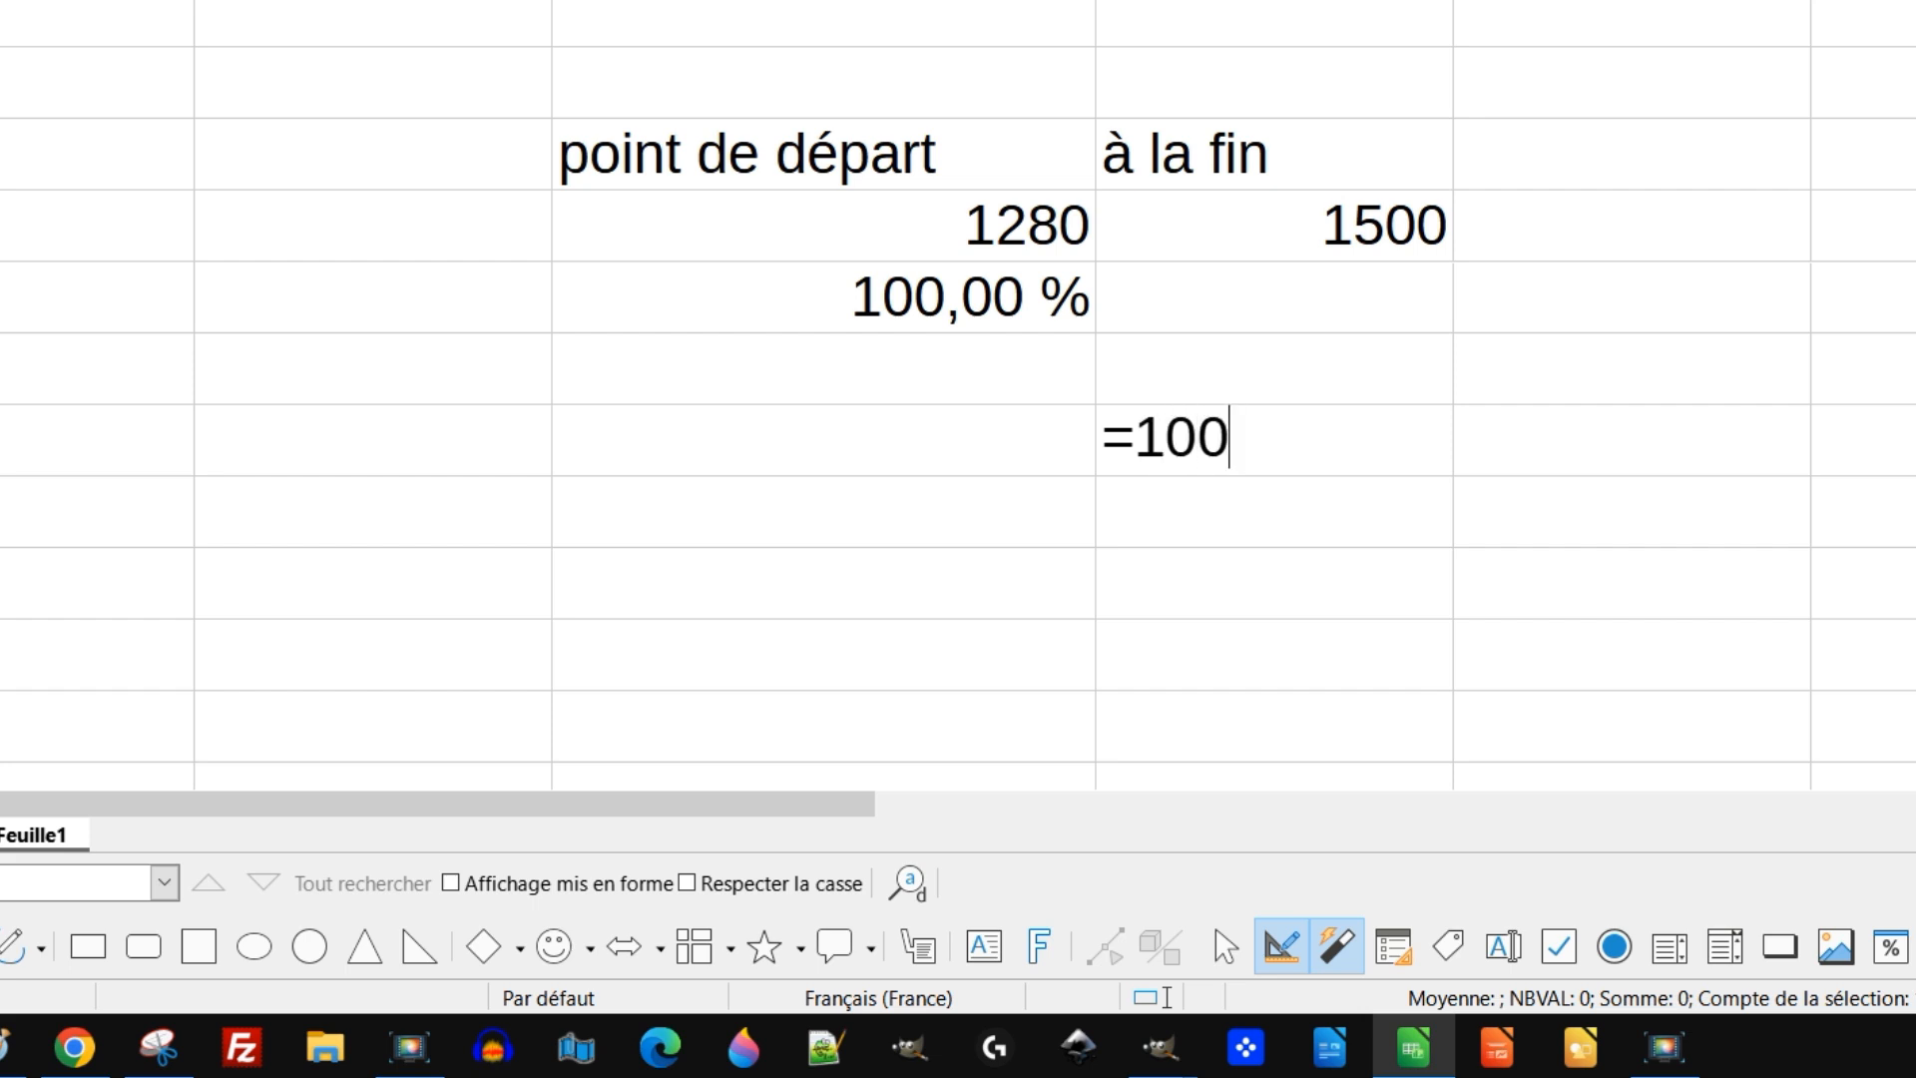
pyautogui.write('*1500/')
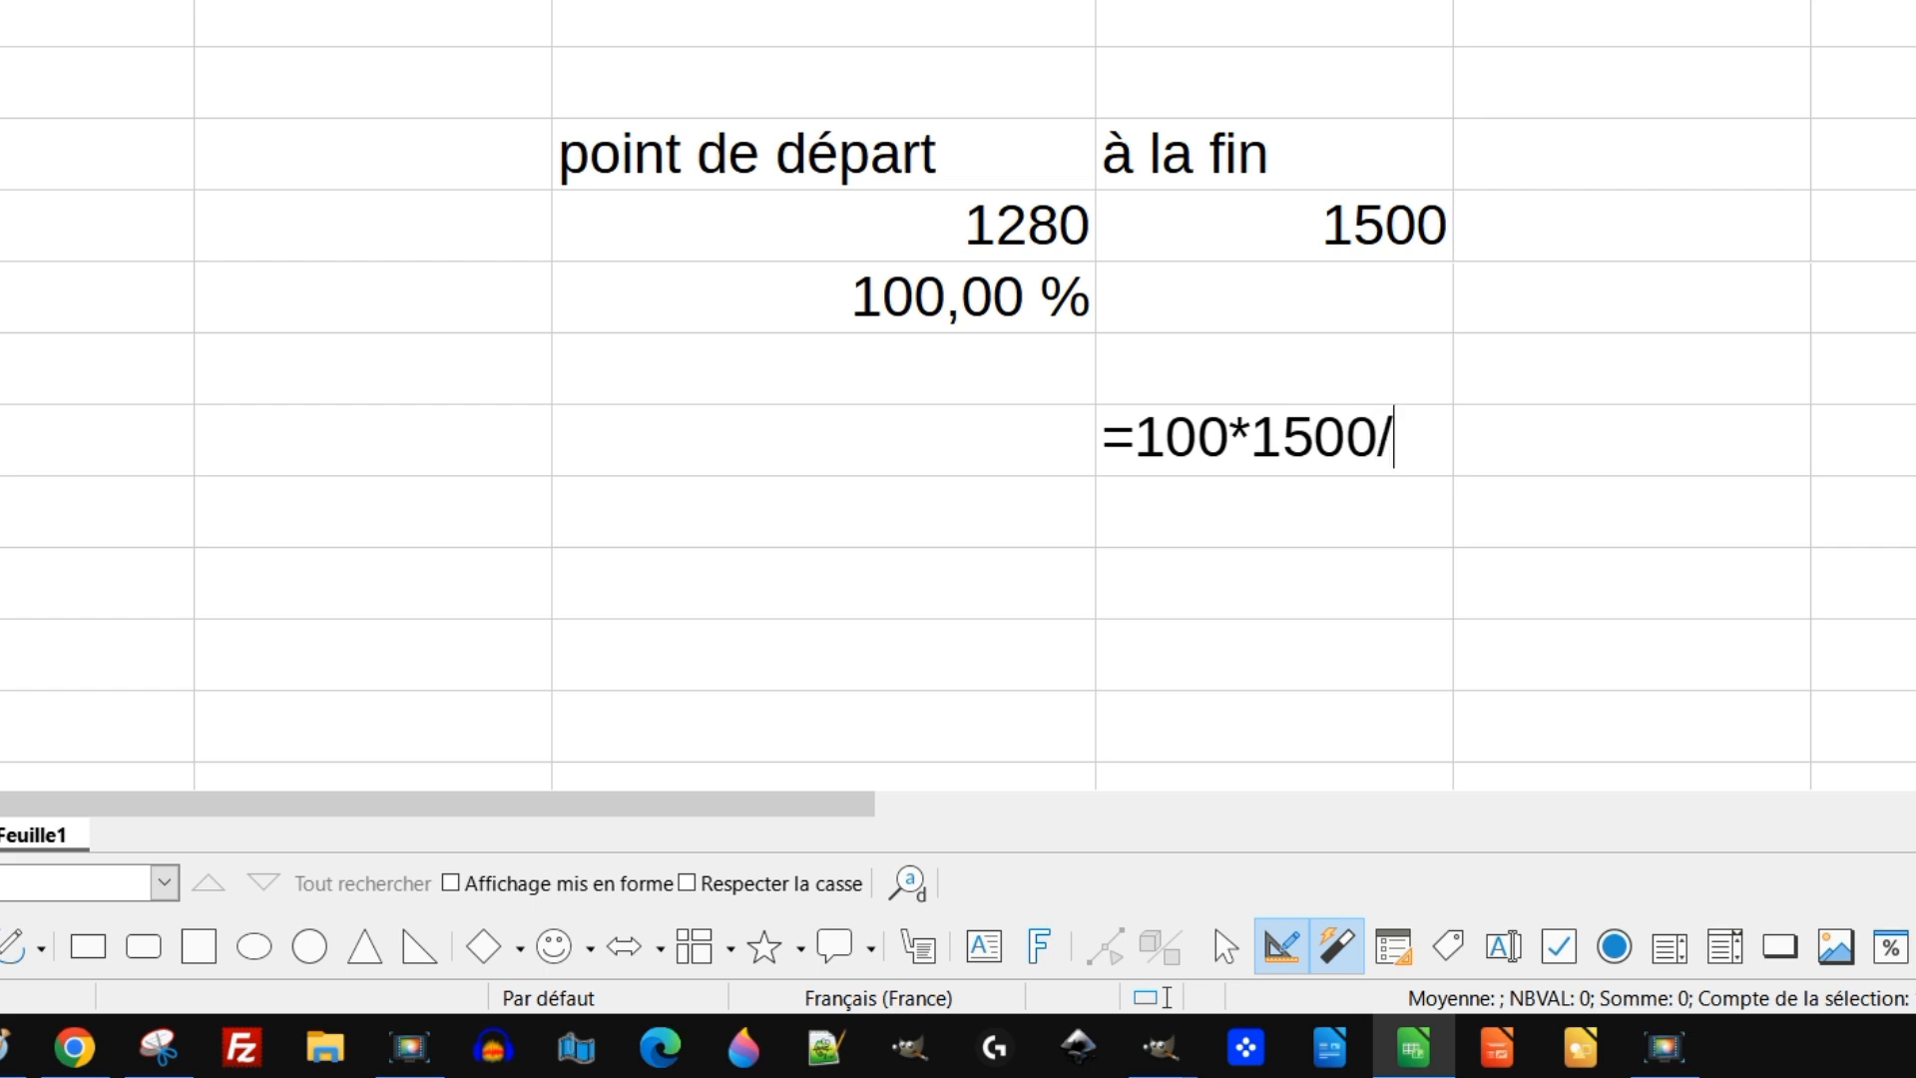
pyautogui.write('1280')
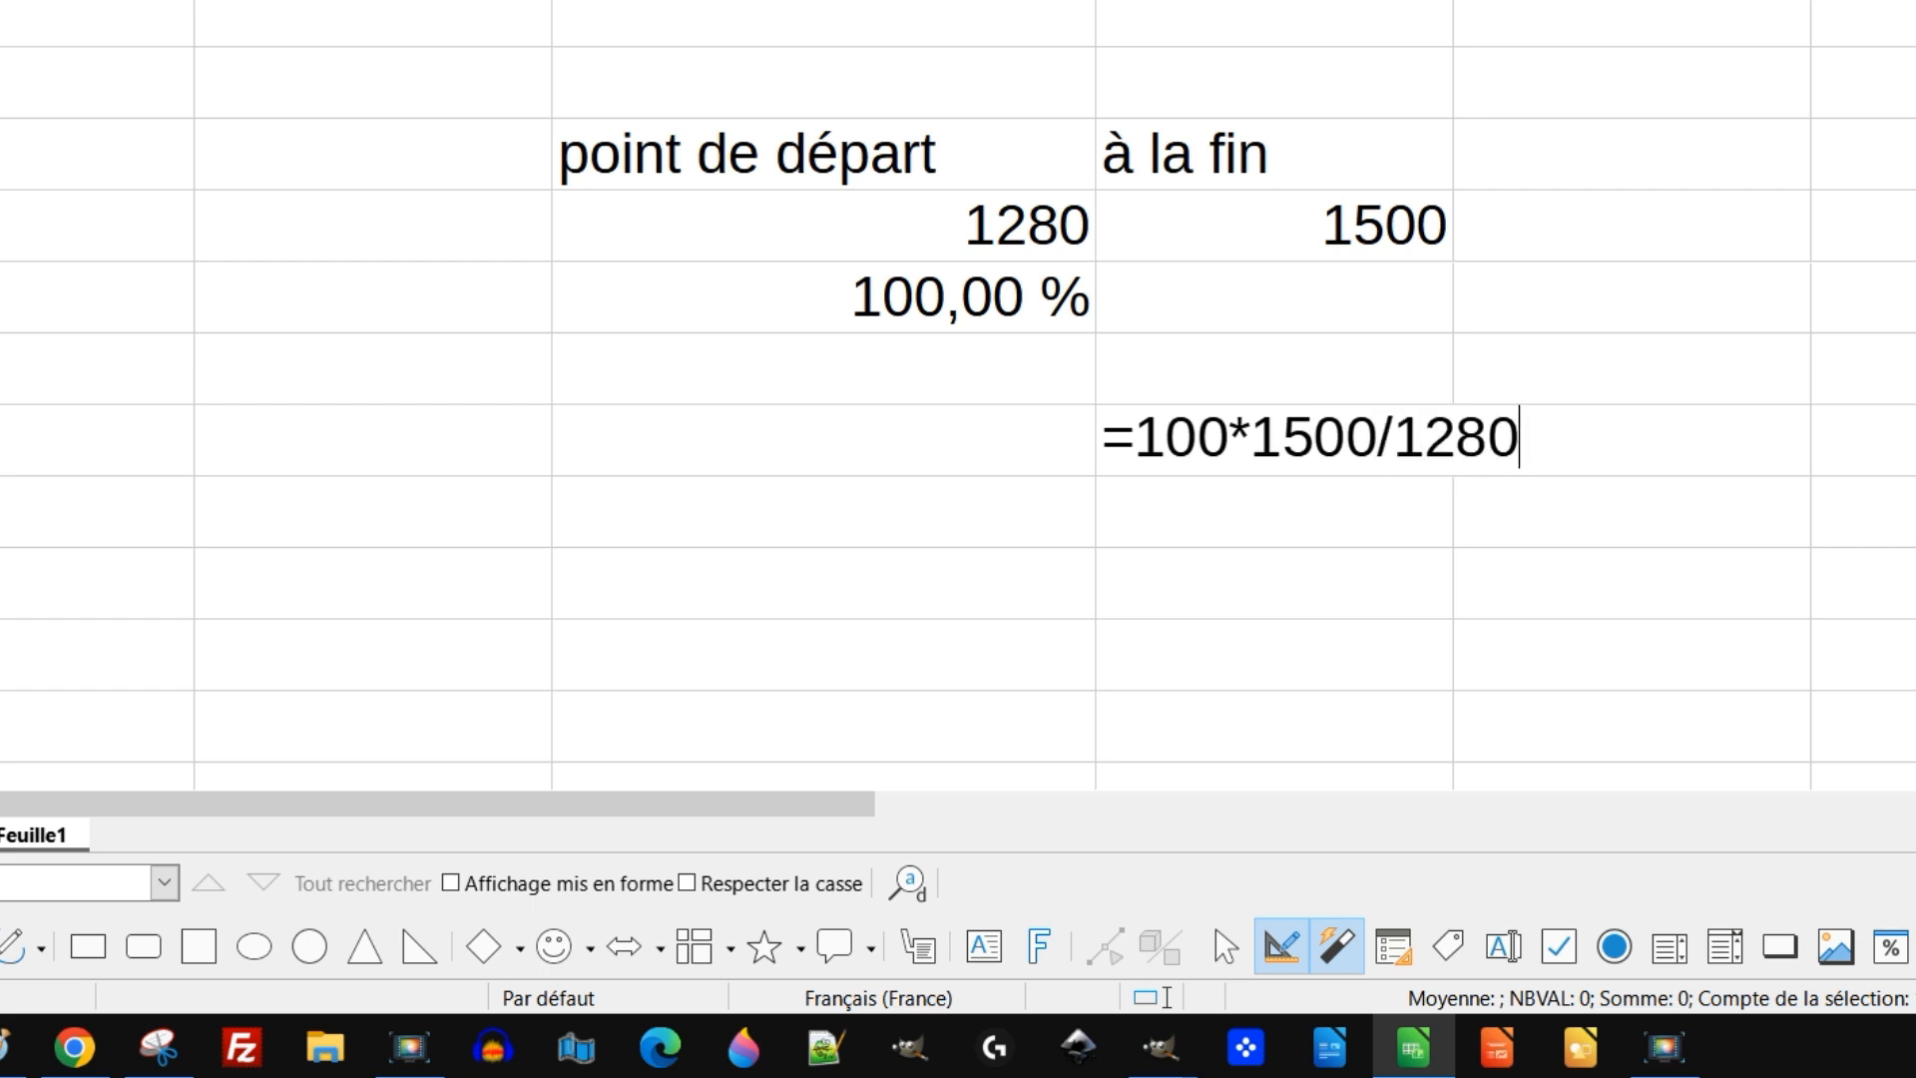
pyautogui.press('Return')
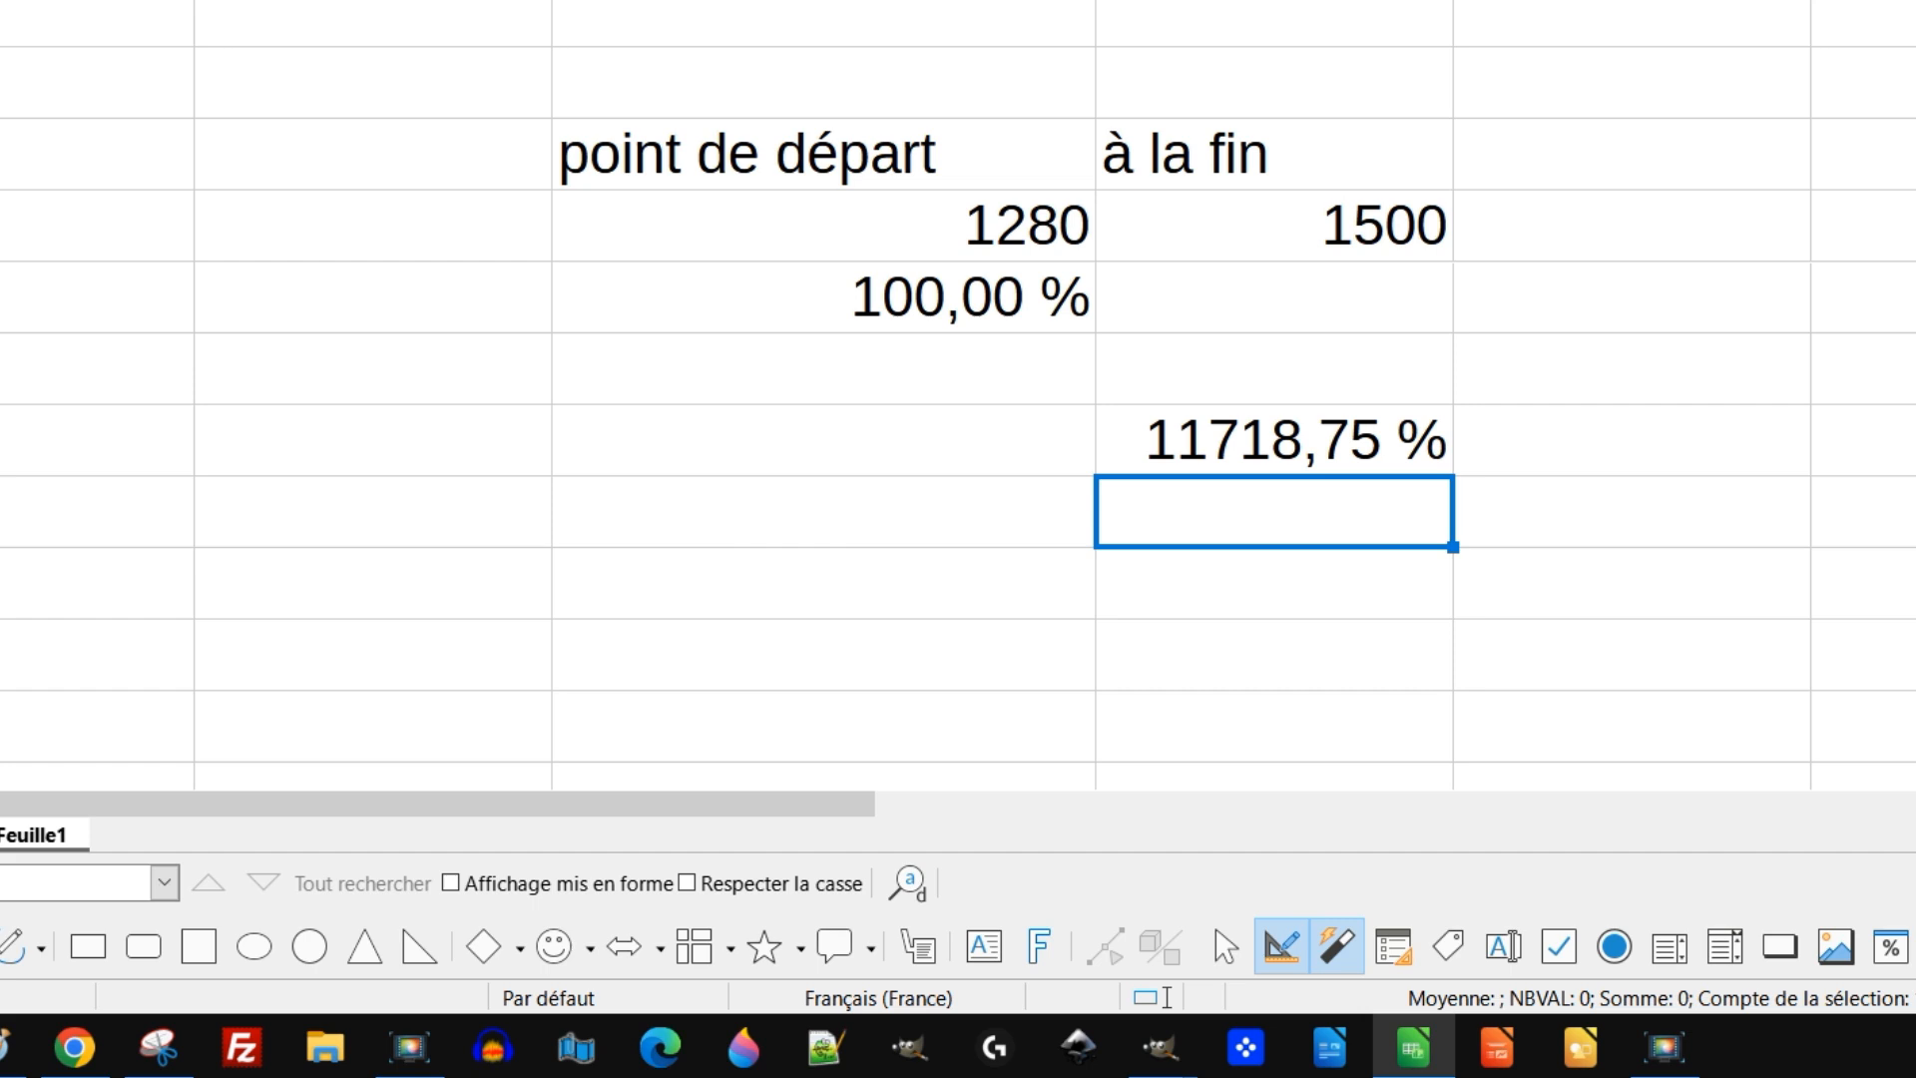
# Step: Clear the direct formatting of cell D9 so the result is no longer formatted as a percentage
pyautogui.click(1352, 222)
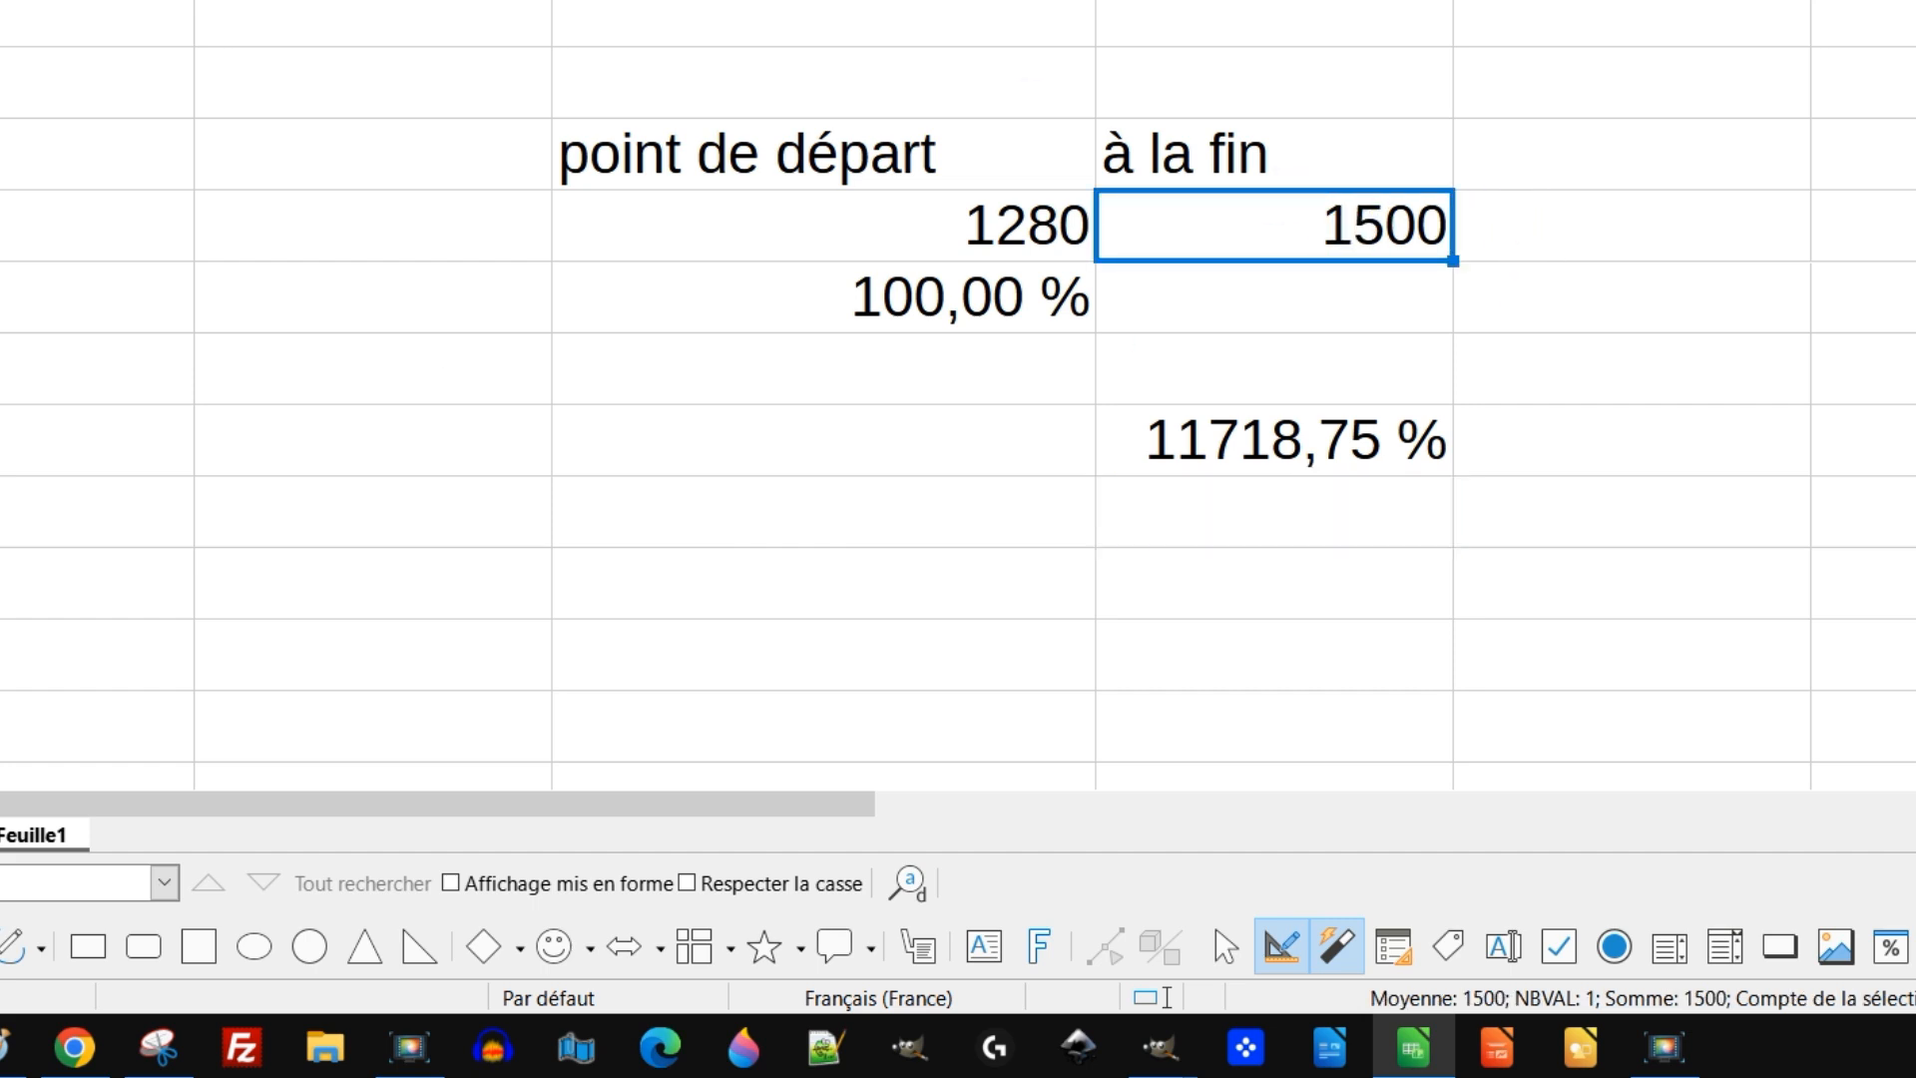
pyautogui.click(1295, 435)
pyautogui.hotkey('ctrl', 'm')
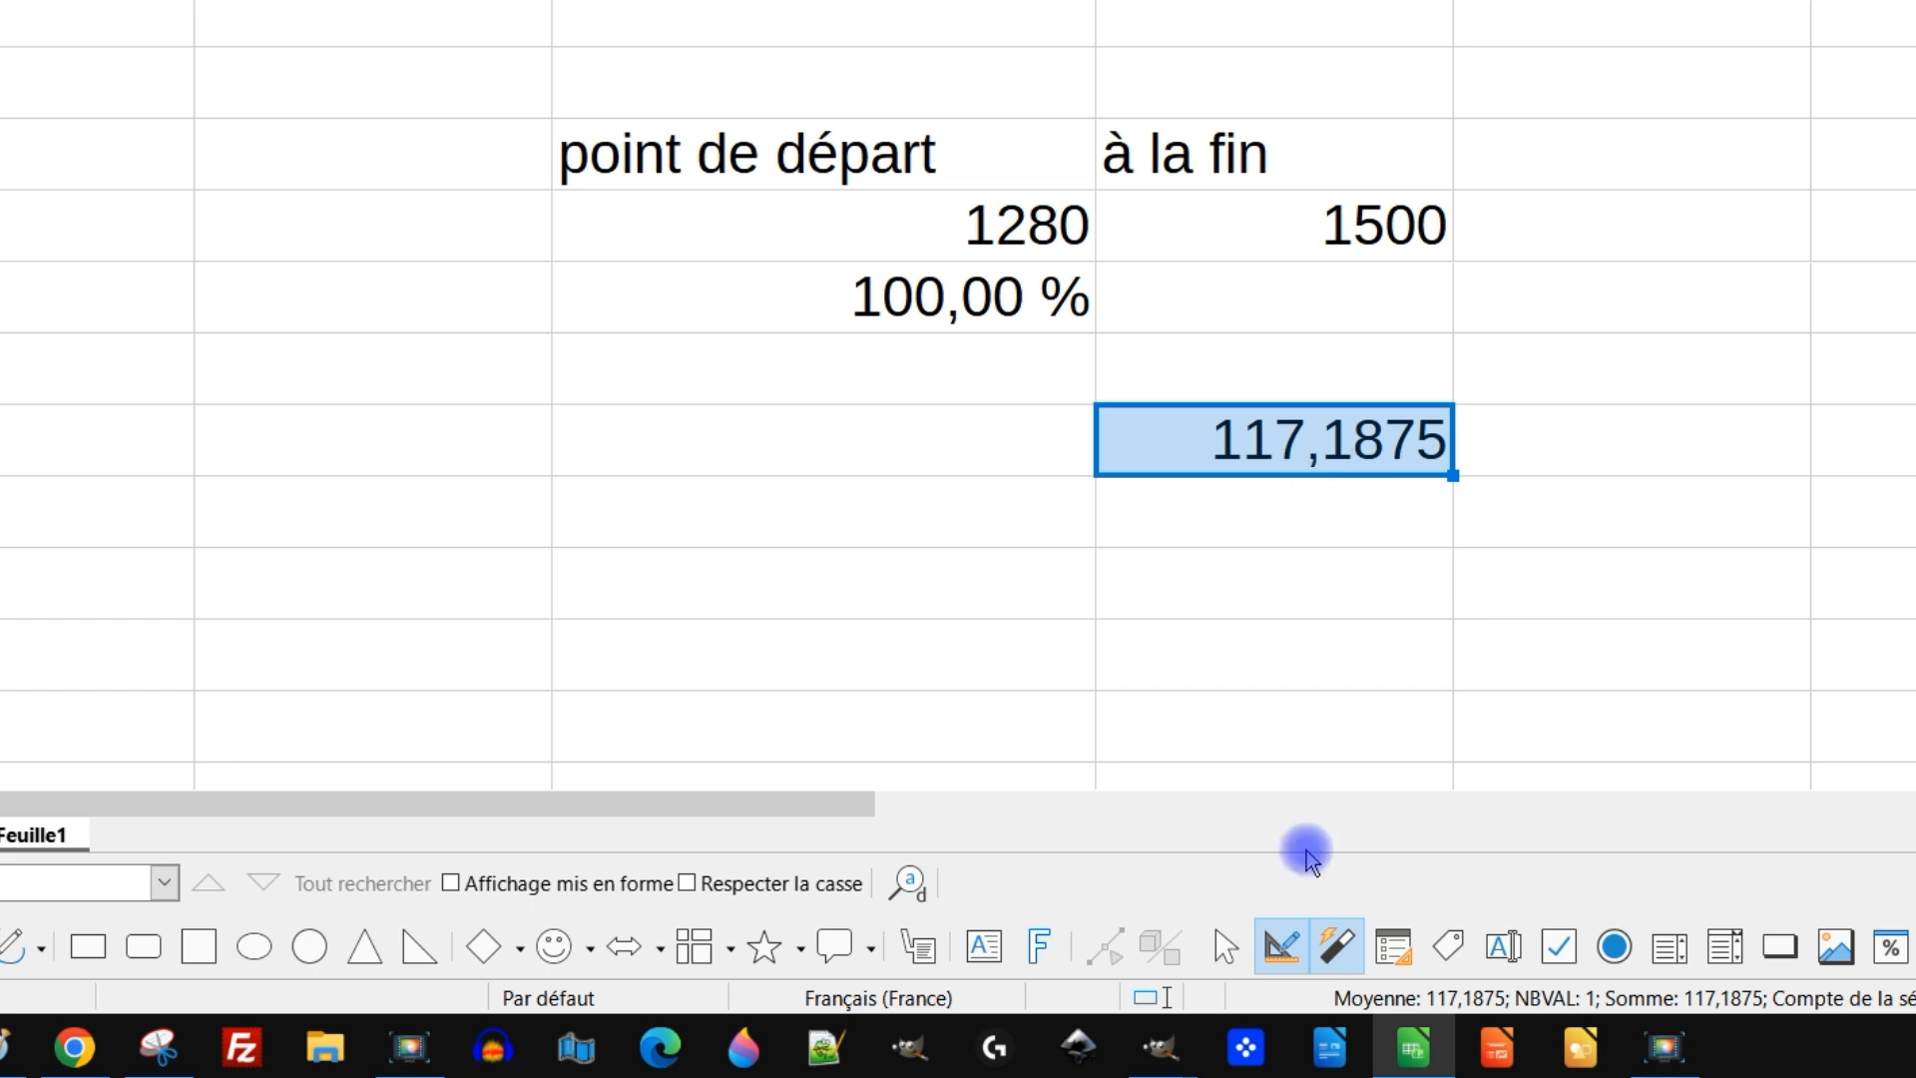
# Step: Switch to the G'MIC-Qt window and set the Seamcarve width to 117 %, rechecking the calculated value in LibreOffice Calc
pyautogui.click(1174, 1050)
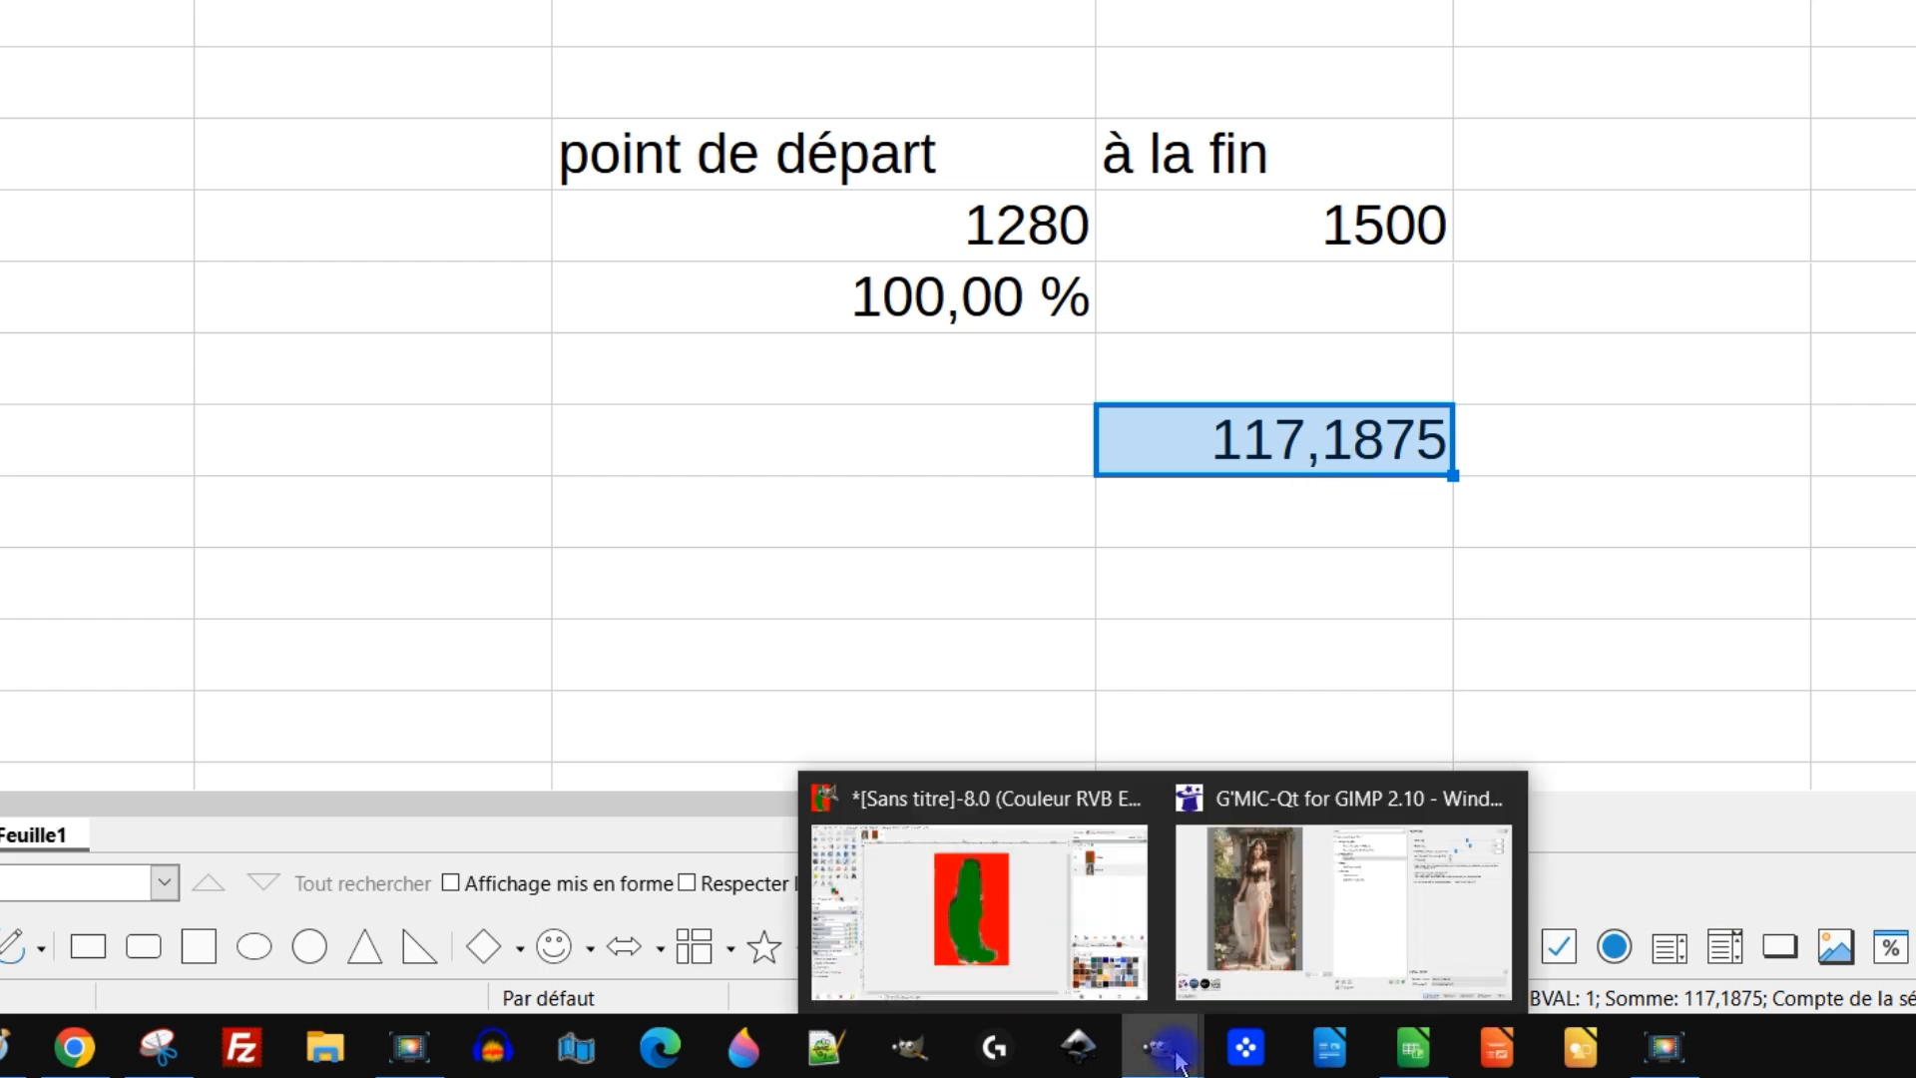
pyautogui.click(1292, 908)
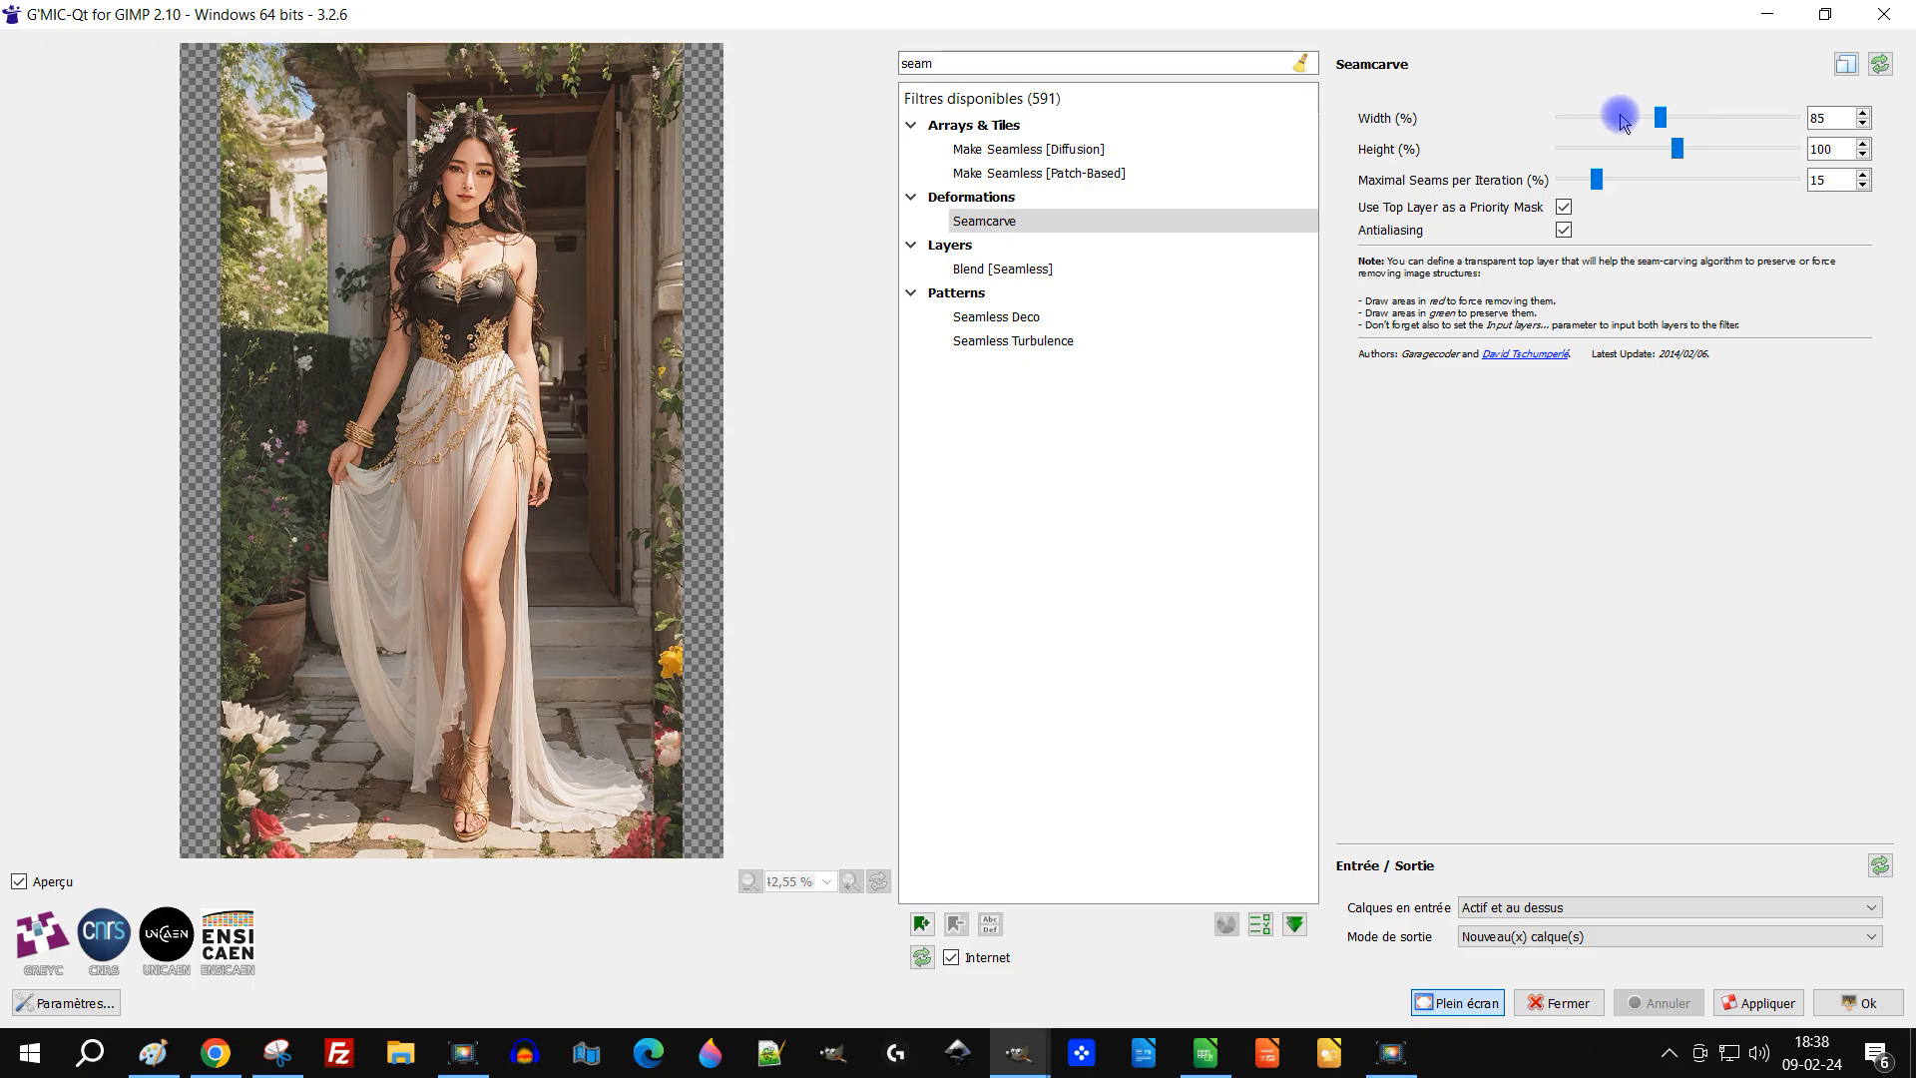
pyautogui.doubleClick(1822, 118)
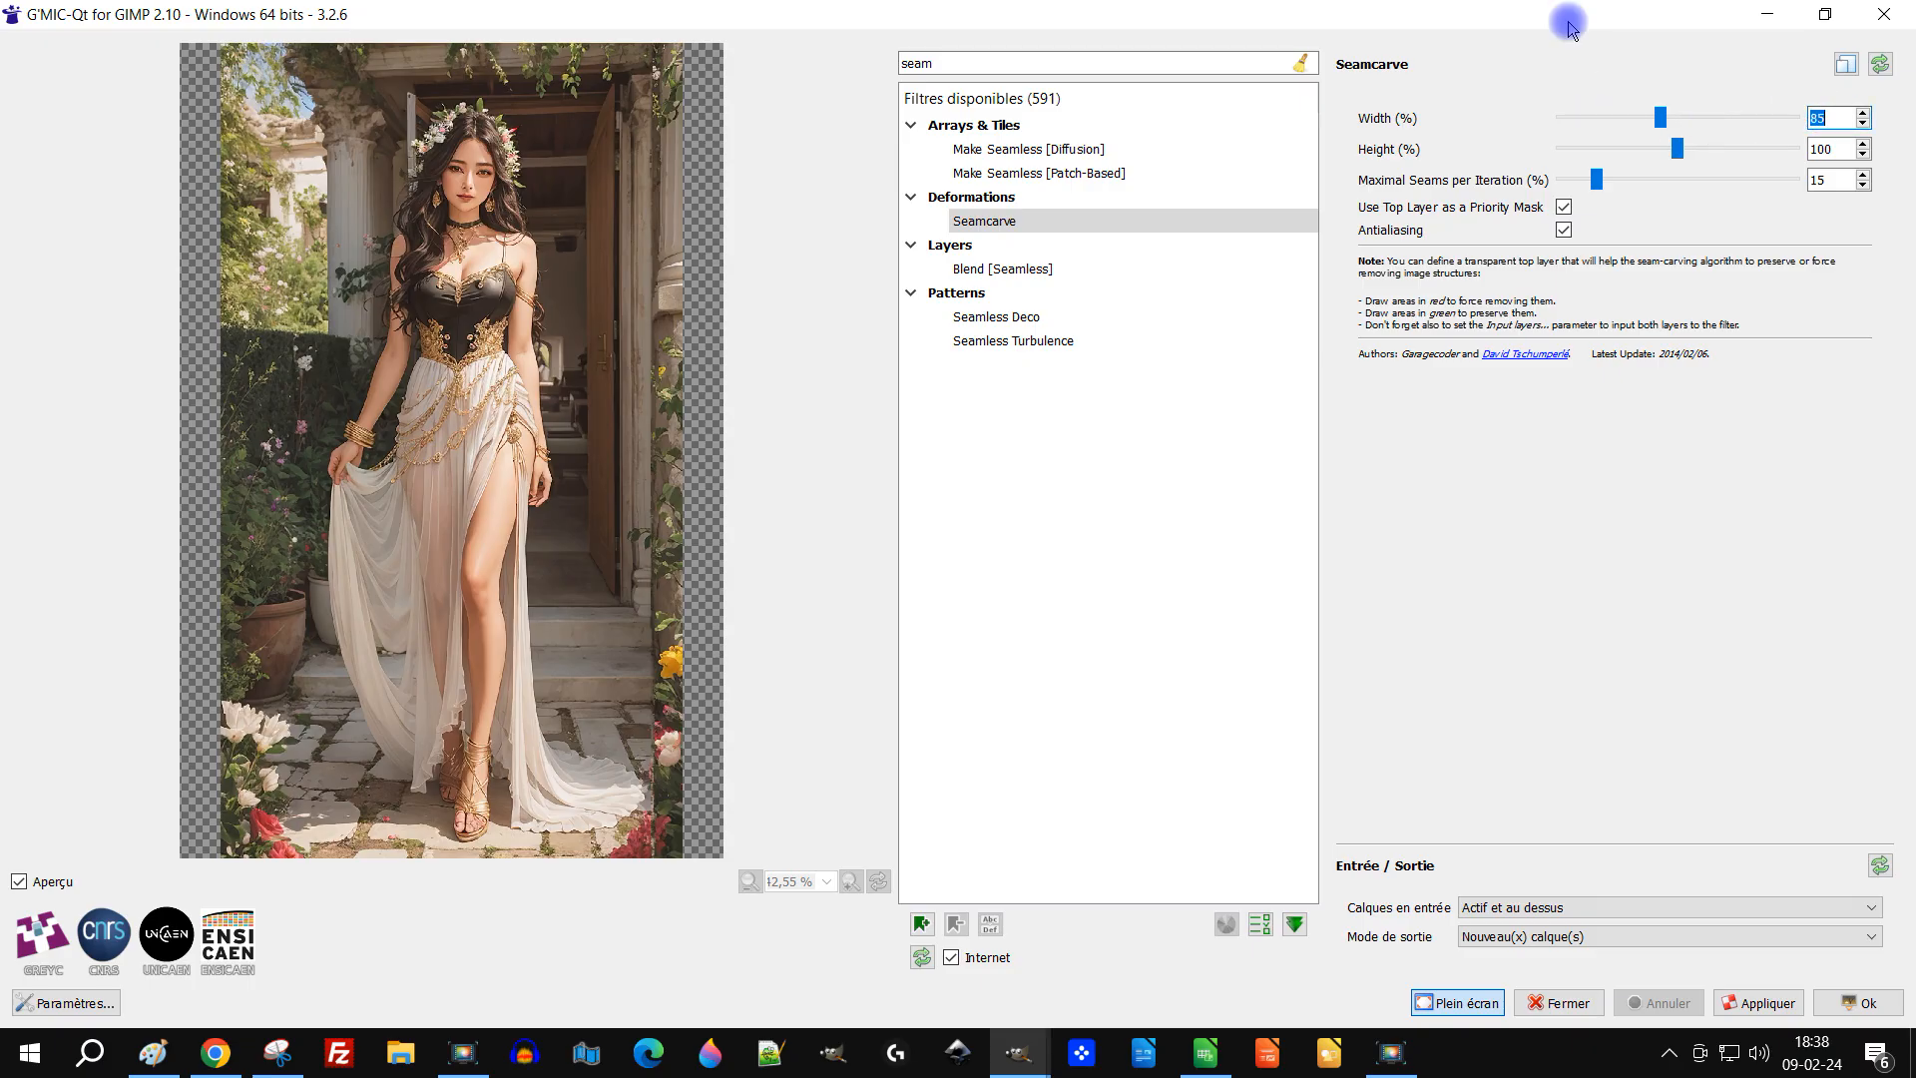
pyautogui.write('11')
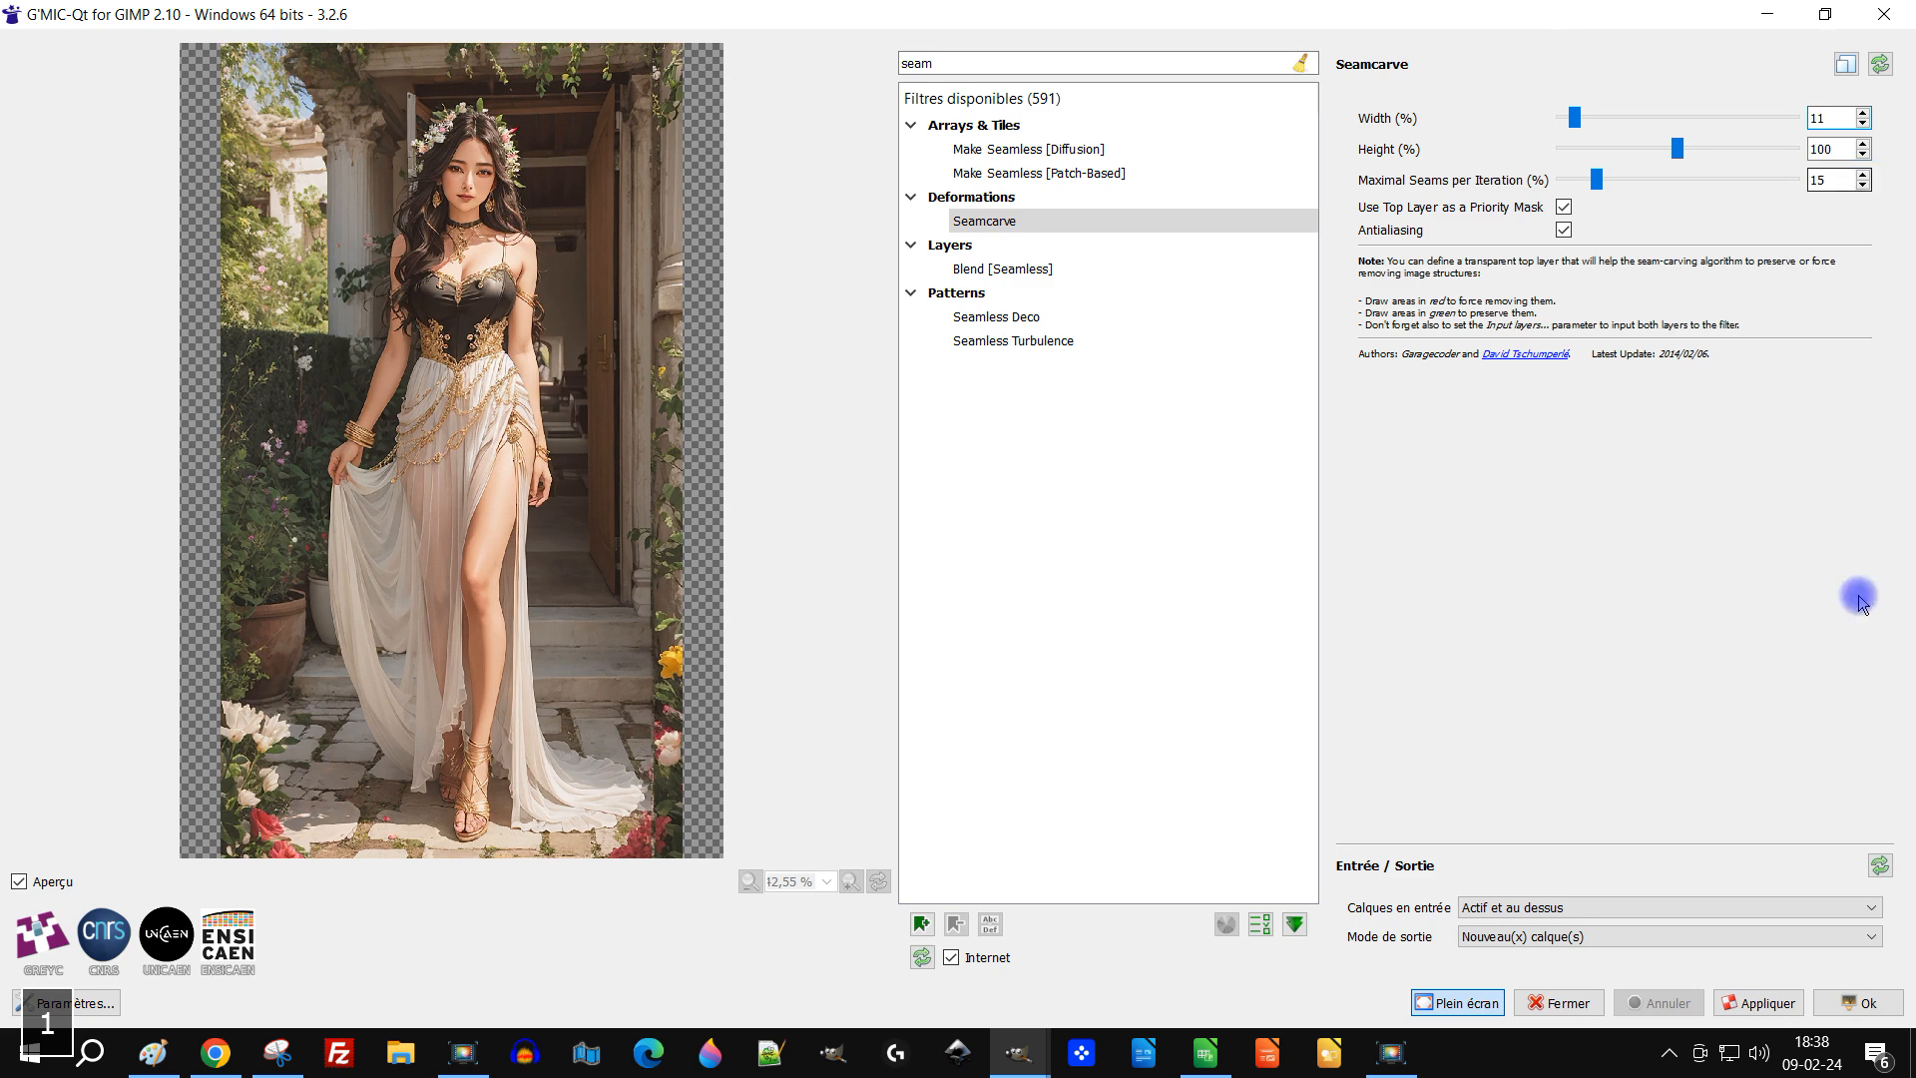
pyautogui.click(1206, 1056)
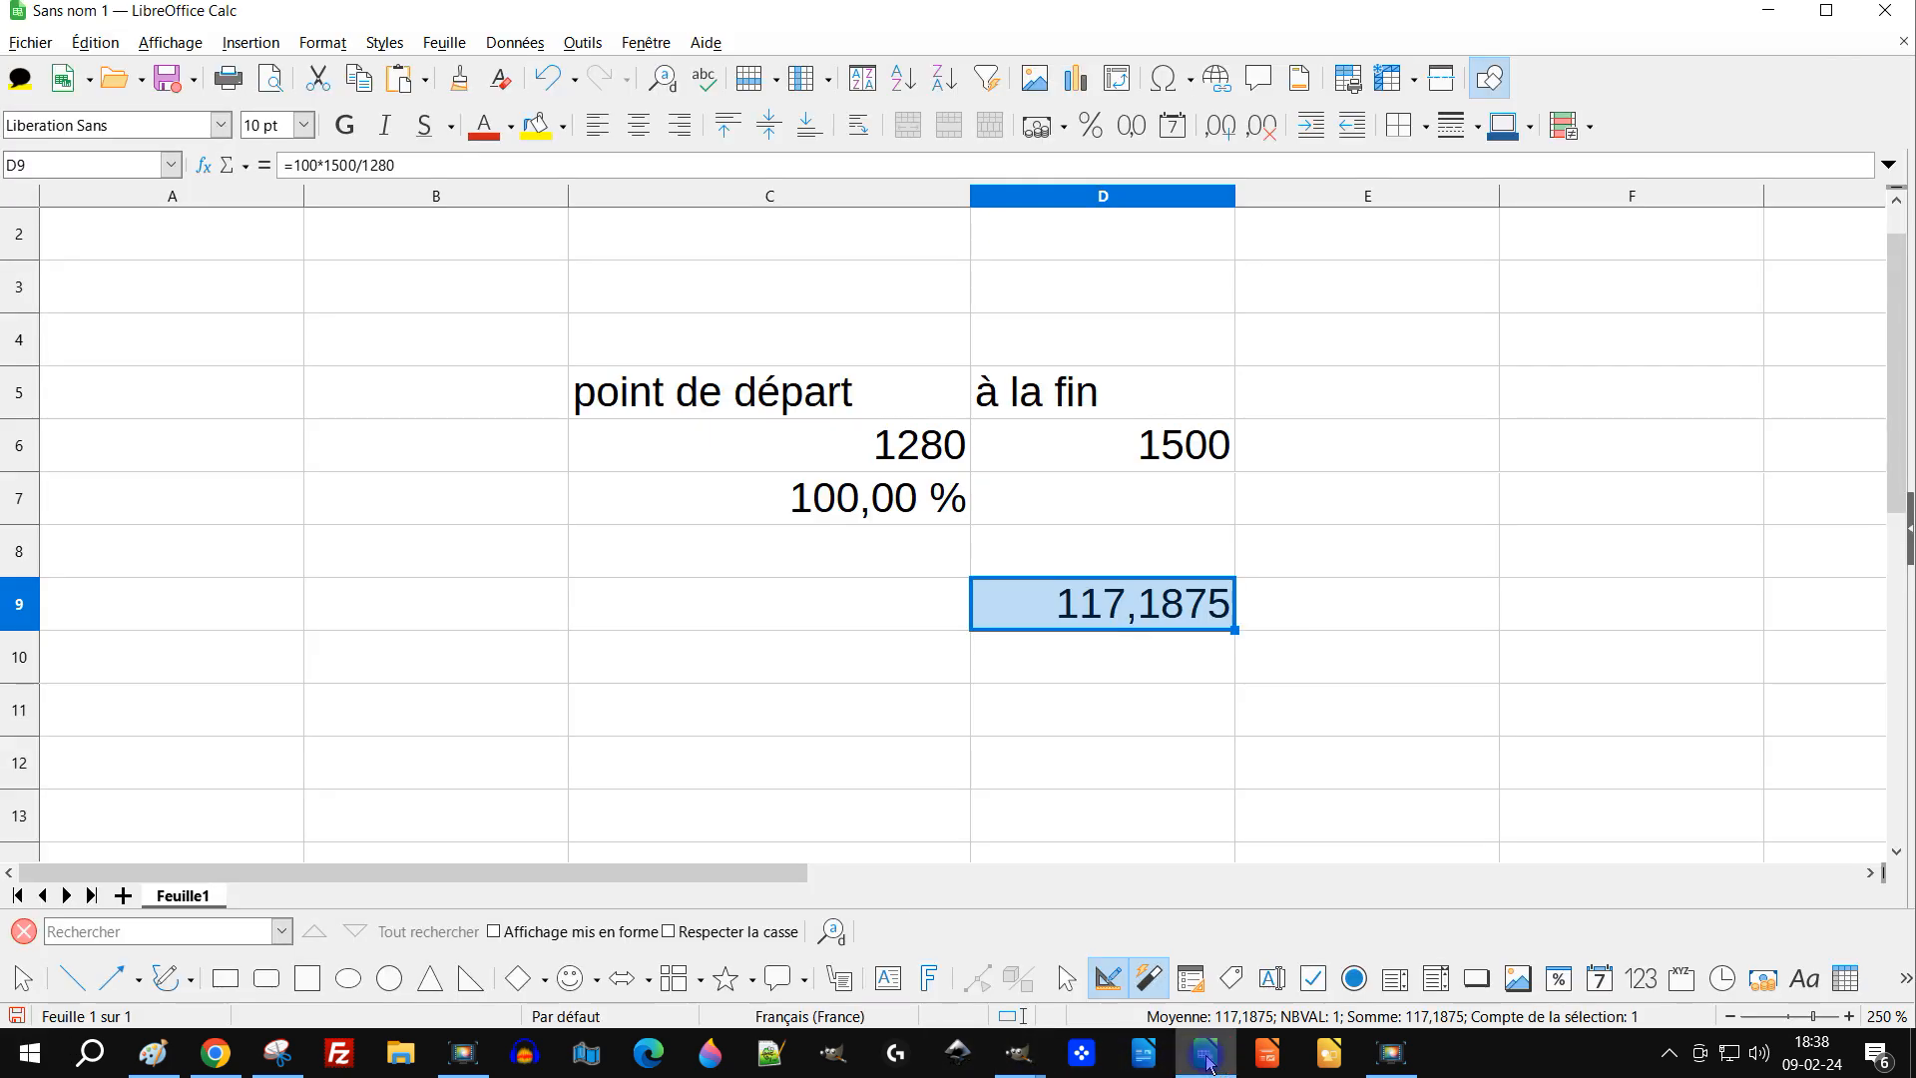
pyautogui.click(1205, 1056)
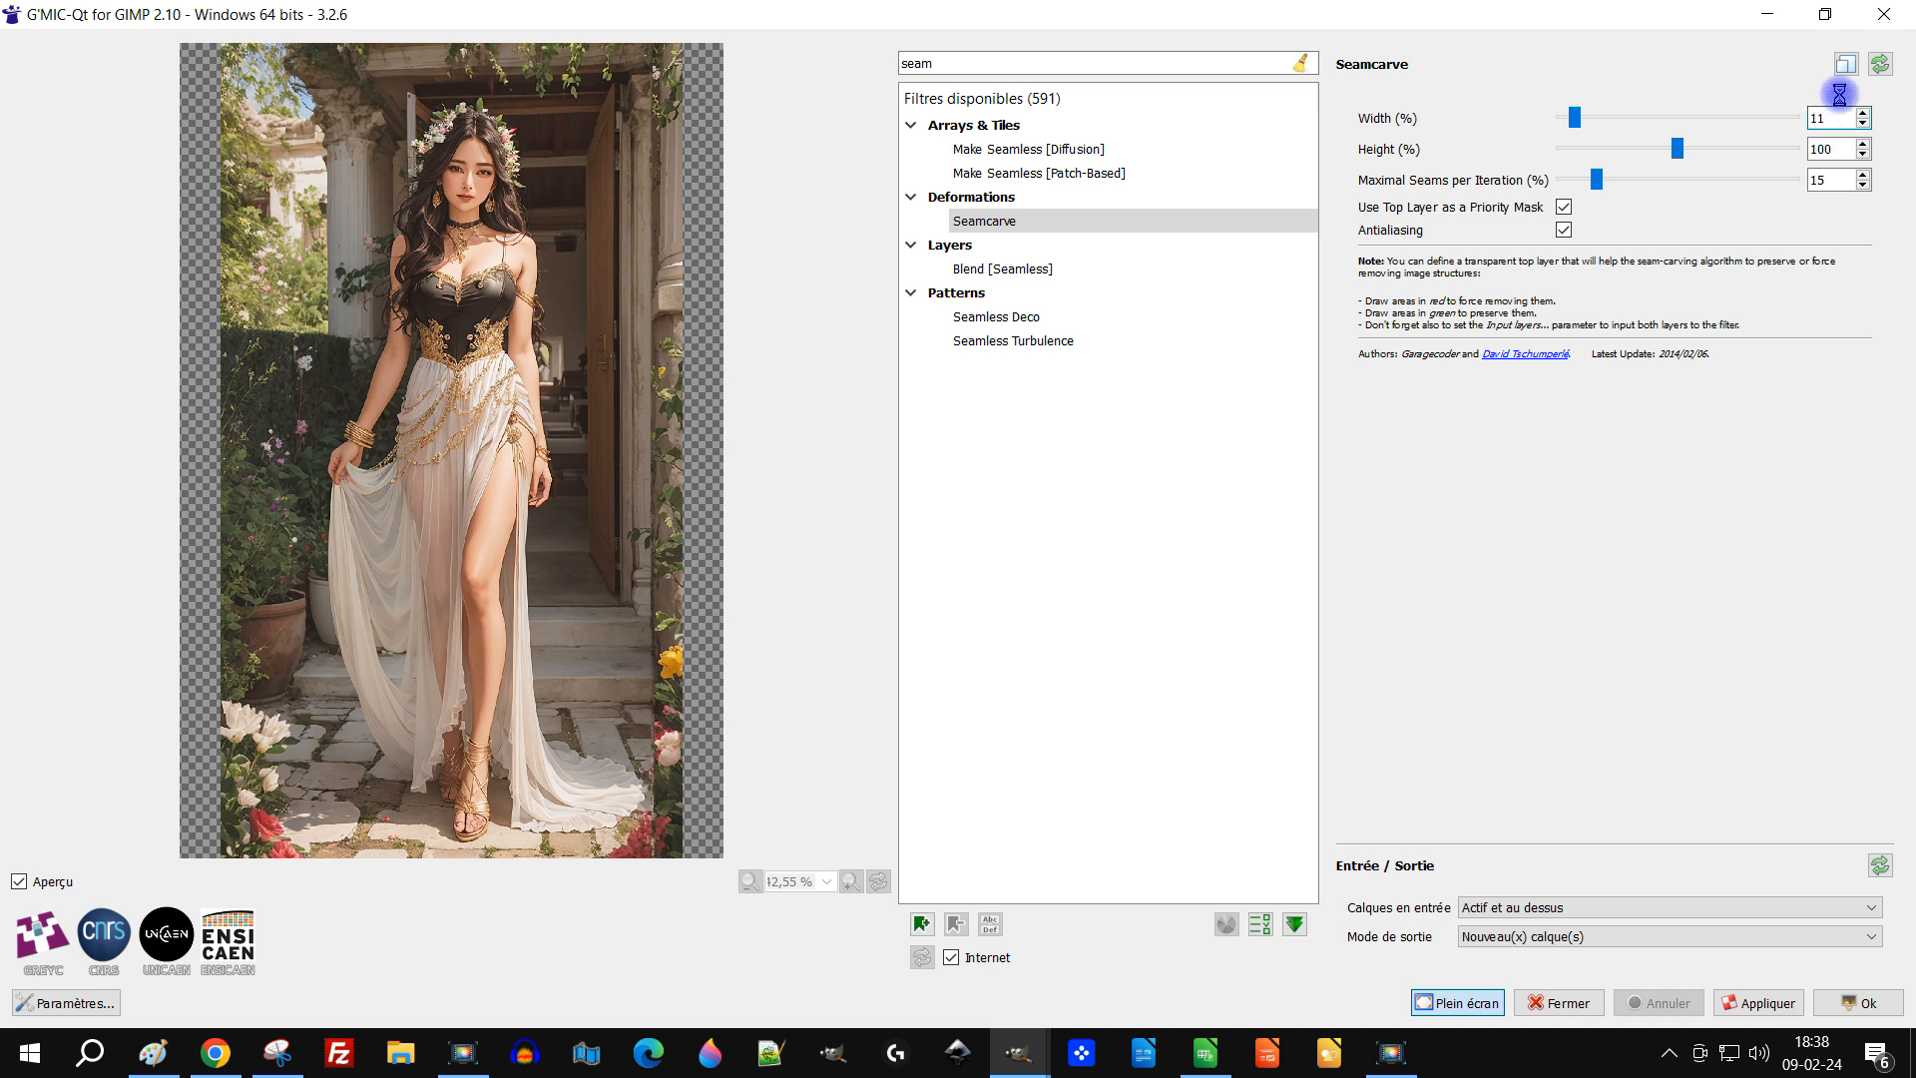
pyautogui.write('7')
pyautogui.write('1')
# Step: Try stepping the Seamcarve width up to 119 and down to 113, and return it to 117 %
pyautogui.click(1863, 111)
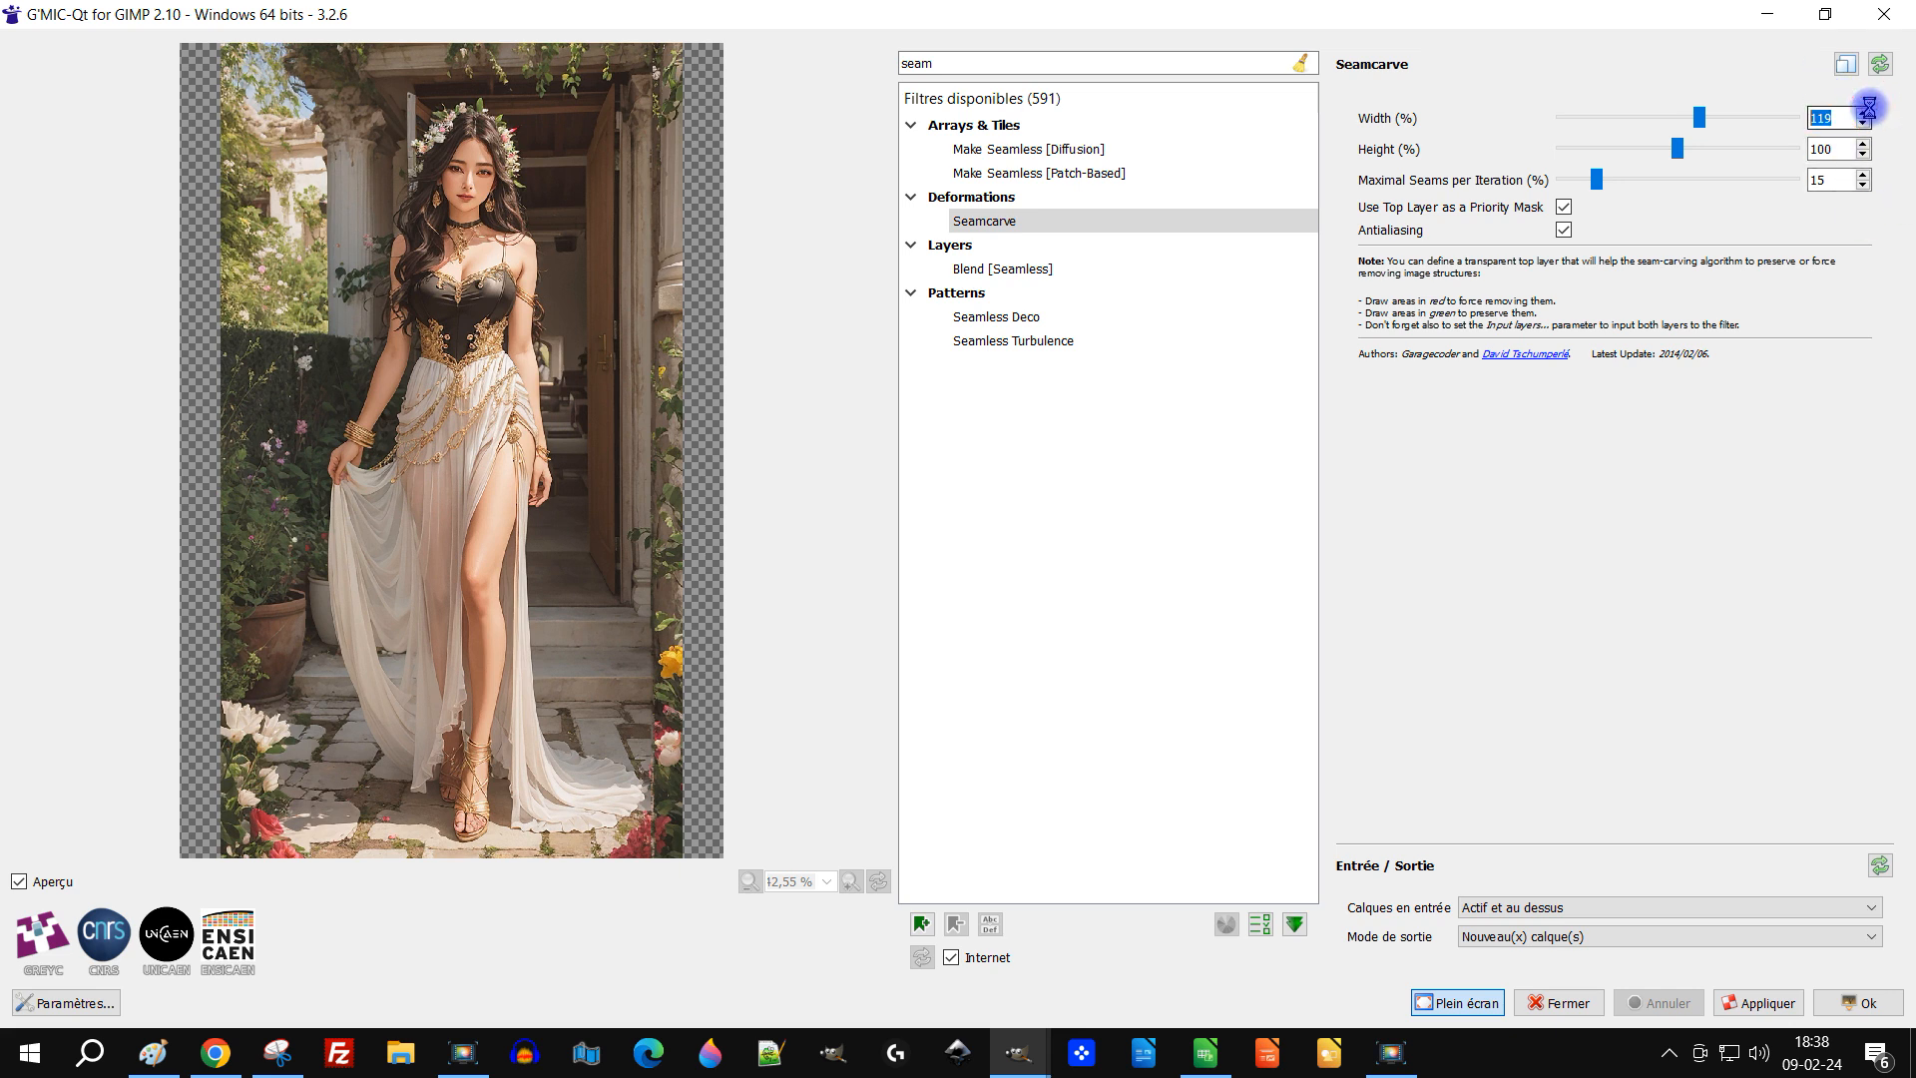
pyautogui.click(1863, 112)
pyautogui.click(1863, 123)
pyautogui.click(1863, 123)
pyautogui.click(1865, 113)
pyautogui.click(1864, 112)
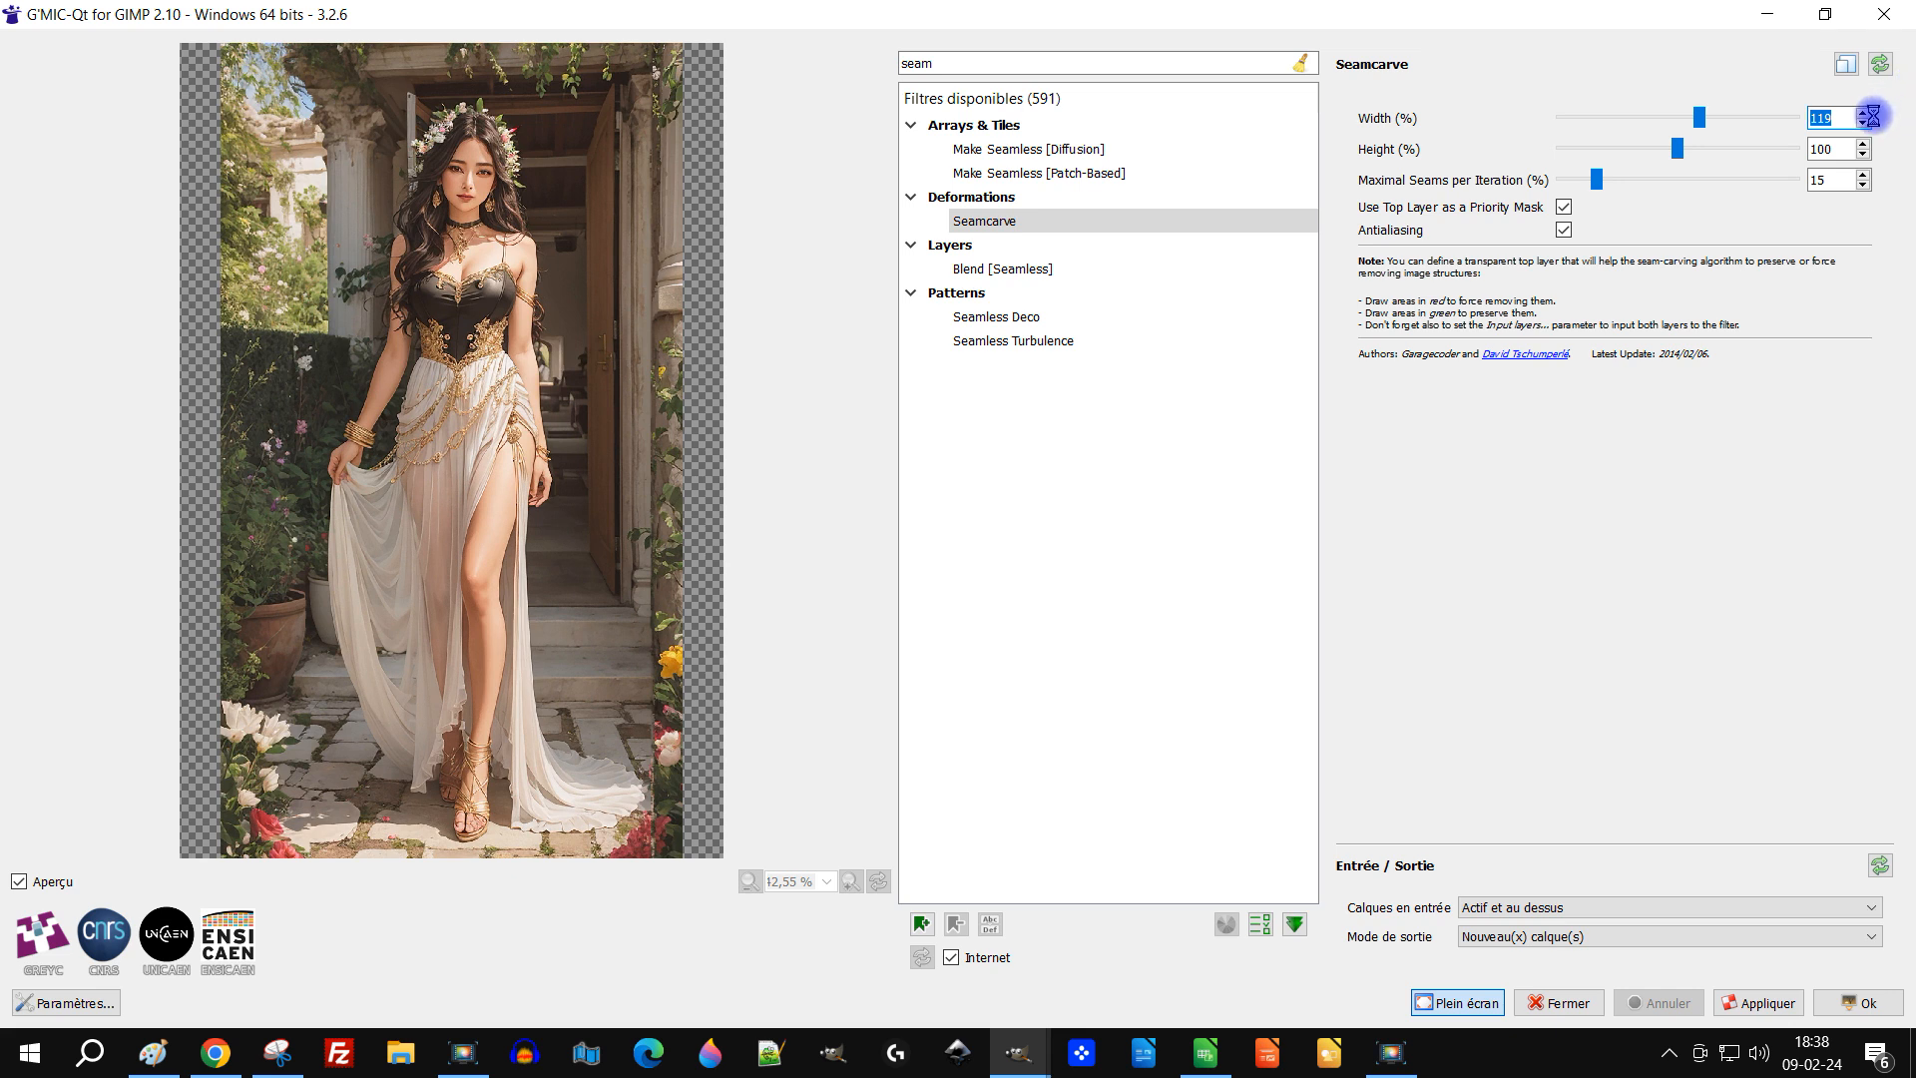
pyautogui.click(1842, 118)
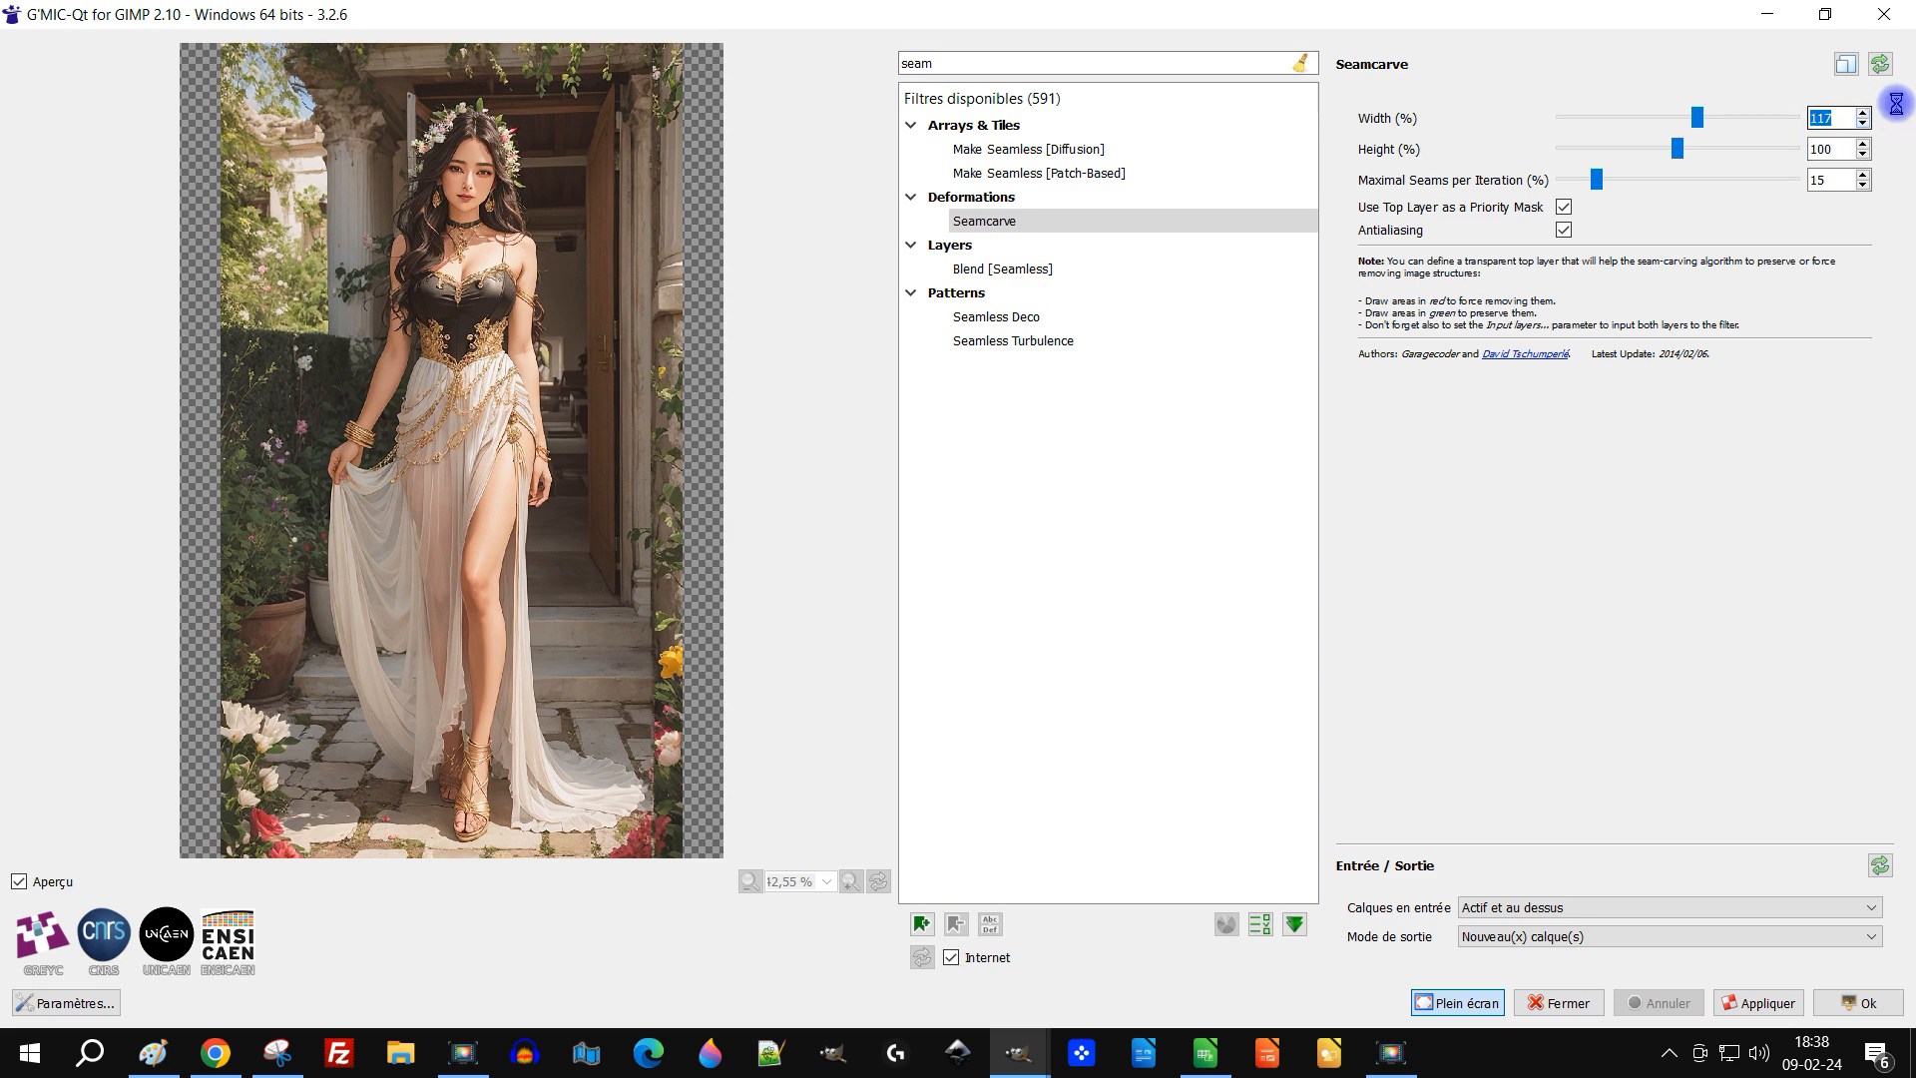
pyautogui.click(1838, 148)
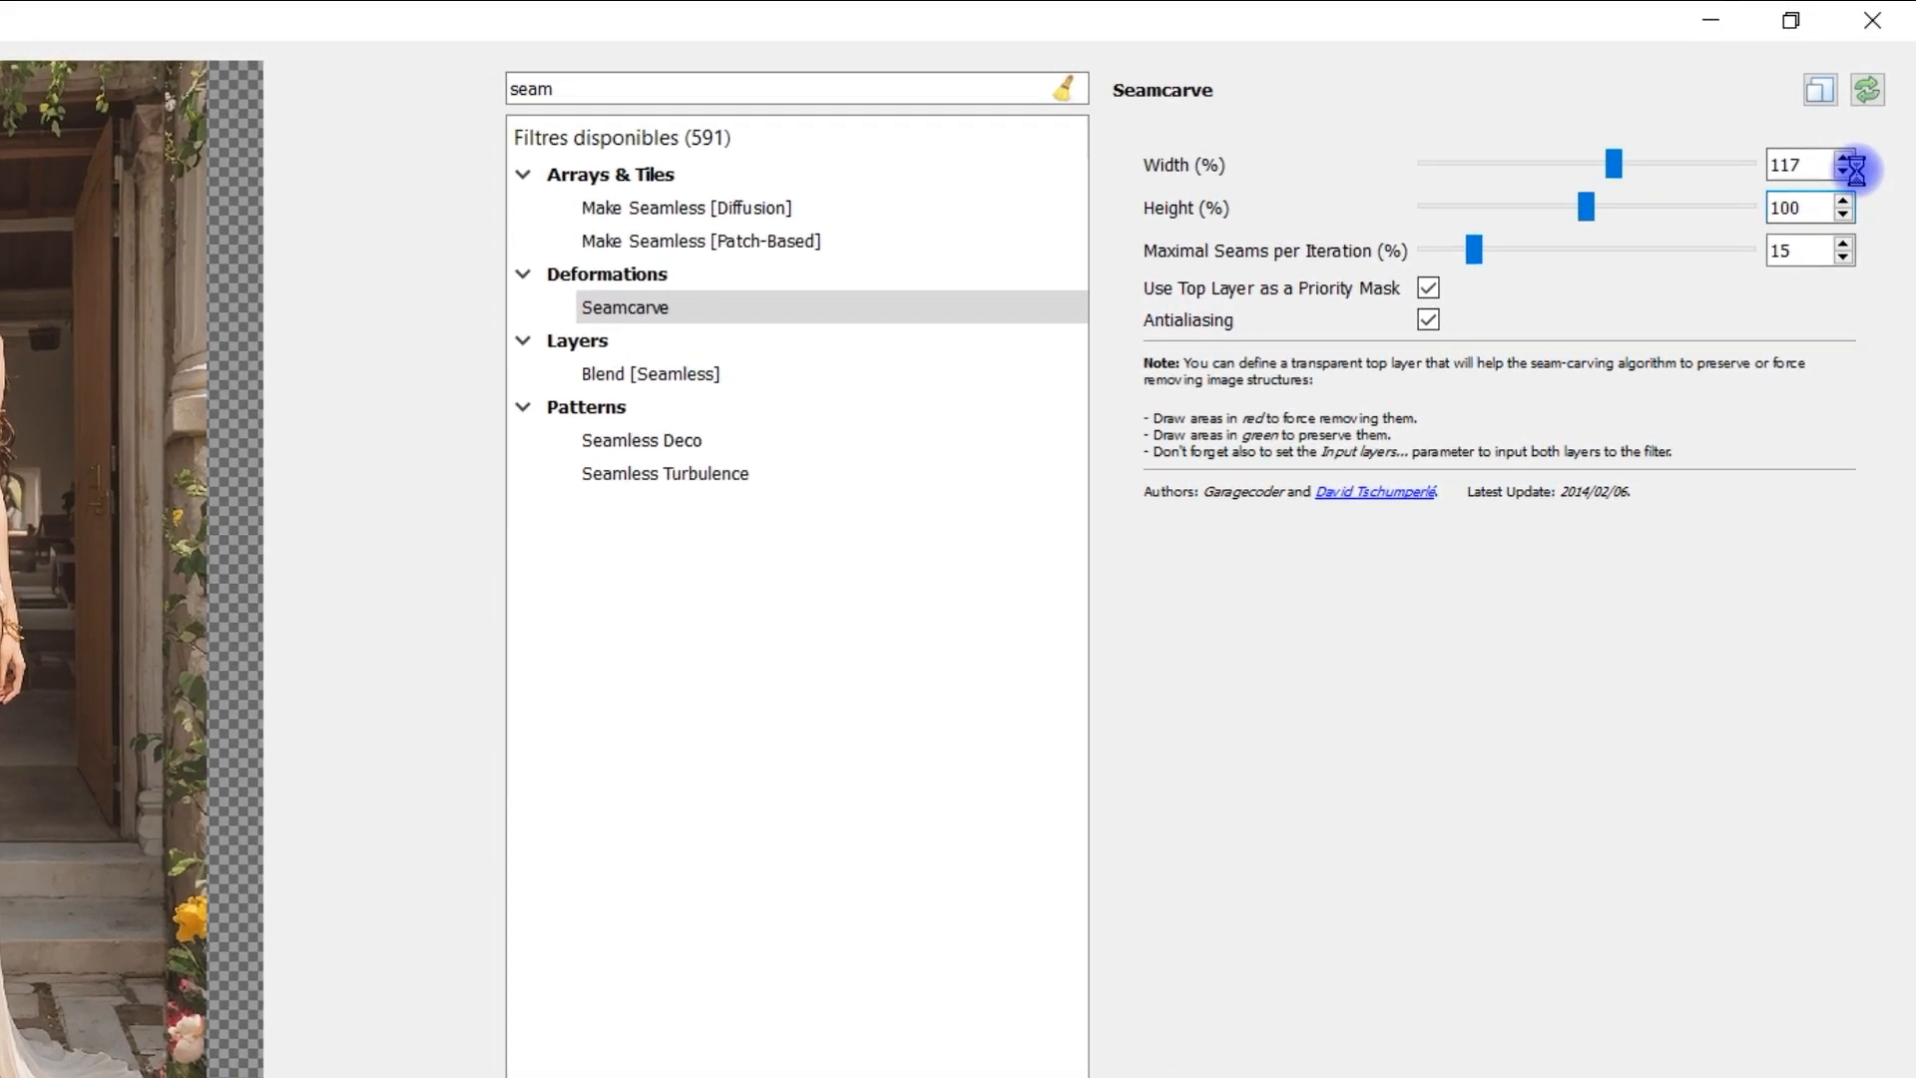
pyautogui.click(1843, 172)
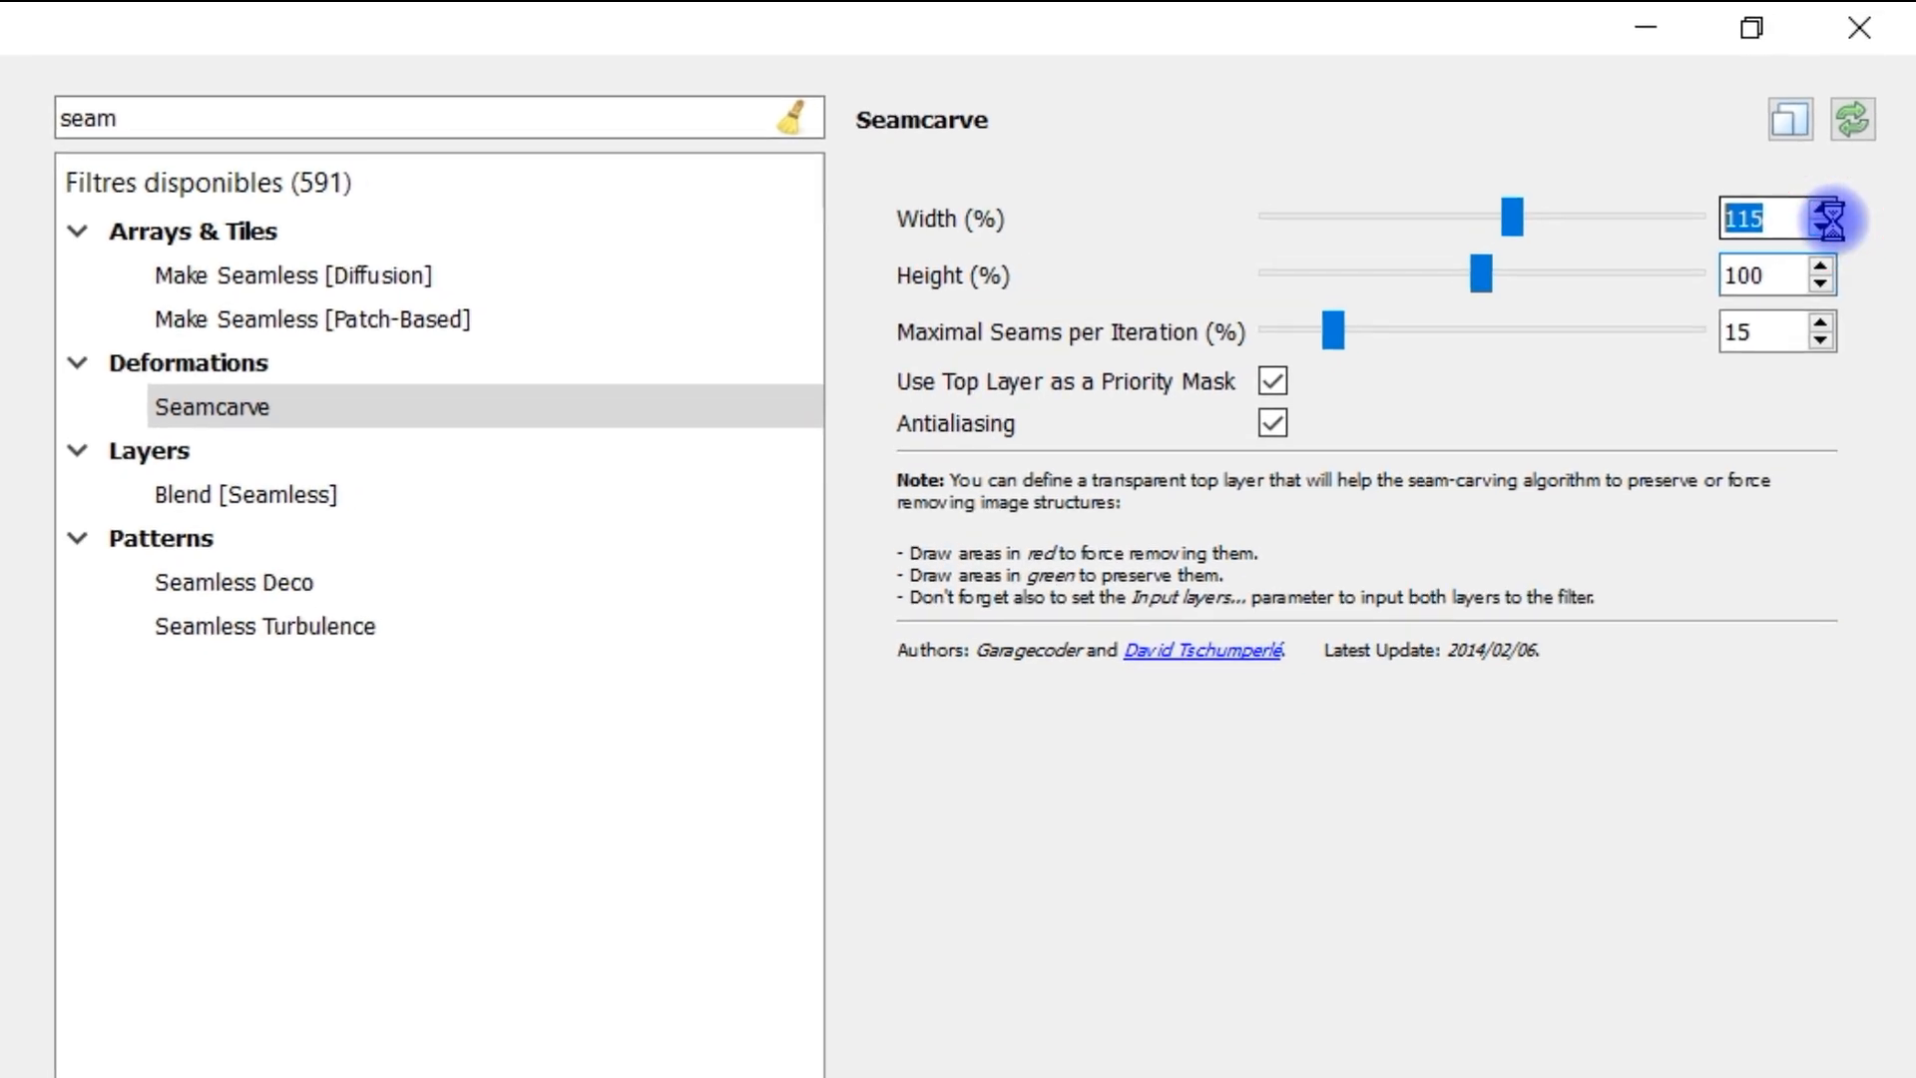
pyautogui.click(1843, 172)
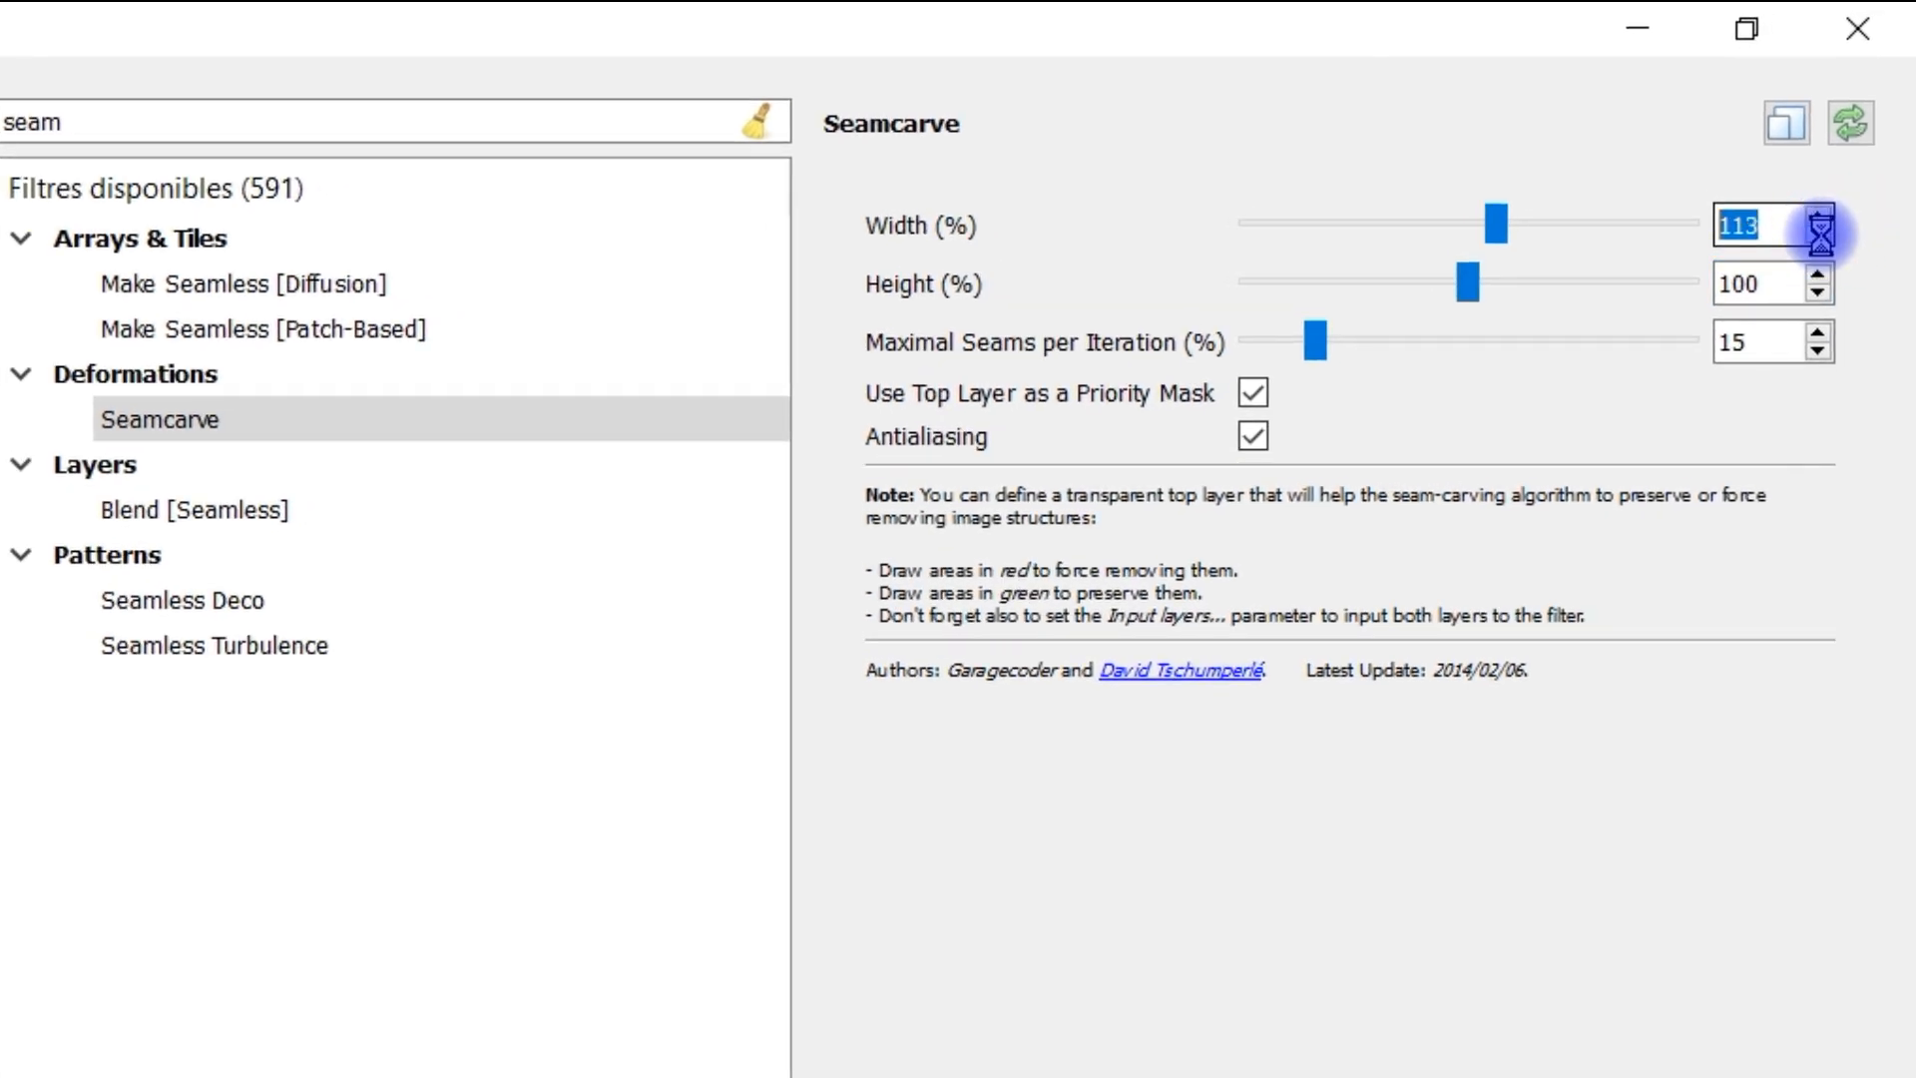
pyautogui.click(1821, 238)
pyautogui.doubleClick(1819, 214)
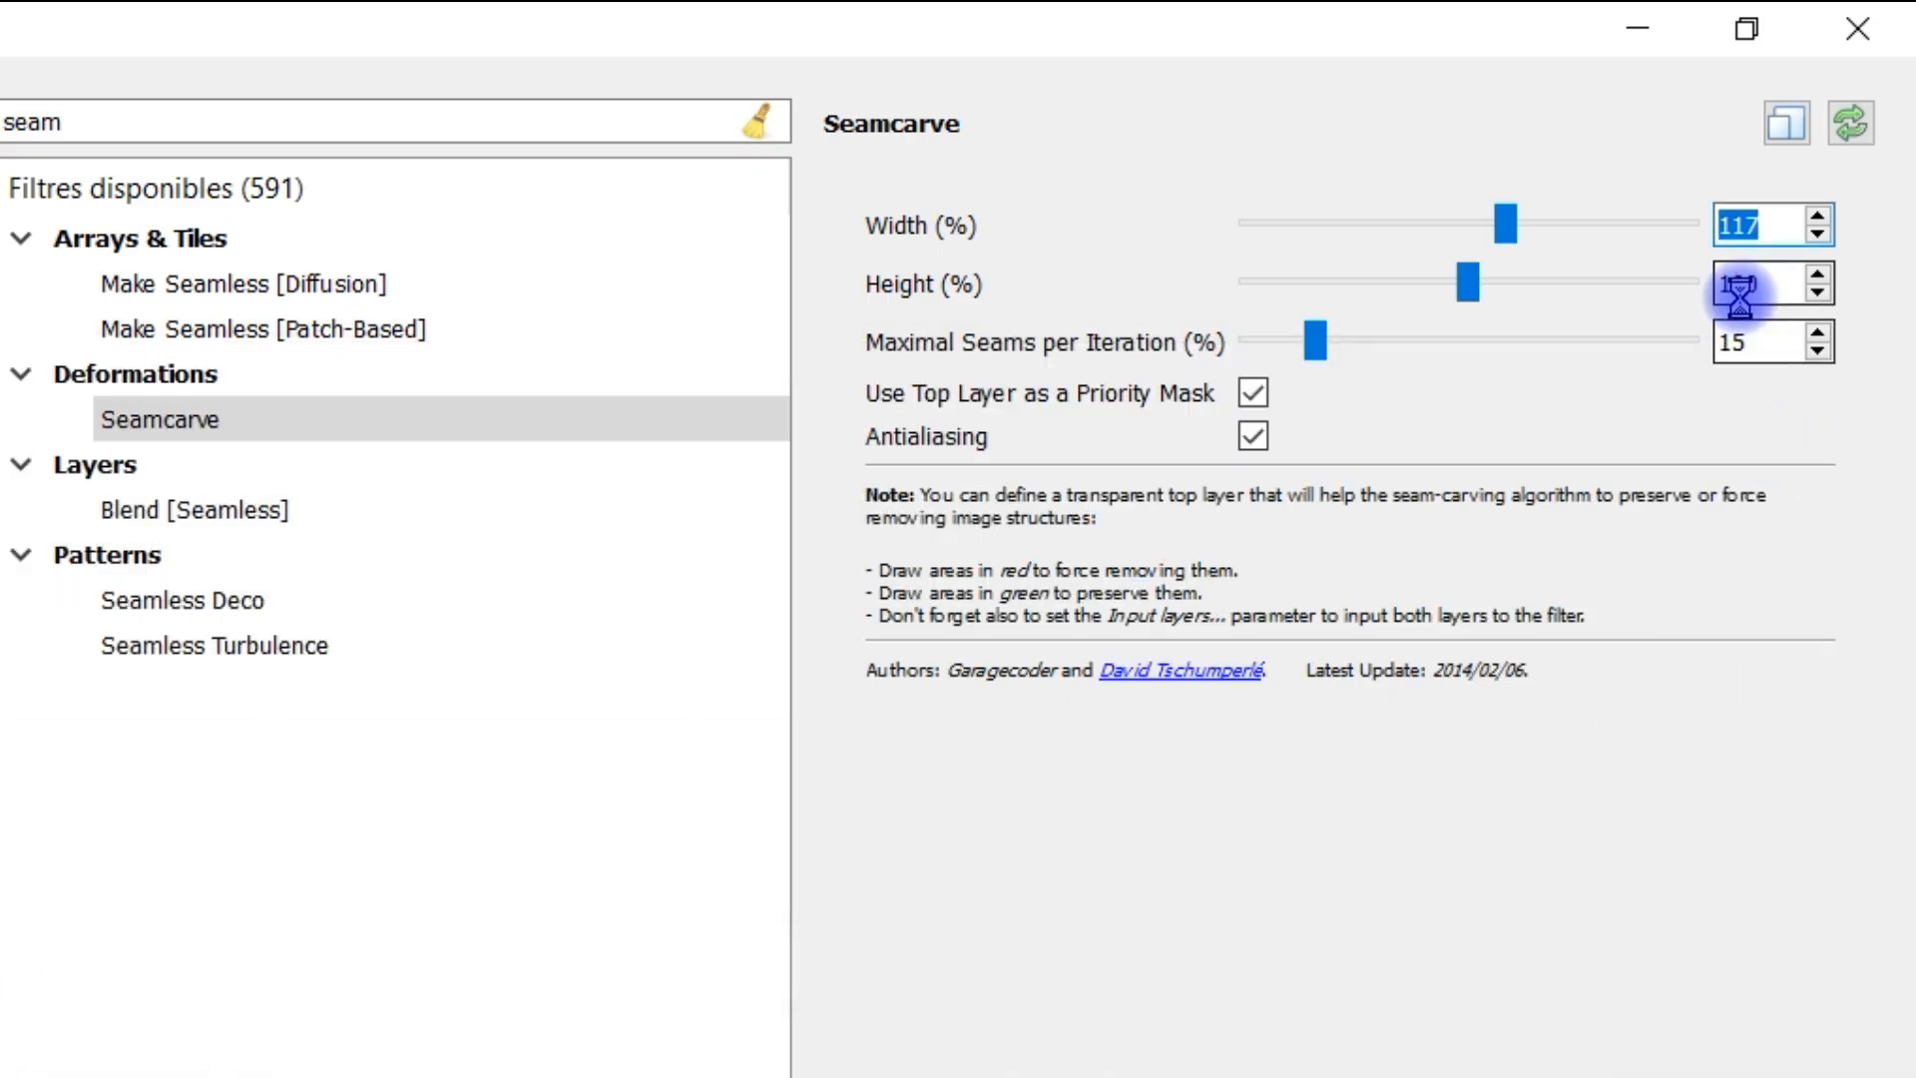
# Step: Raise Maximal Seams per Iteration to 100 % for the Seamcarve filter
pyautogui.click(1759, 286)
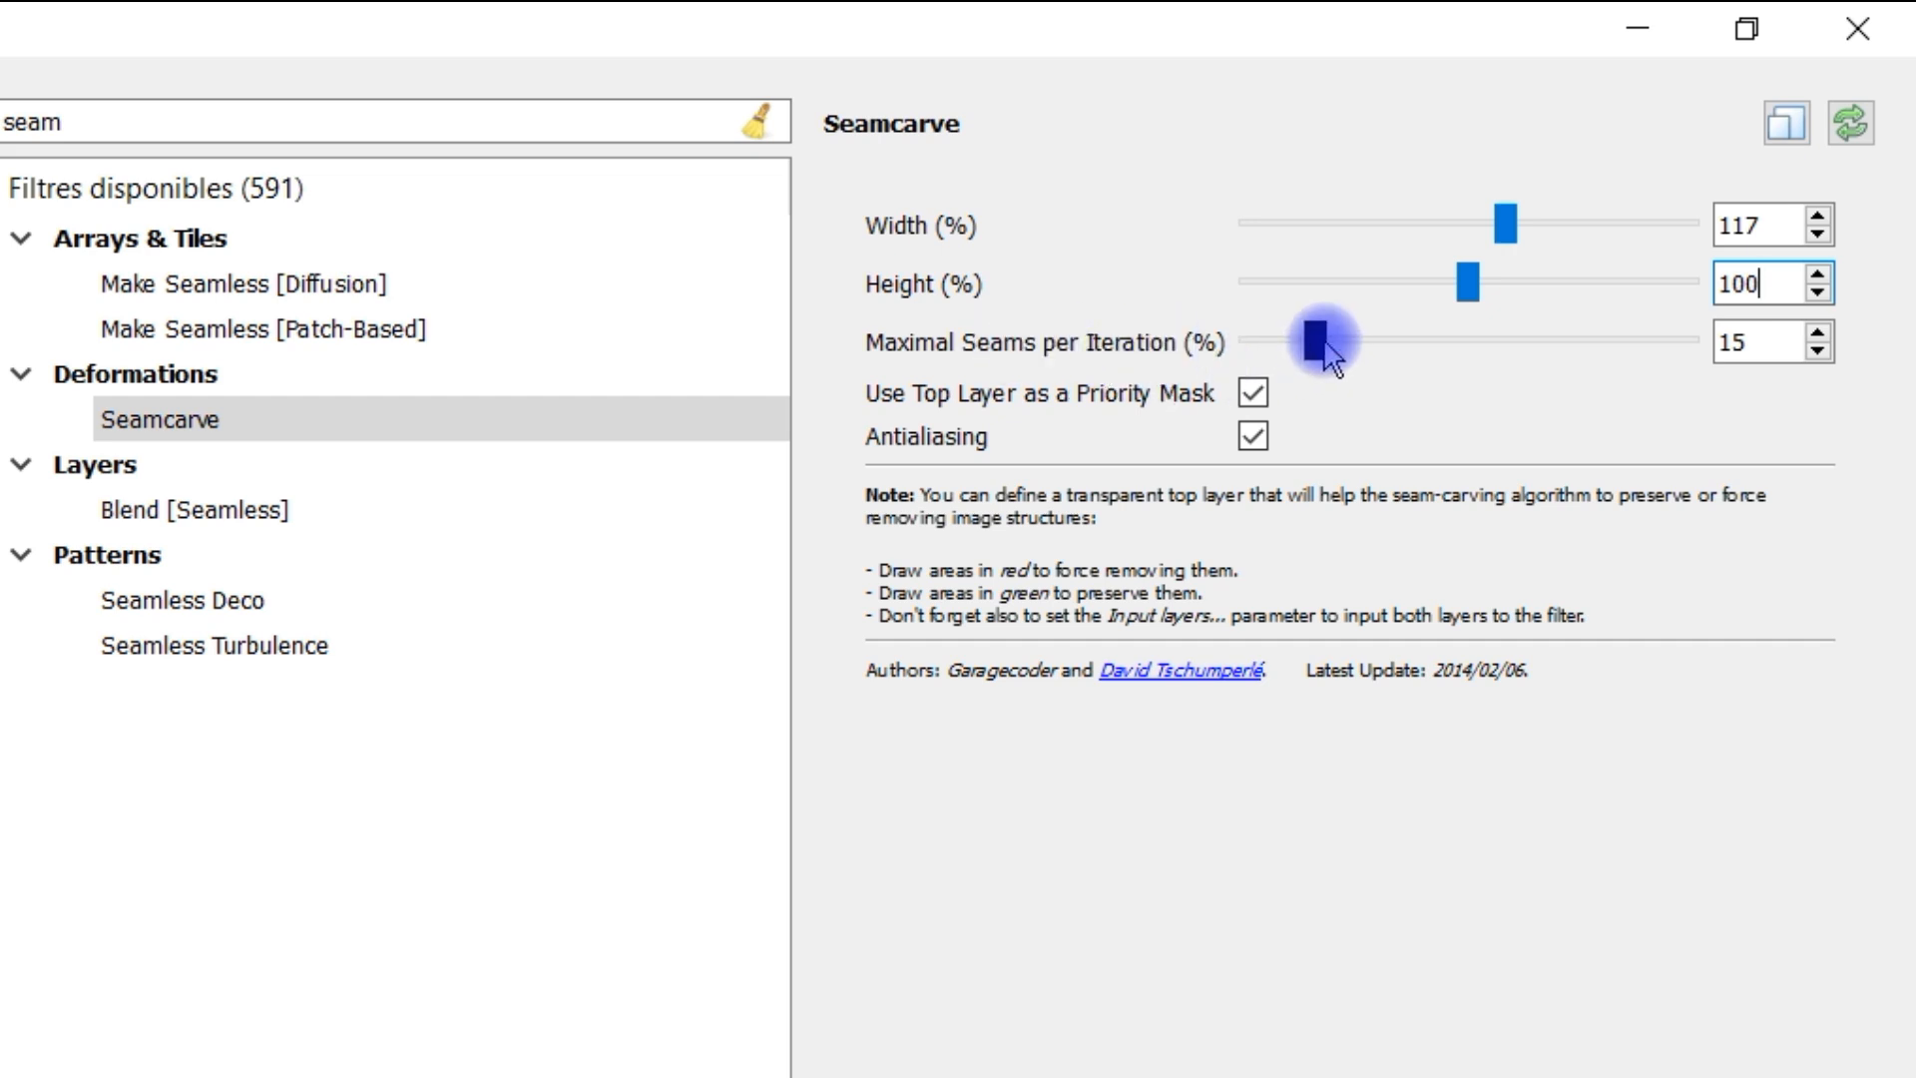
pyautogui.moveTo(1318, 342); pyautogui.dragTo(1698, 343)
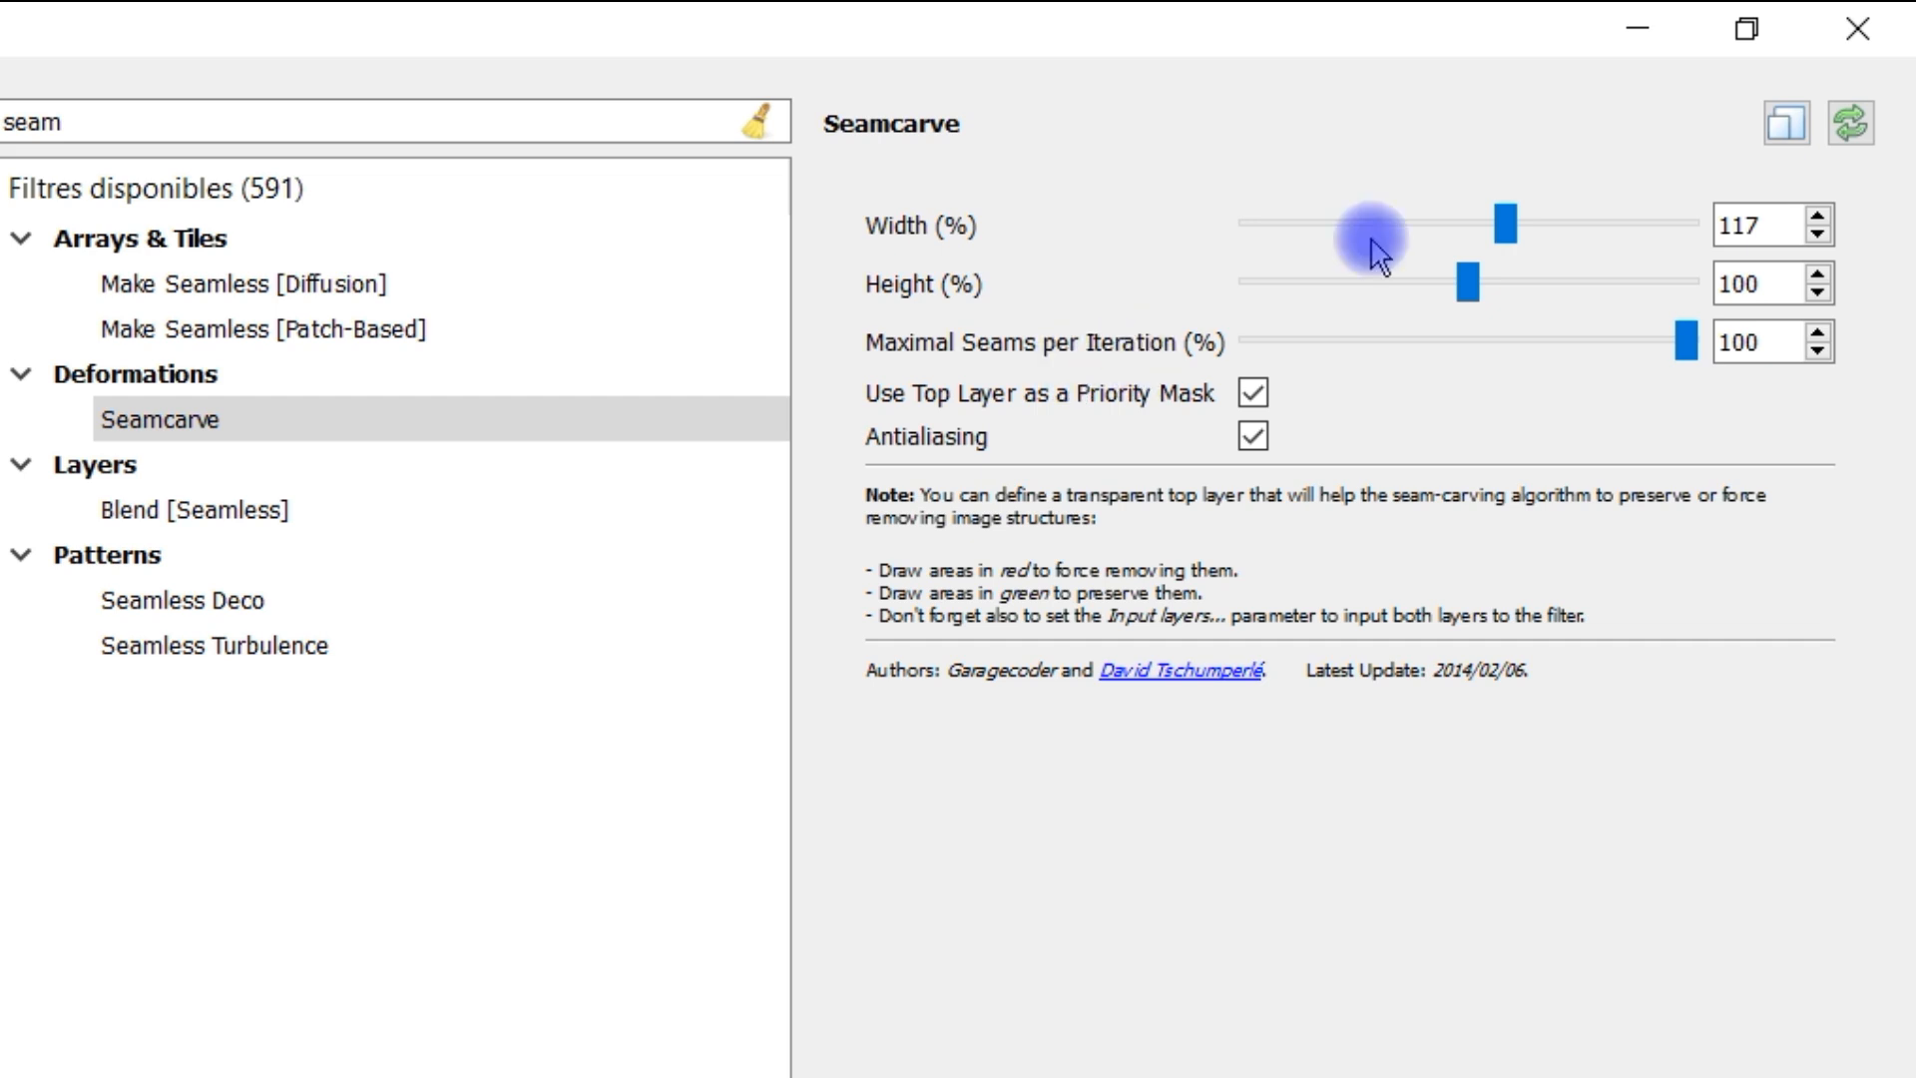
pyautogui.click(1747, 342)
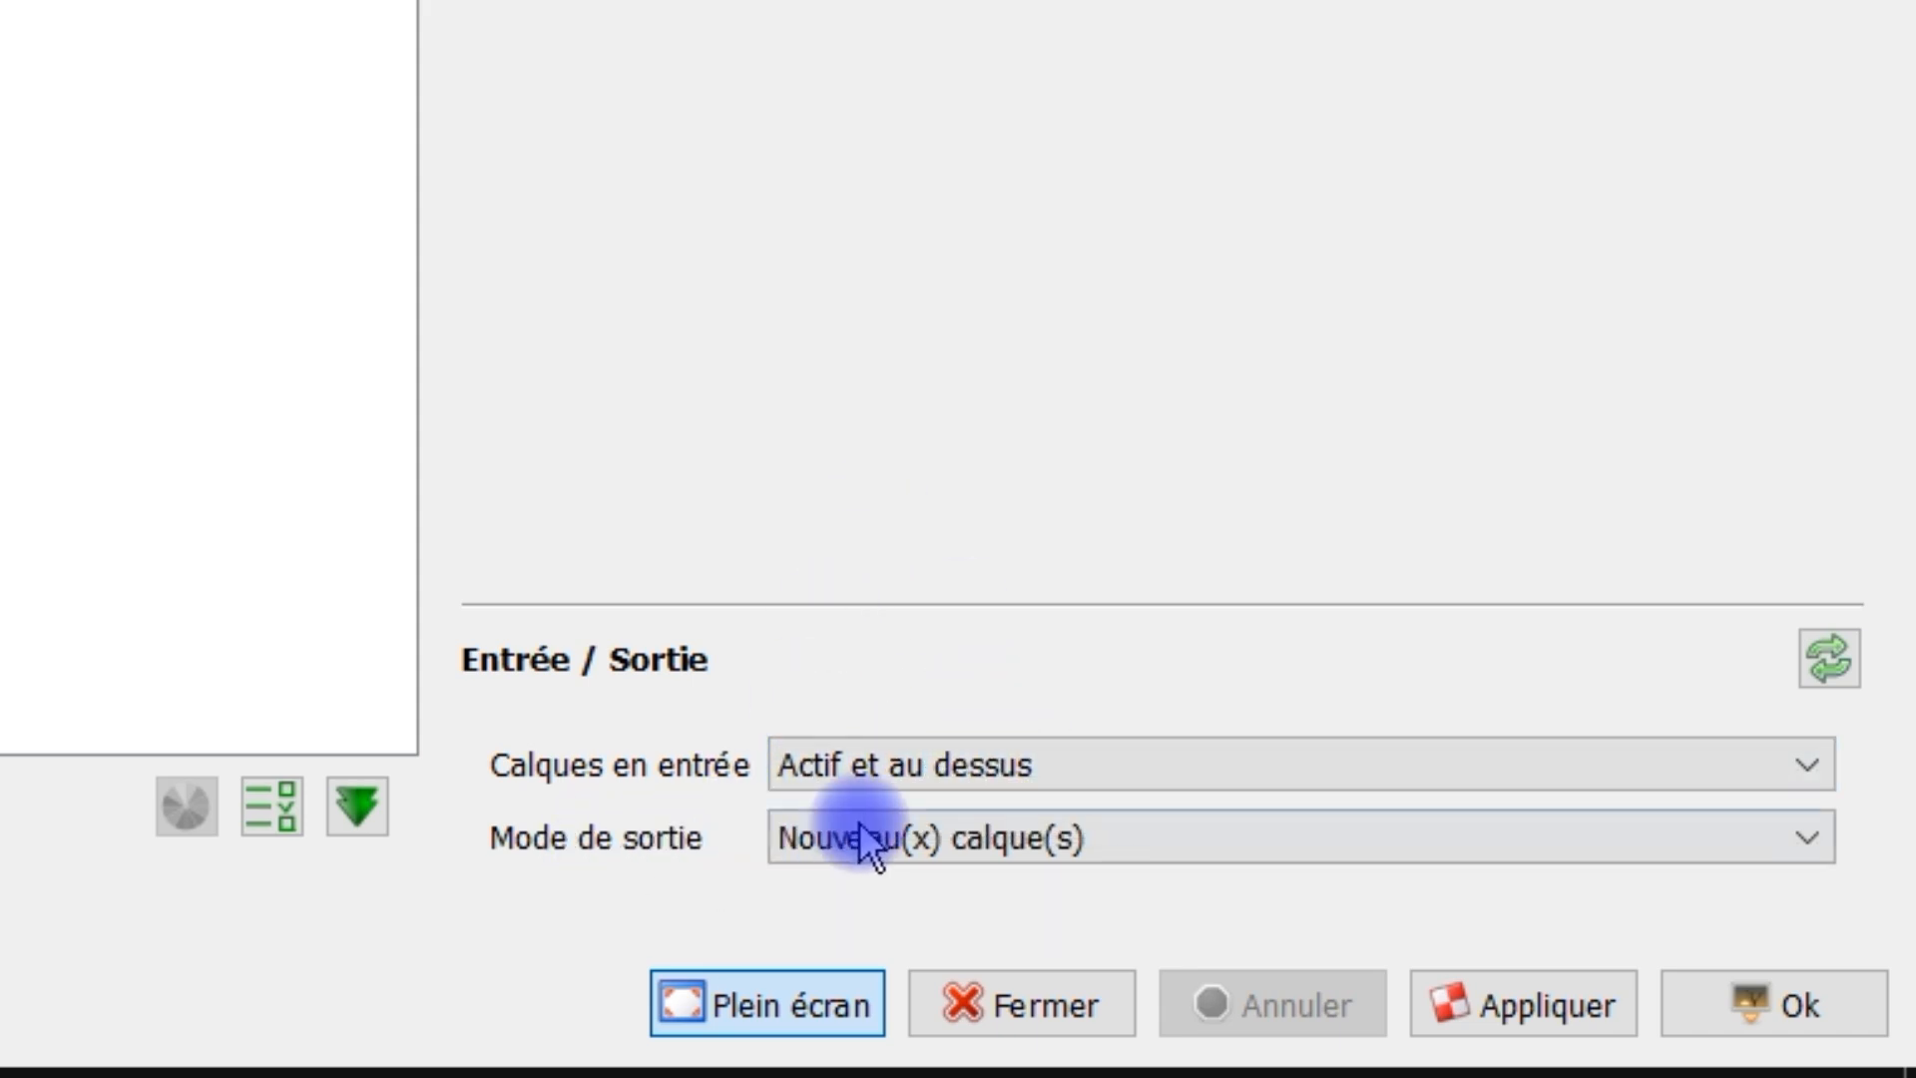
# Step: Set the output mode of the Seamcarve filter to Nouveau(x) calque(s)
pyautogui.click(912, 841)
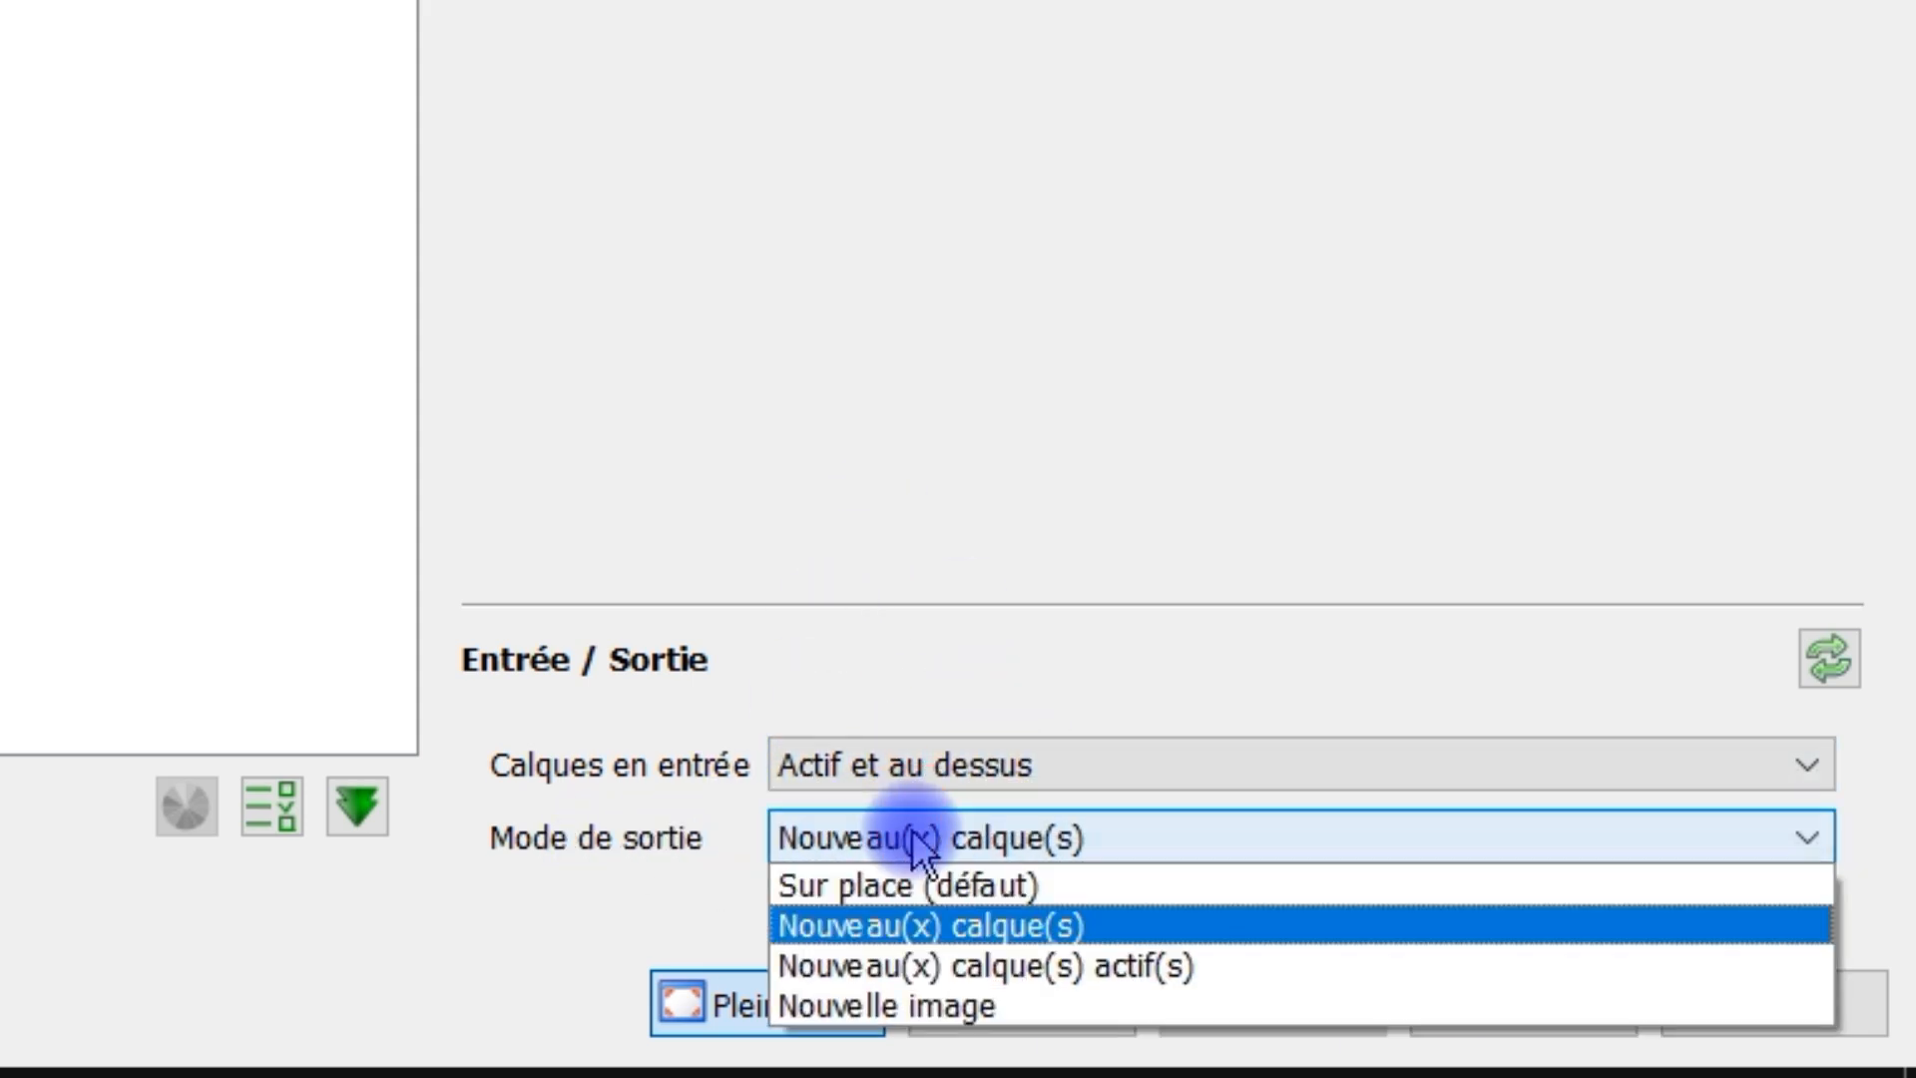
pyautogui.click(942, 925)
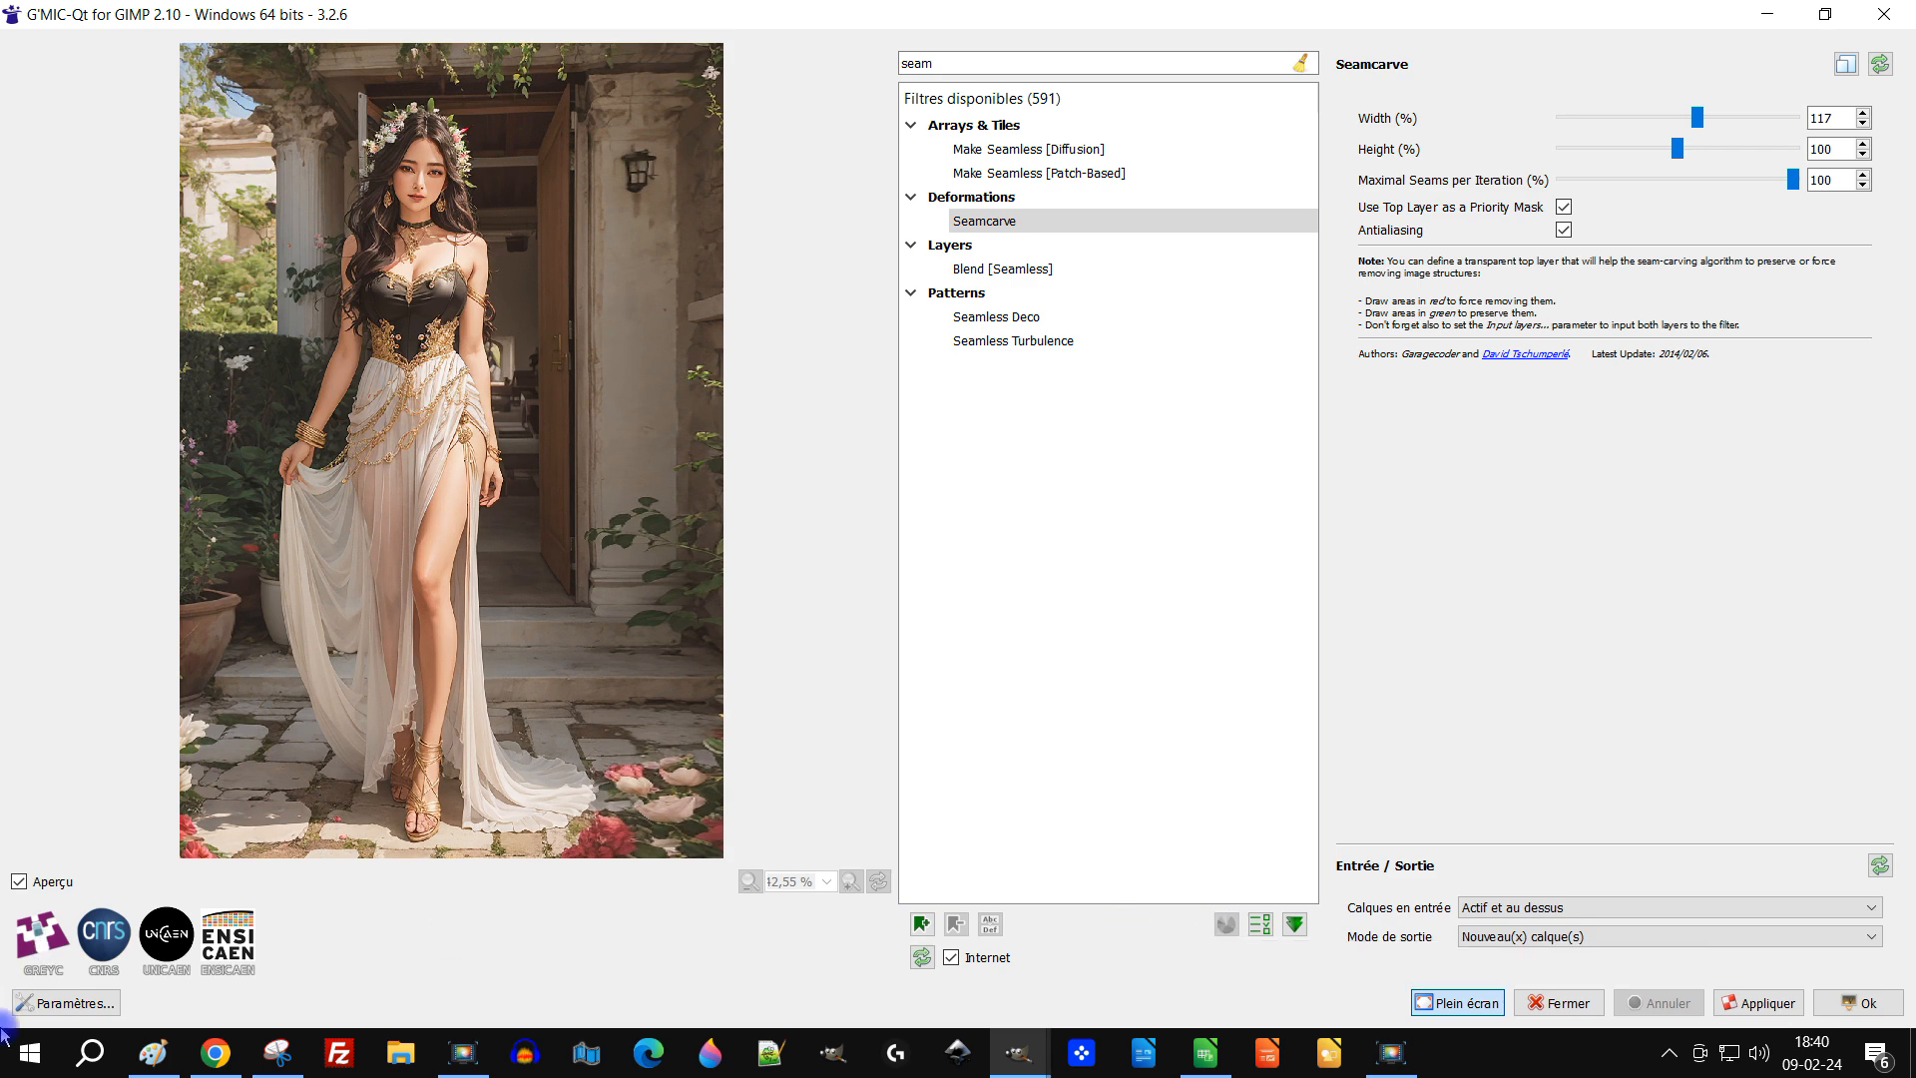
# Step: Review the interface, internet update and output message settings of G'MIC-Qt and close them unchanged
pyautogui.click(67, 1004)
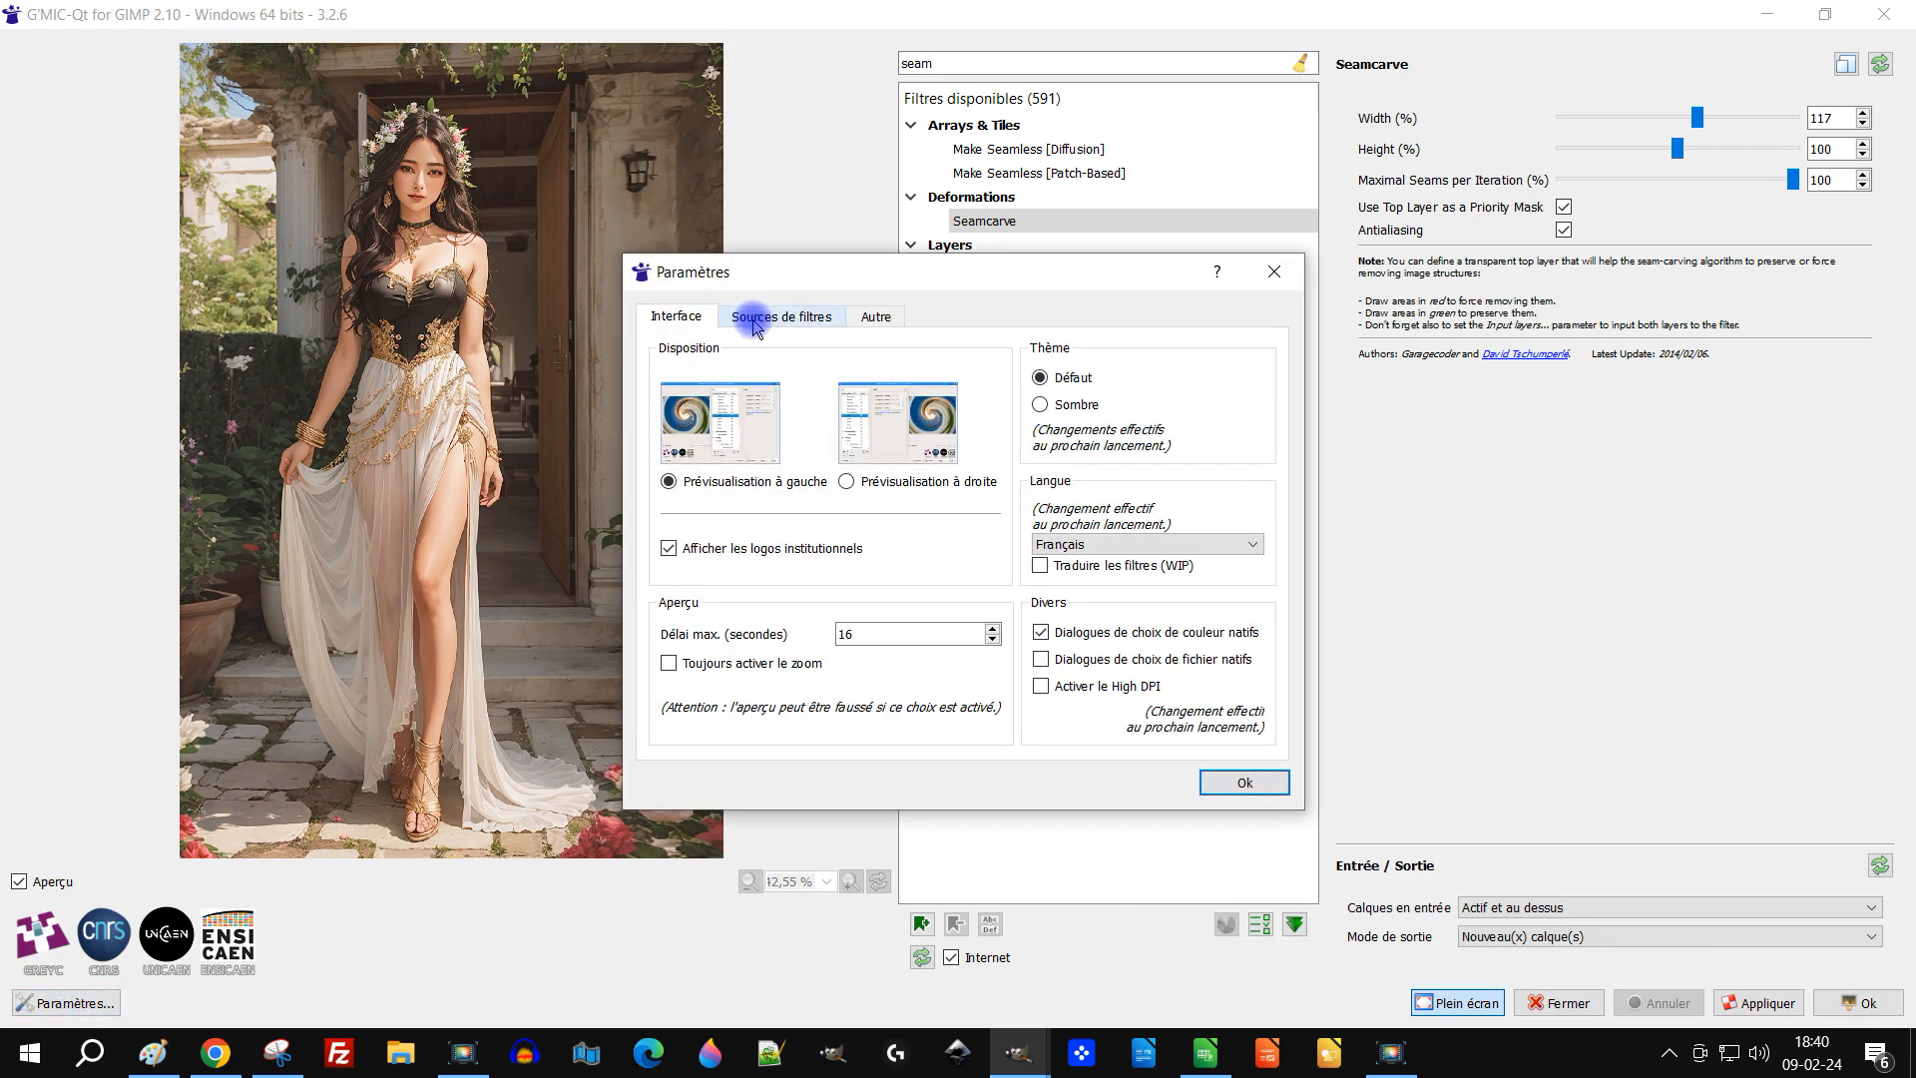
pyautogui.click(879, 317)
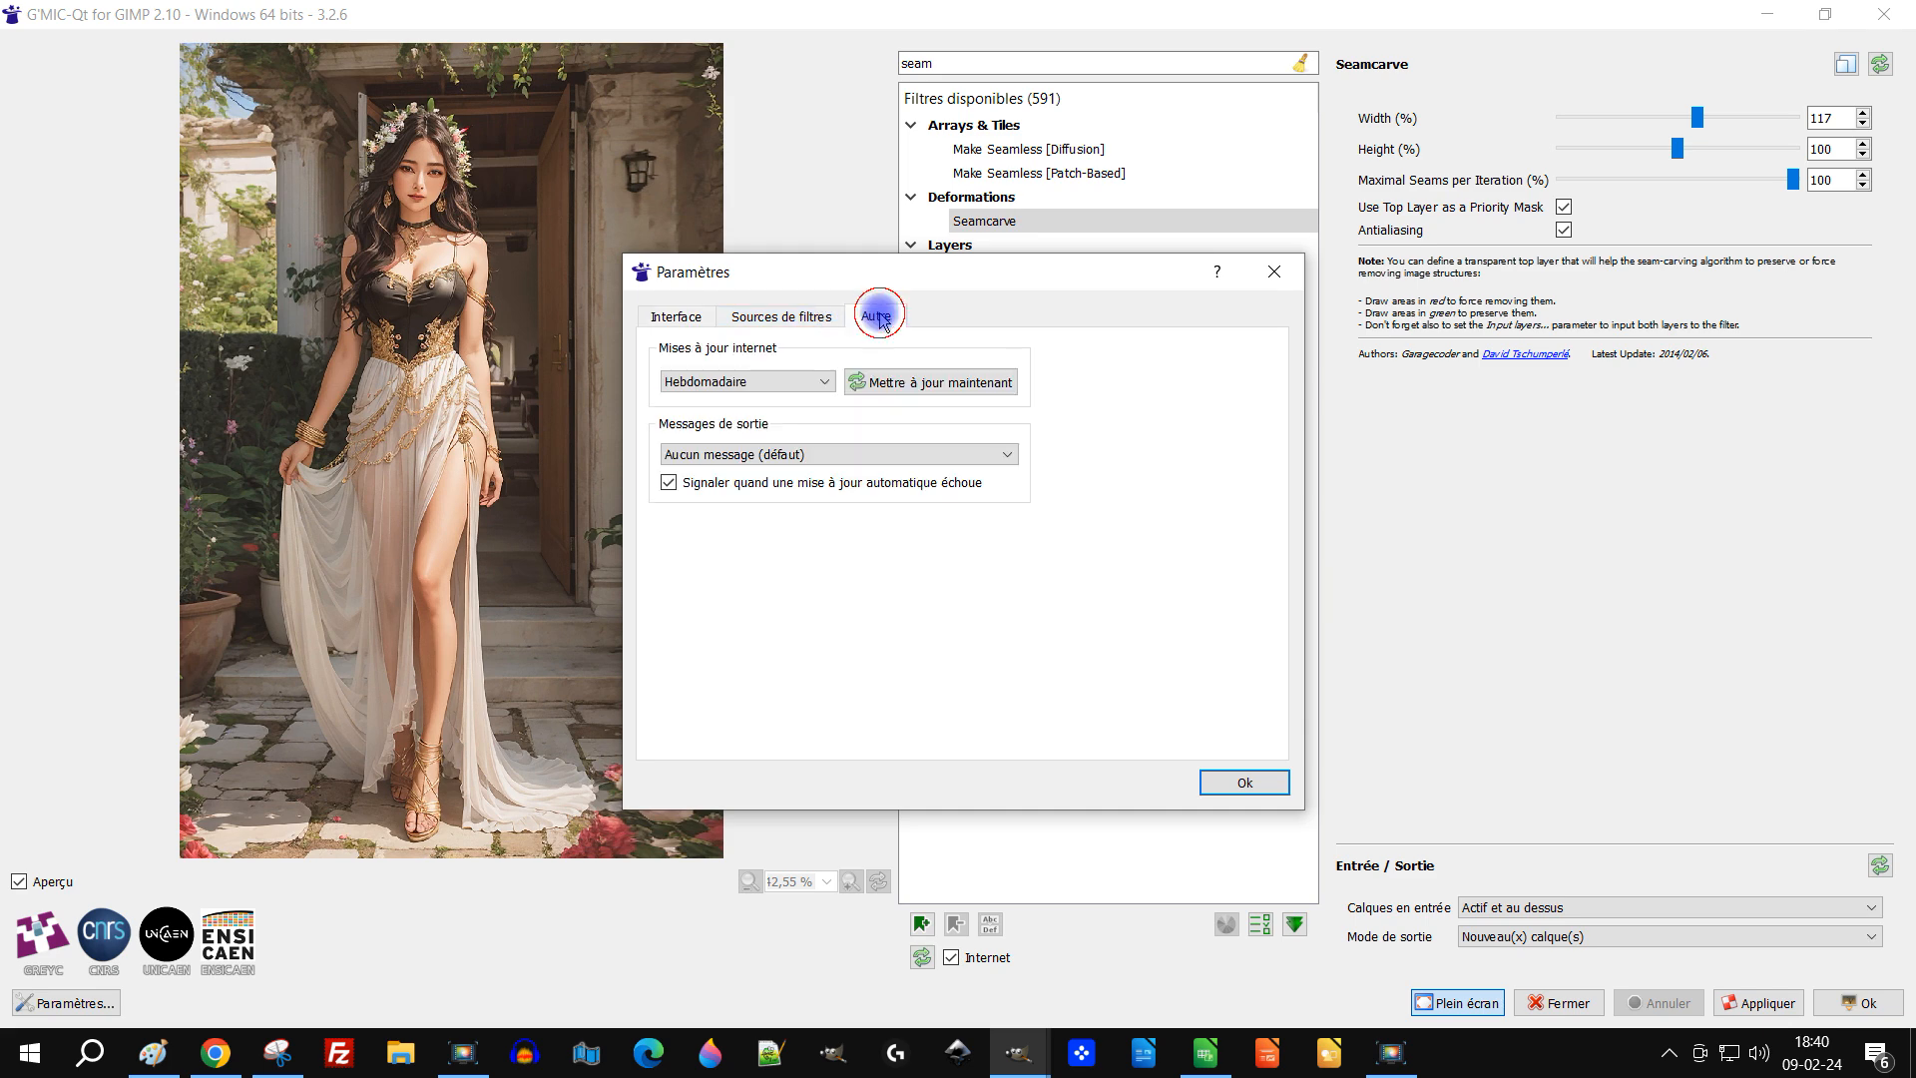
pyautogui.click(676, 317)
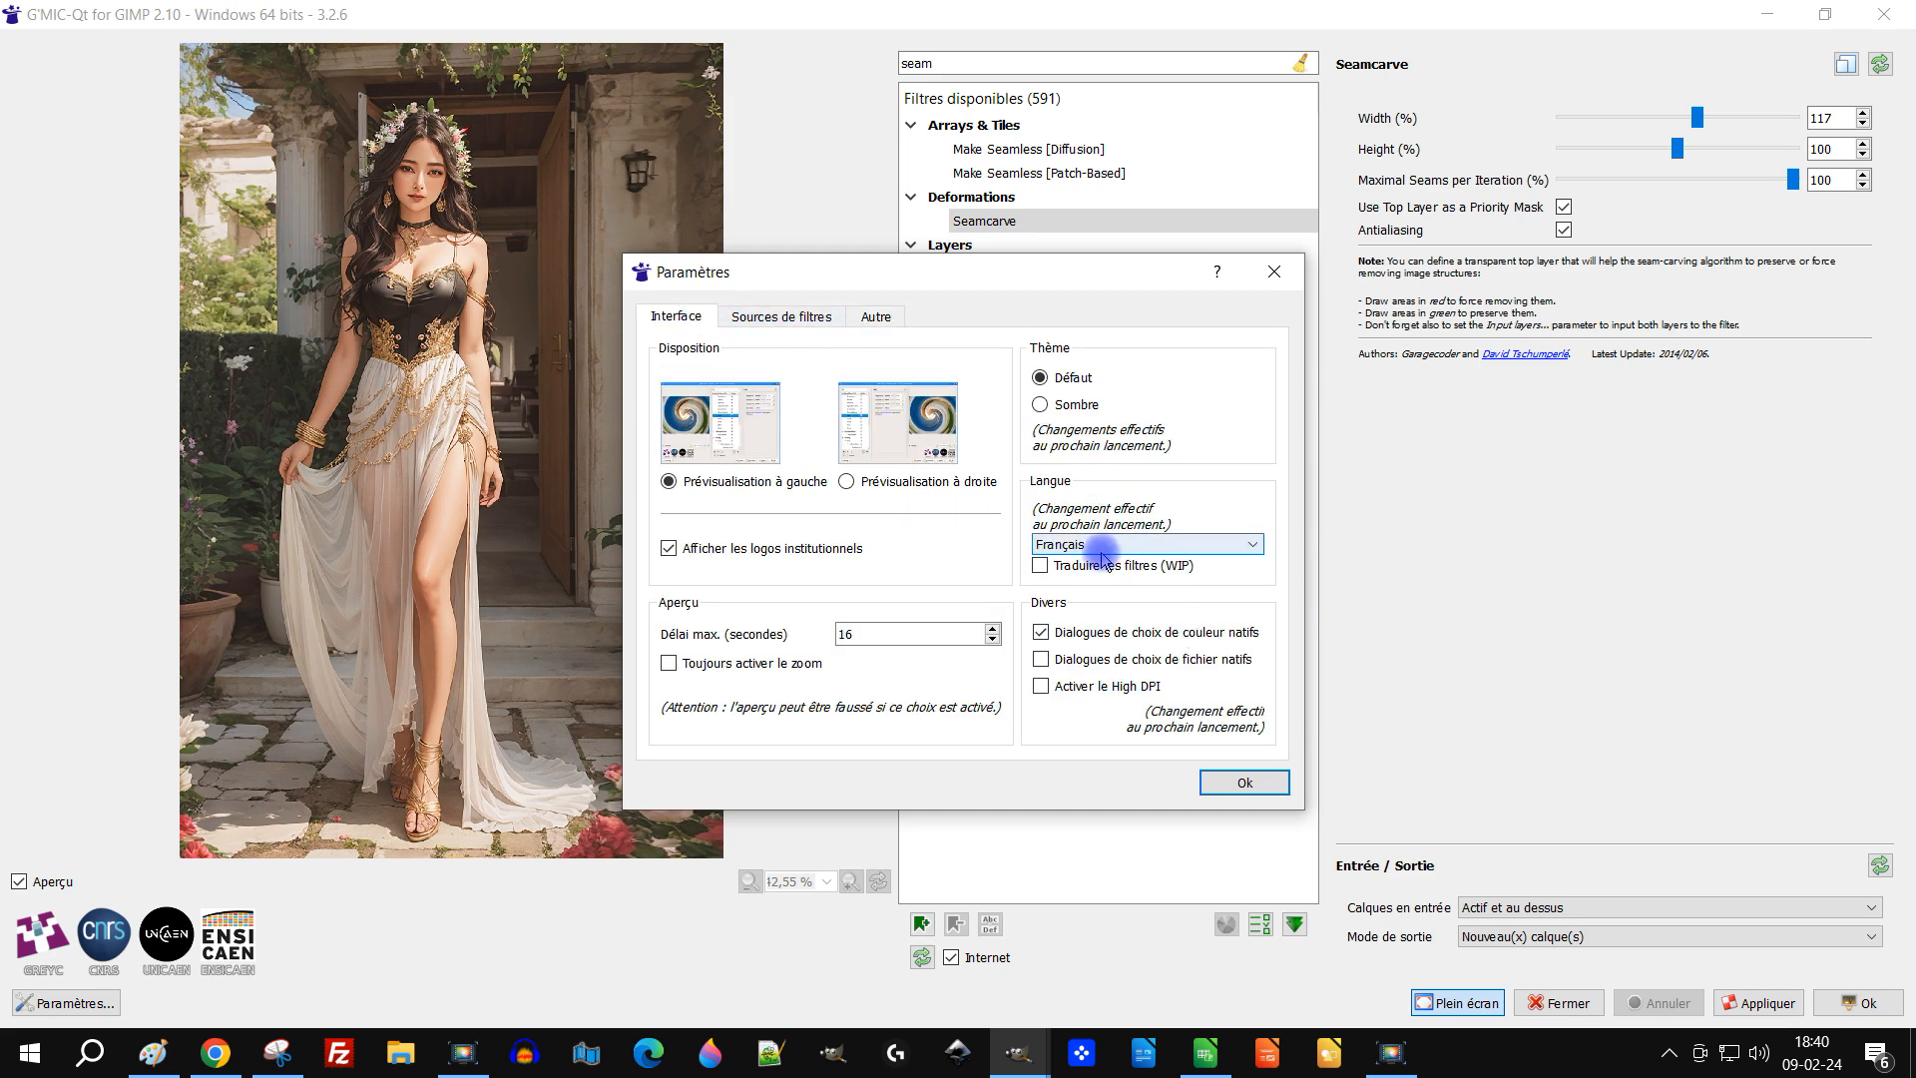
pyautogui.click(1240, 780)
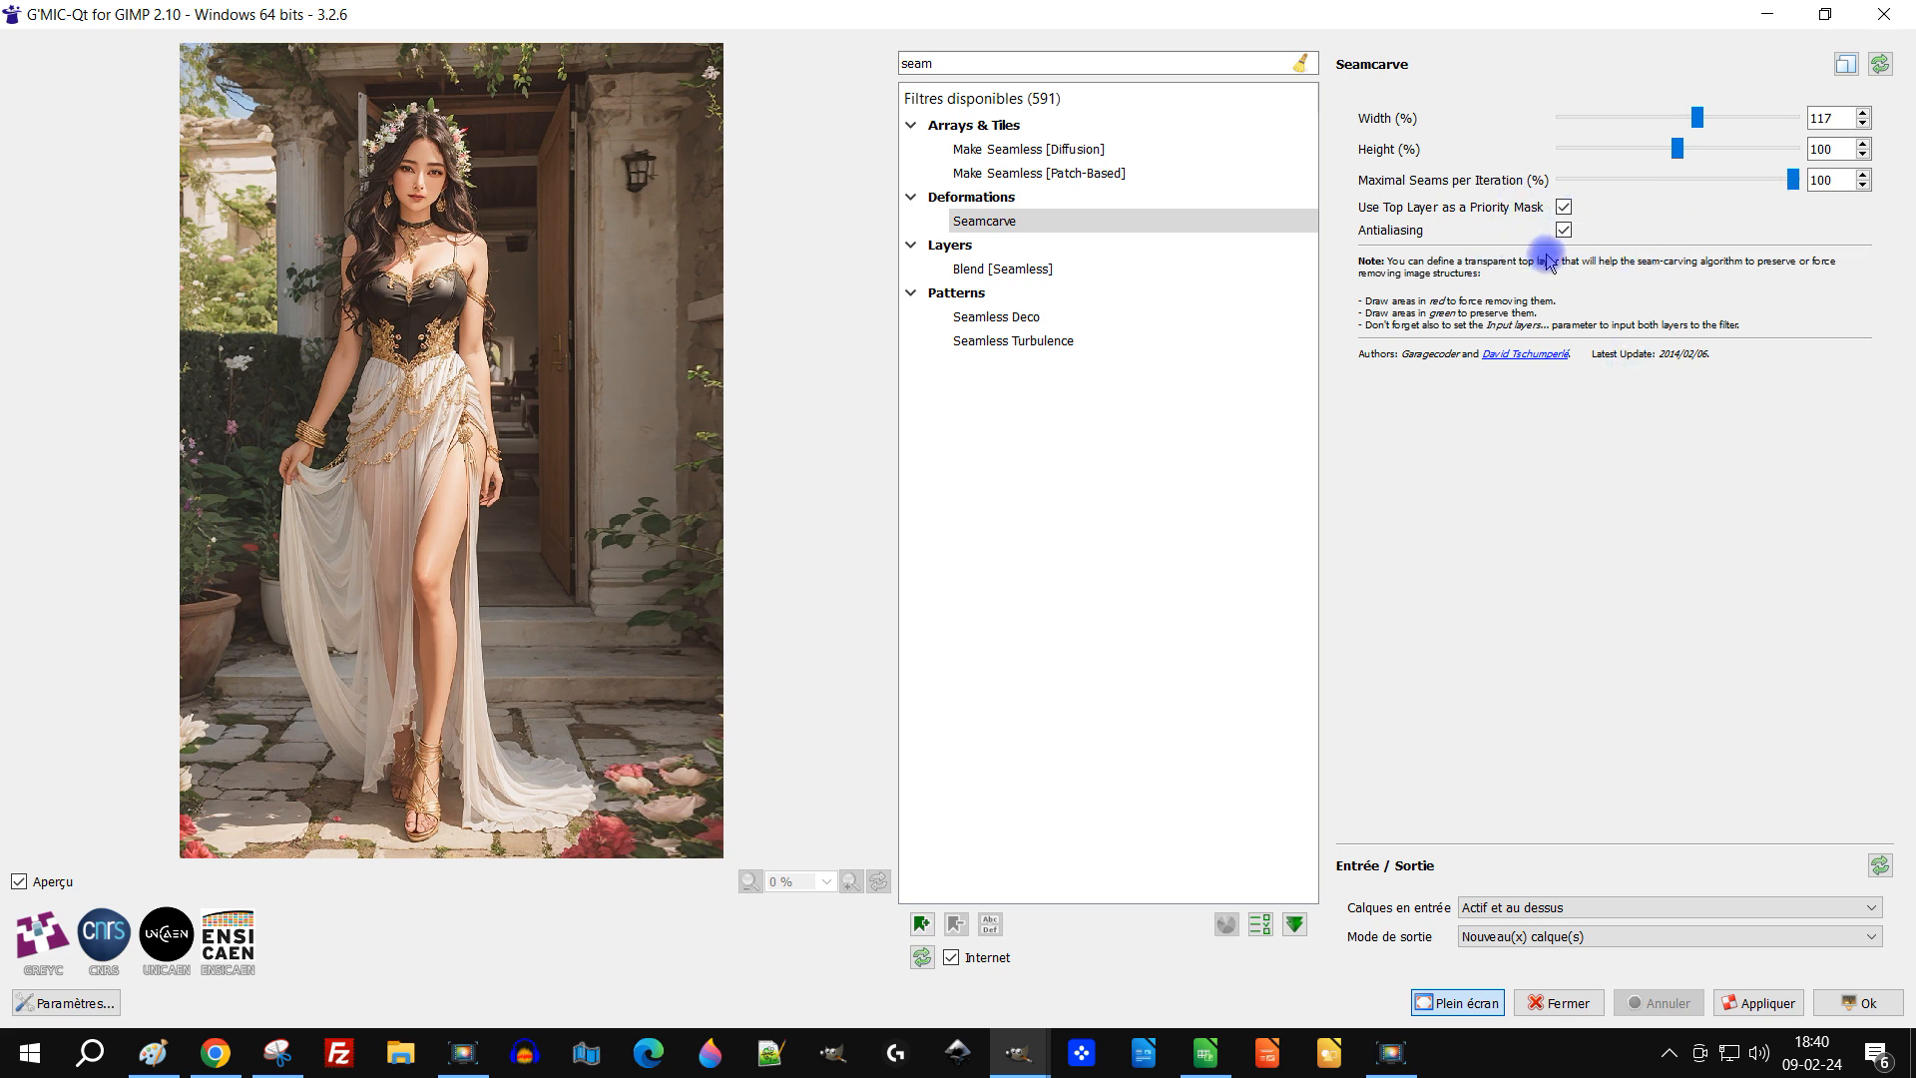
# Step: Run the Seamcarve filter with the chosen settings and return to the GIMP image window
pyautogui.click(1858, 1003)
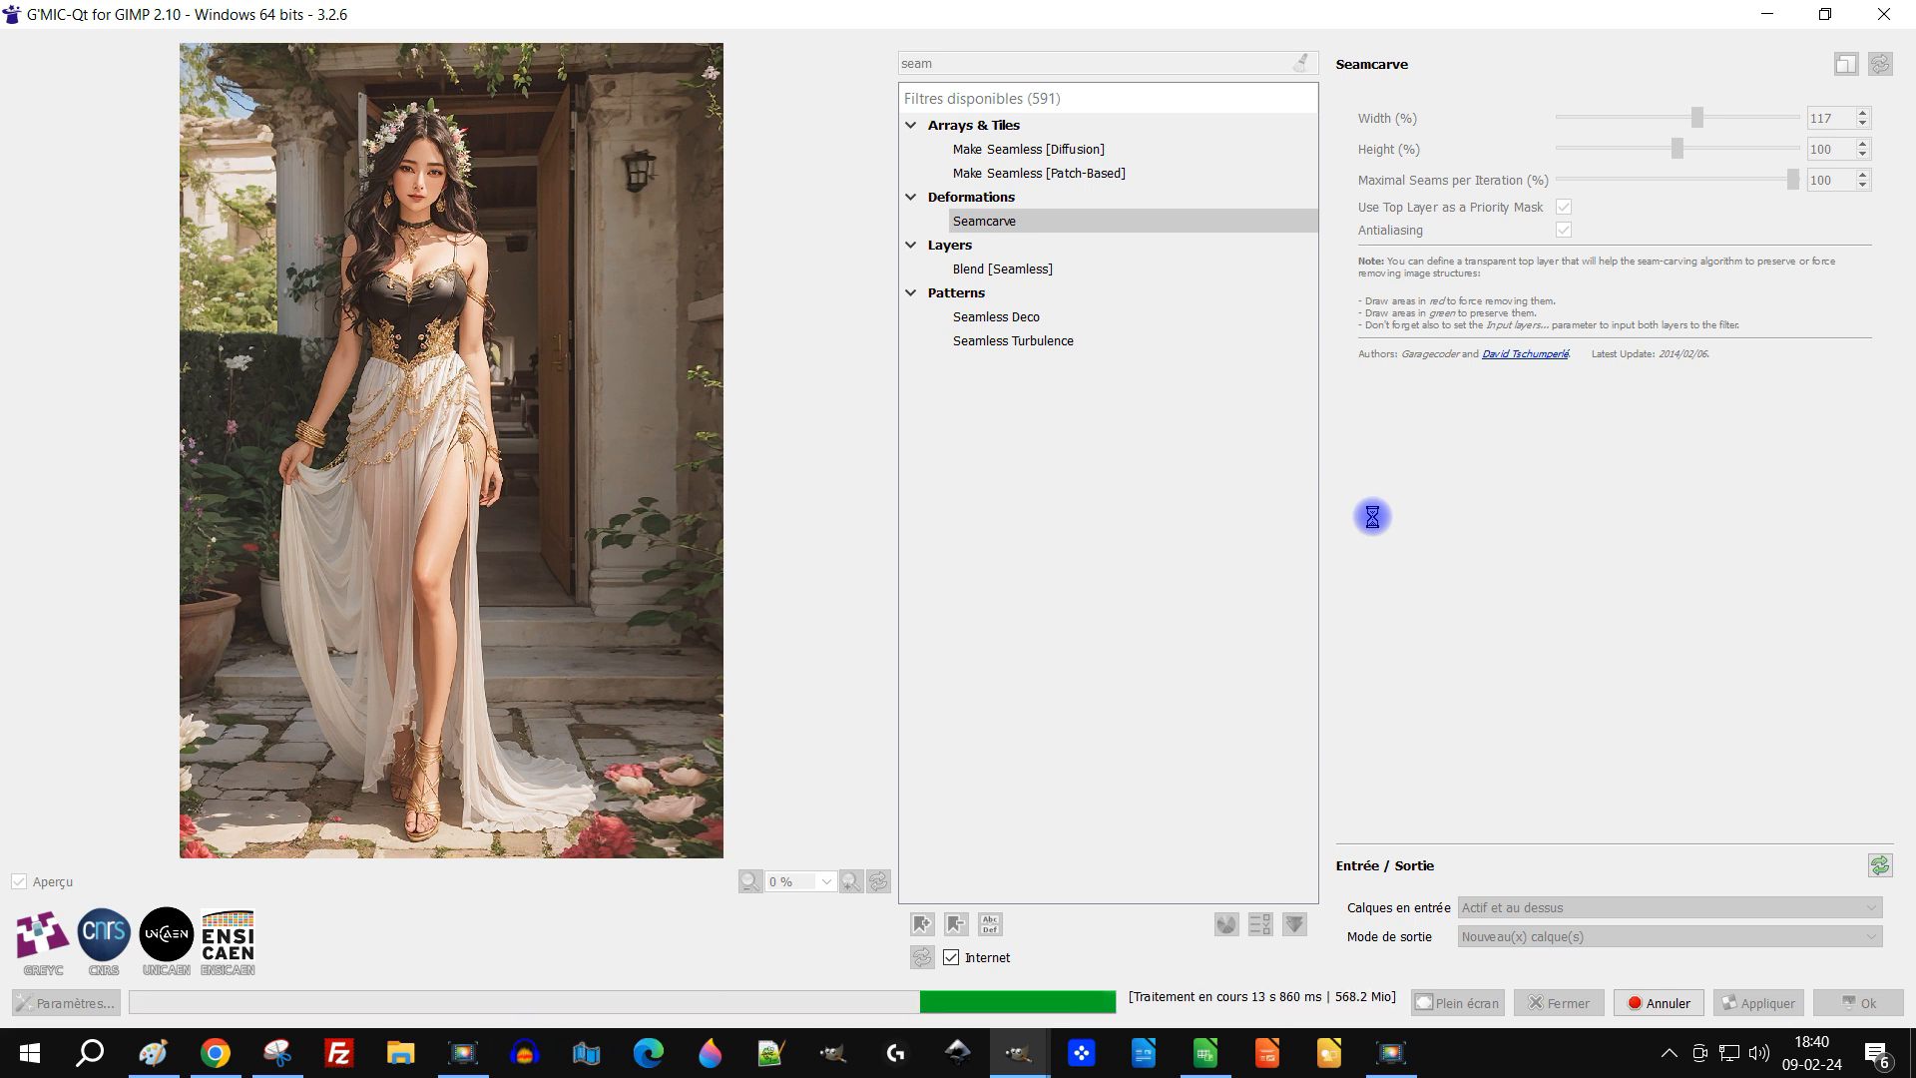
pyautogui.hotkey('alt', 'Tab')
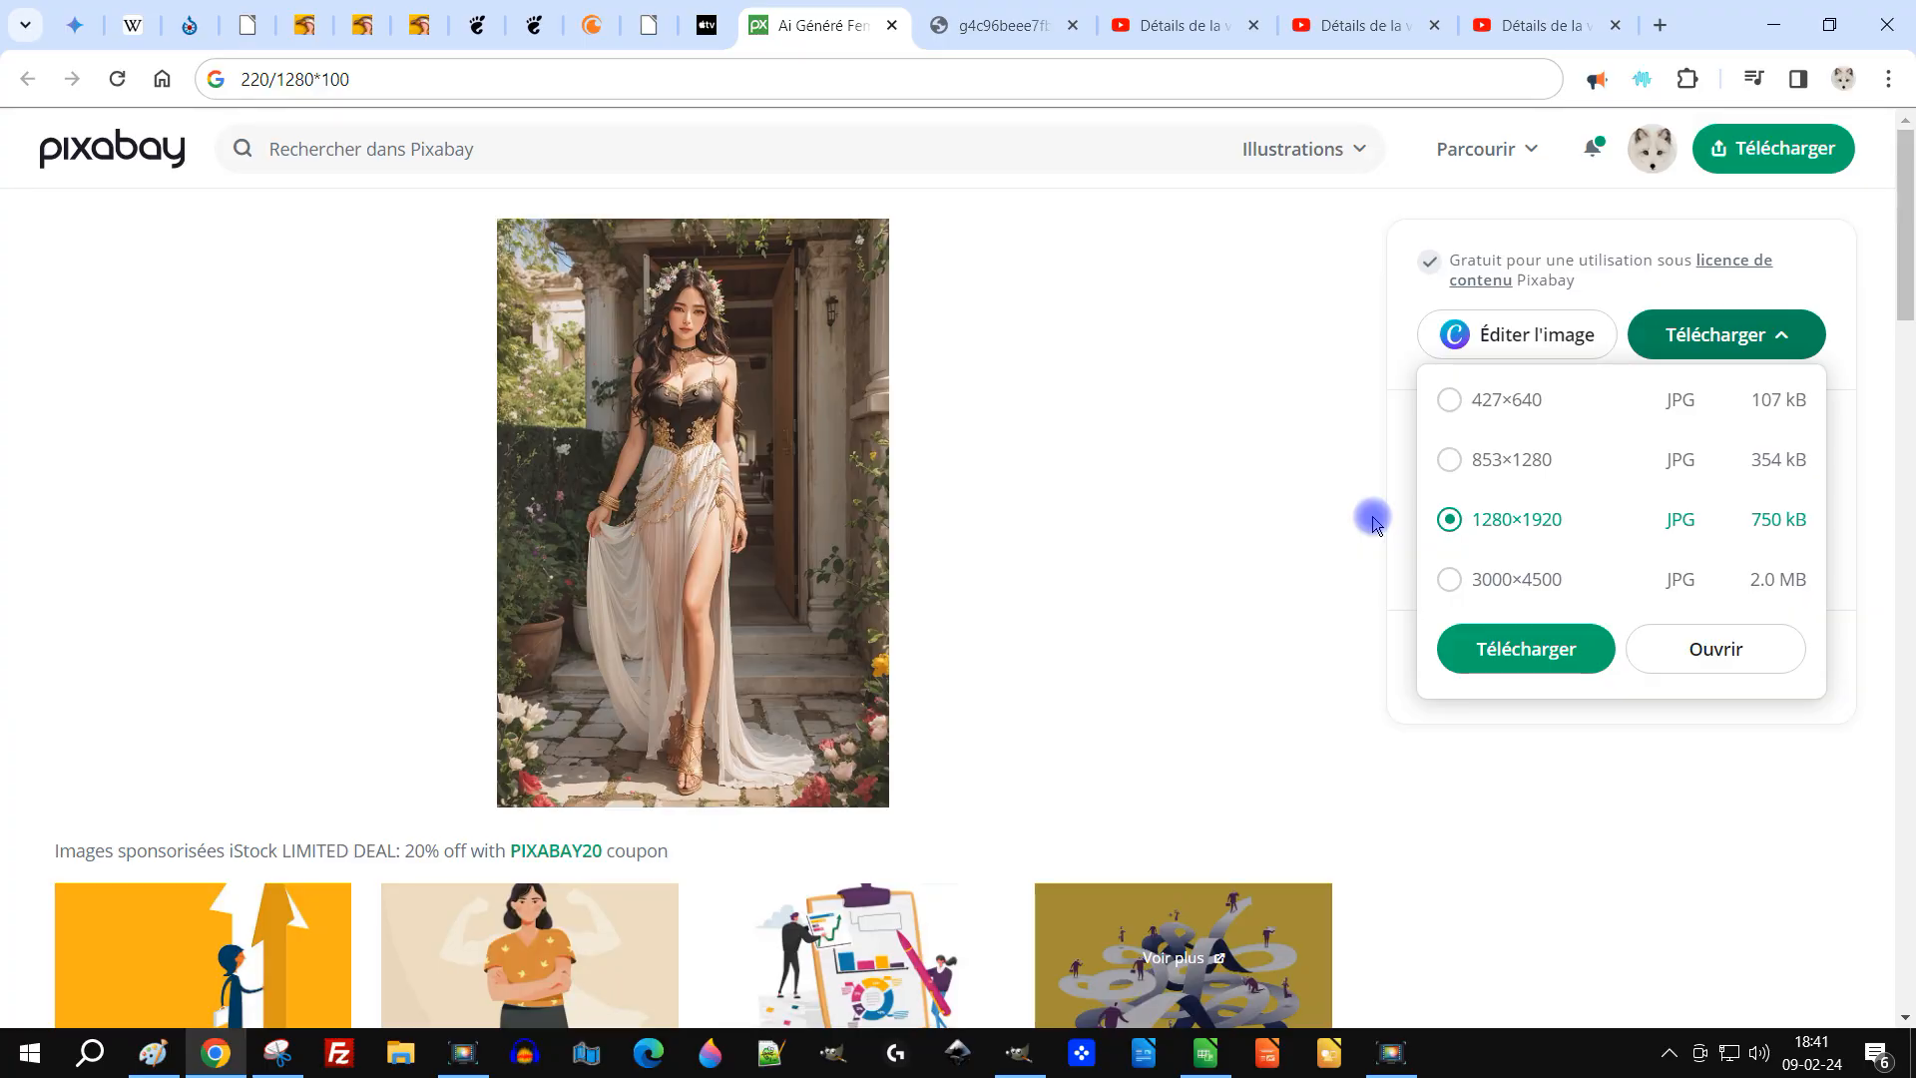
pyautogui.click(1029, 1038)
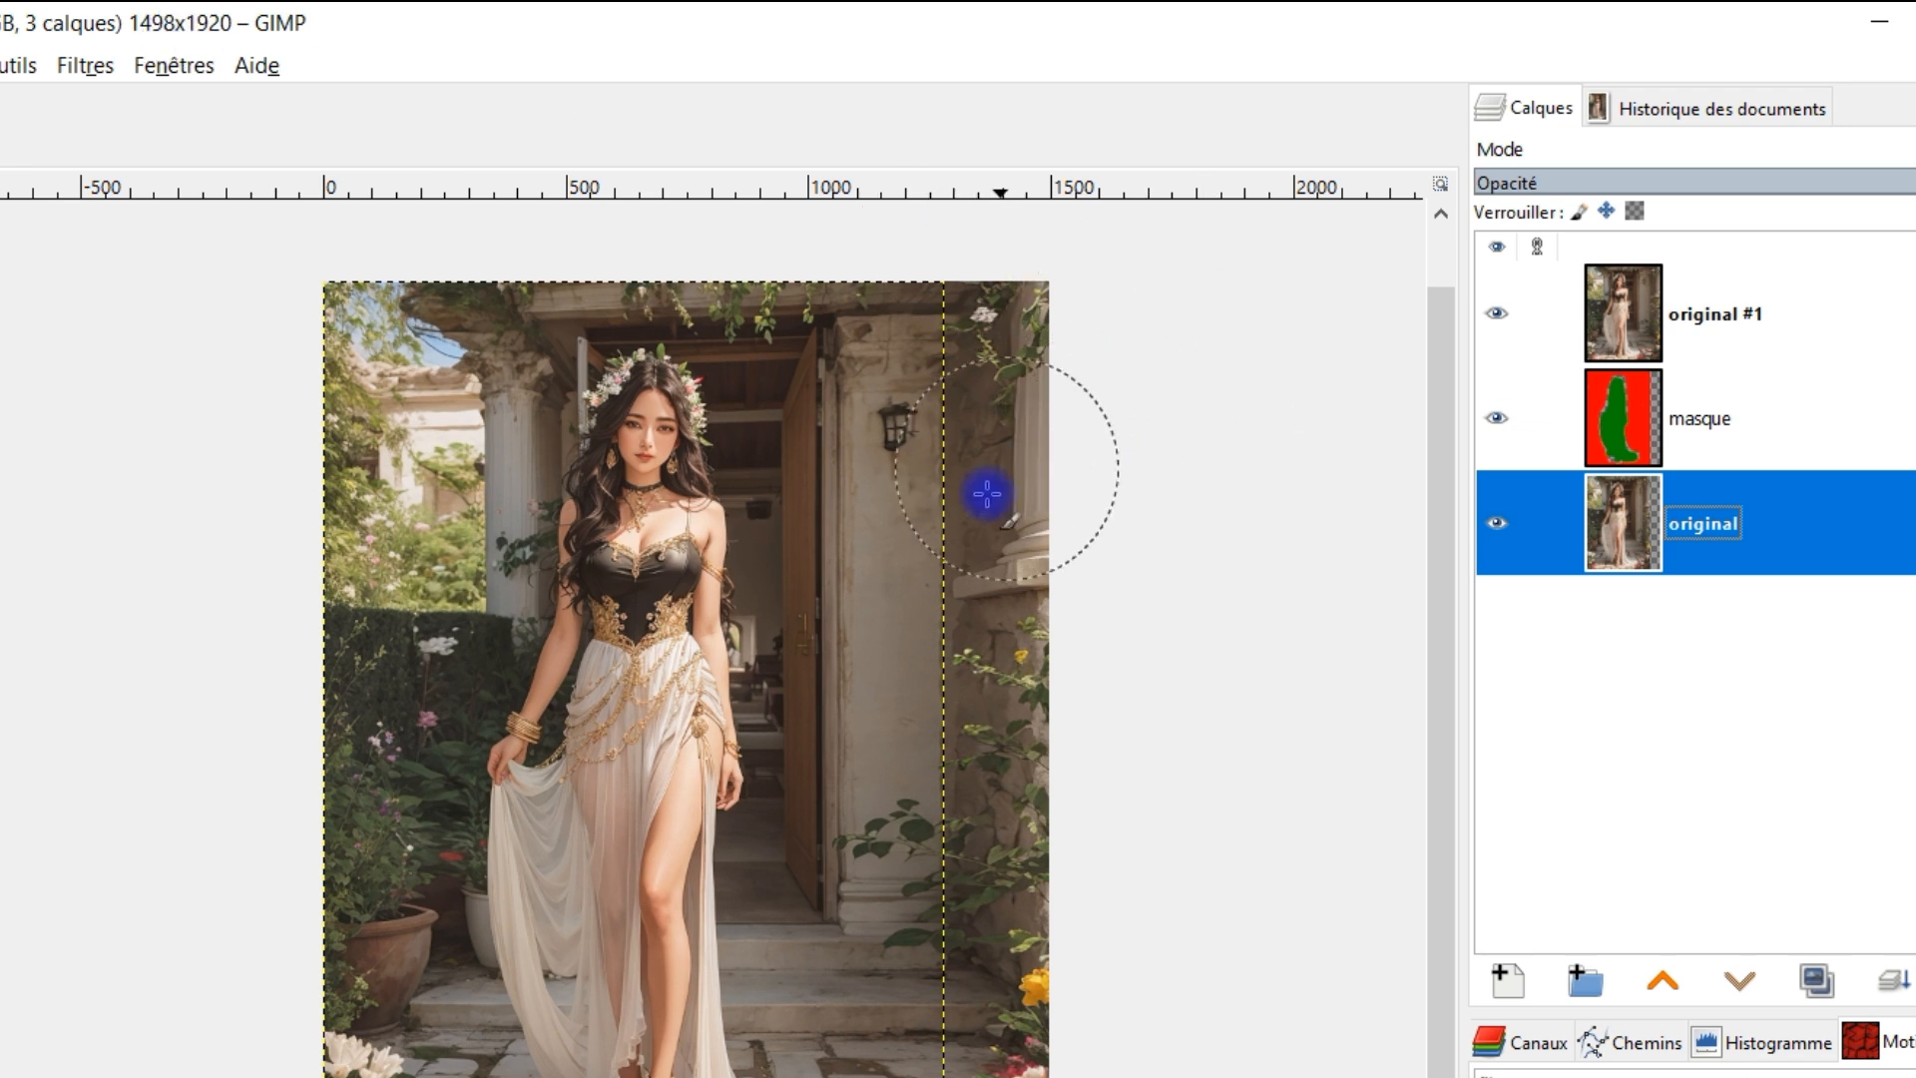
# Step: Copy the visible content of the seam-carved image and paste it as a new layer in the 1500×1920 scaled image
pyautogui.click(1657, 321)
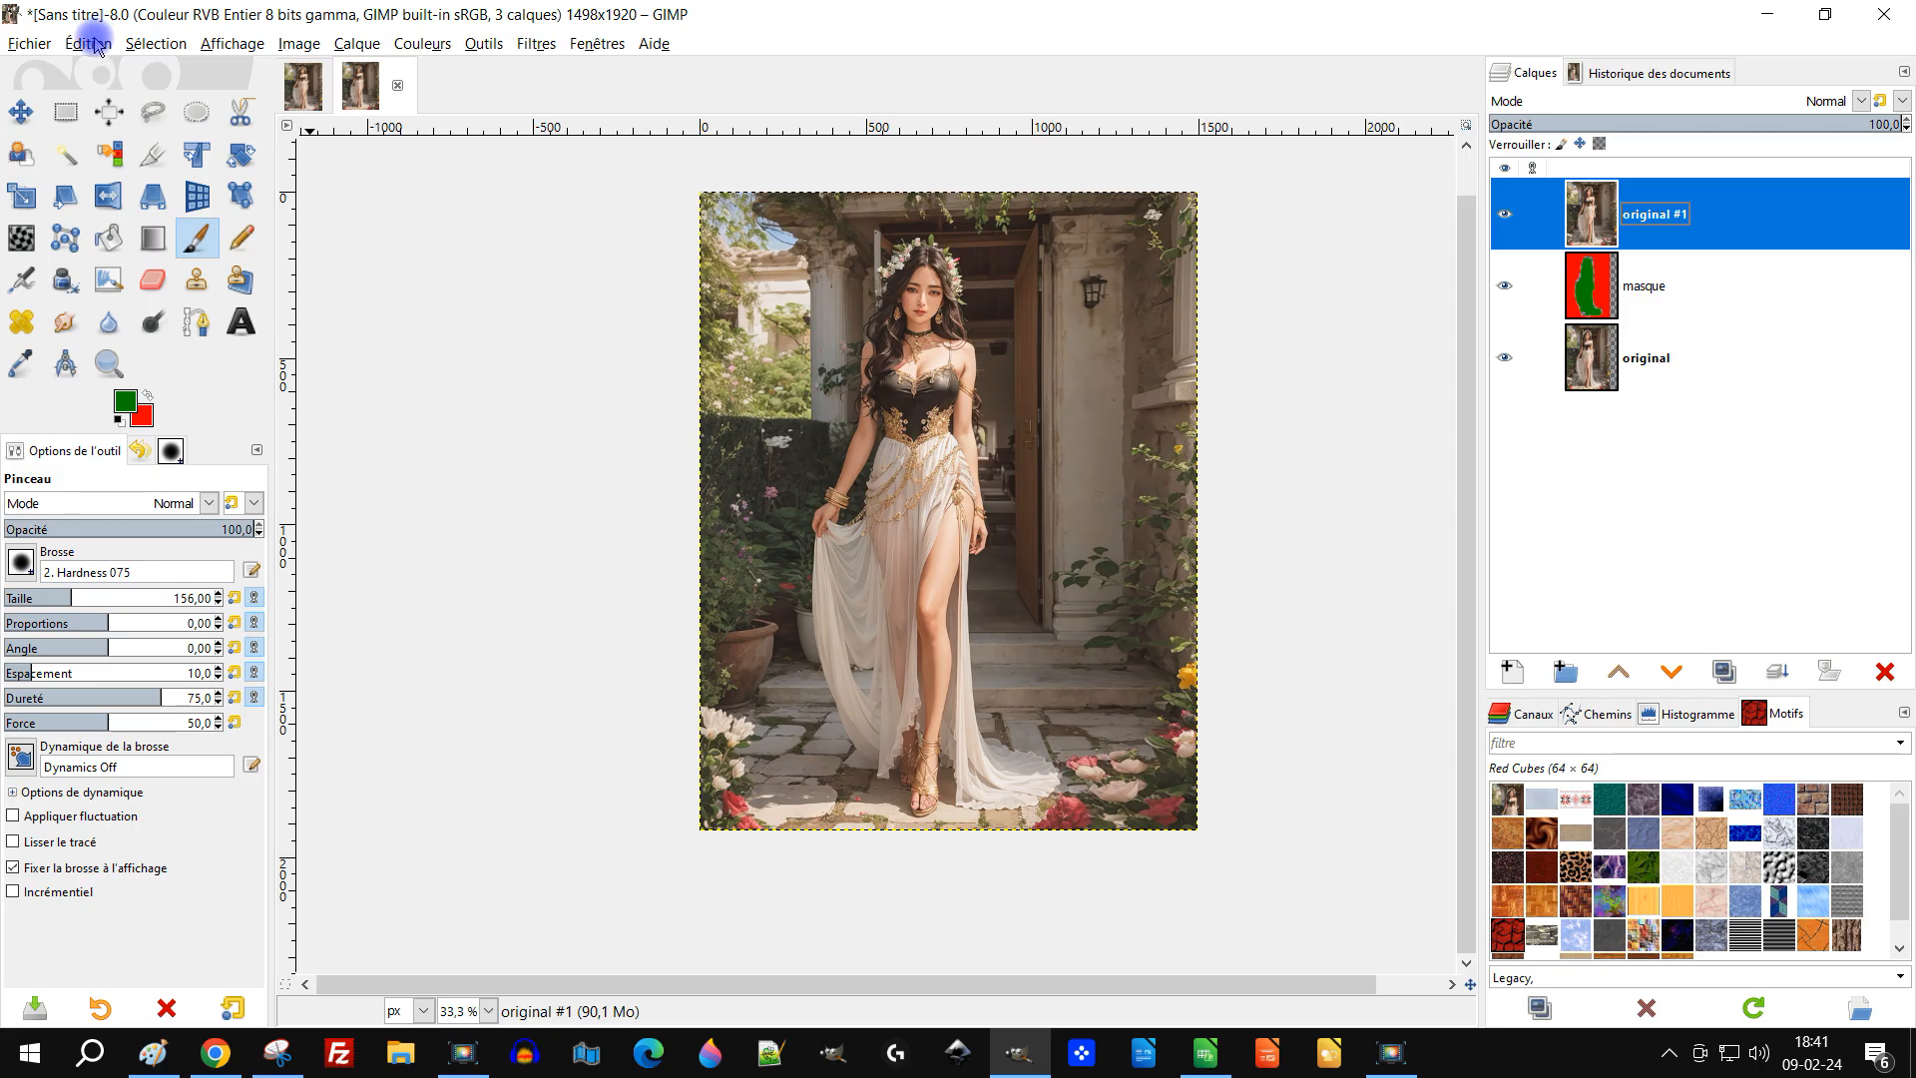
pyautogui.click(92, 44)
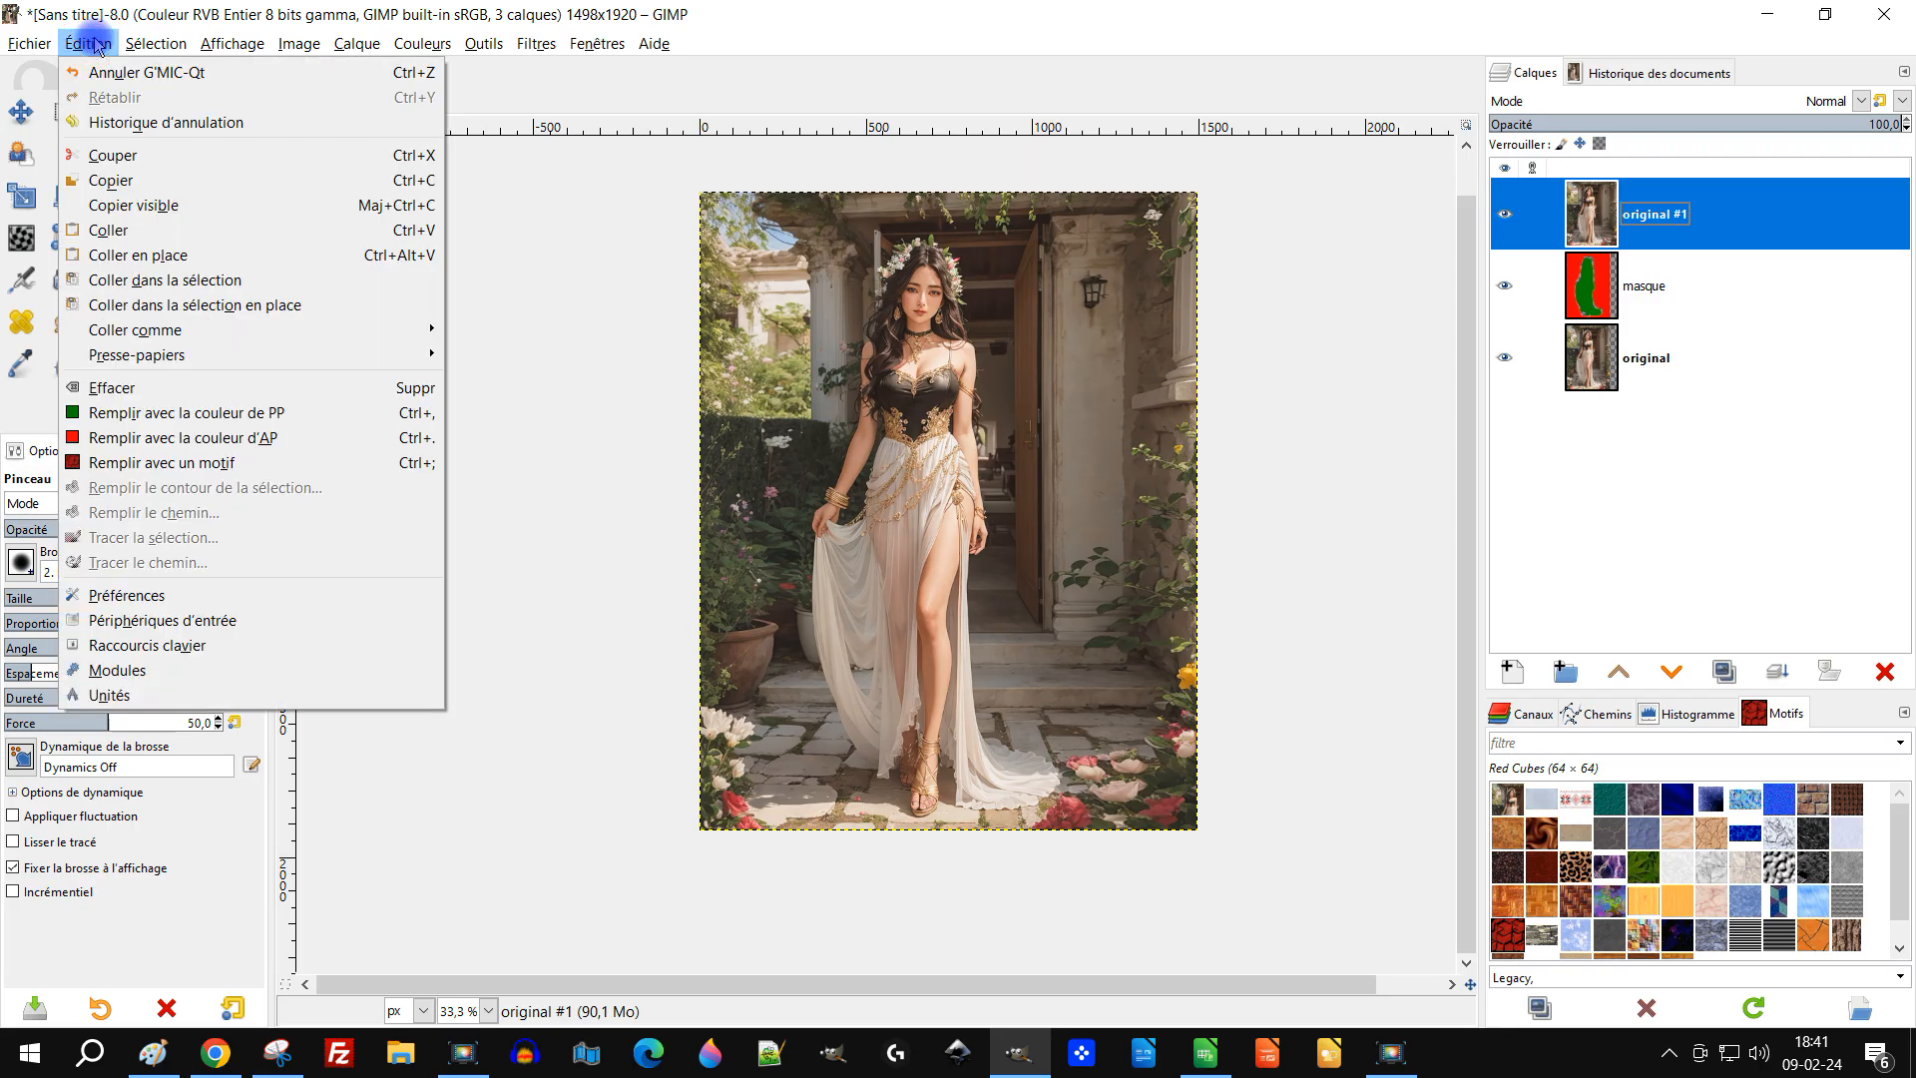
pyautogui.click(126, 208)
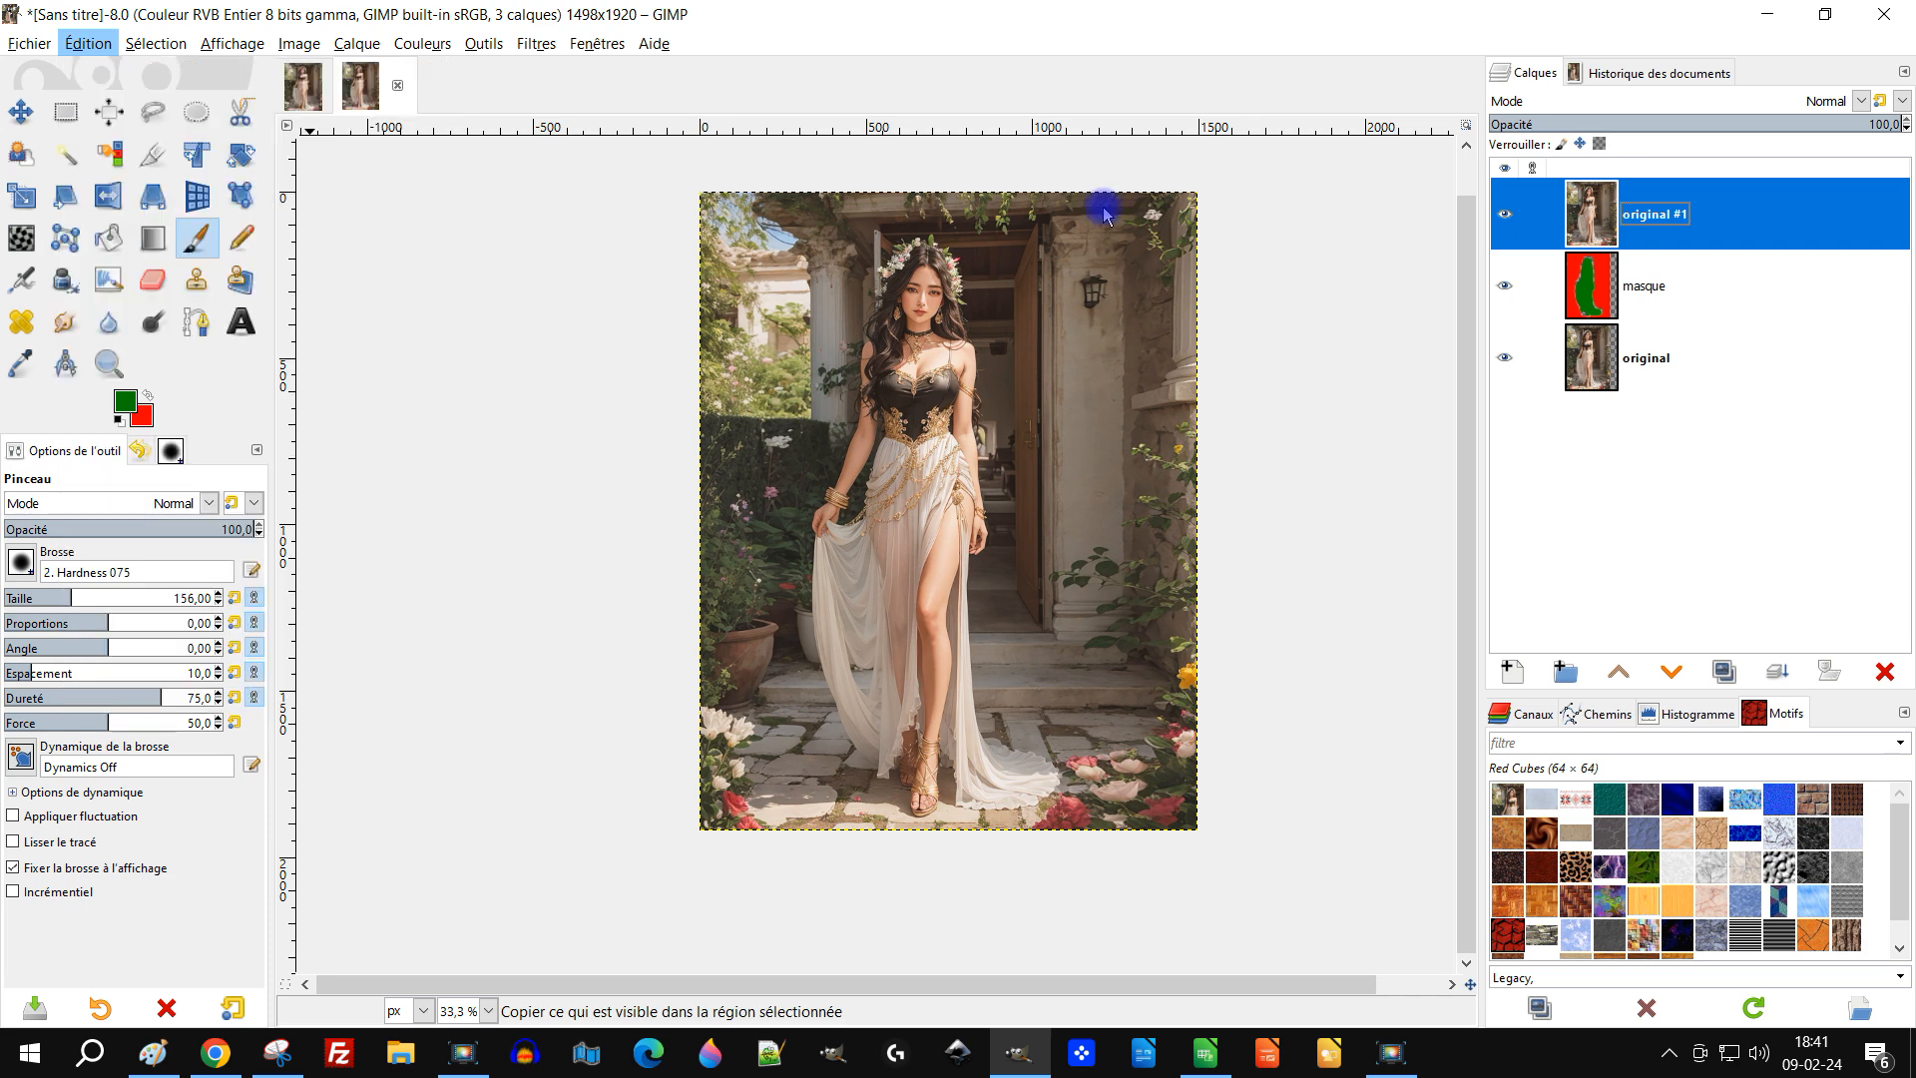
pyautogui.click(304, 98)
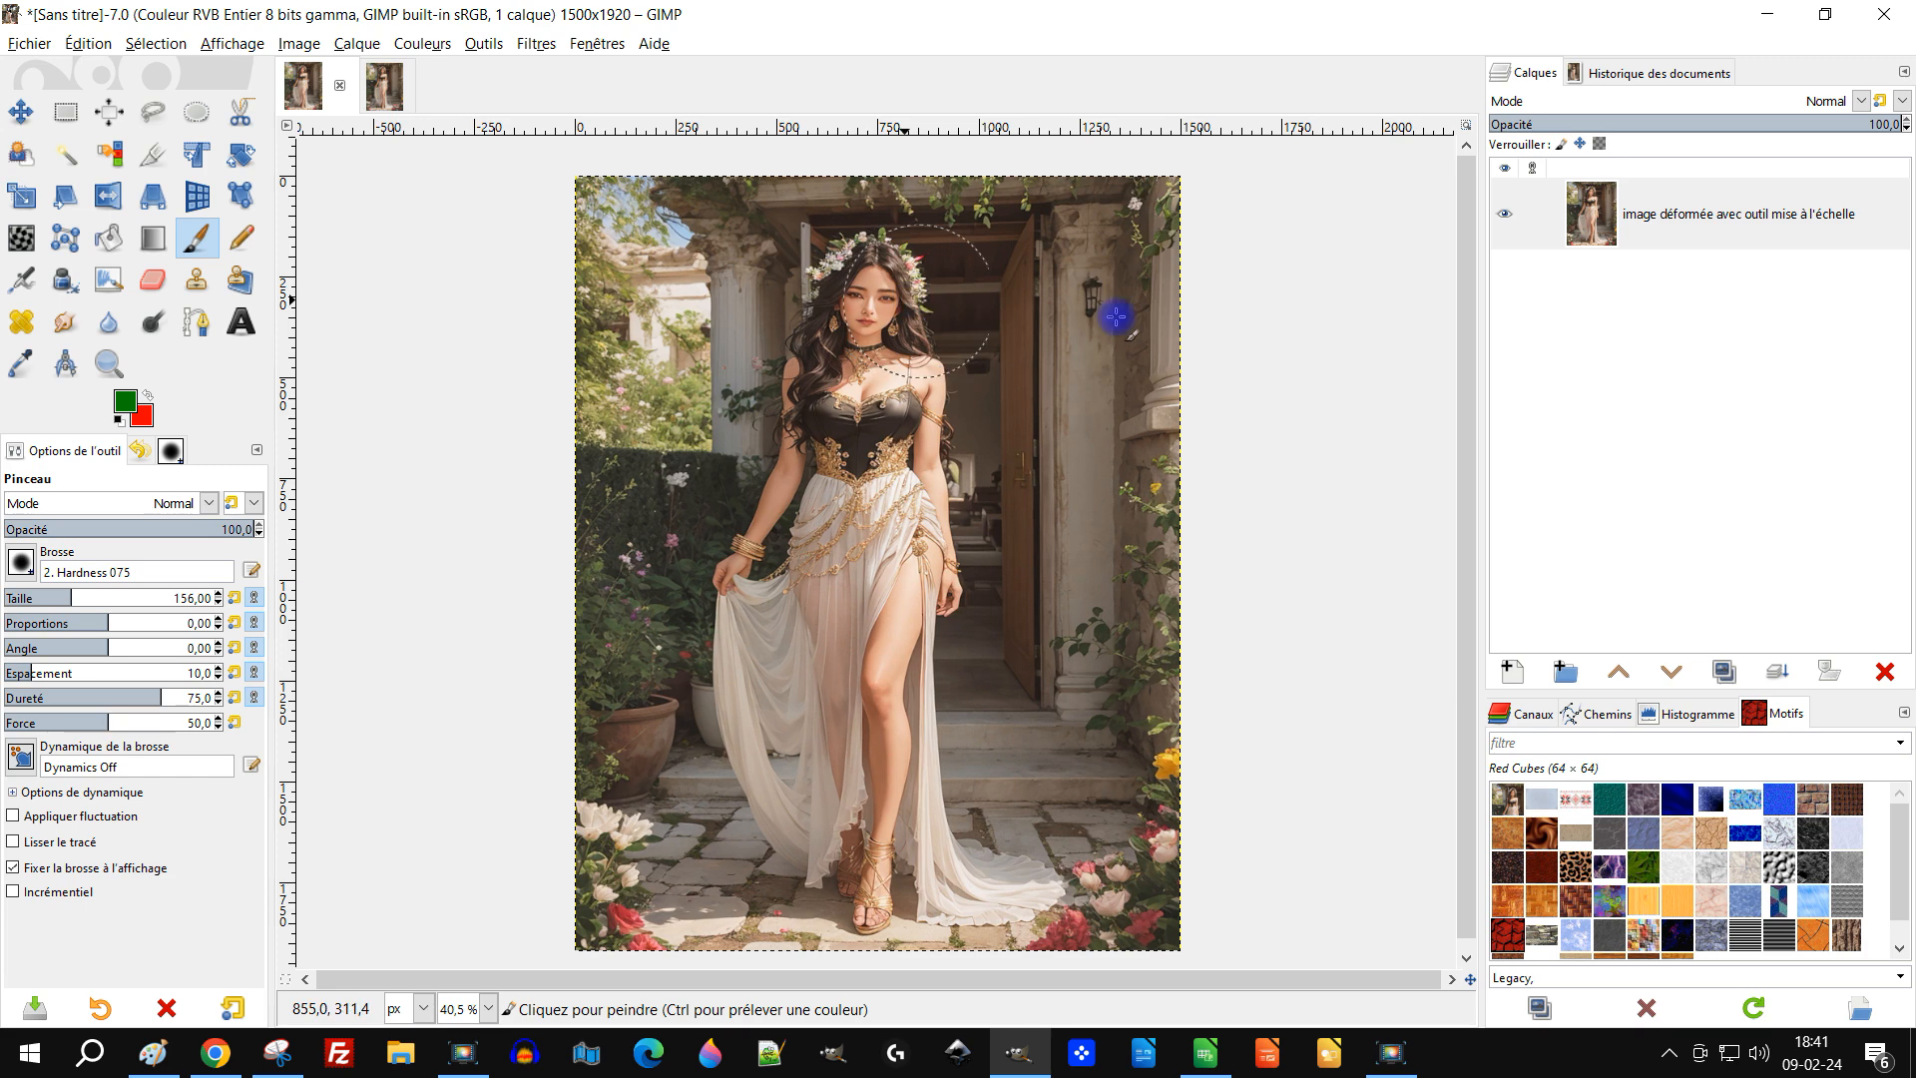
pyautogui.click(96, 50)
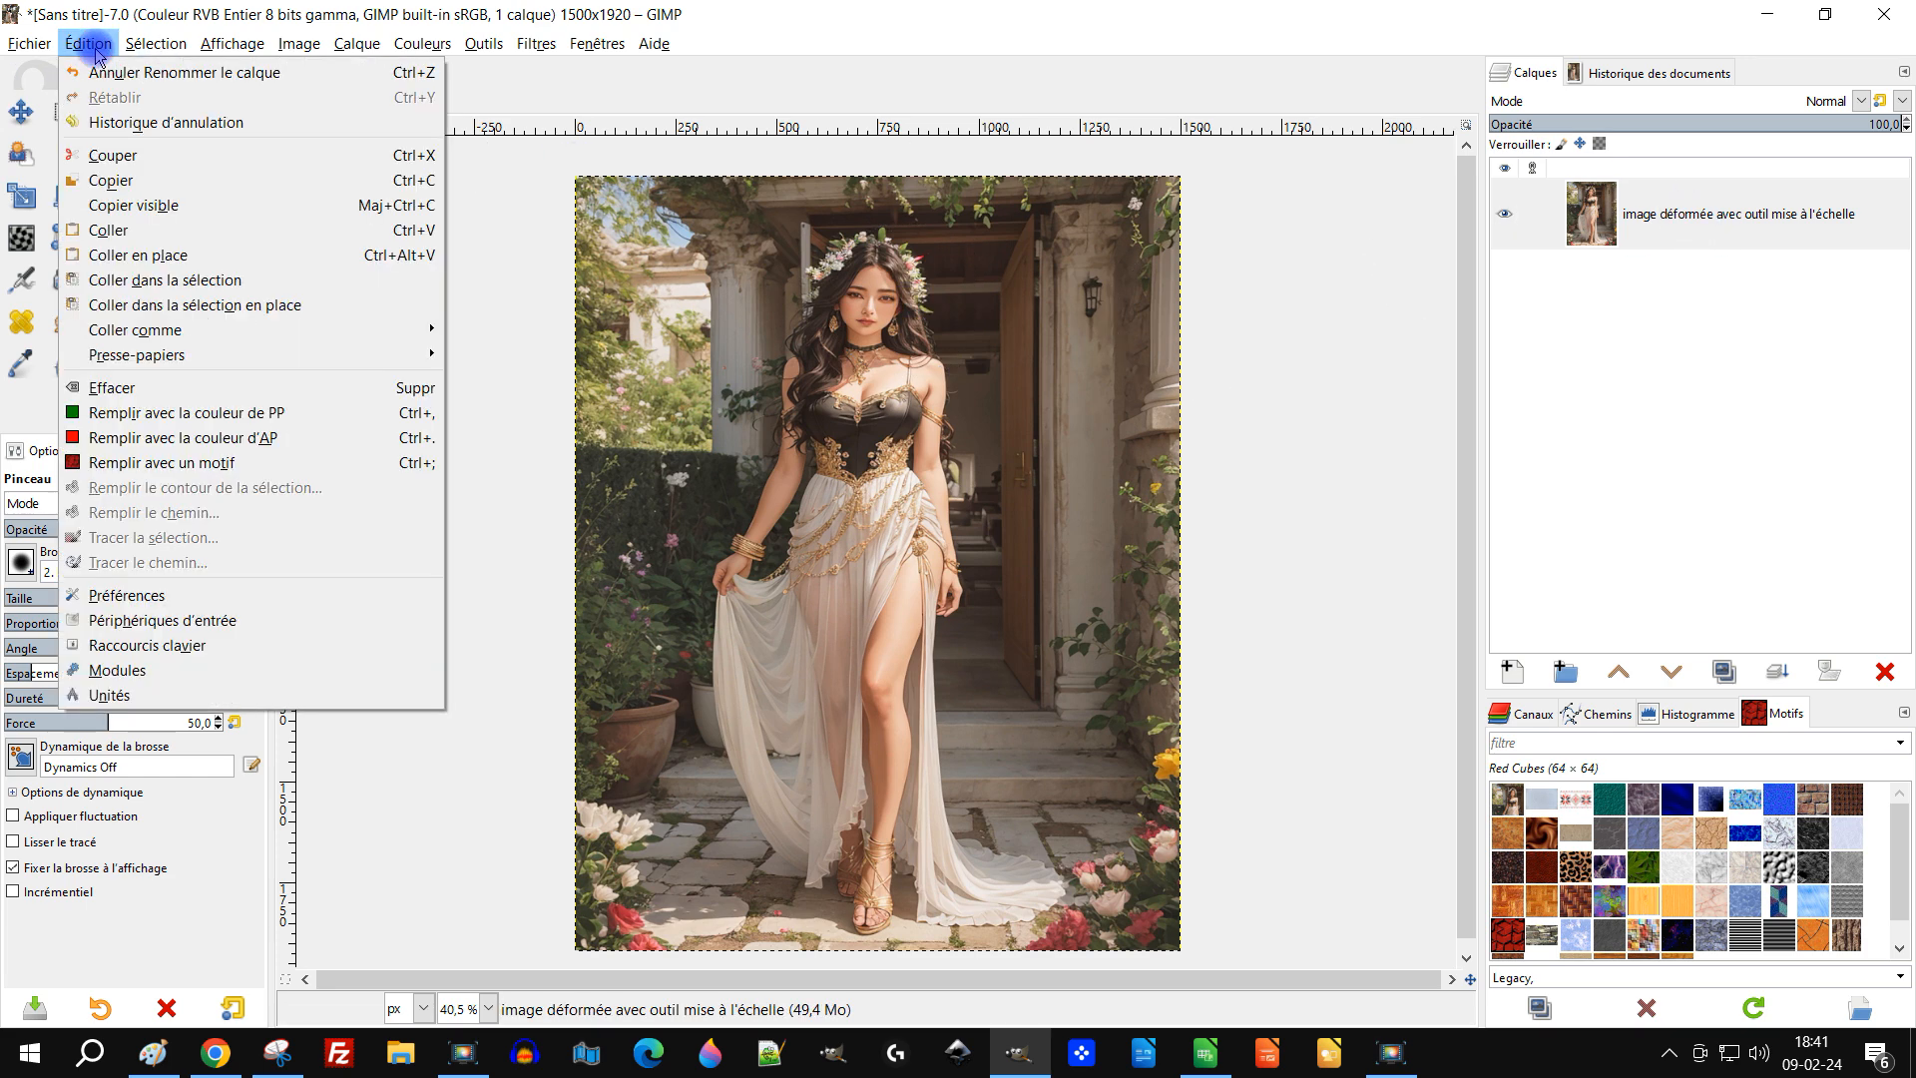
pyautogui.moveTo(208, 332)
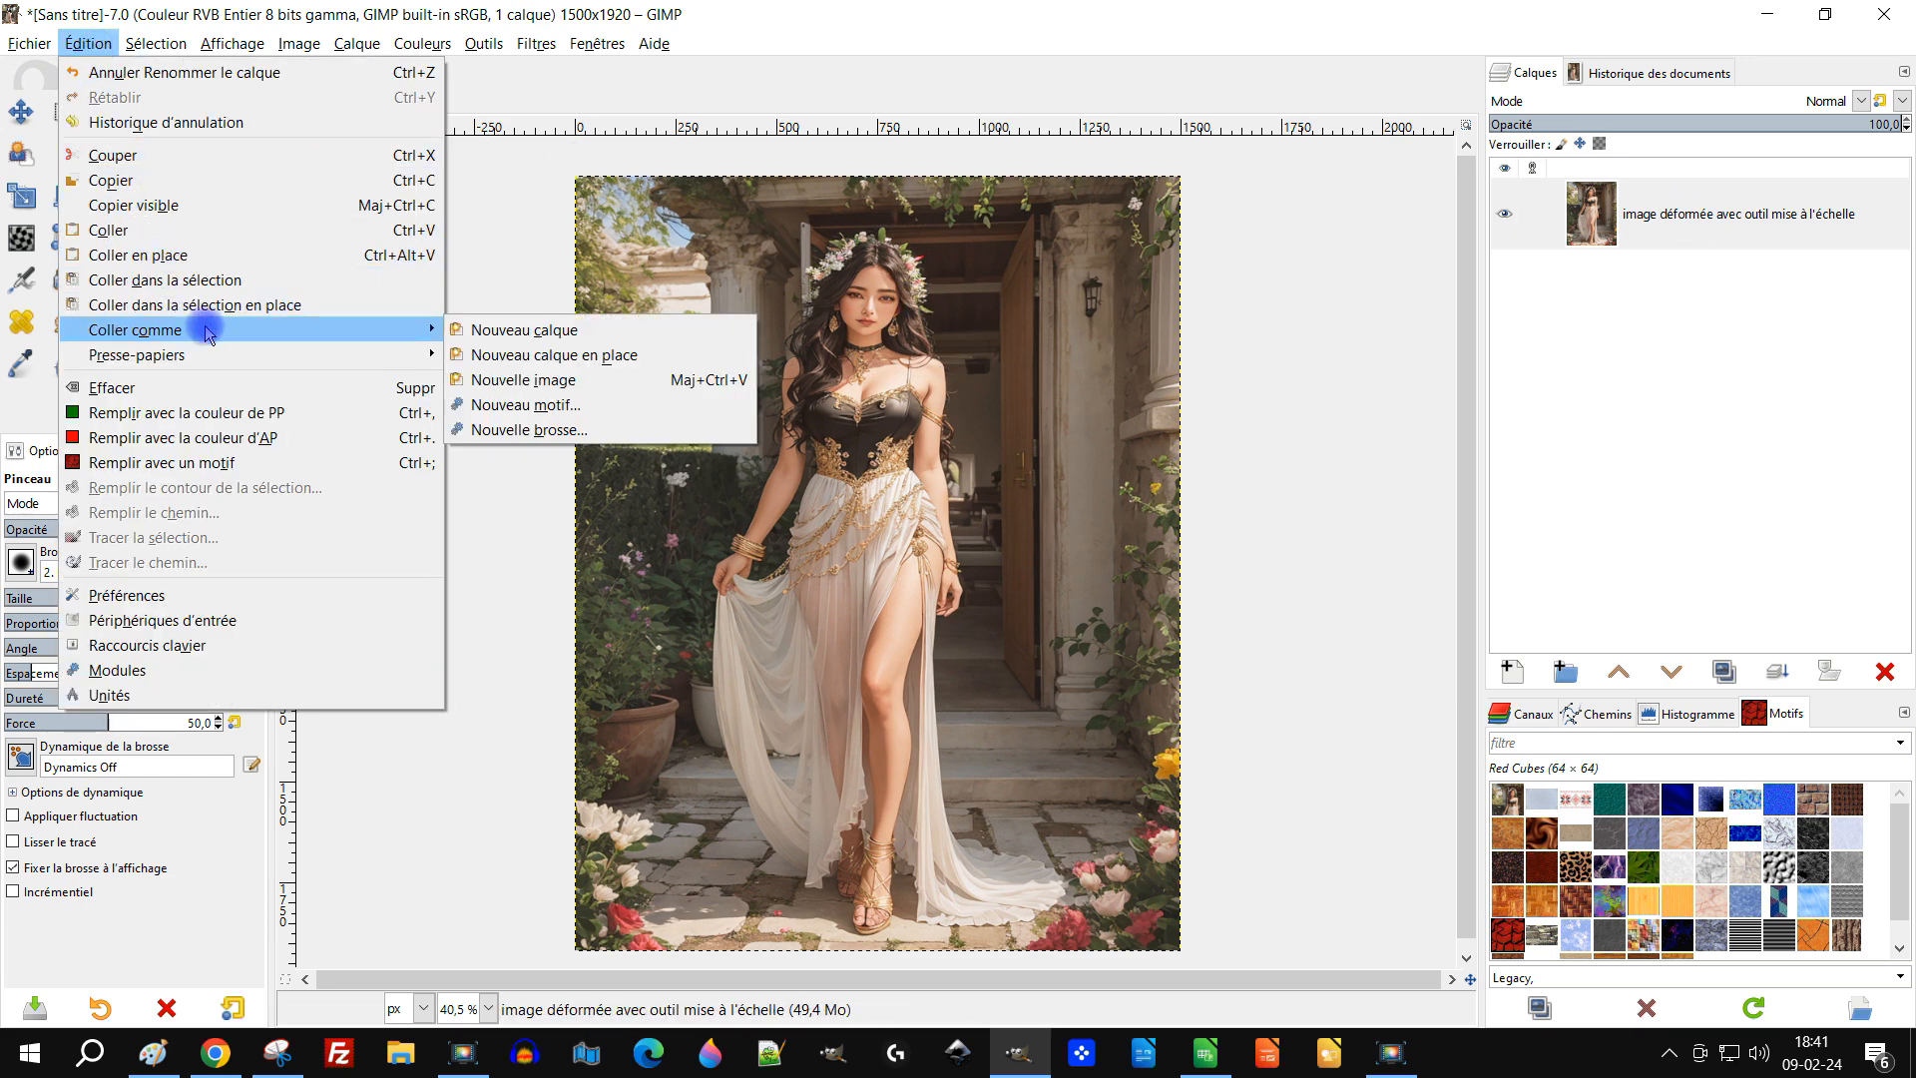
pyautogui.click(515, 329)
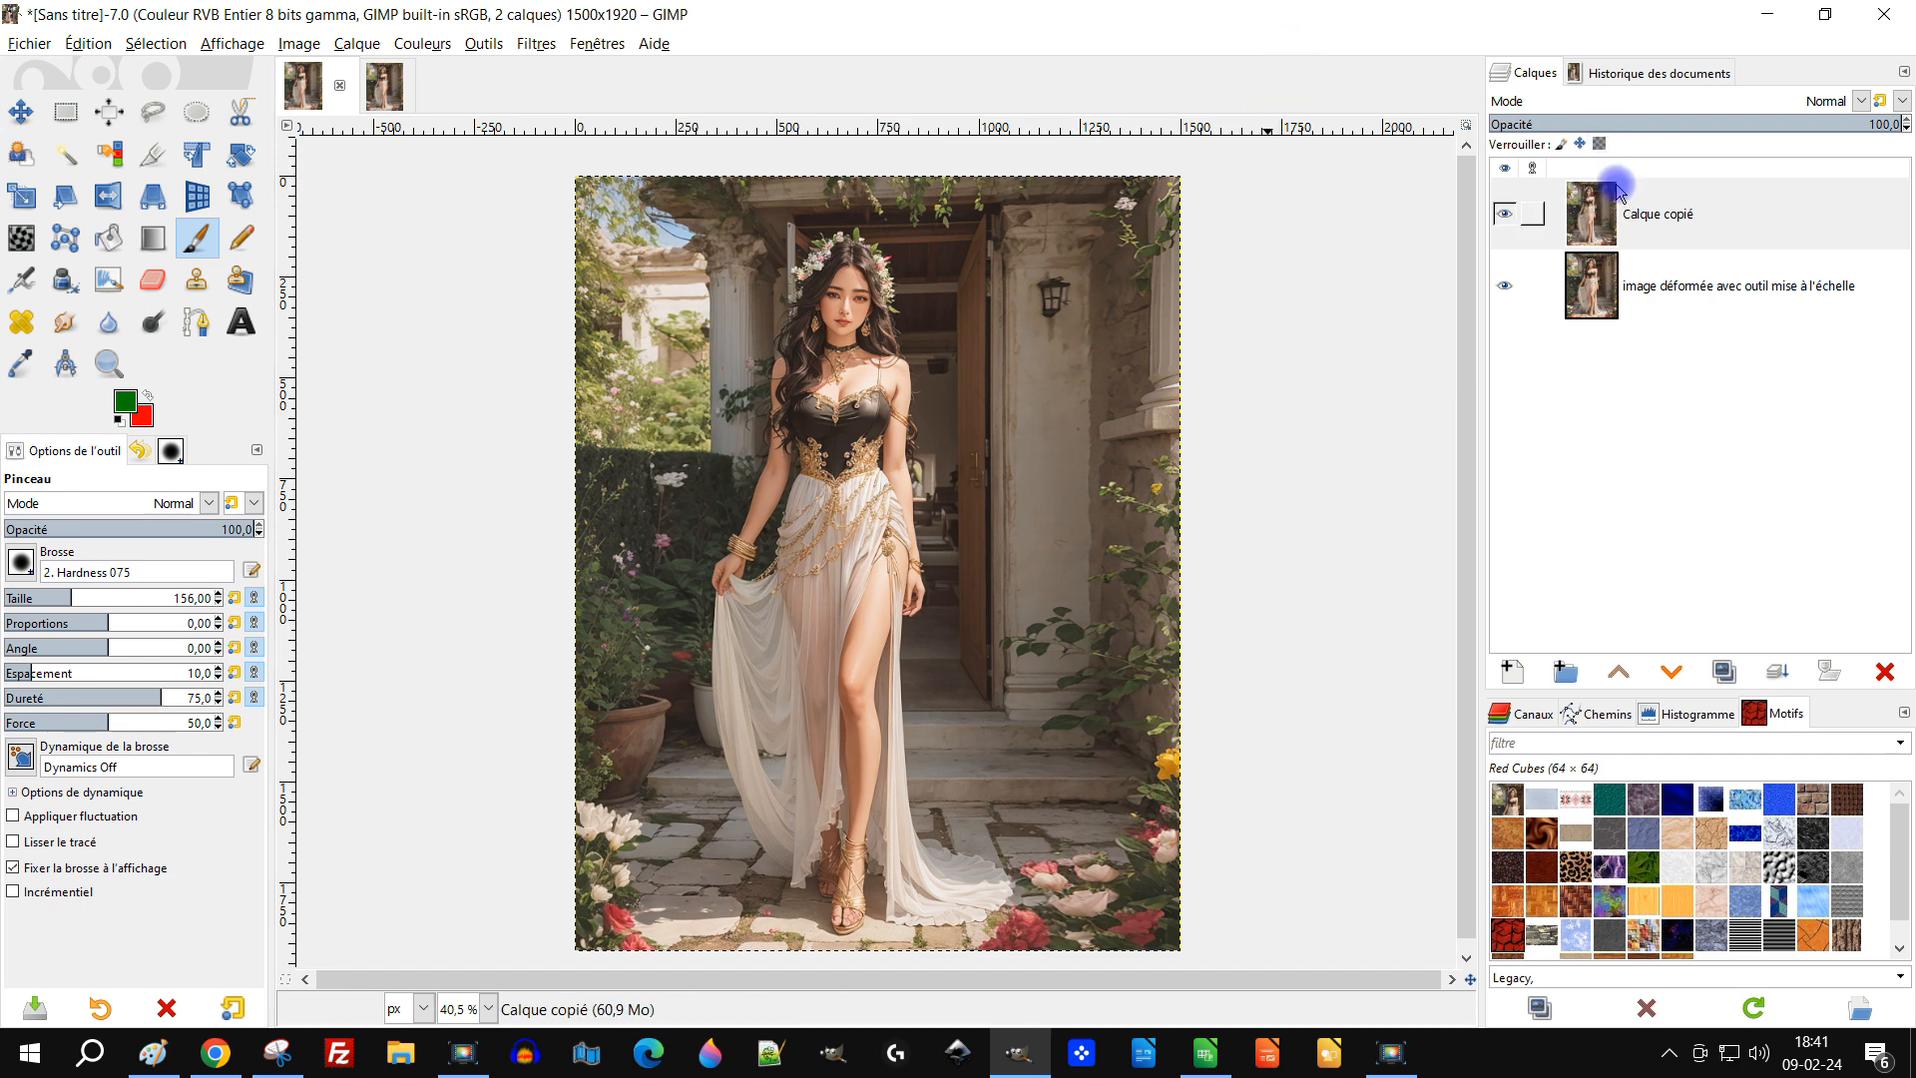
# Step: Rename the pasted layer as G'MIC SEAMCARVE 100%
pyautogui.doubleClick(1652, 216)
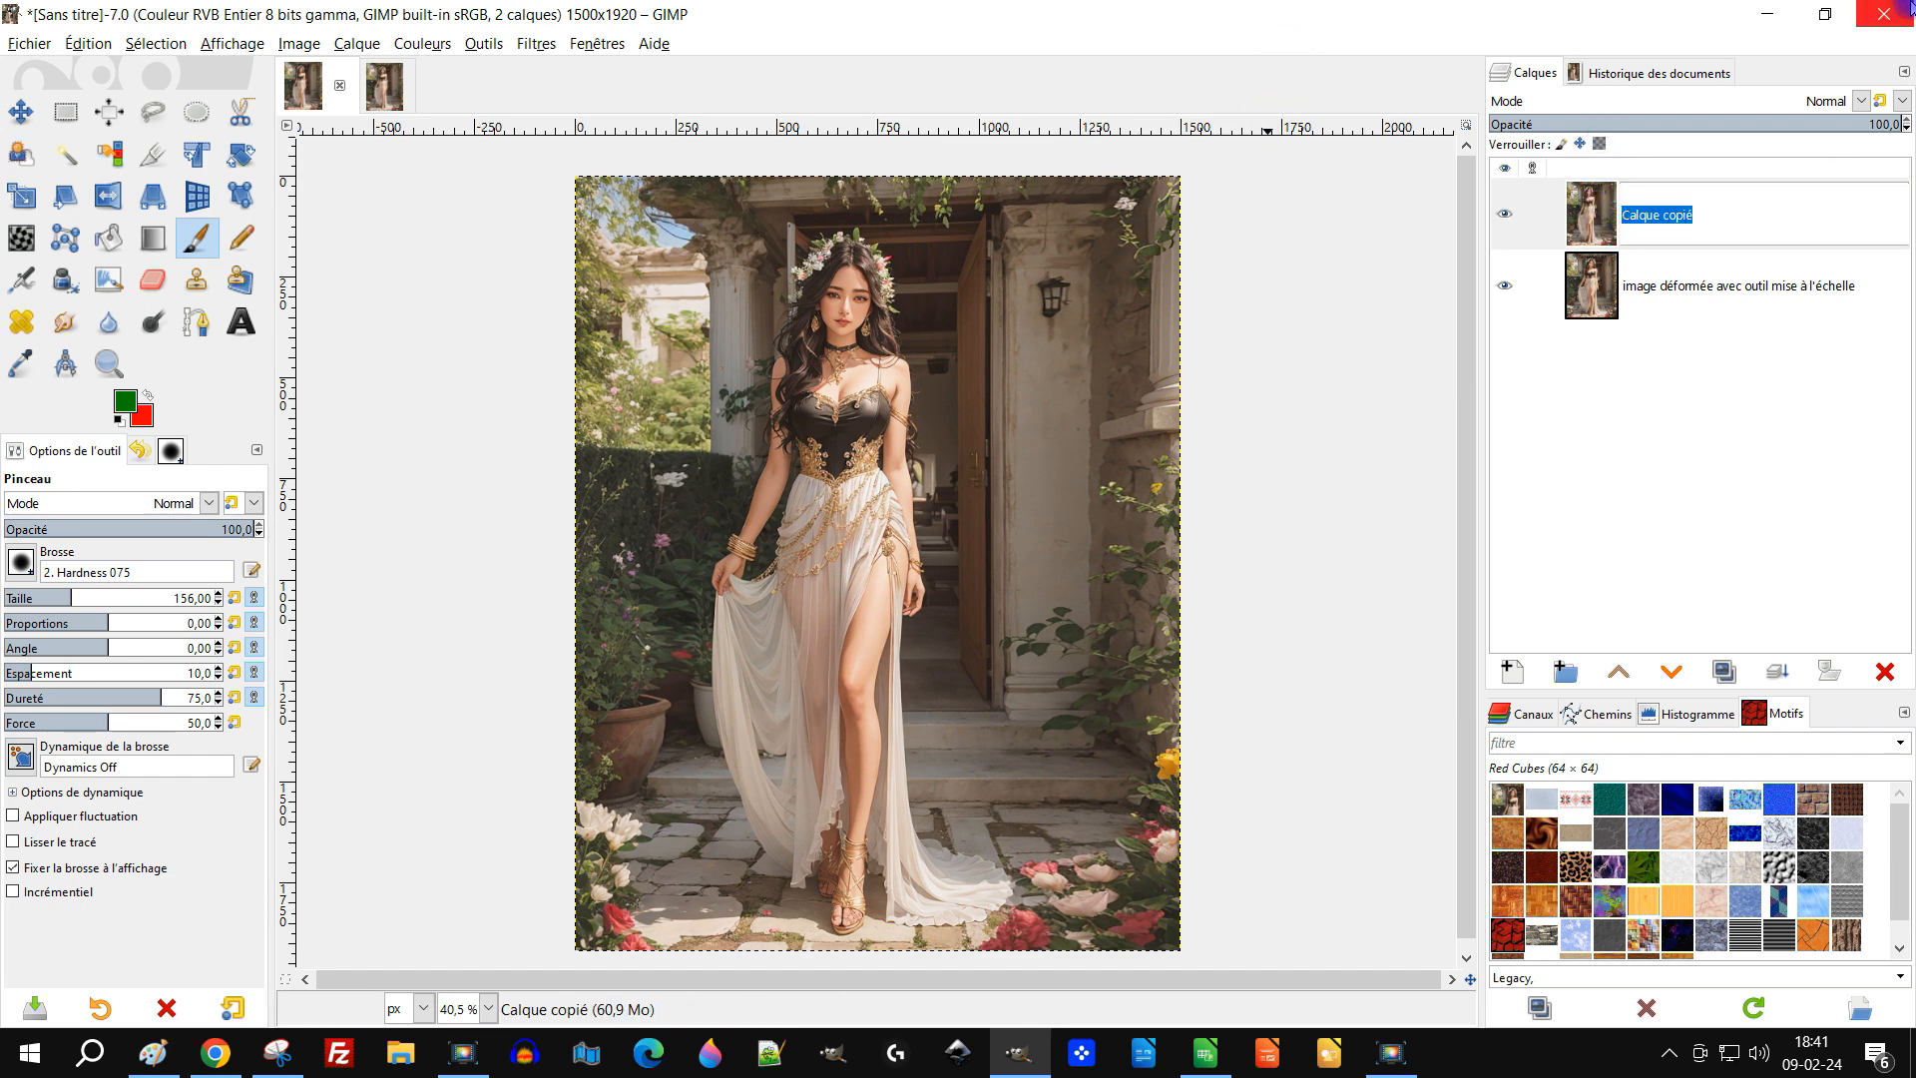
pyautogui.write('G')
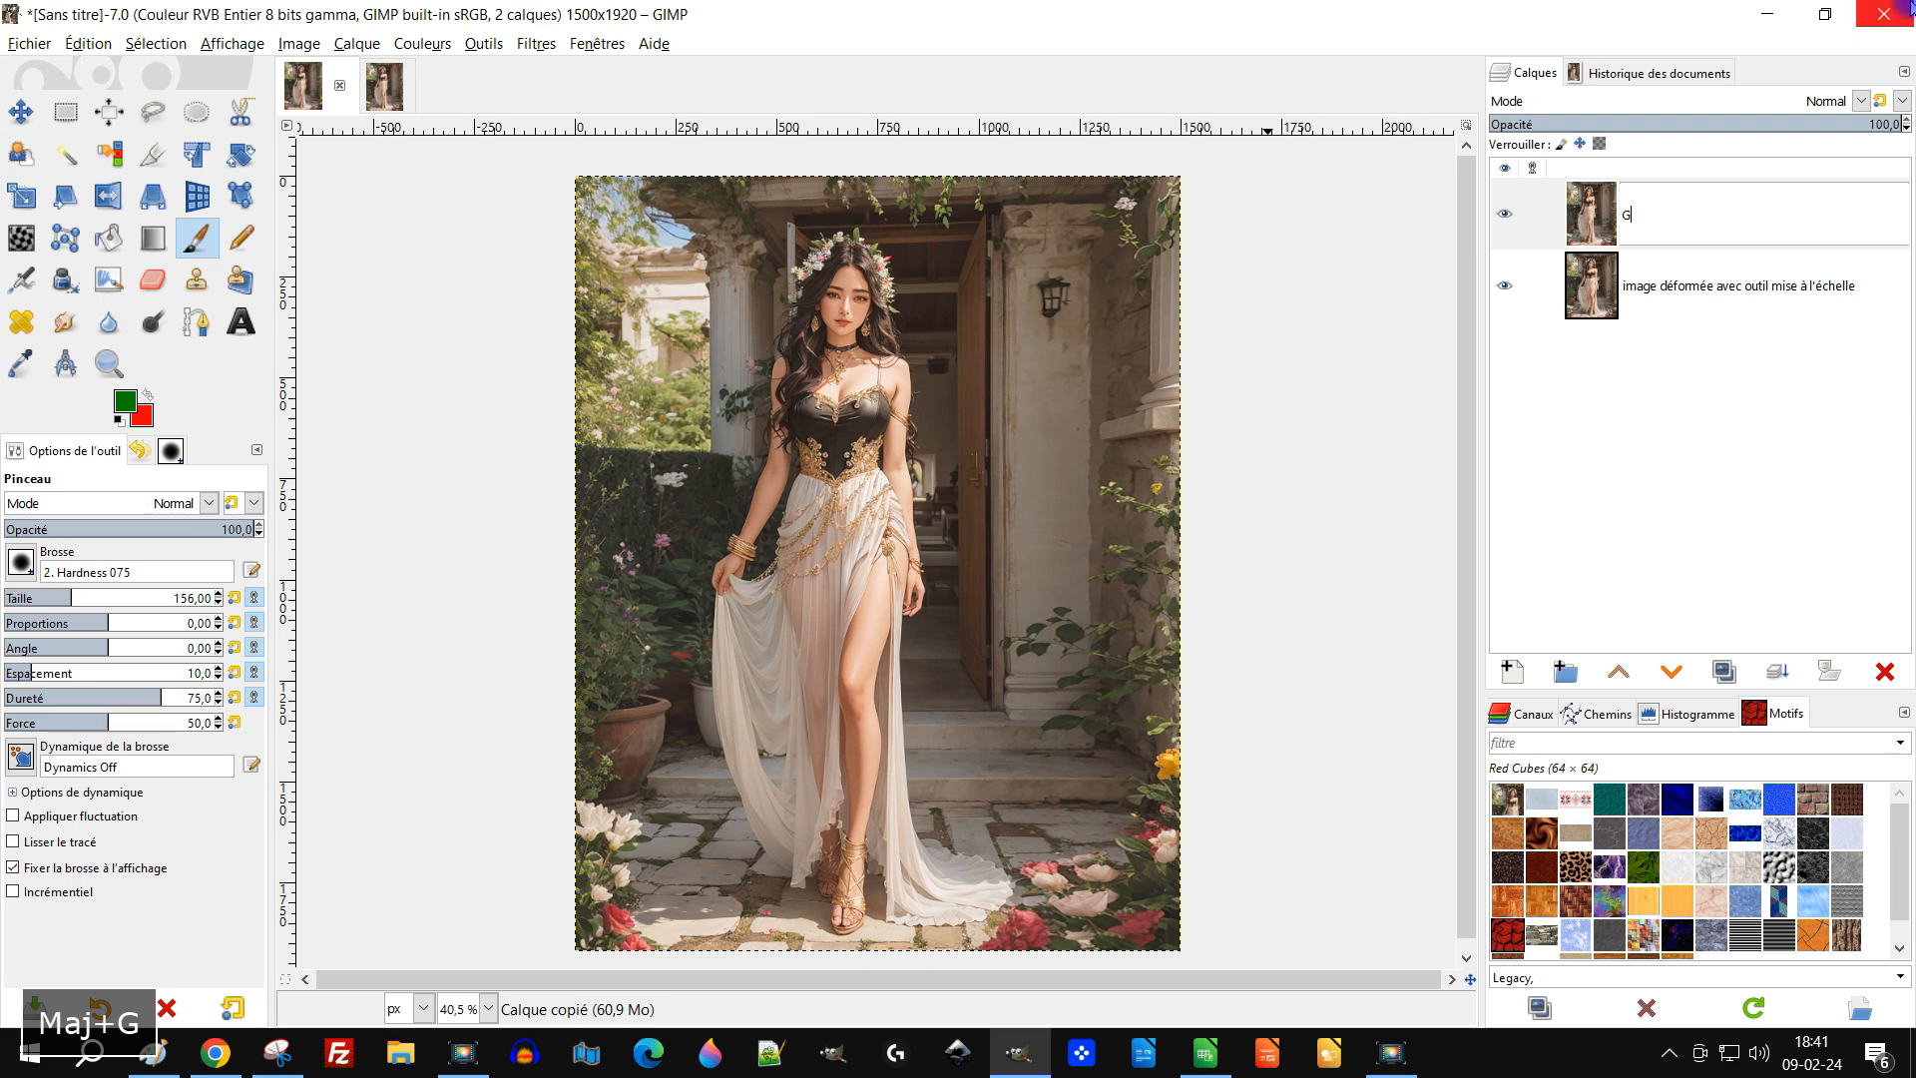
pyautogui.write("'MIC SEAMCARV")
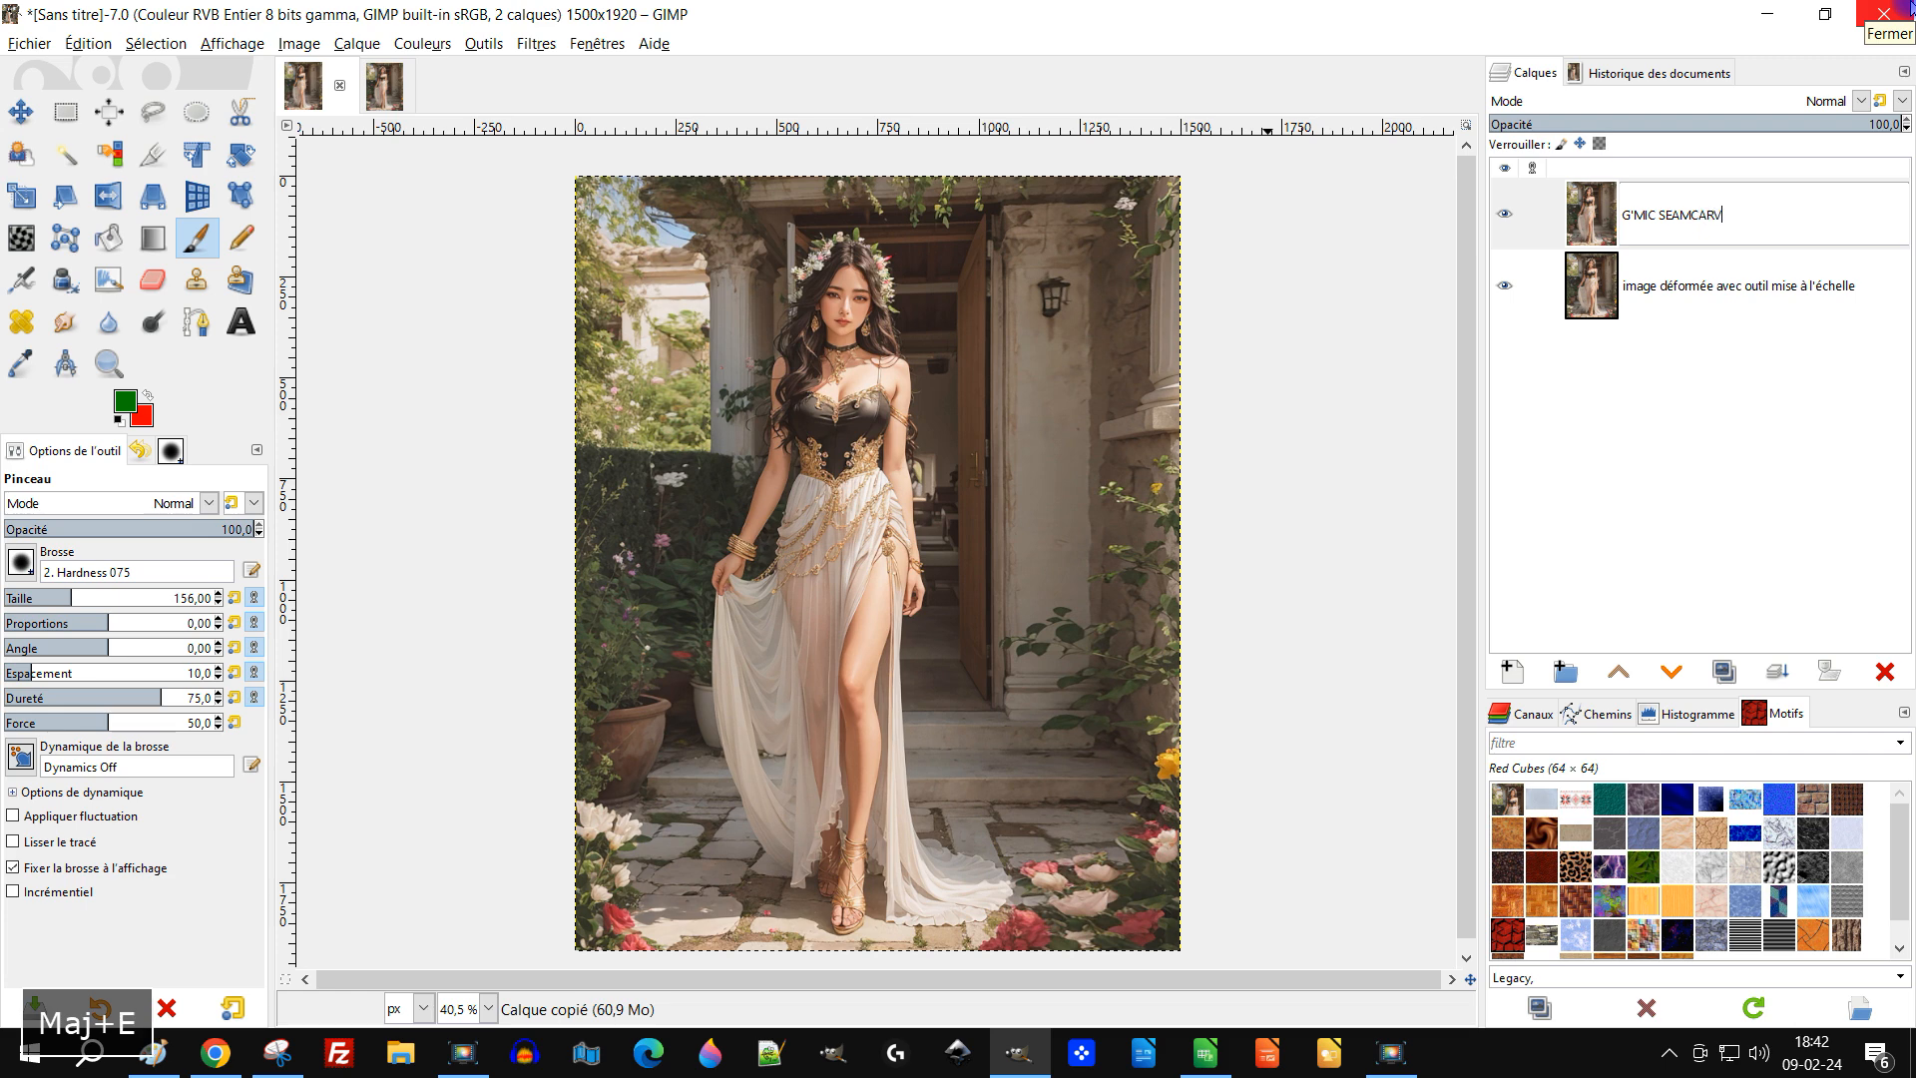
pyautogui.write('E 100%')
pyautogui.press('Return')
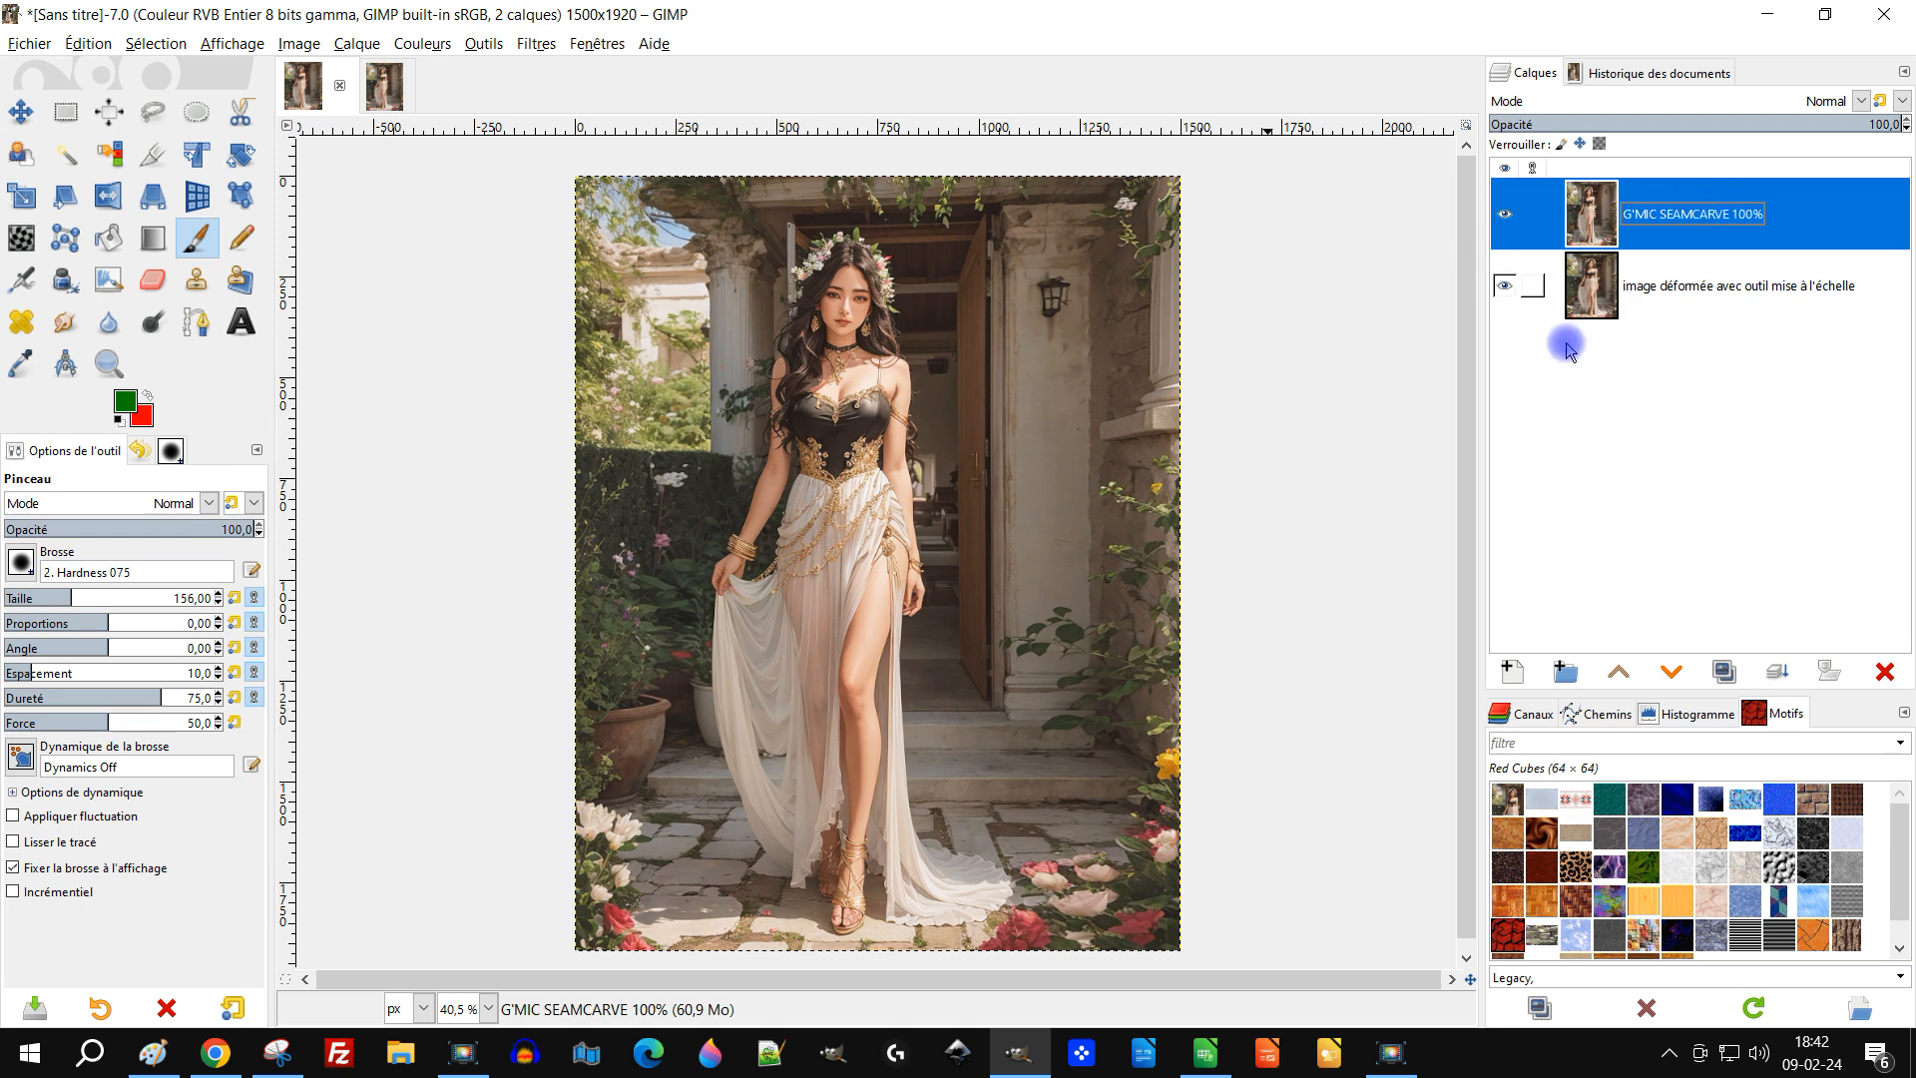
# Step: Compare the seam-carved result with the scaled image by toggling the visibility of the G'MIC SEAMCARVE 100% layer
pyautogui.click(1507, 215)
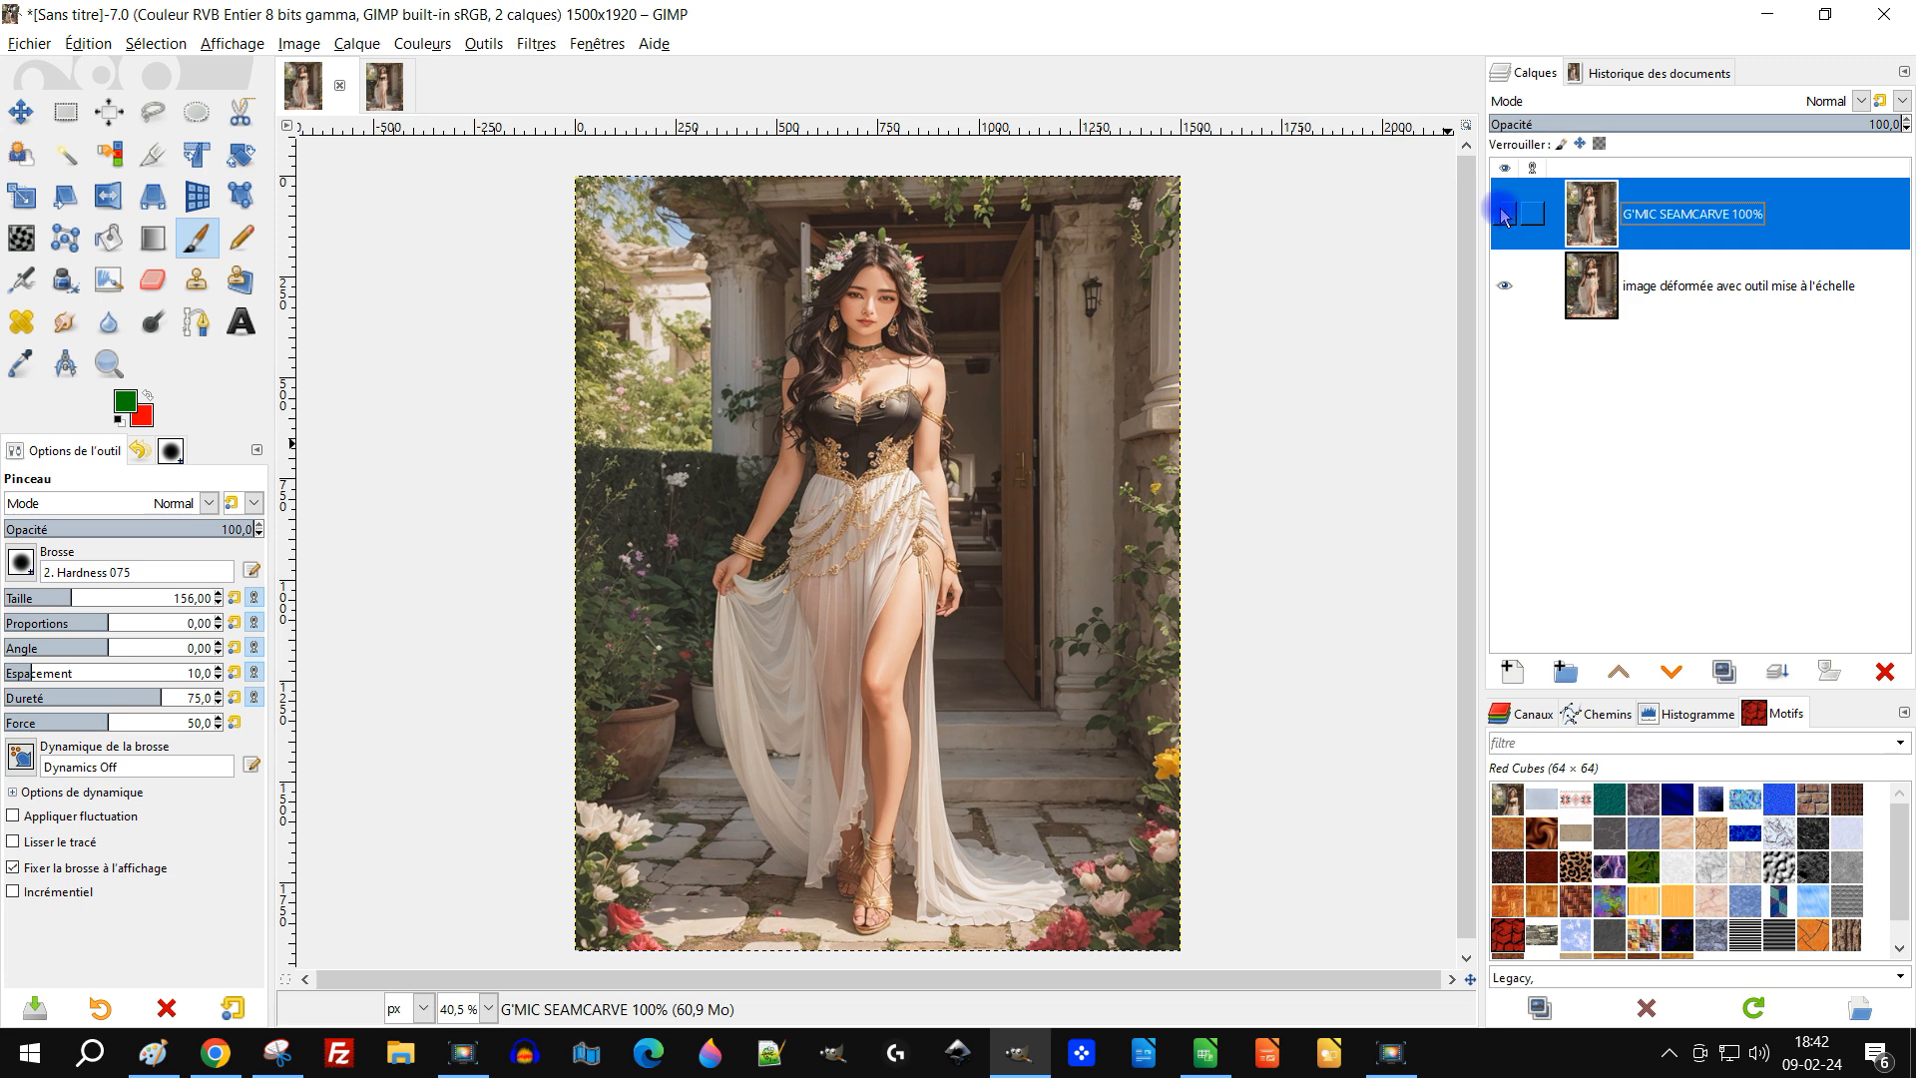
pyautogui.click(1501, 209)
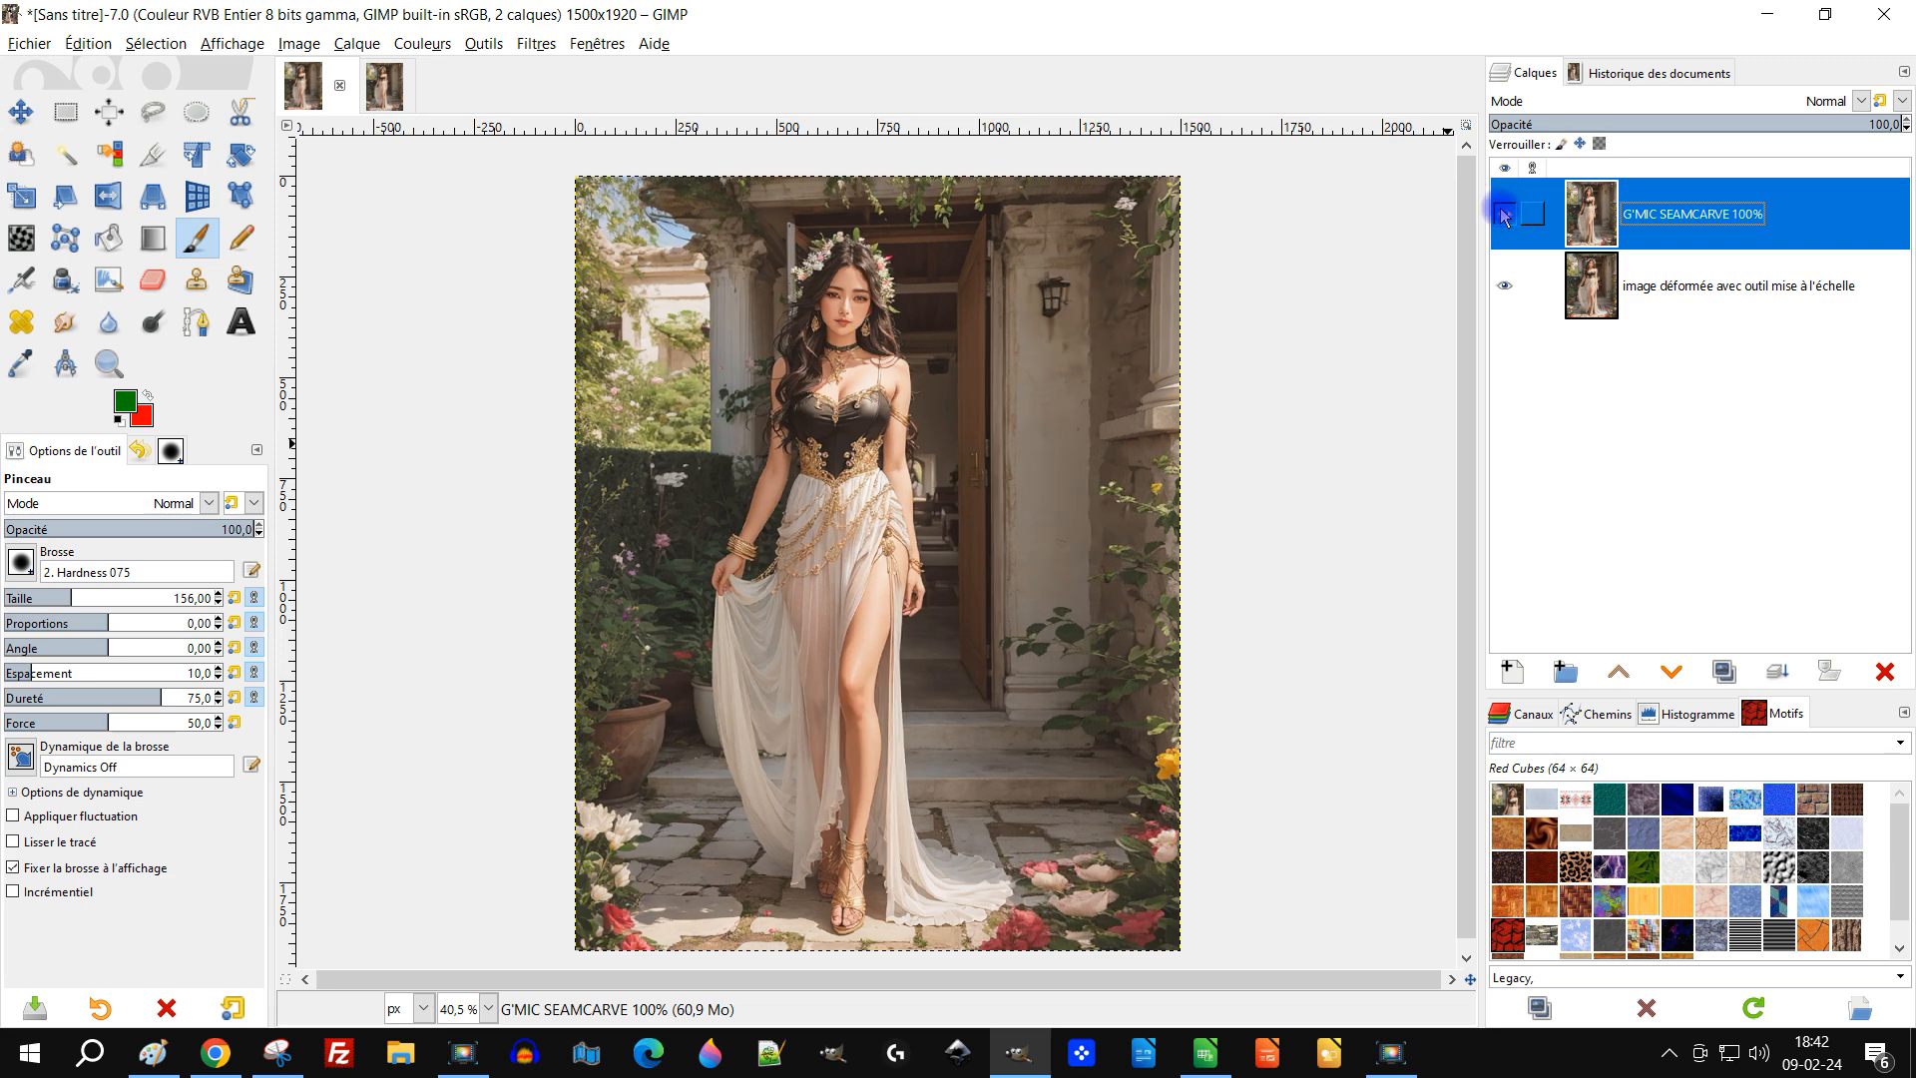
pyautogui.click(1505, 214)
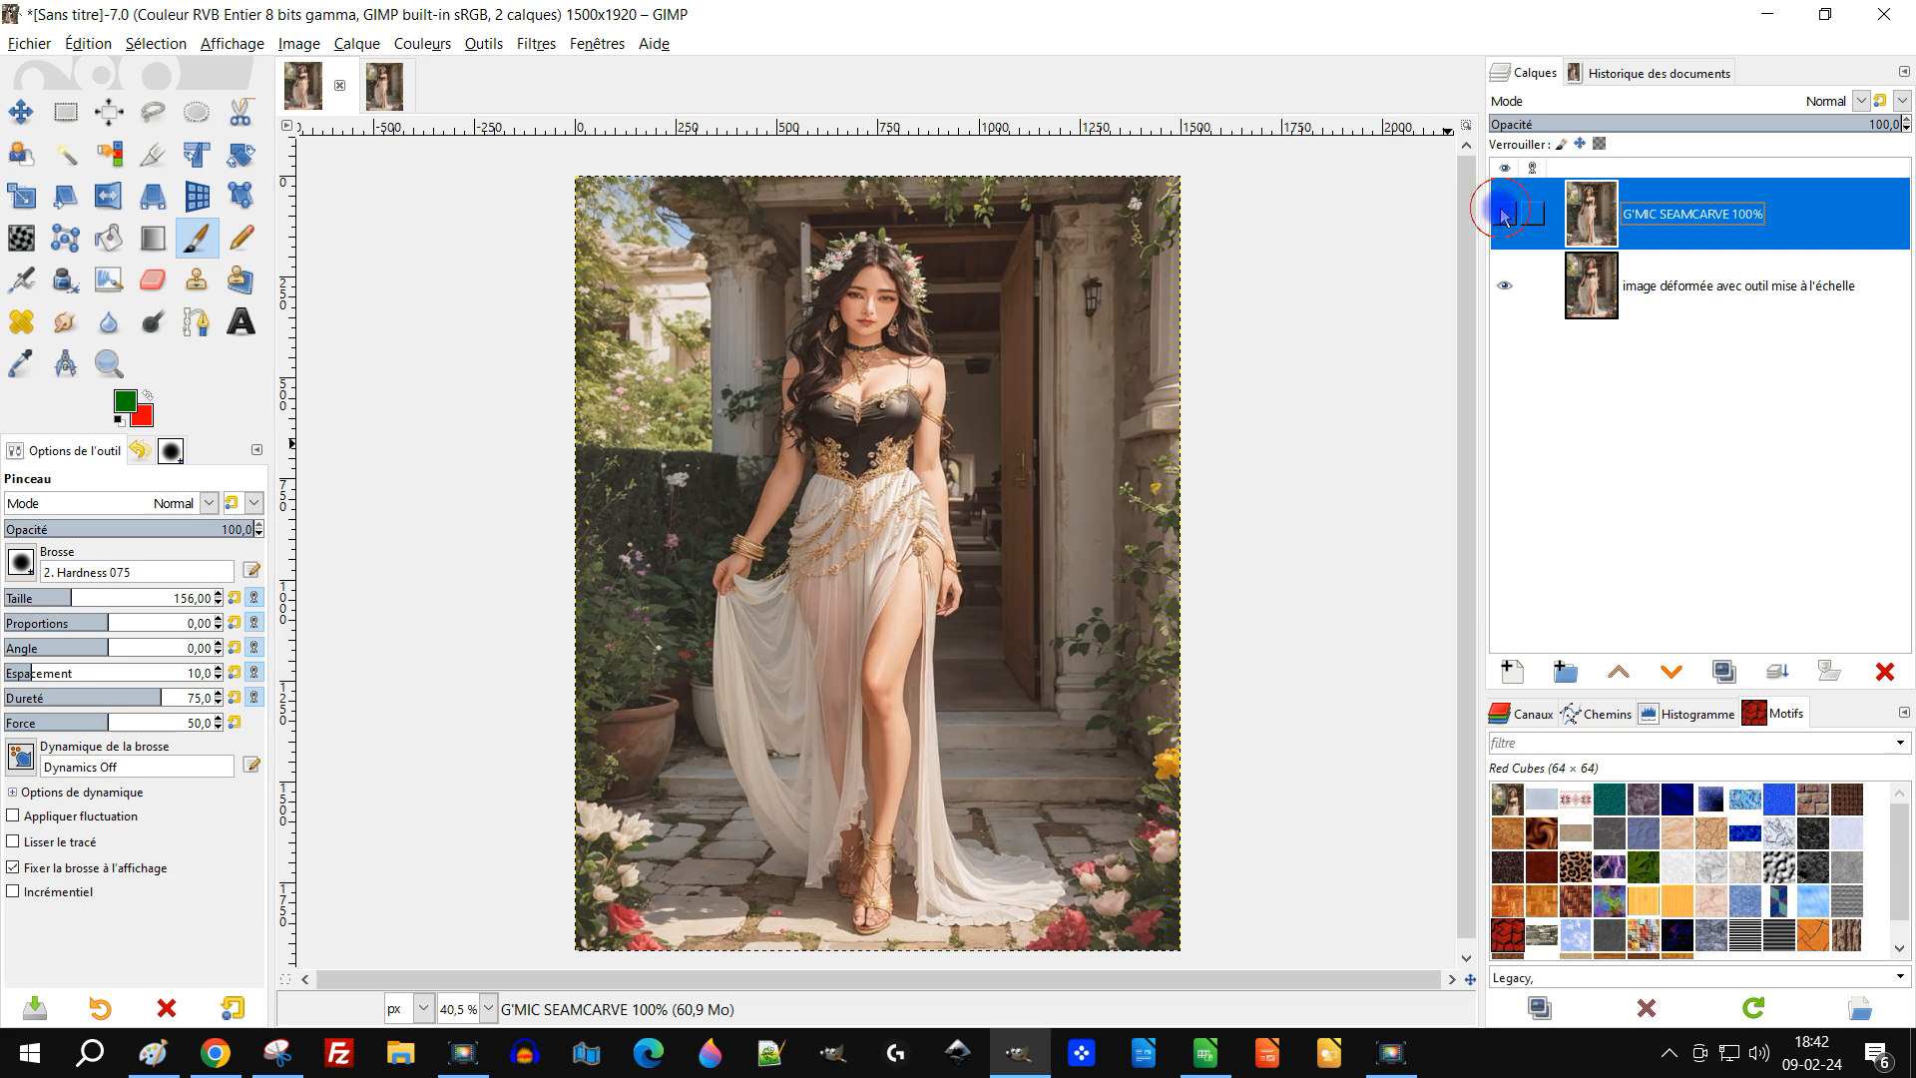
# Step: Switch to the image containing the mask and delete its original #1 layer
pyautogui.click(374, 91)
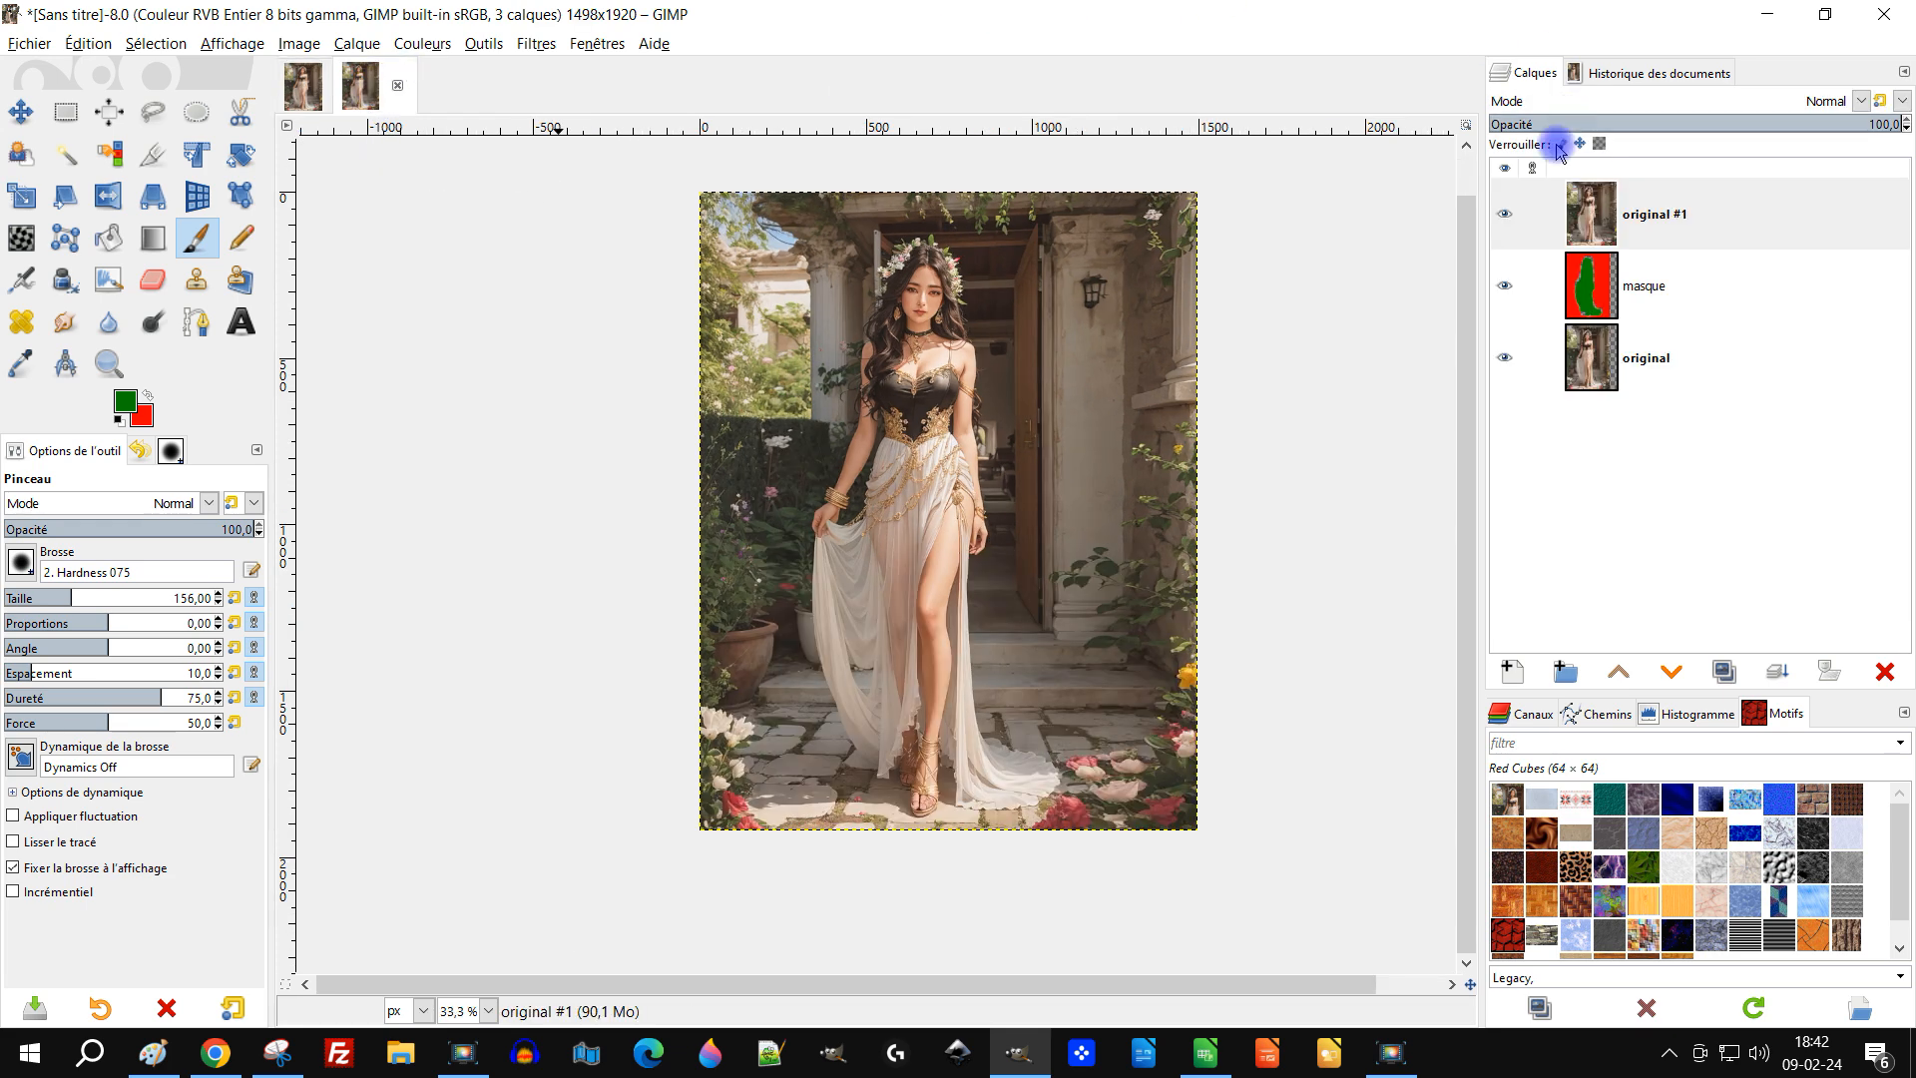
pyautogui.click(1680, 209)
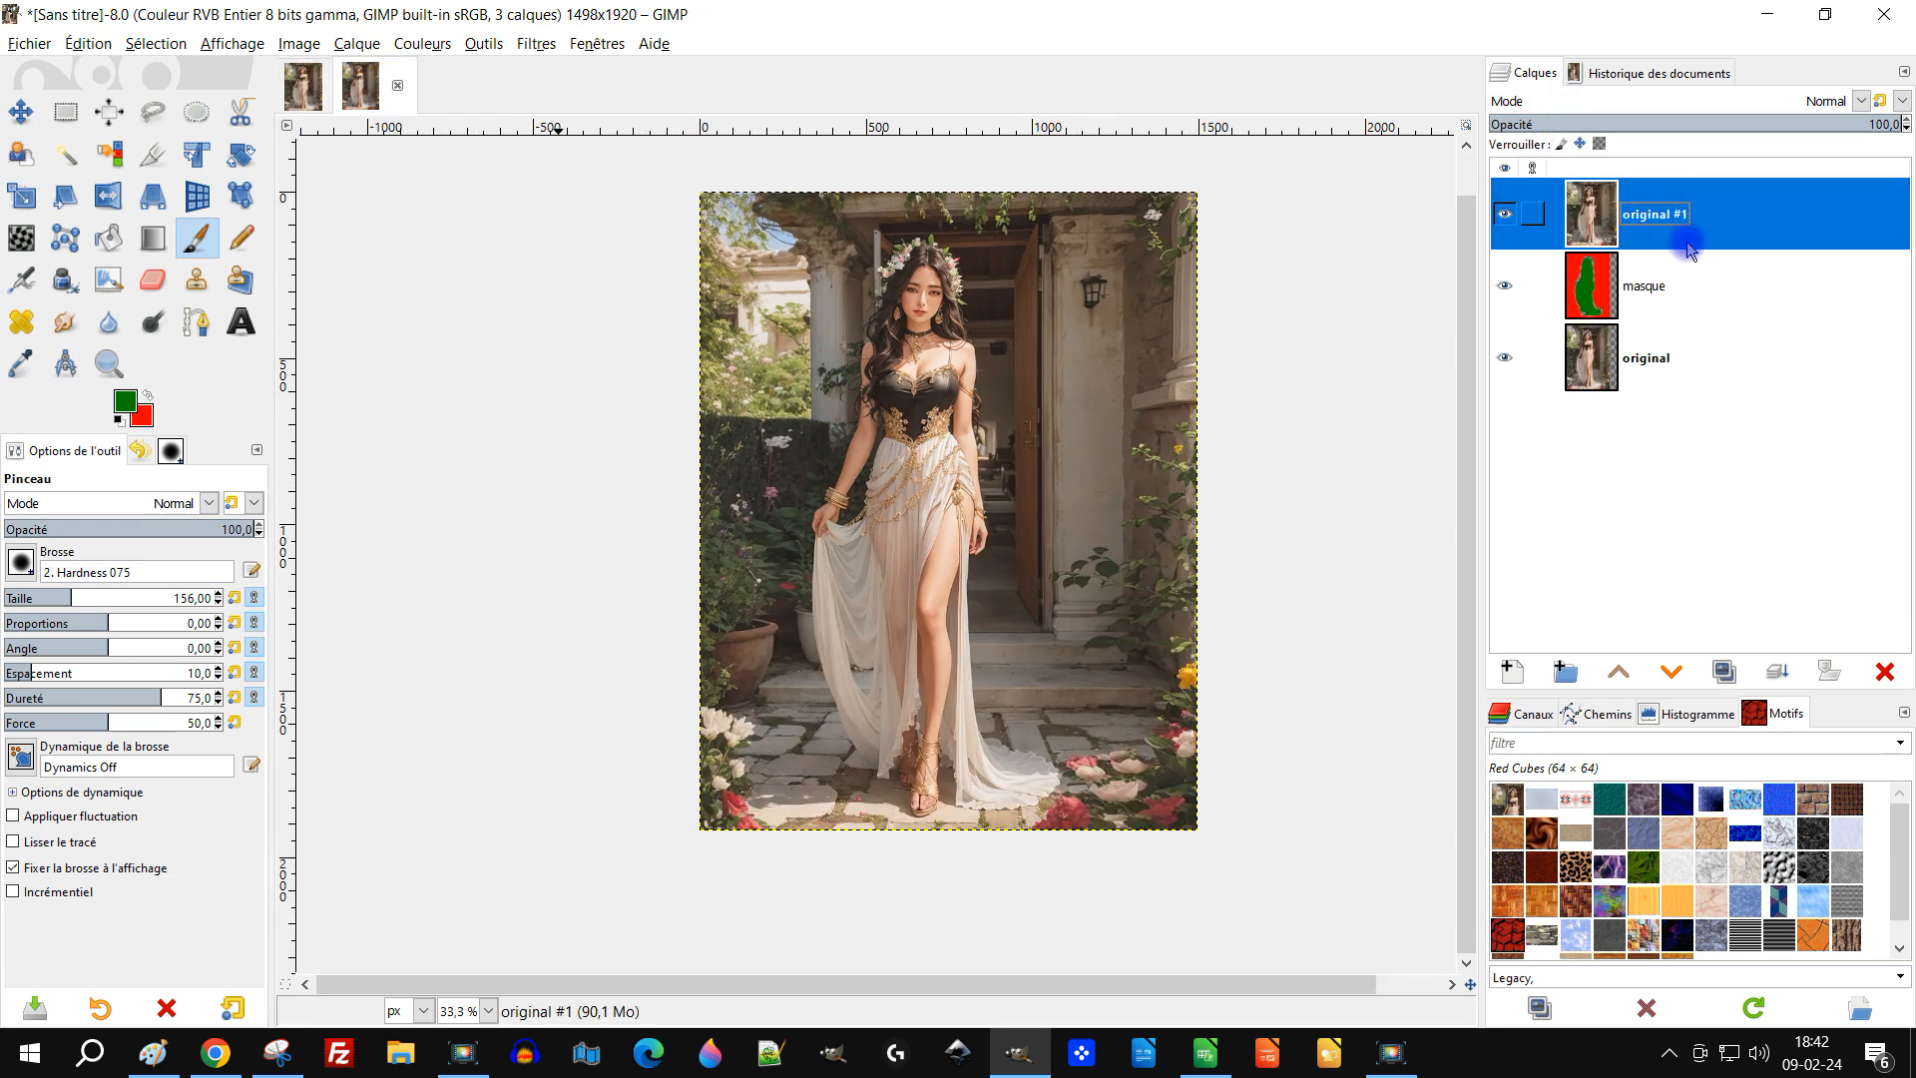
pyautogui.click(1884, 672)
# Step: Try the Seamcarve filter from the mask layer with Maximal Seams per Iteration lowered to 5.2 %, and leave the G'MIC-Qt window
pyautogui.click(536, 43)
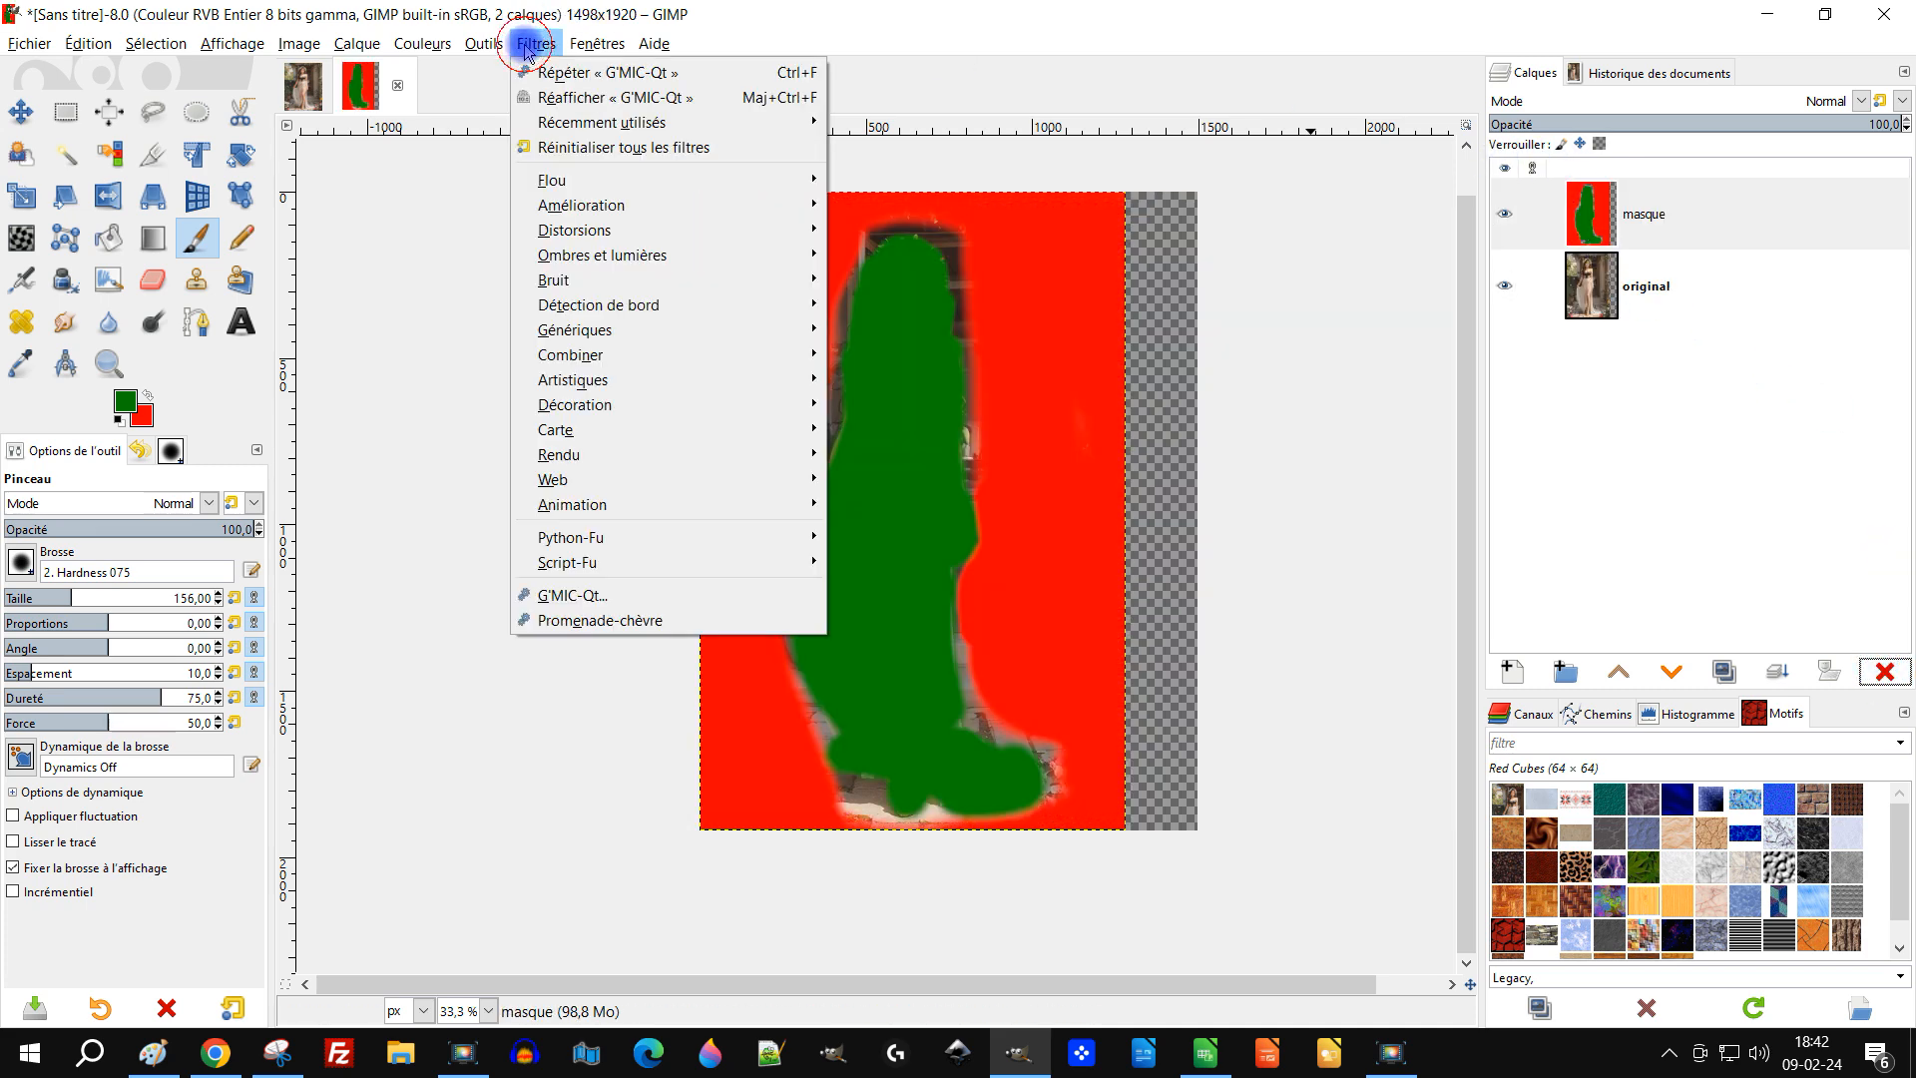
pyautogui.click(585, 99)
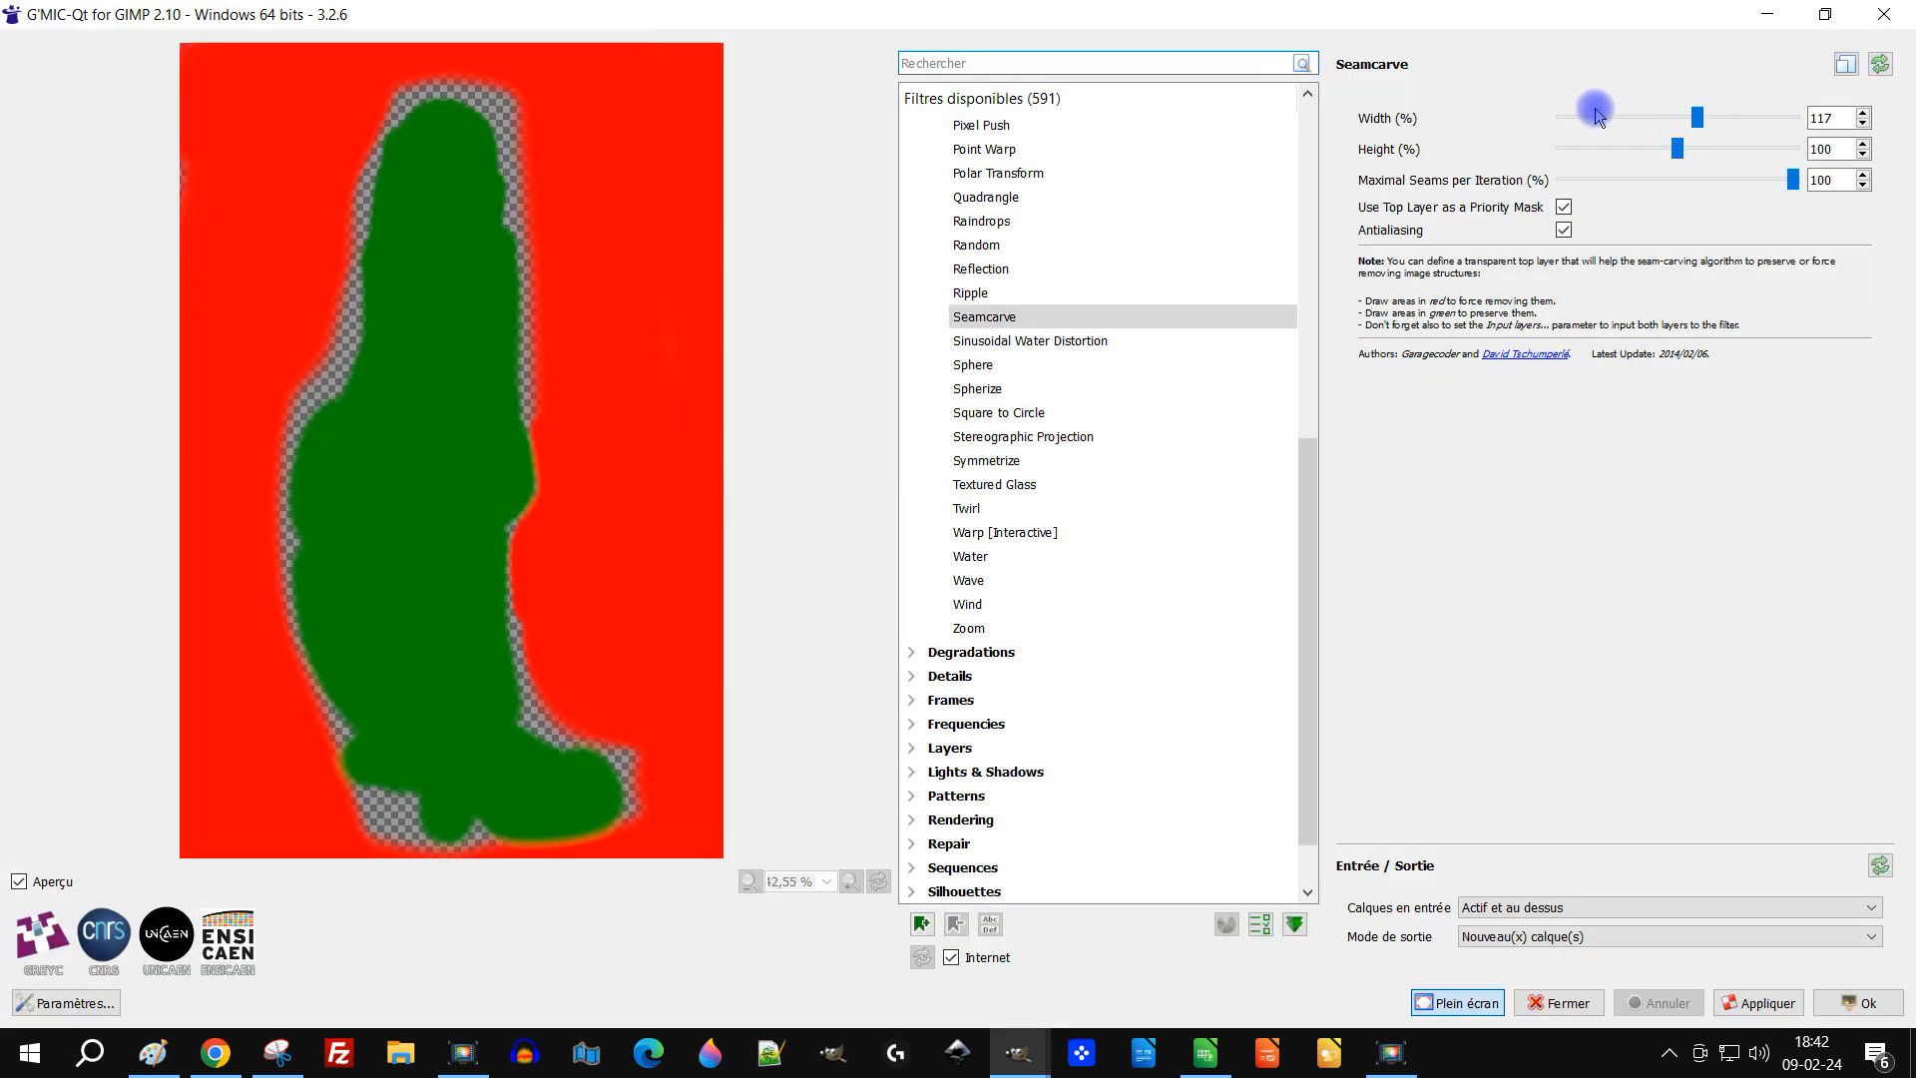
pyautogui.moveTo(1793, 190); pyautogui.dragTo(1580, 190)
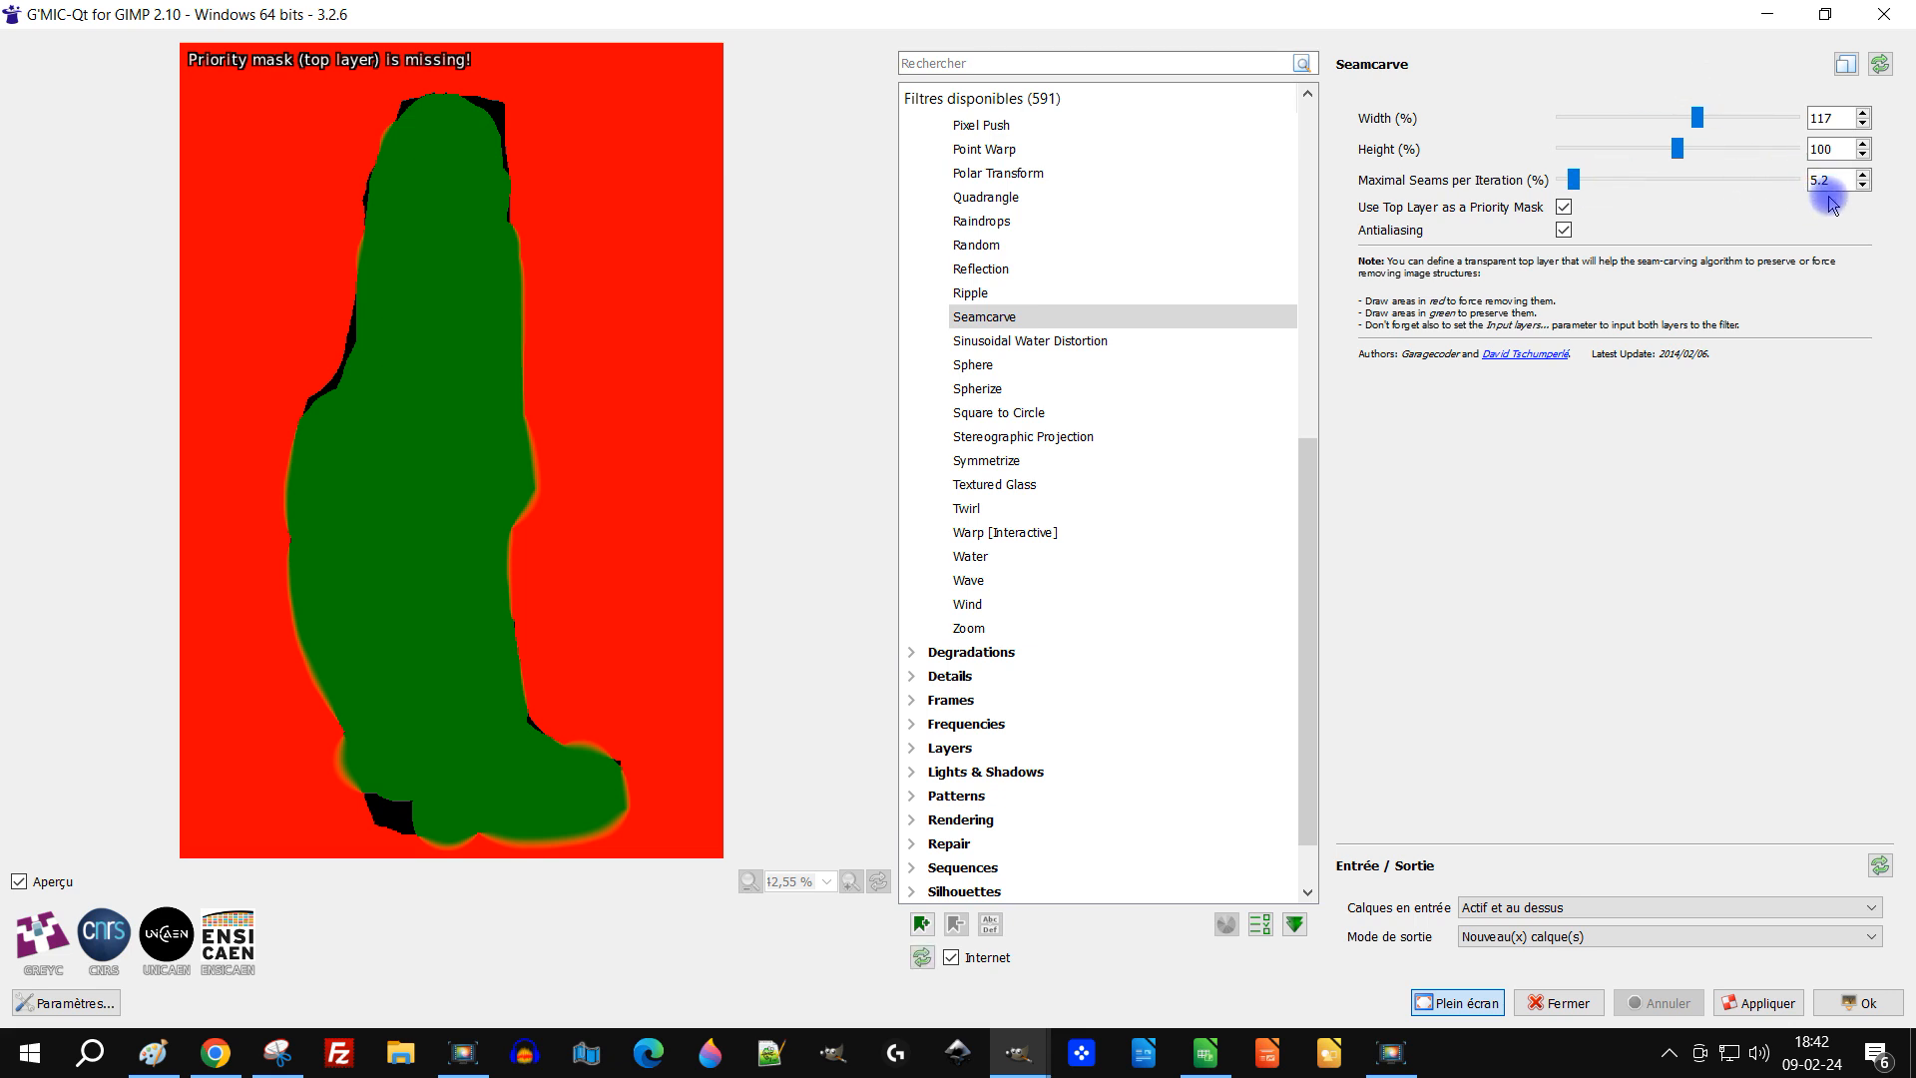
pyautogui.click(1839, 110)
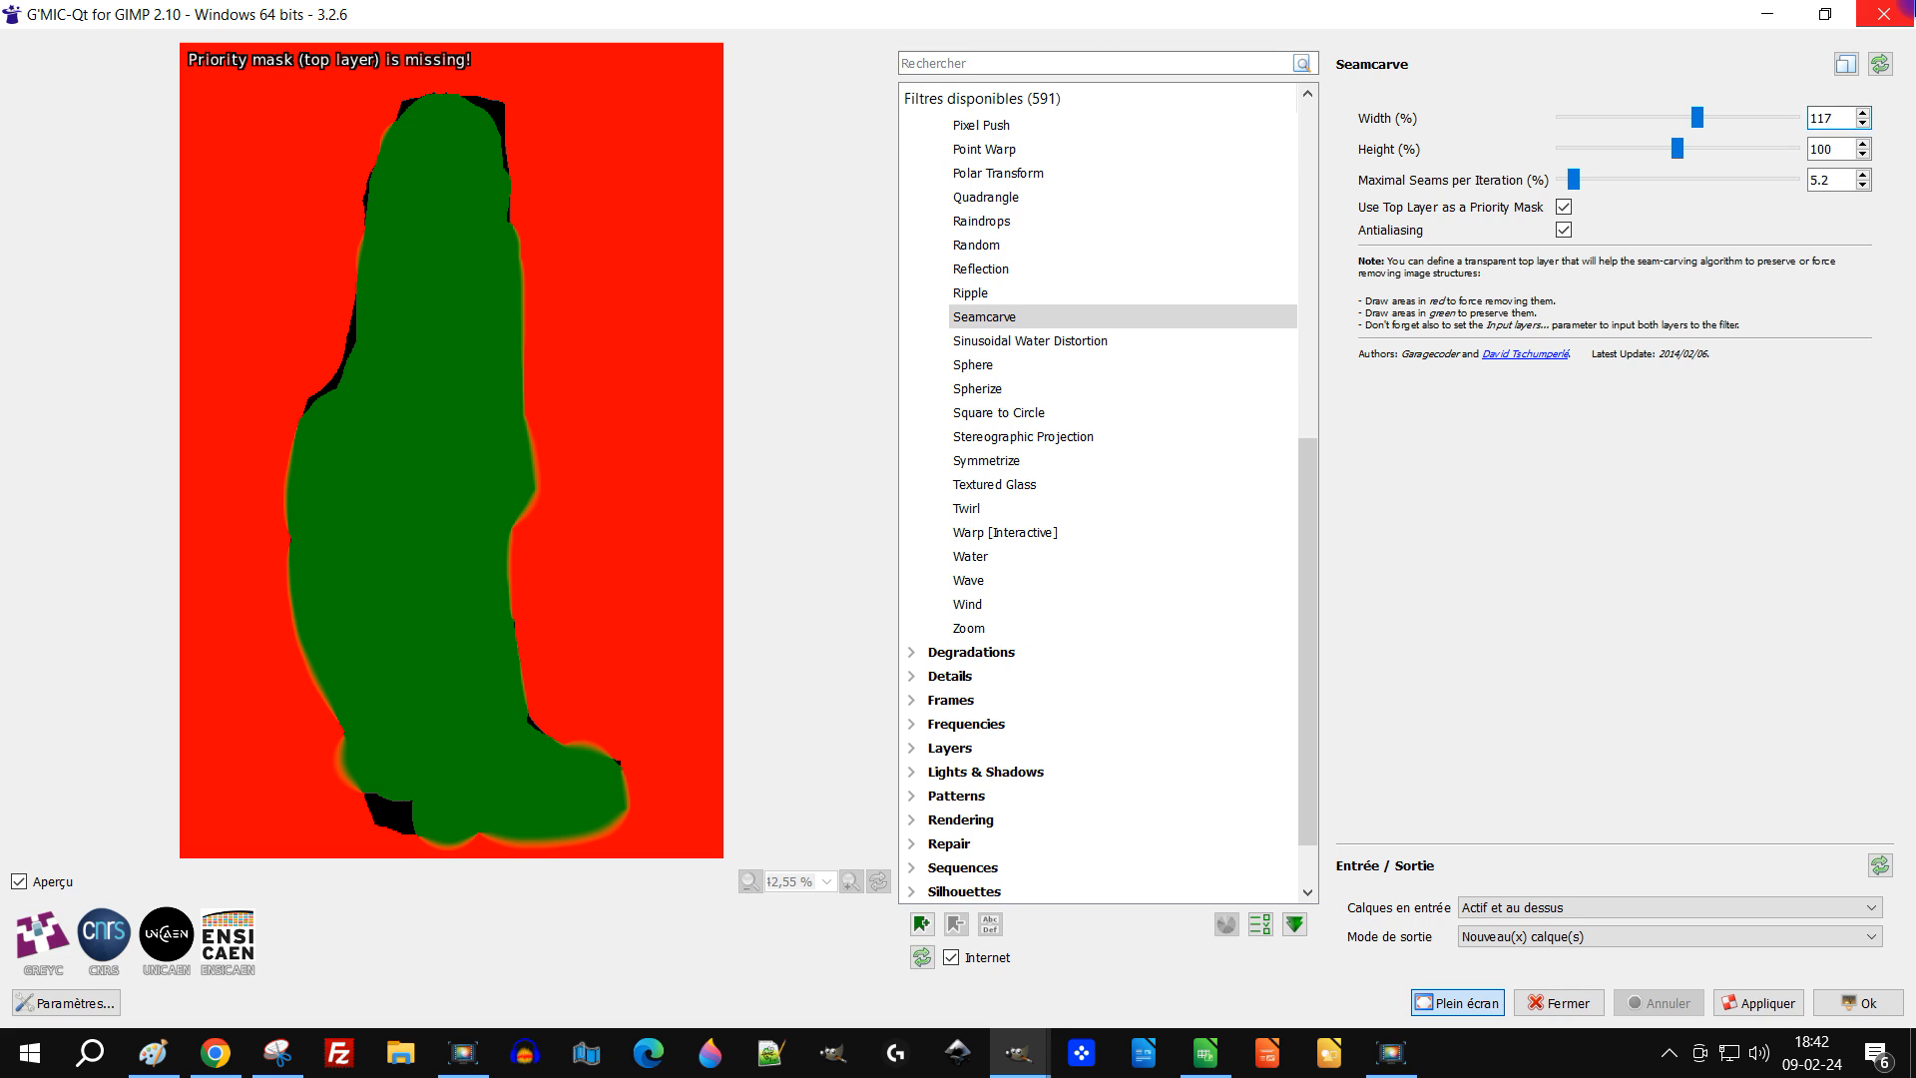
pyautogui.hotkey('shift', '.')
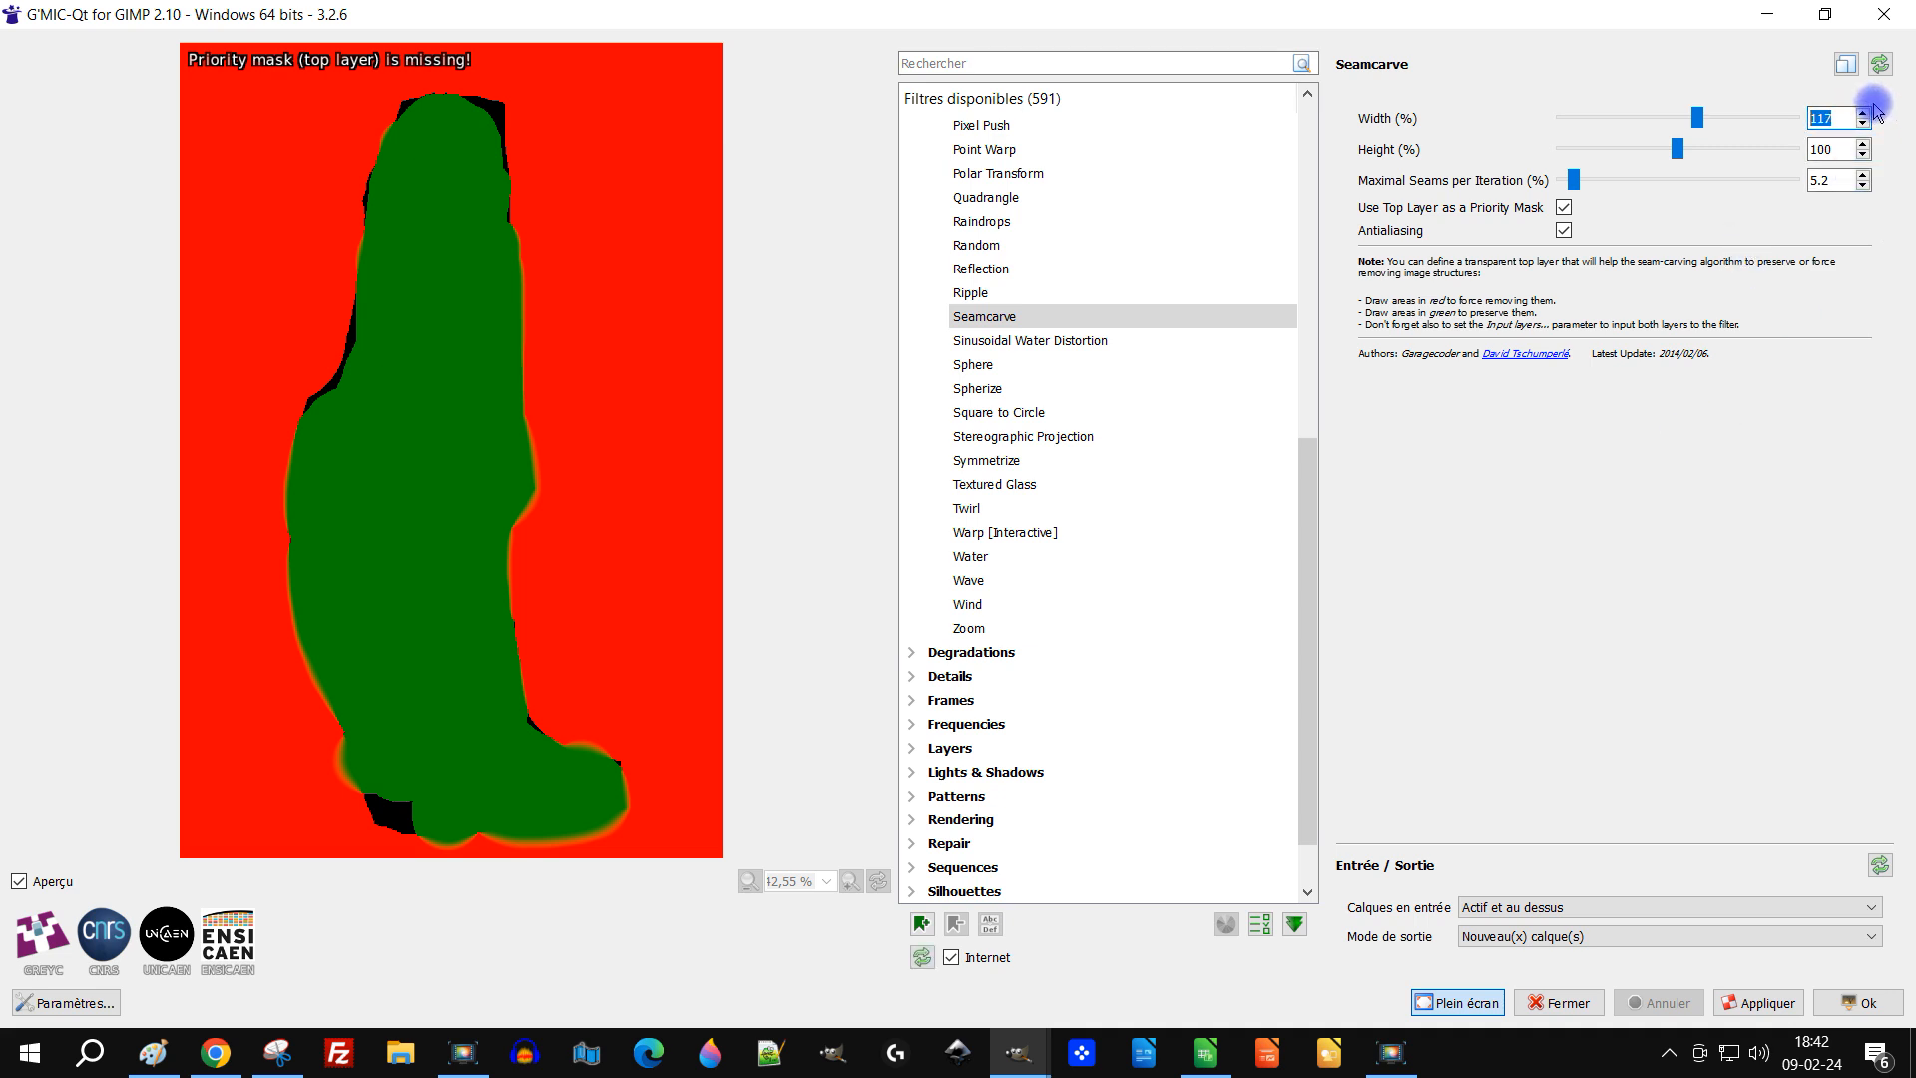
pyautogui.click(1839, 182)
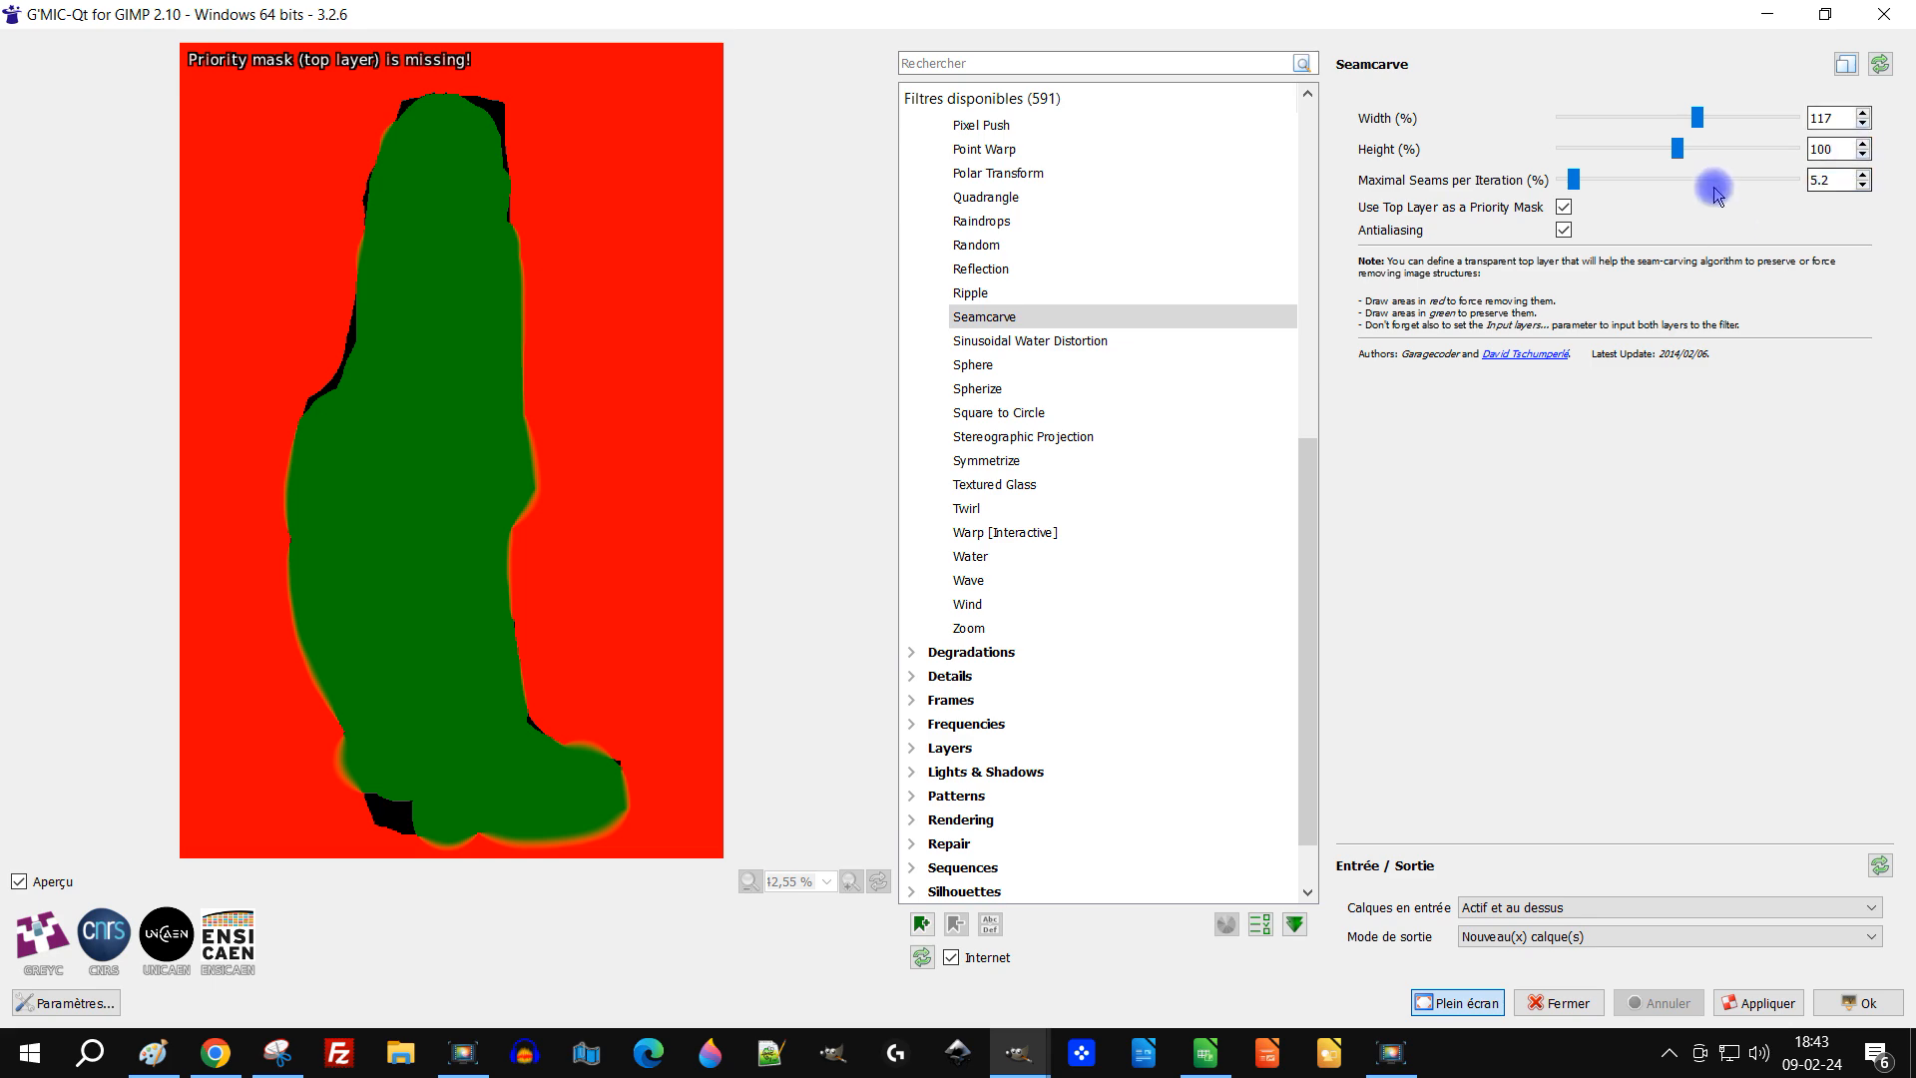
pyautogui.click(1770, 20)
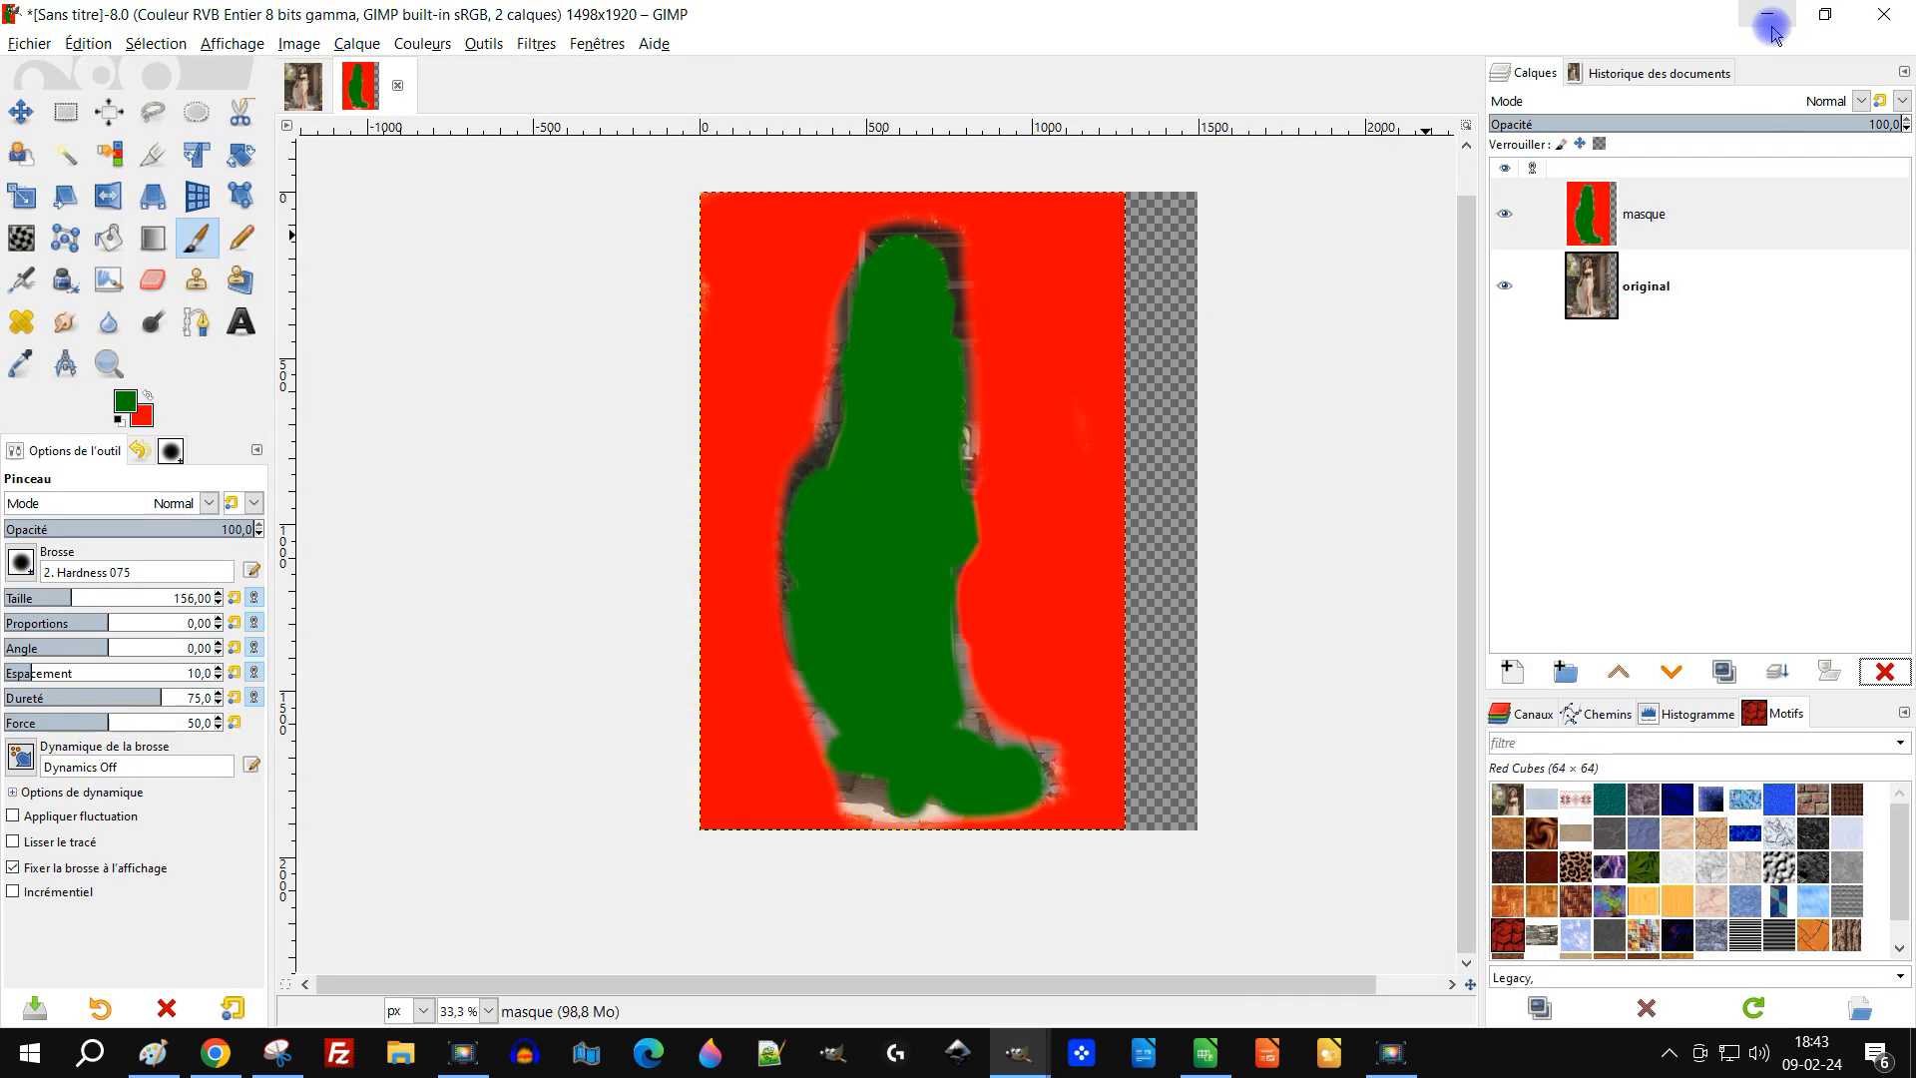
# Step: Make the original layer active and reopen G'MIC-Qt for it
pyautogui.click(1649, 213)
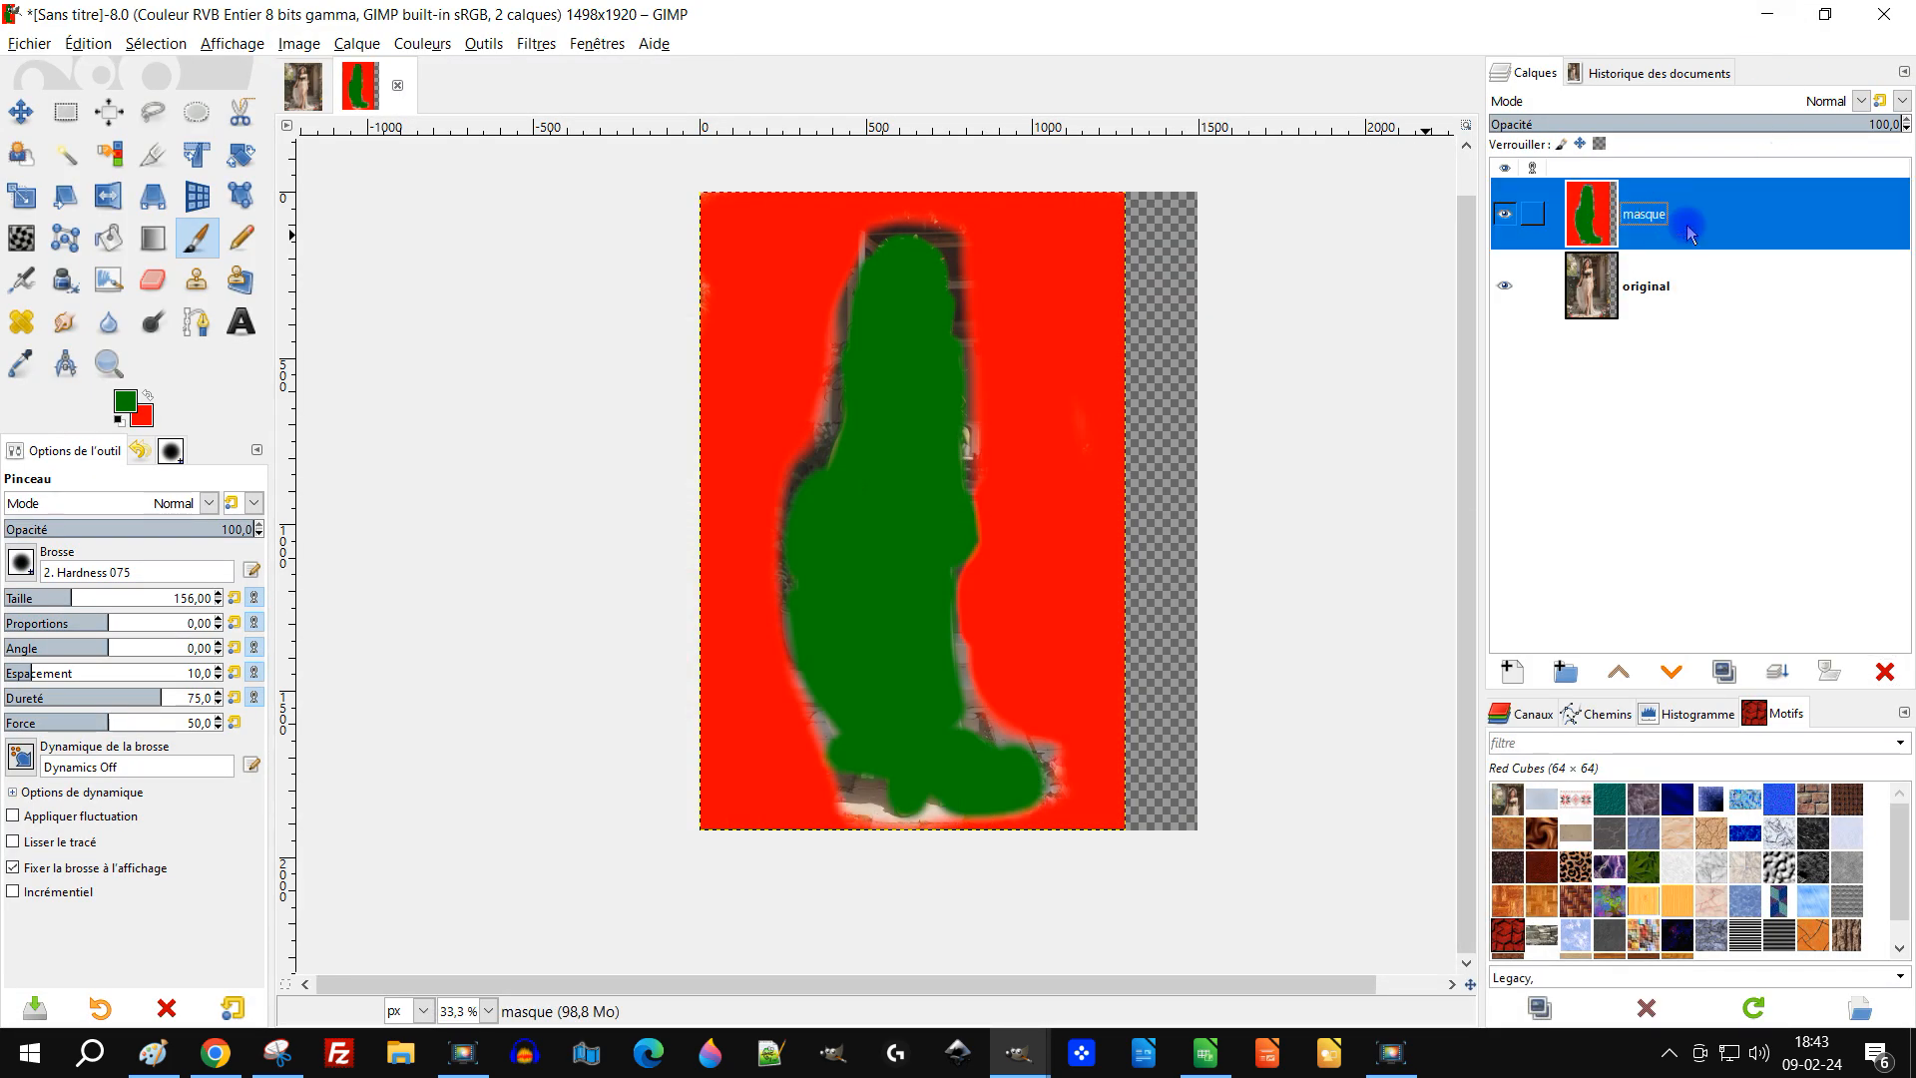
pyautogui.click(1652, 287)
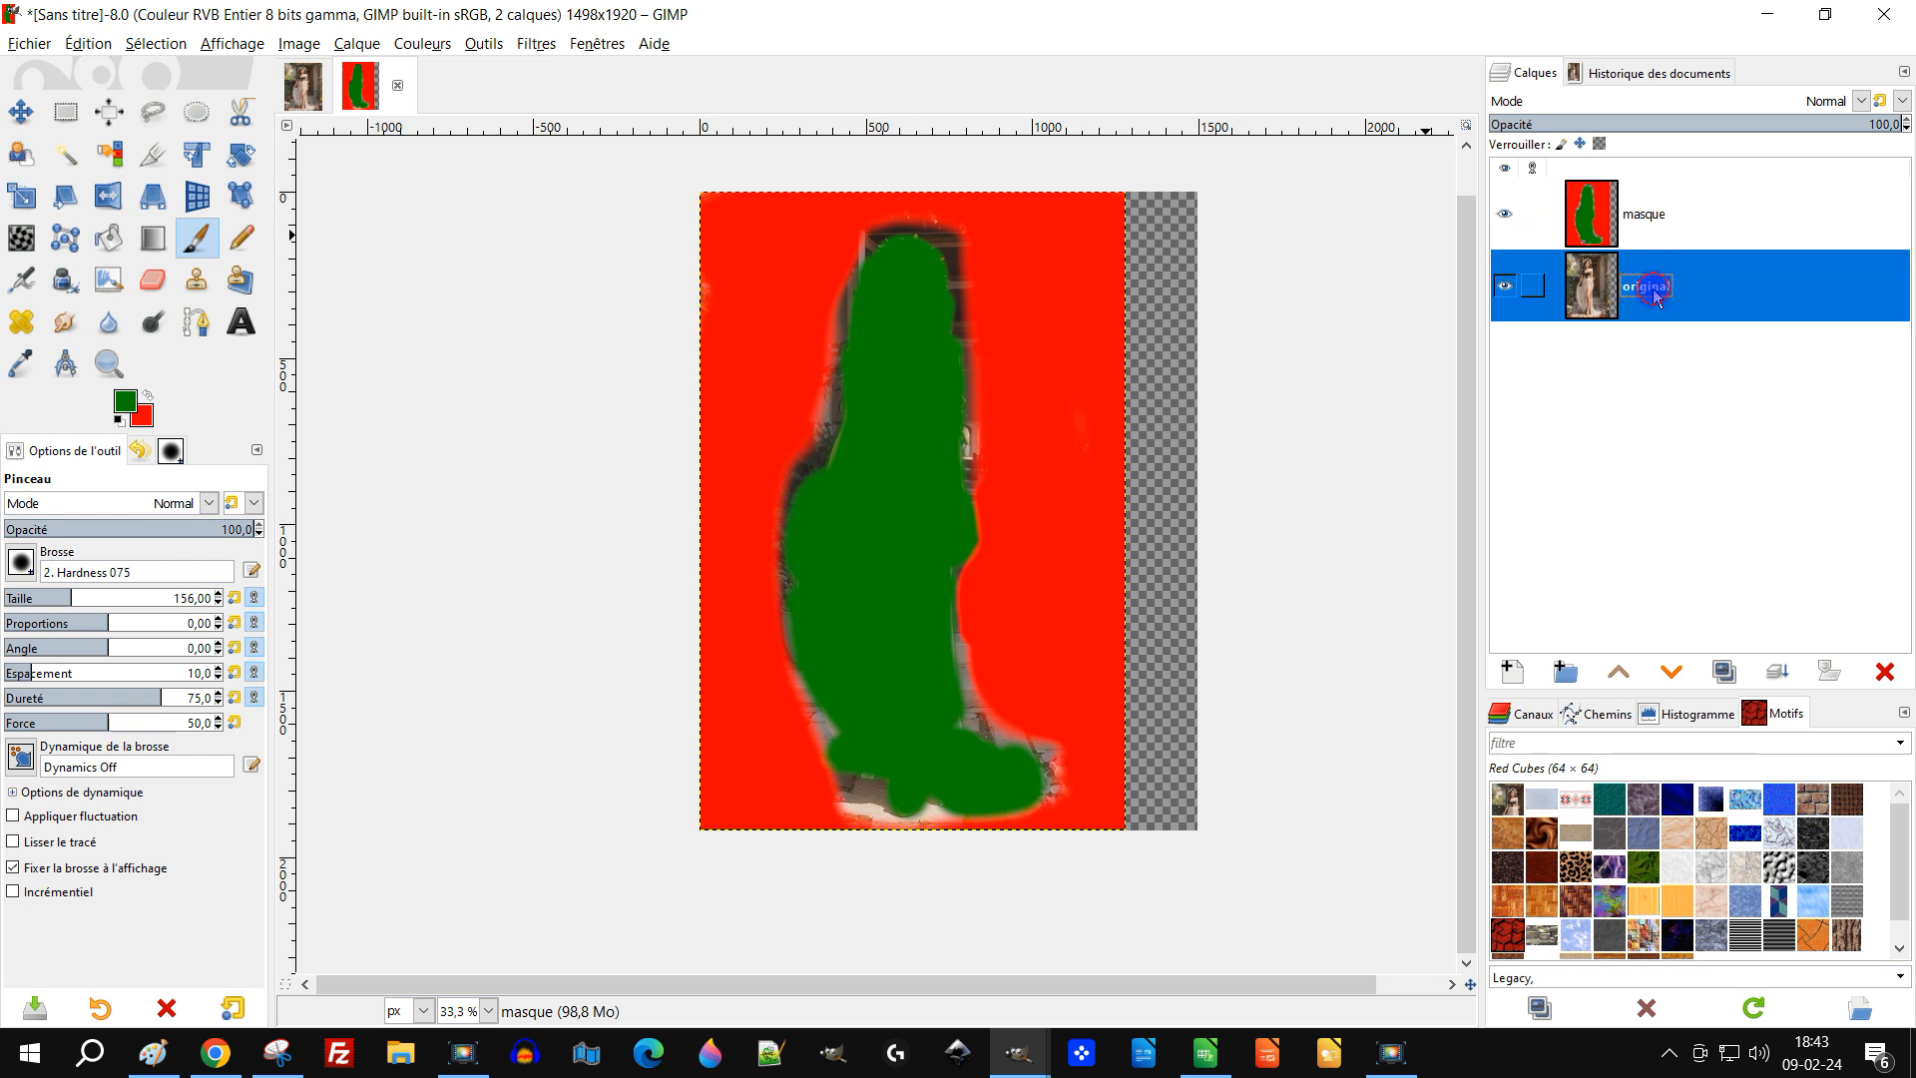
pyautogui.click(536, 44)
pyautogui.click(548, 97)
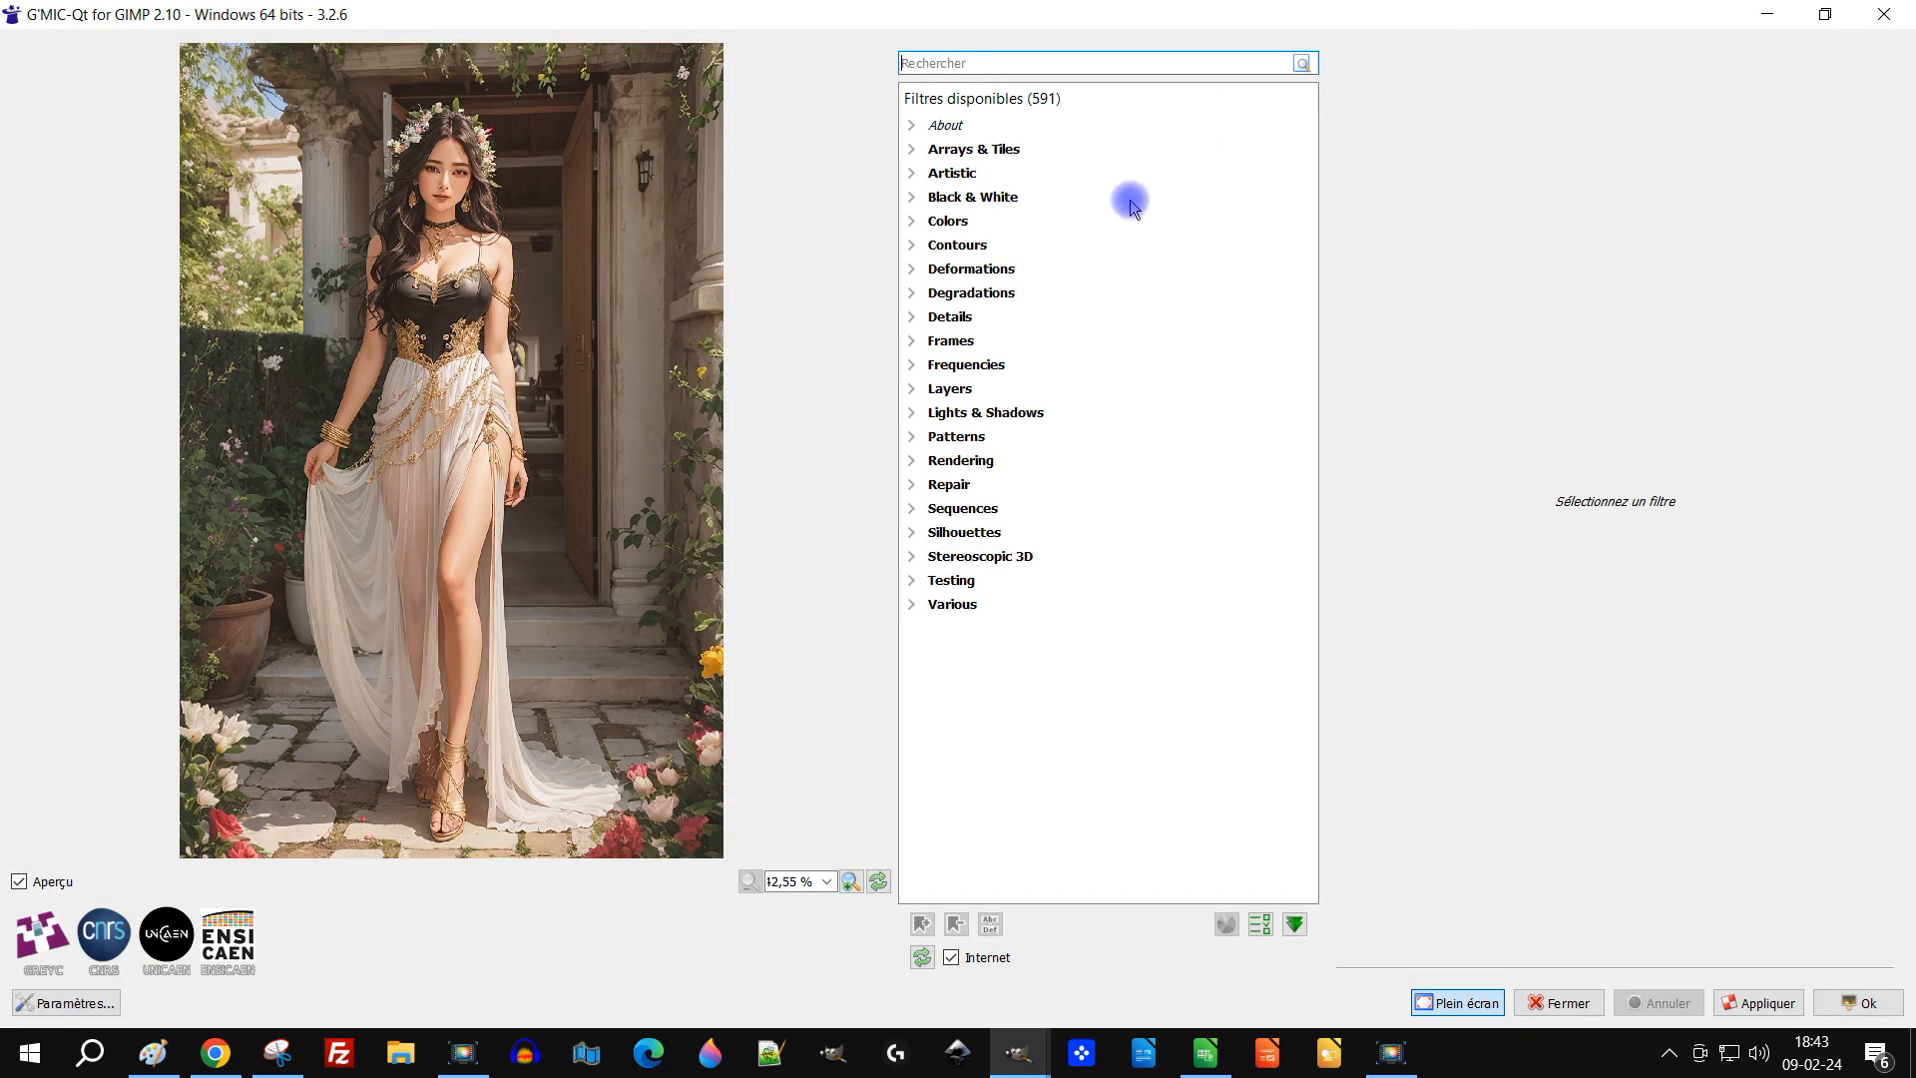
# Step: Find the Seamcarve filter and apply it to the original layer with Maximal Seams per Iteration at 5.6 %
pyautogui.click(996, 62)
pyautogui.write('seam')
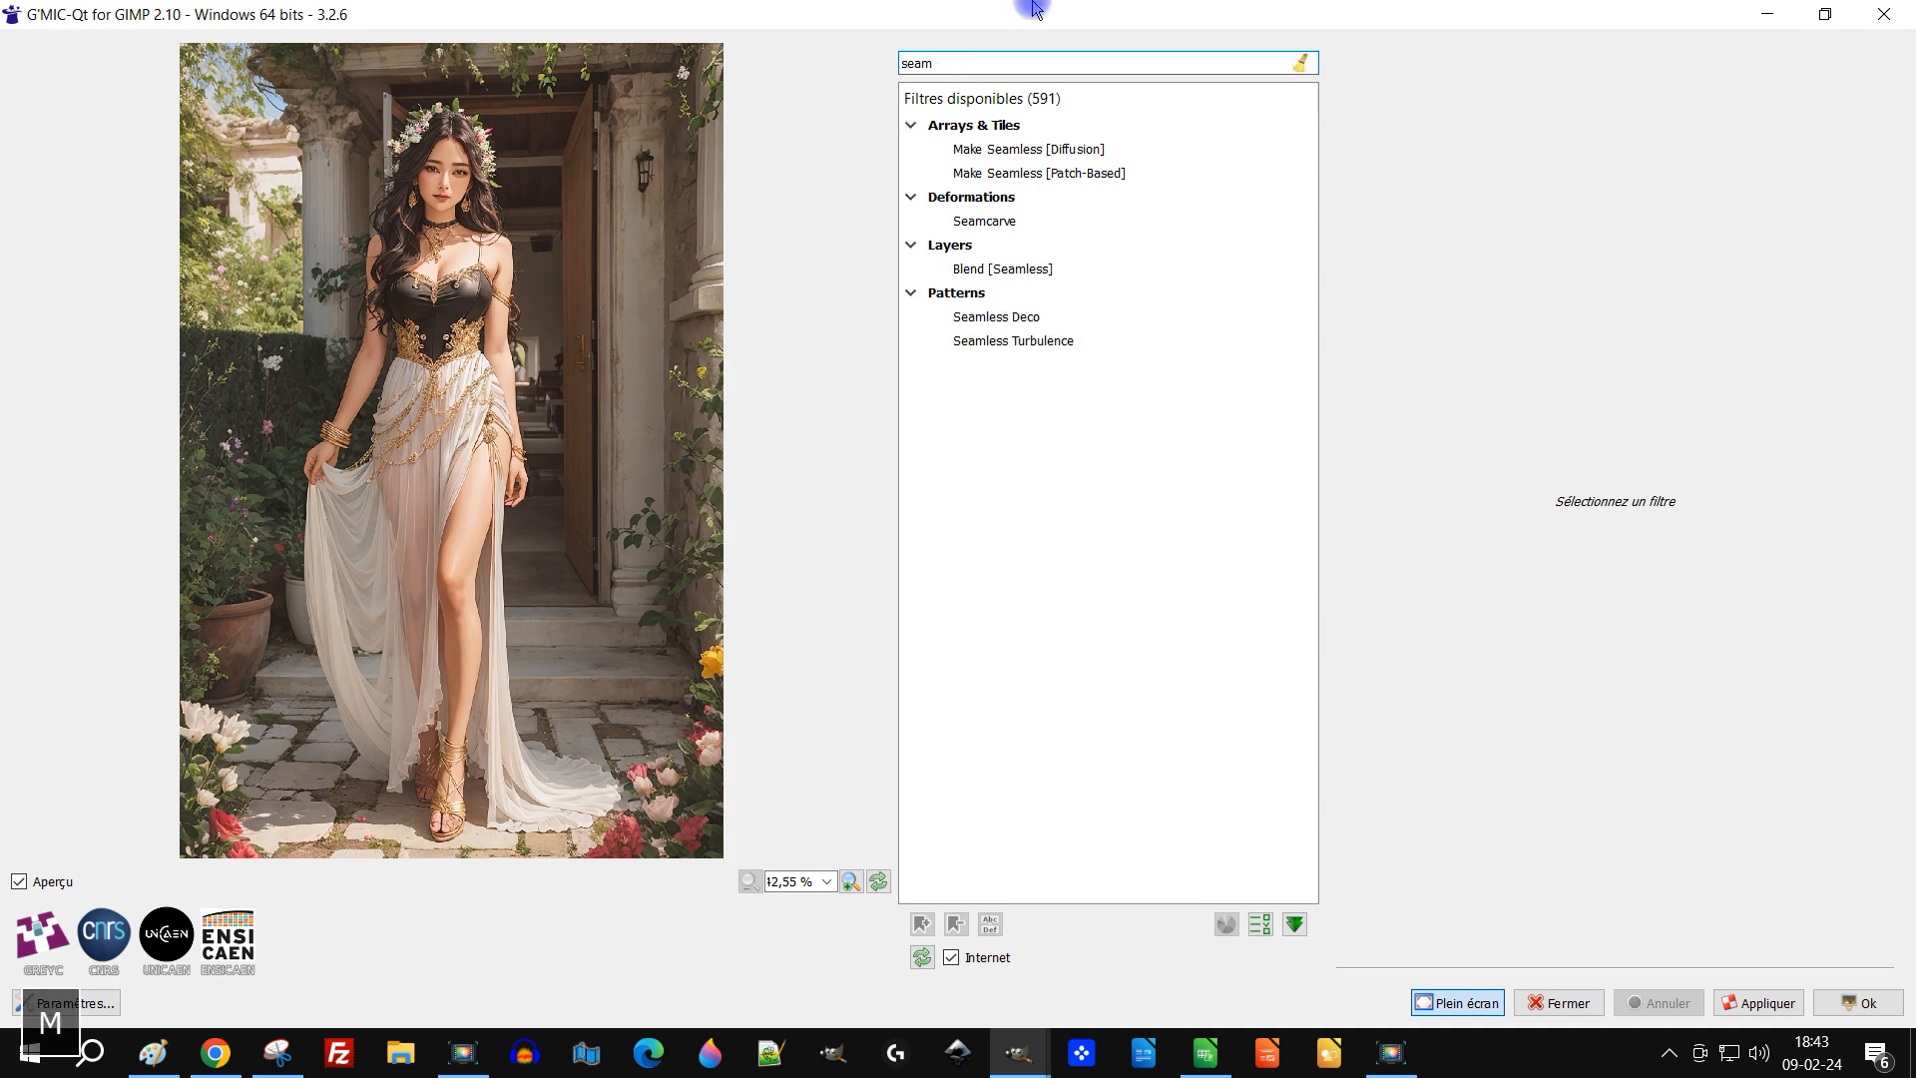
pyautogui.click(977, 220)
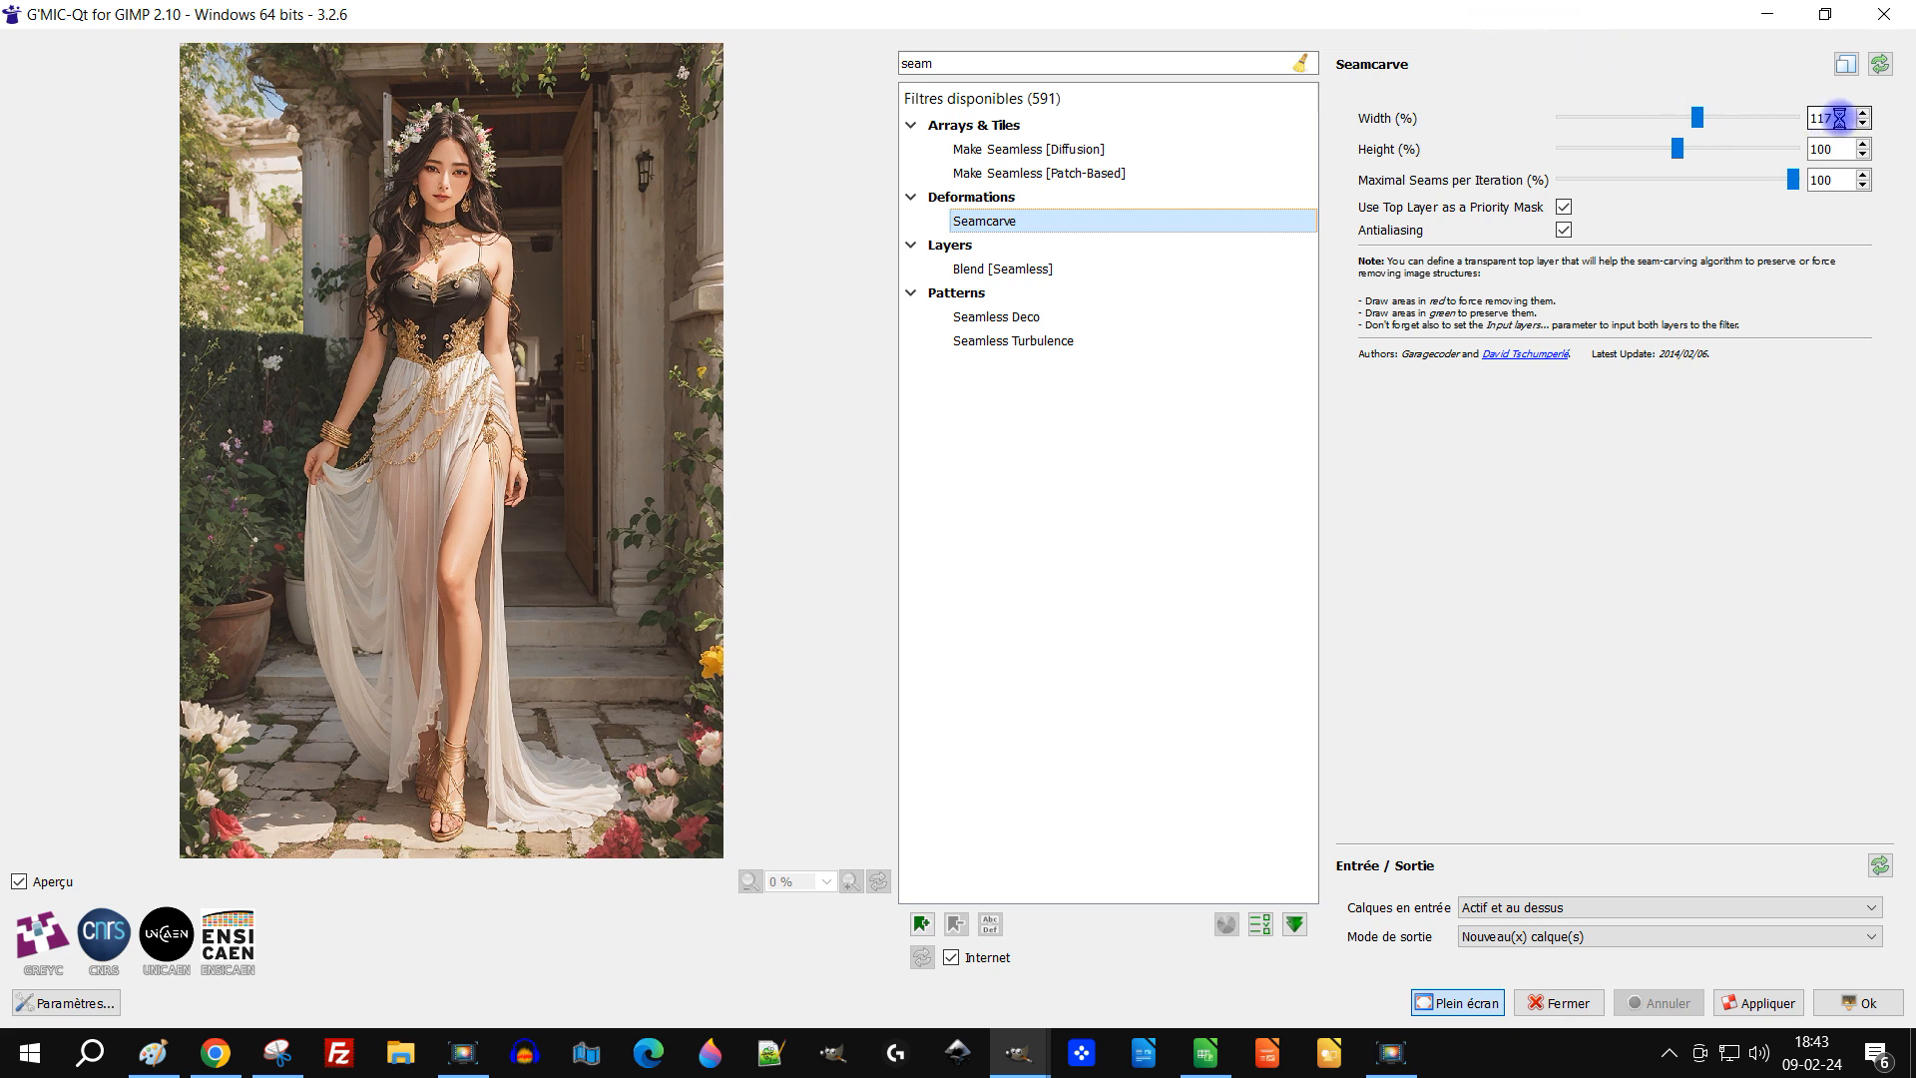
pyautogui.doubleClick(1818, 182)
pyautogui.moveTo(1793, 187); pyautogui.dragTo(1575, 196)
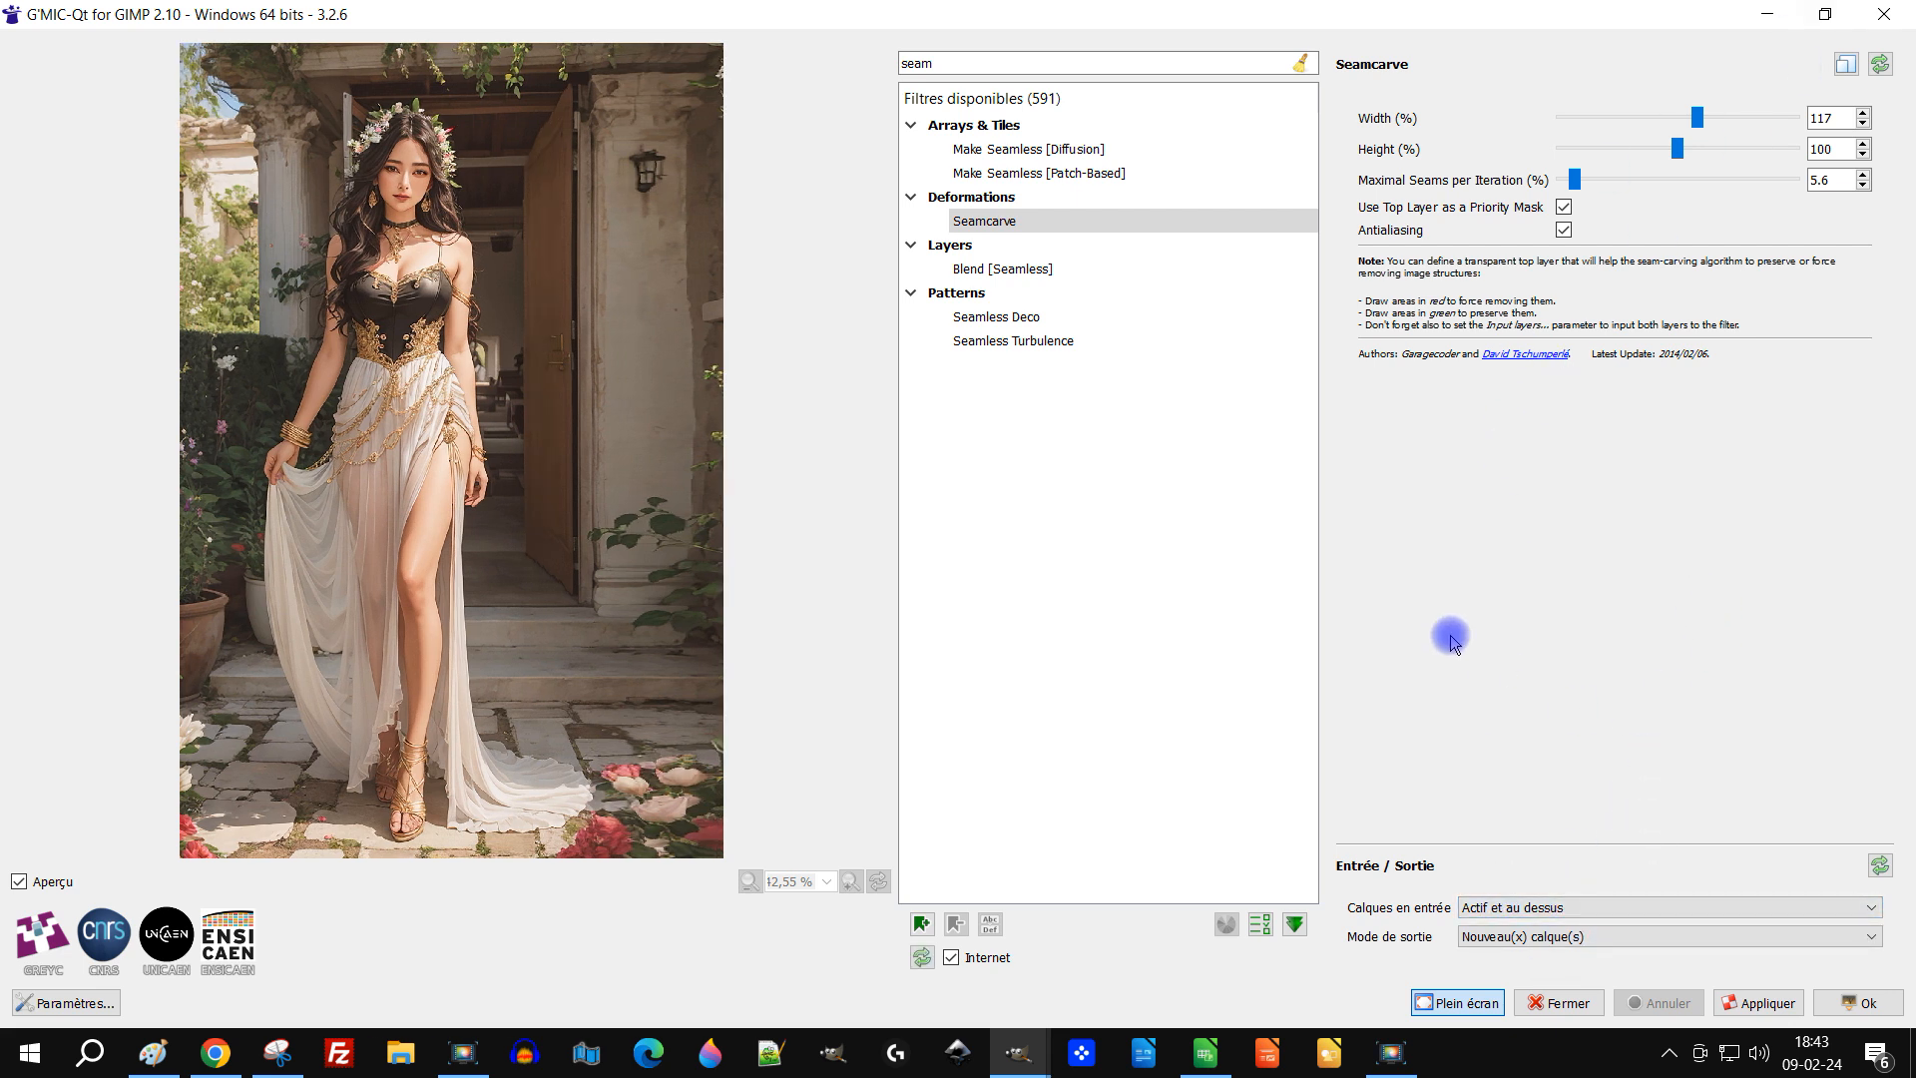
pyautogui.click(1869, 1014)
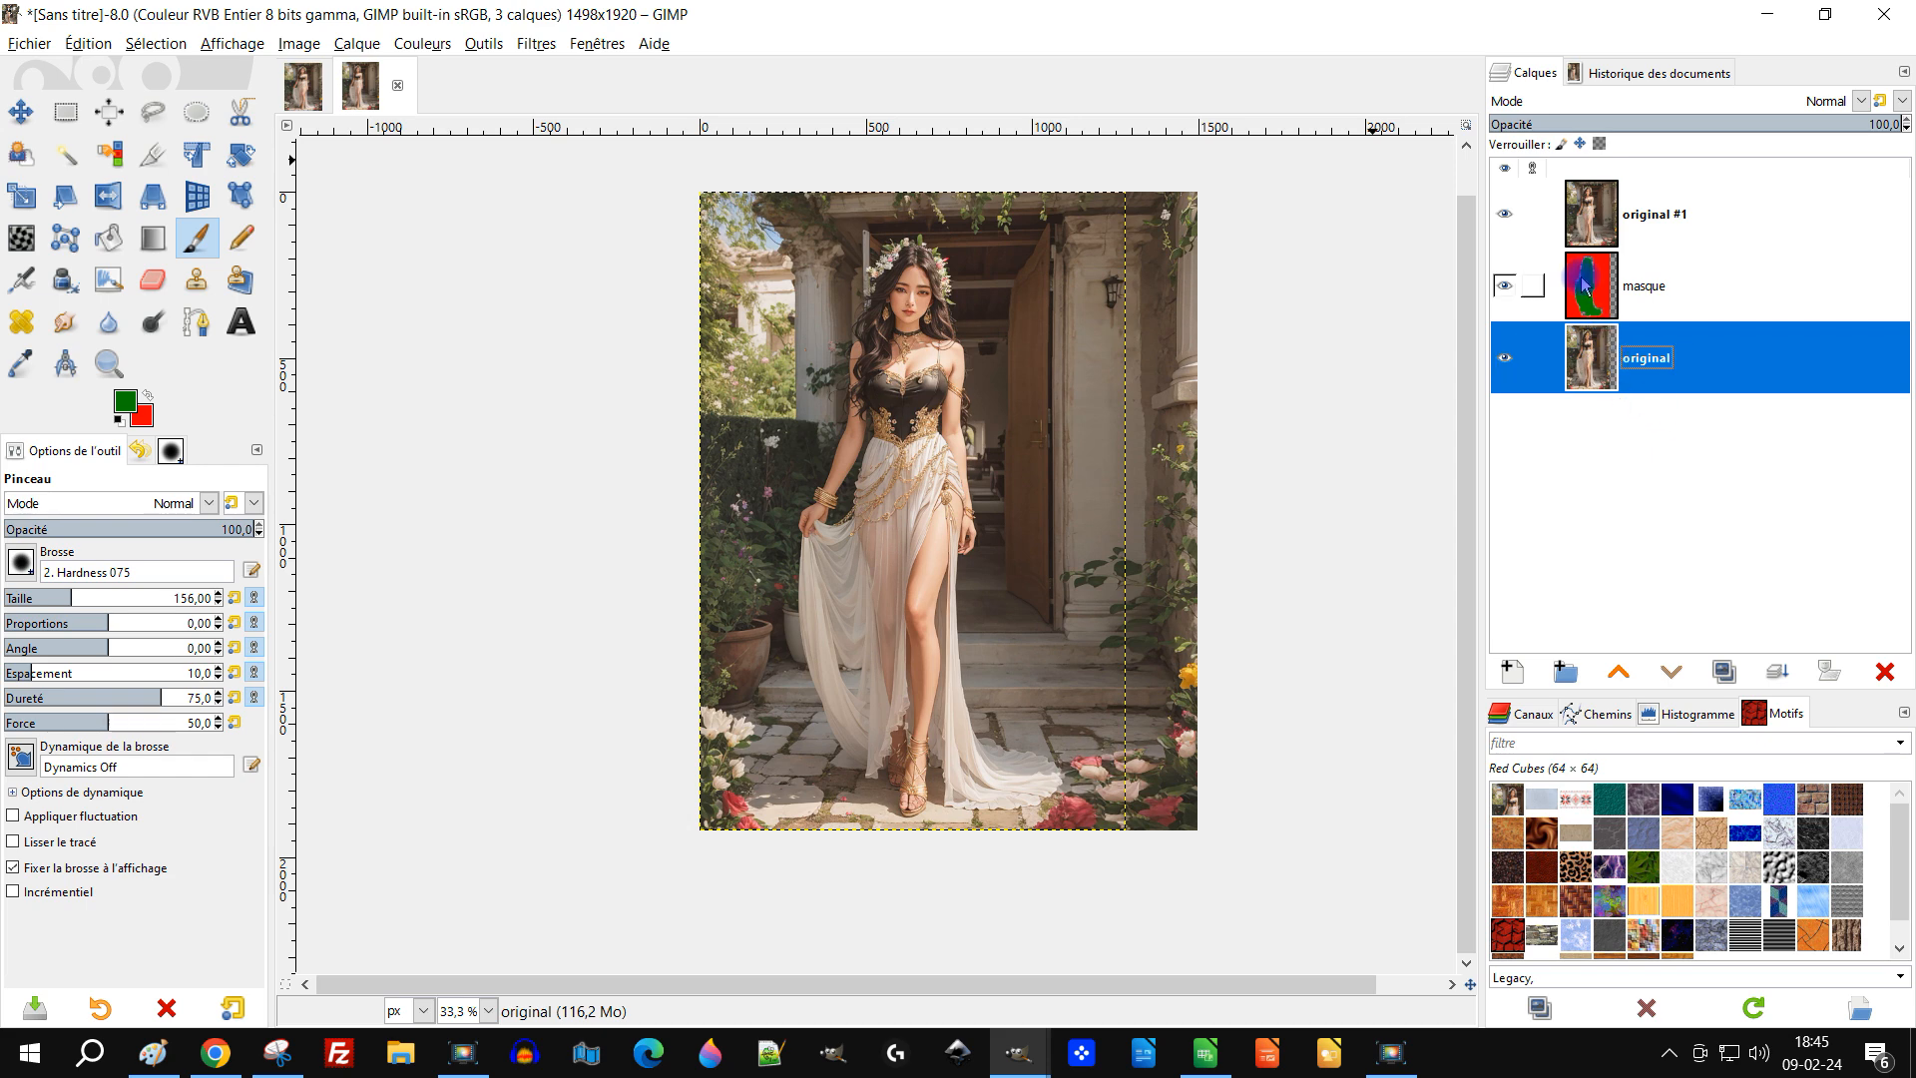
# Step: Copy the seam-carved original #1 layer and paste it as a new layer in the comparison image containing the scaled version
pyautogui.click(1594, 229)
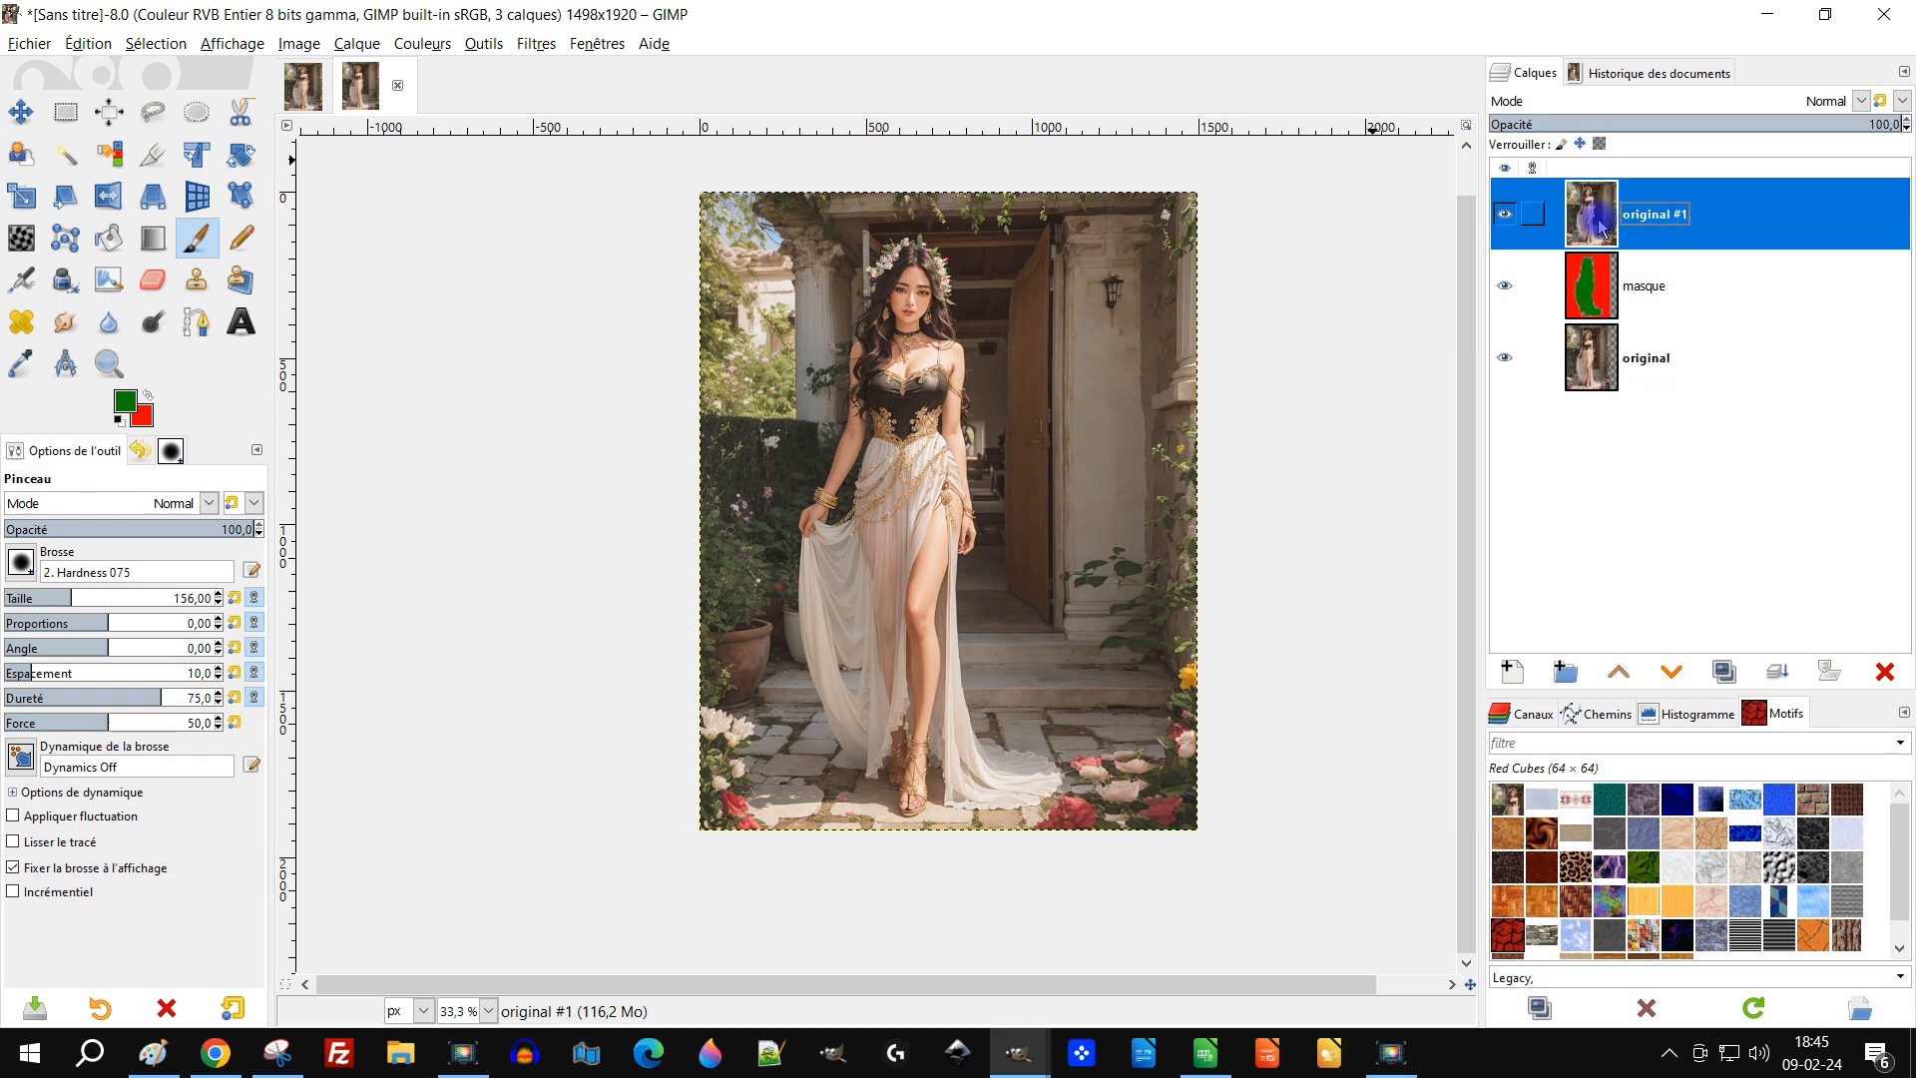
pyautogui.click(87, 43)
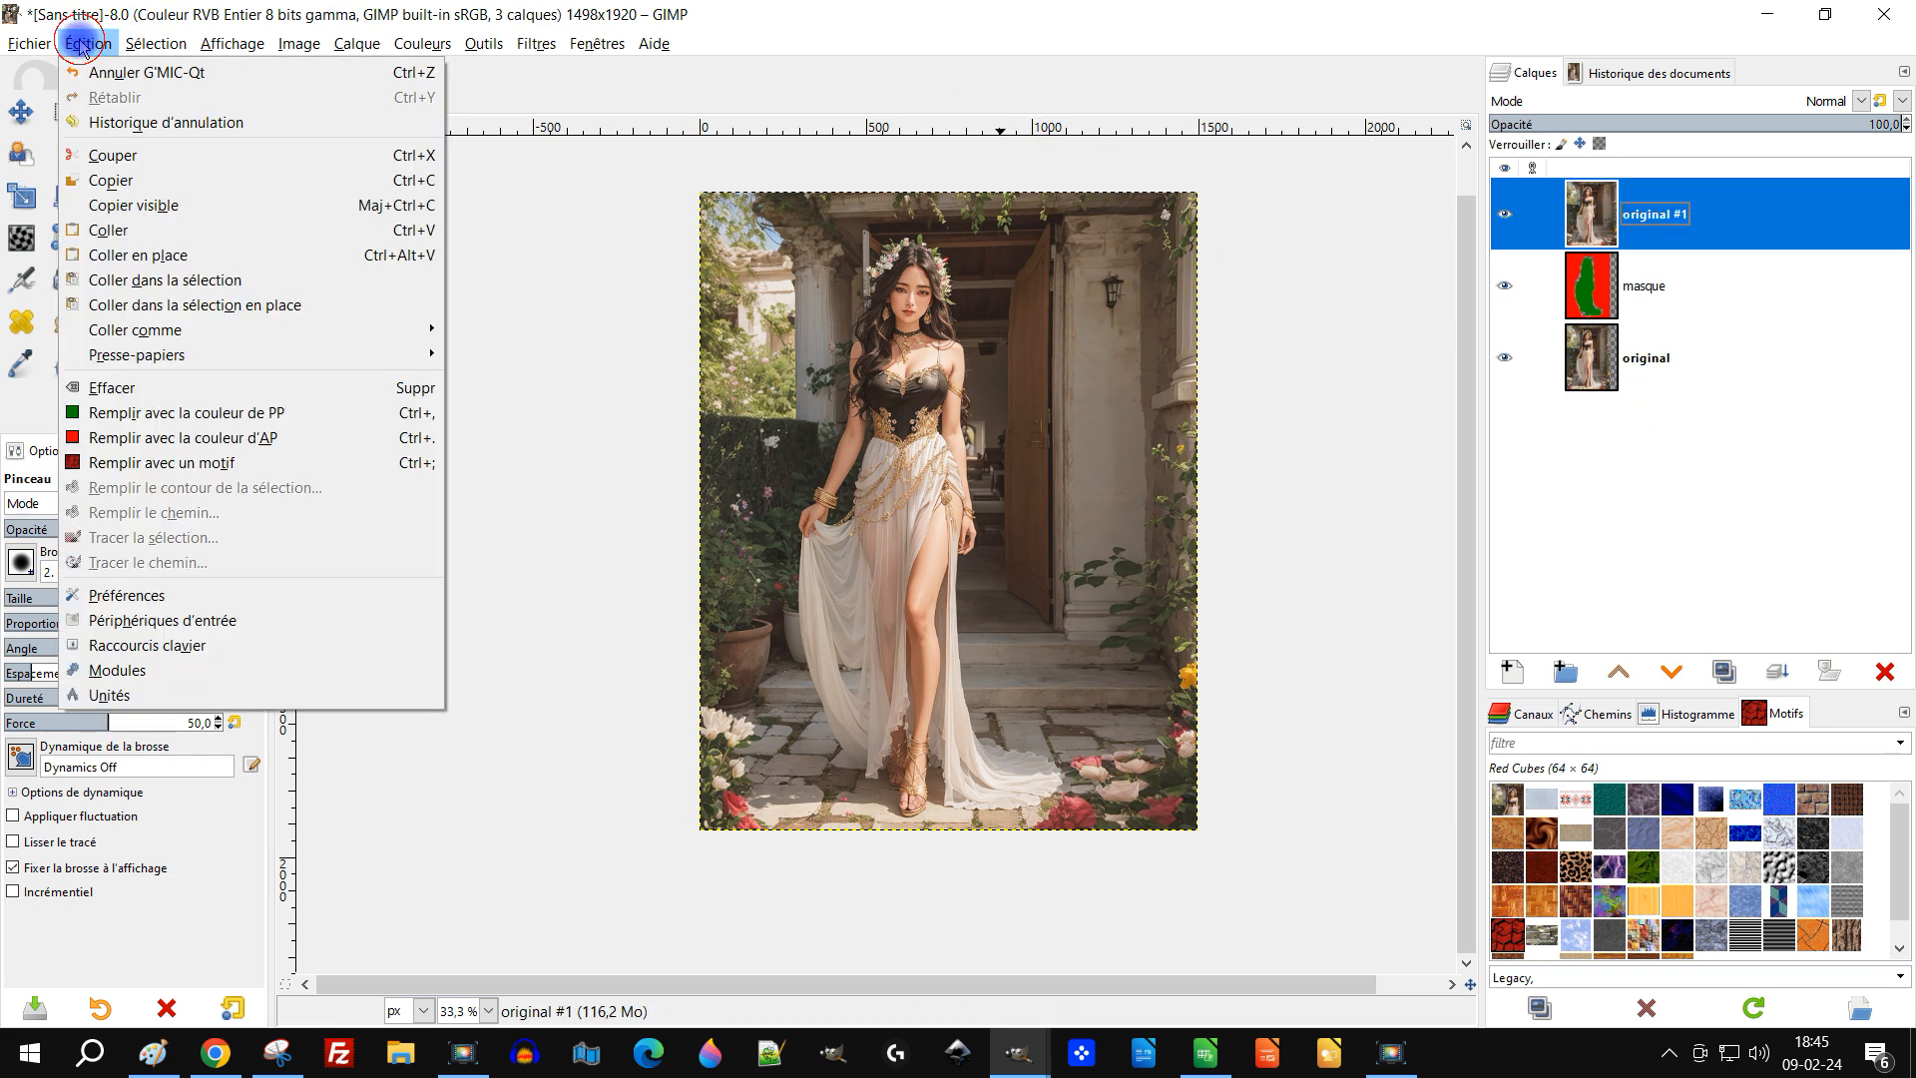
pyautogui.click(118, 181)
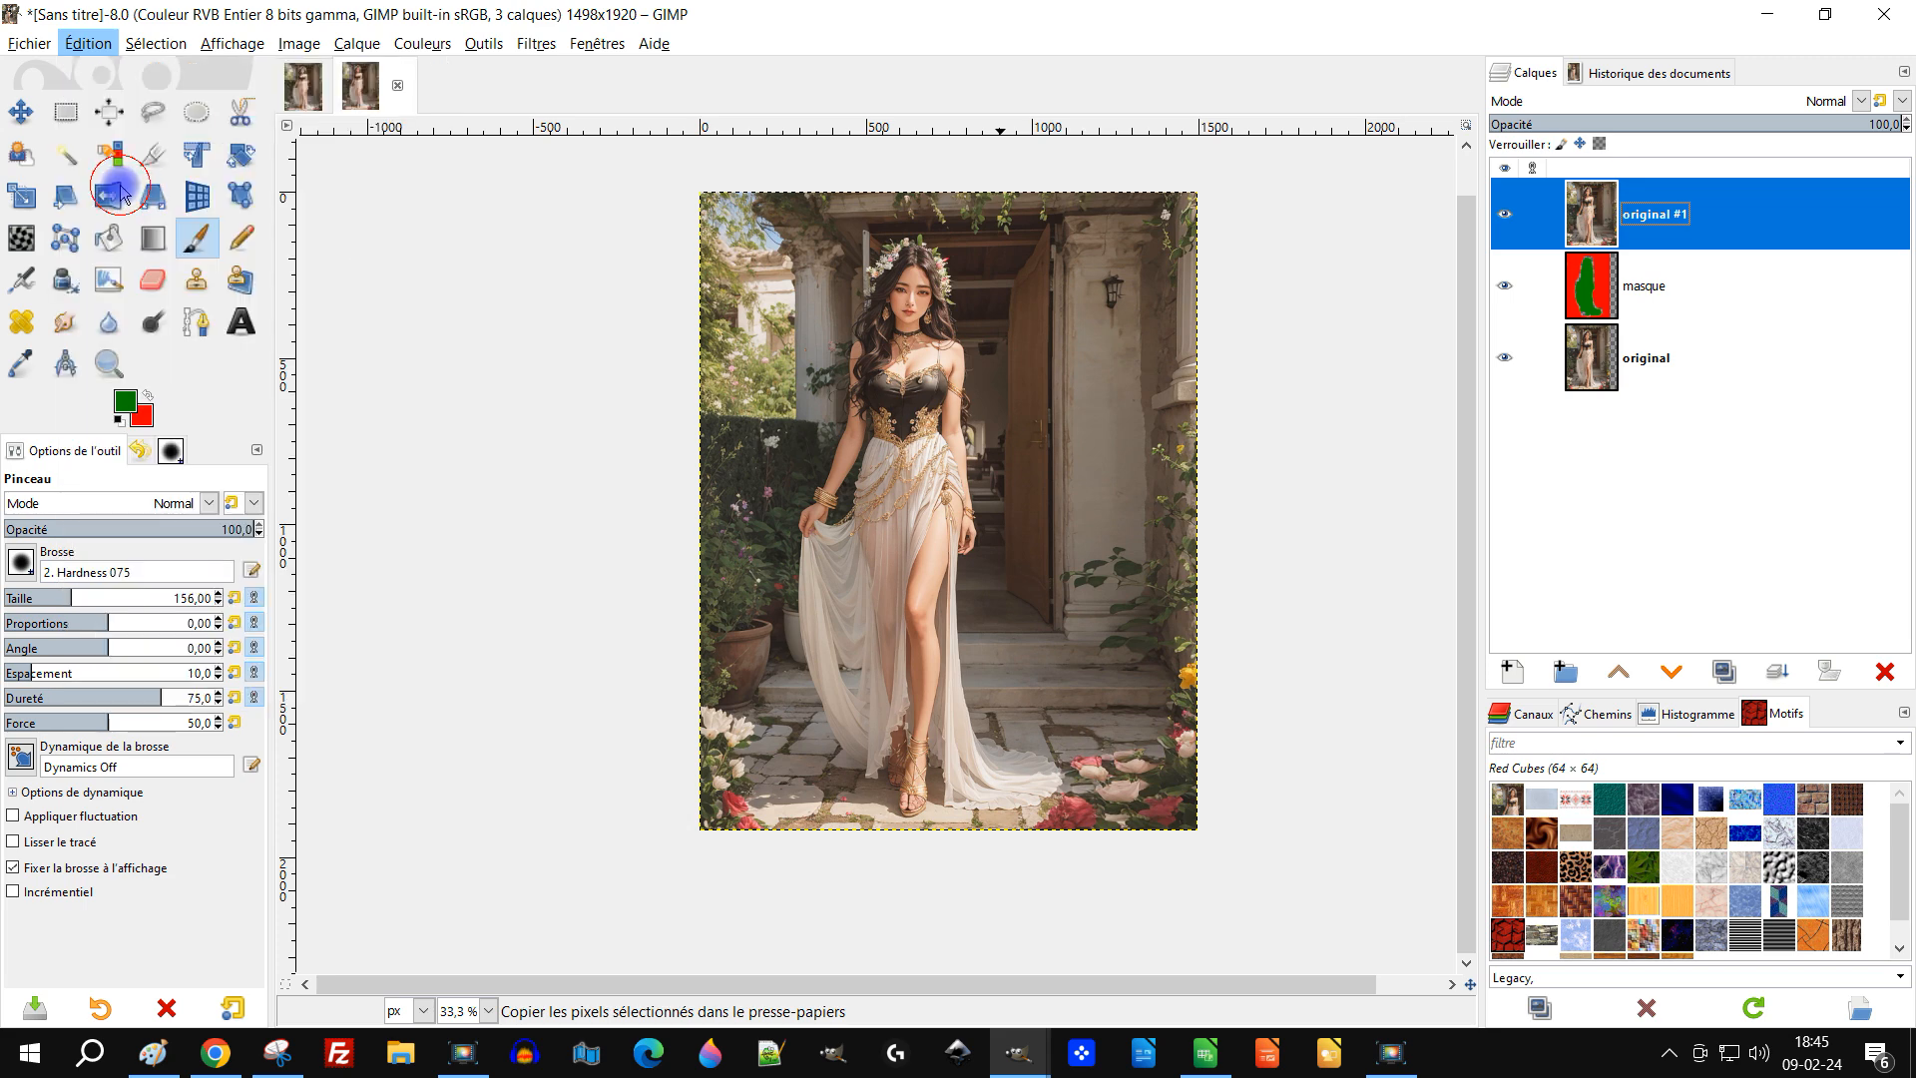
pyautogui.click(302, 85)
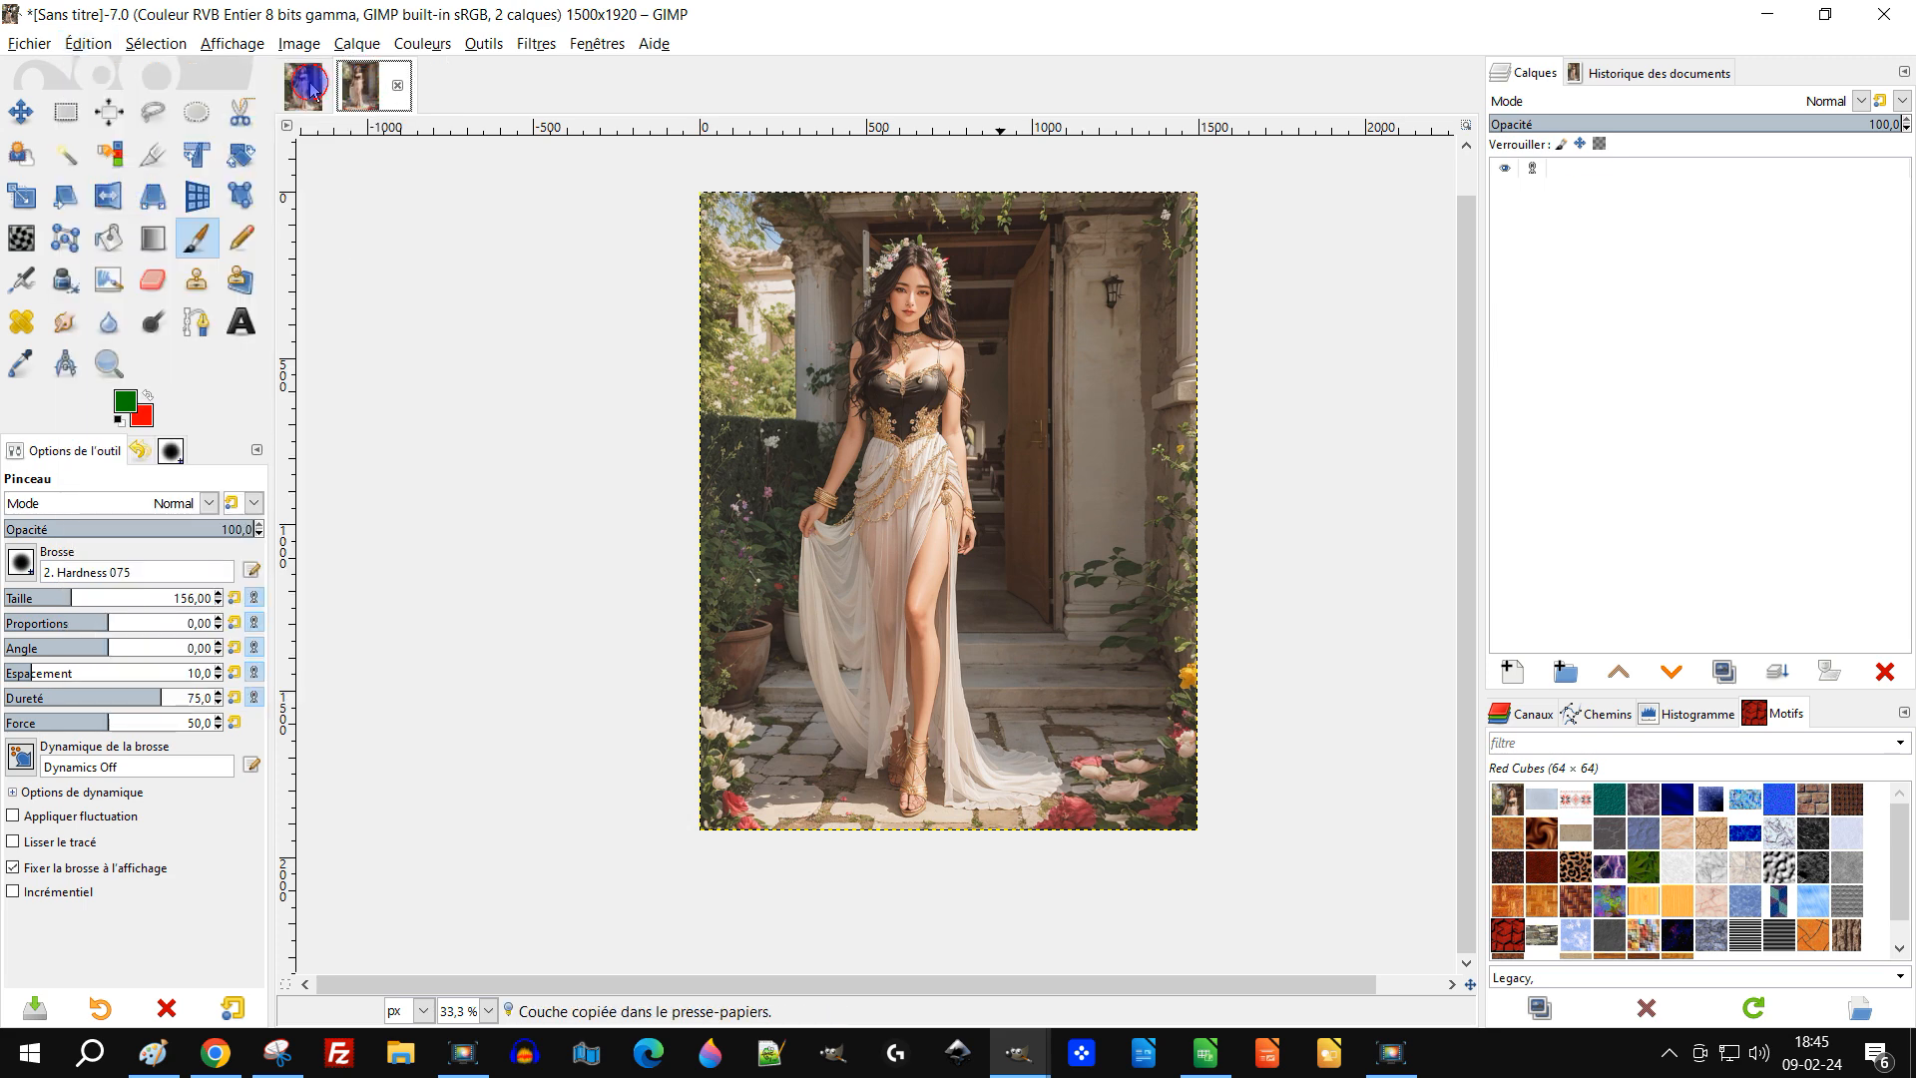
pyautogui.click(72, 45)
pyautogui.moveTo(231, 334)
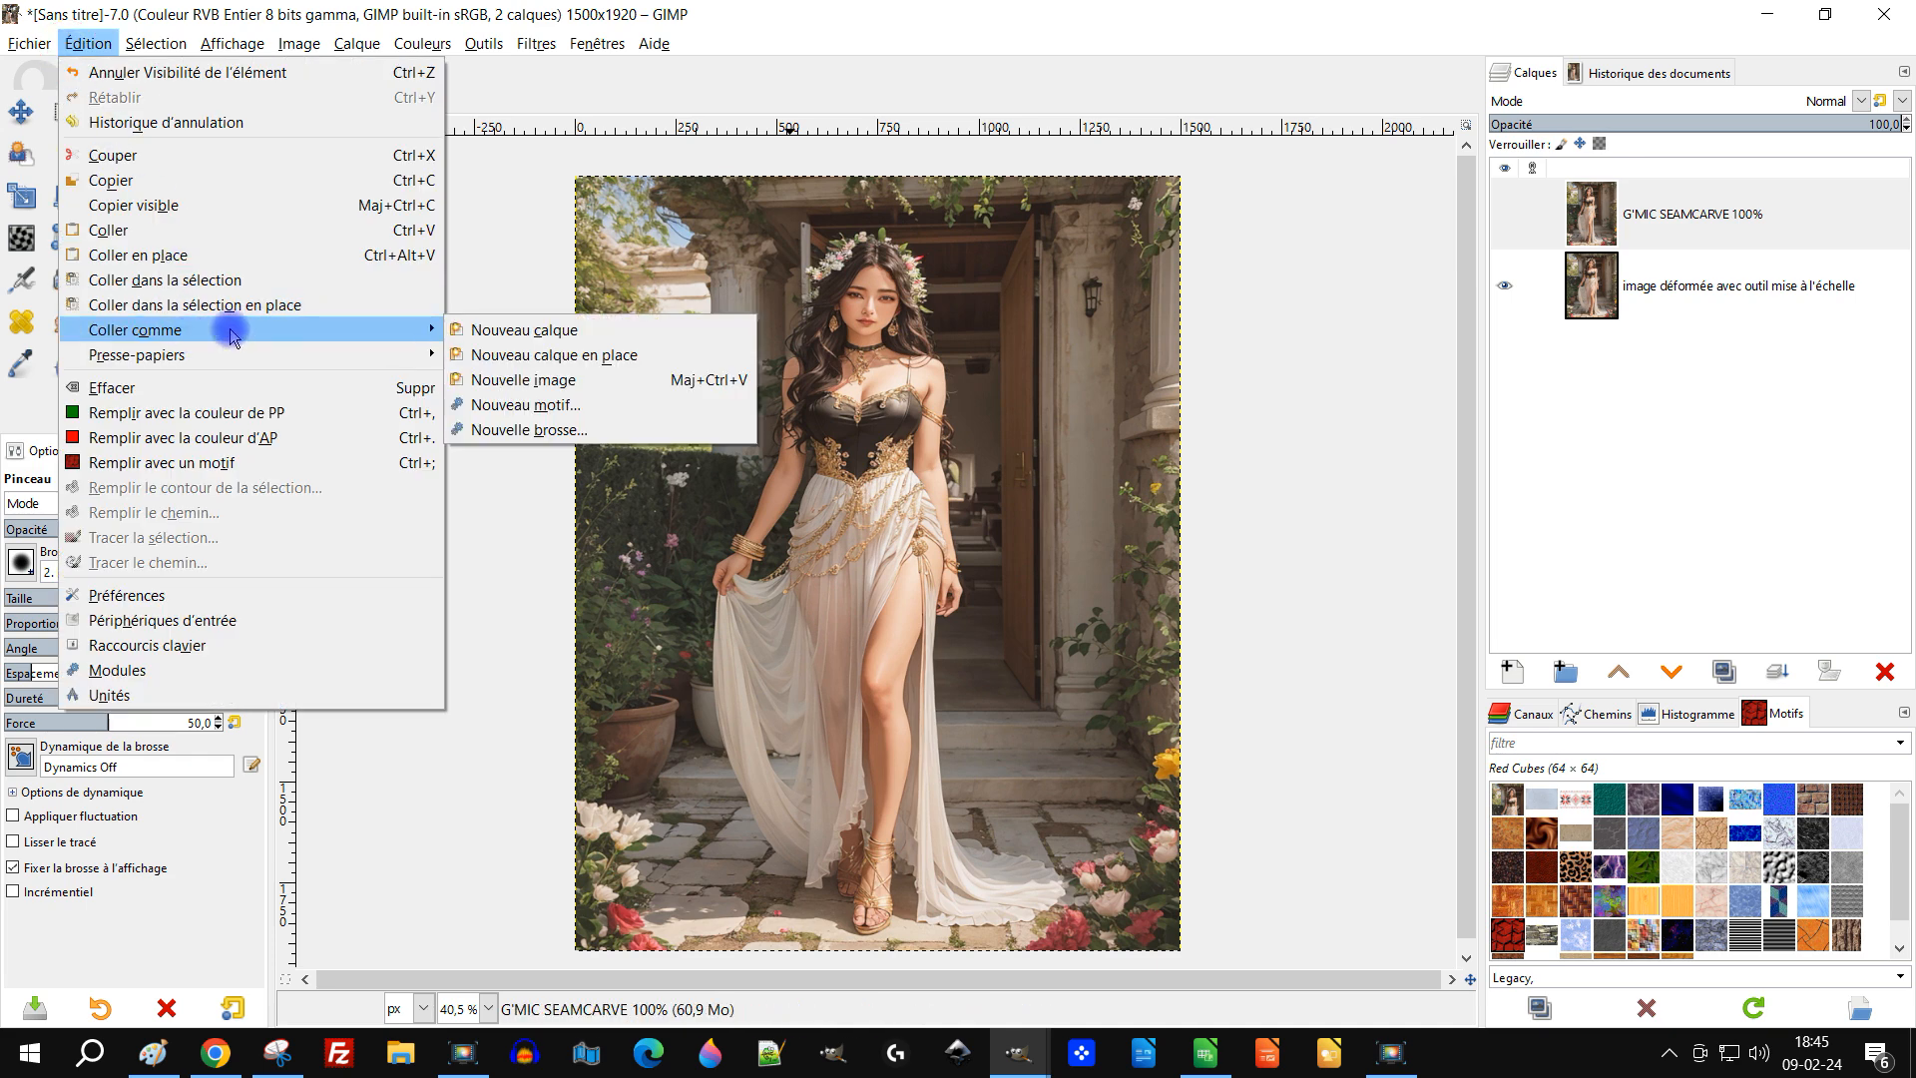
pyautogui.click(537, 339)
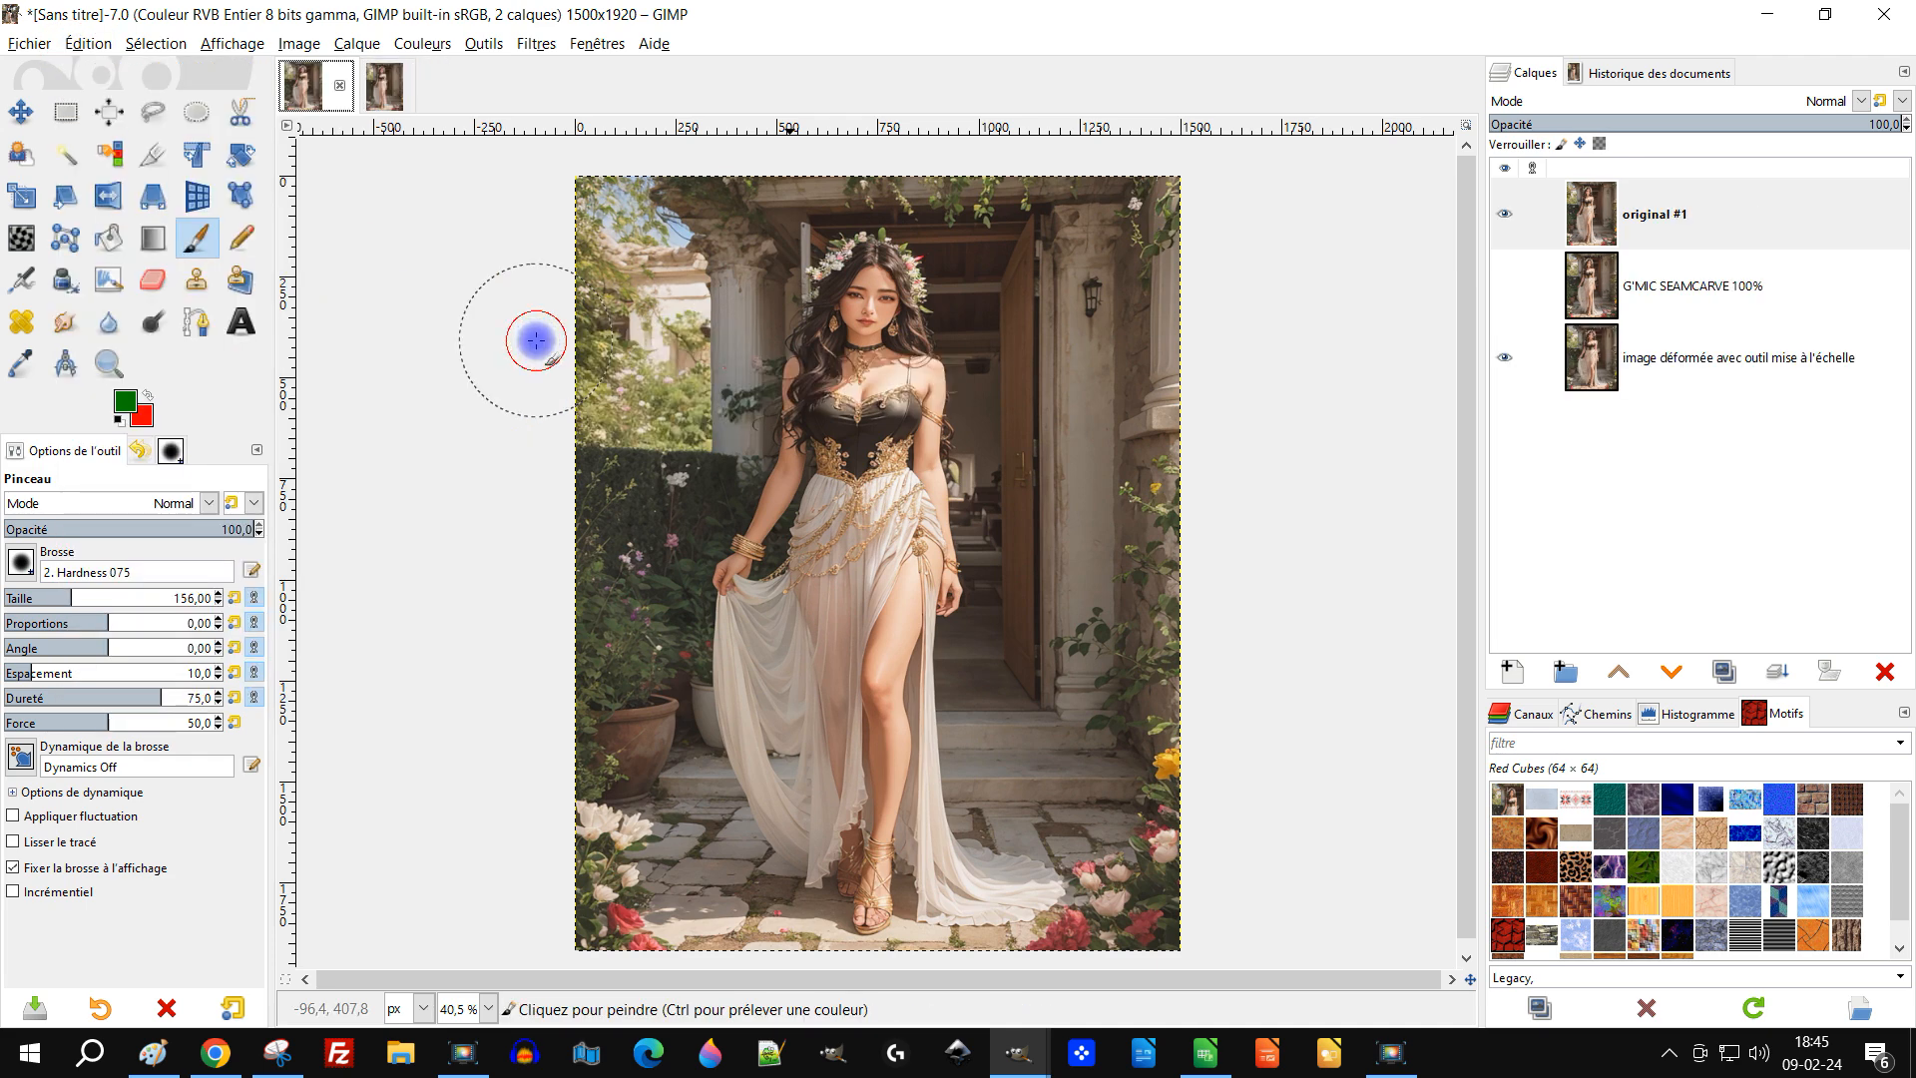
# Step: Rename the pasted original #1 layer as "G'MIC SEAMCARVE max 5.6%", reusing the name of the layer below it
pyautogui.click(1657, 286)
pyautogui.doubleClick(1659, 288)
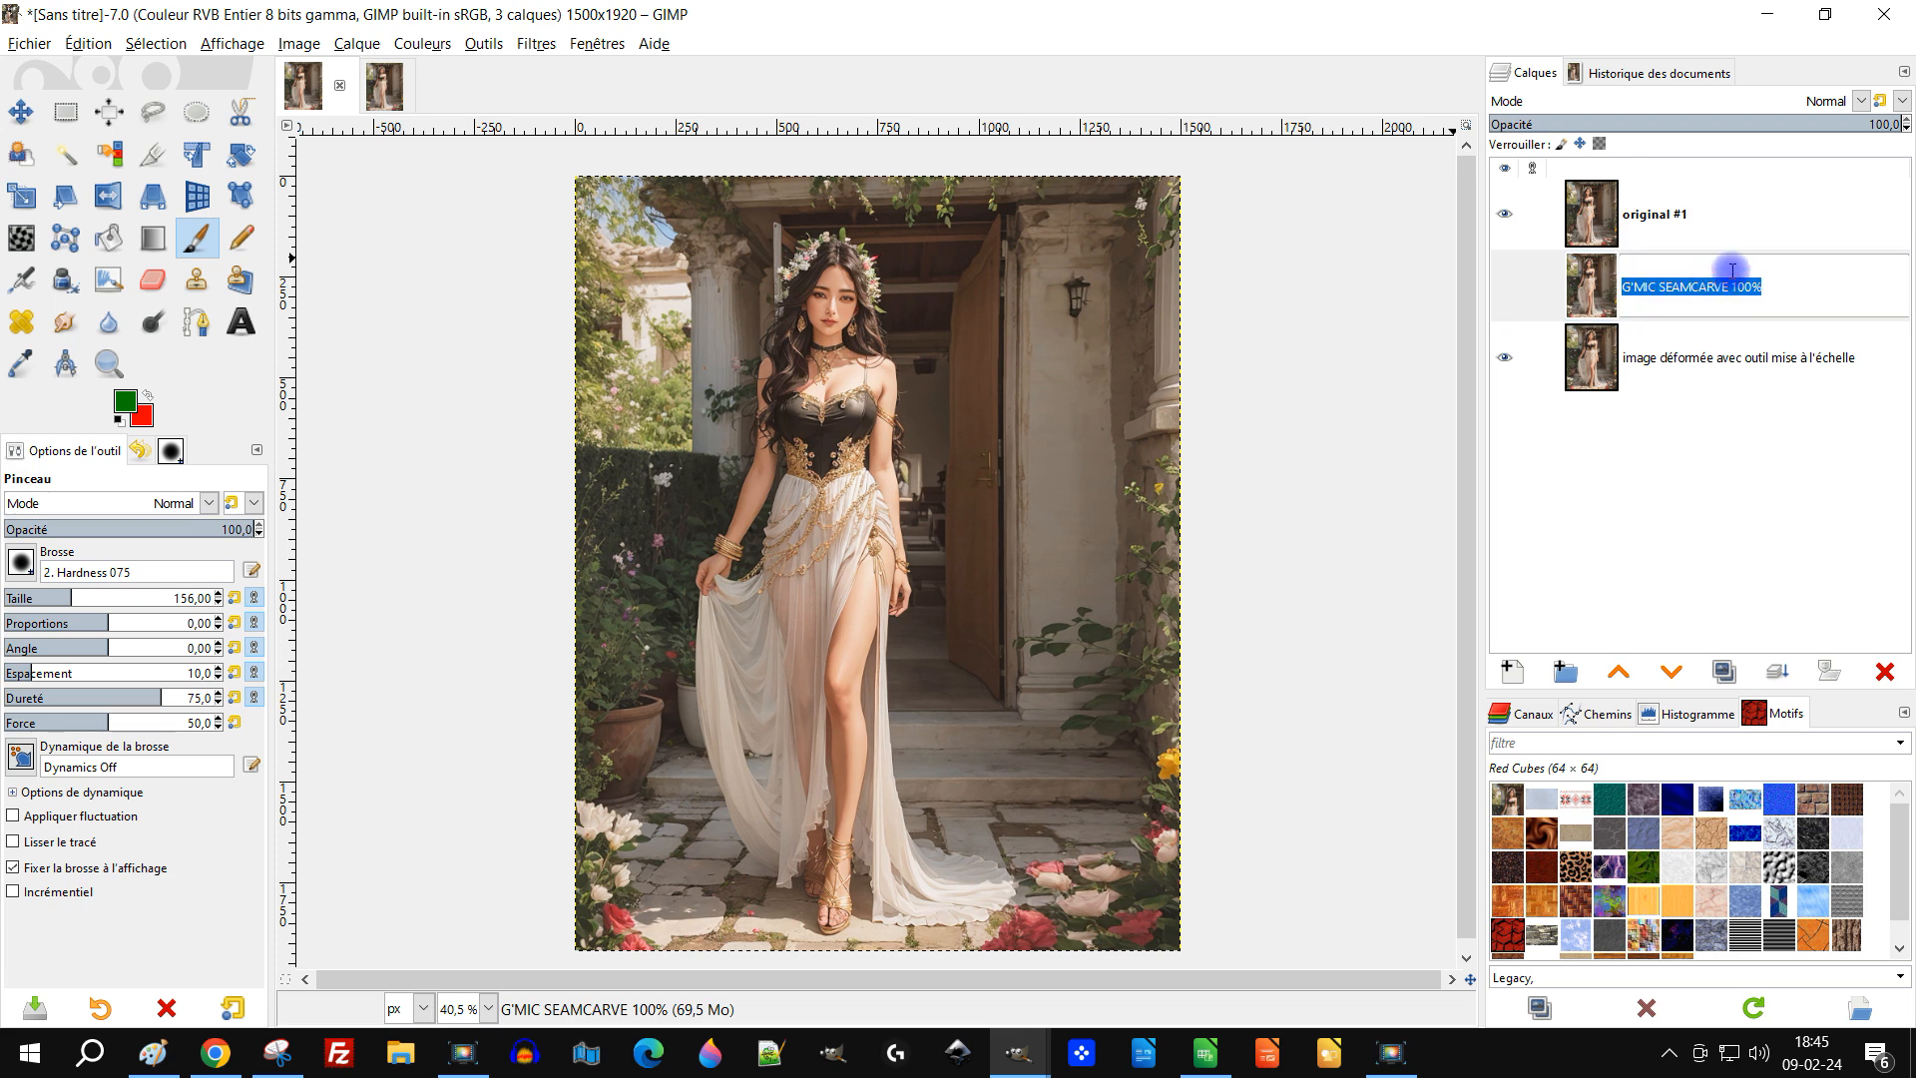
pyautogui.hotkey('ctrl', 'c')
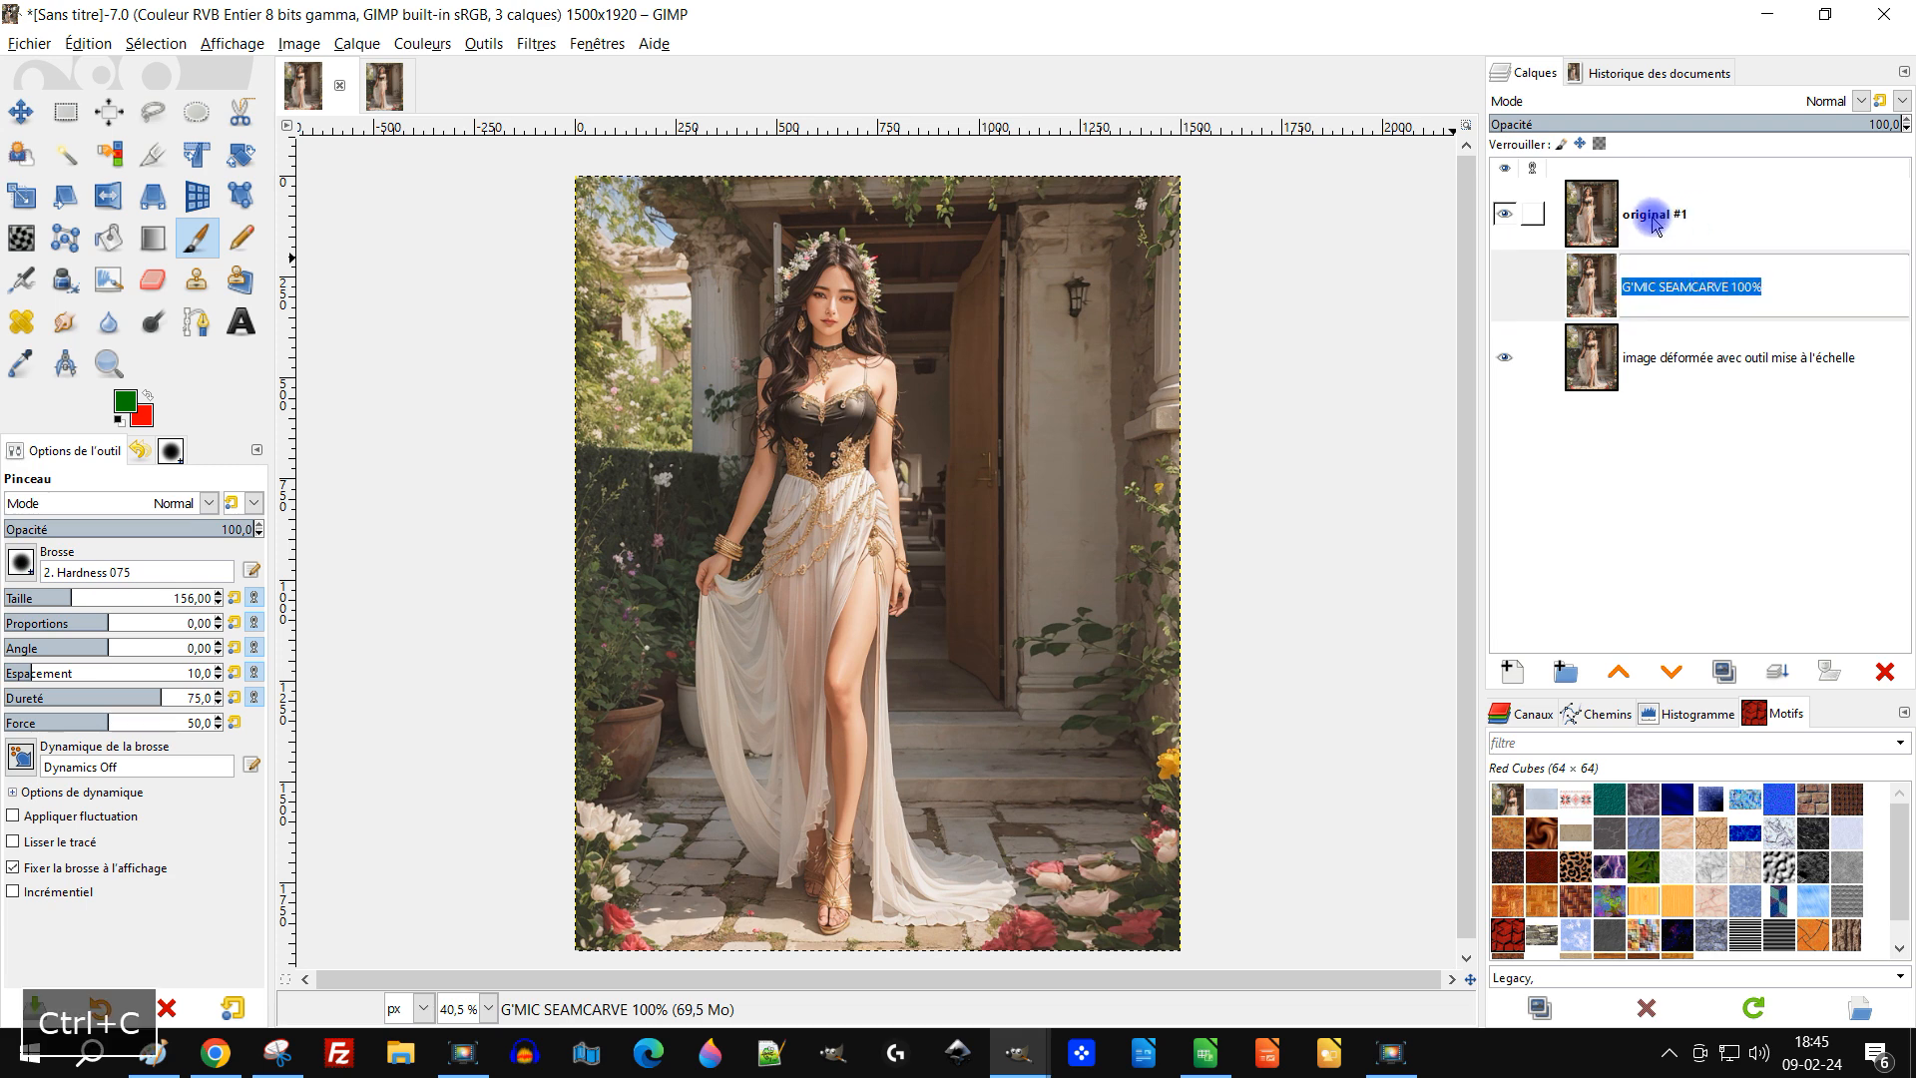
pyautogui.doubleClick(1653, 212)
pyautogui.click(1651, 215)
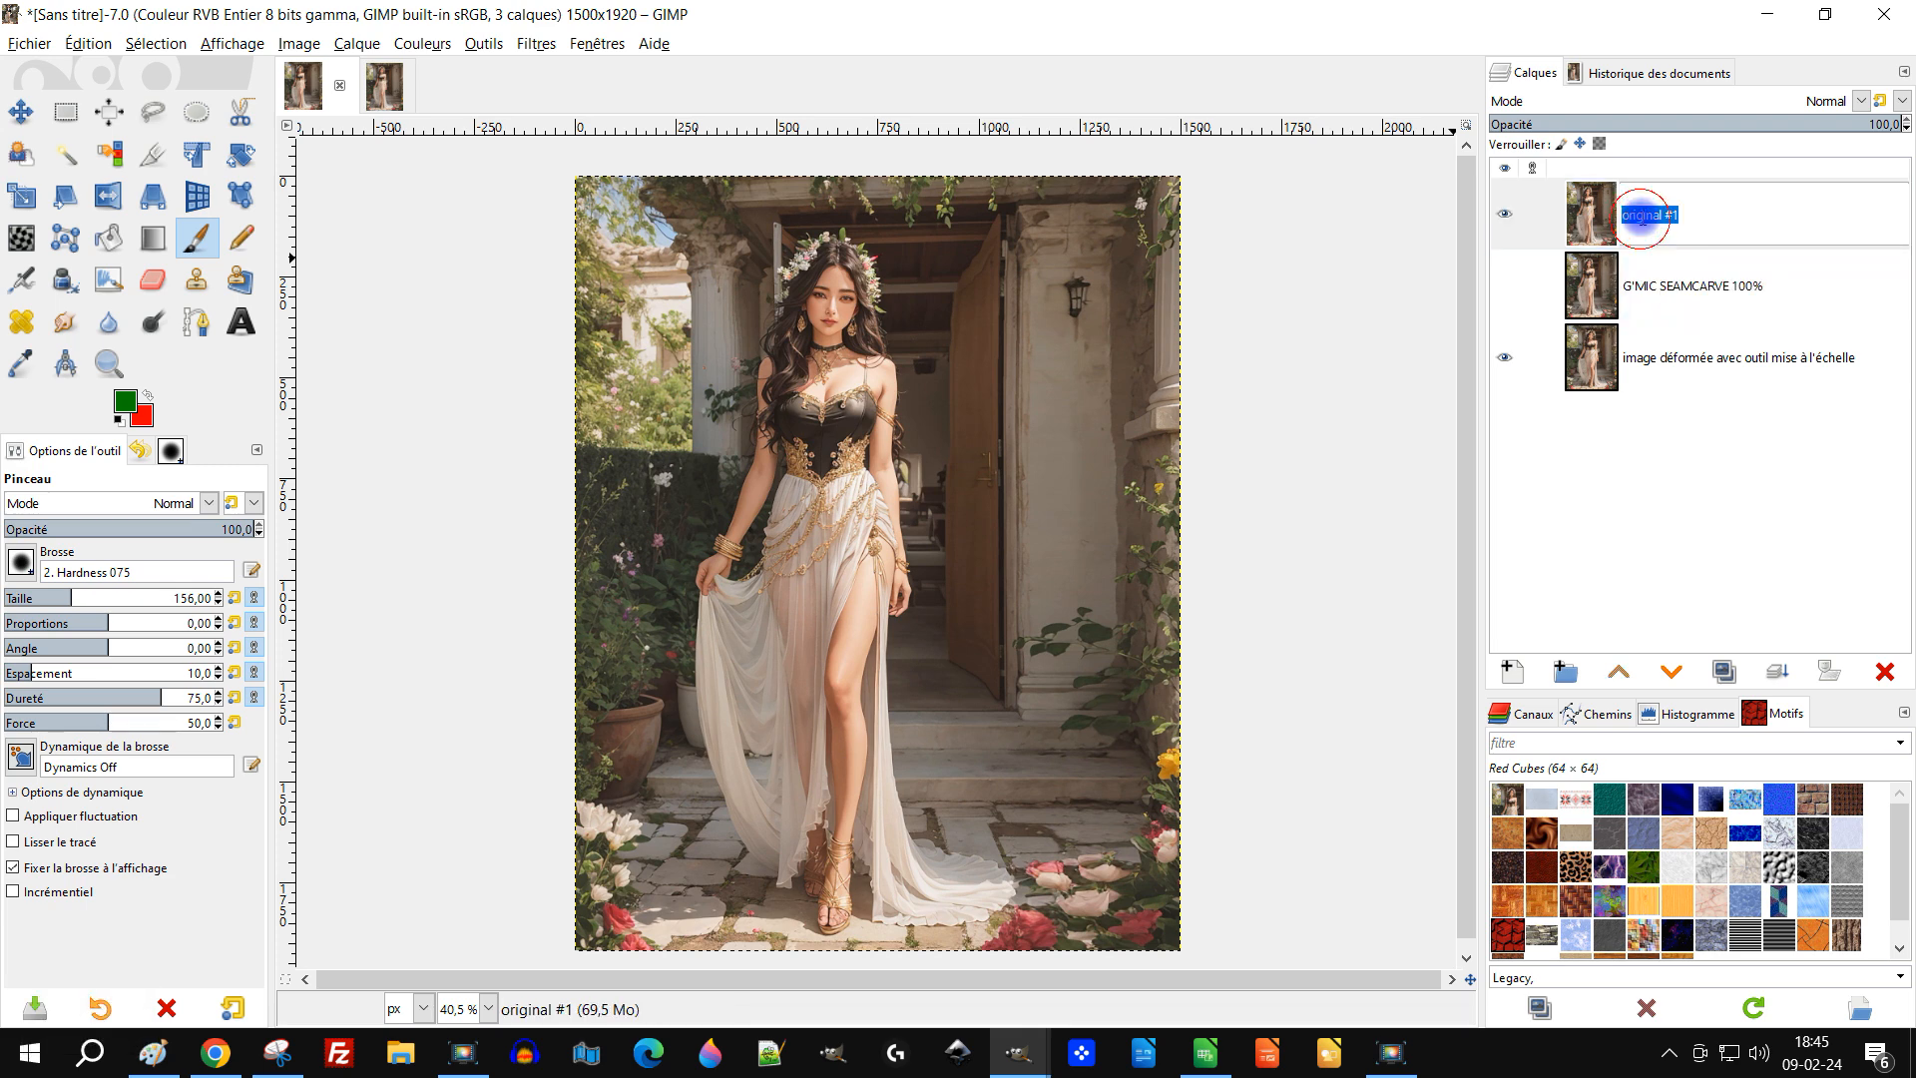
pyautogui.hotkey('ctrl', 'v')
pyautogui.hotkey('ctrl', 'Left')
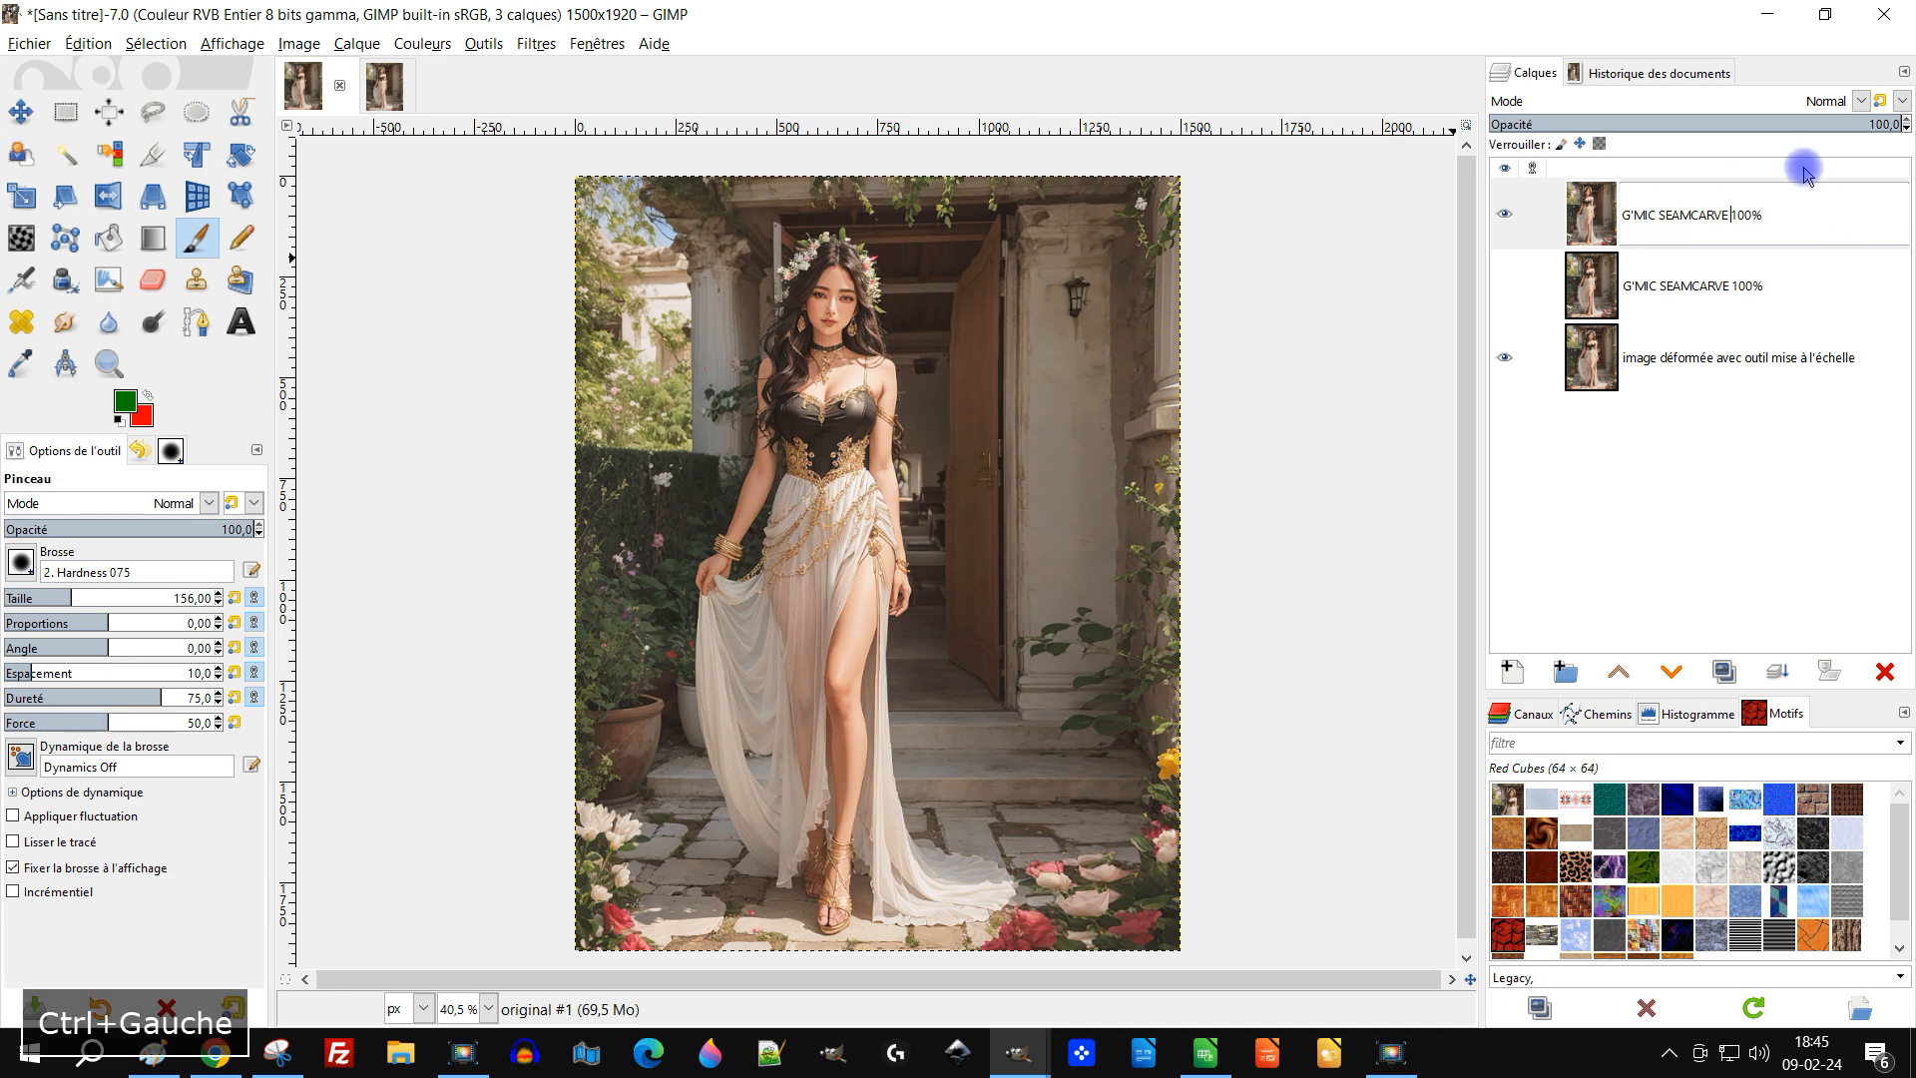
pyautogui.press('Right')
pyautogui.press('Right')
pyautogui.press('Right')
pyautogui.press('Right')
pyautogui.press('Right')
pyautogui.press('Right')
pyautogui.press('Right')
pyautogui.press('Right')
pyautogui.press('Right')
pyautogui.press('Right')
pyautogui.write('max')
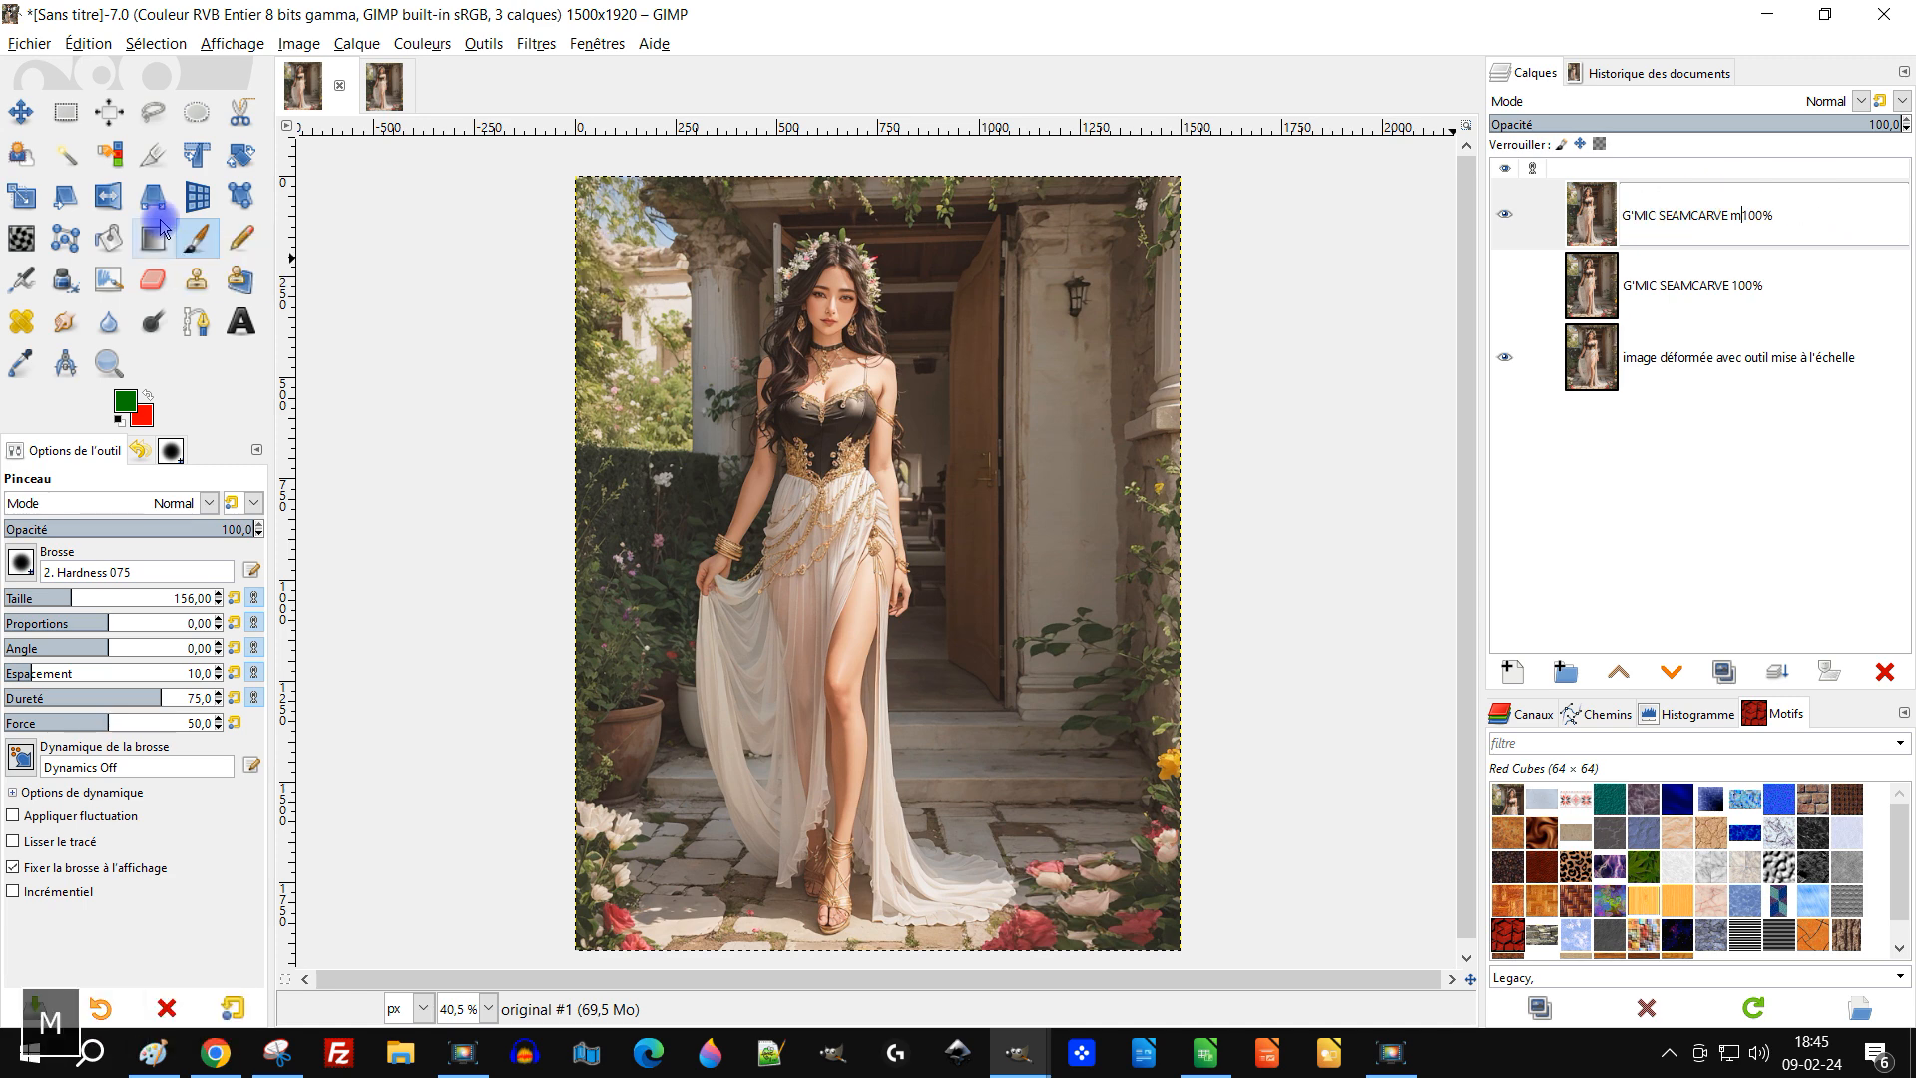
pyautogui.press('Delete')
pyautogui.press('Delete')
pyautogui.press('Delete')
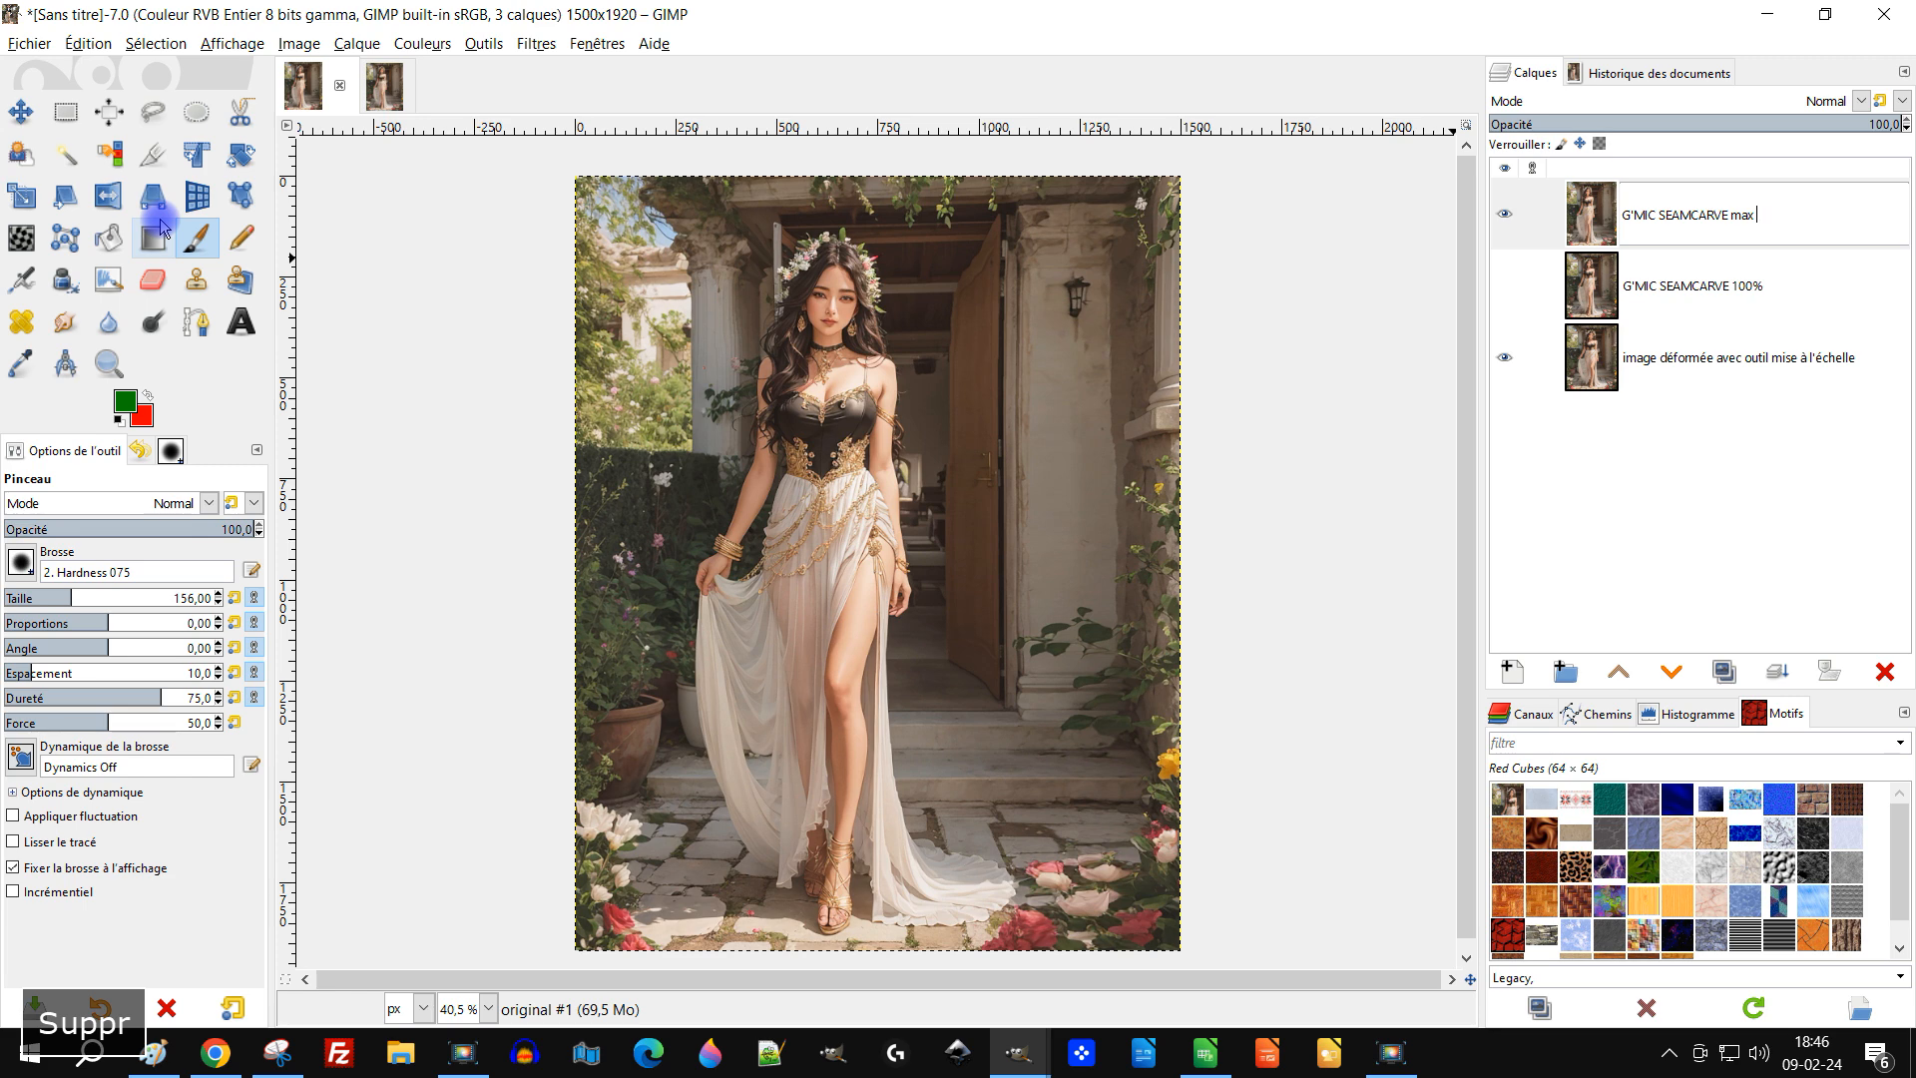
pyautogui.write('5.6')
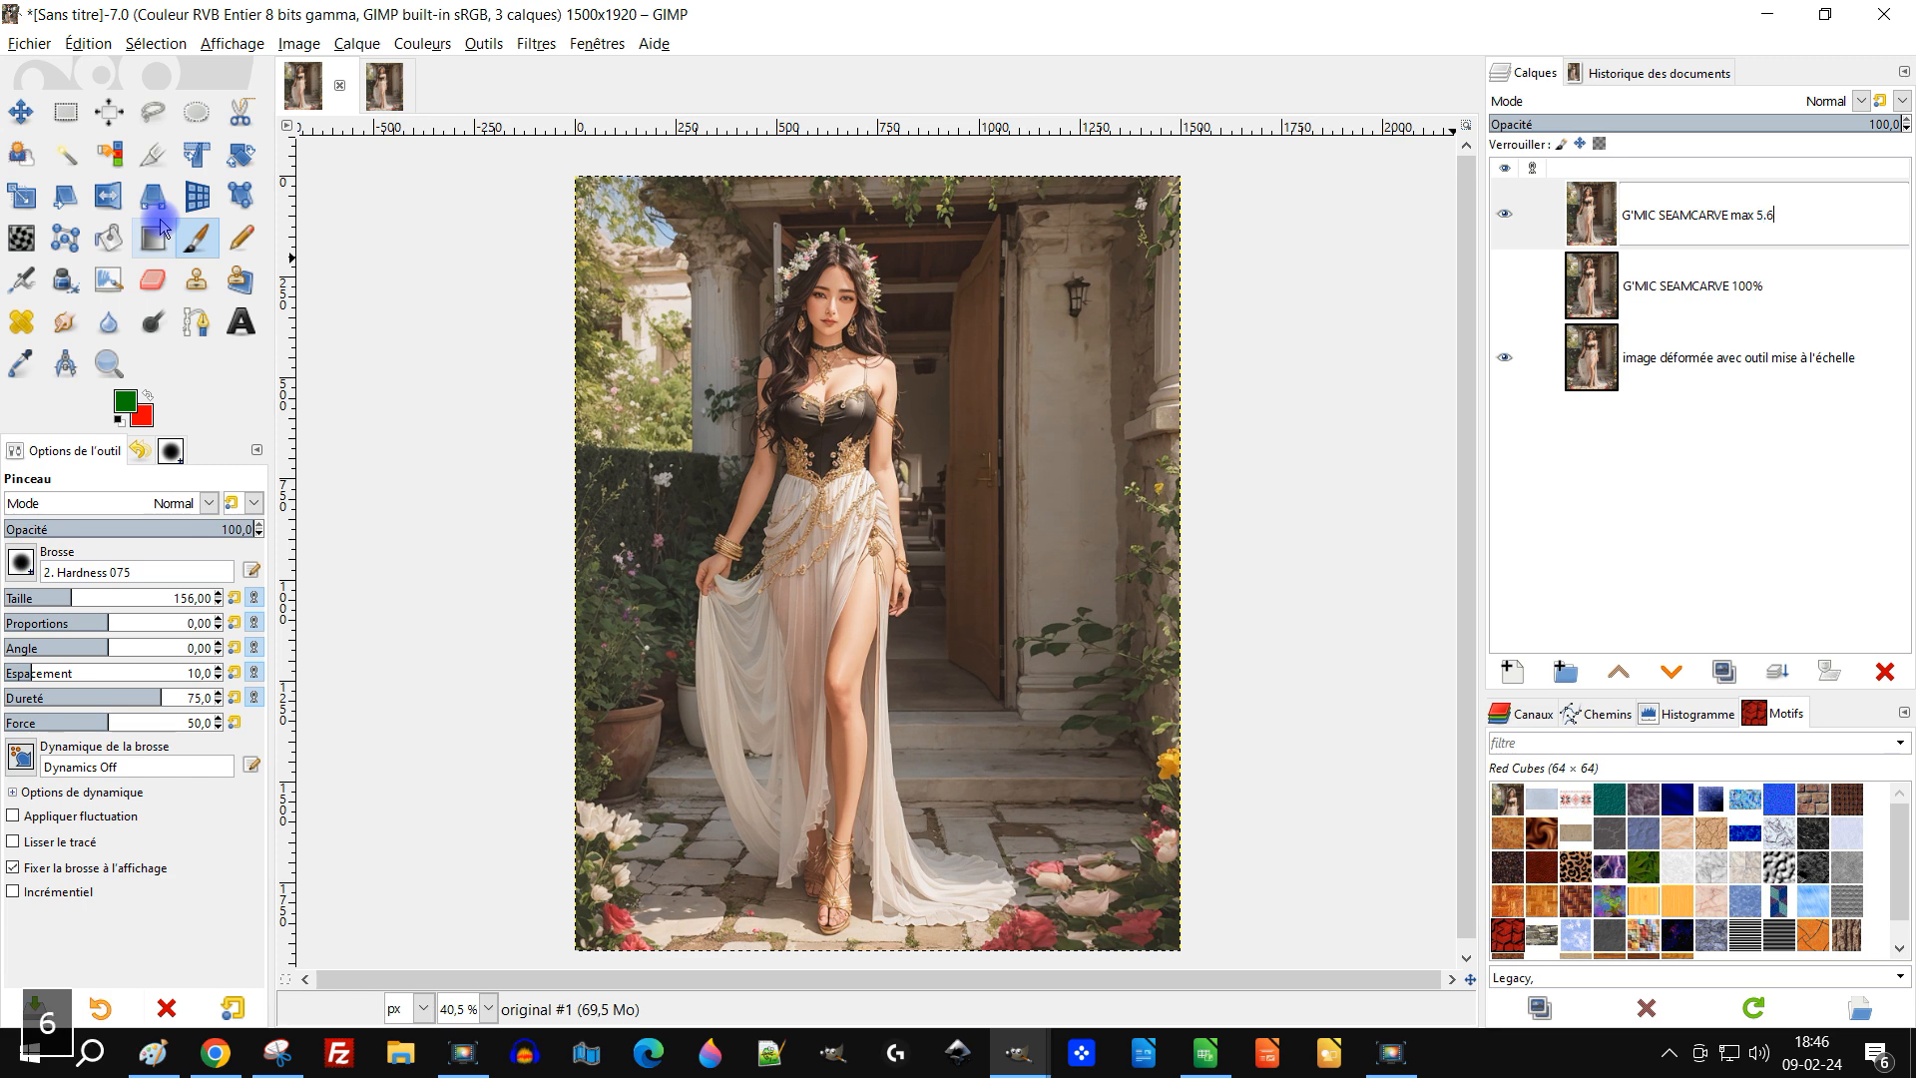
pyautogui.write('%')
pyautogui.press('Return')
# Step: Rename the G'MIC SEAMCARVE 100% layer as "G'MIC SEAMCARVE max seam 100%"
pyautogui.doubleClick(1749, 286)
pyautogui.click(1735, 286)
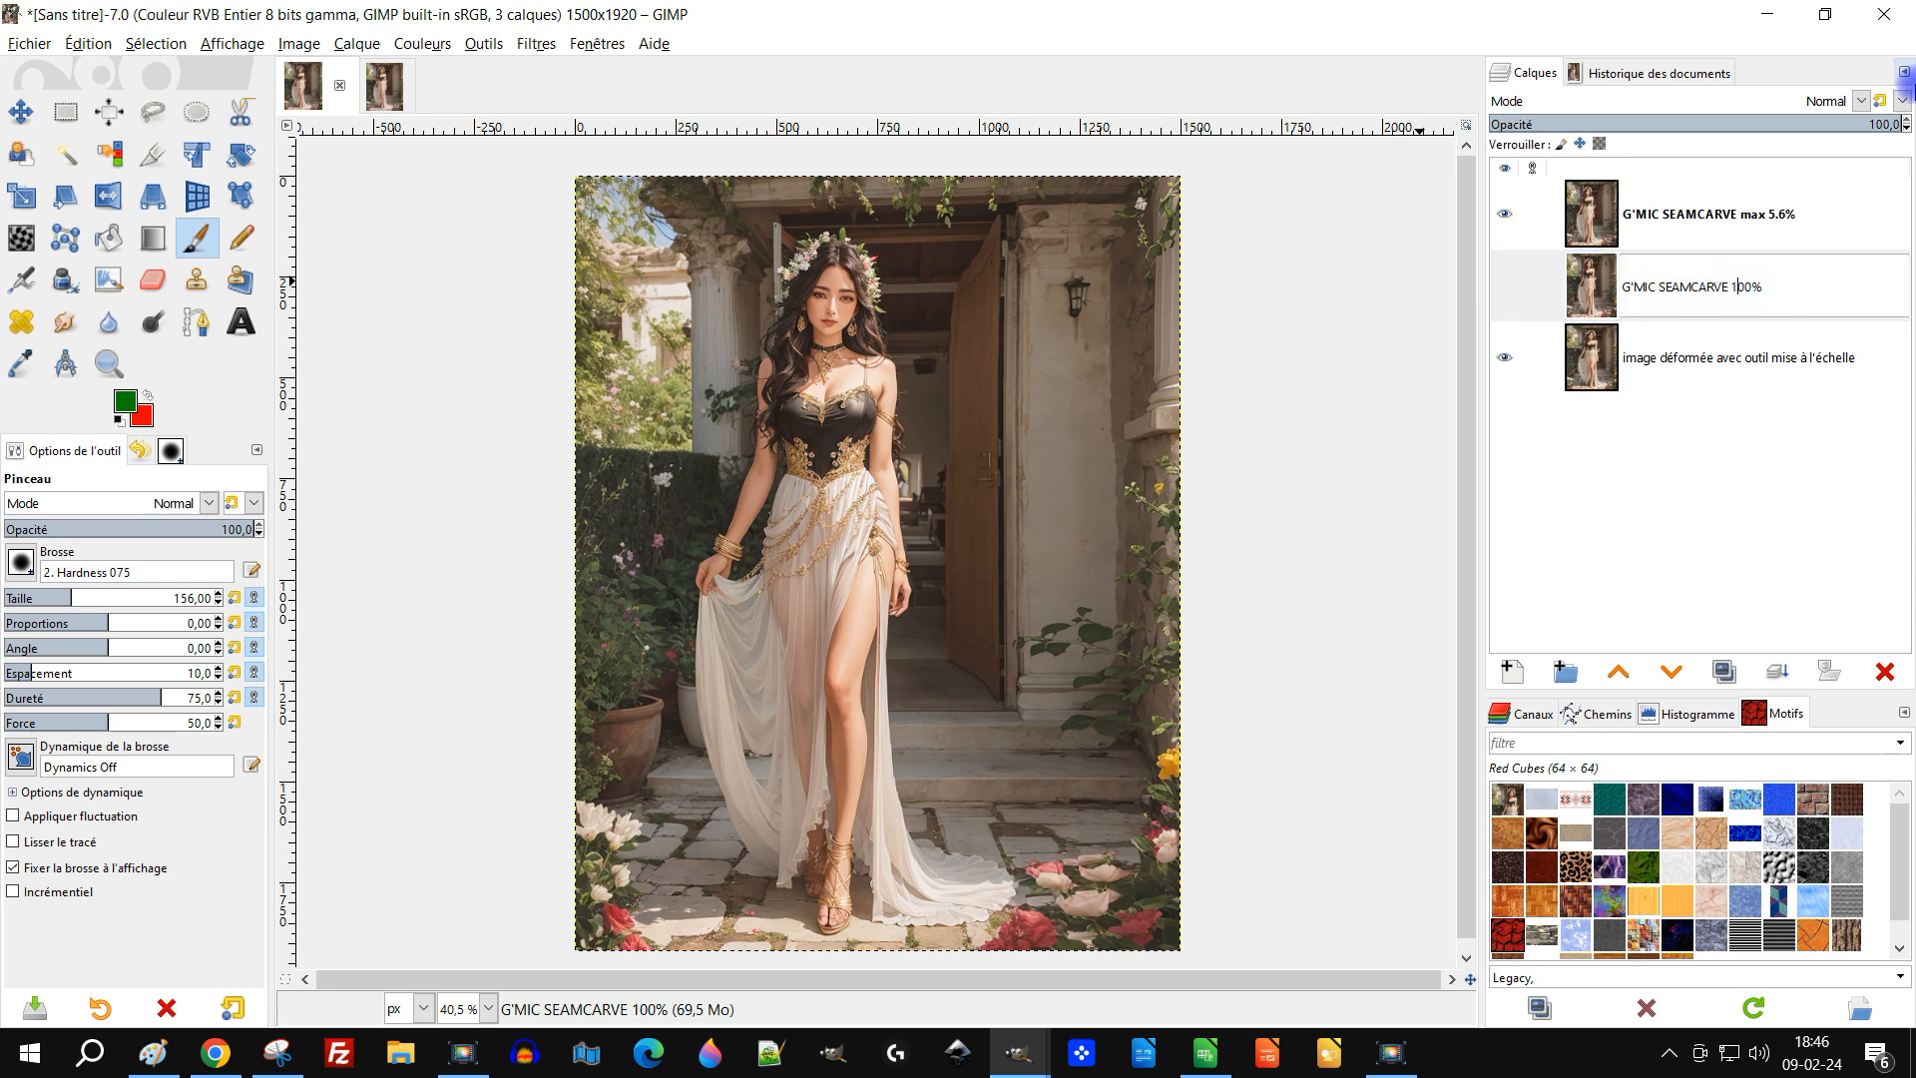
pyautogui.press('Left')
pyautogui.write('max ')
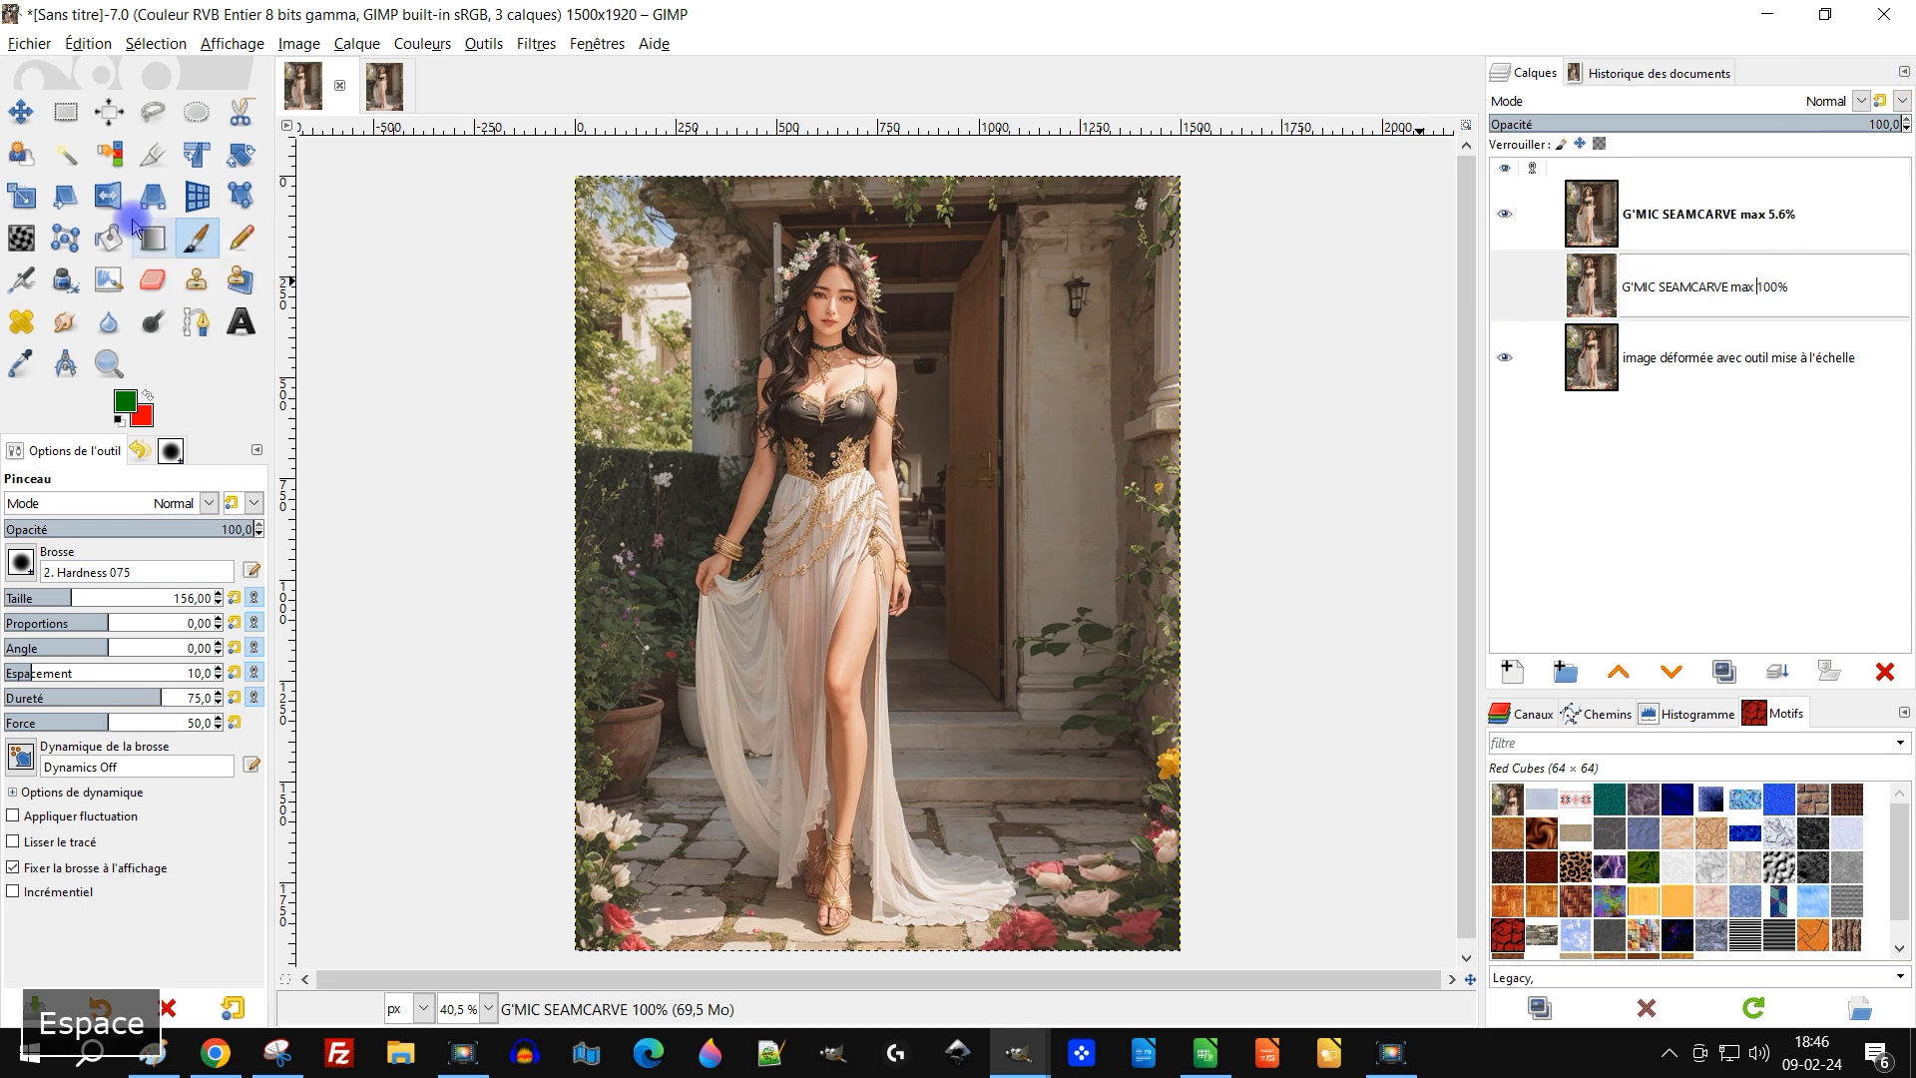
pyautogui.write('seam')
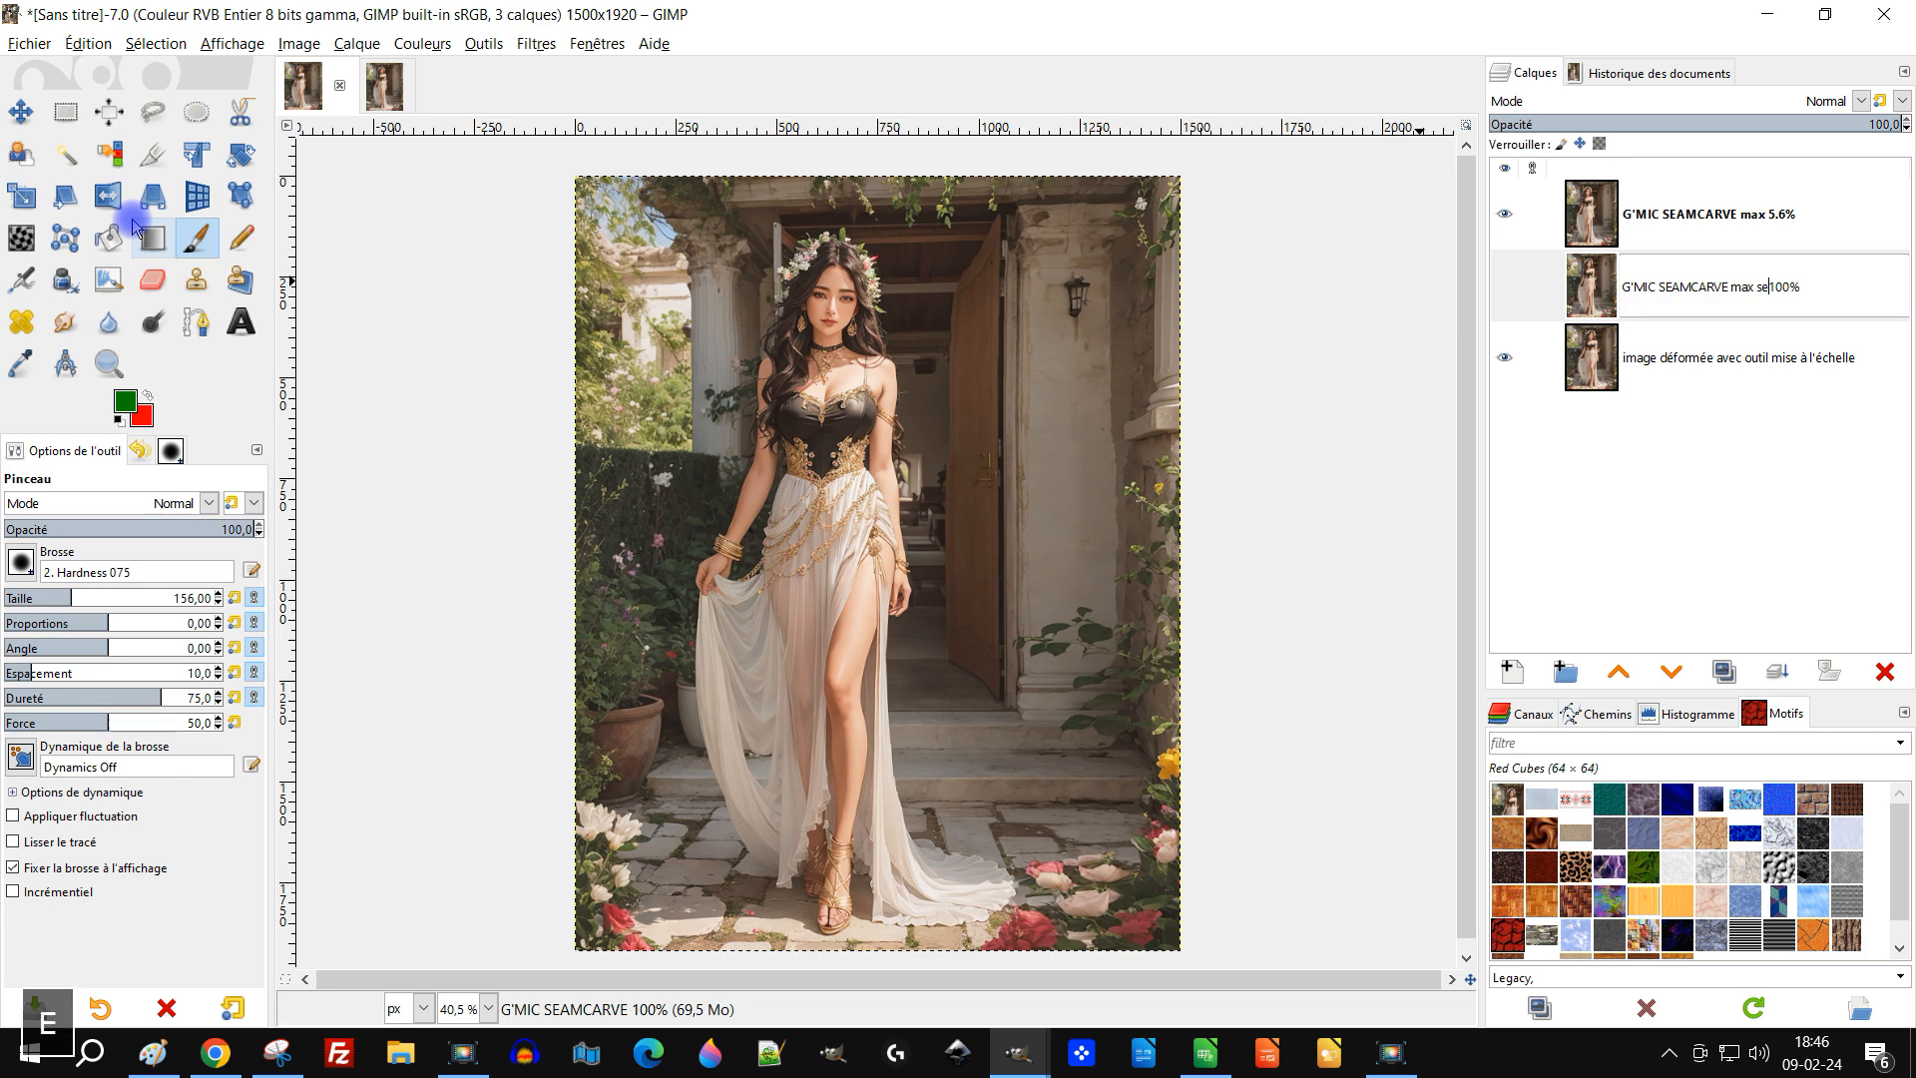
pyautogui.press('Return')
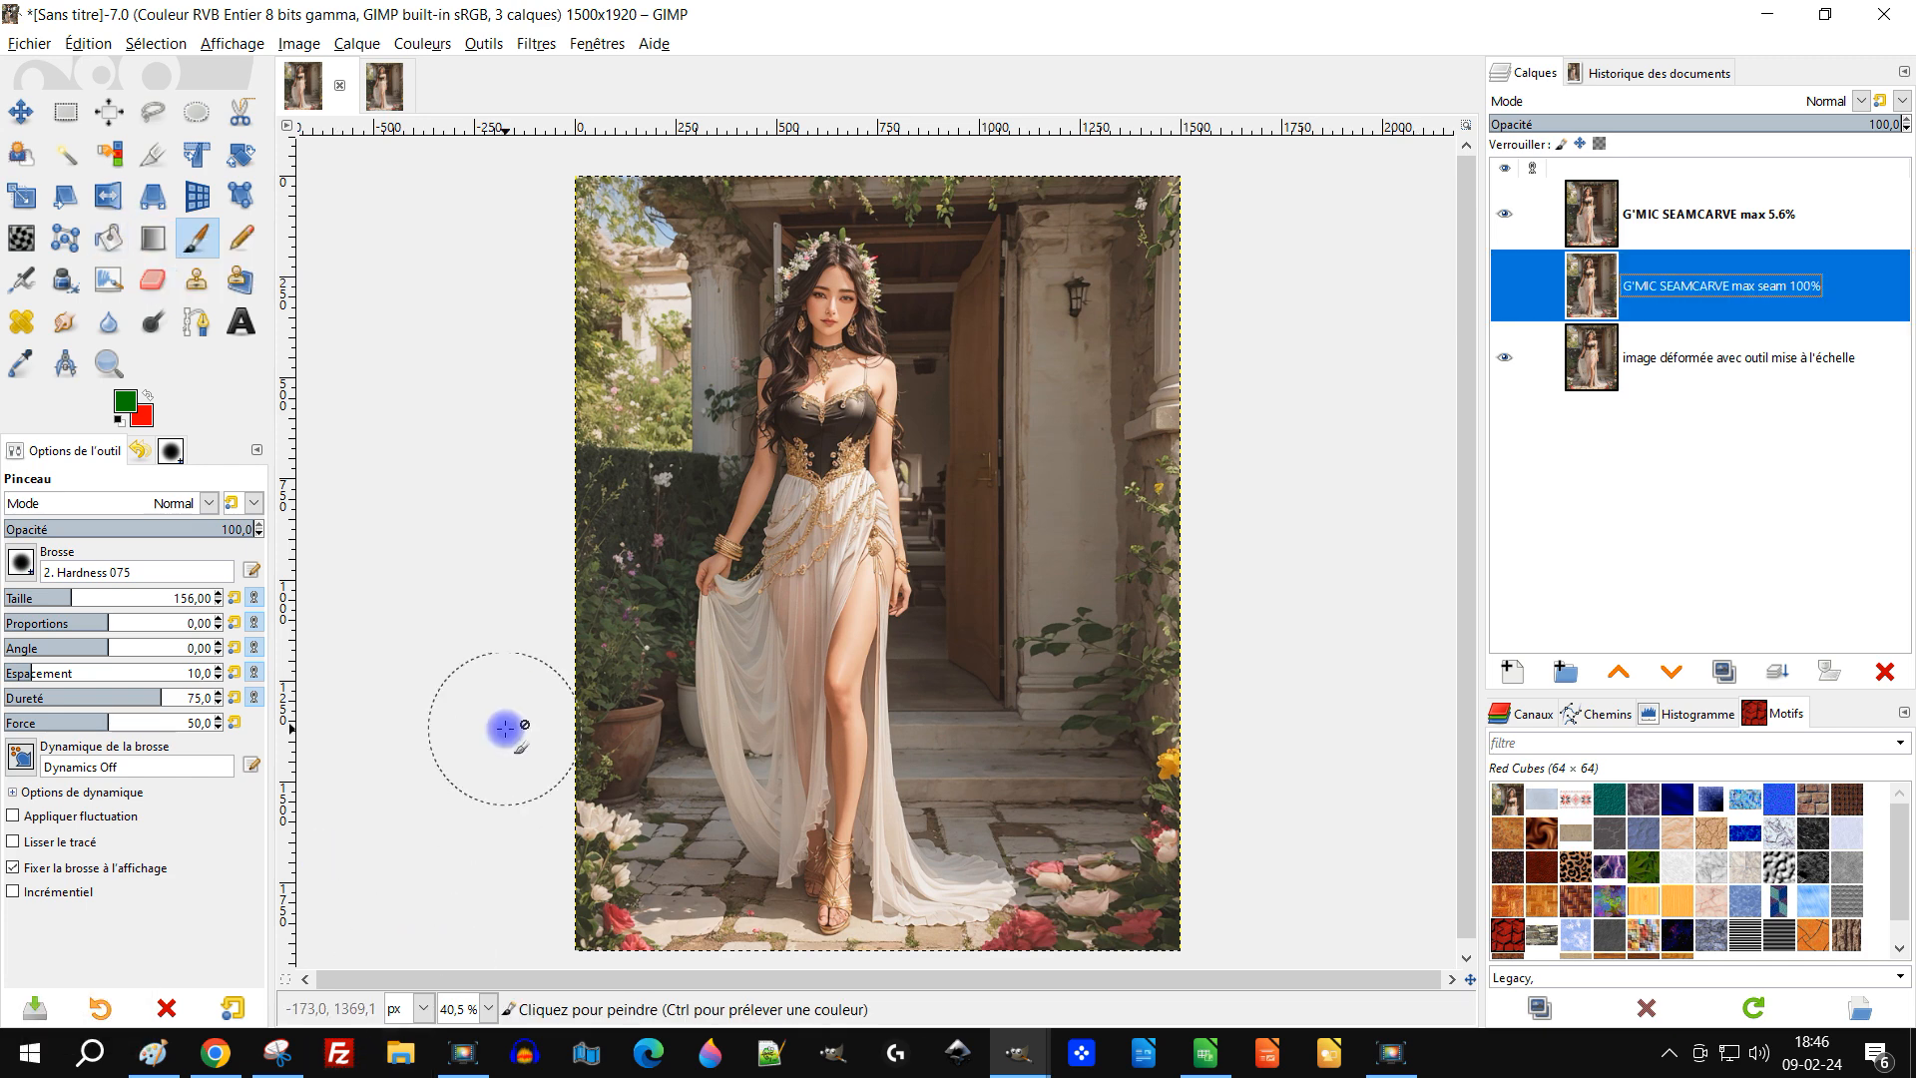
# Step: Compare the scaled image with both seam-carved versions by hiding the max 5.6% layer and showing the 100% and 5.6% layers in turn
pyautogui.scroll(3, 709, 250)
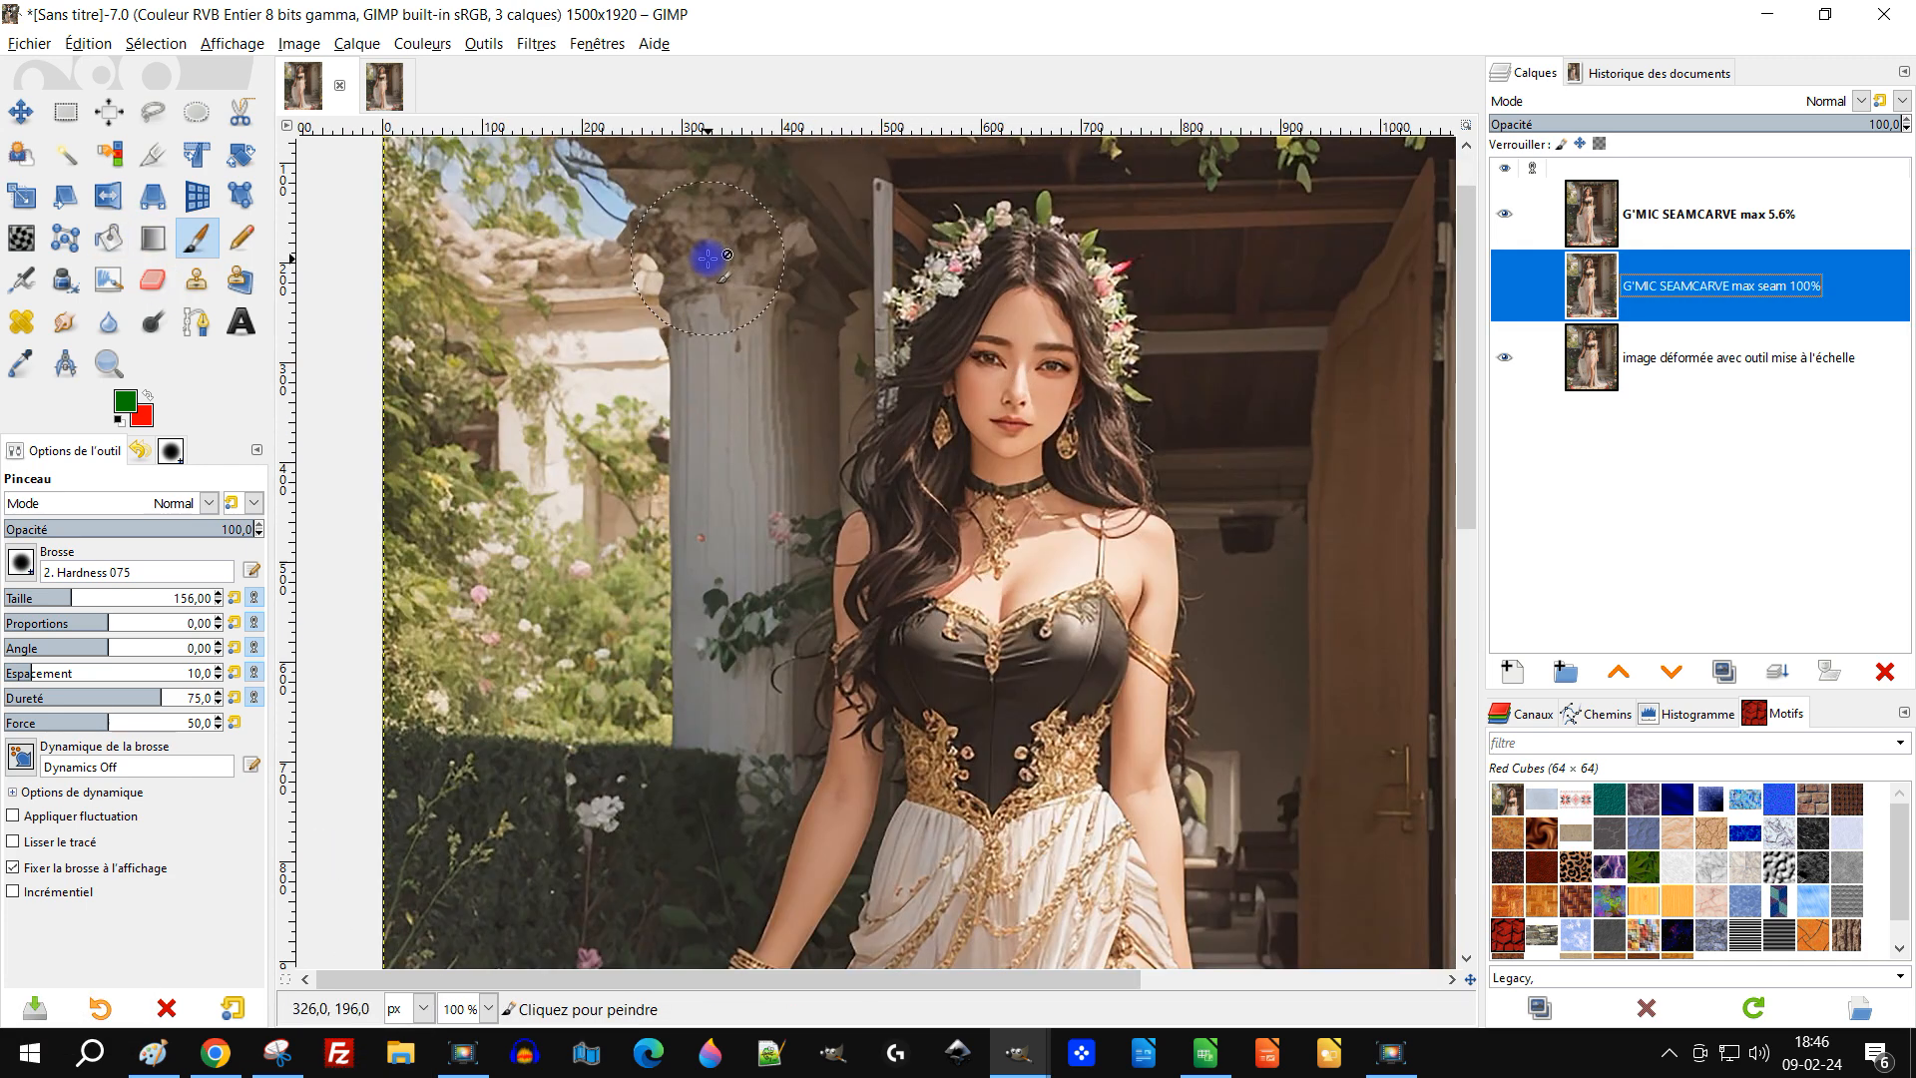
pyautogui.scroll(-1, 1215, 433)
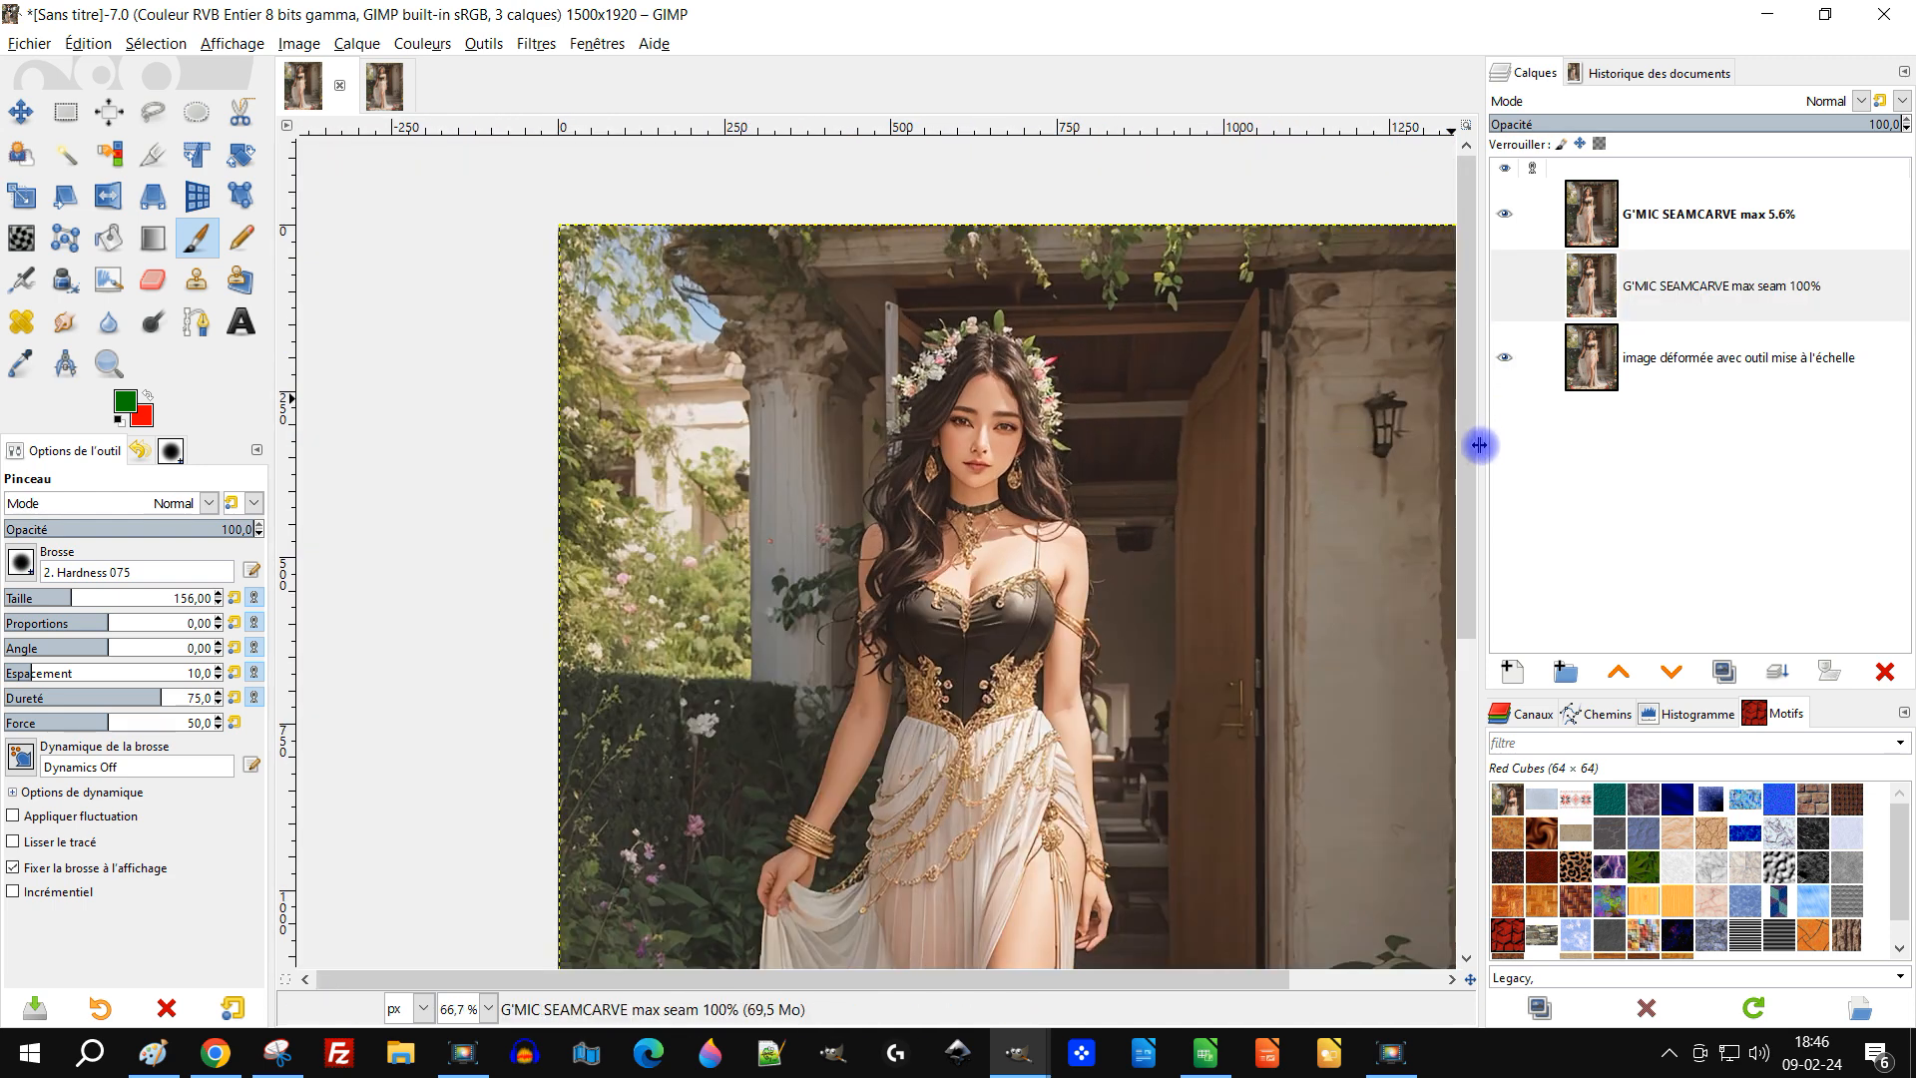
pyautogui.moveTo(1480, 455); pyautogui.dragTo(1570, 458)
pyautogui.moveTo(1259, 480); pyautogui.dragTo(1102, 425)
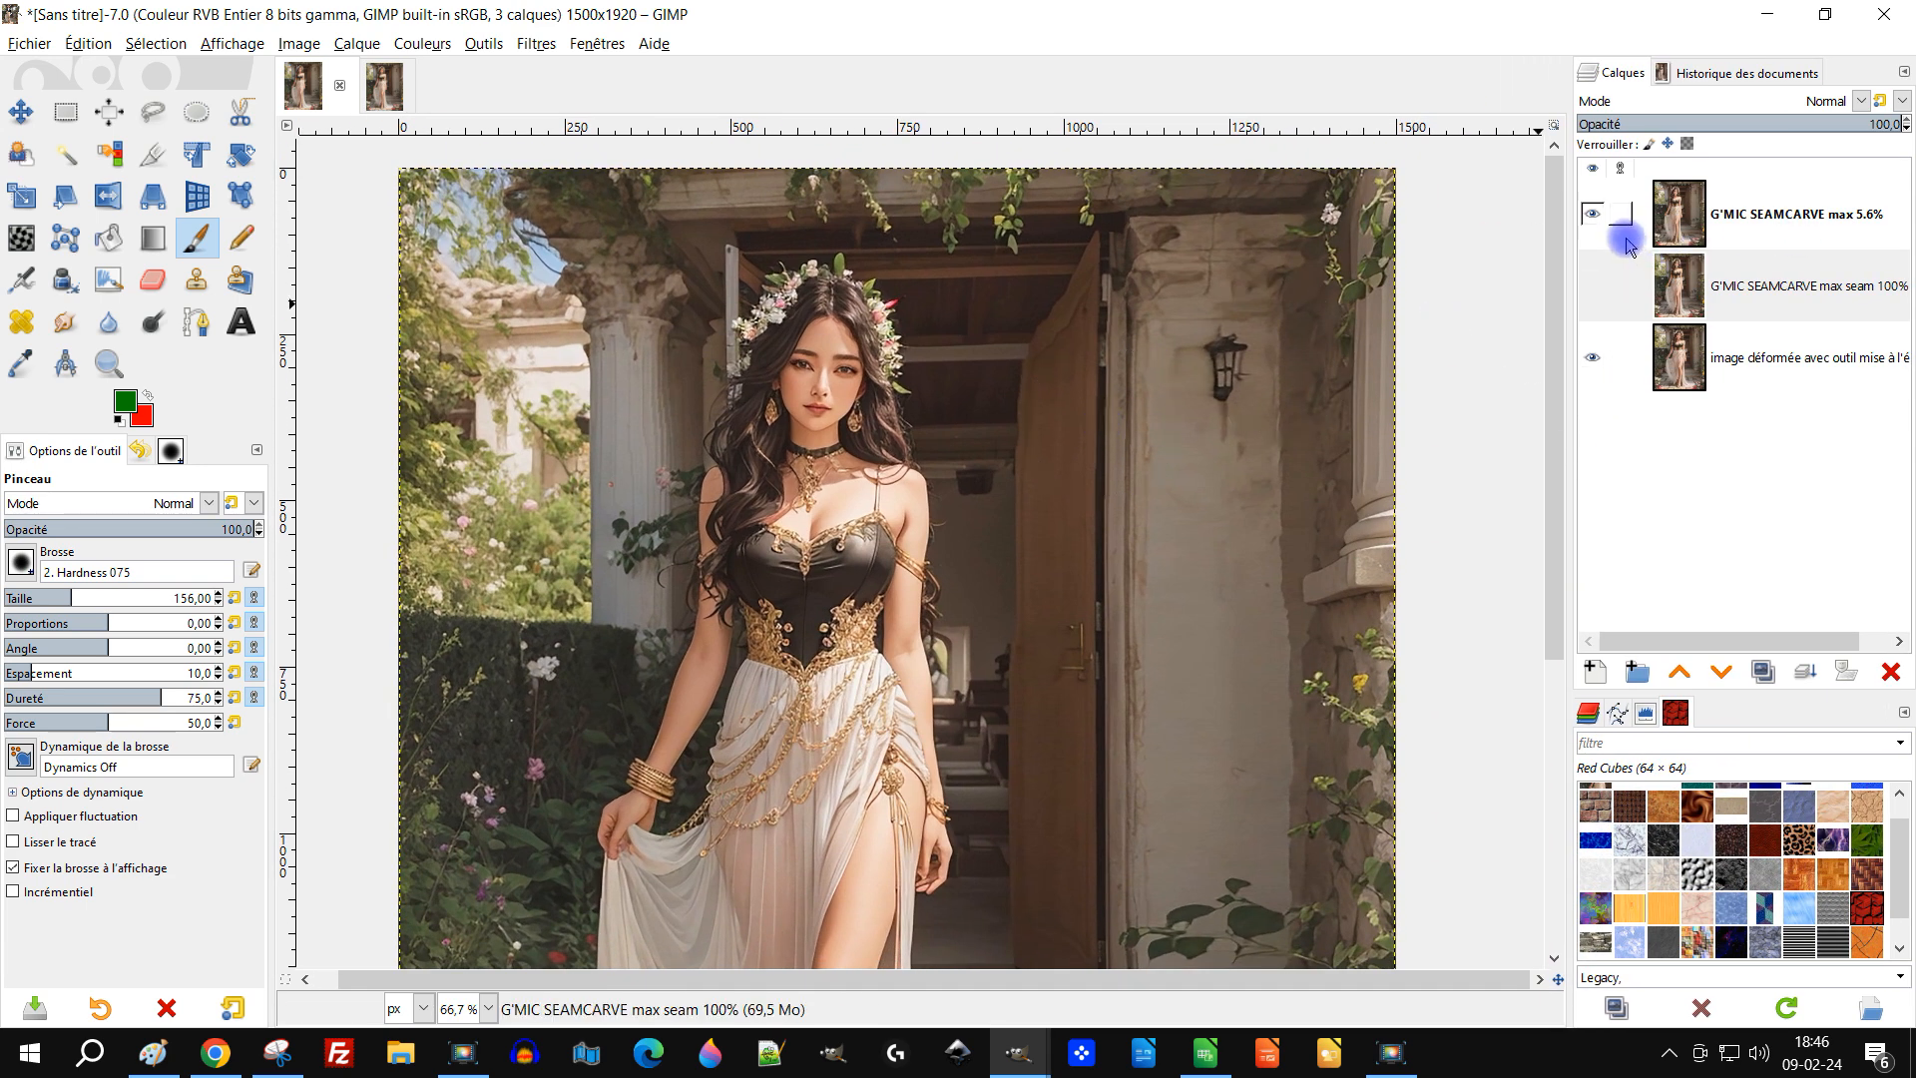
pyautogui.click(1593, 213)
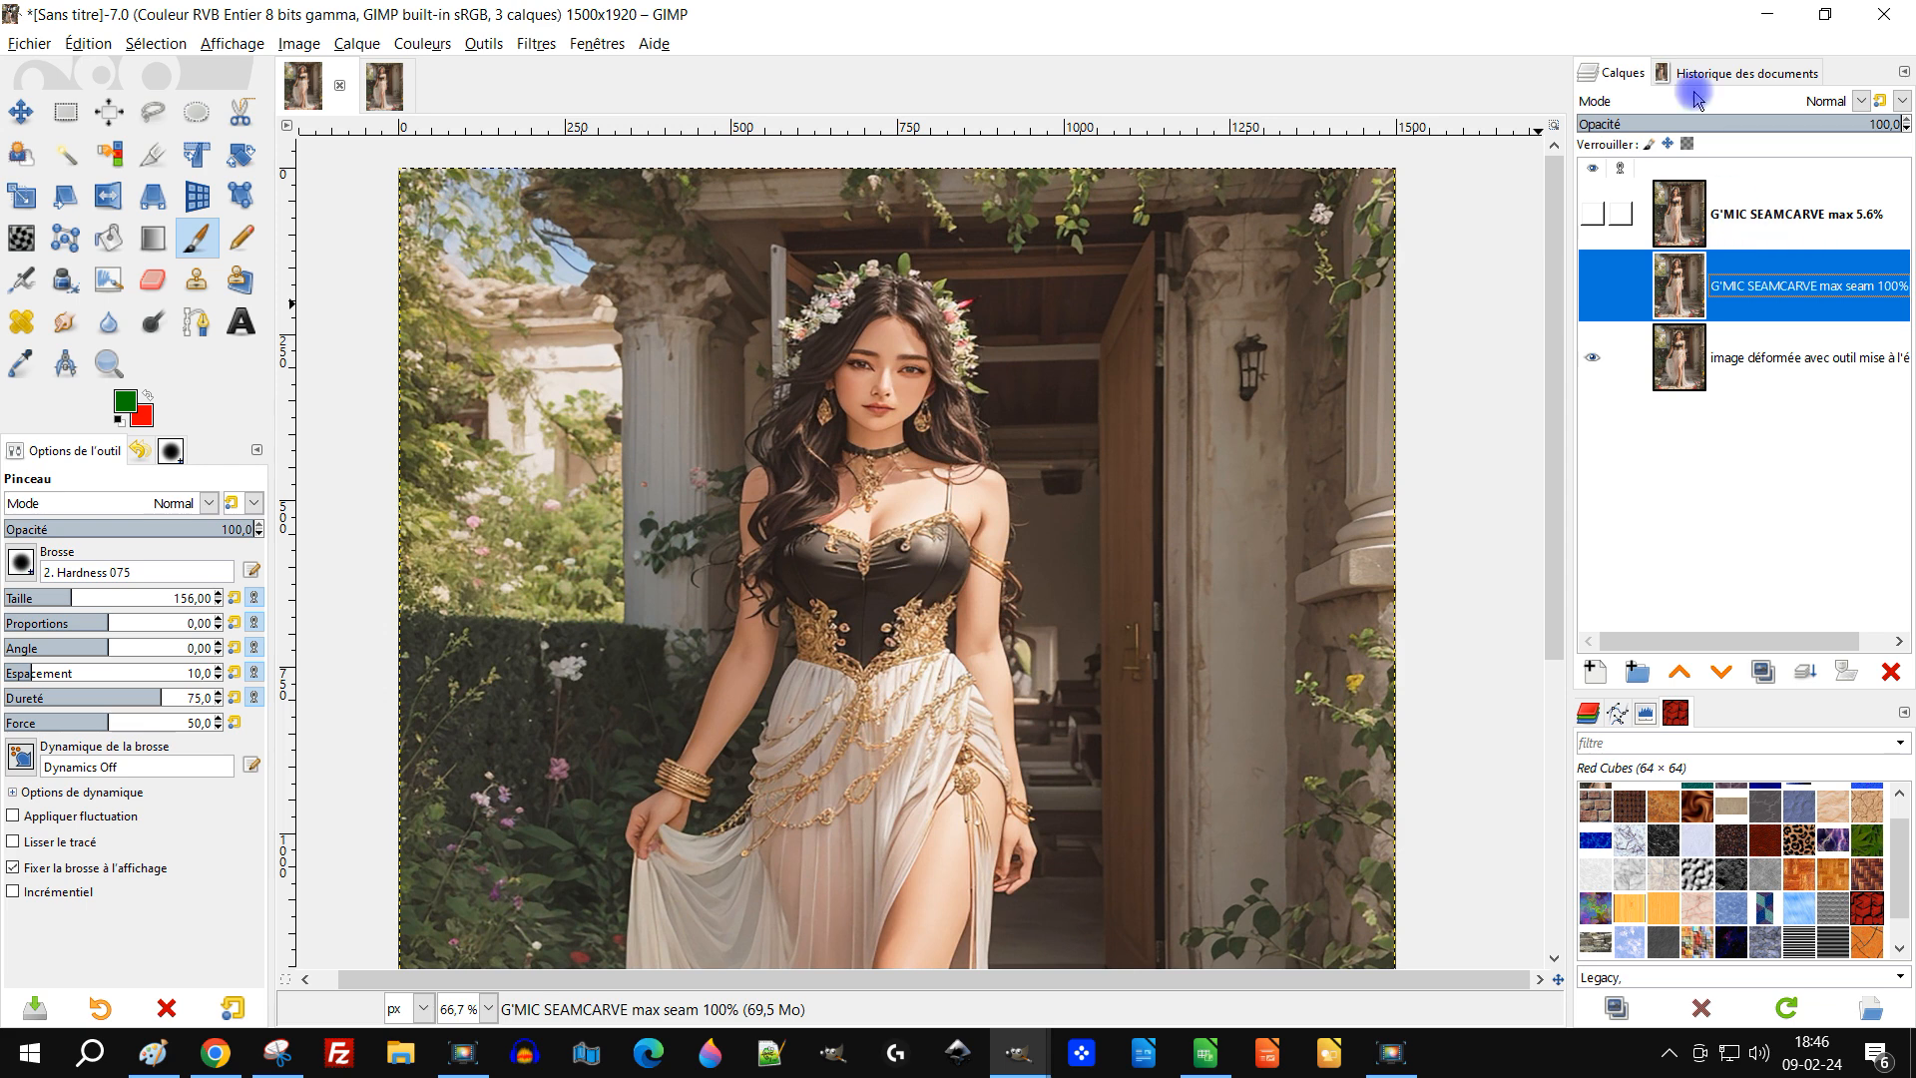
pyautogui.click(24, 206)
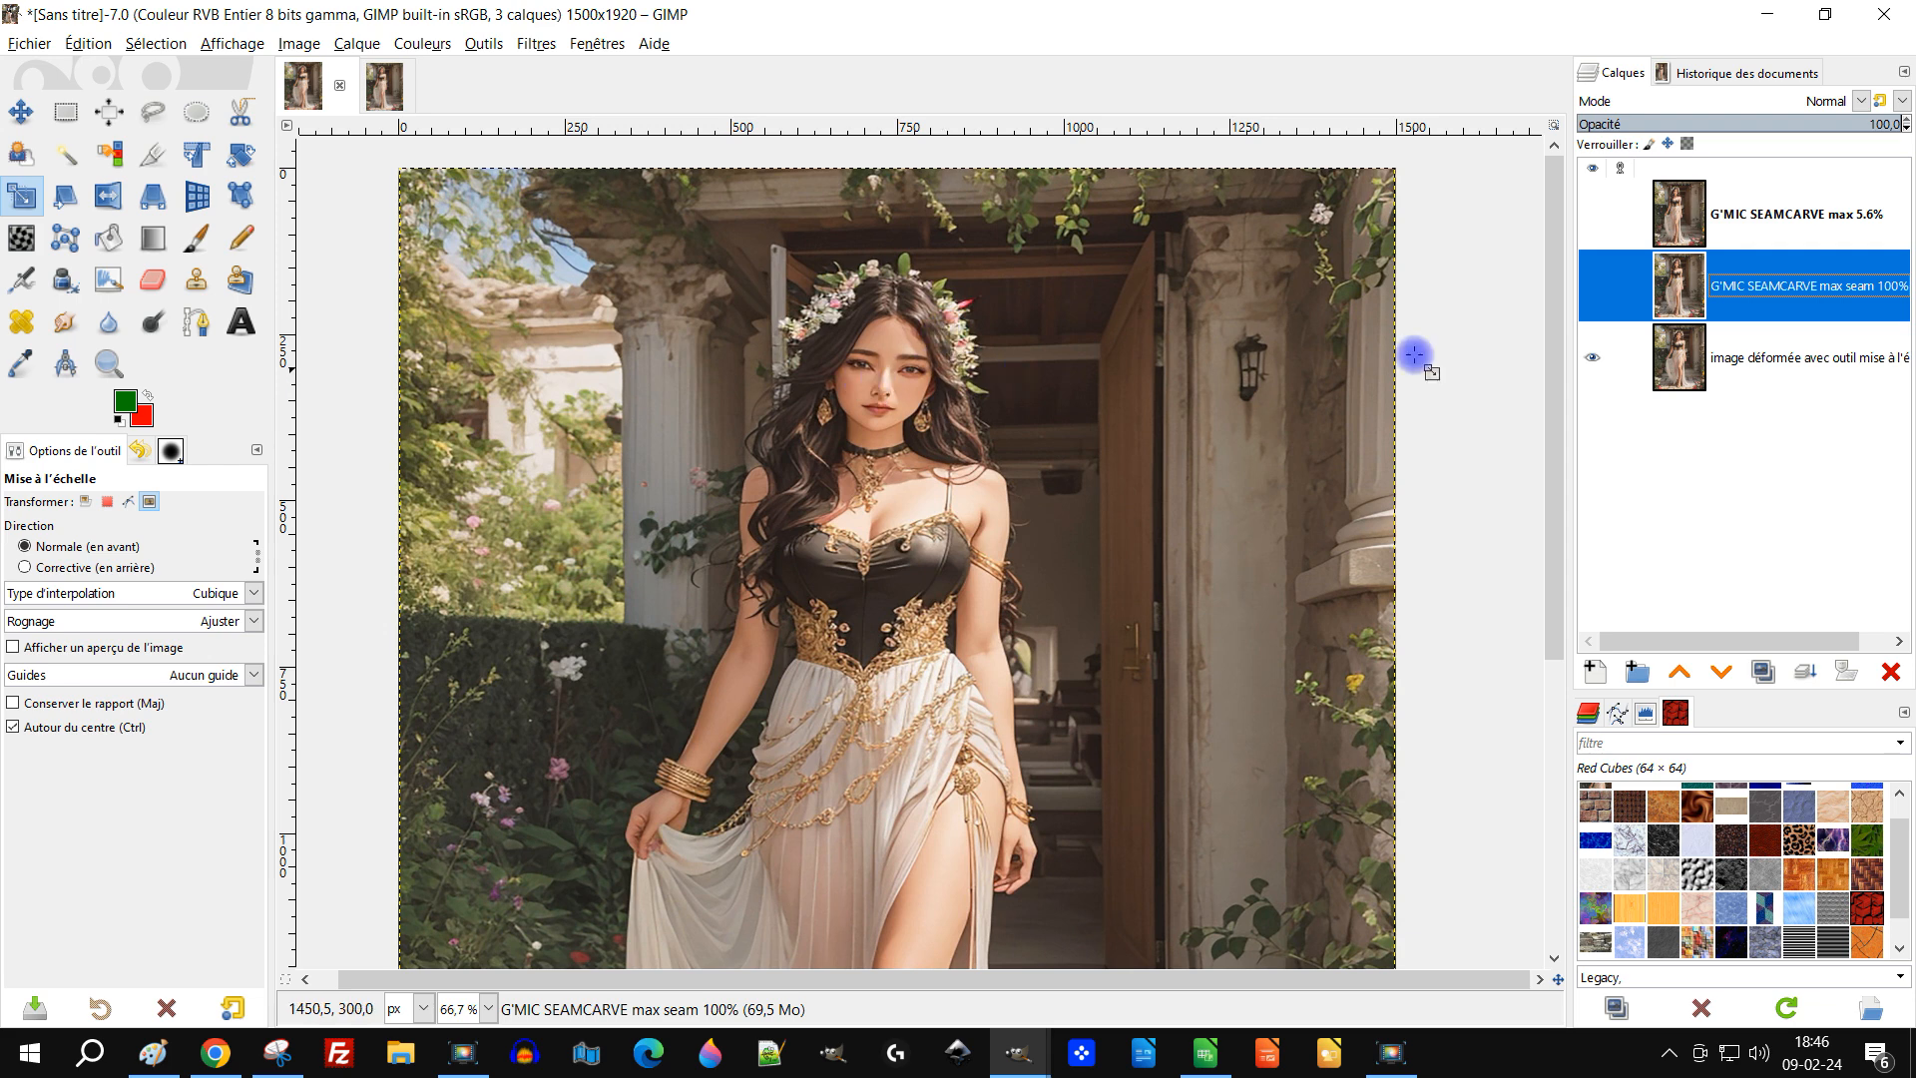
pyautogui.click(1592, 287)
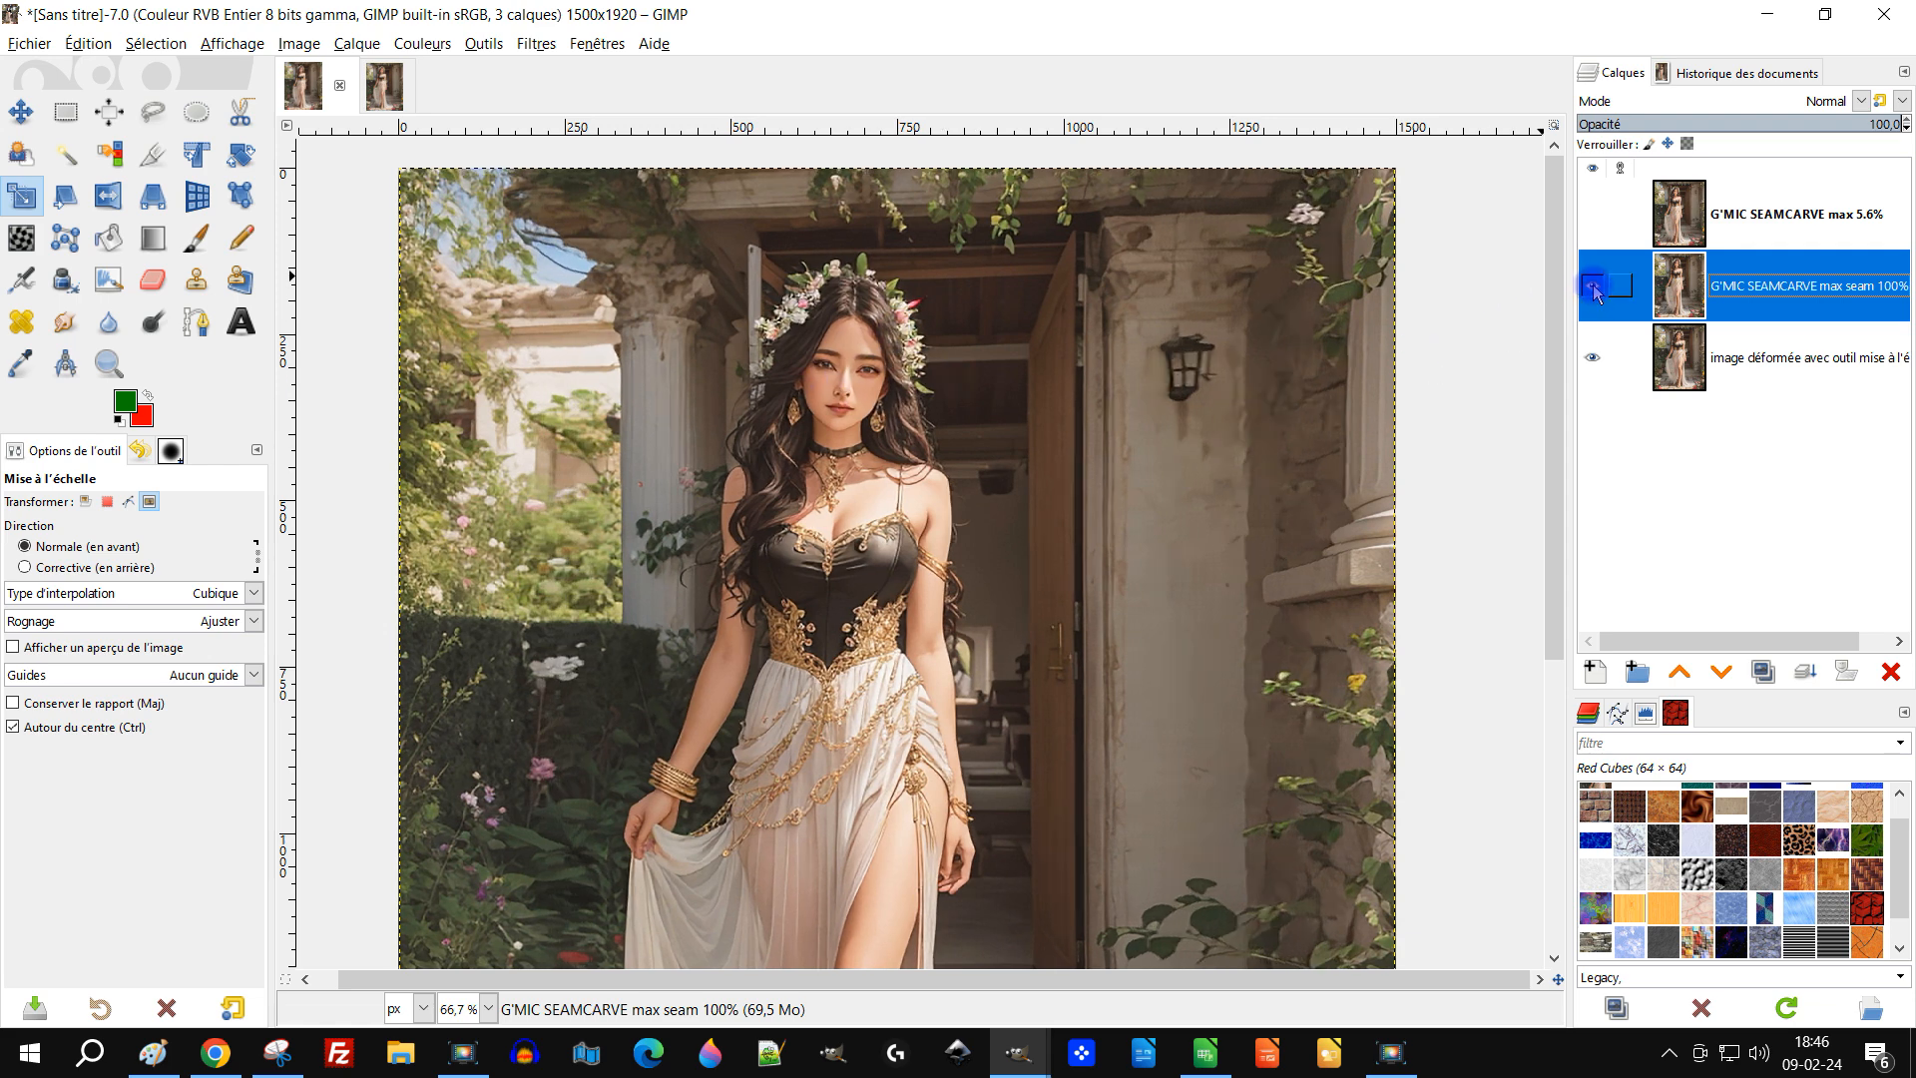
pyautogui.click(1592, 216)
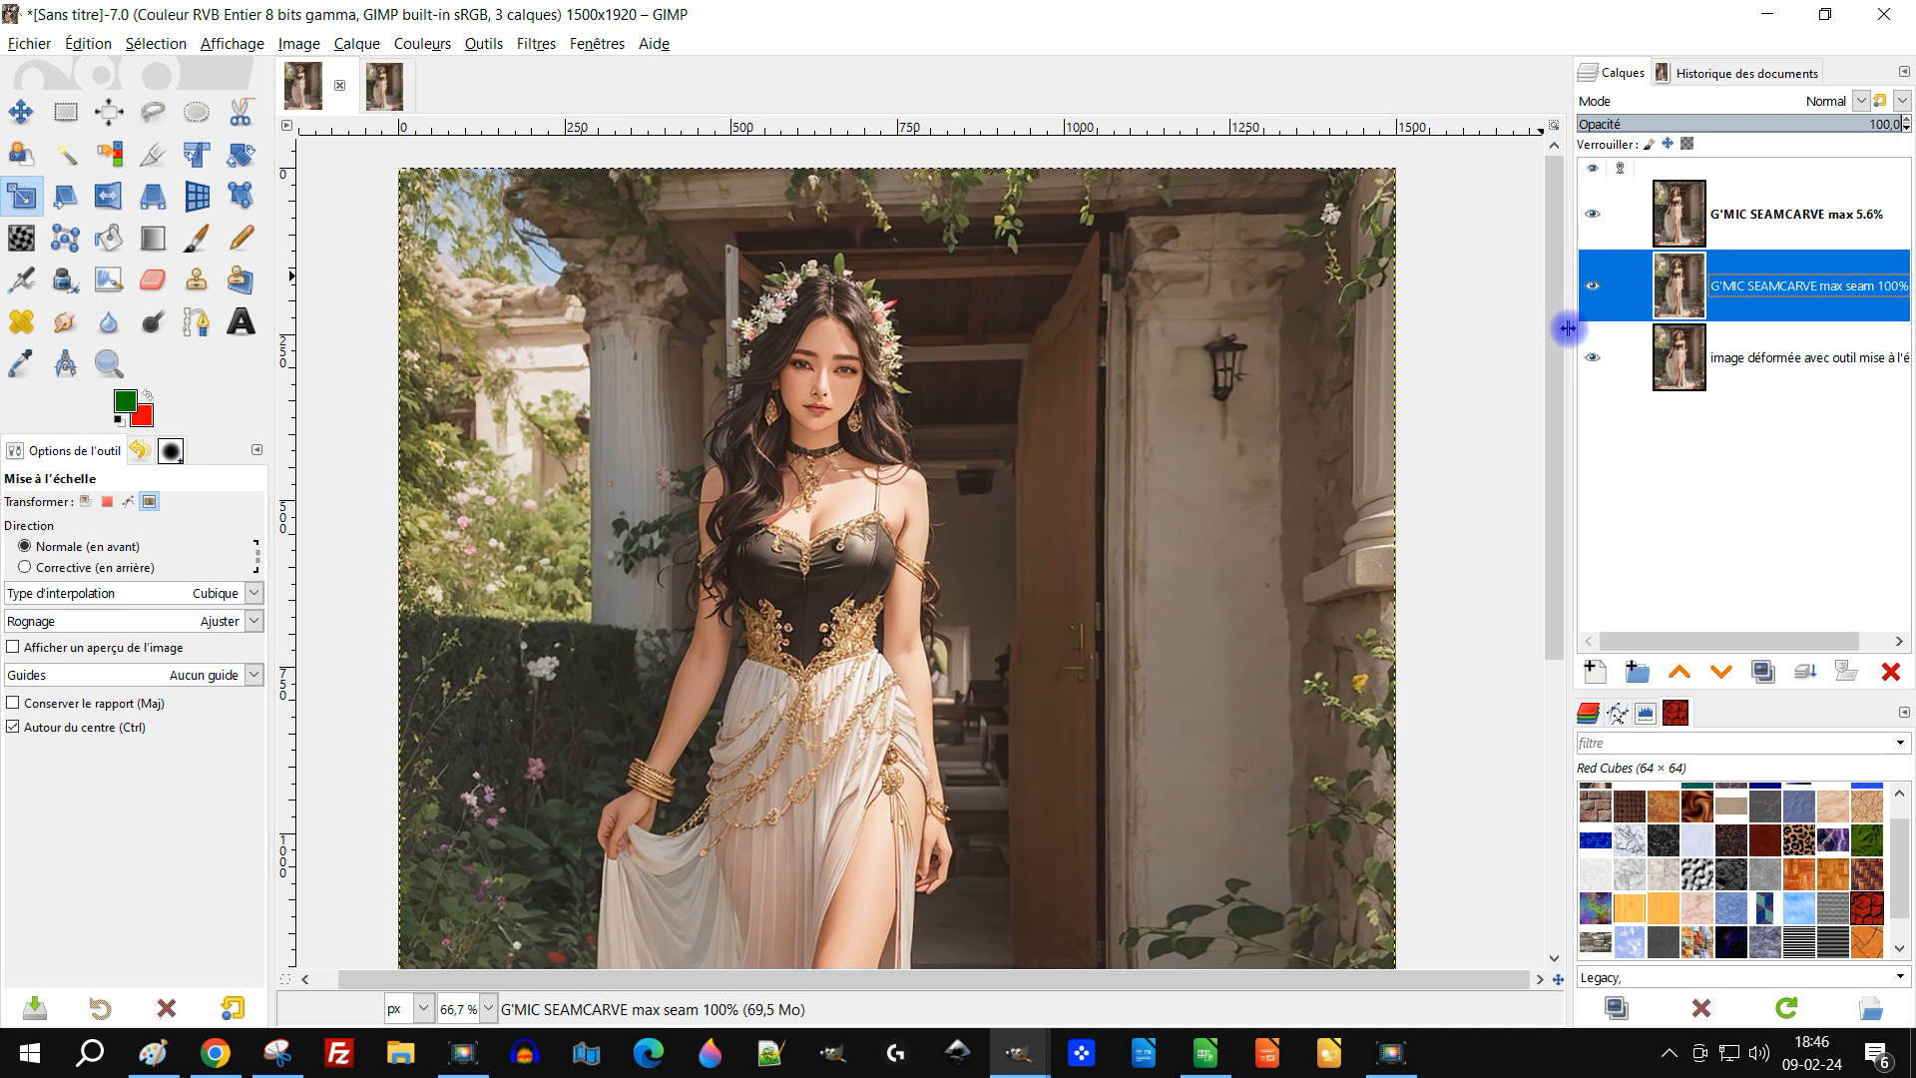
# Step: Compare the two Seamcarve results by toggling the visibility of the G'MIC SEAMCARVE max 5.6% layer above the 100% one
pyautogui.moveTo(1571, 330); pyautogui.dragTo(1466, 331)
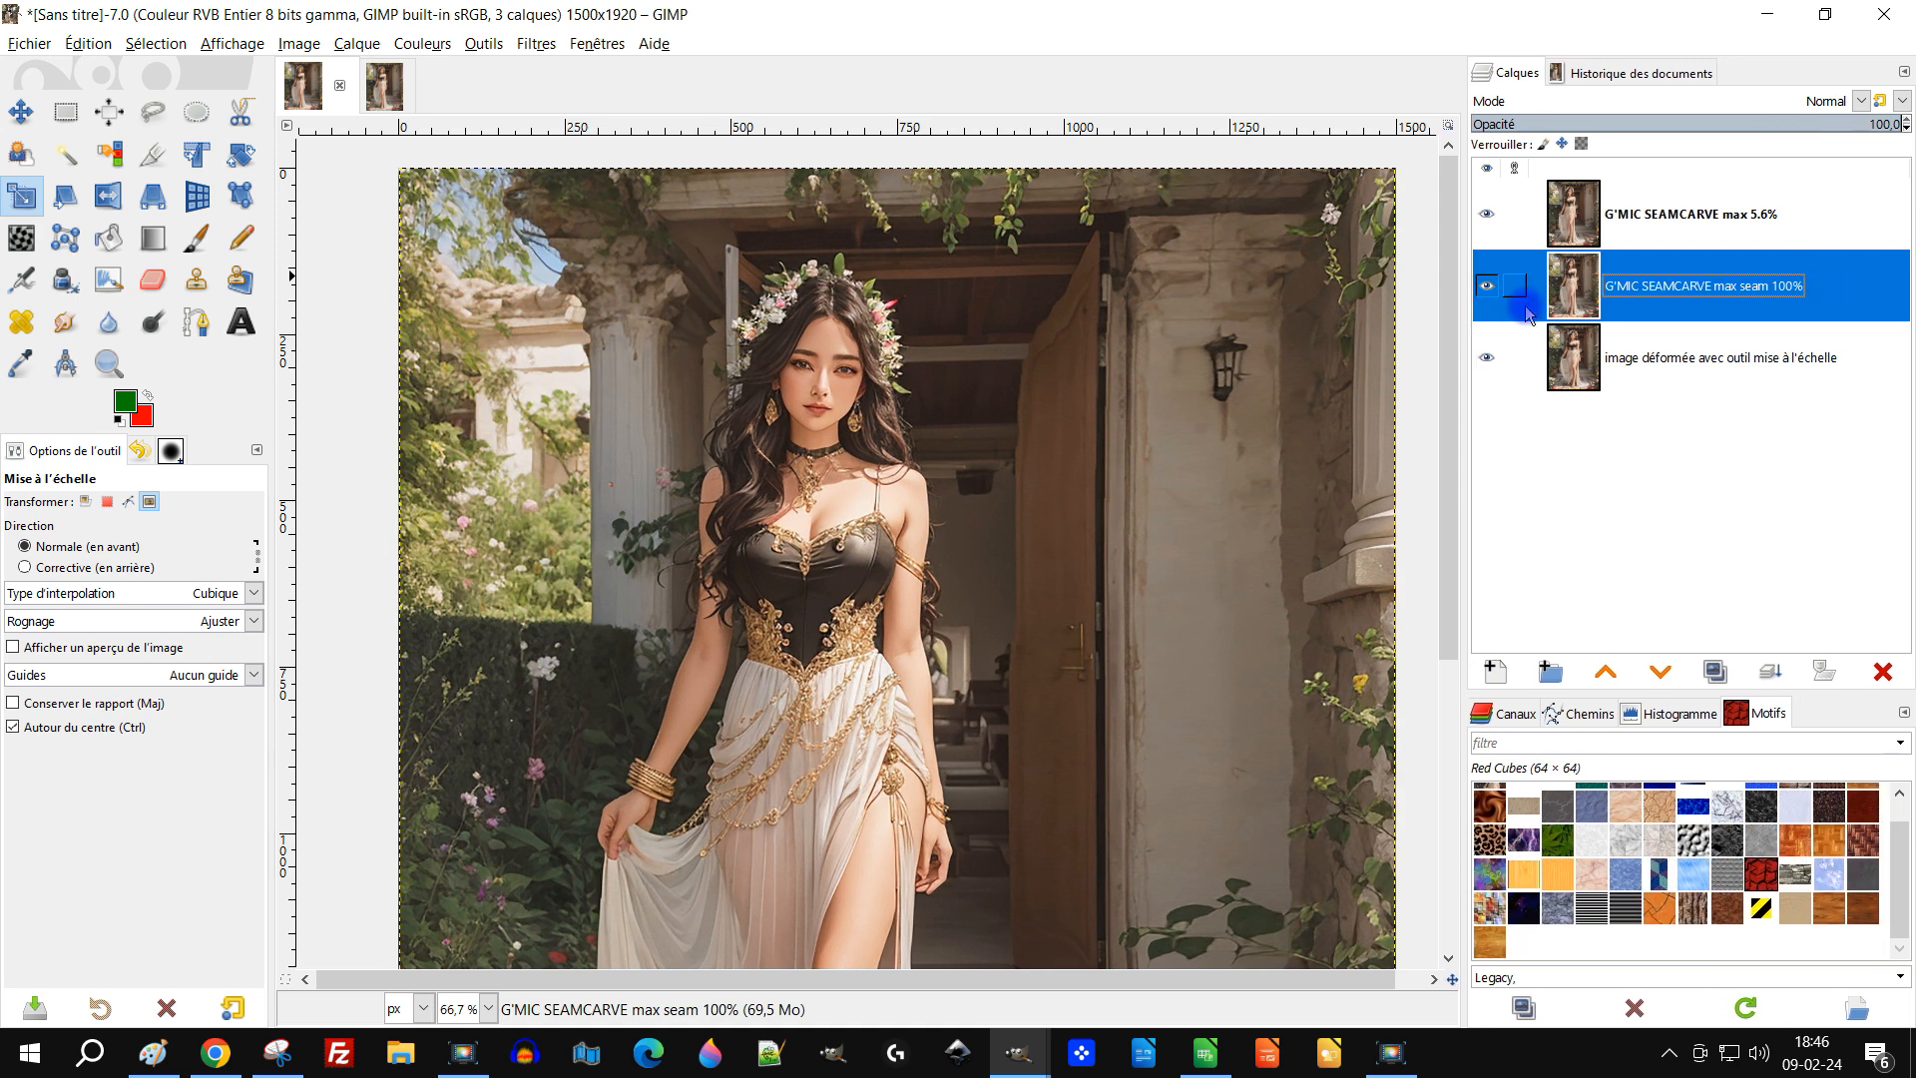
pyautogui.moveTo(1296, 562); pyautogui.dragTo(1248, 548)
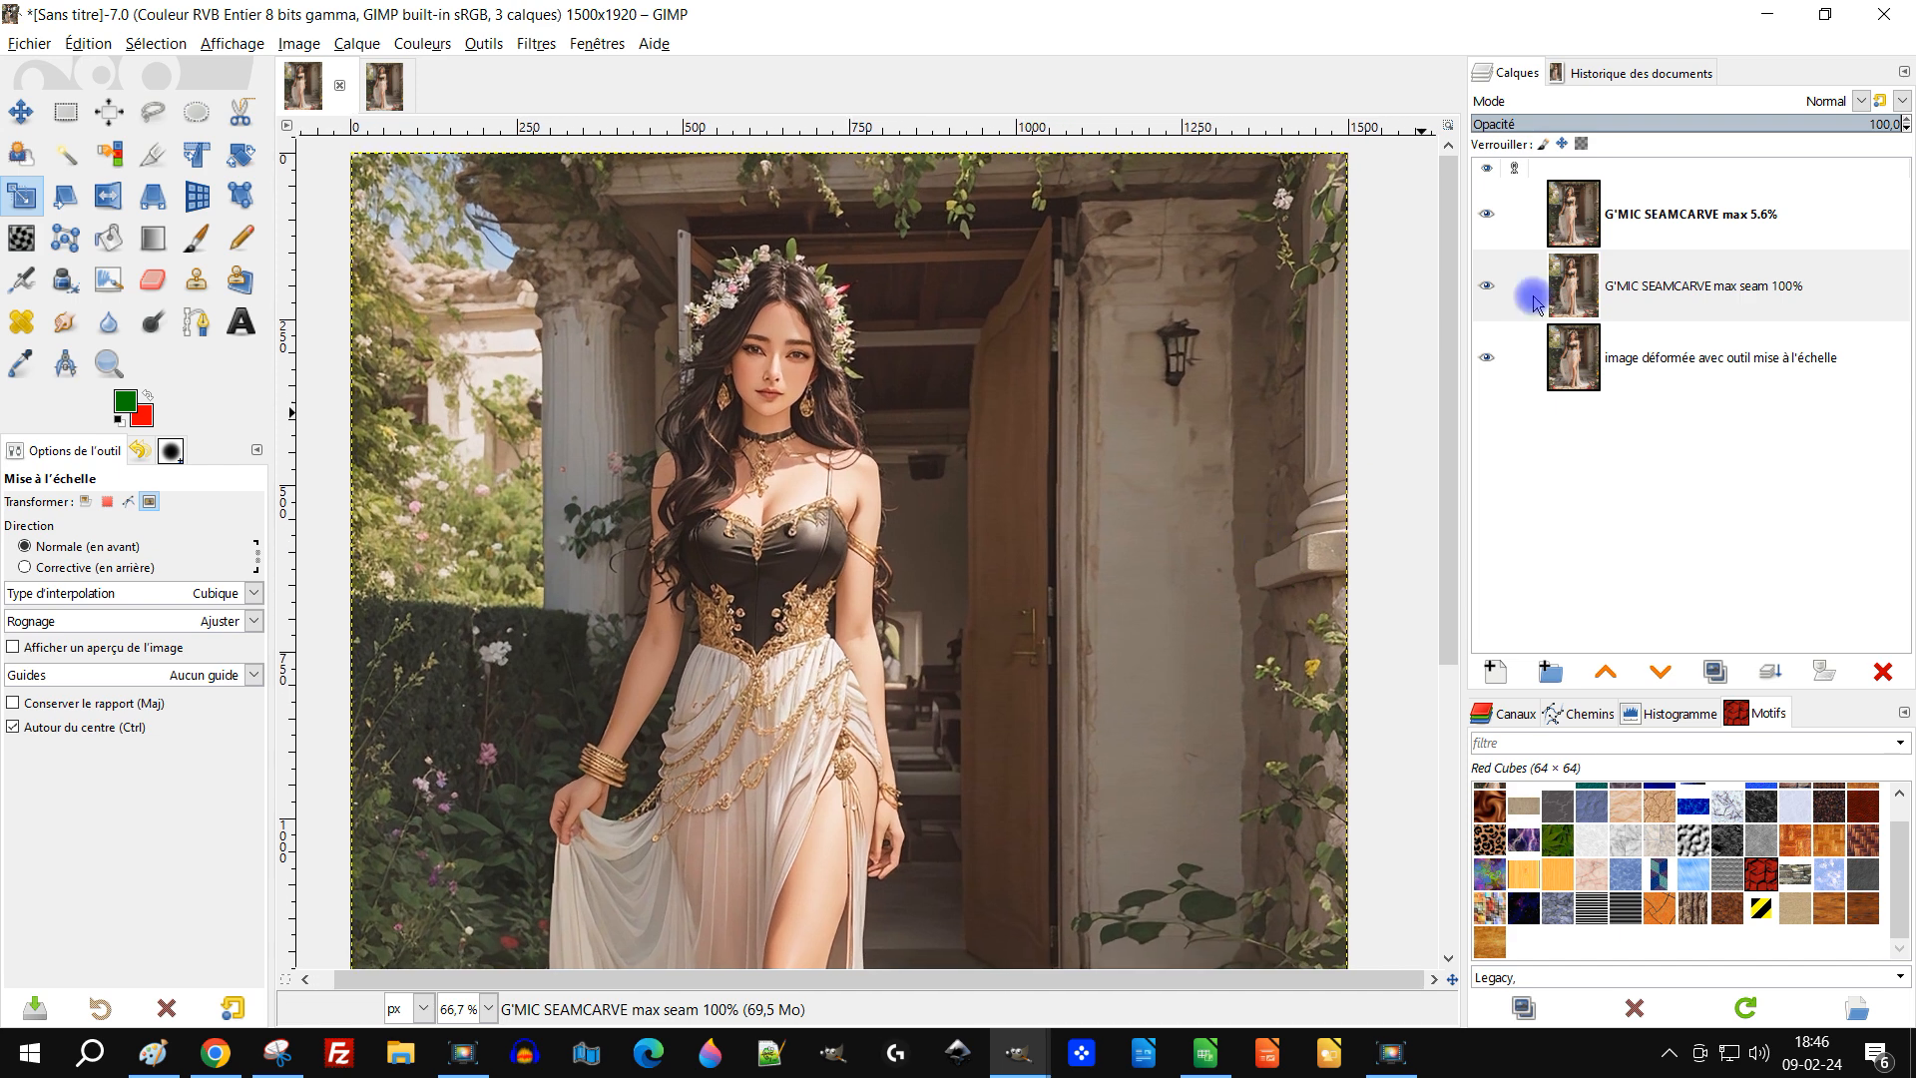
pyautogui.click(1488, 214)
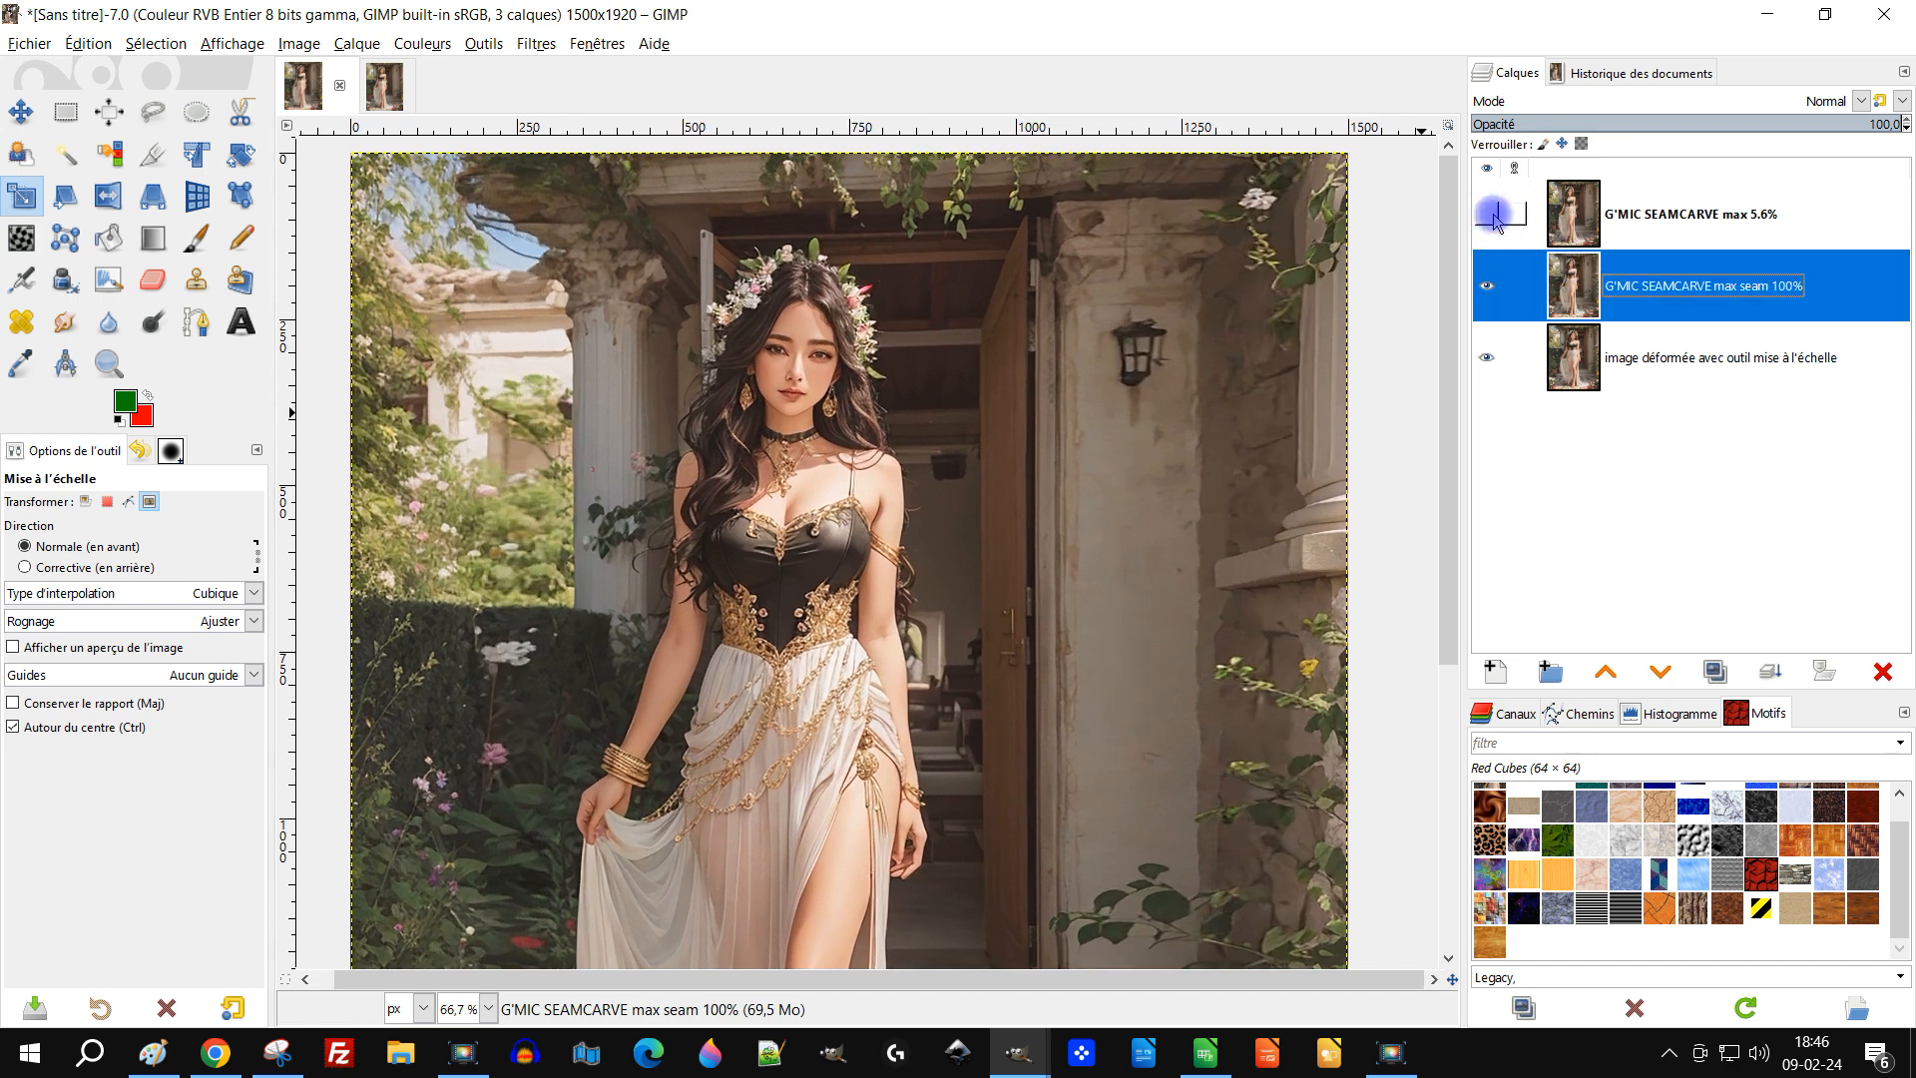
pyautogui.click(1488, 214)
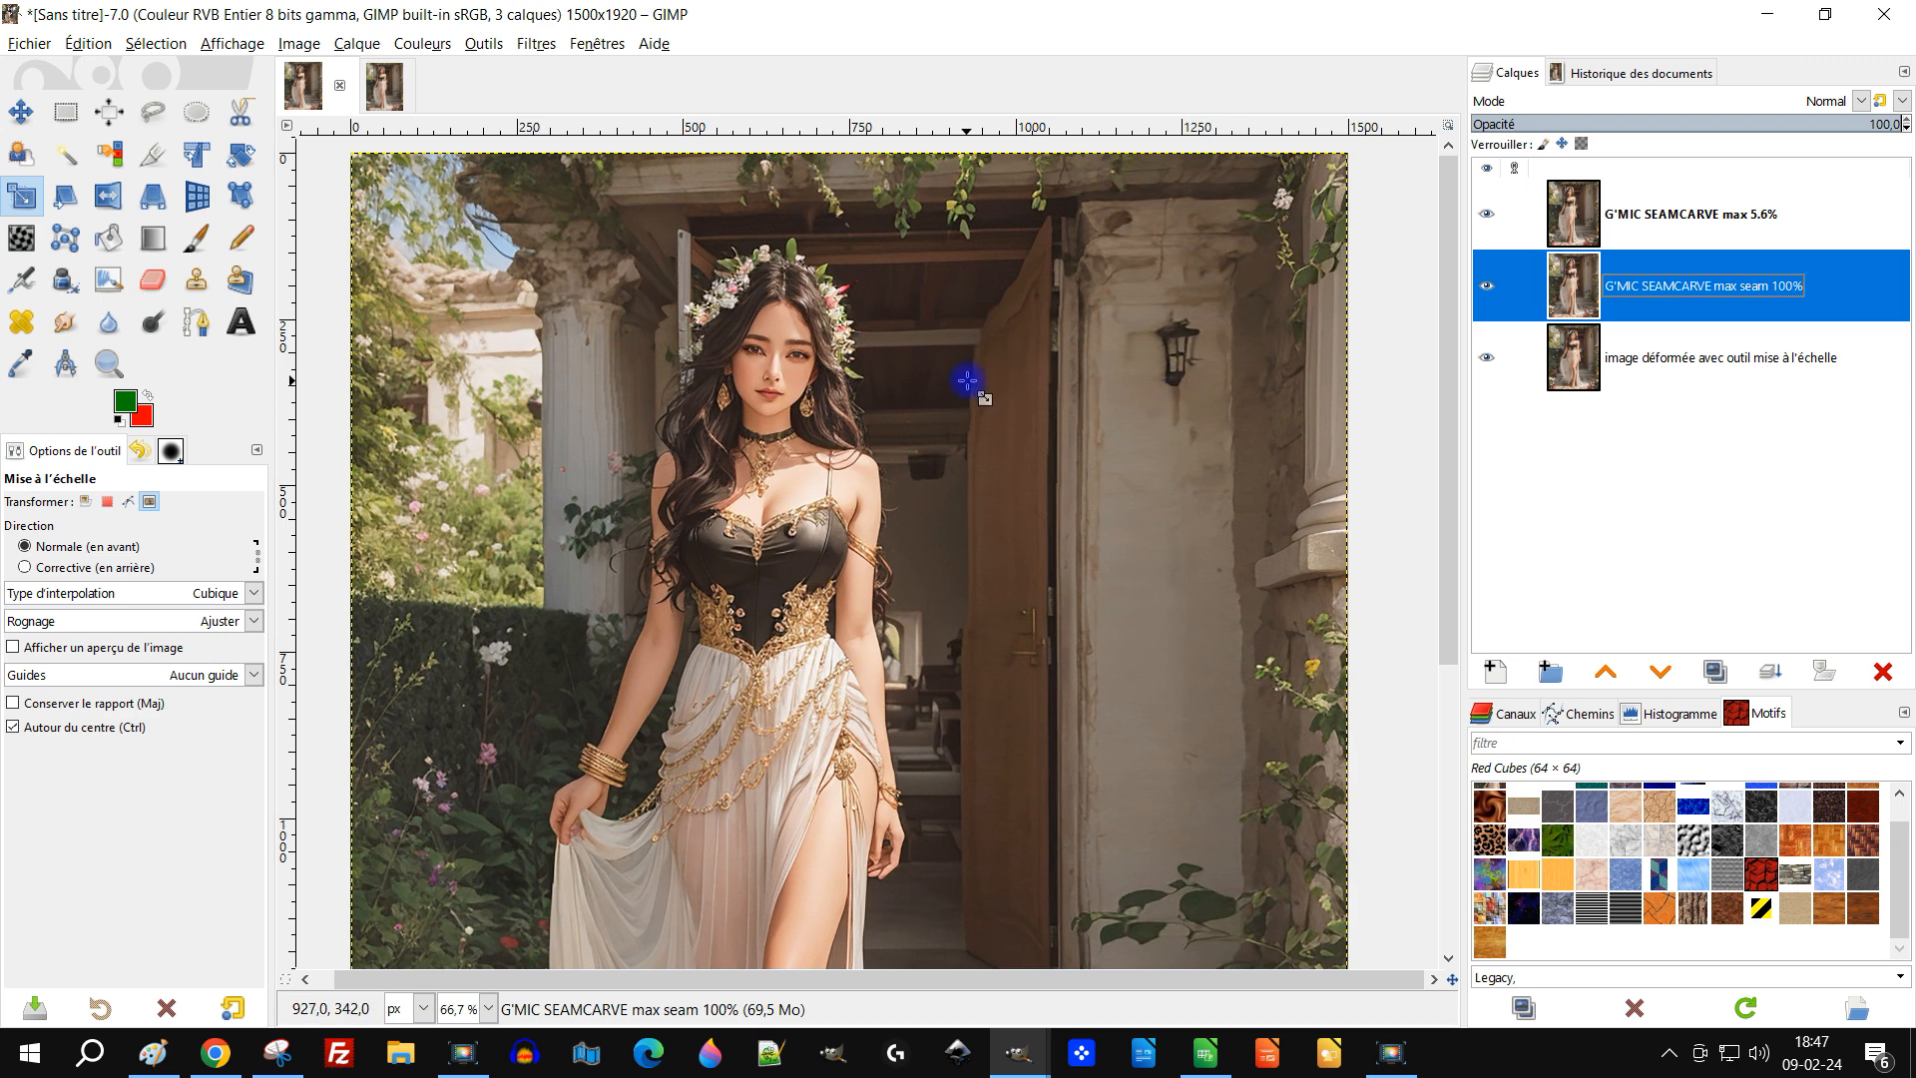
pyautogui.click(1488, 214)
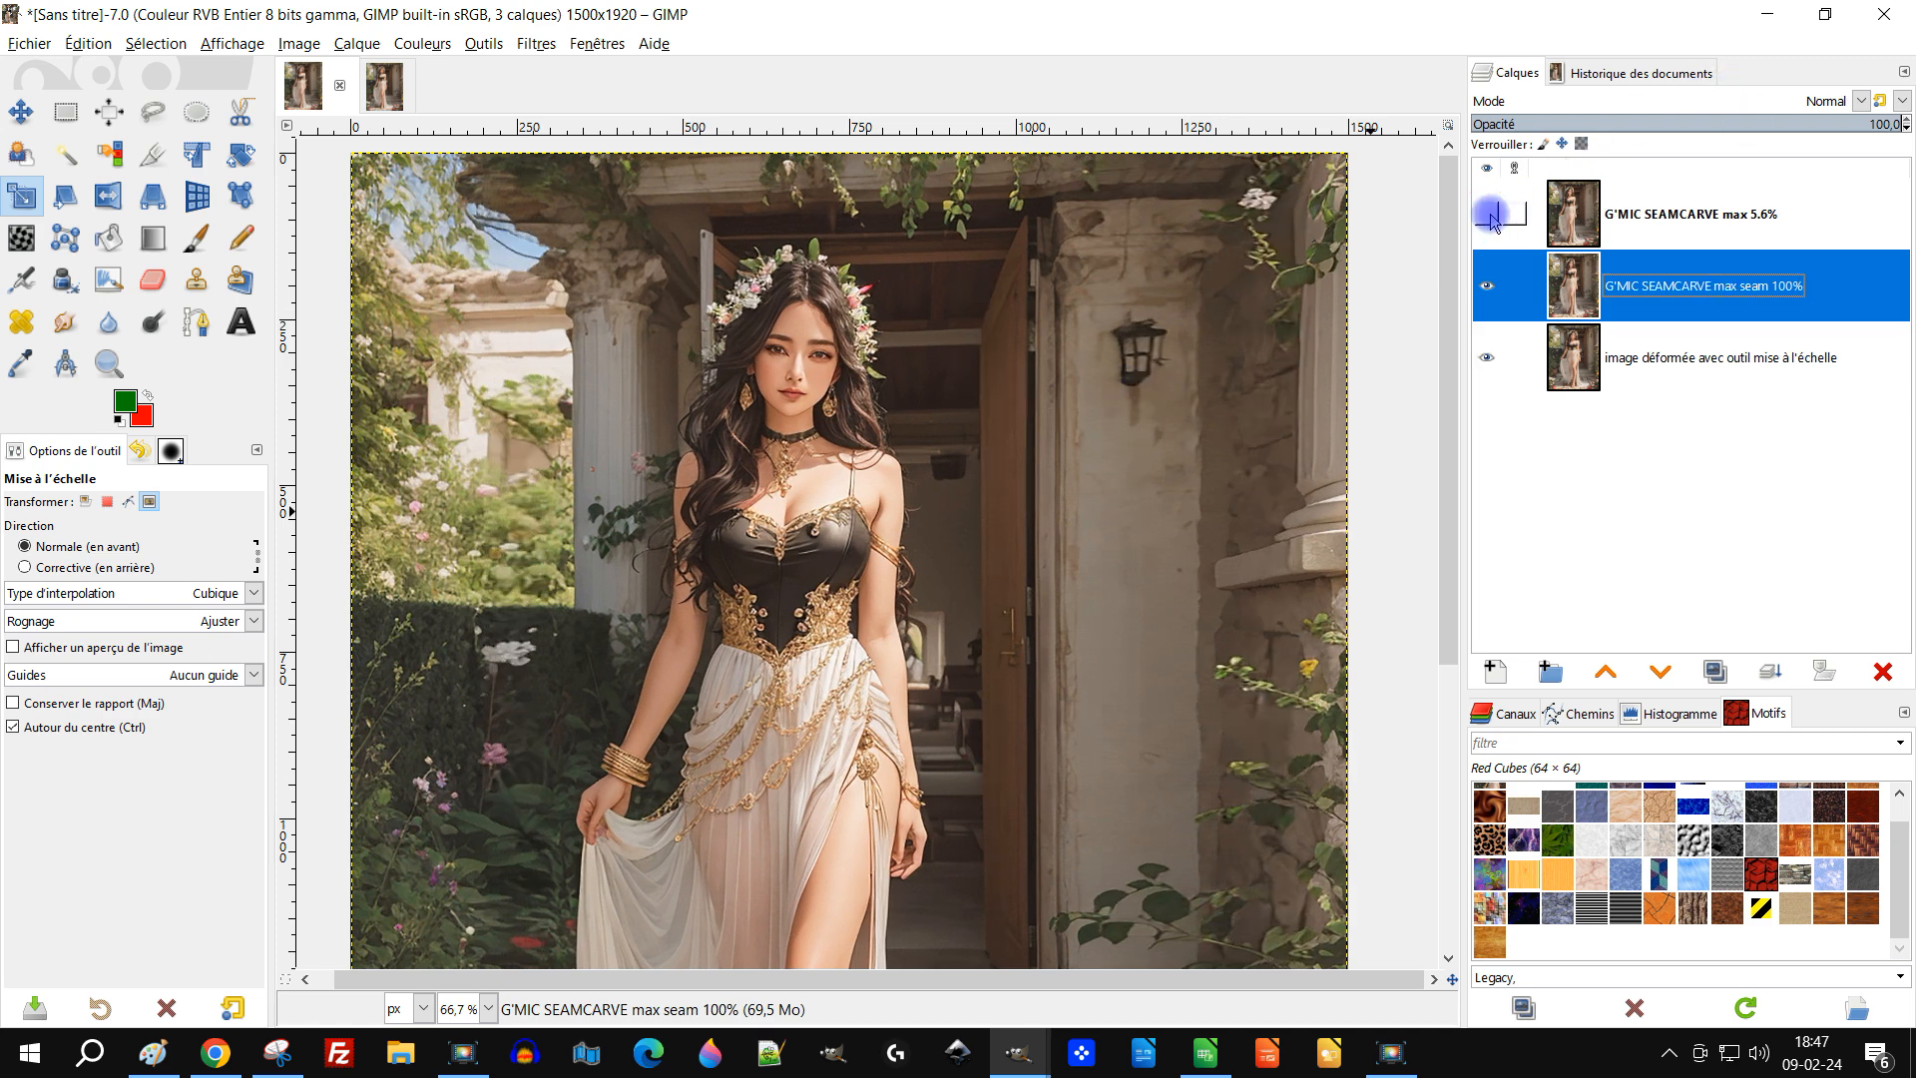
pyautogui.click(1712, 289)
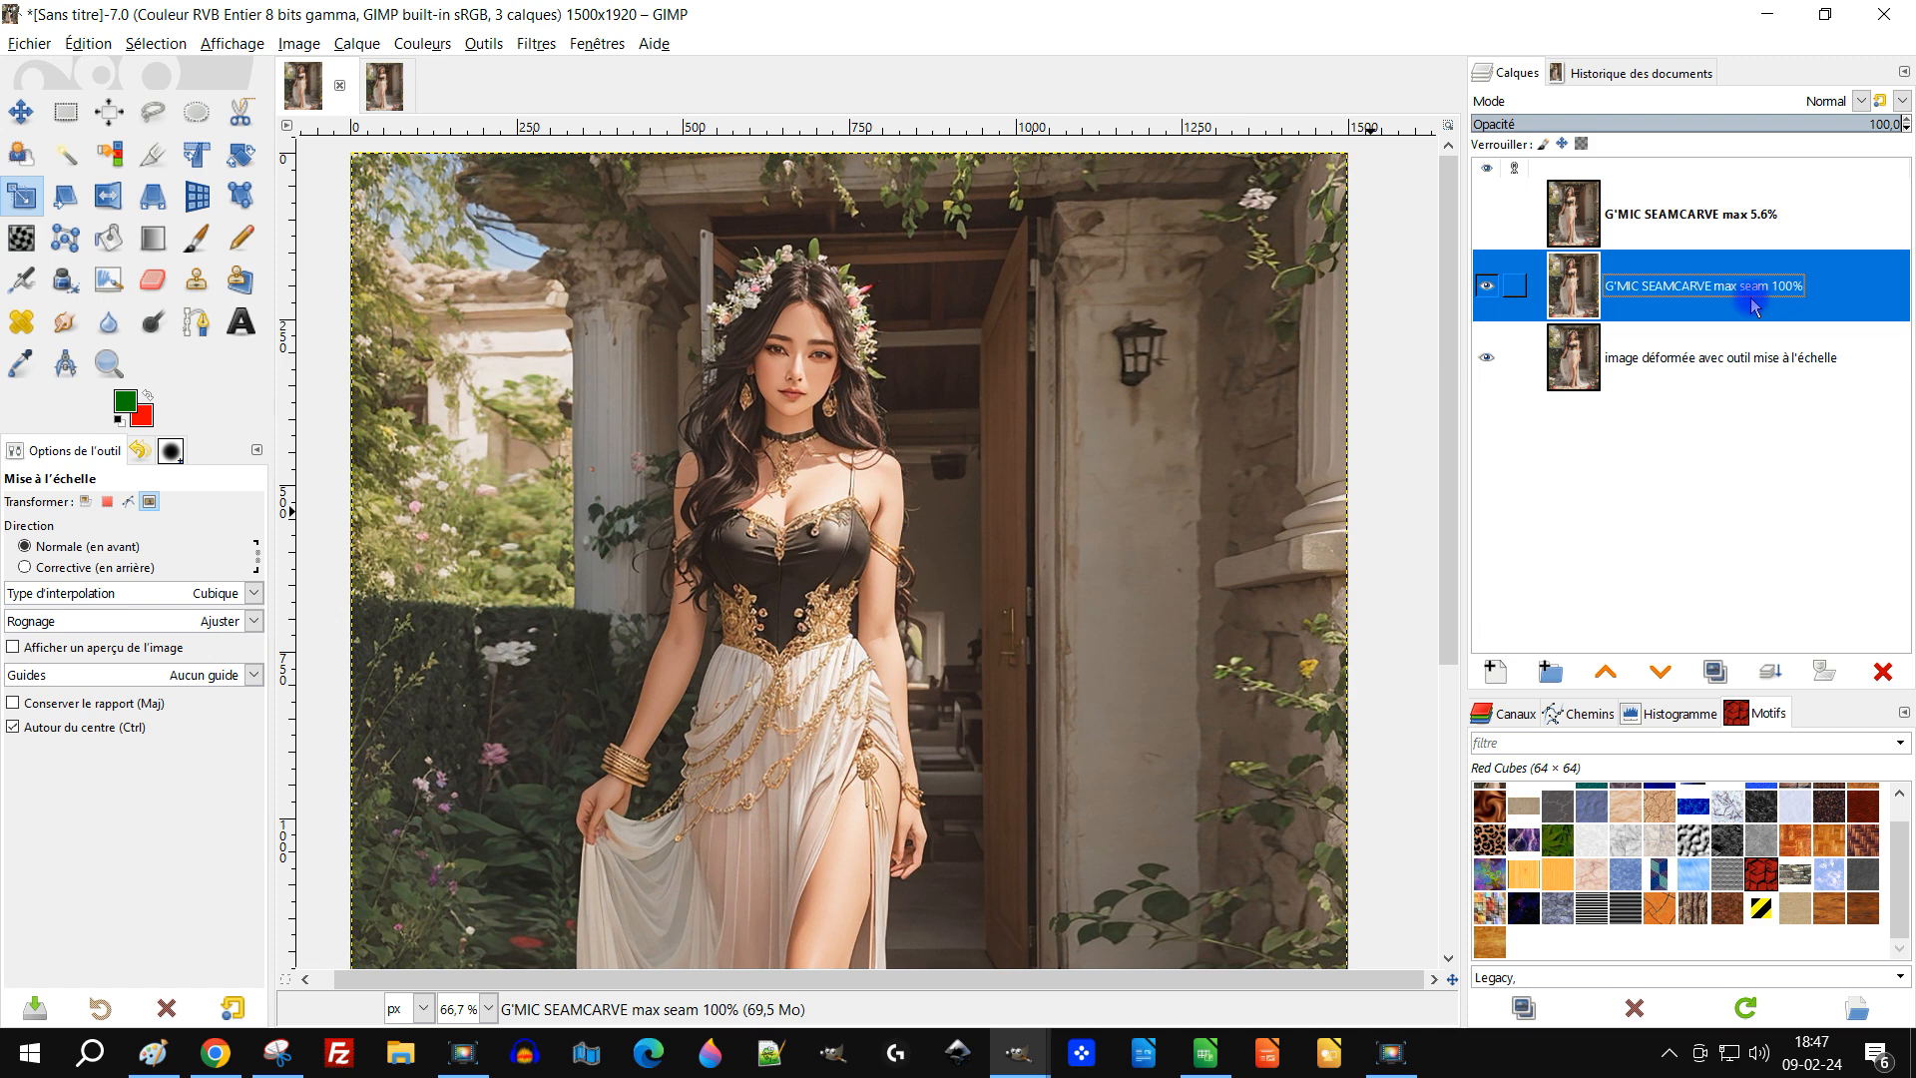
pyautogui.click(1515, 225)
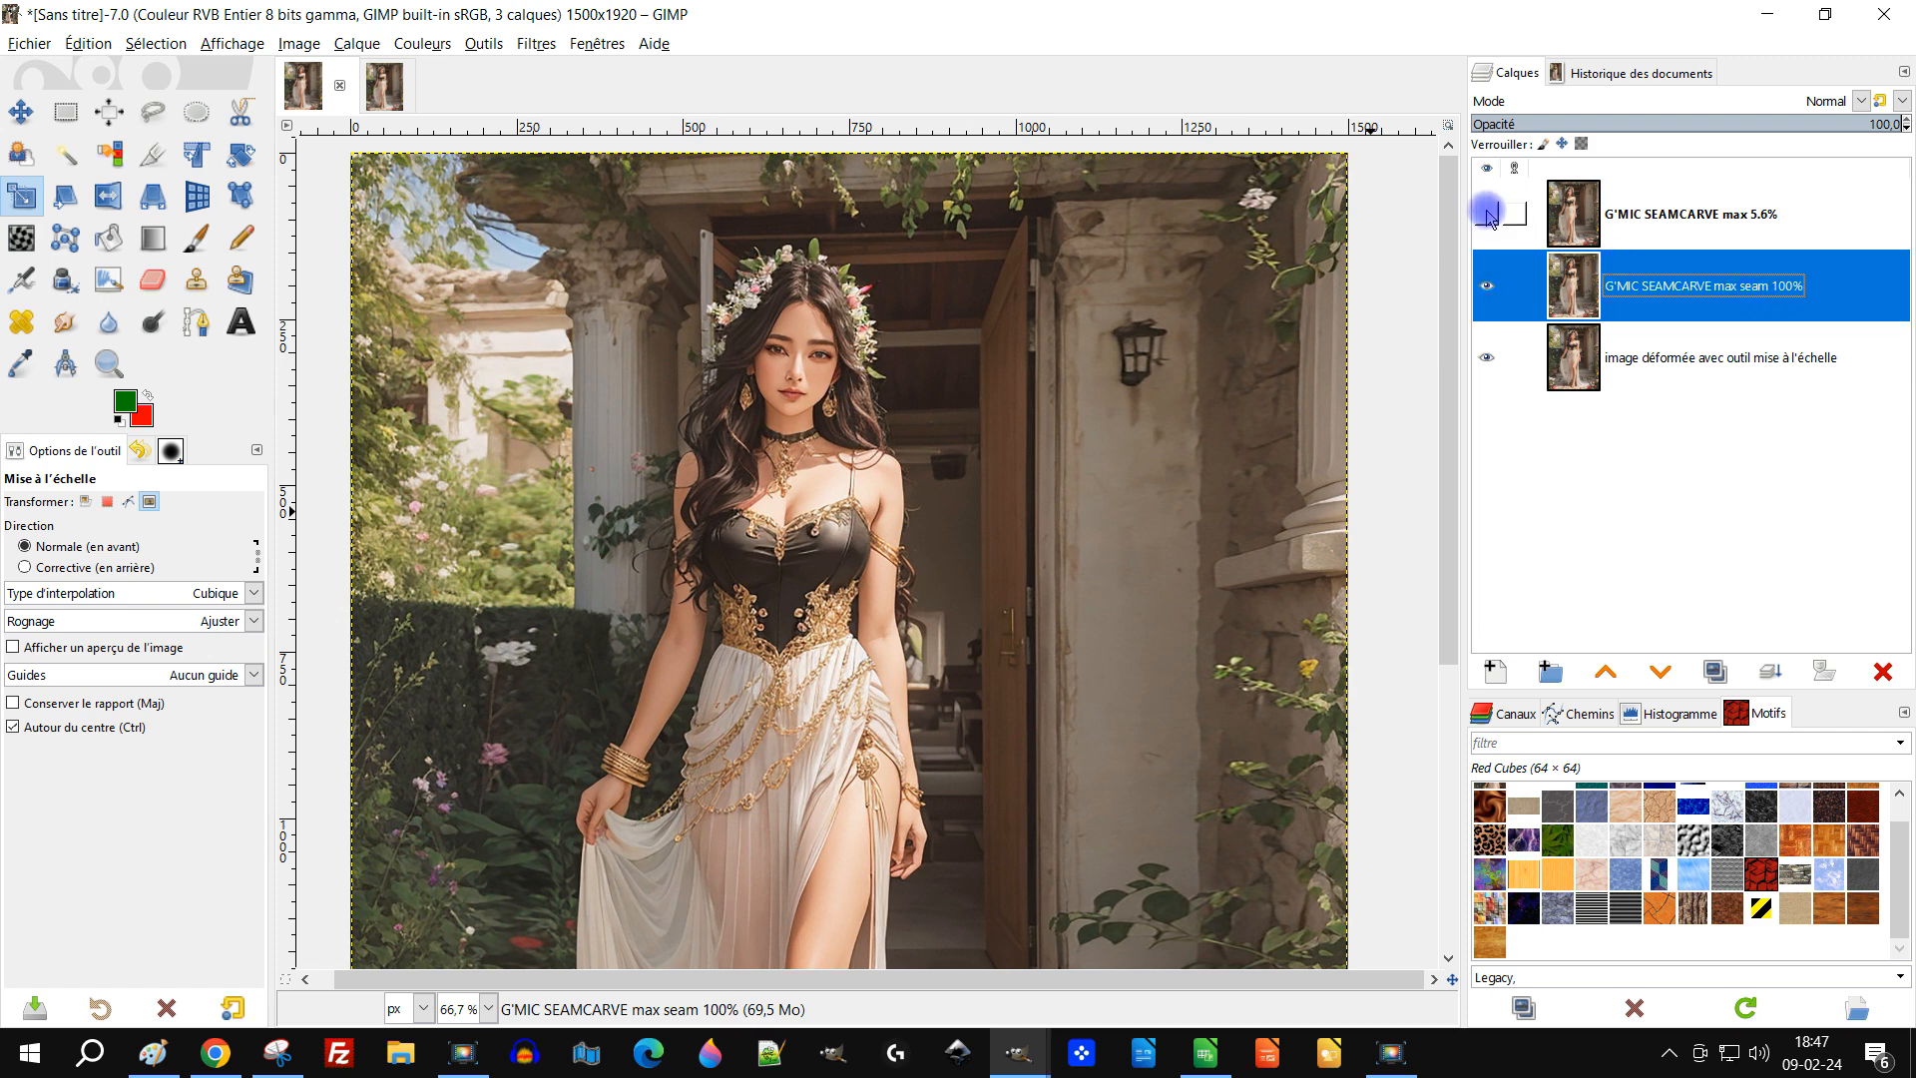
# Step: Compare the woman and doorway in the image's upper part by showing and hiding the G'MIC SEAMCARVE max 5.6% layer
pyautogui.click(1486, 214)
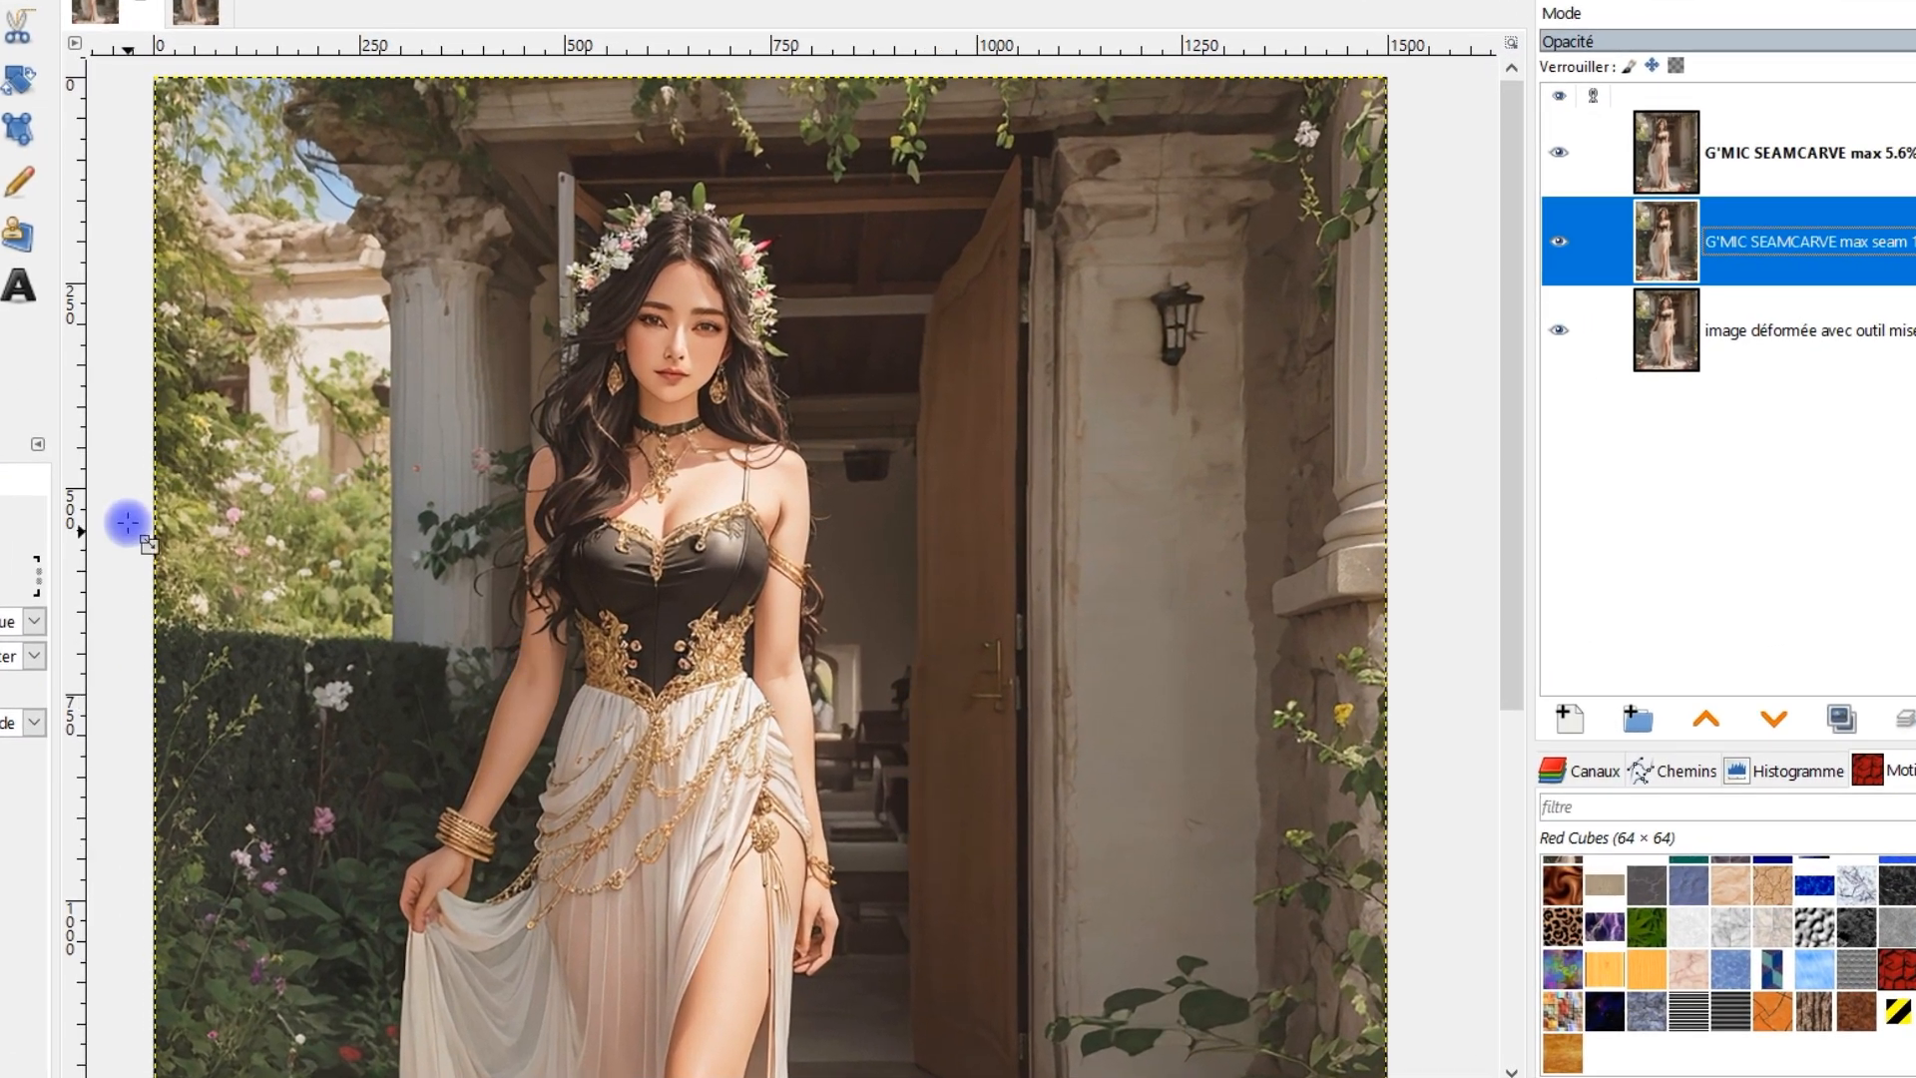
pyautogui.moveTo(83, 491); pyautogui.dragTo(1016, 715)
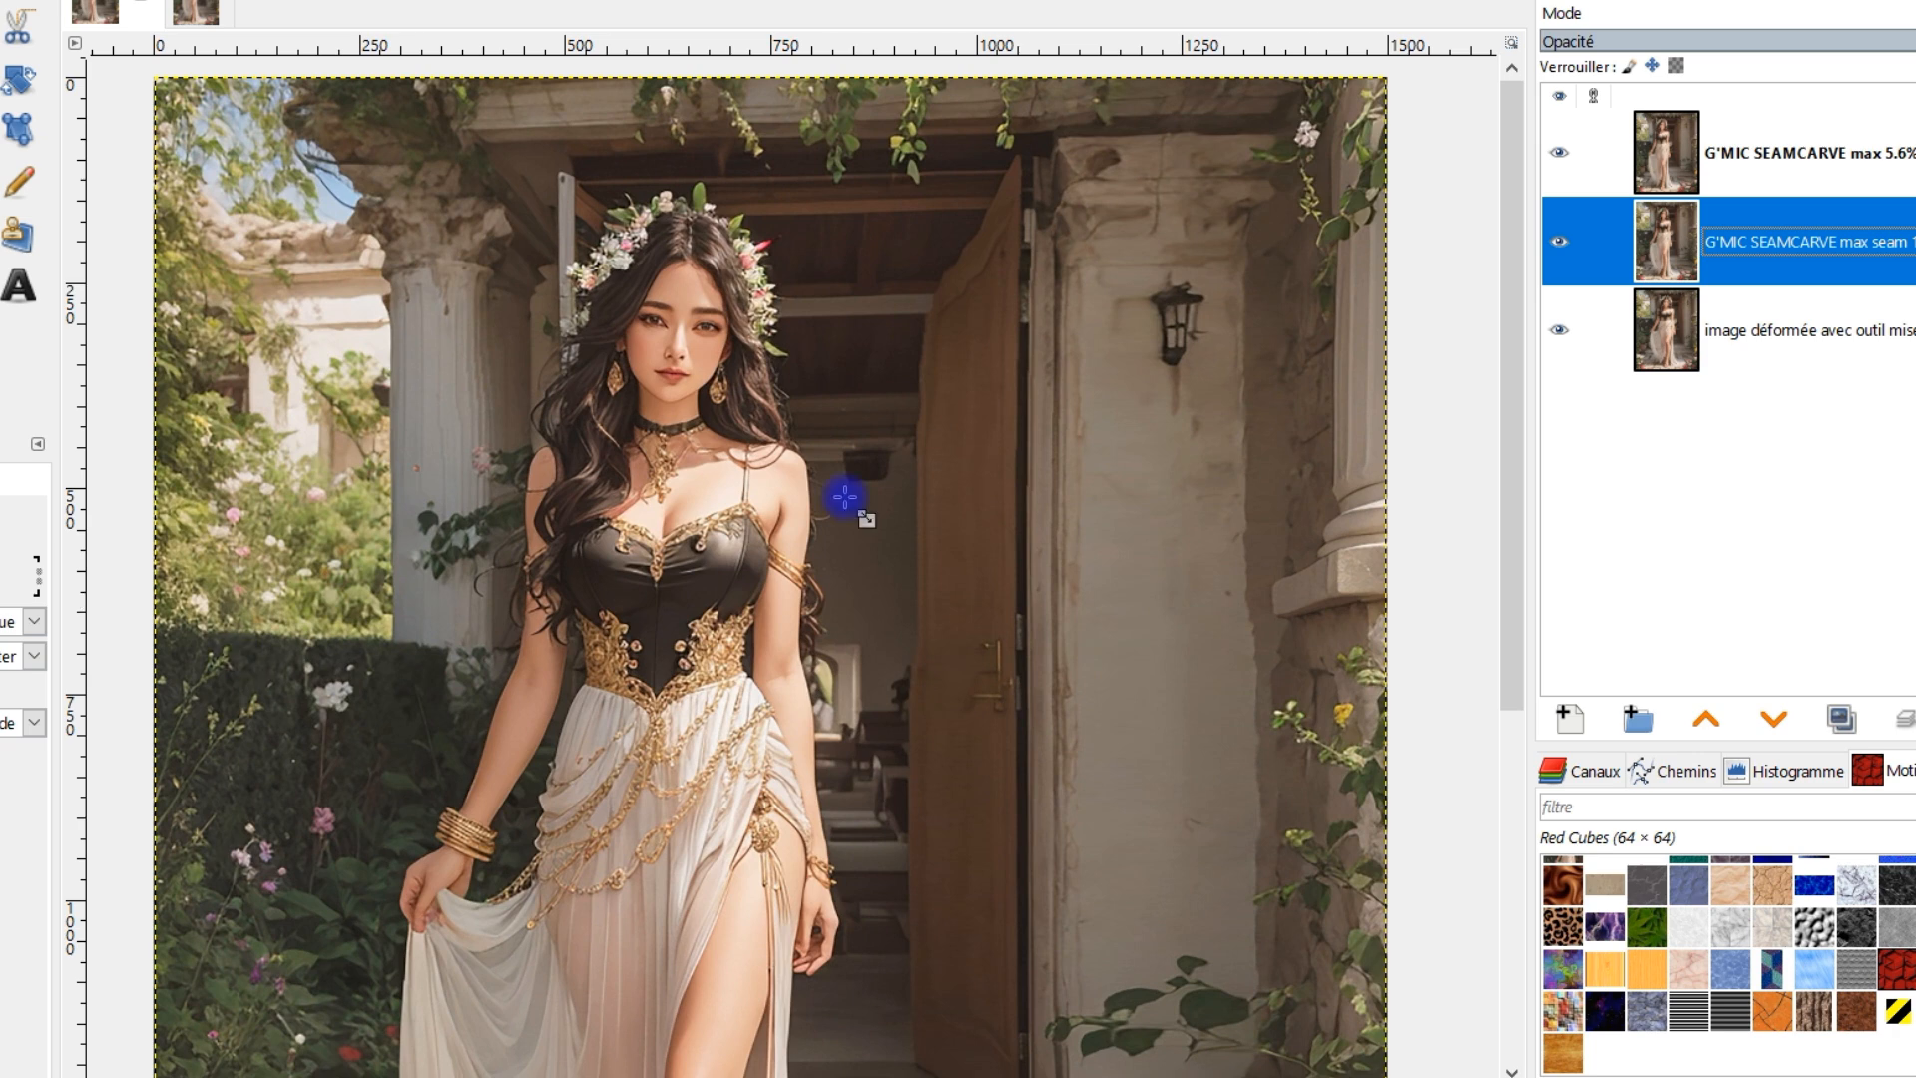
pyautogui.click(1558, 152)
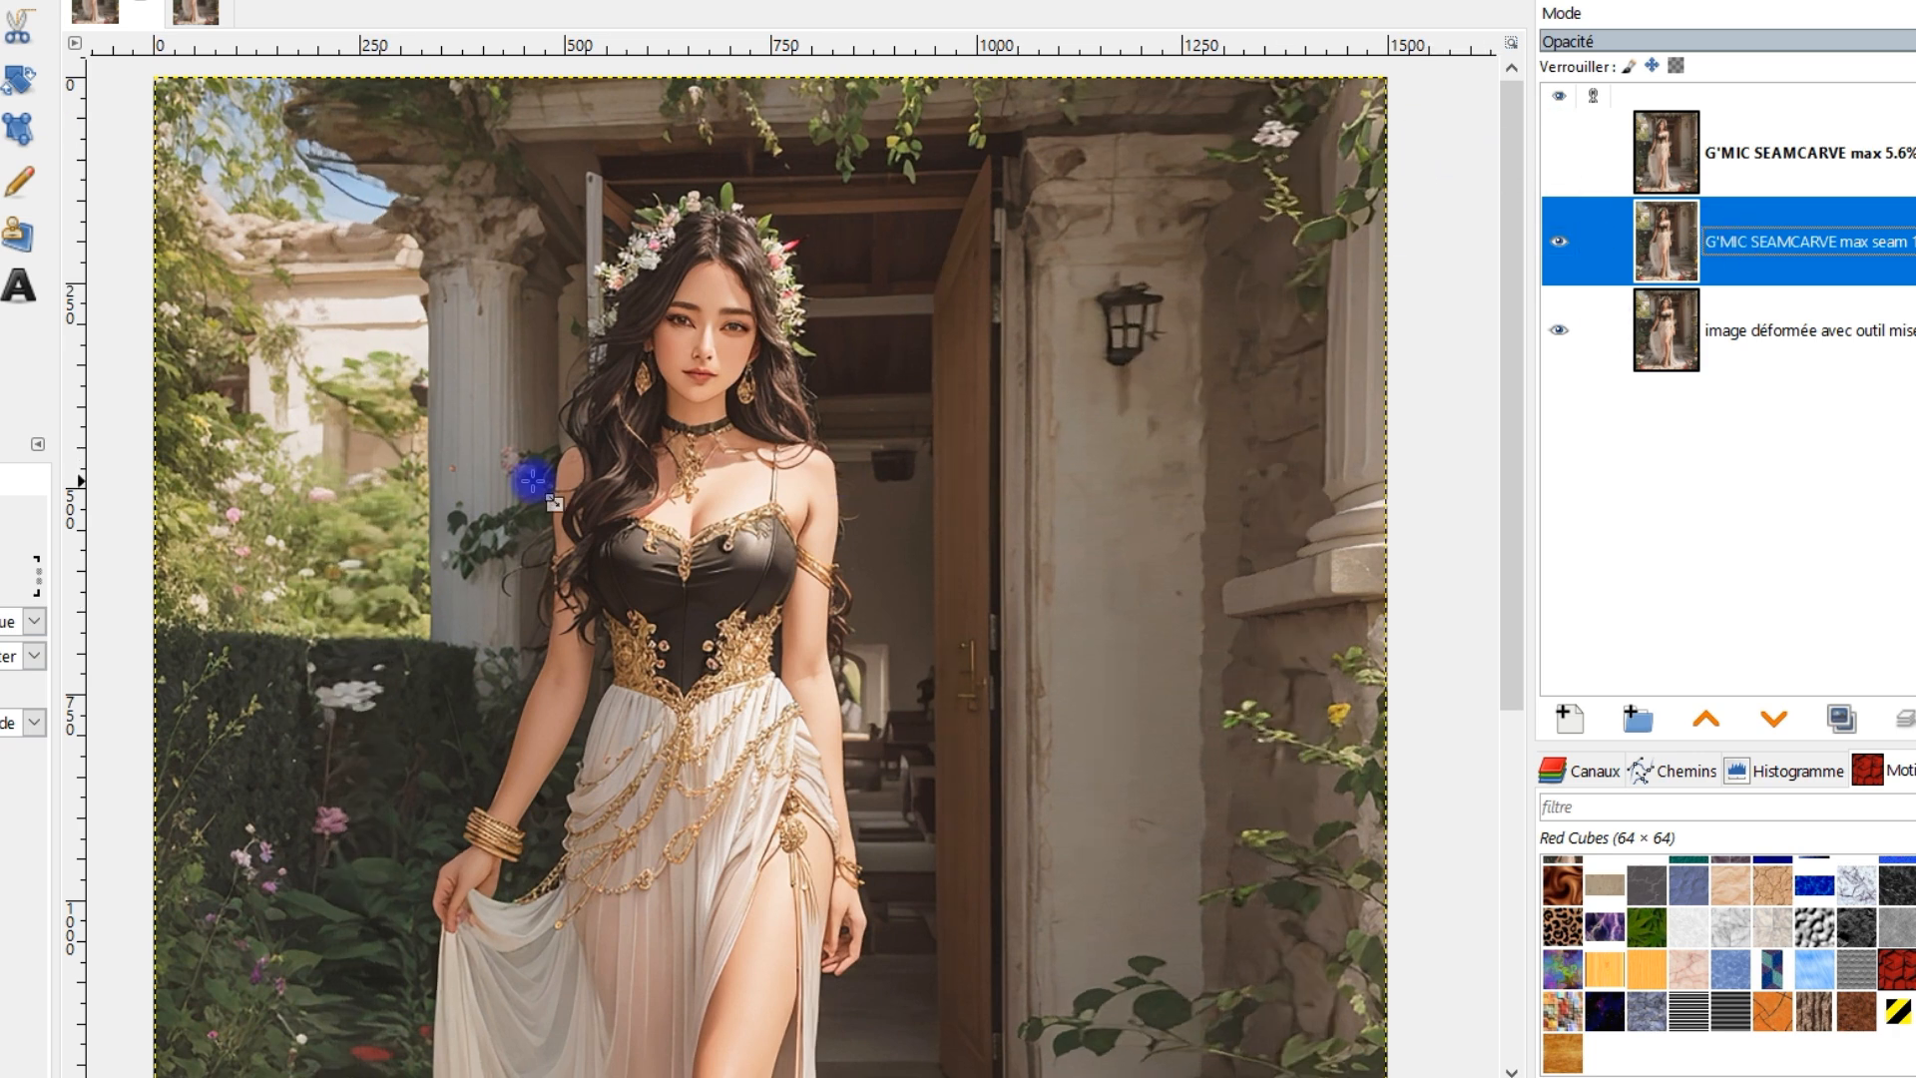
pyautogui.moveTo(76, 569); pyautogui.dragTo(60, 748)
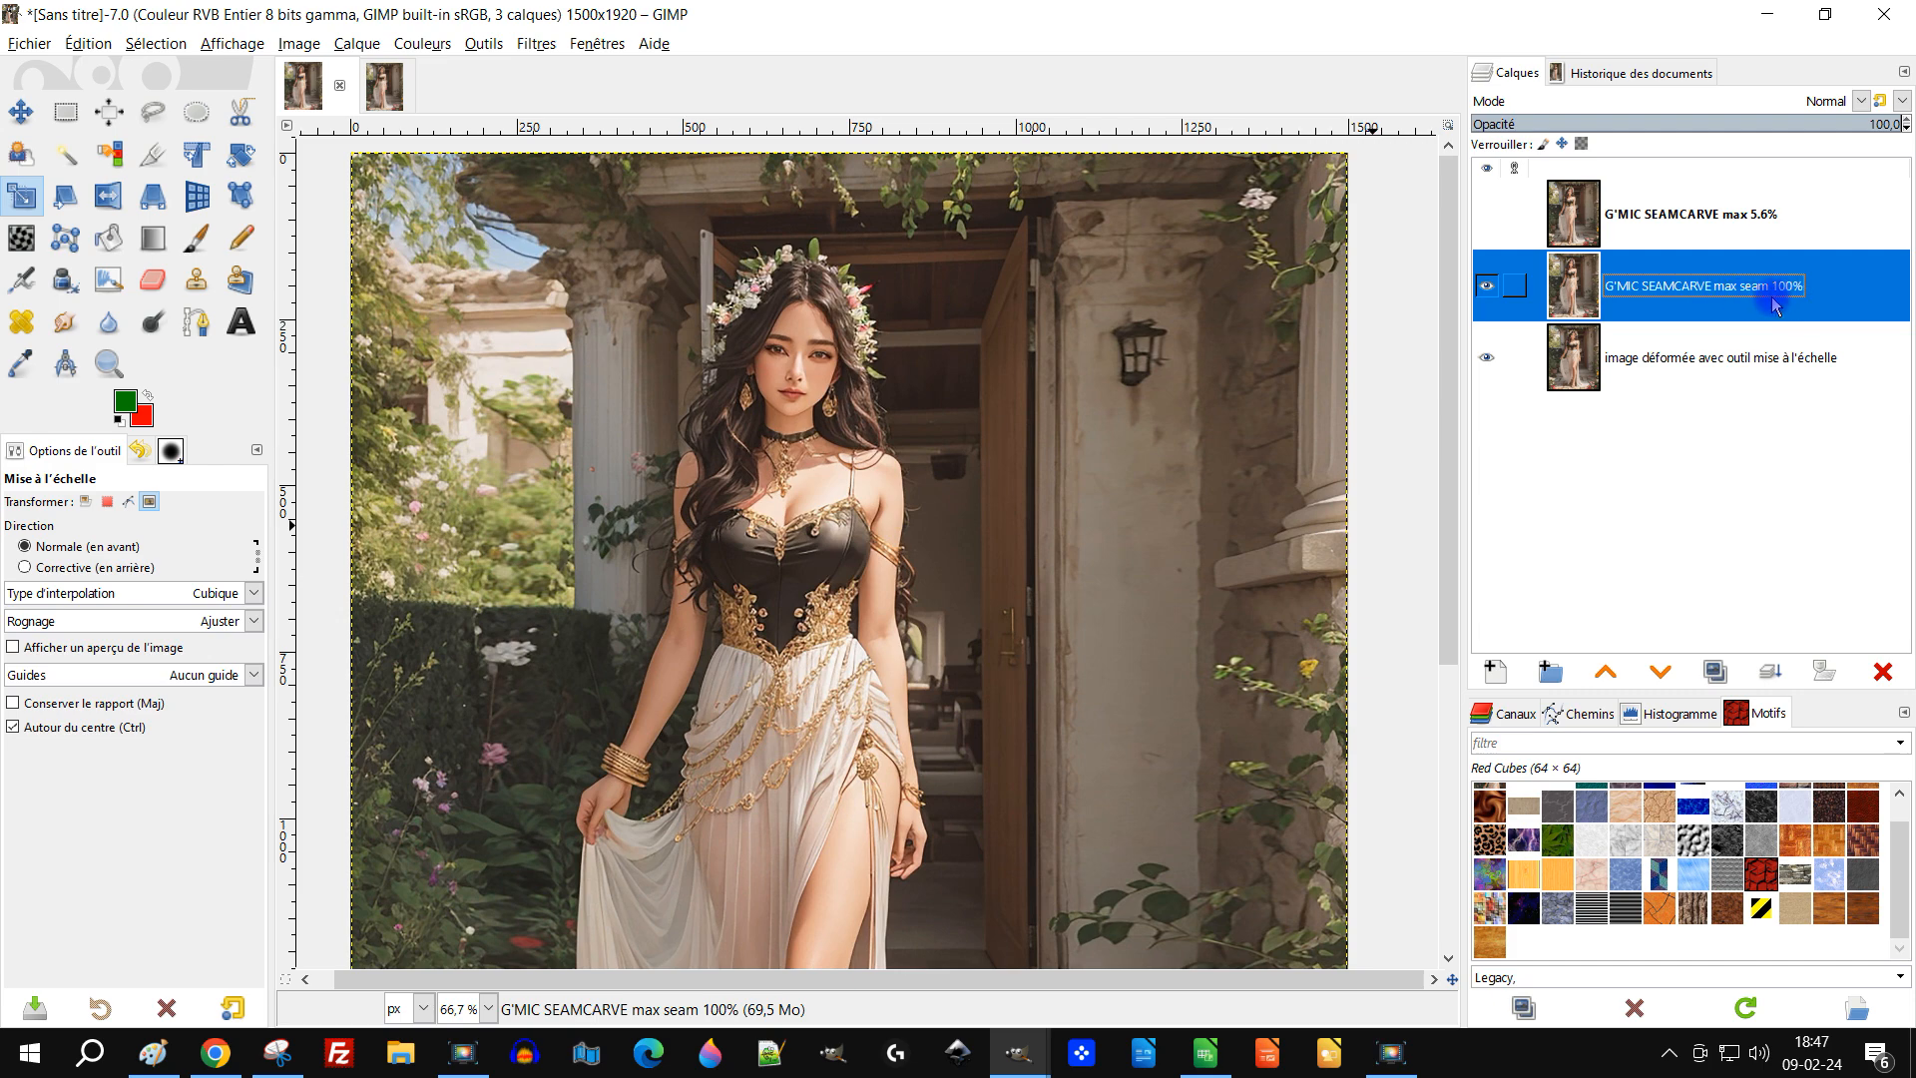
# Step: Compare the dress, steps and flowers in the image's lower part by toggling the G'MIC SEAMCARVE max 5.6% layer
pyautogui.scroll(-10, 1069, 492)
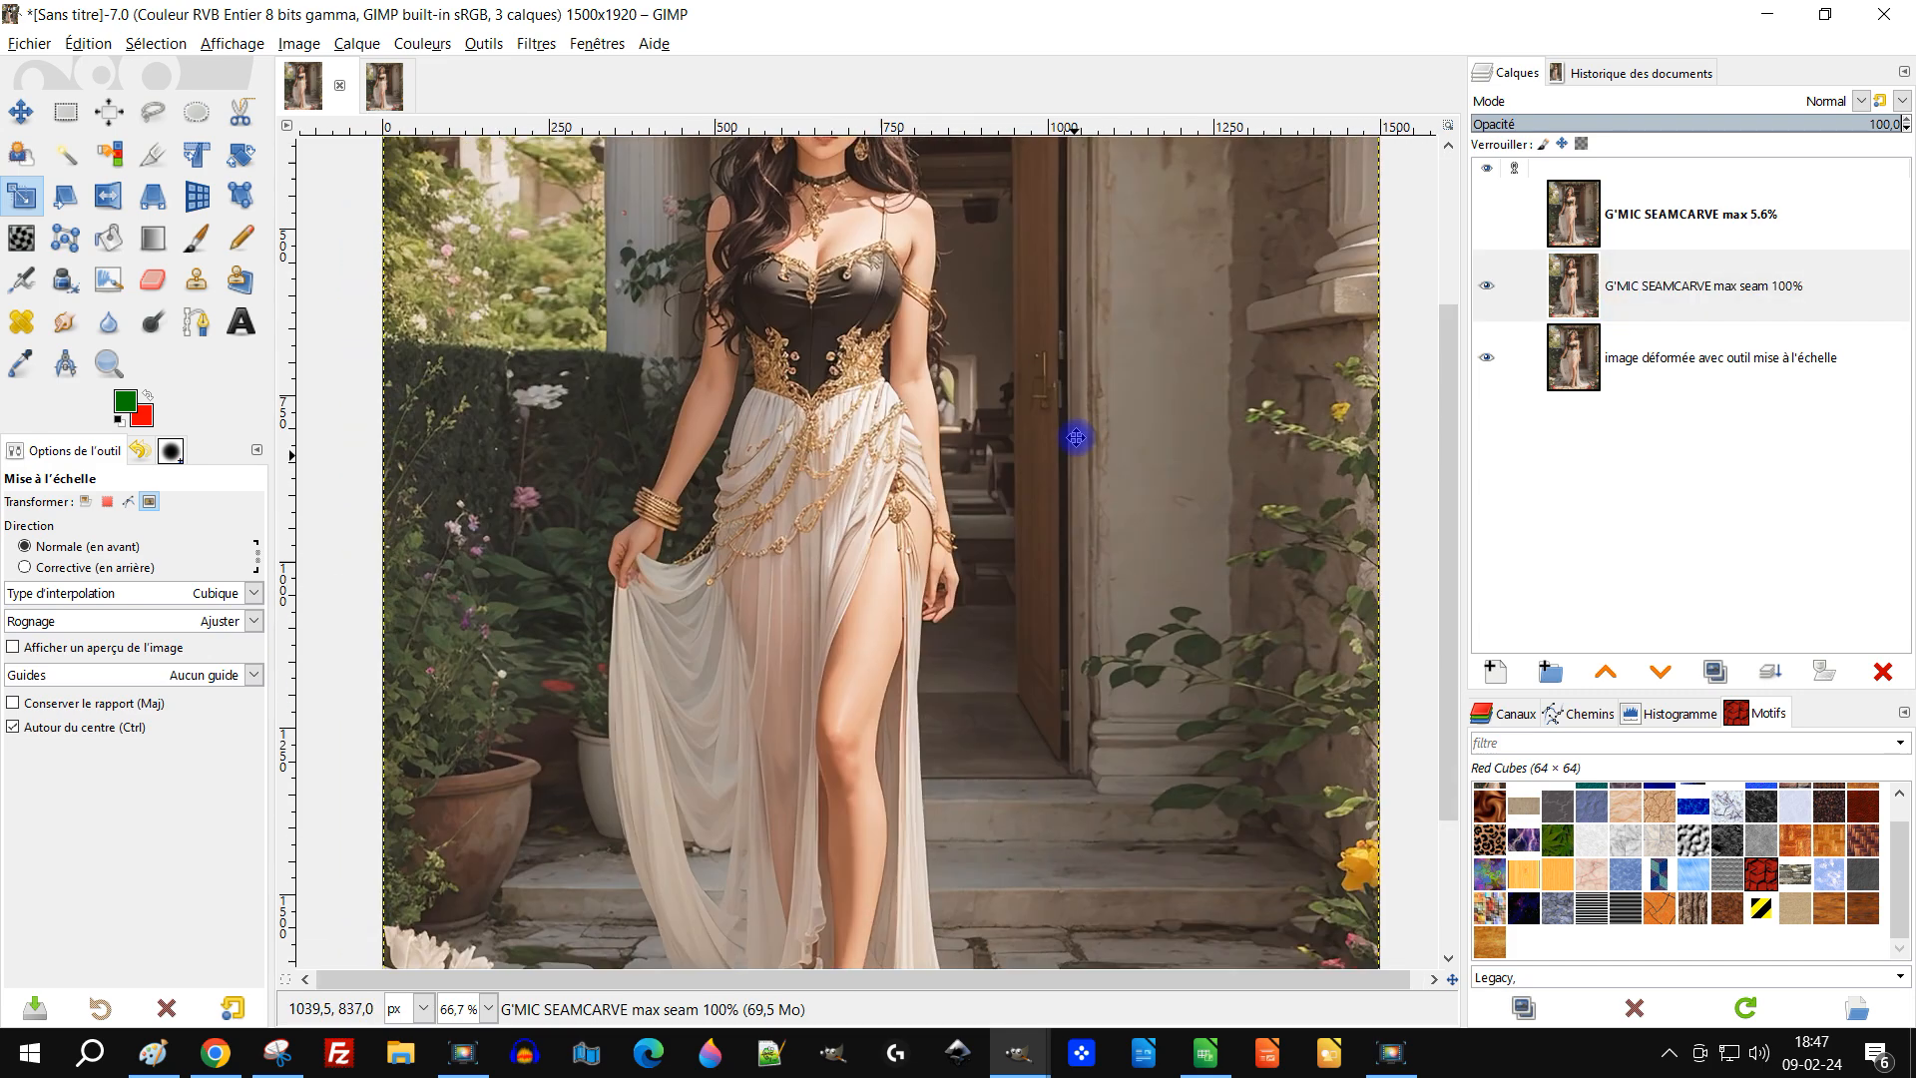
pyautogui.scroll(1, 1037, 226)
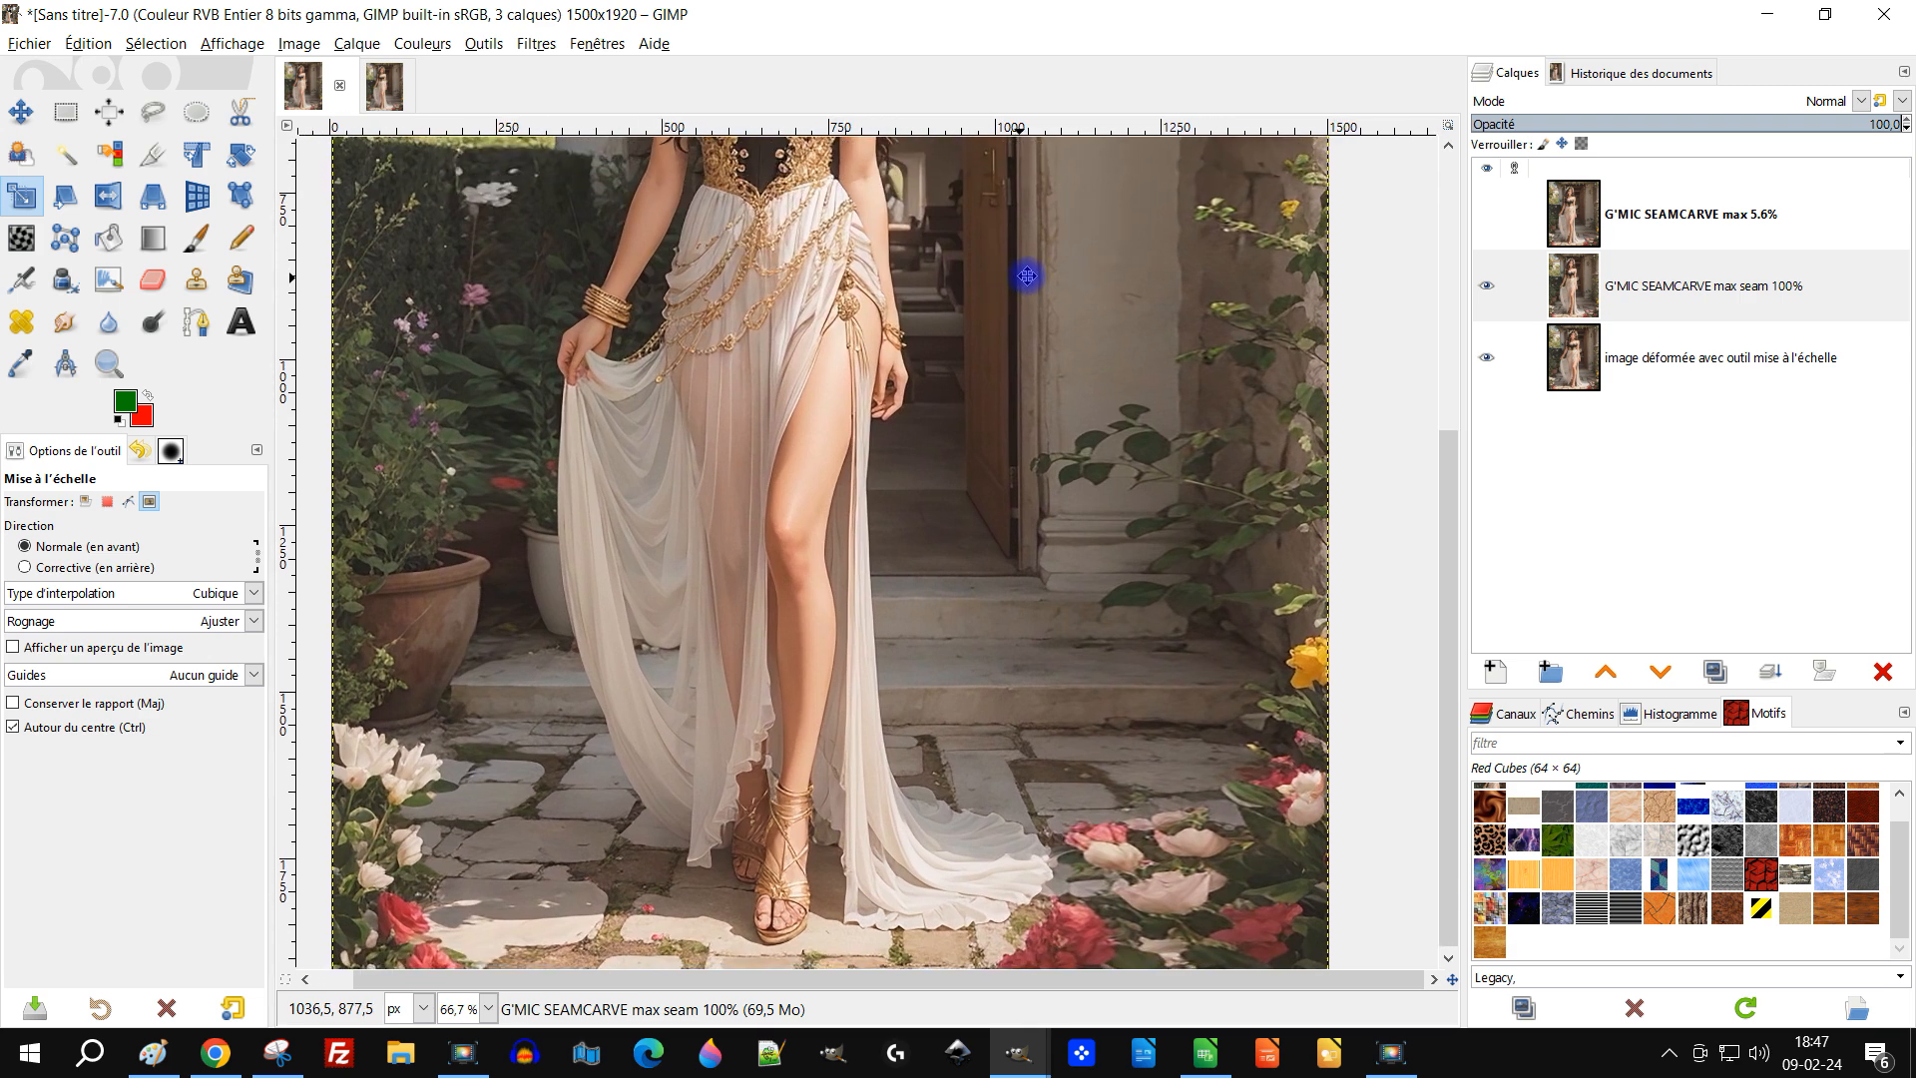
pyautogui.scroll(-1, 1033, 265)
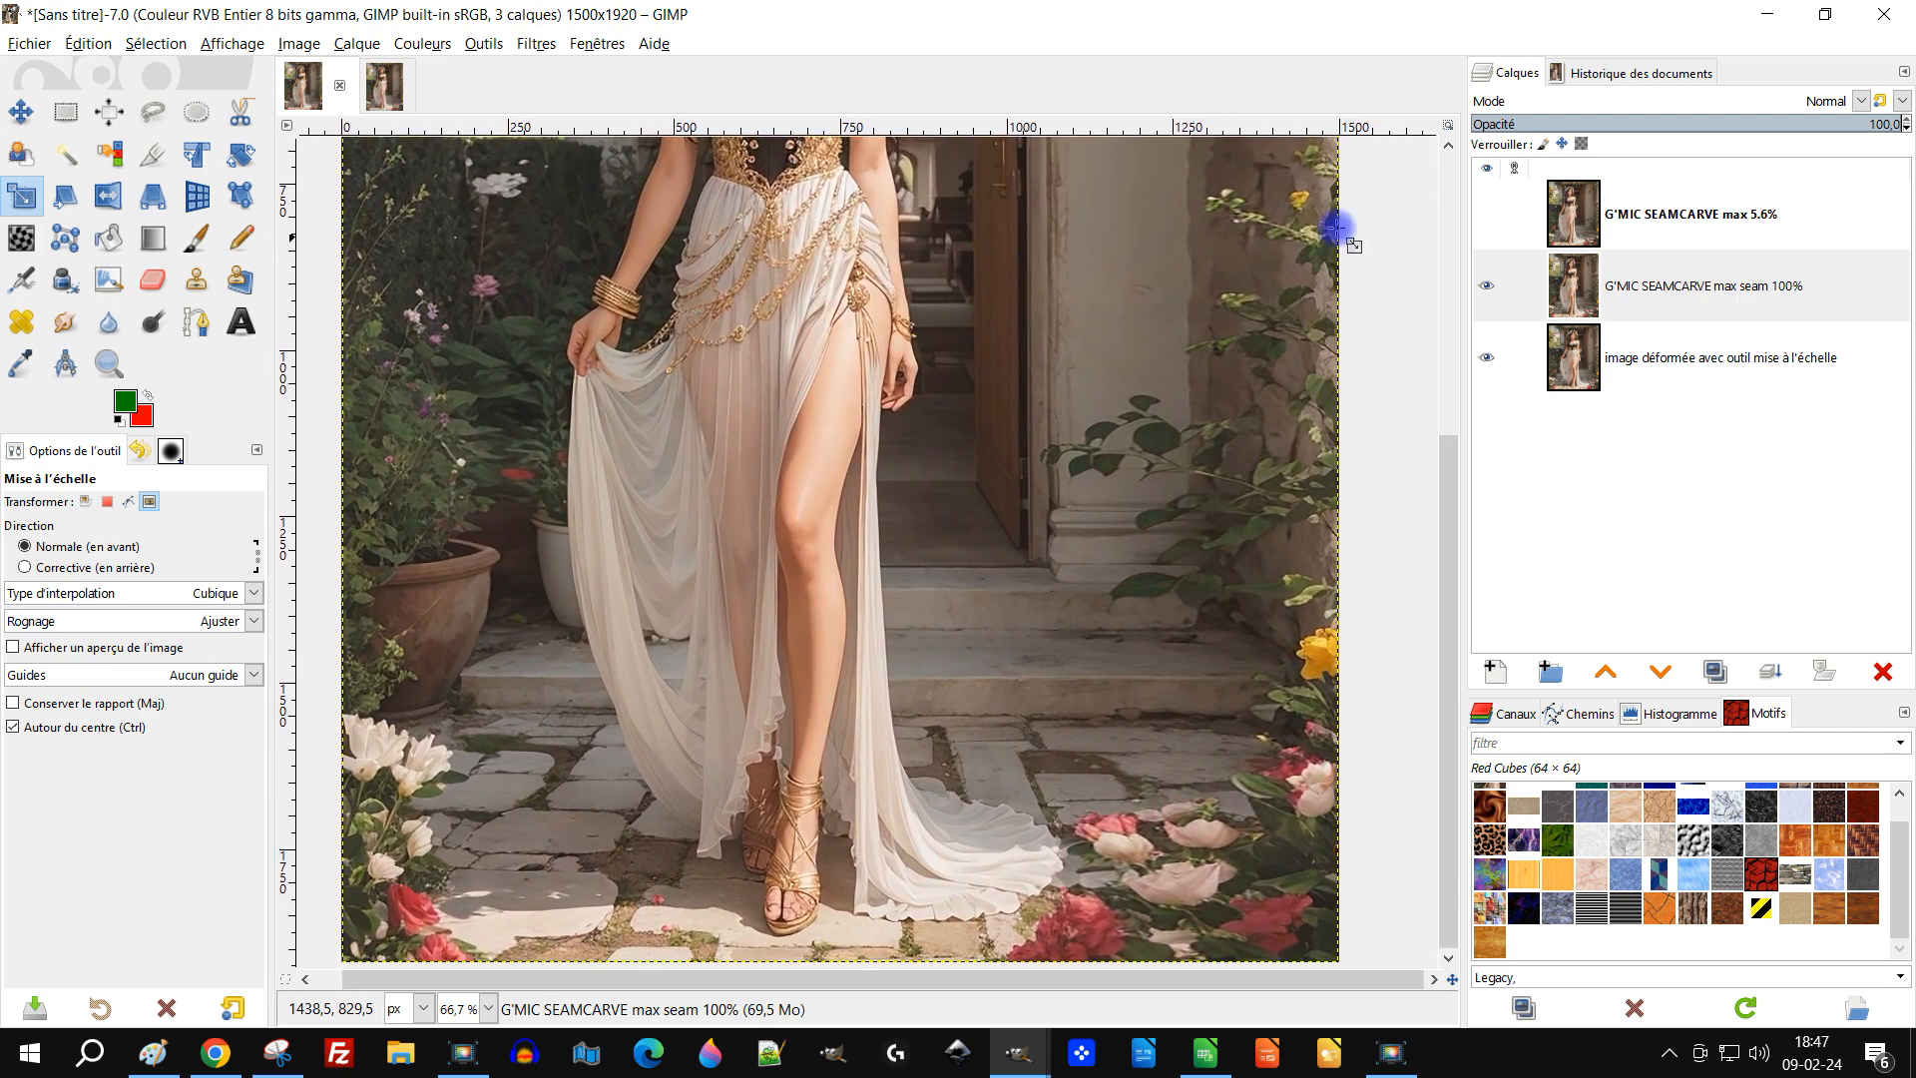
pyautogui.click(1486, 216)
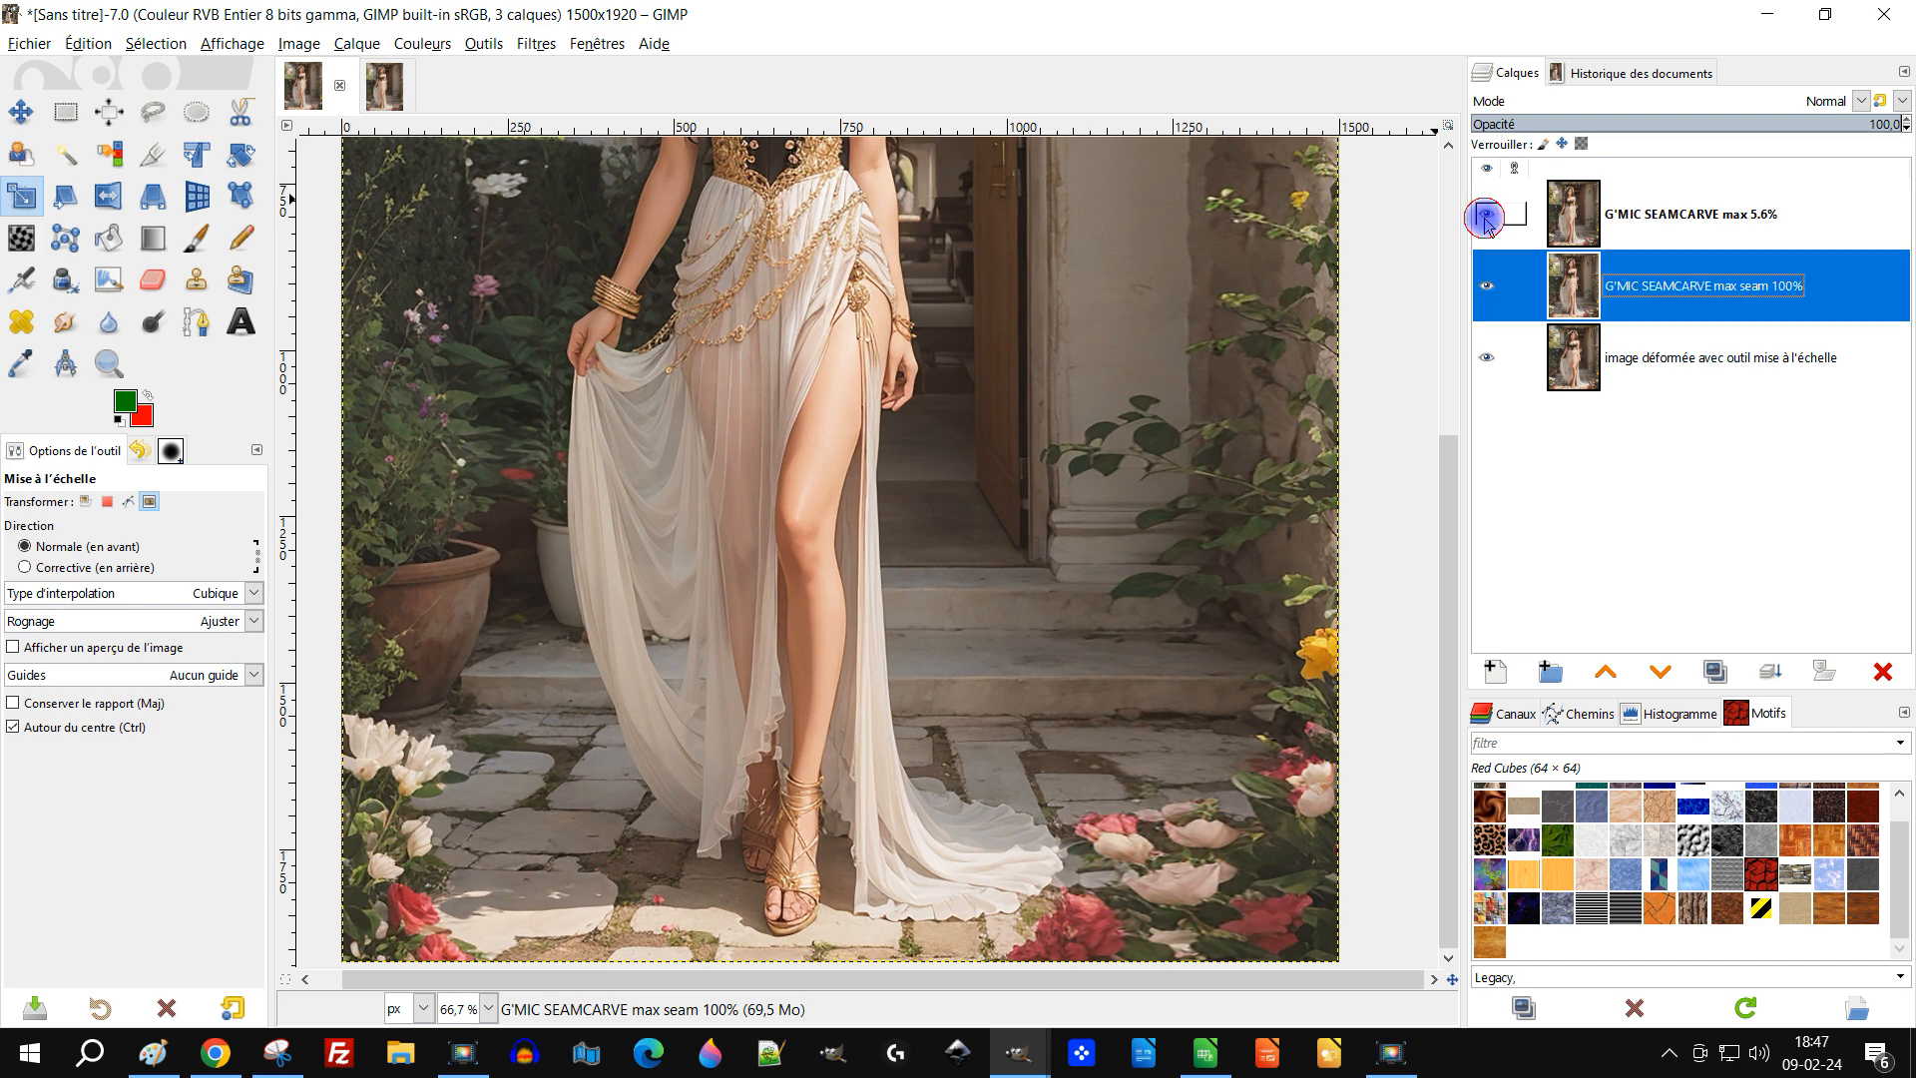
pyautogui.click(1486, 216)
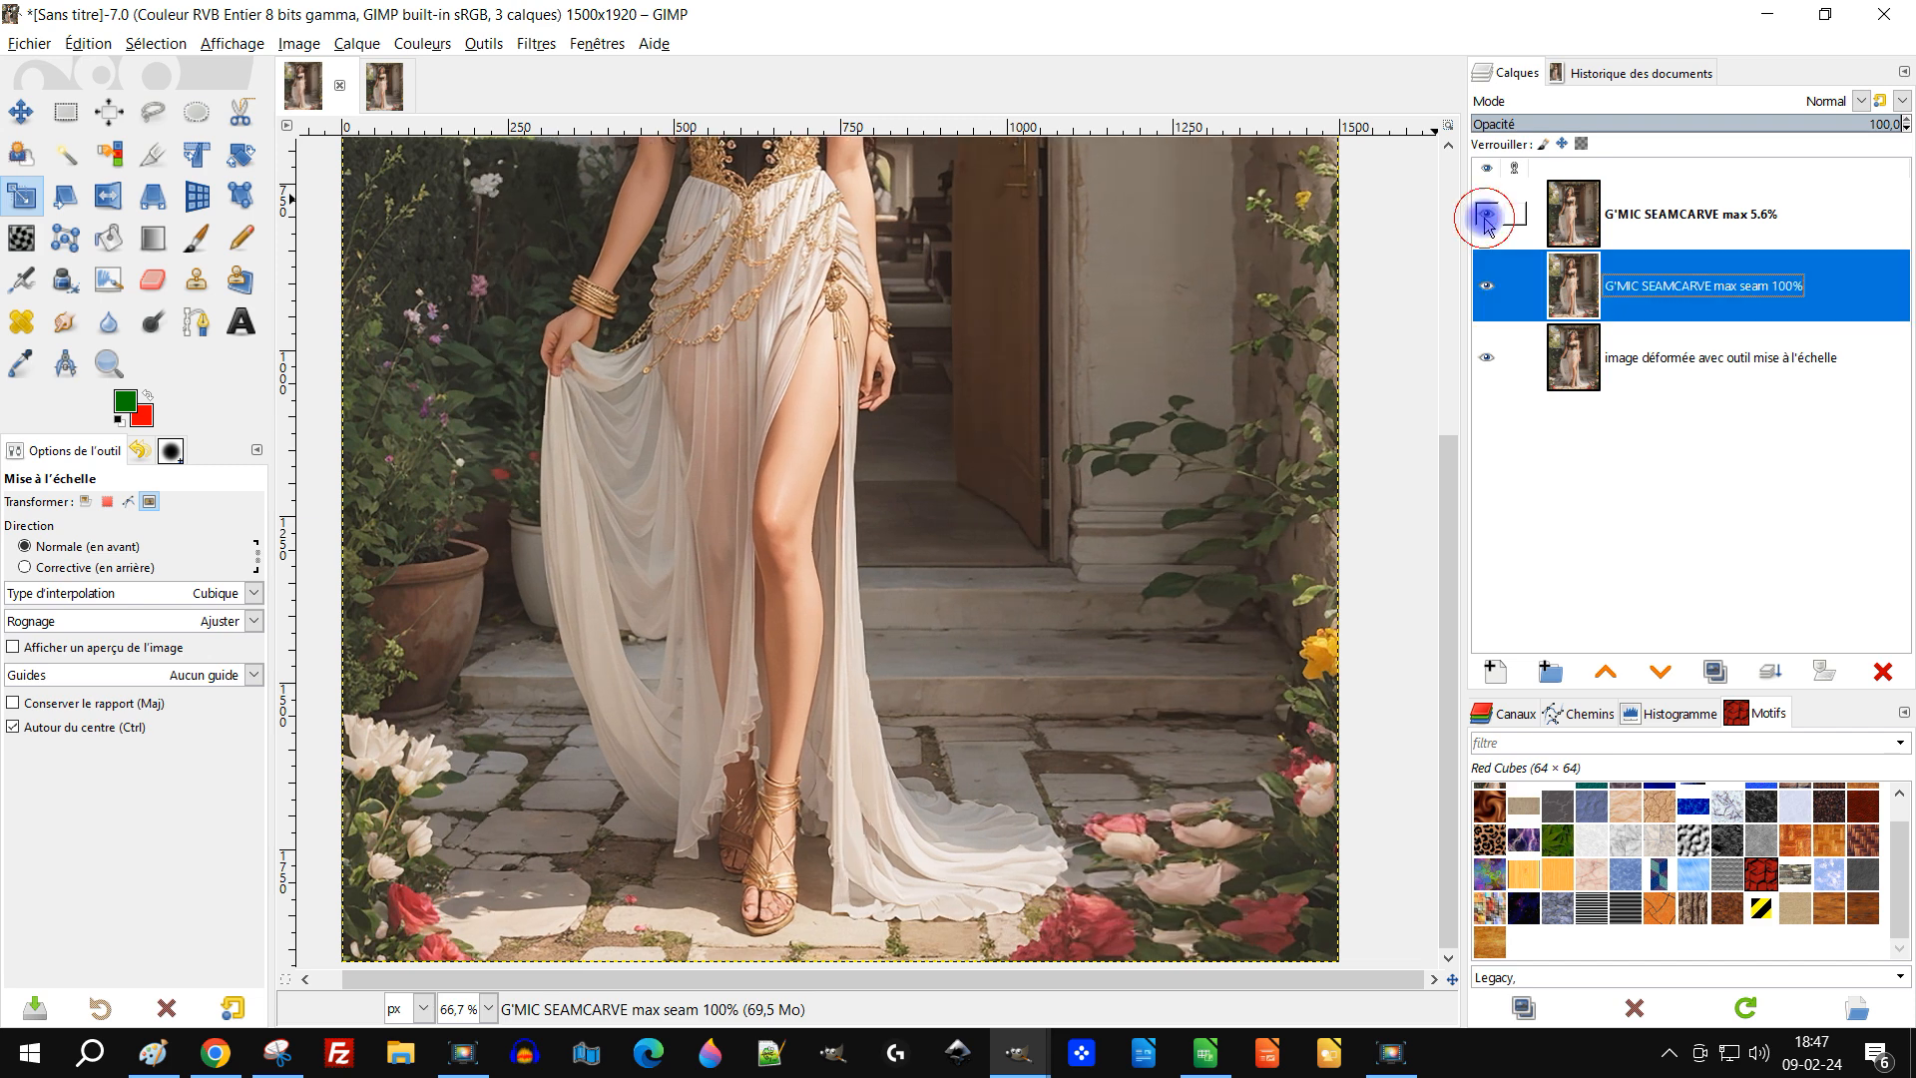
pyautogui.click(1486, 216)
pyautogui.click(1486, 217)
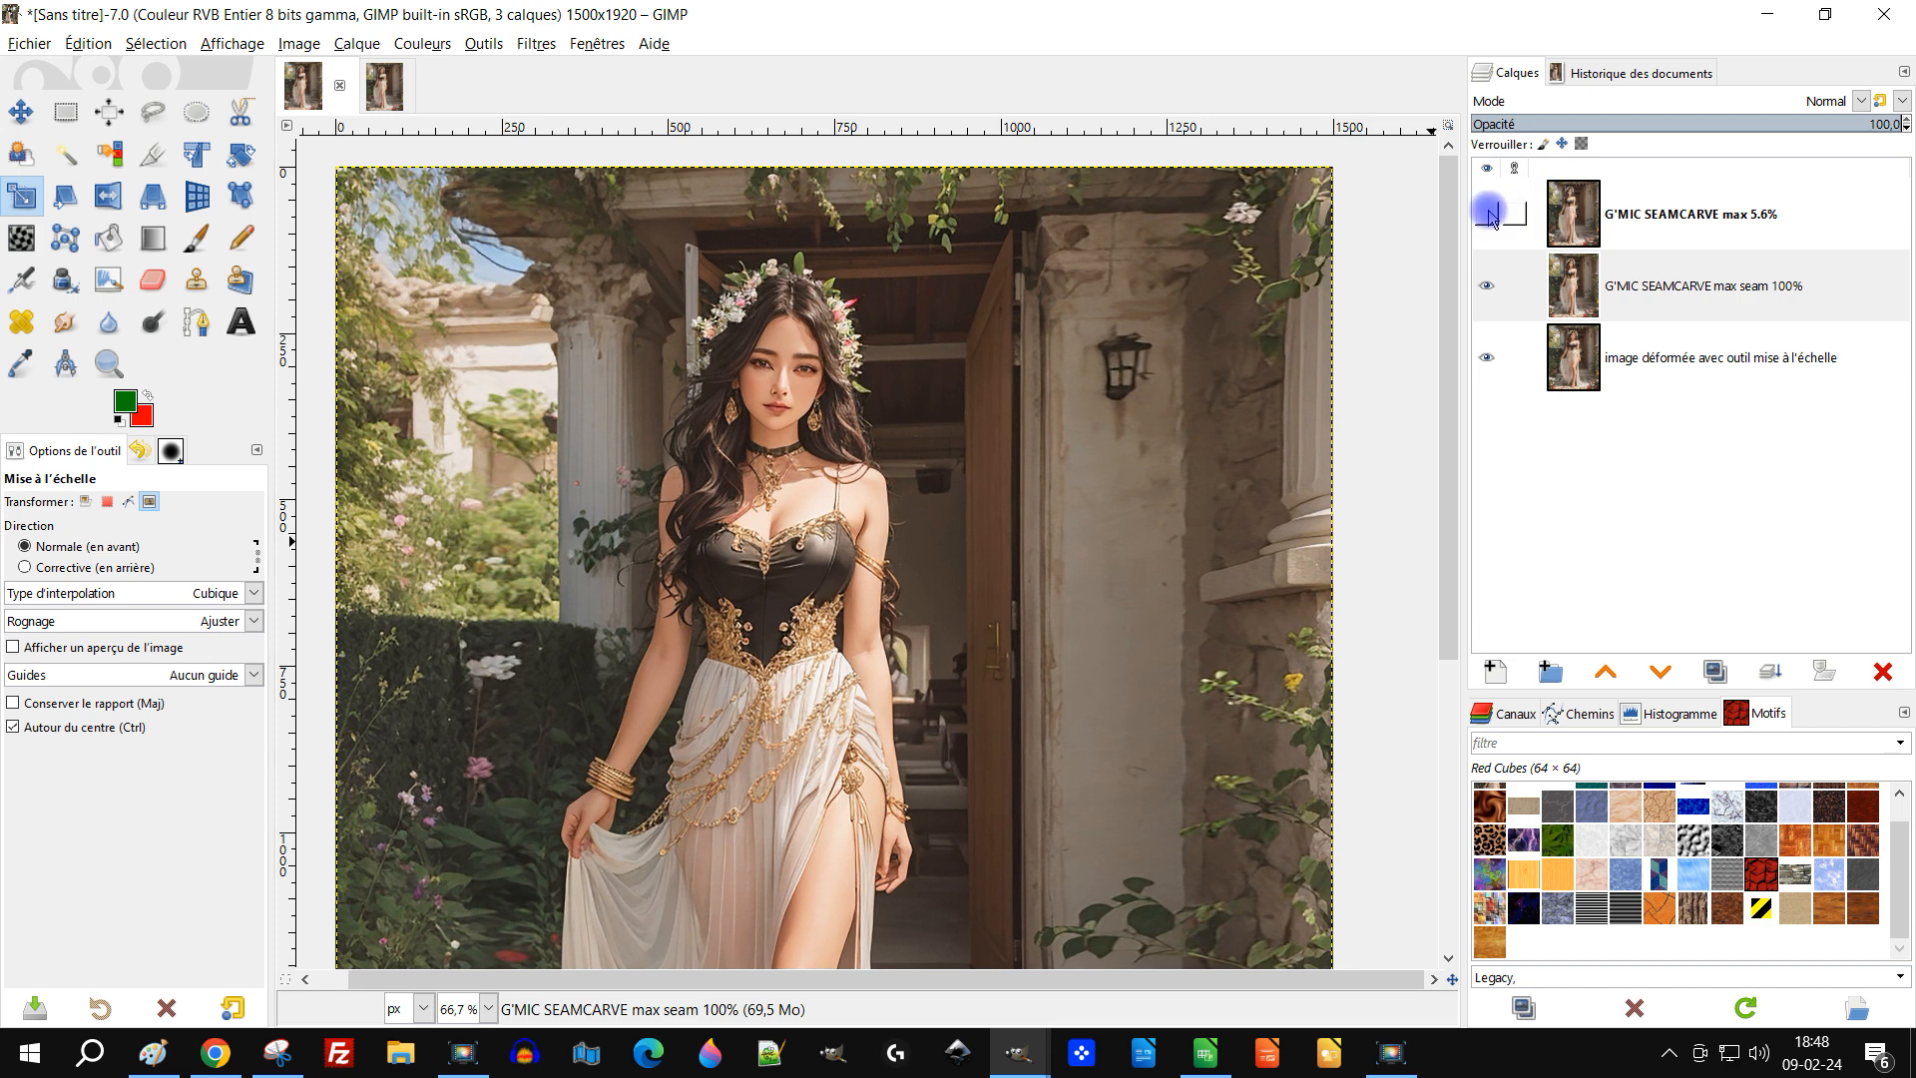
# Step: Compare how the lantern, door and right-hand column differ by toggling the max 5.6% layer over the 100% one, leaving it visible
pyautogui.click(1487, 216)
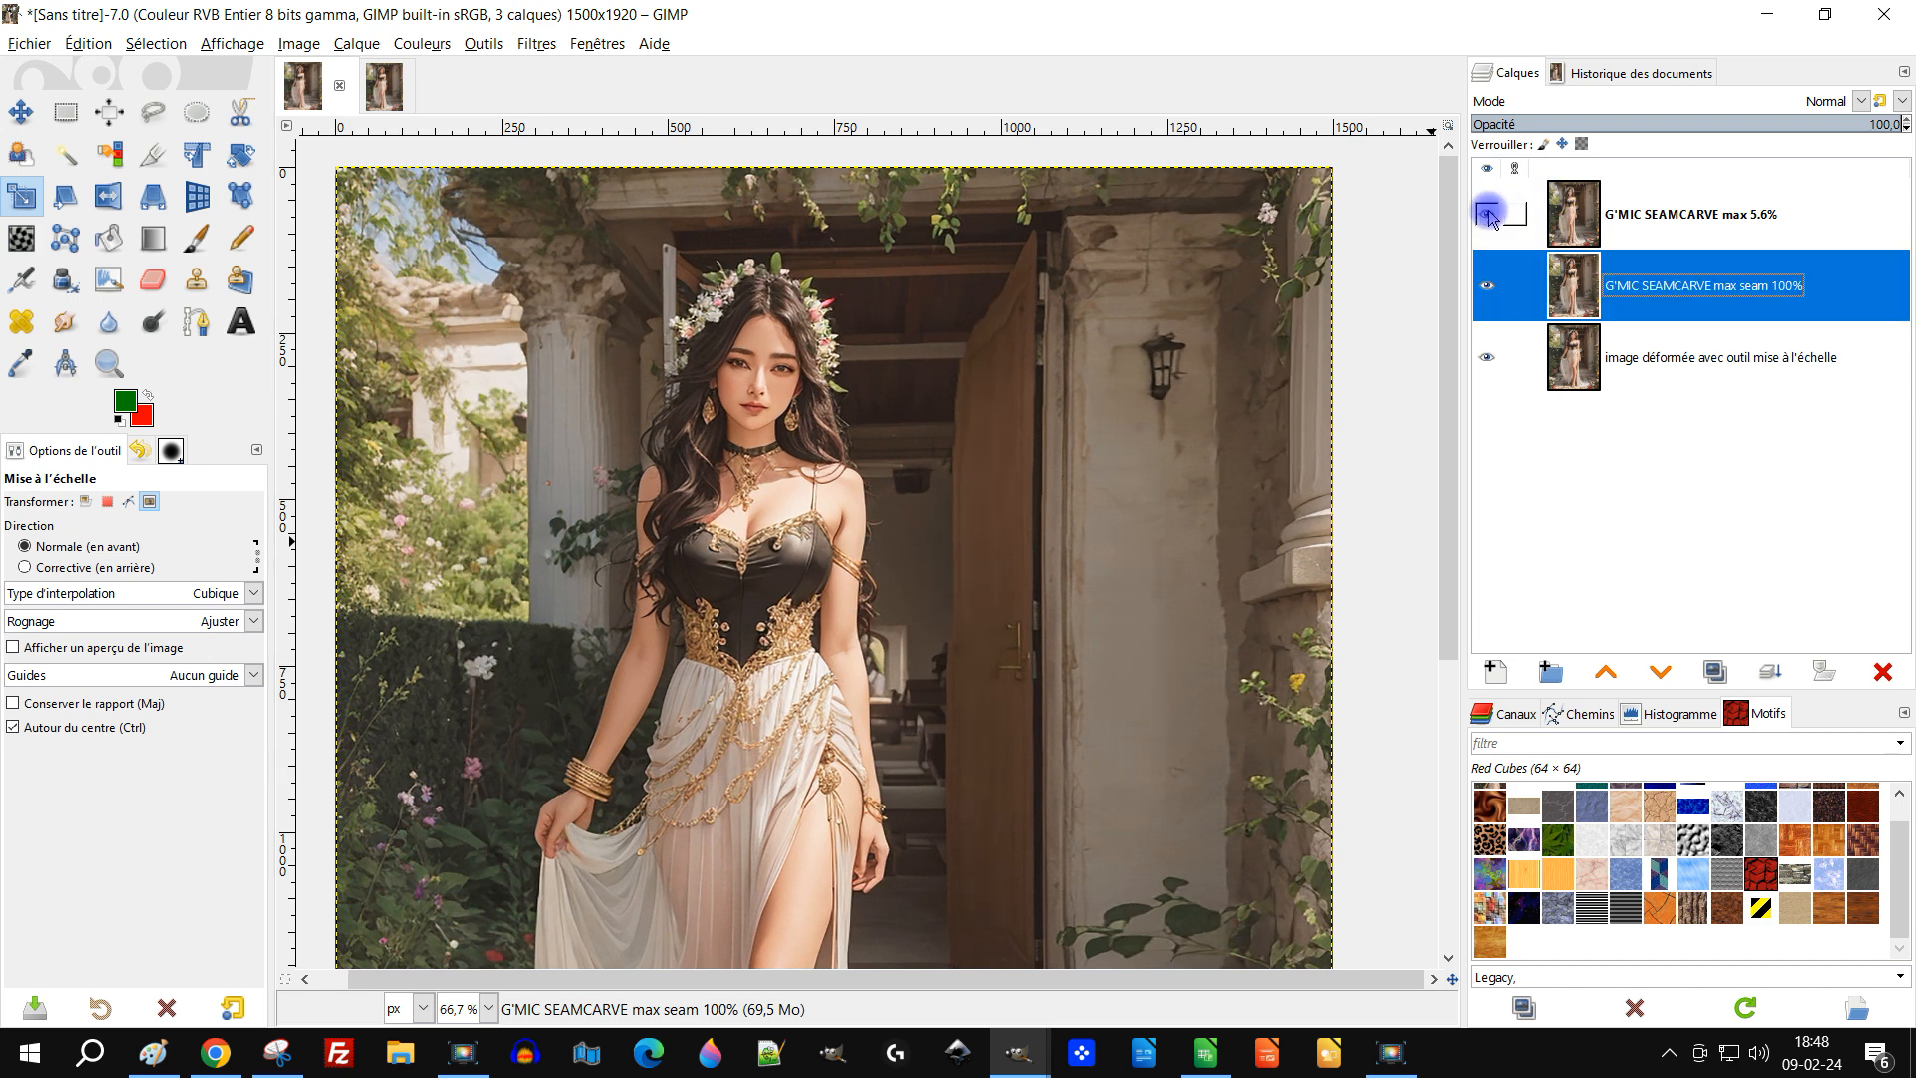
pyautogui.click(1487, 216)
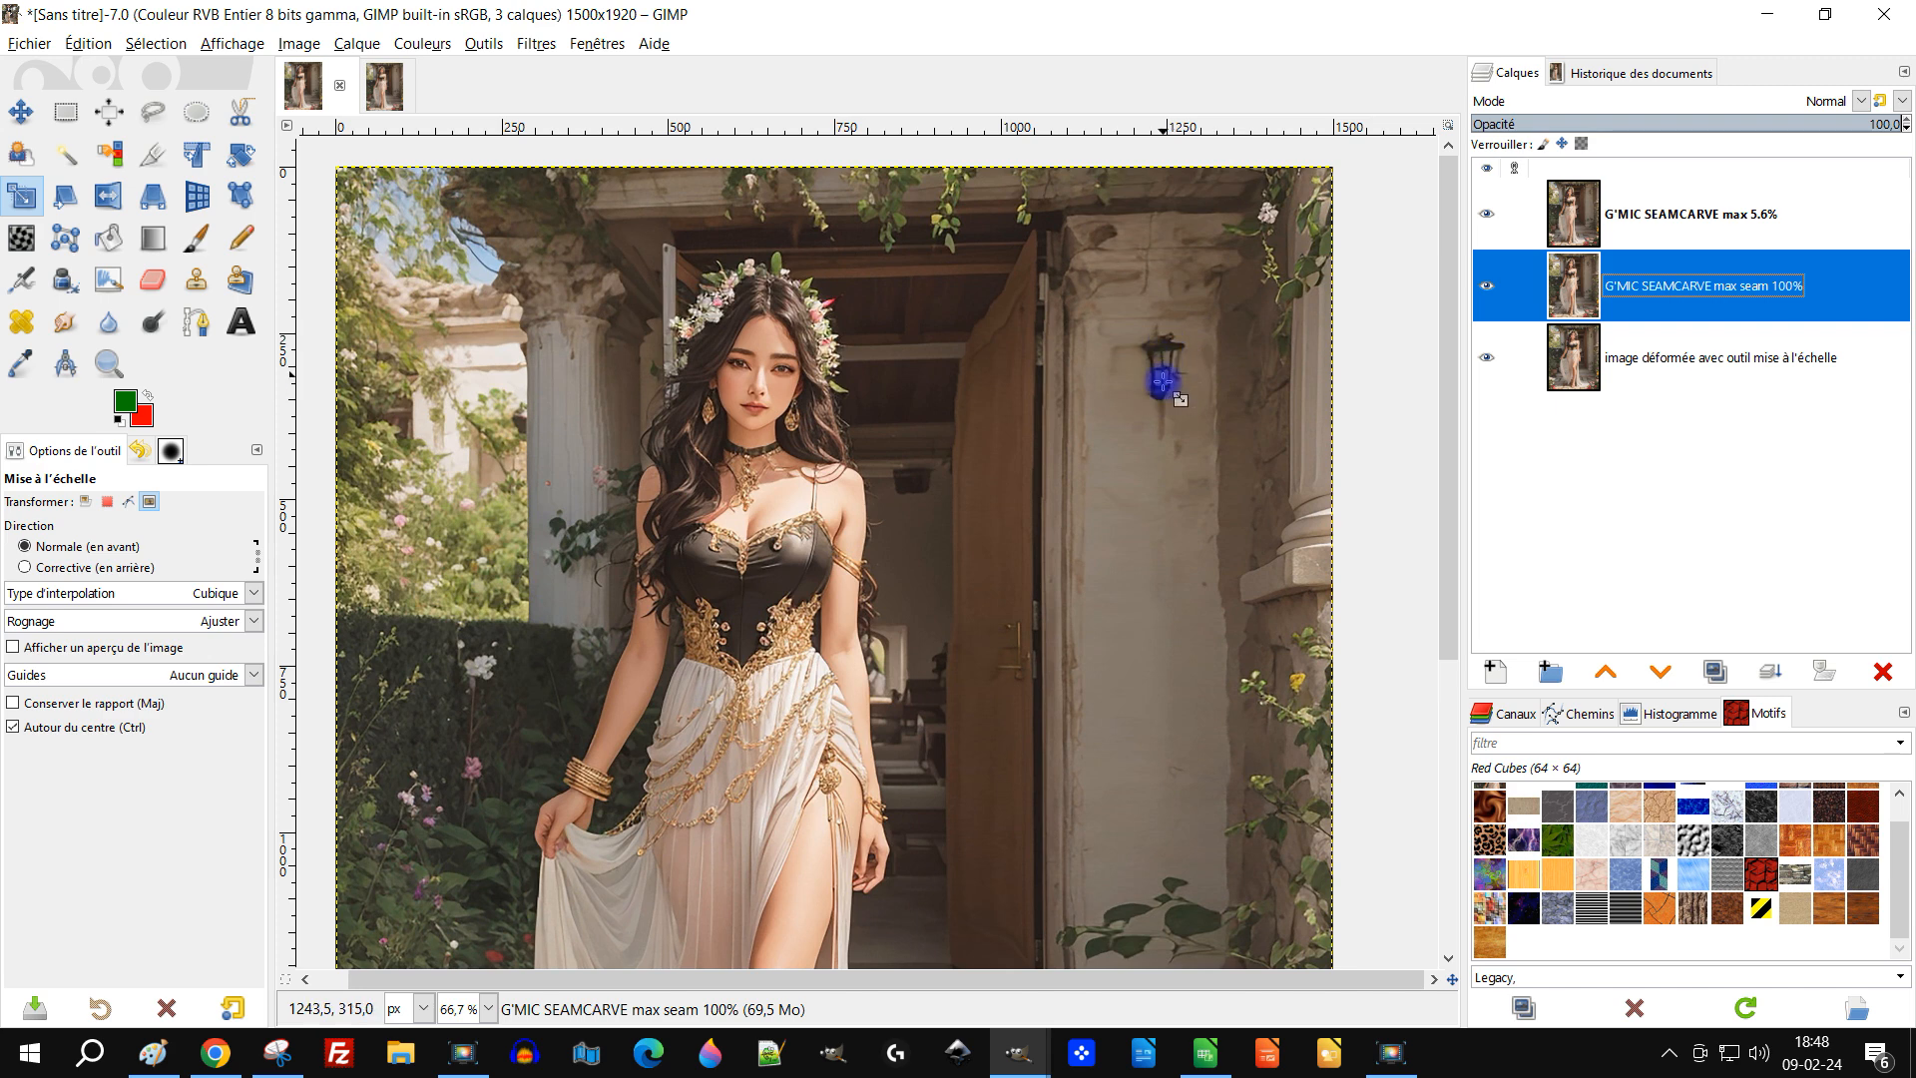
pyautogui.click(1487, 216)
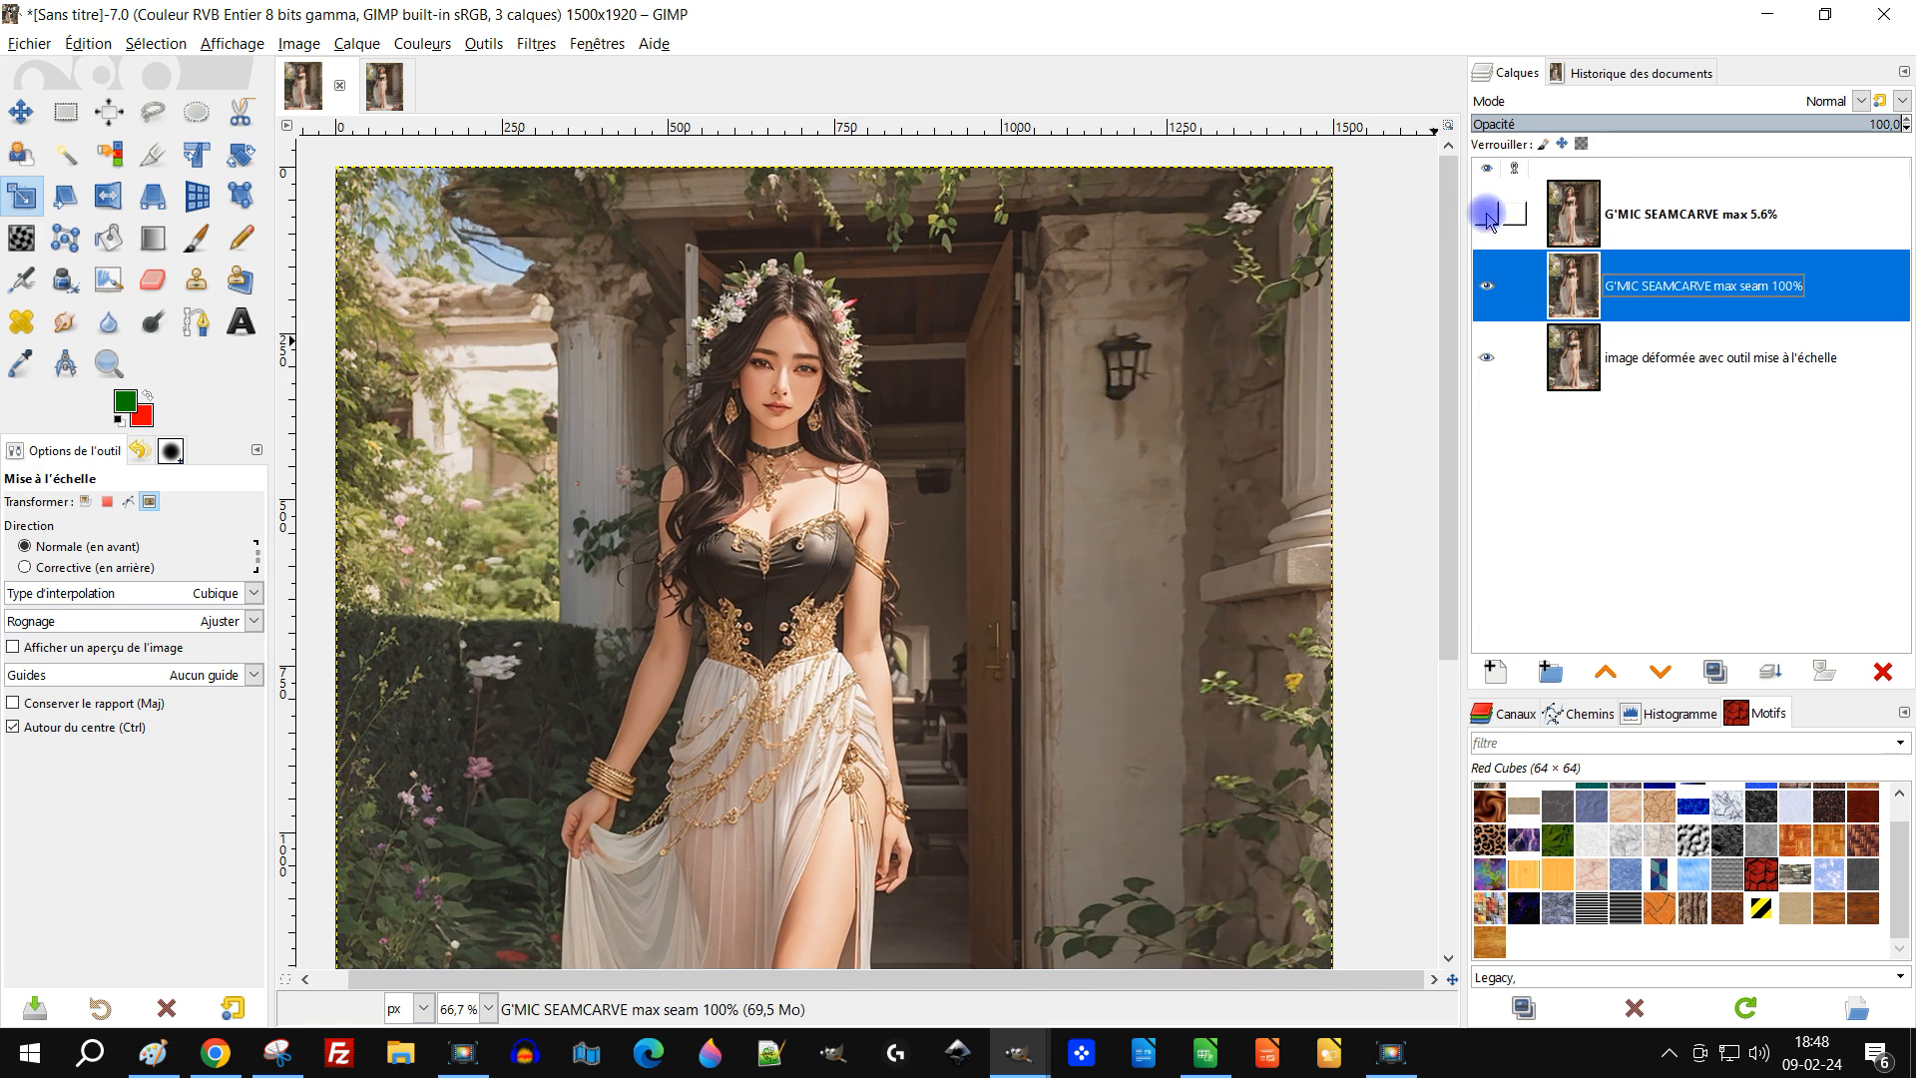
pyautogui.click(1487, 215)
pyautogui.click(1487, 215)
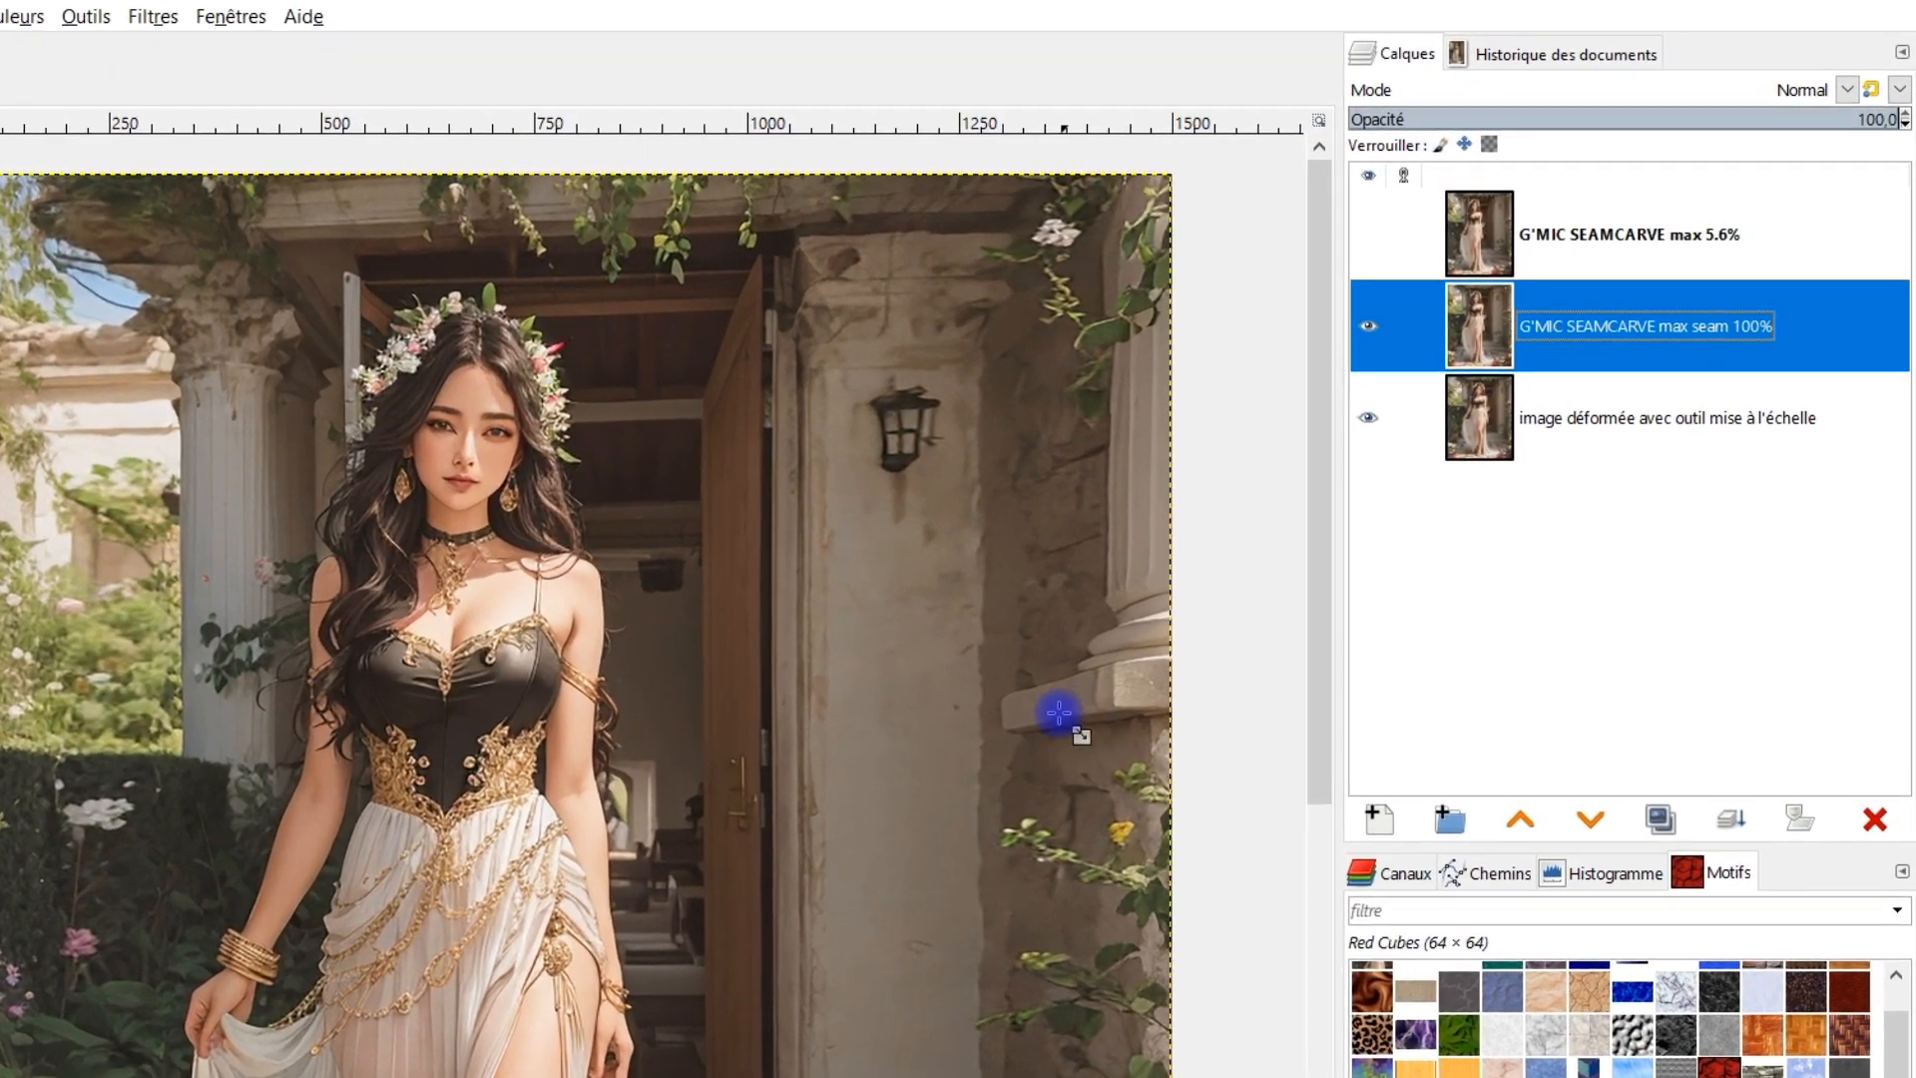
pyautogui.click(1368, 233)
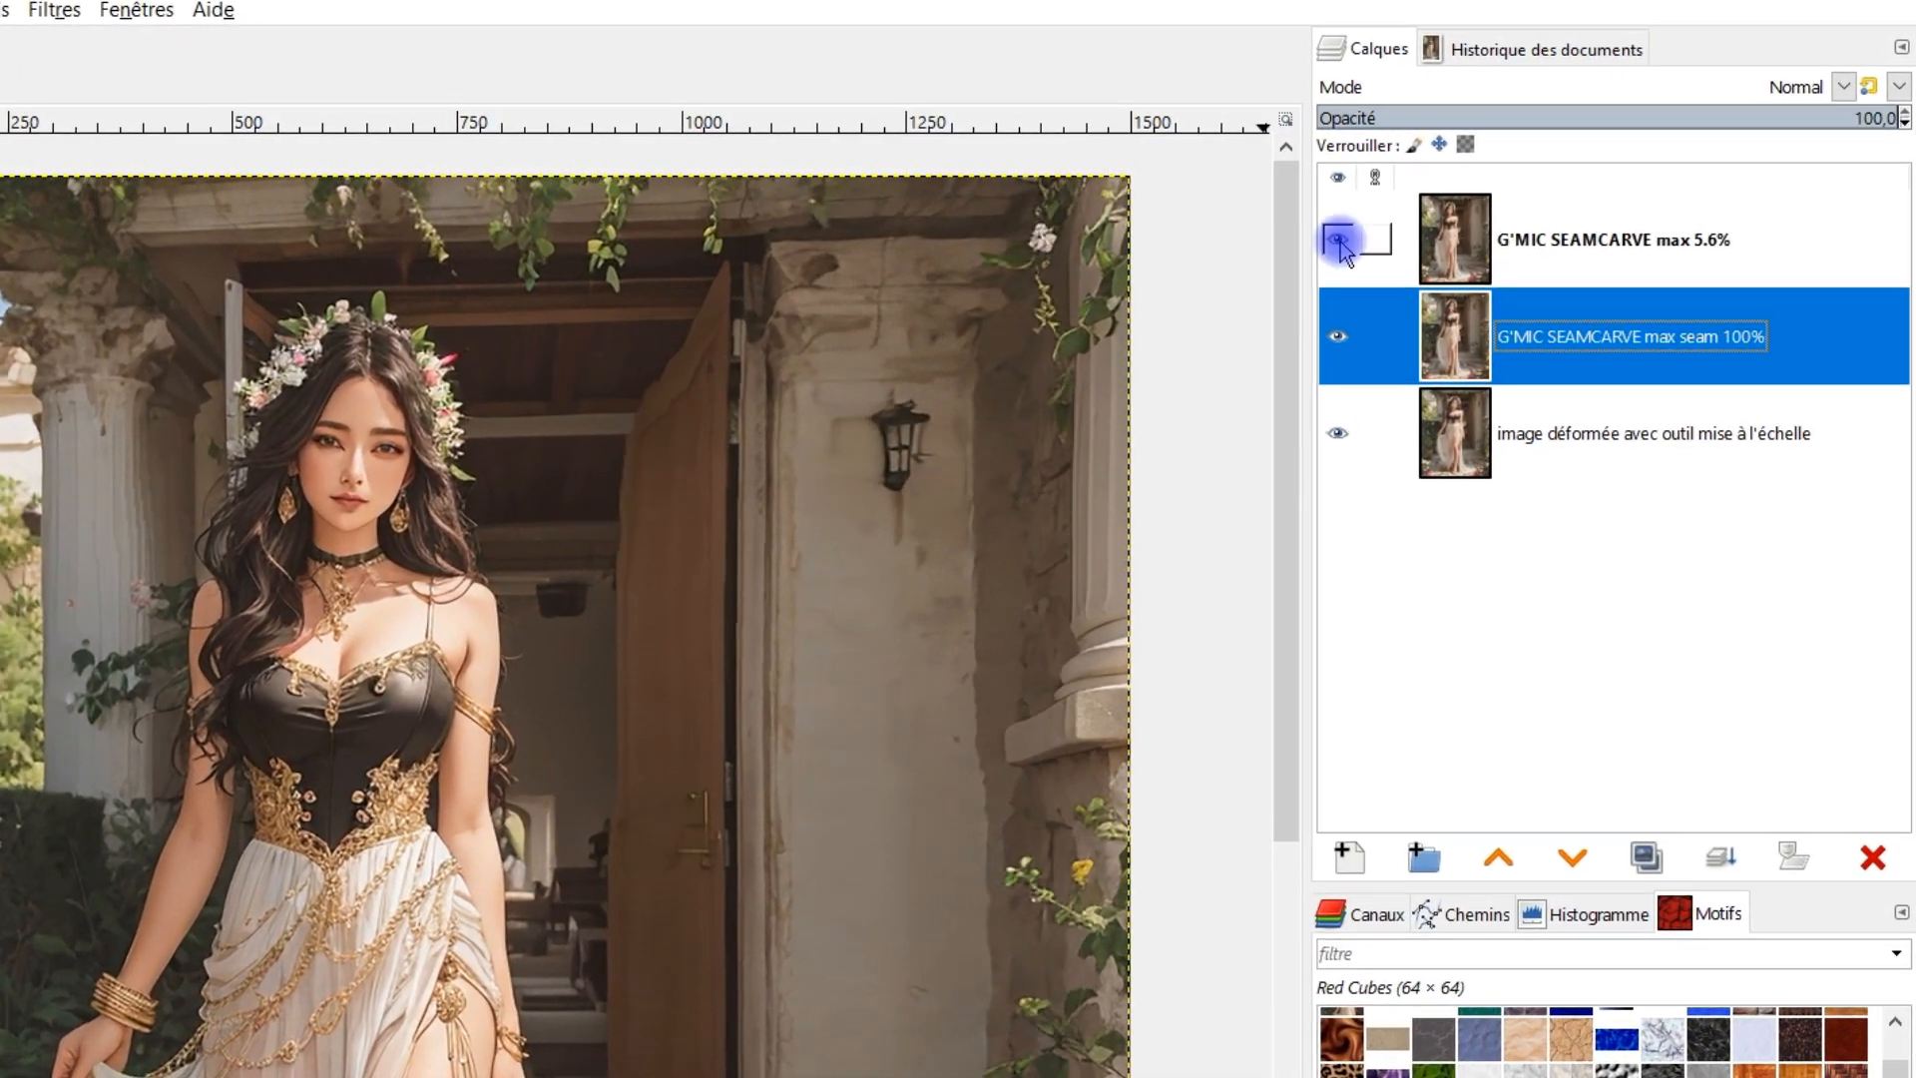
pyautogui.click(1339, 240)
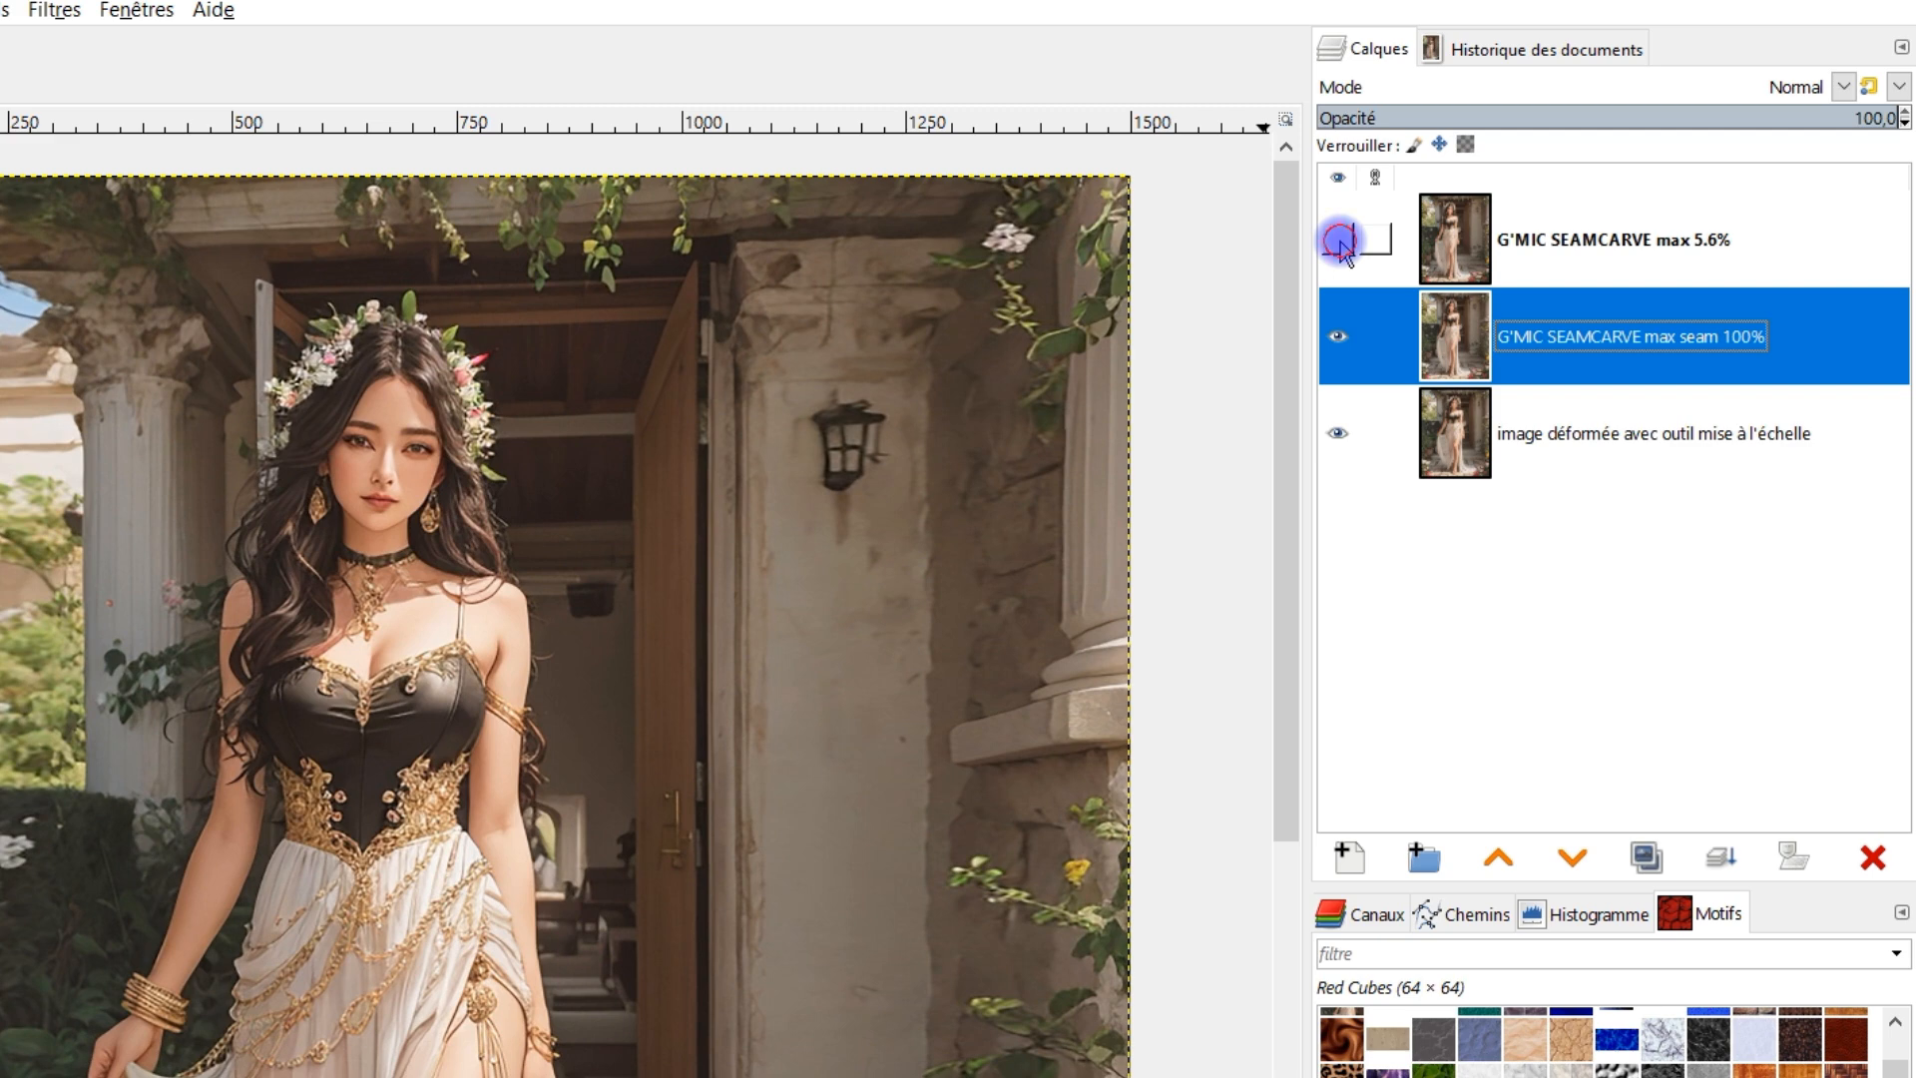
pyautogui.click(1342, 245)
# Step: Add a white (full opacity) layer mask to the G'MIC SEAMCARVE max 5.6% layer
pyautogui.click(1462, 224)
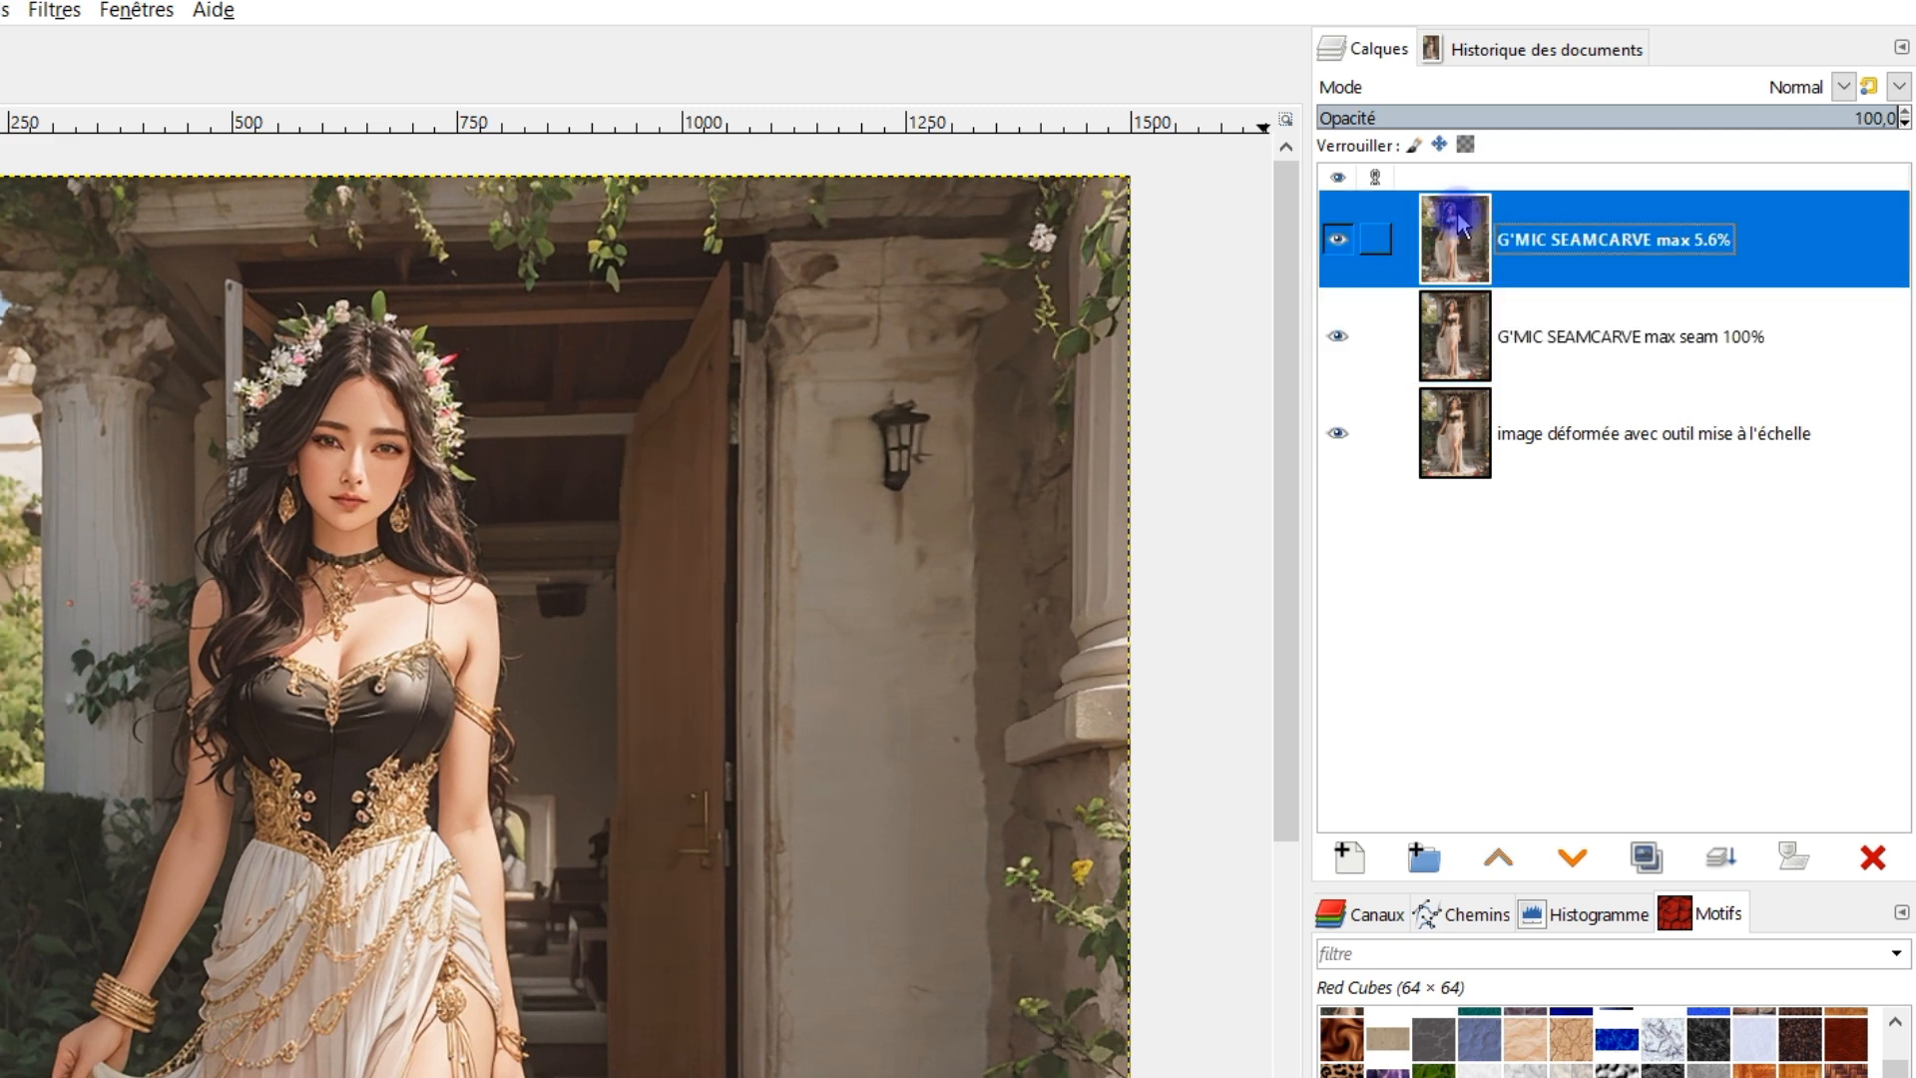
pyautogui.rightClick(1481, 244)
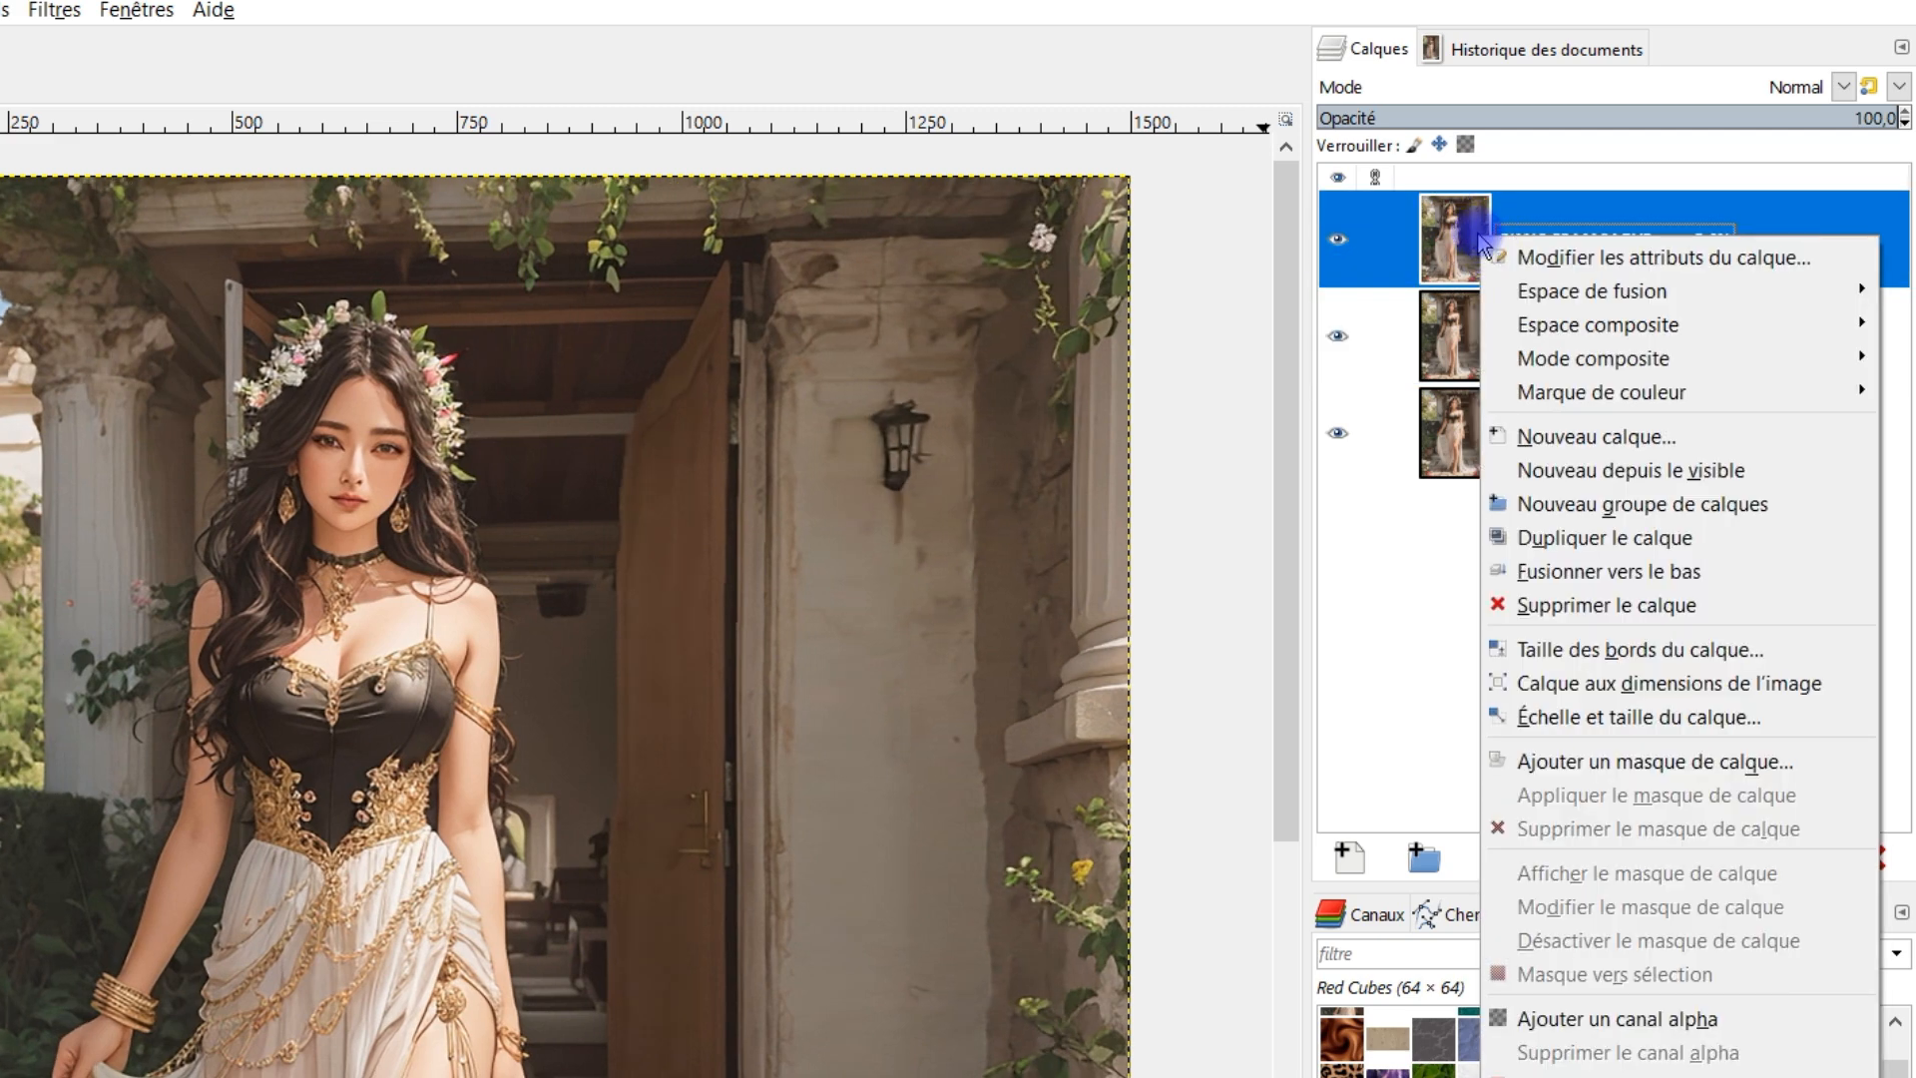
pyautogui.click(1652, 763)
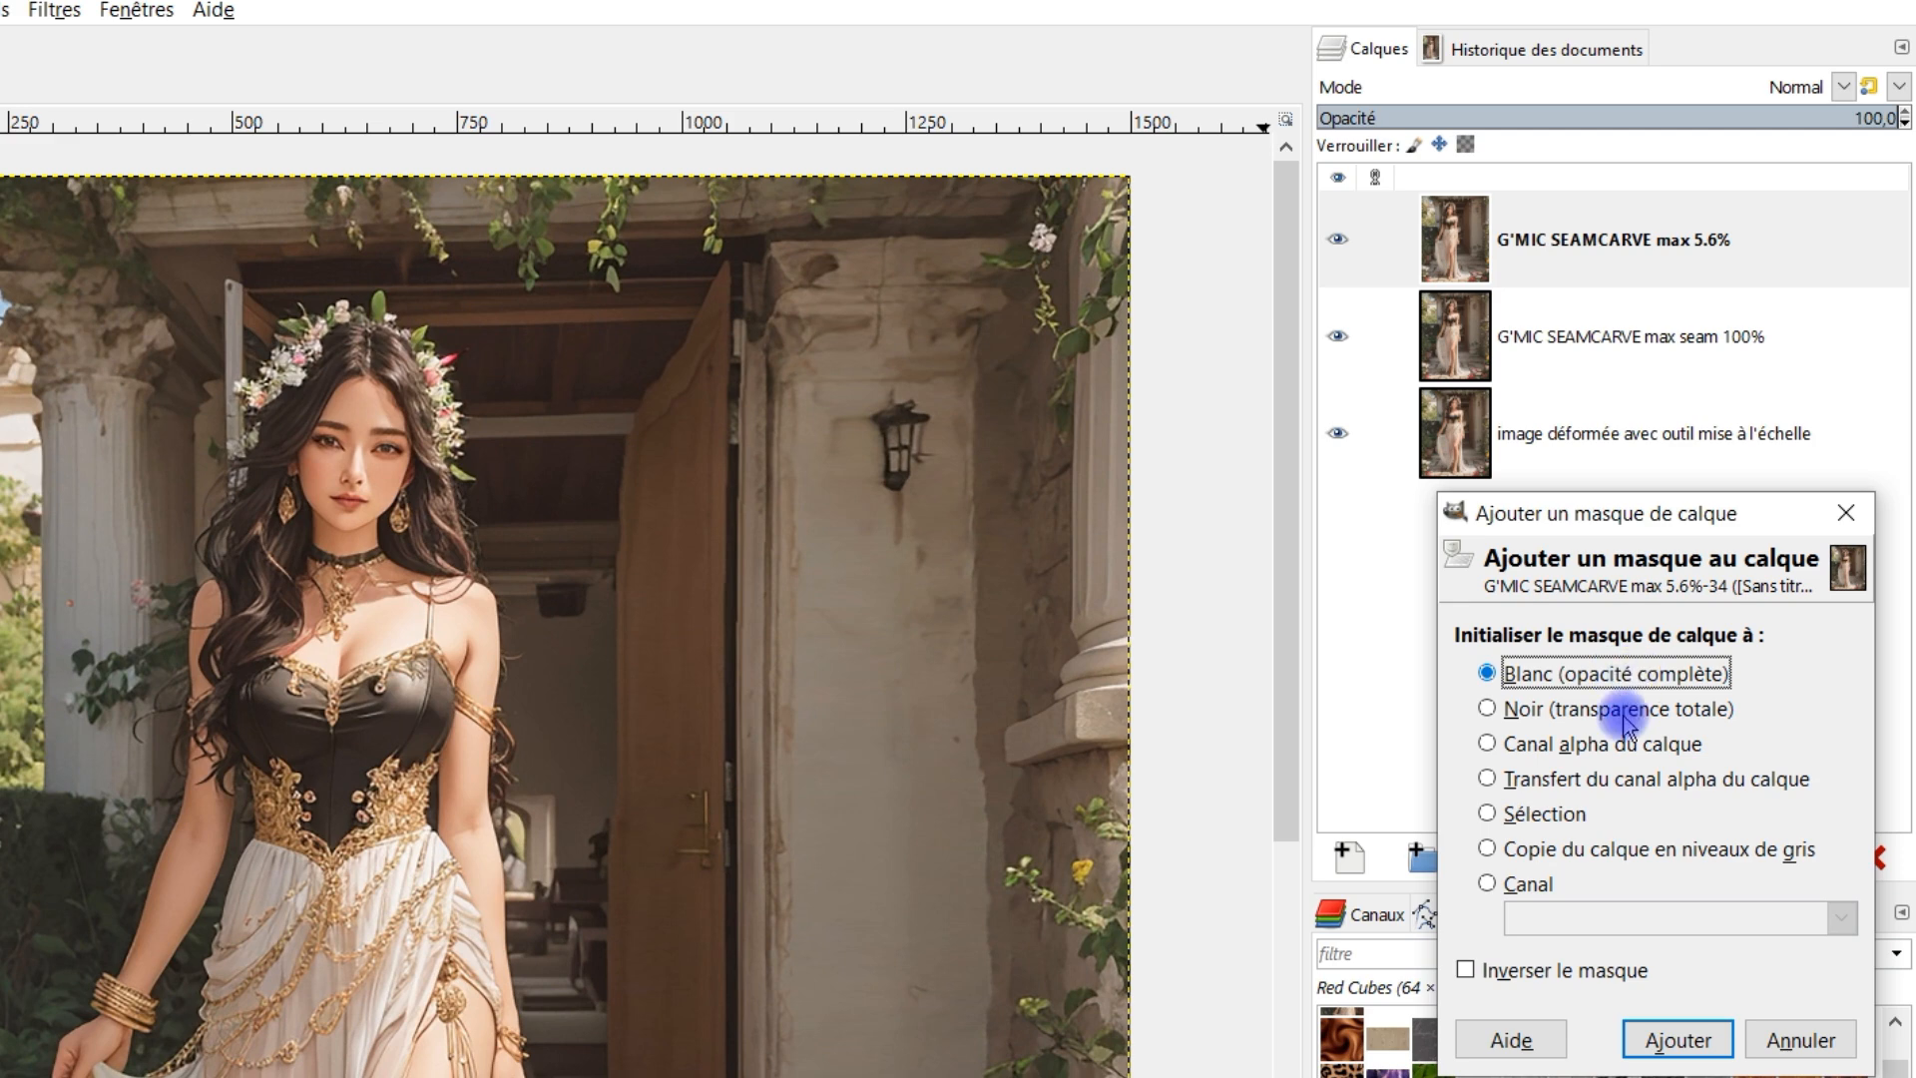
pyautogui.click(1678, 1040)
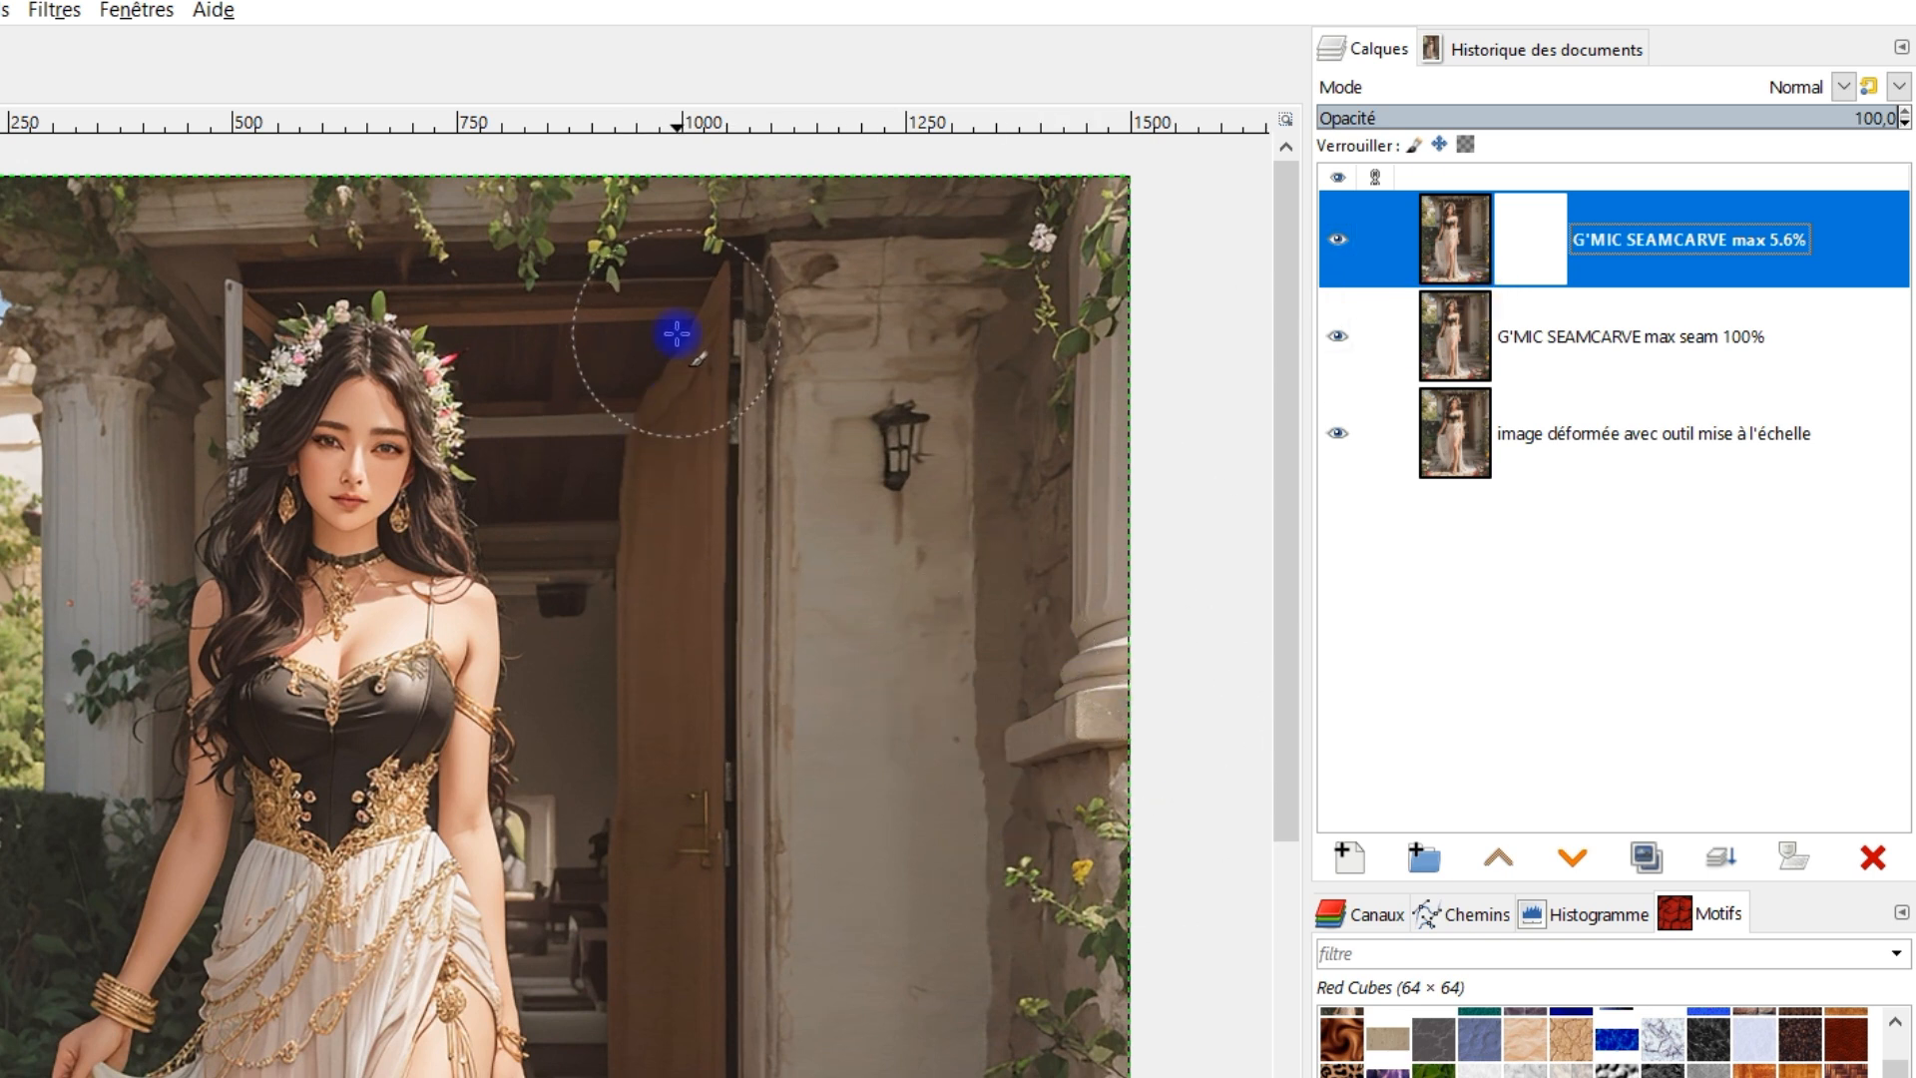
# Step: Paint black on the max 5.6% layer's mask with the size 156 brush over the door, lantern wall, right column and foliage
pyautogui.moveTo(677, 317)
pyautogui.mouseDown()
pyautogui.moveTo(643, 613)
pyautogui.moveTo(700, 1007)
pyautogui.moveTo(747, 344)
pyautogui.moveTo(774, 325)
pyautogui.moveTo(756, 338)
pyautogui.moveTo(913, 328)
pyautogui.moveTo(876, 404)
pyautogui.moveTo(869, 585)
pyautogui.moveTo(863, 560)
pyautogui.moveTo(904, 440)
pyautogui.moveTo(876, 654)
pyautogui.moveTo(887, 782)
pyautogui.moveTo(905, 771)
pyautogui.moveTo(933, 473)
pyautogui.moveTo(946, 756)
pyautogui.moveTo(986, 652)
pyautogui.moveTo(990, 711)
pyautogui.moveTo(1008, 676)
pyautogui.moveTo(1037, 572)
pyautogui.moveTo(1035, 262)
pyautogui.moveTo(1088, 260)
pyautogui.moveTo(1083, 232)
pyautogui.moveTo(916, 247)
pyautogui.moveTo(904, 267)
pyautogui.moveTo(891, 710)
pyautogui.moveTo(907, 955)
pyautogui.moveTo(1012, 771)
pyautogui.moveTo(1012, 877)
pyautogui.moveTo(1050, 878)
pyautogui.moveTo(1096, 718)
pyautogui.moveTo(1065, 982)
pyautogui.mouseUp()
pyautogui.moveTo(1060, 978); pyautogui.dragTo(925, 518)
pyautogui.moveTo(980, 453)
pyautogui.mouseDown()
pyautogui.moveTo(957, 498)
pyautogui.moveTo(969, 898)
pyautogui.moveTo(923, 573)
pyautogui.moveTo(834, 837)
pyautogui.moveTo(821, 616)
pyautogui.moveTo(784, 725)
pyautogui.moveTo(783, 508)
pyautogui.moveTo(702, 816)
pyautogui.moveTo(681, 638)
pyautogui.moveTo(645, 641)
pyautogui.moveTo(615, 868)
pyautogui.moveTo(602, 605)
pyautogui.moveTo(578, 742)
pyautogui.moveTo(560, 527)
pyautogui.moveTo(535, 804)
pyautogui.moveTo(779, 891)
pyautogui.mouseUp()
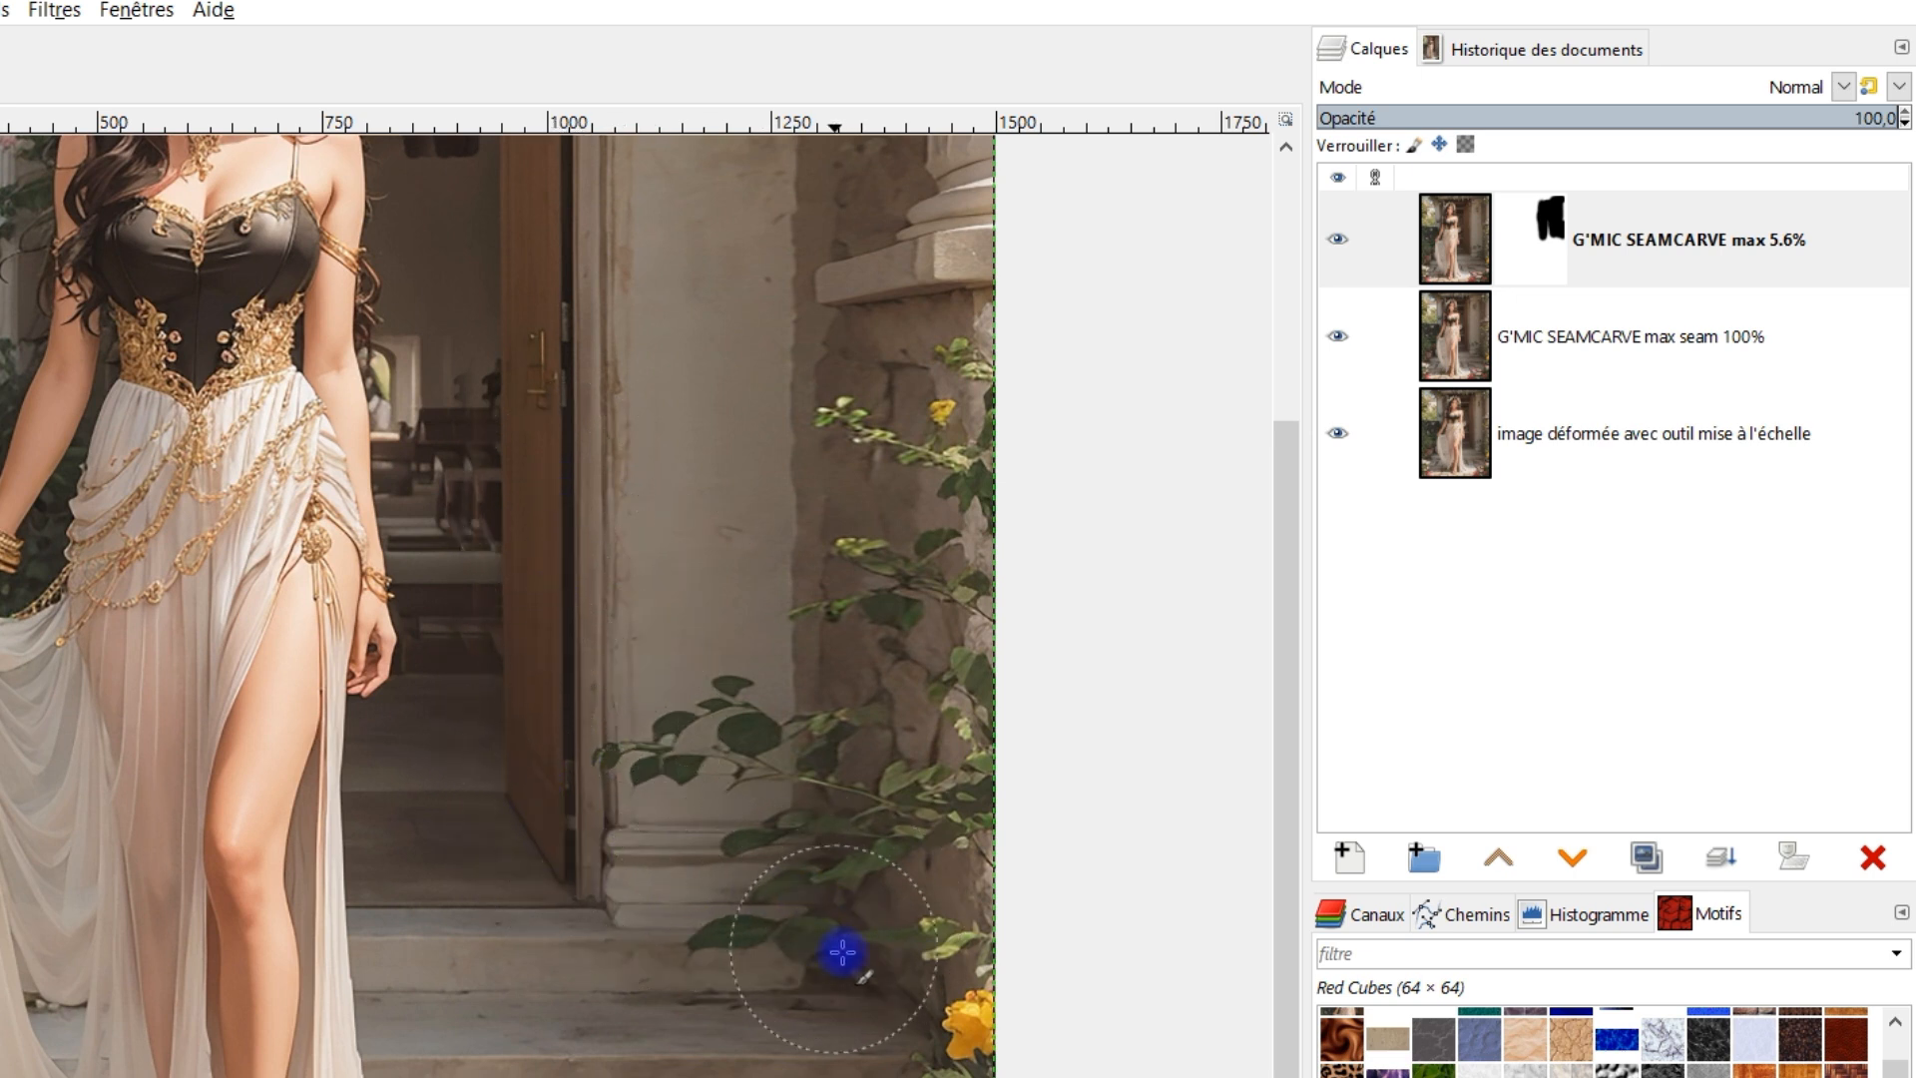
pyautogui.moveTo(794, 489); pyautogui.dragTo(983, 968)
pyautogui.moveTo(1027, 809); pyautogui.dragTo(1012, 717)
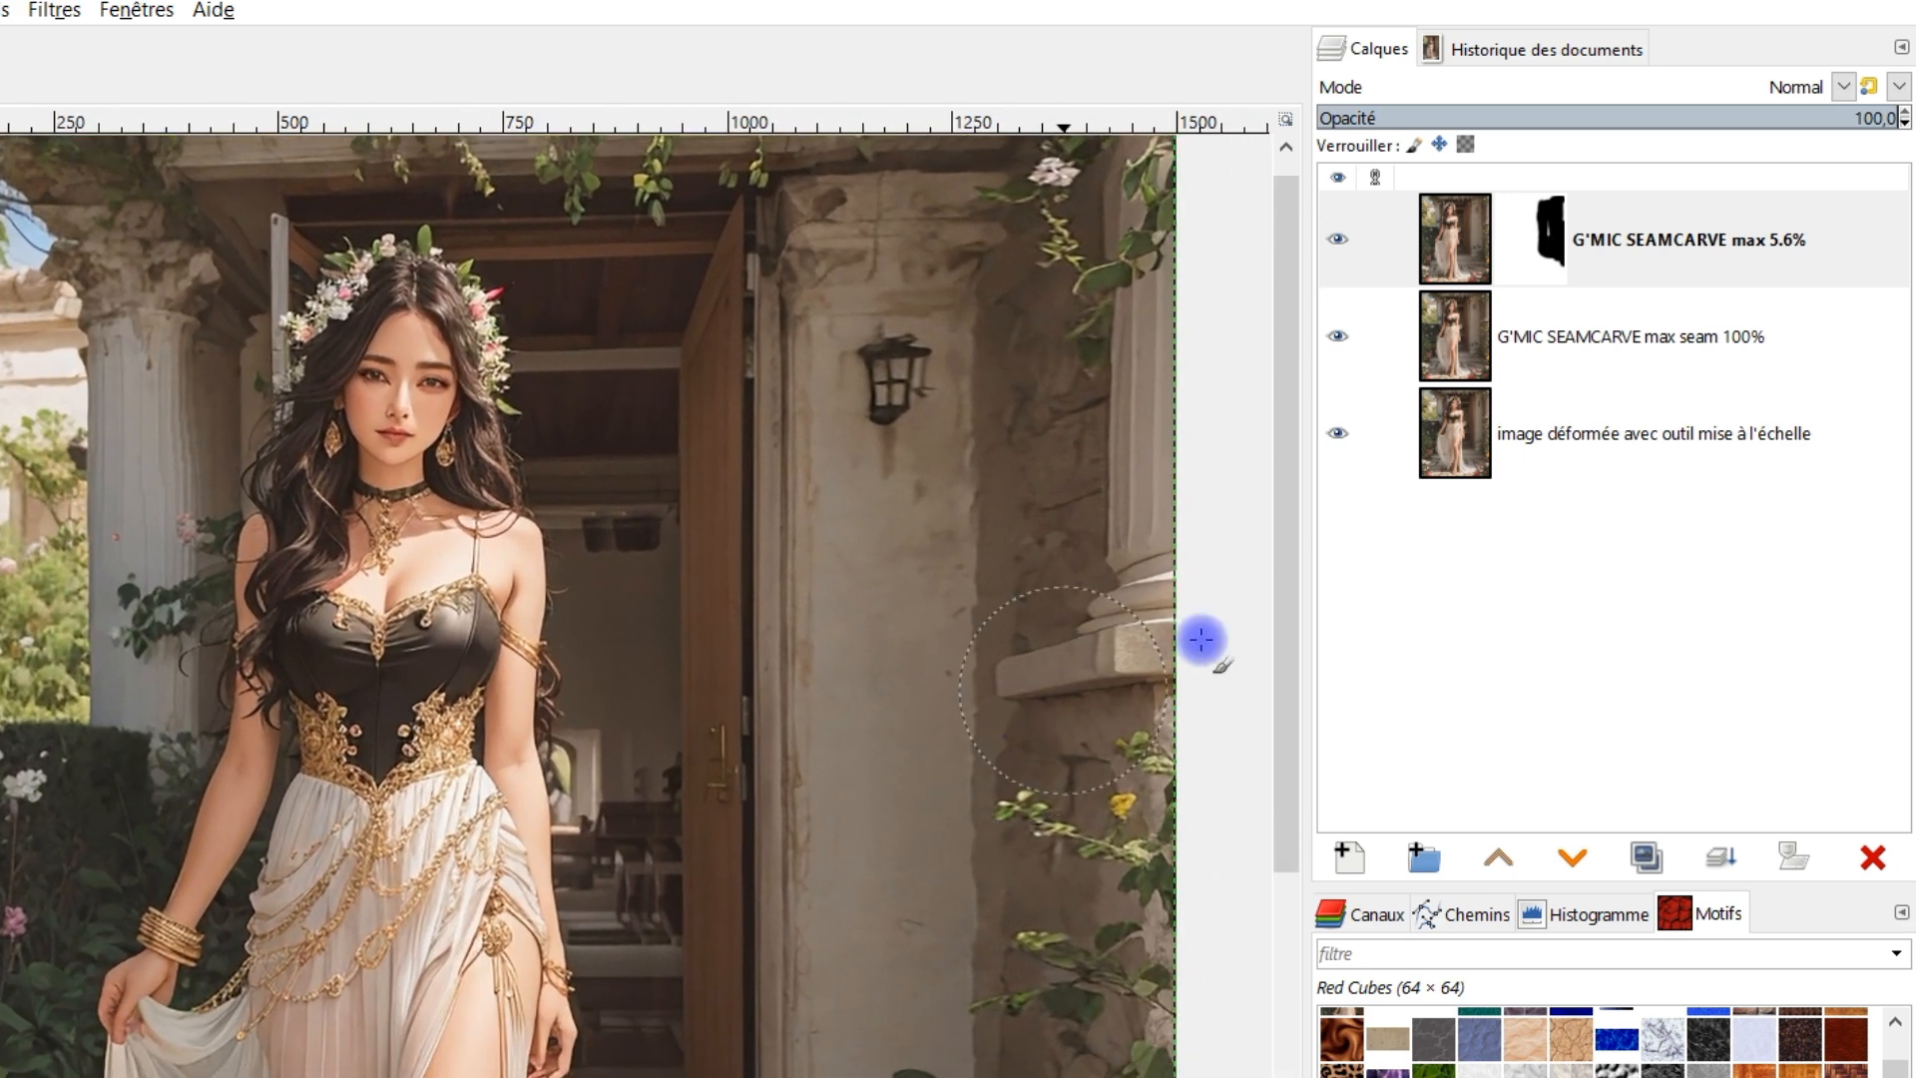
# Step: Compare the woman's legs and dress between the masked max 5.6% layer and the 100% layer by toggling the masked layer
pyautogui.moveTo(717, 431); pyautogui.dragTo(843, 492)
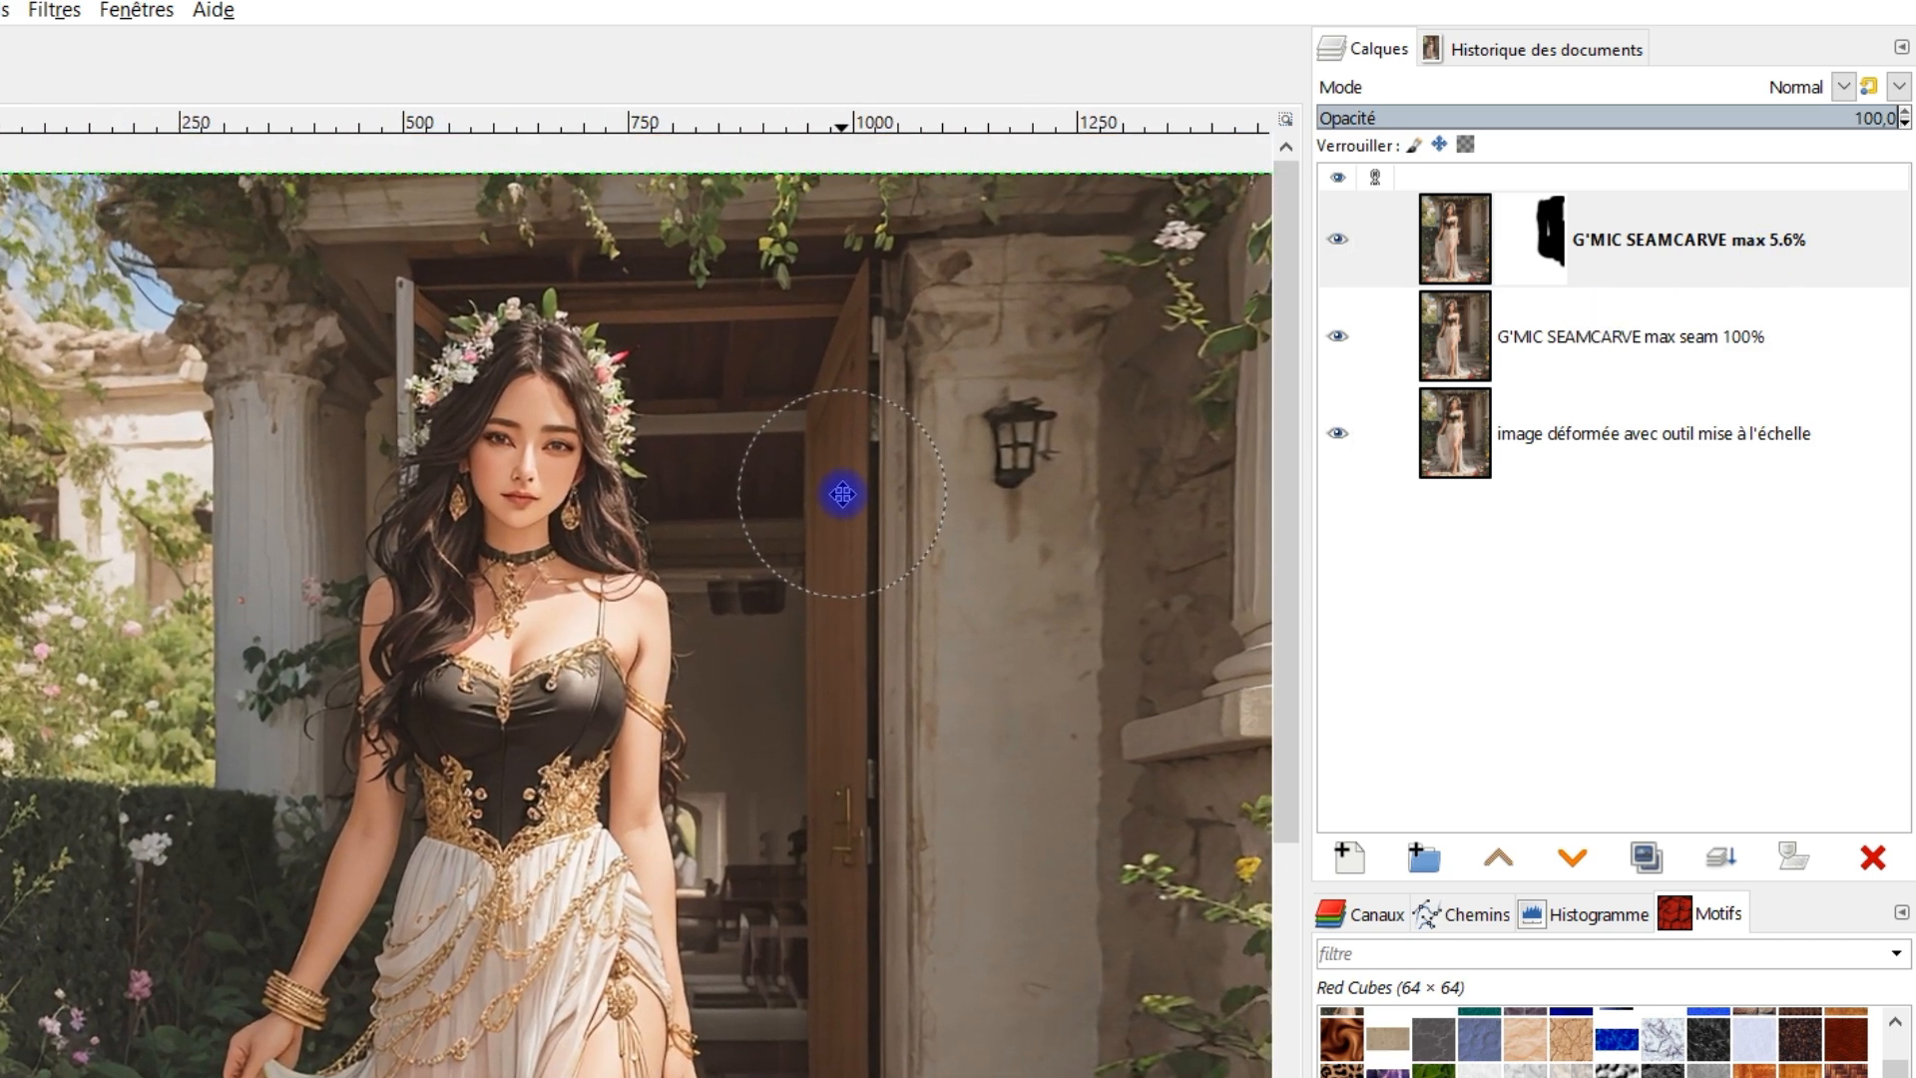
pyautogui.moveTo(550, 858); pyautogui.dragTo(706, 257)
pyautogui.moveTo(650, 697); pyautogui.dragTo(596, 392)
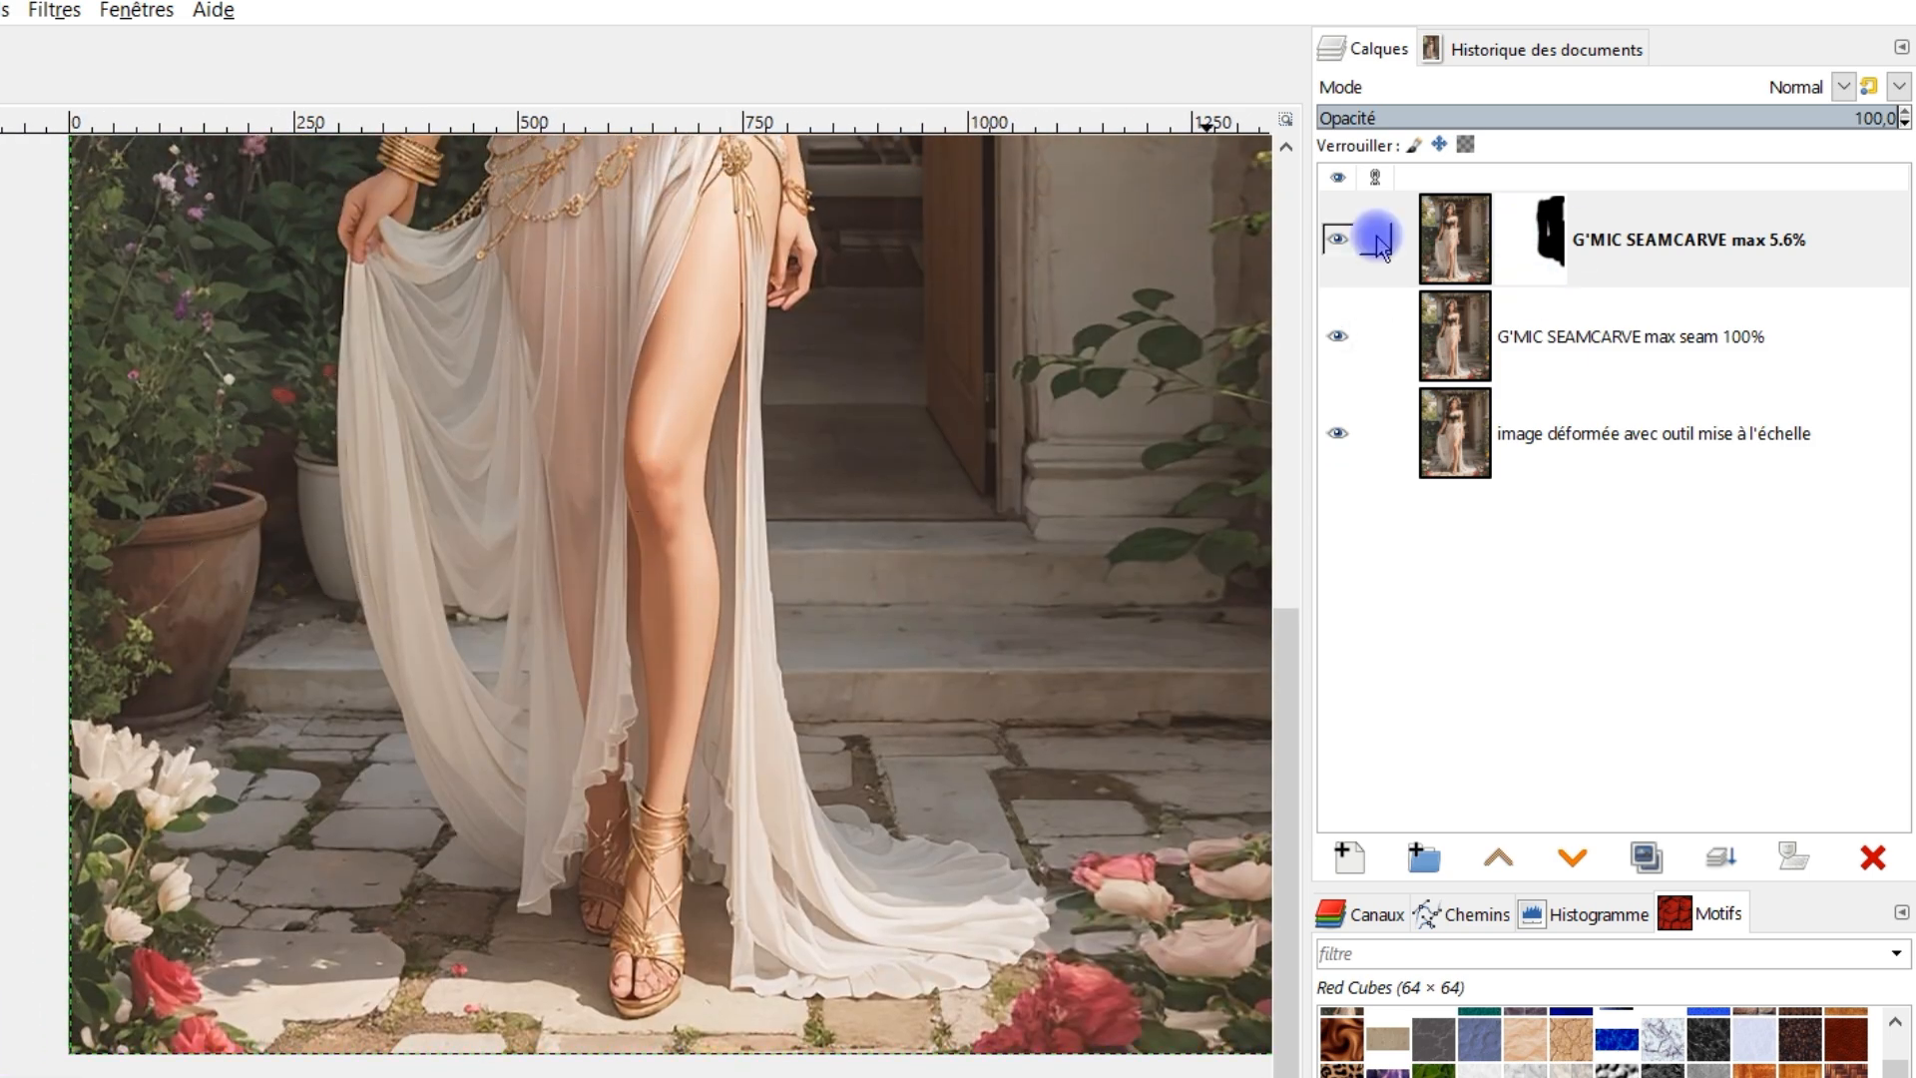
pyautogui.click(1337, 238)
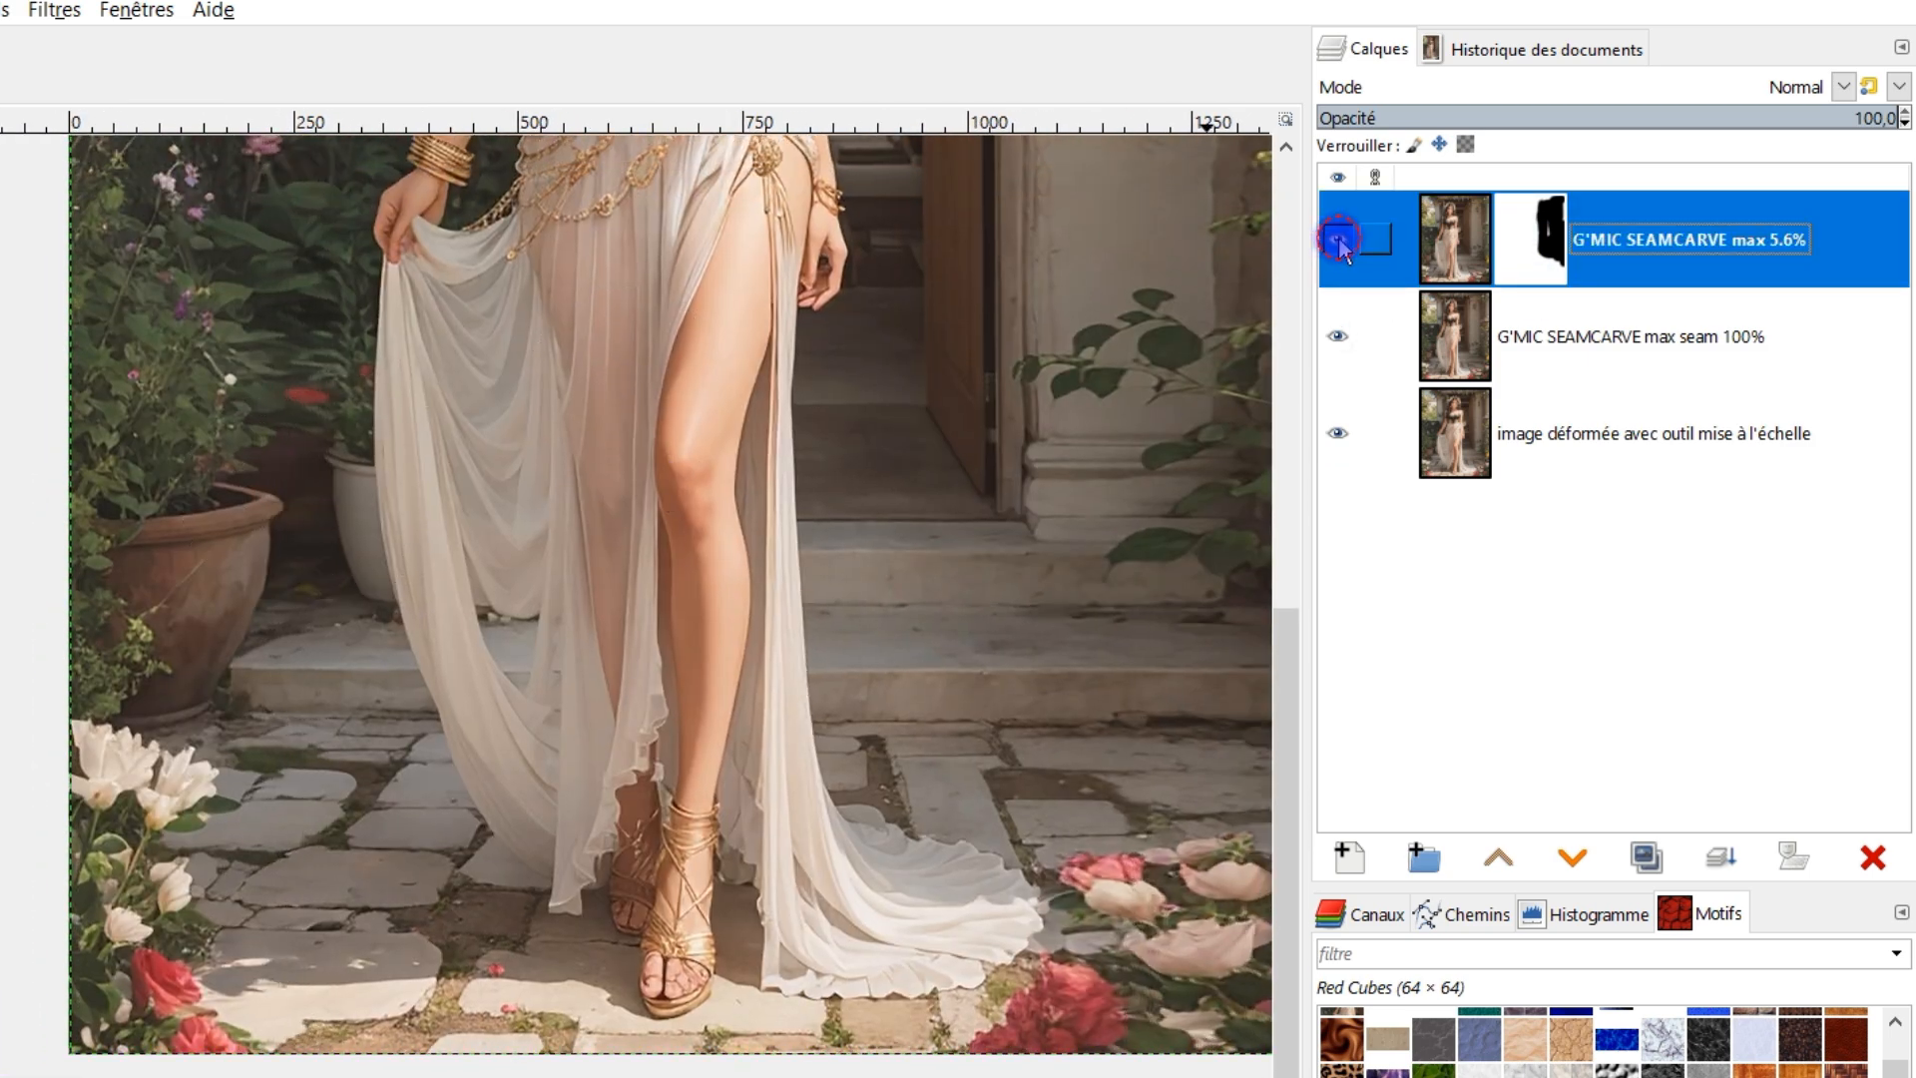
pyautogui.click(1339, 241)
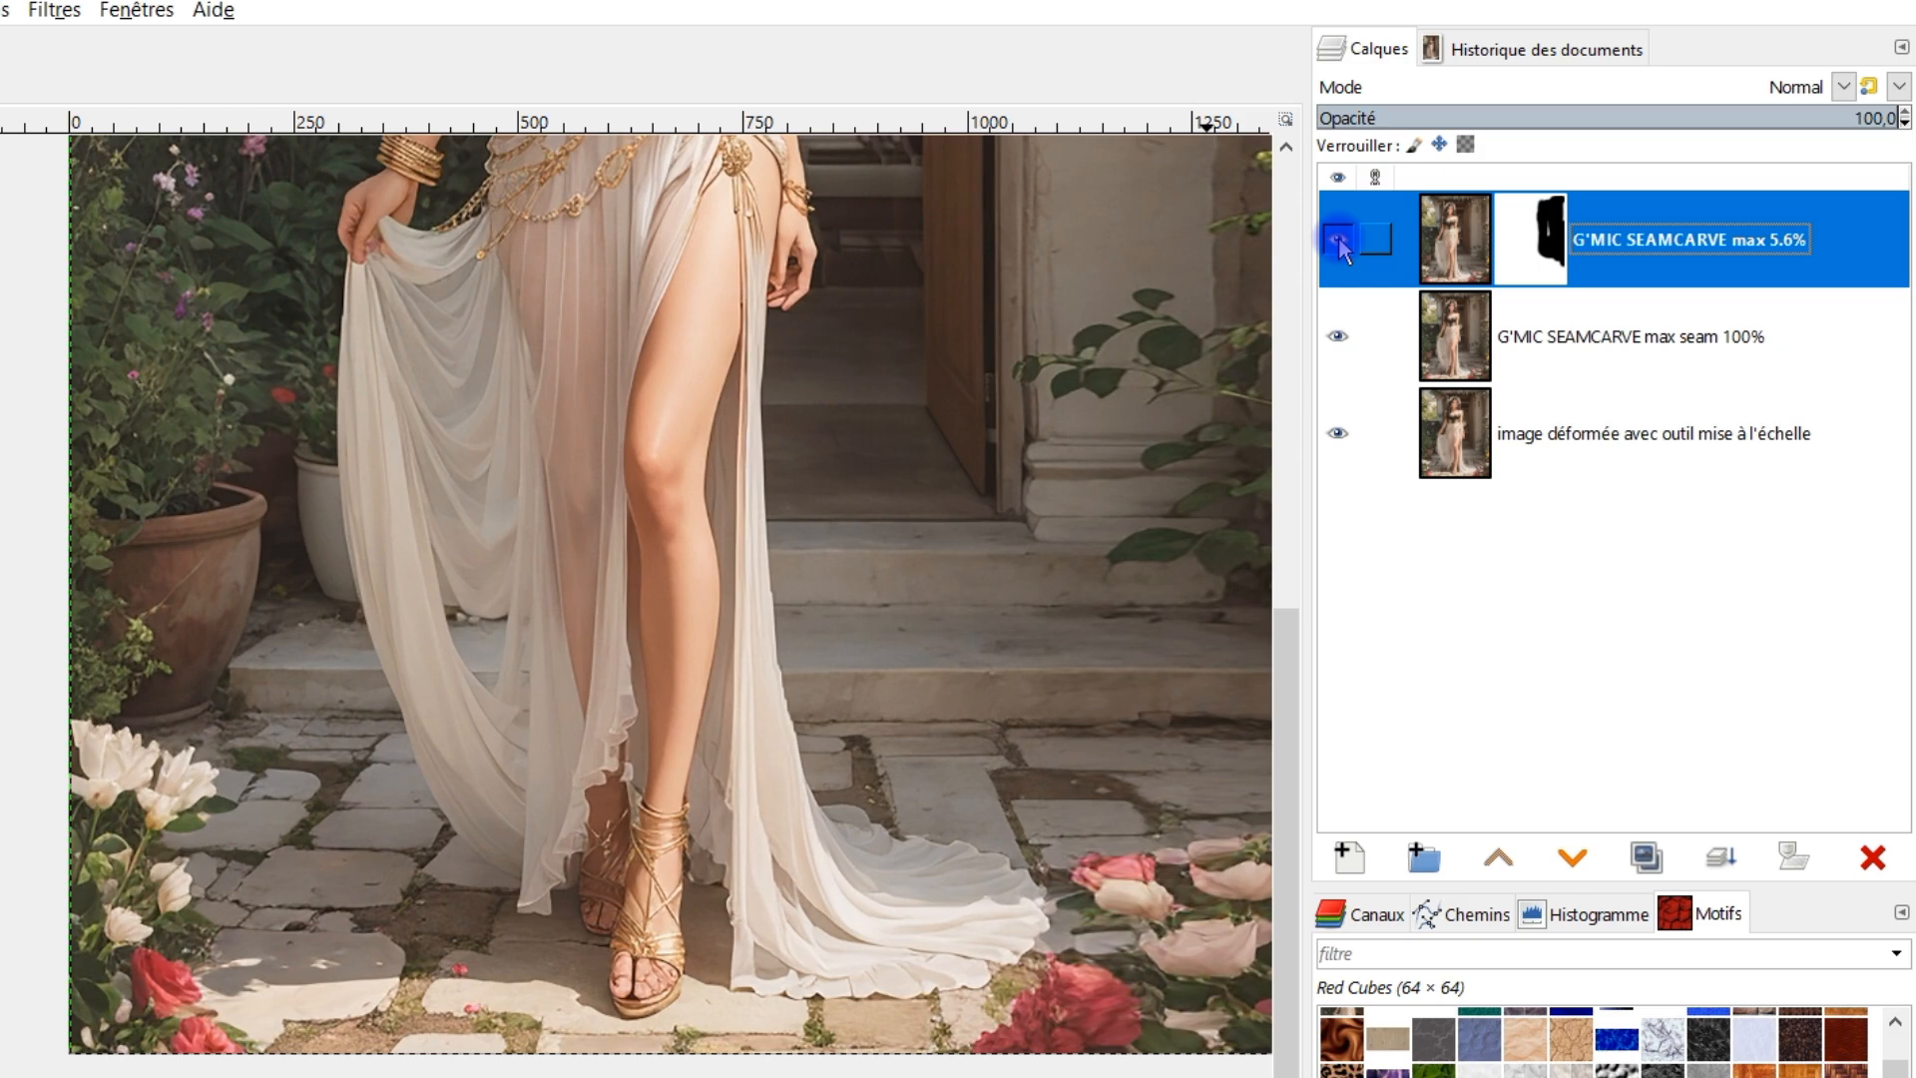
pyautogui.click(1339, 240)
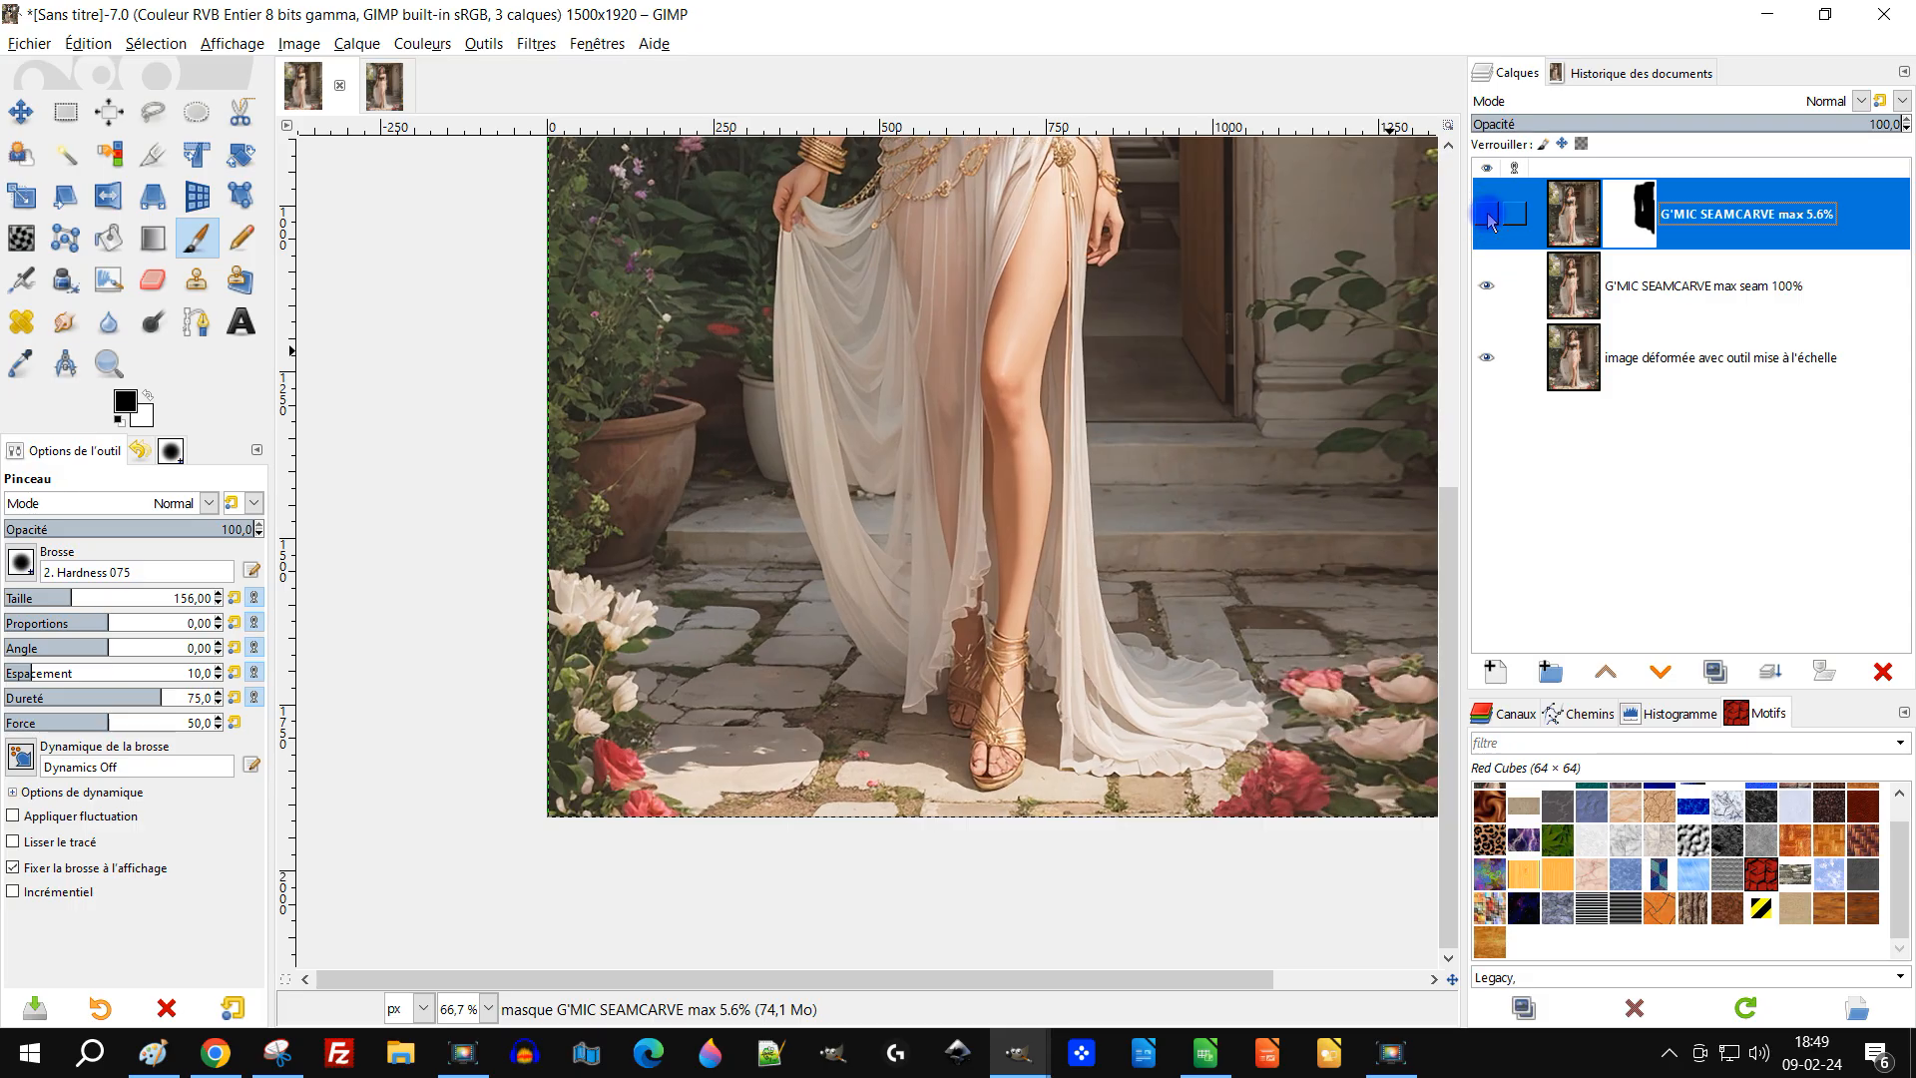
pyautogui.click(1489, 216)
# Step: Examine the masked composite from the stone steps up to the doorway and lantern, and as a whole image
pyautogui.moveTo(1088, 543); pyautogui.dragTo(844, 557)
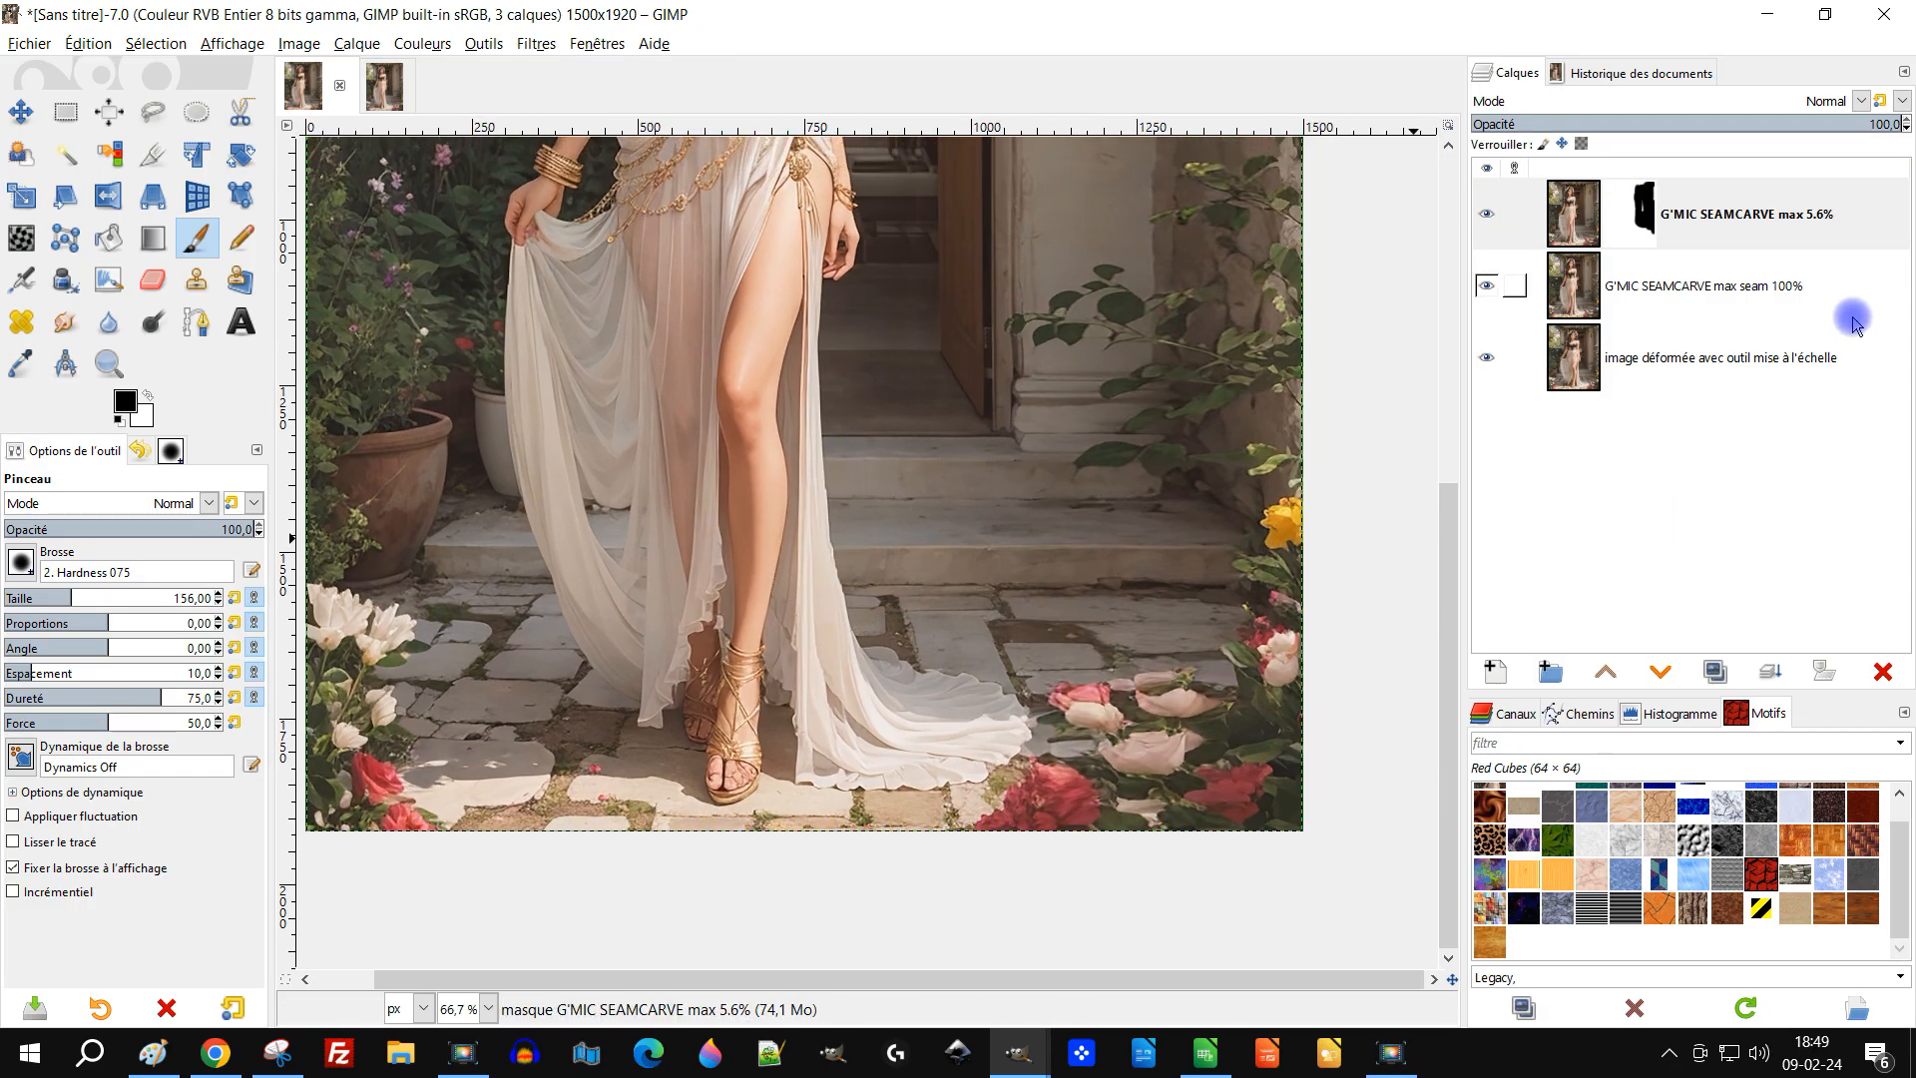
pyautogui.moveTo(1073, 350)
pyautogui.mouseDown()
pyautogui.moveTo(1111, 555)
pyautogui.moveTo(1099, 672)
pyautogui.mouseUp()
pyautogui.moveTo(1127, 267); pyautogui.dragTo(1087, 595)
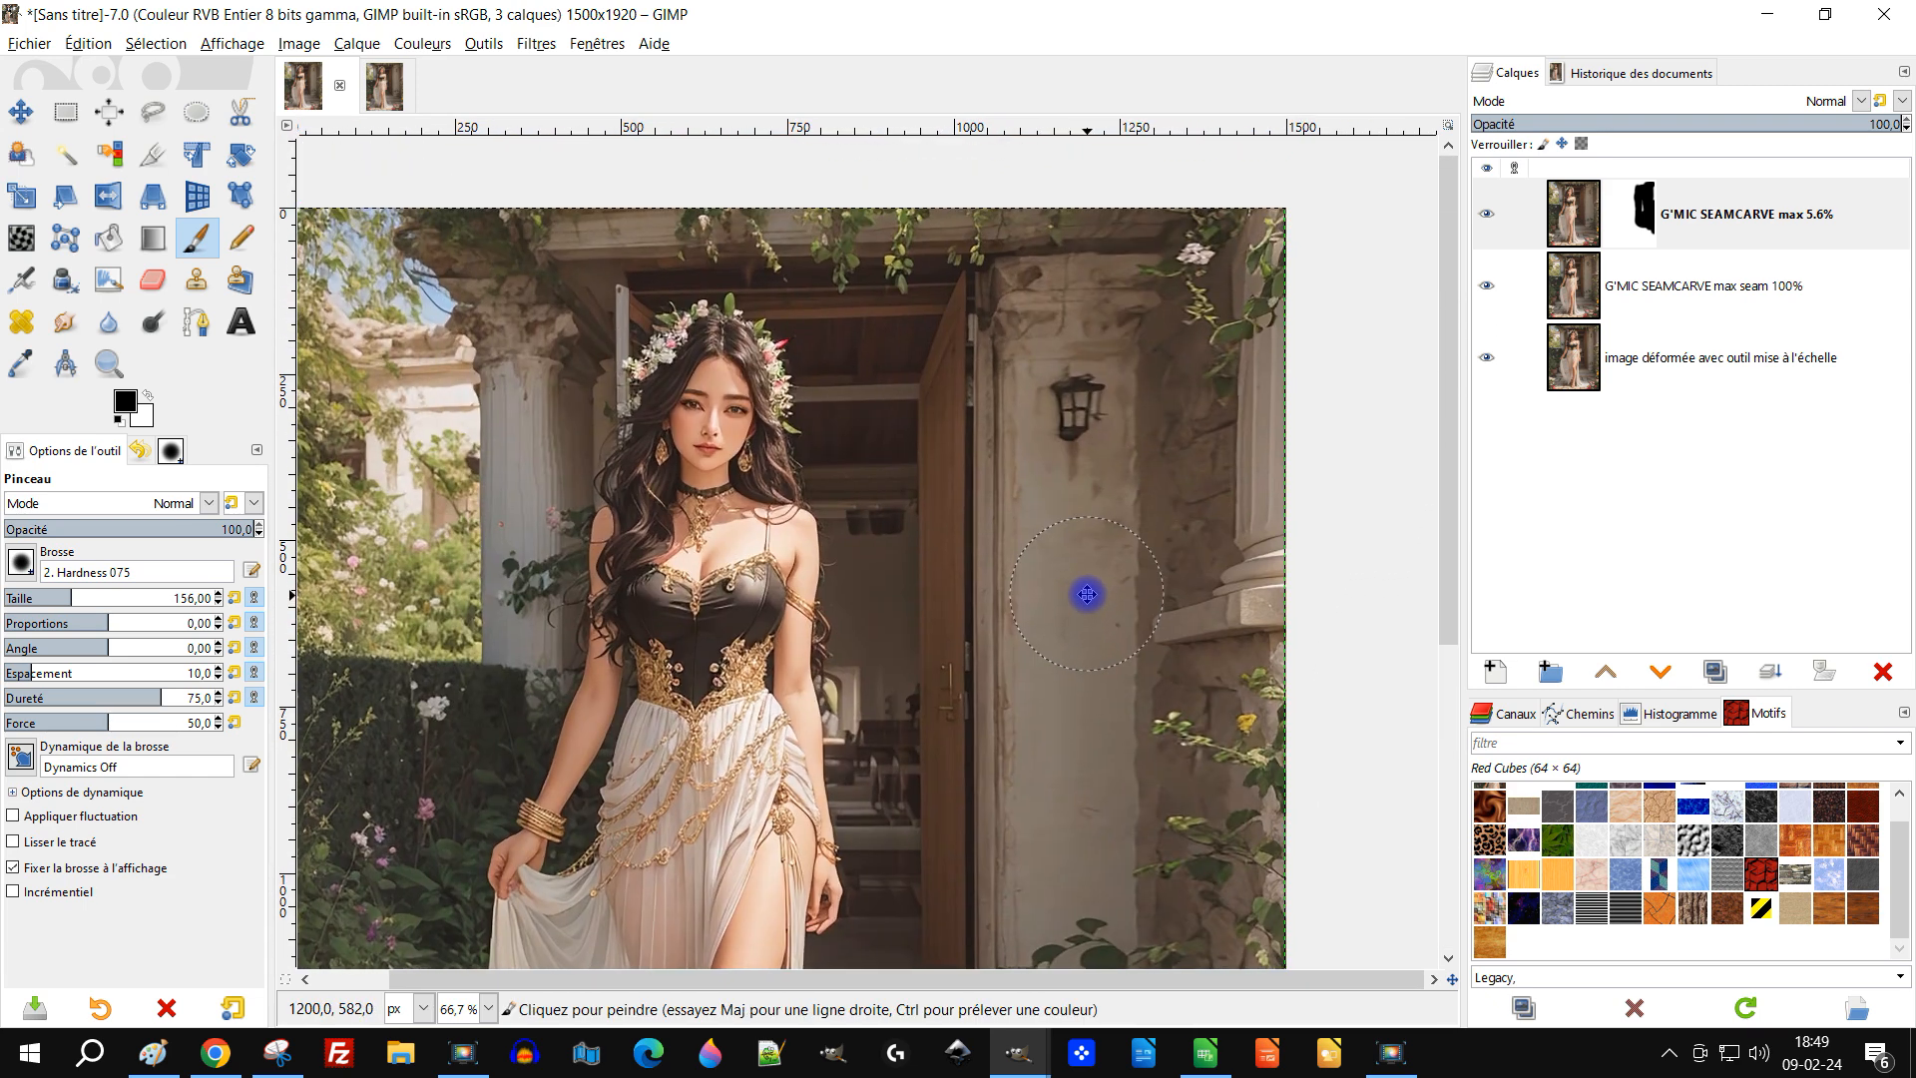
pyautogui.moveTo(1014, 749); pyautogui.dragTo(1277, 464)
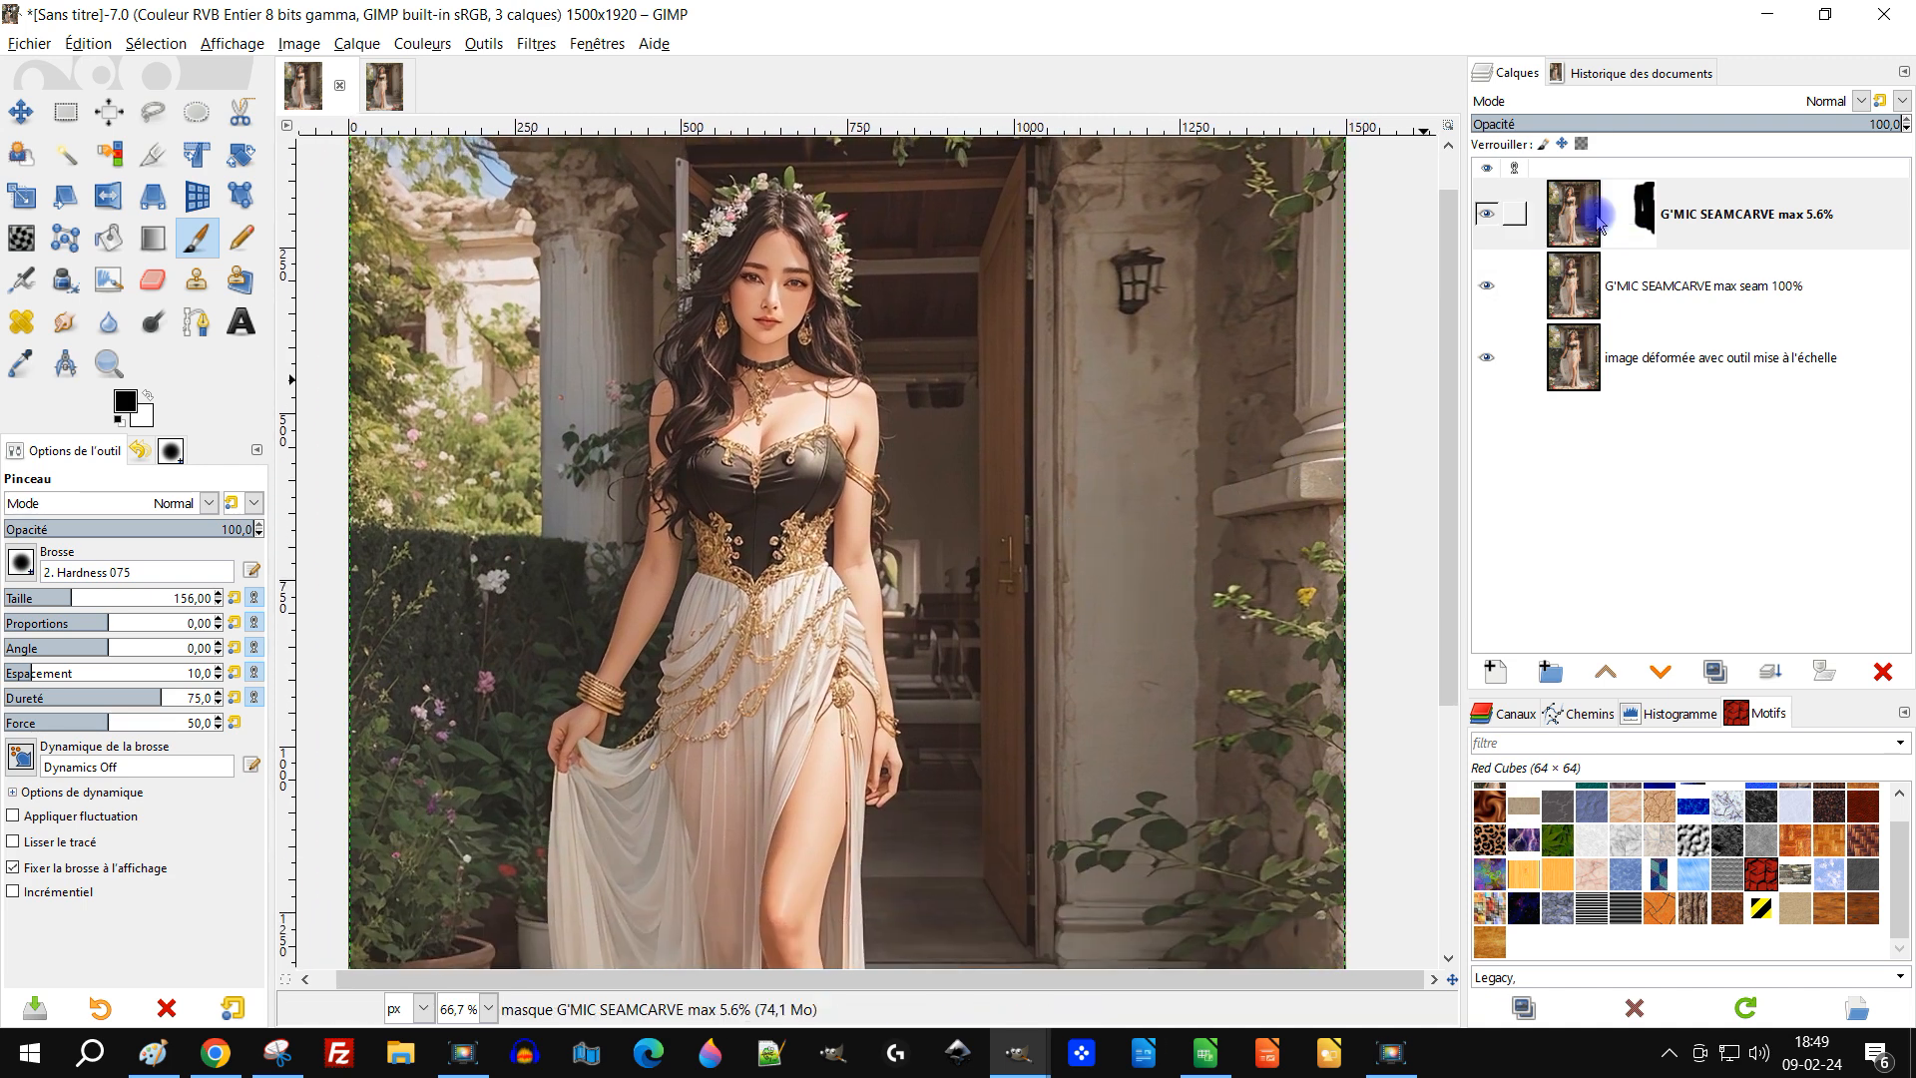
pyautogui.scroll(-2, 877, 826)
pyautogui.moveTo(901, 799); pyautogui.dragTo(861, 653)
pyautogui.scroll(1, 840, 644)
pyautogui.scroll(-2, 838, 644)
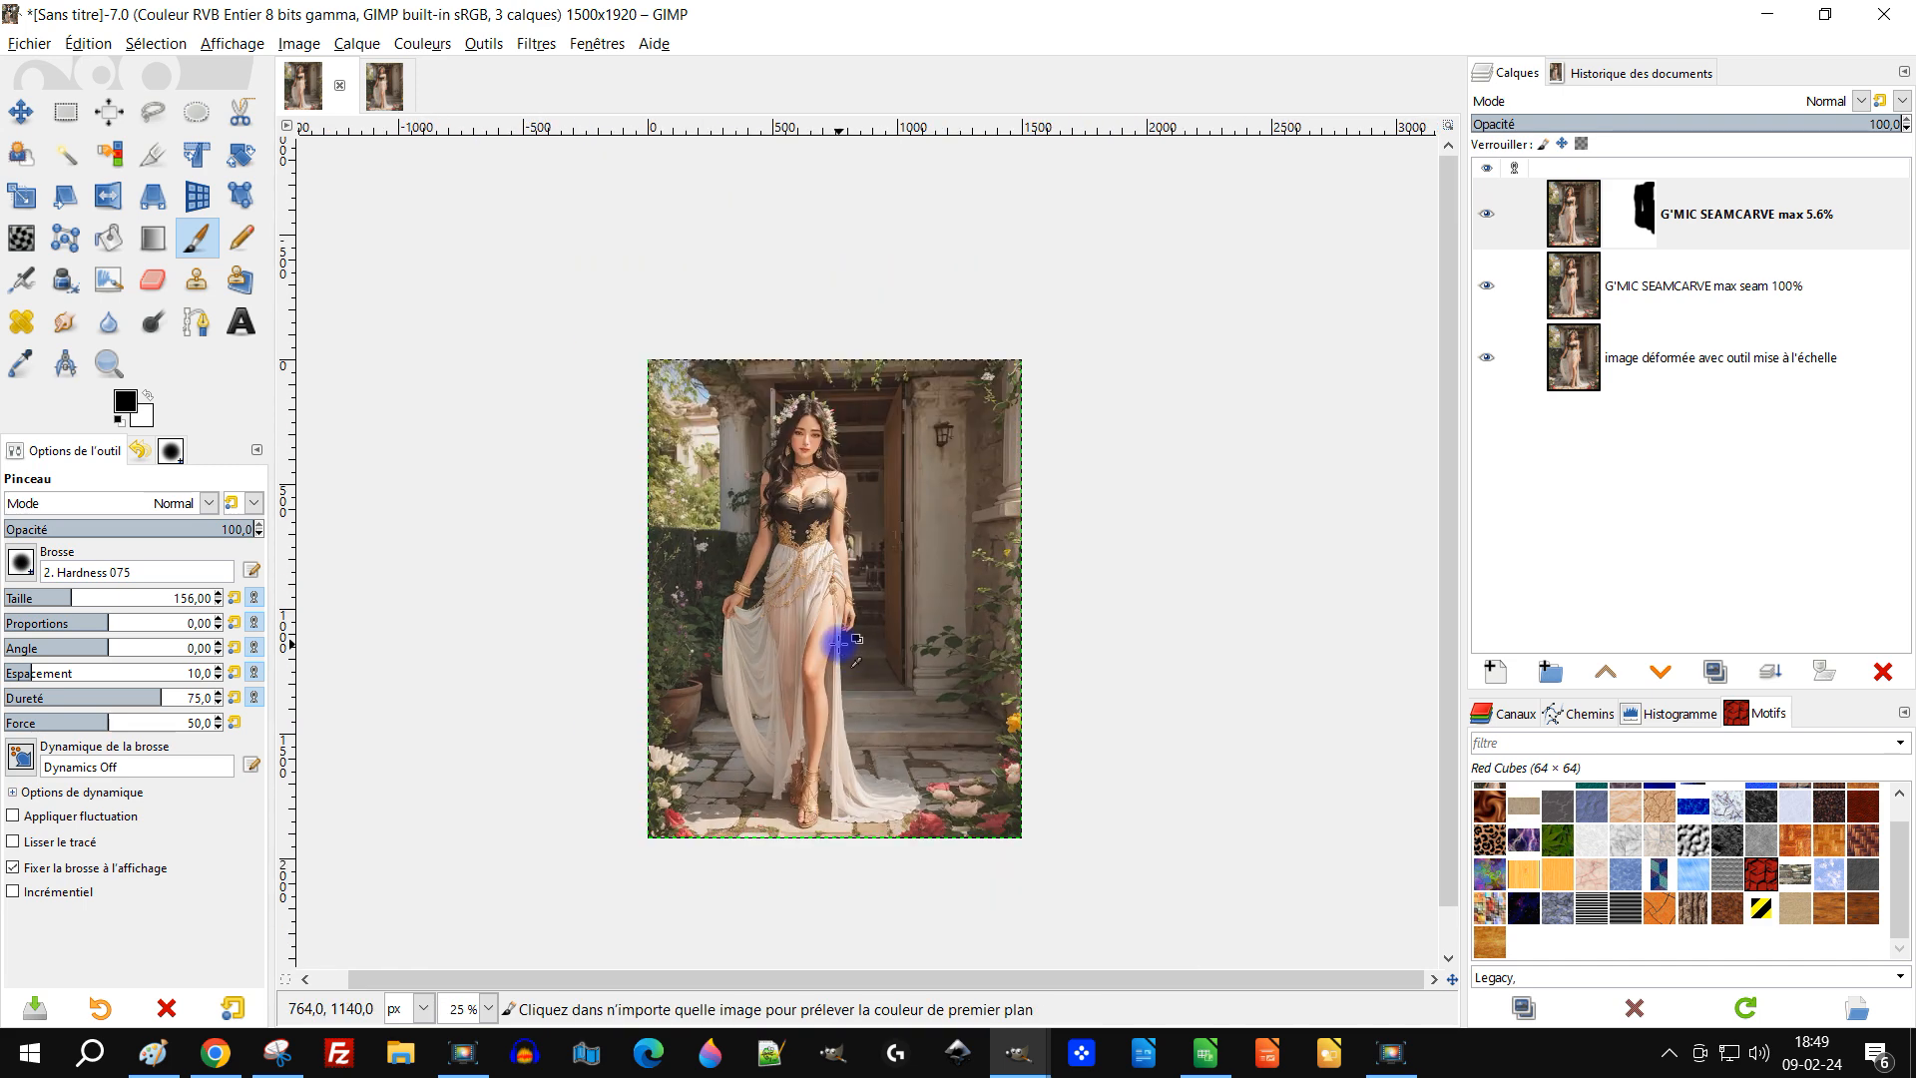
pyautogui.scroll(1, 839, 644)
# Step: Display the G'MIC SEAMCARVE max 5.6% layer's mask on its own to inspect it, and return to the normal image view
pyautogui.rightClick(1629, 220)
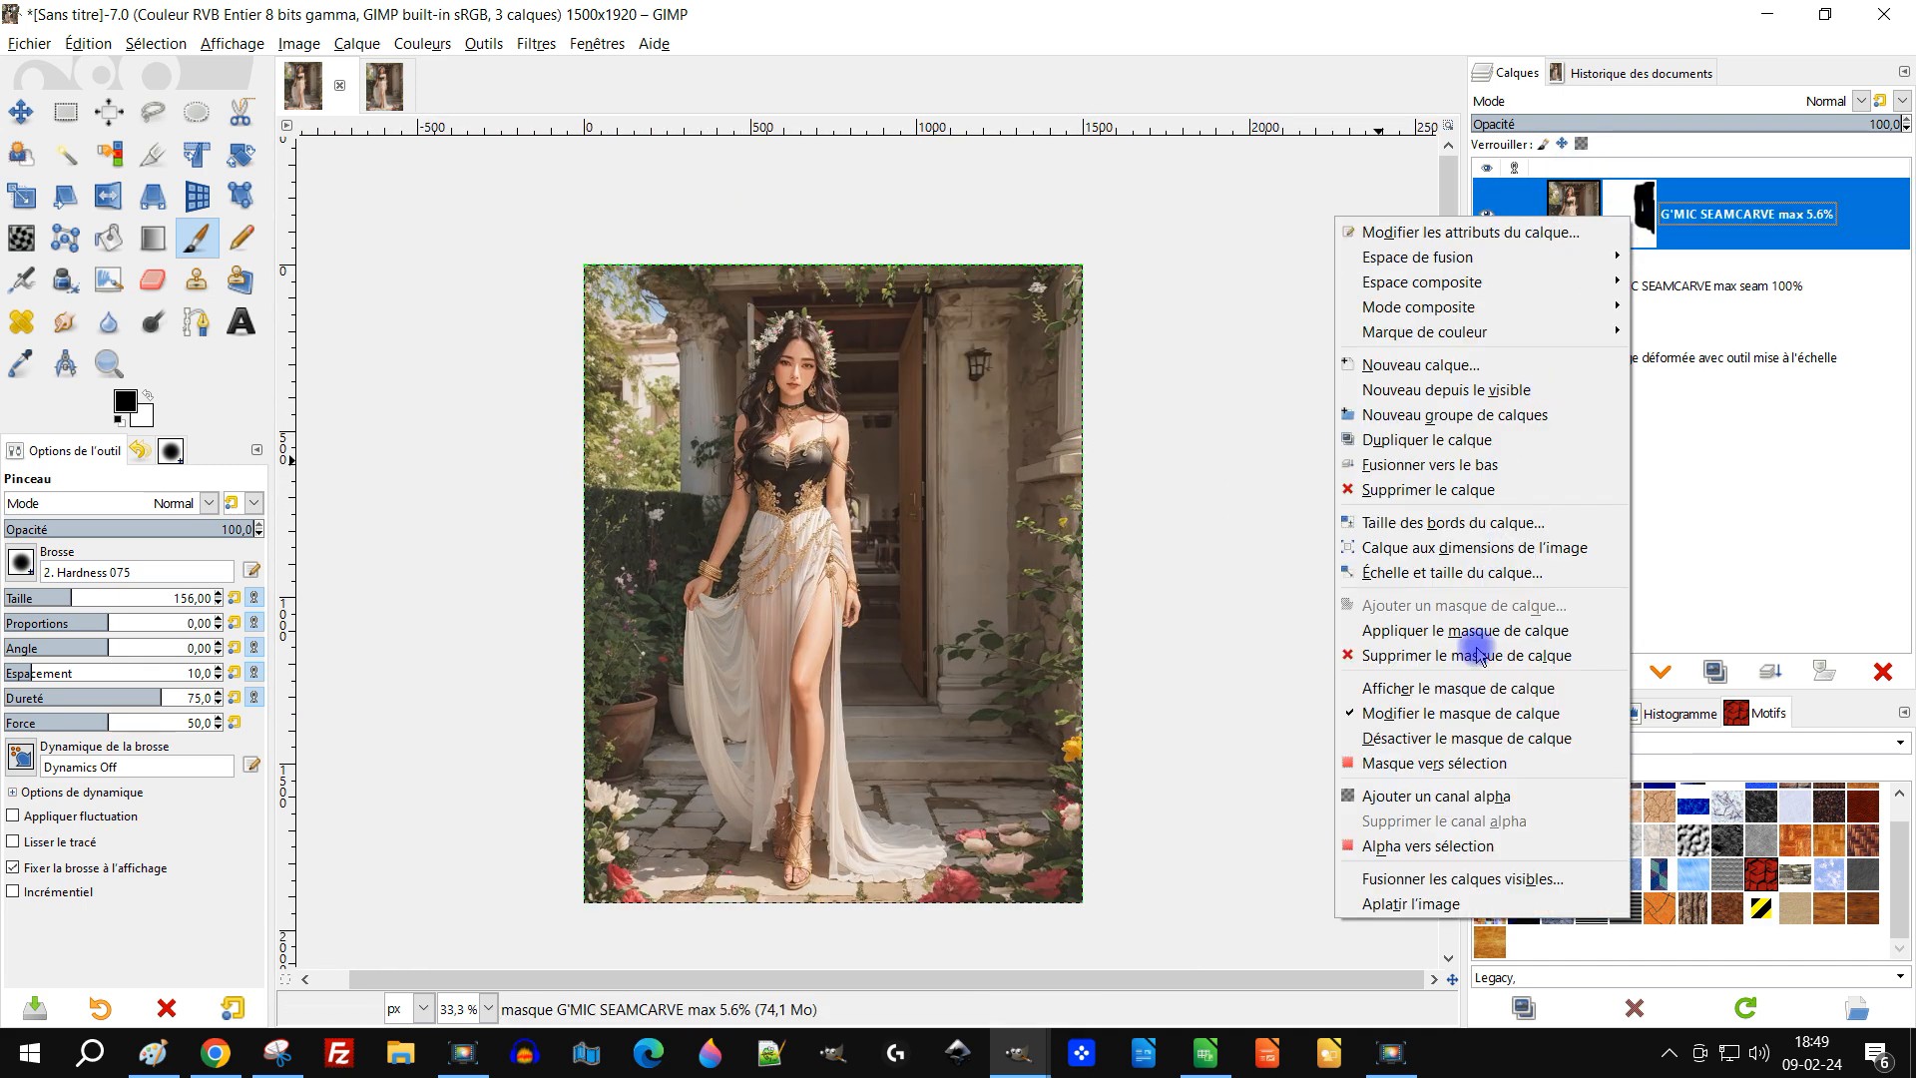
pyautogui.click(1474, 698)
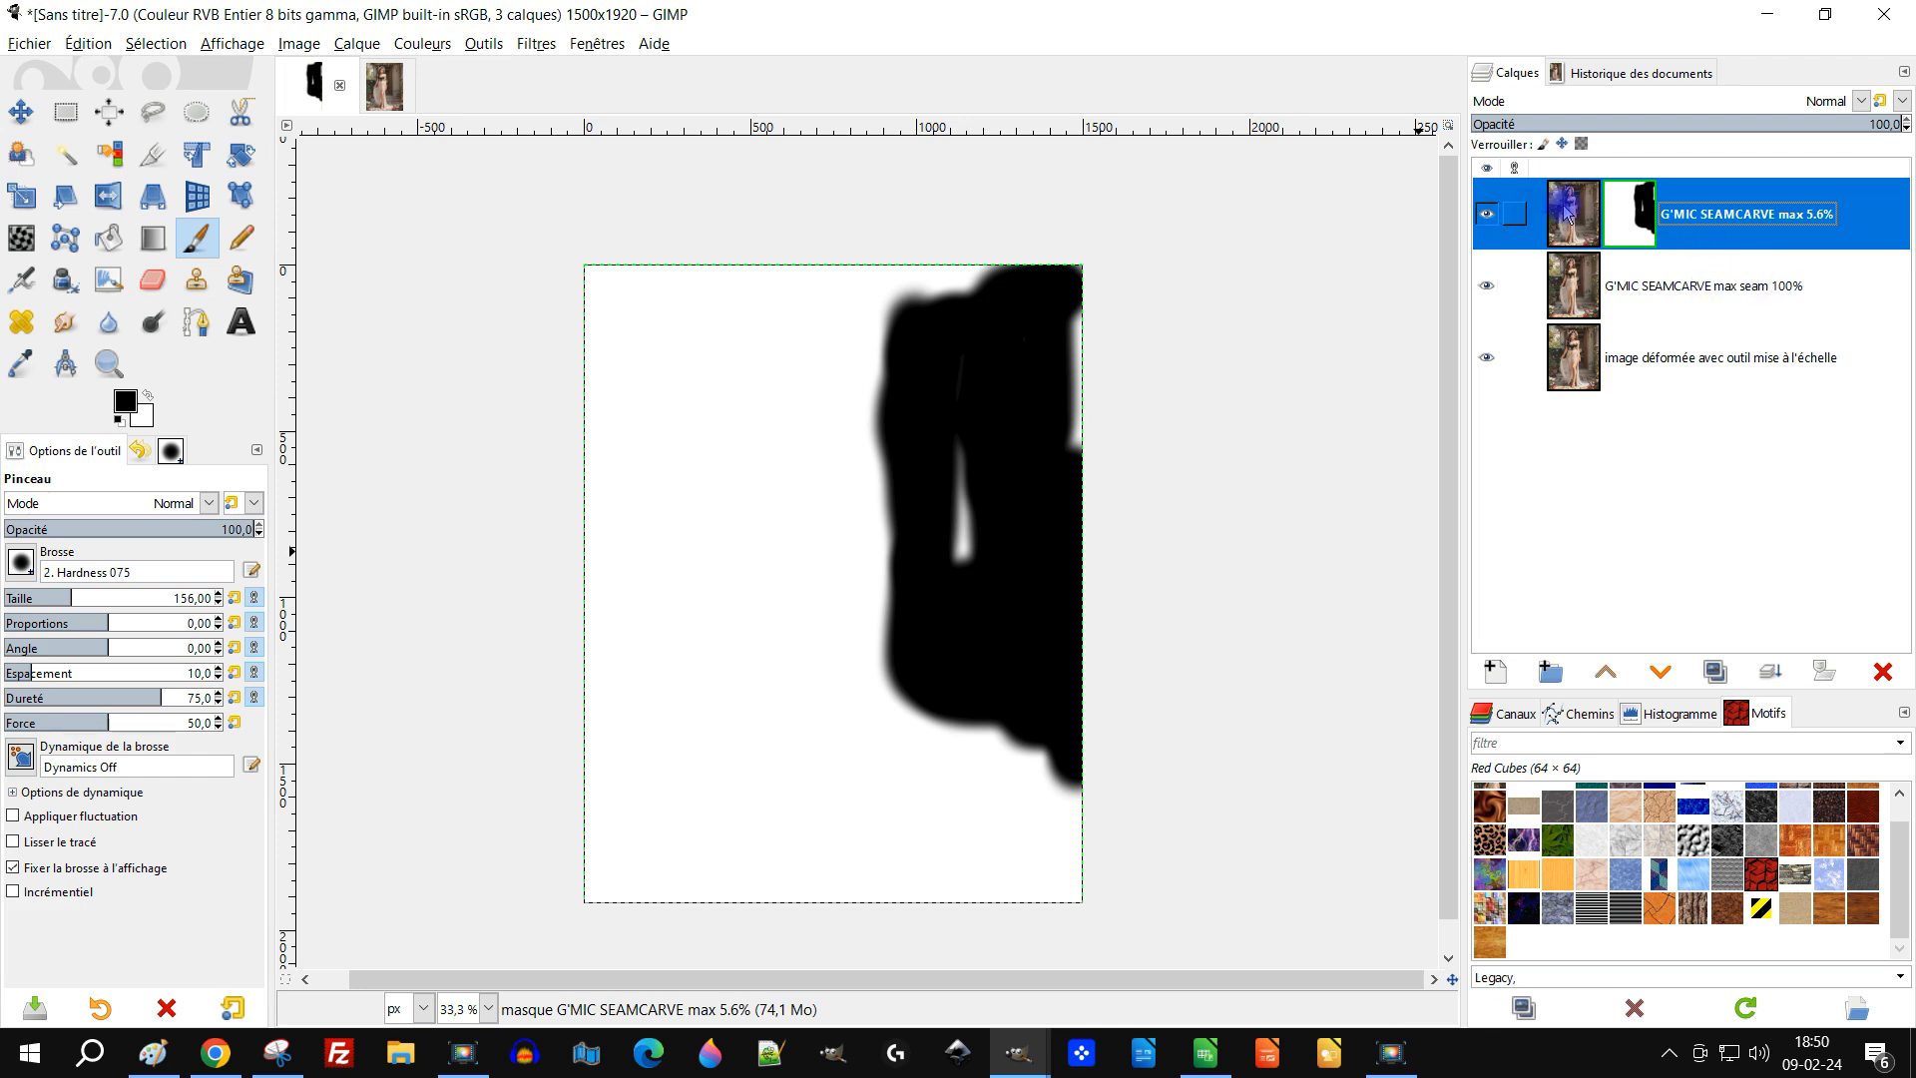
pyautogui.rightClick(1628, 215)
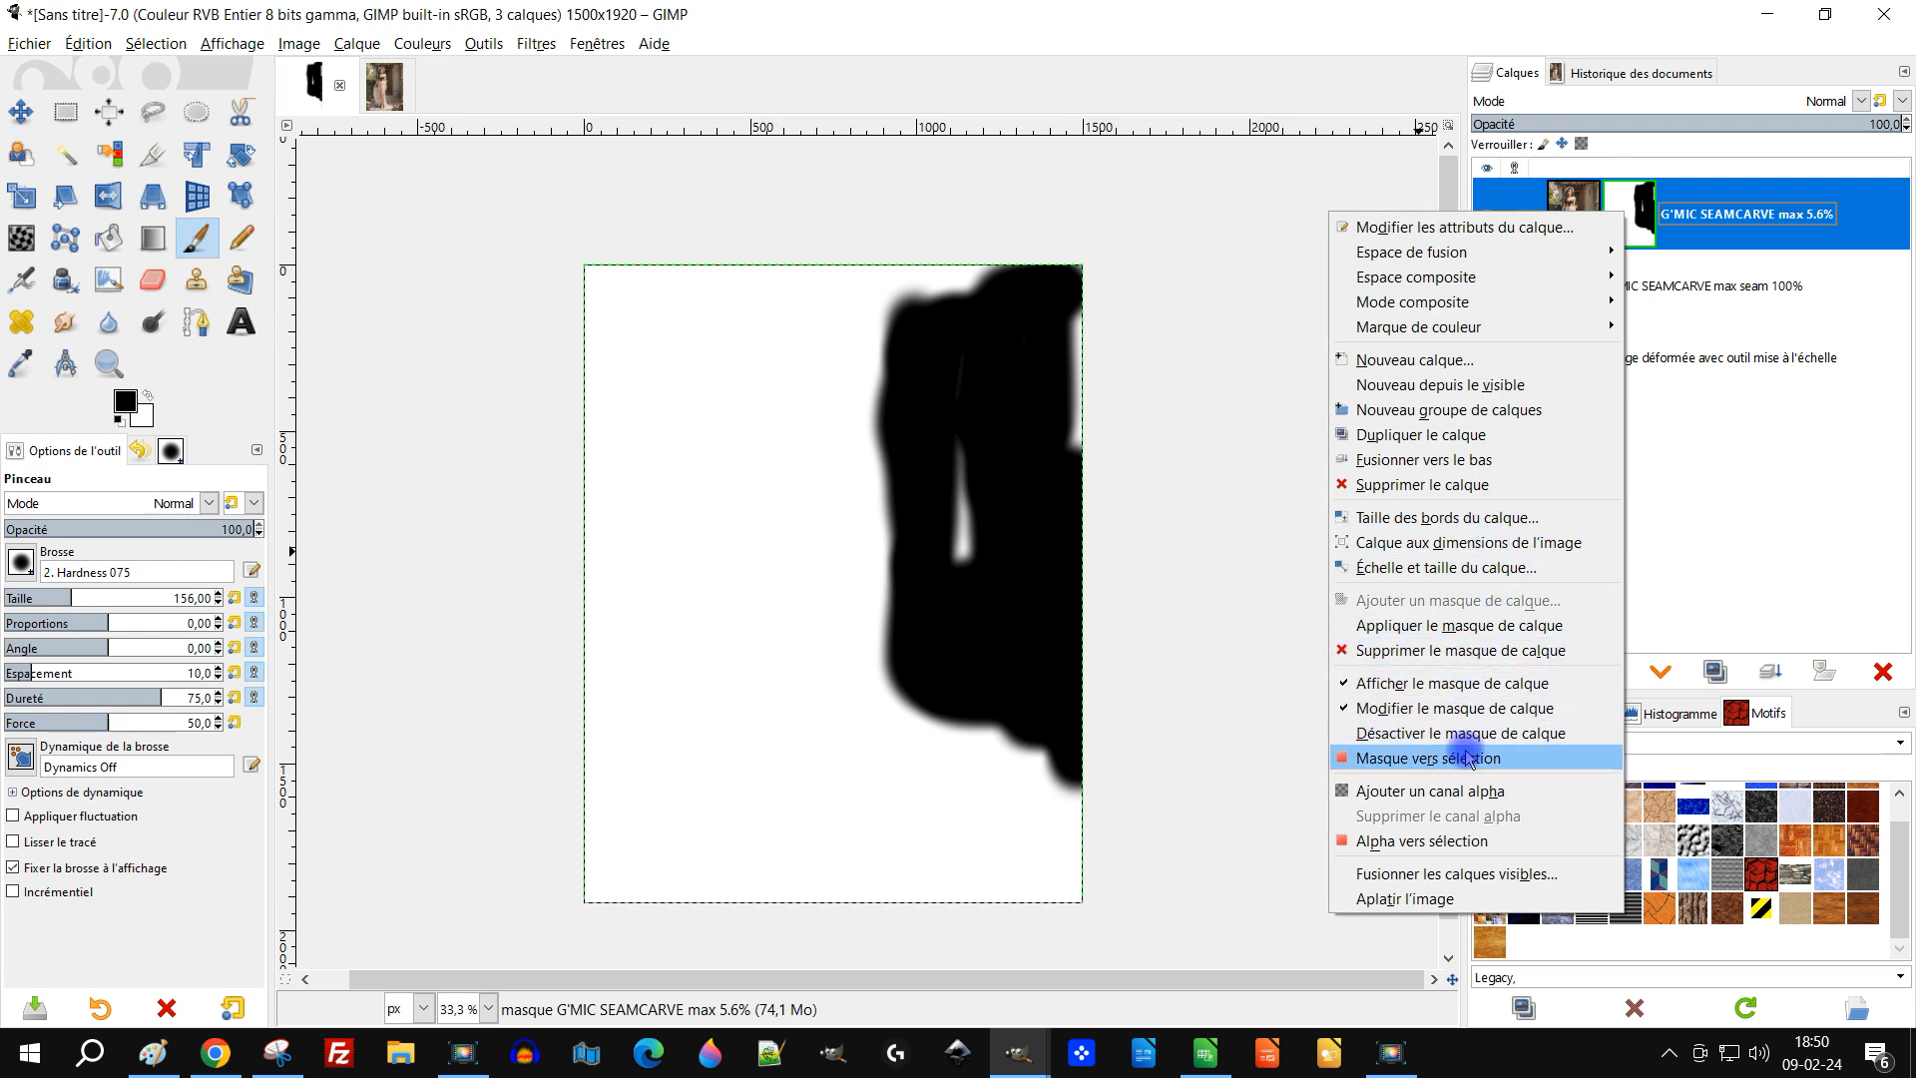
pyautogui.click(1390, 684)
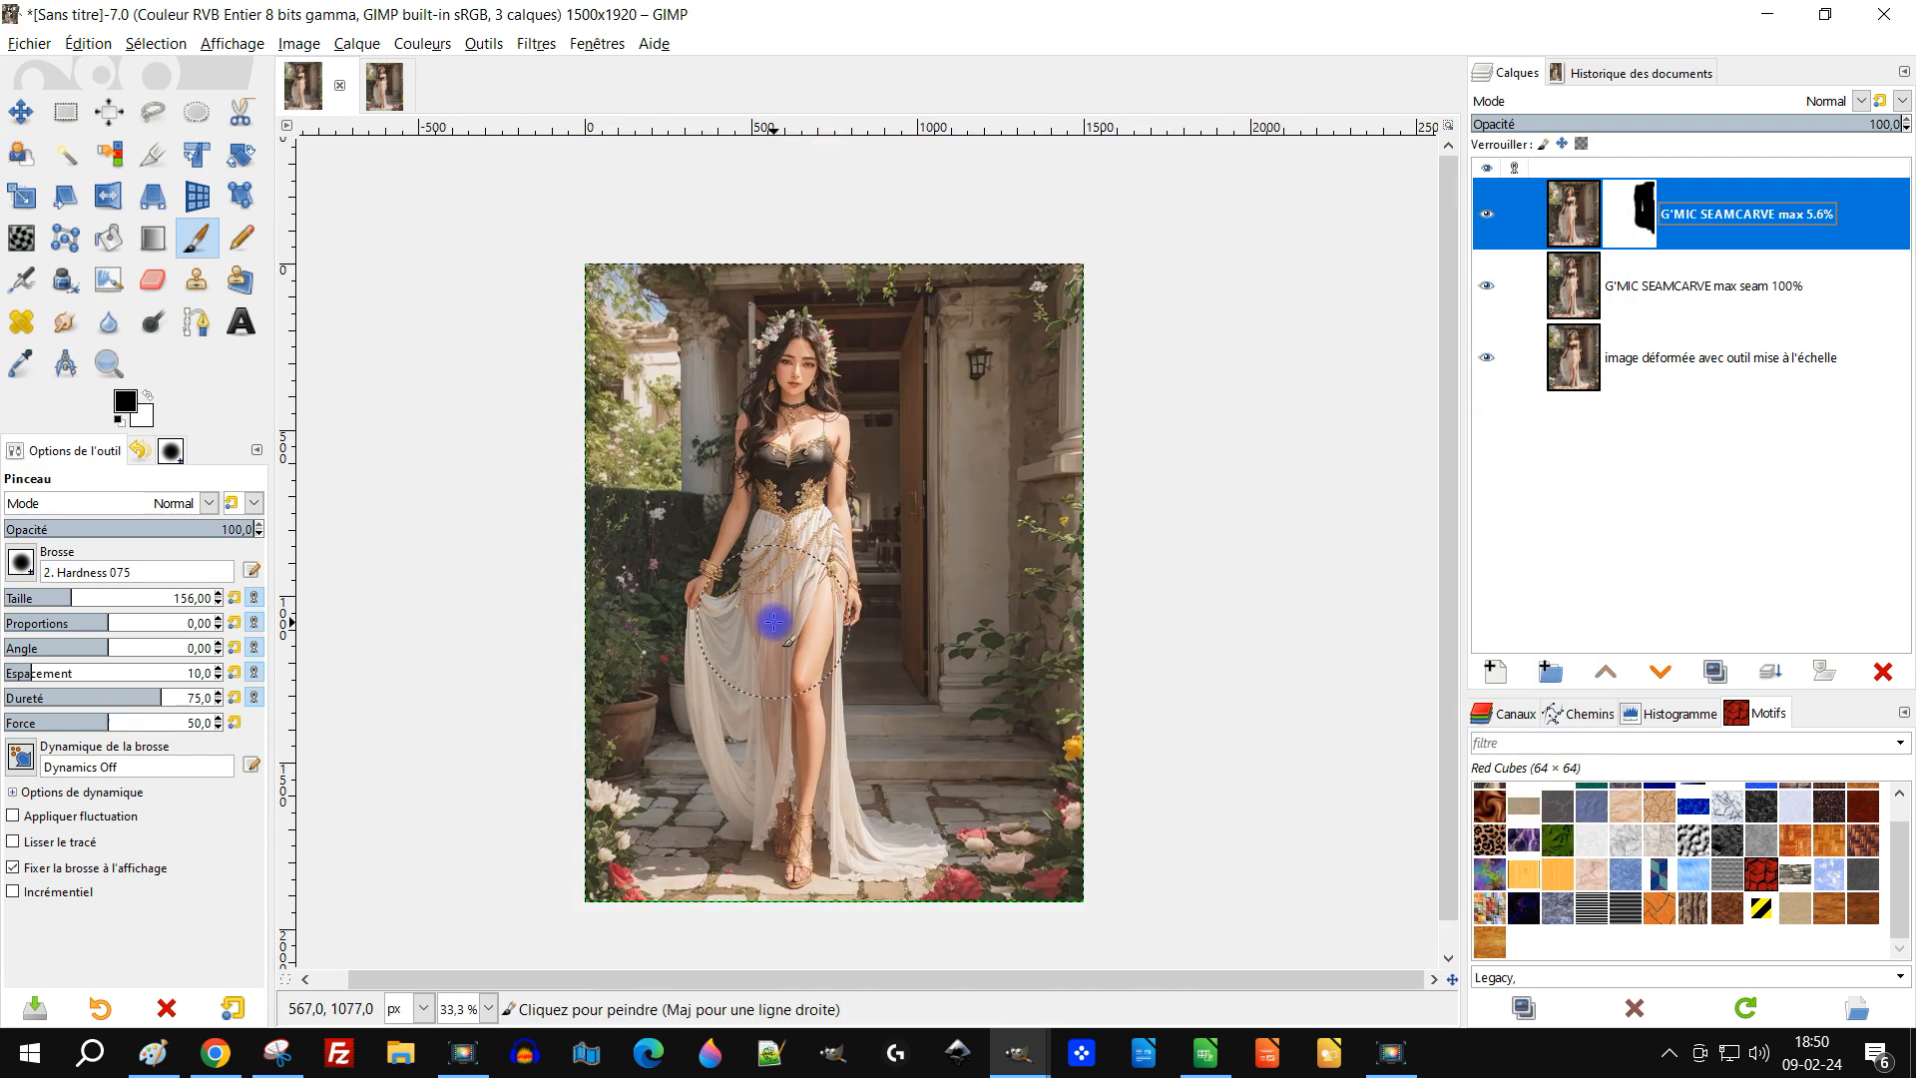
# Step: Create a new layer from the visible composite and name it "fusion des 2"
pyautogui.rightClick(1591, 220)
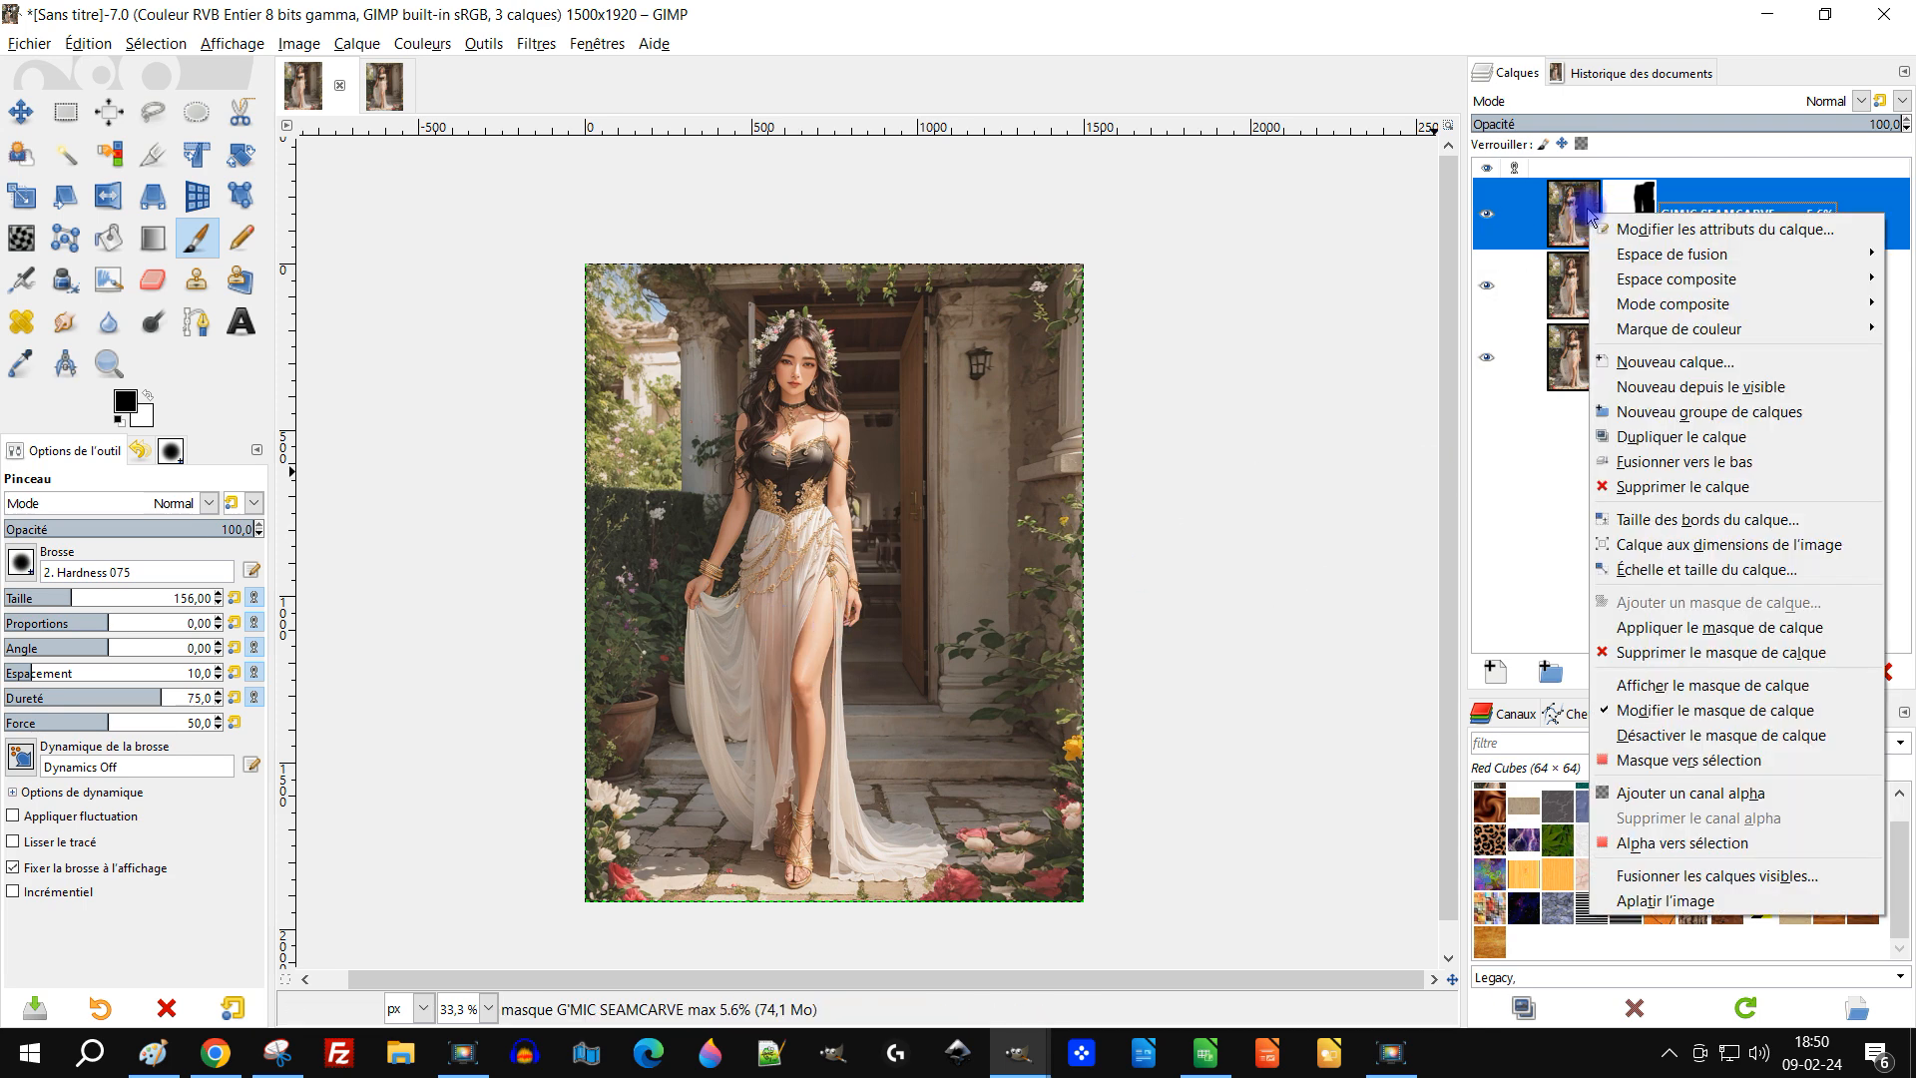
pyautogui.click(1687, 389)
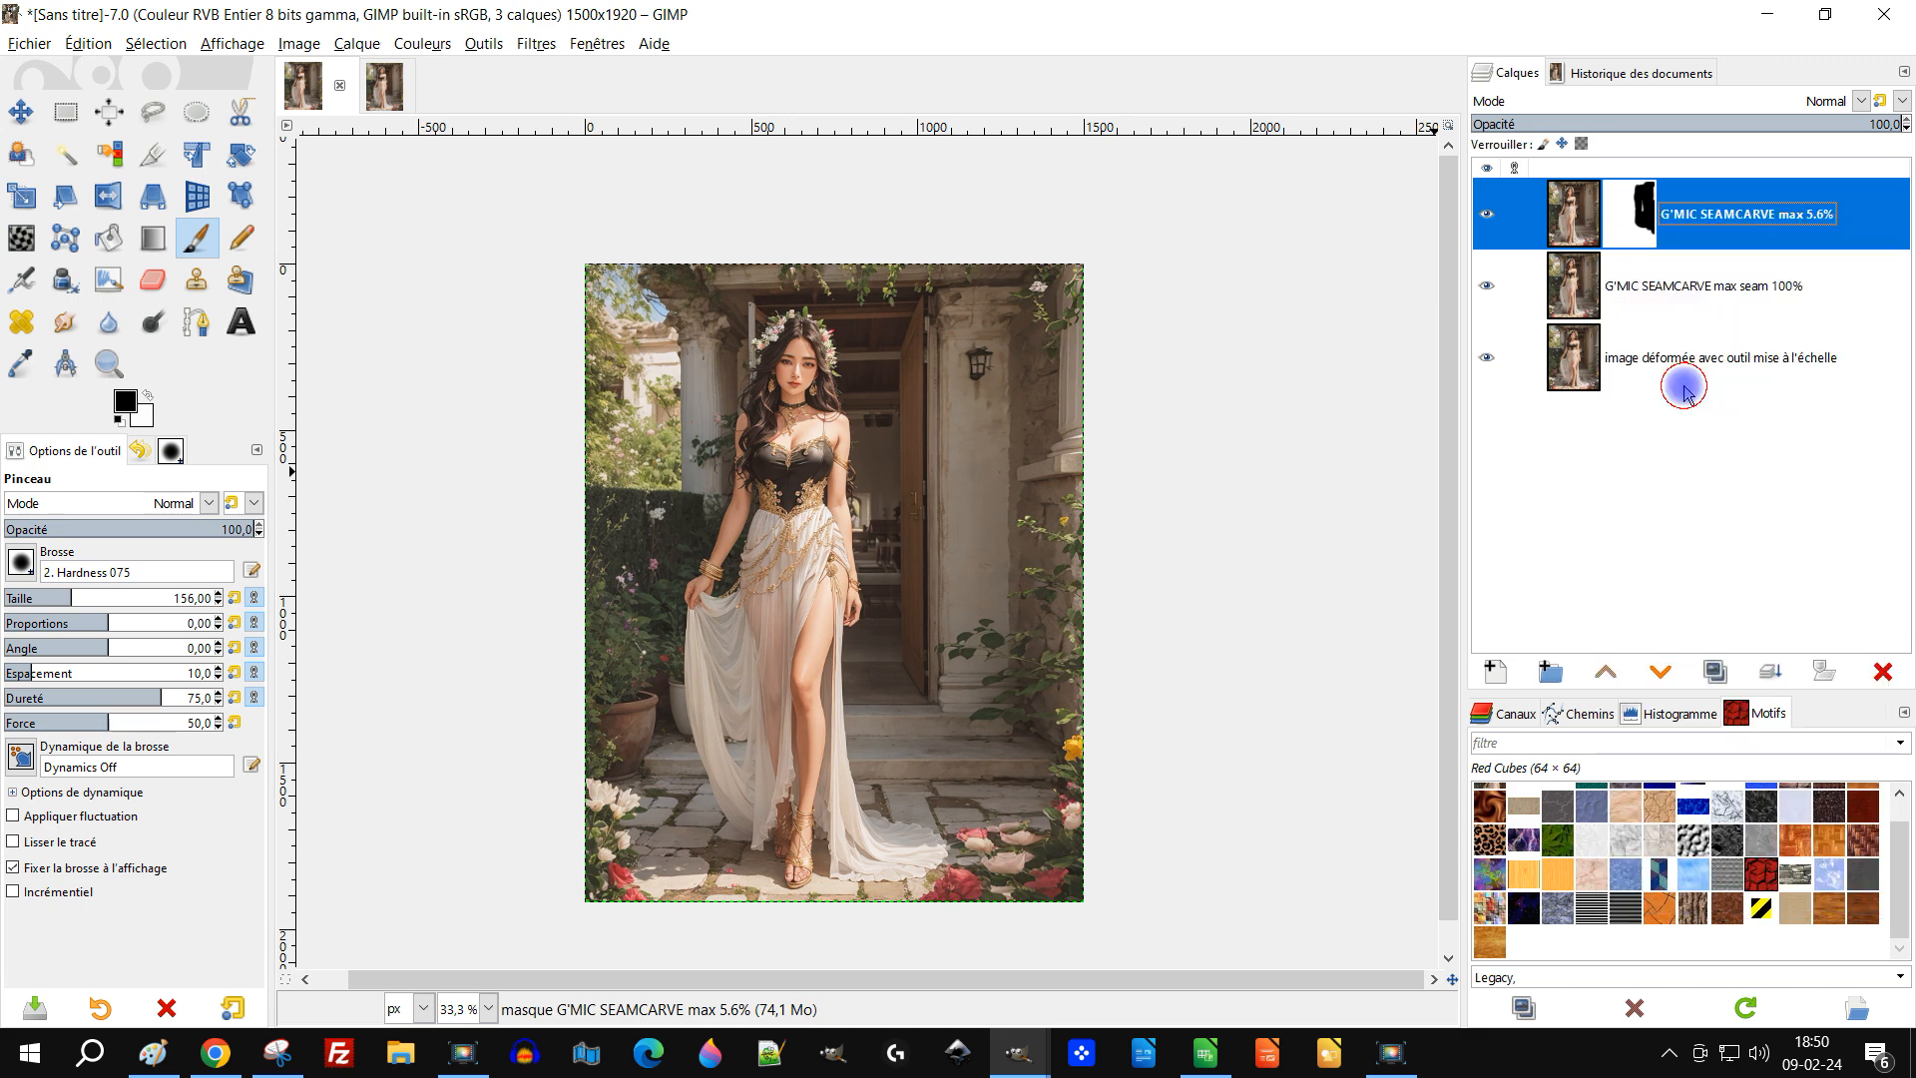
pyautogui.doubleClick(1647, 217)
pyautogui.click(1629, 216)
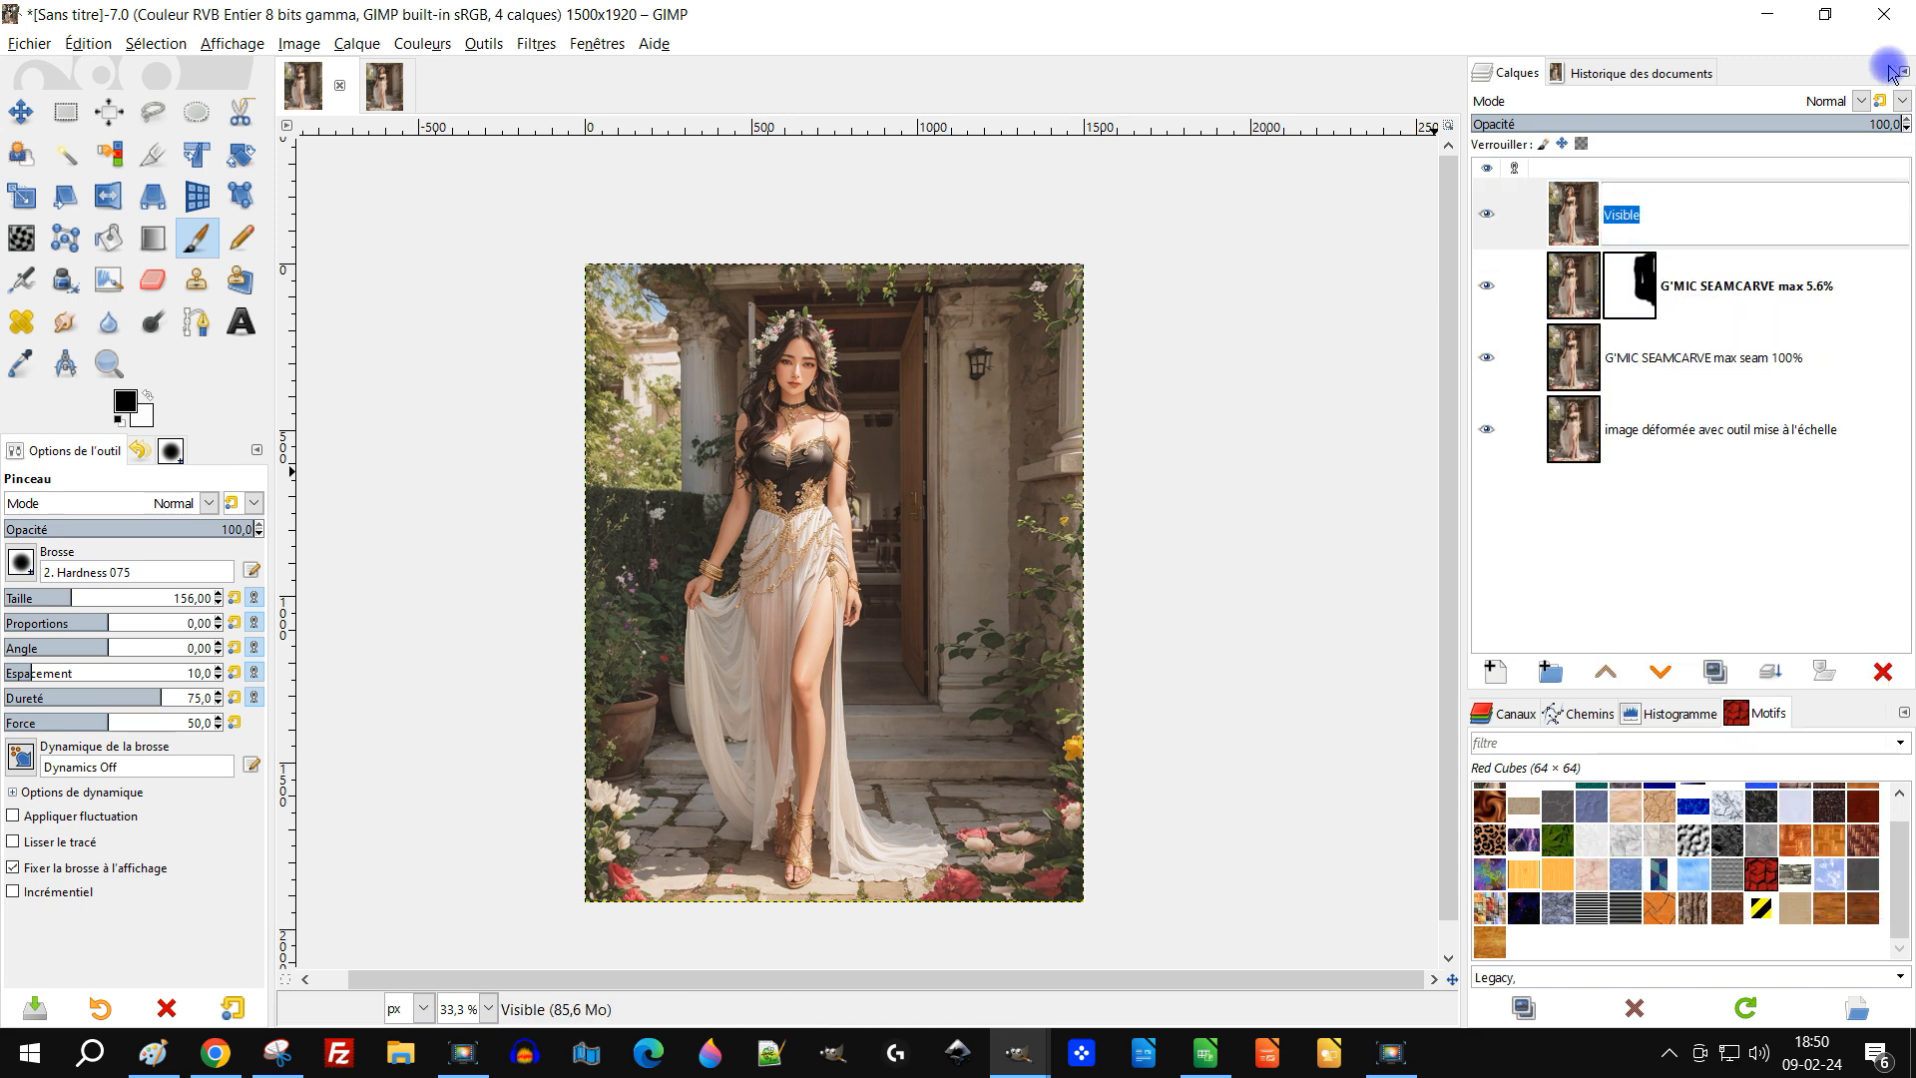
pyautogui.write('fusion des 2')
pyautogui.press('Return')
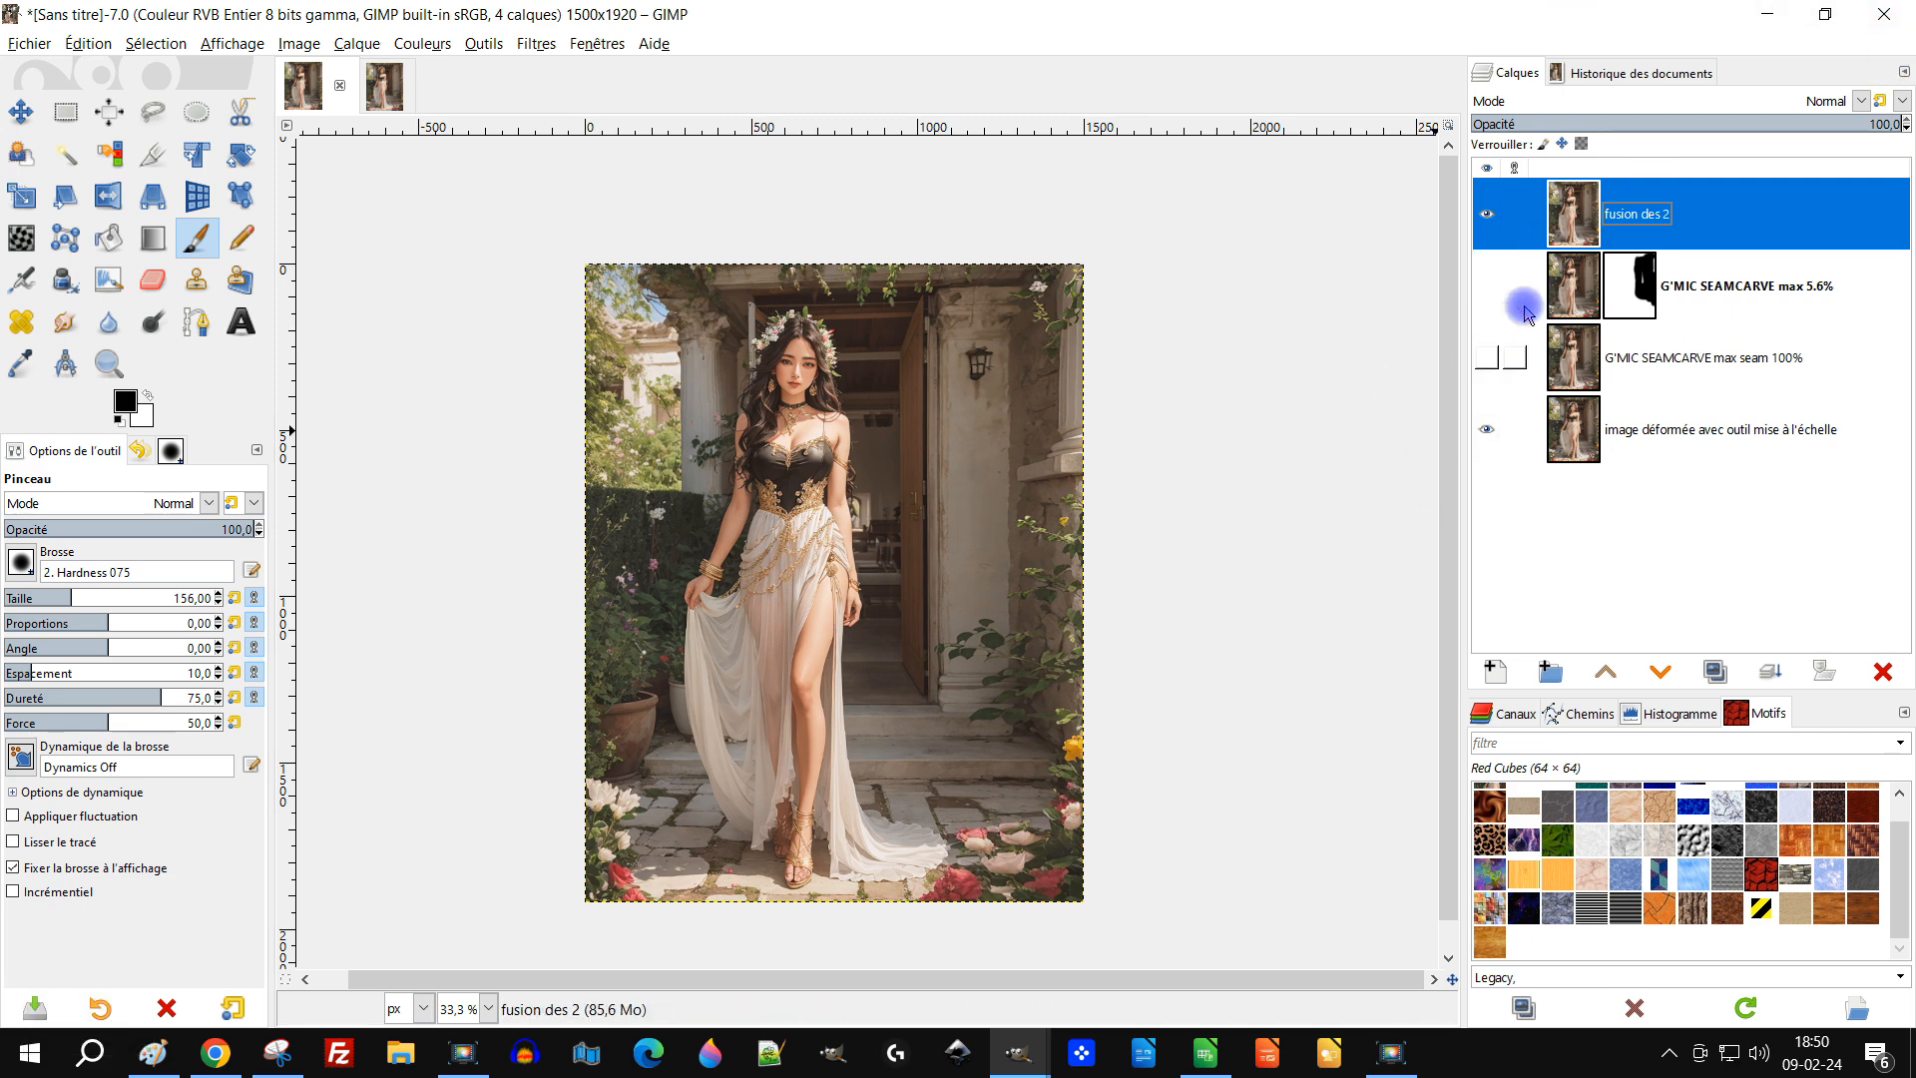
# Step: Compare the fusion des 2 layer with the scale-tool distorted layer around the woman and doorway by toggling the merged layer's visibility
pyautogui.click(122, 361)
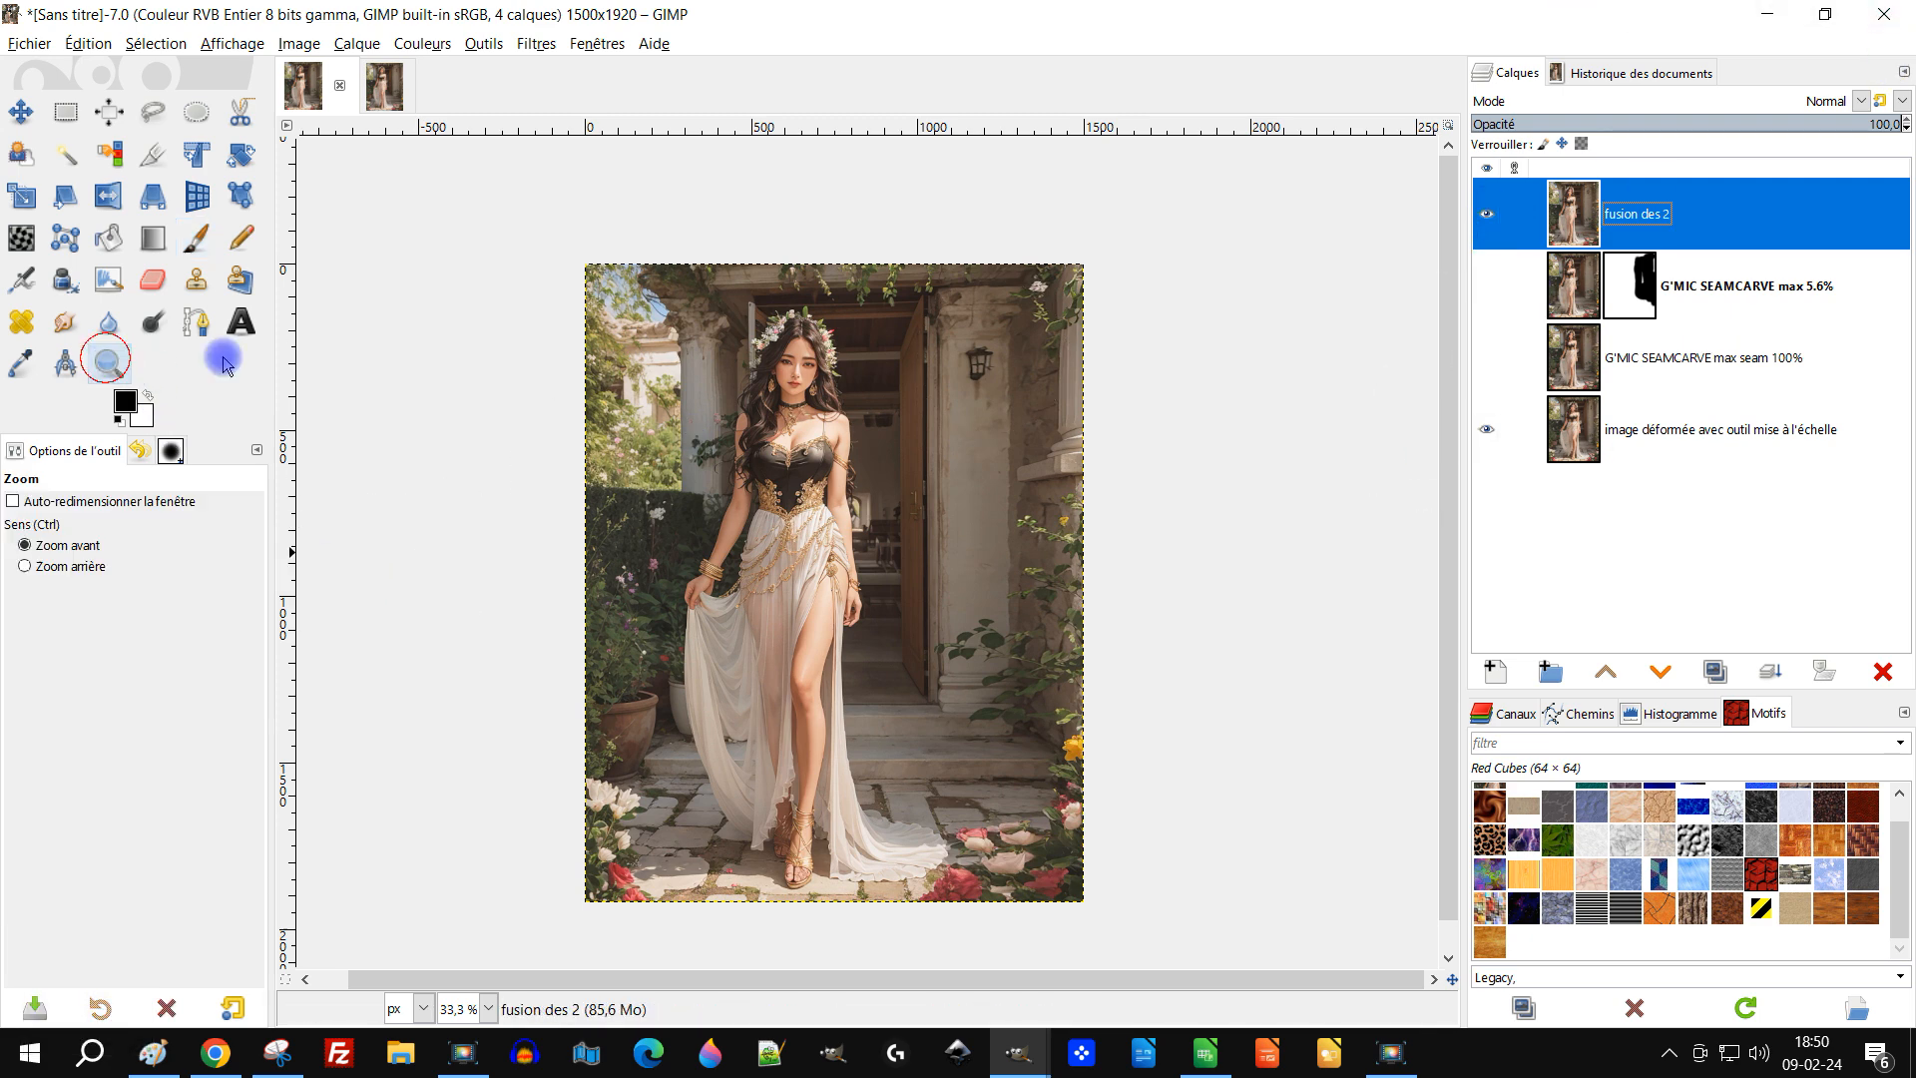
pyautogui.moveTo(572, 257); pyautogui.dragTo(1102, 596)
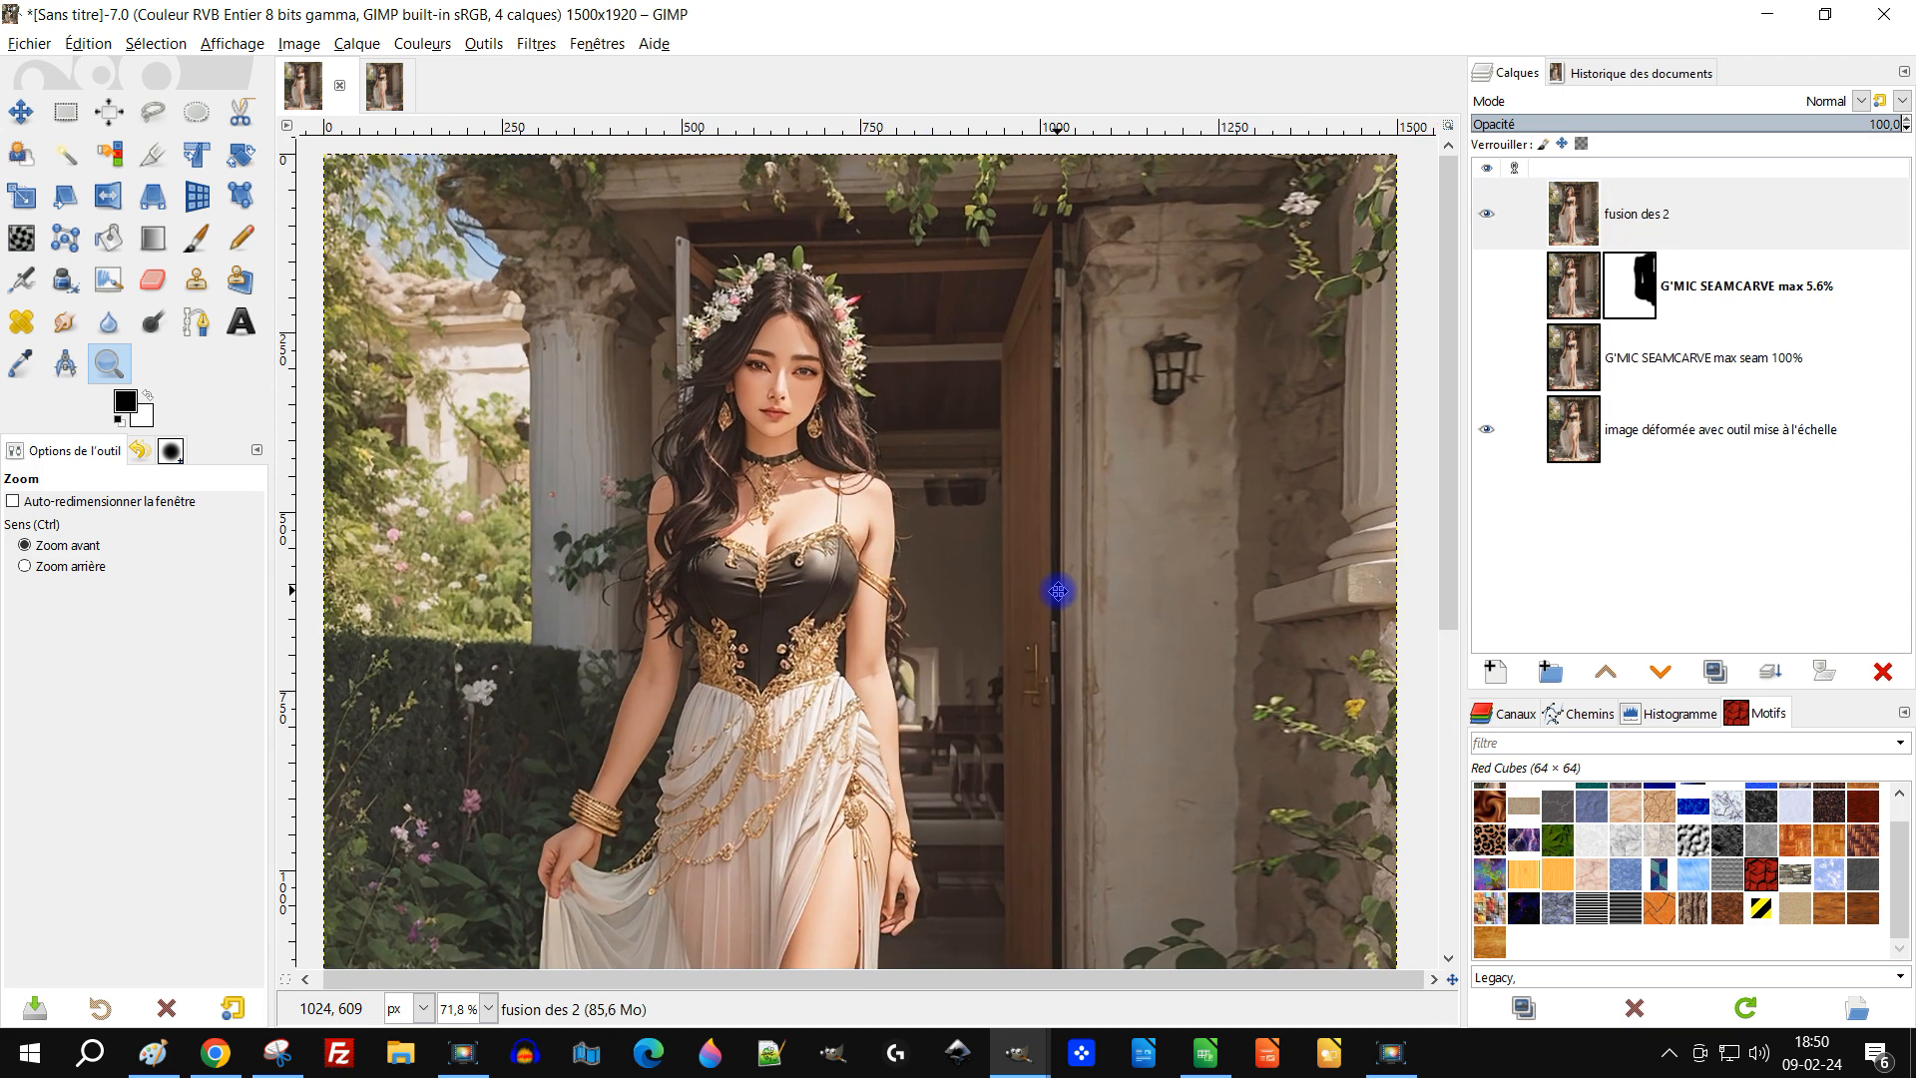
pyautogui.click(1486, 215)
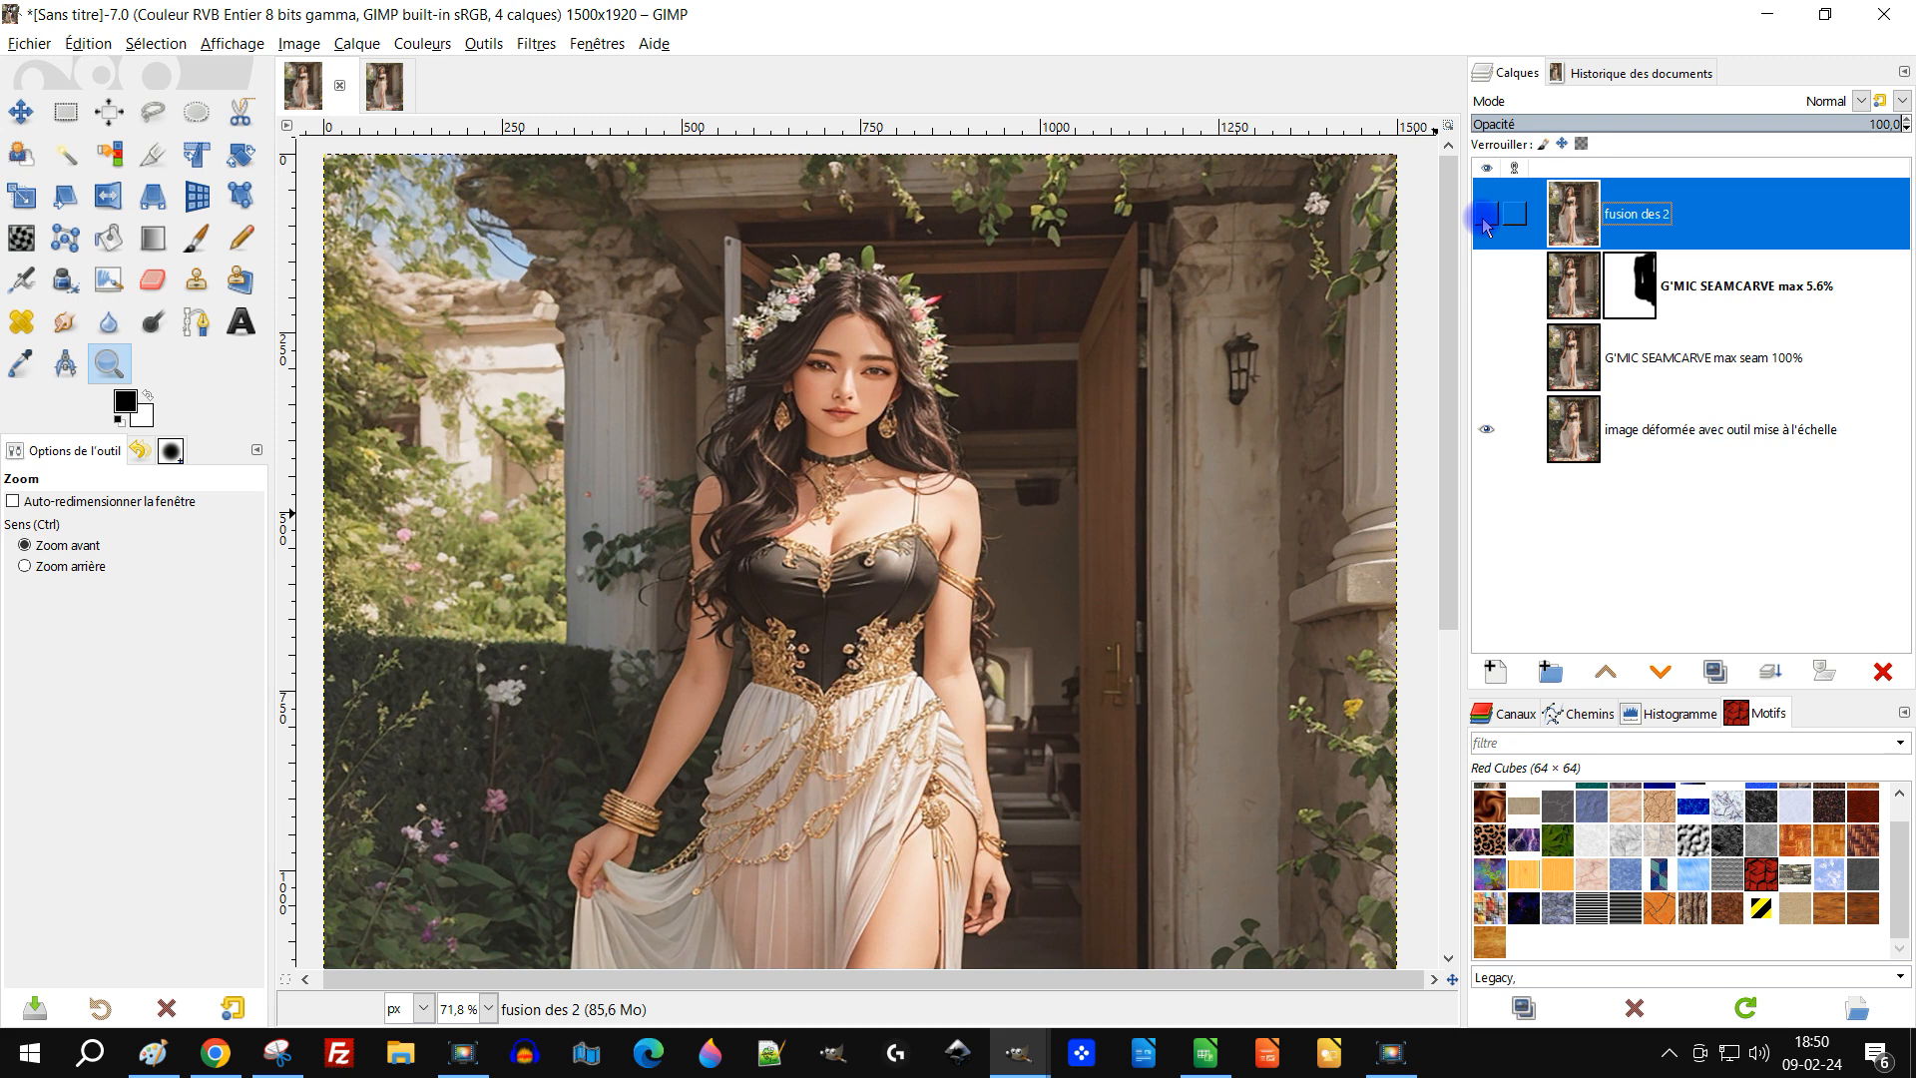
pyautogui.click(1489, 215)
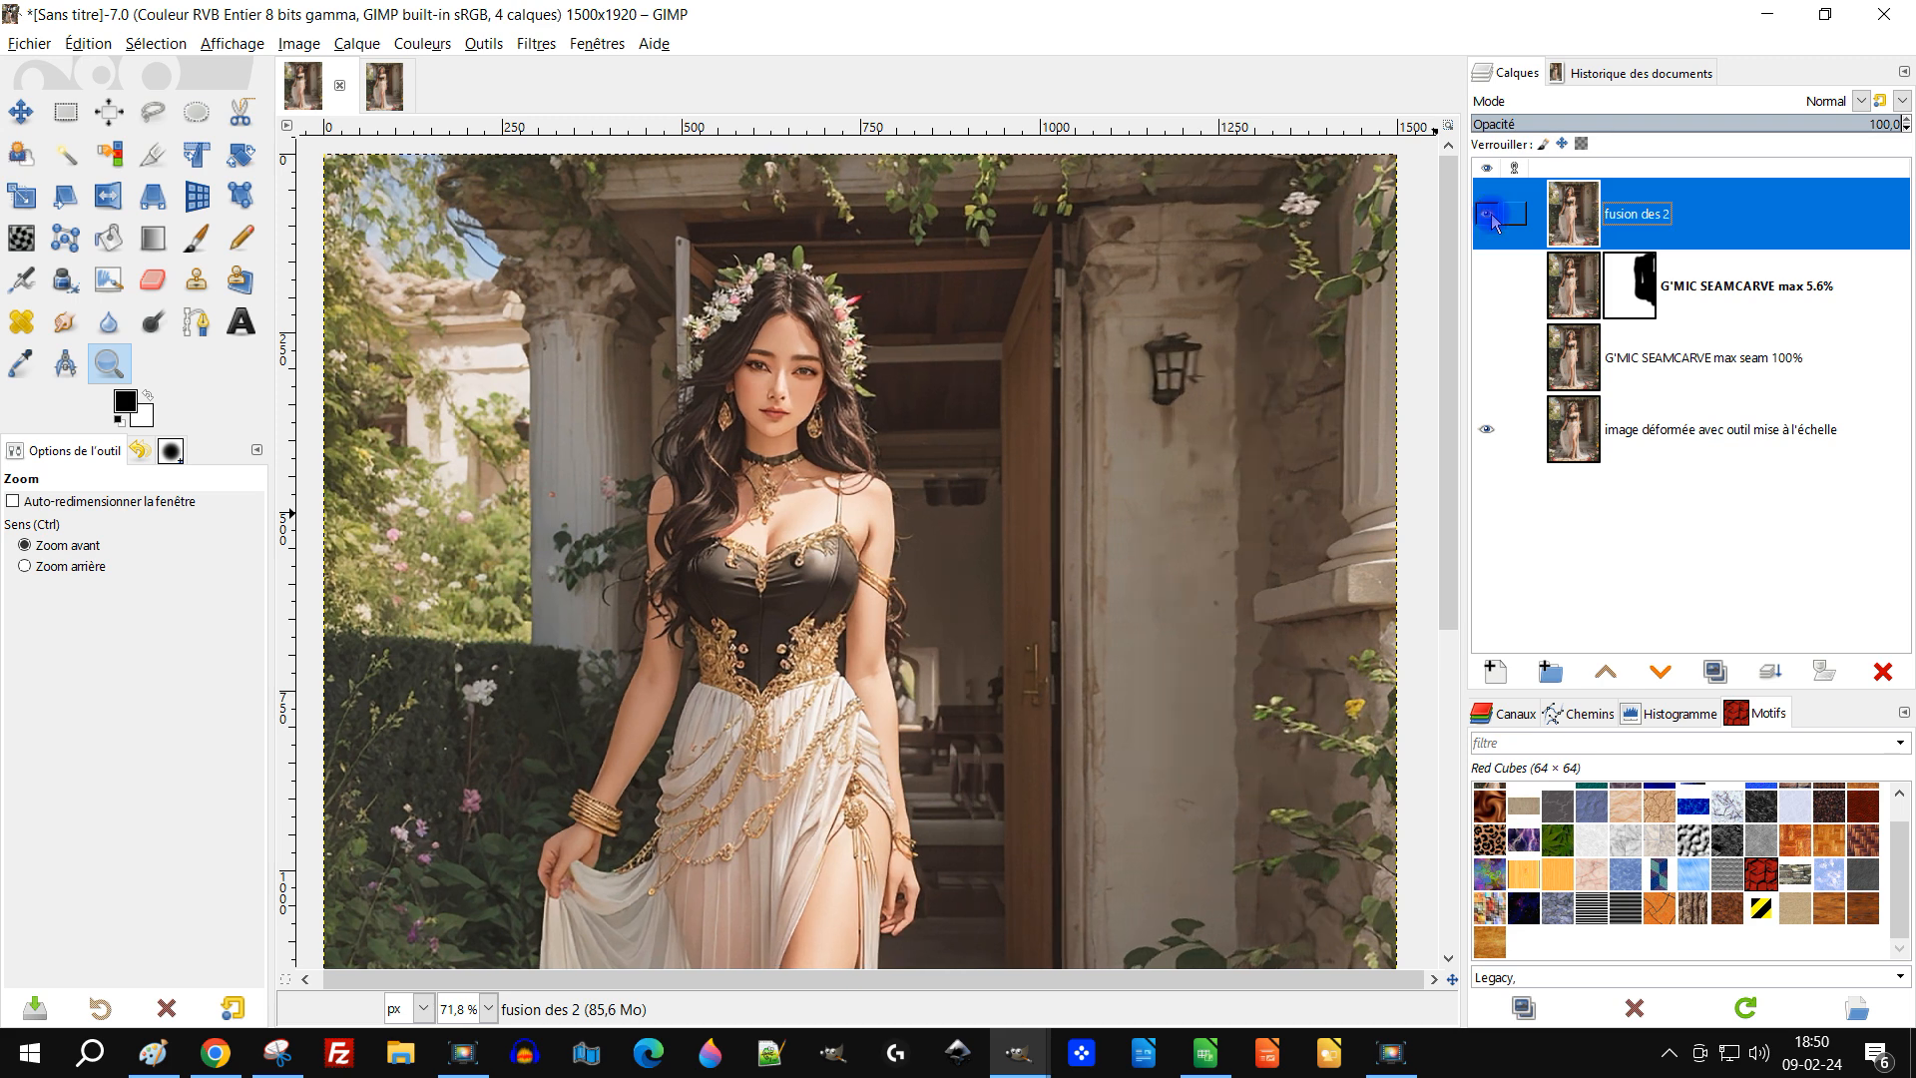
pyautogui.click(1489, 216)
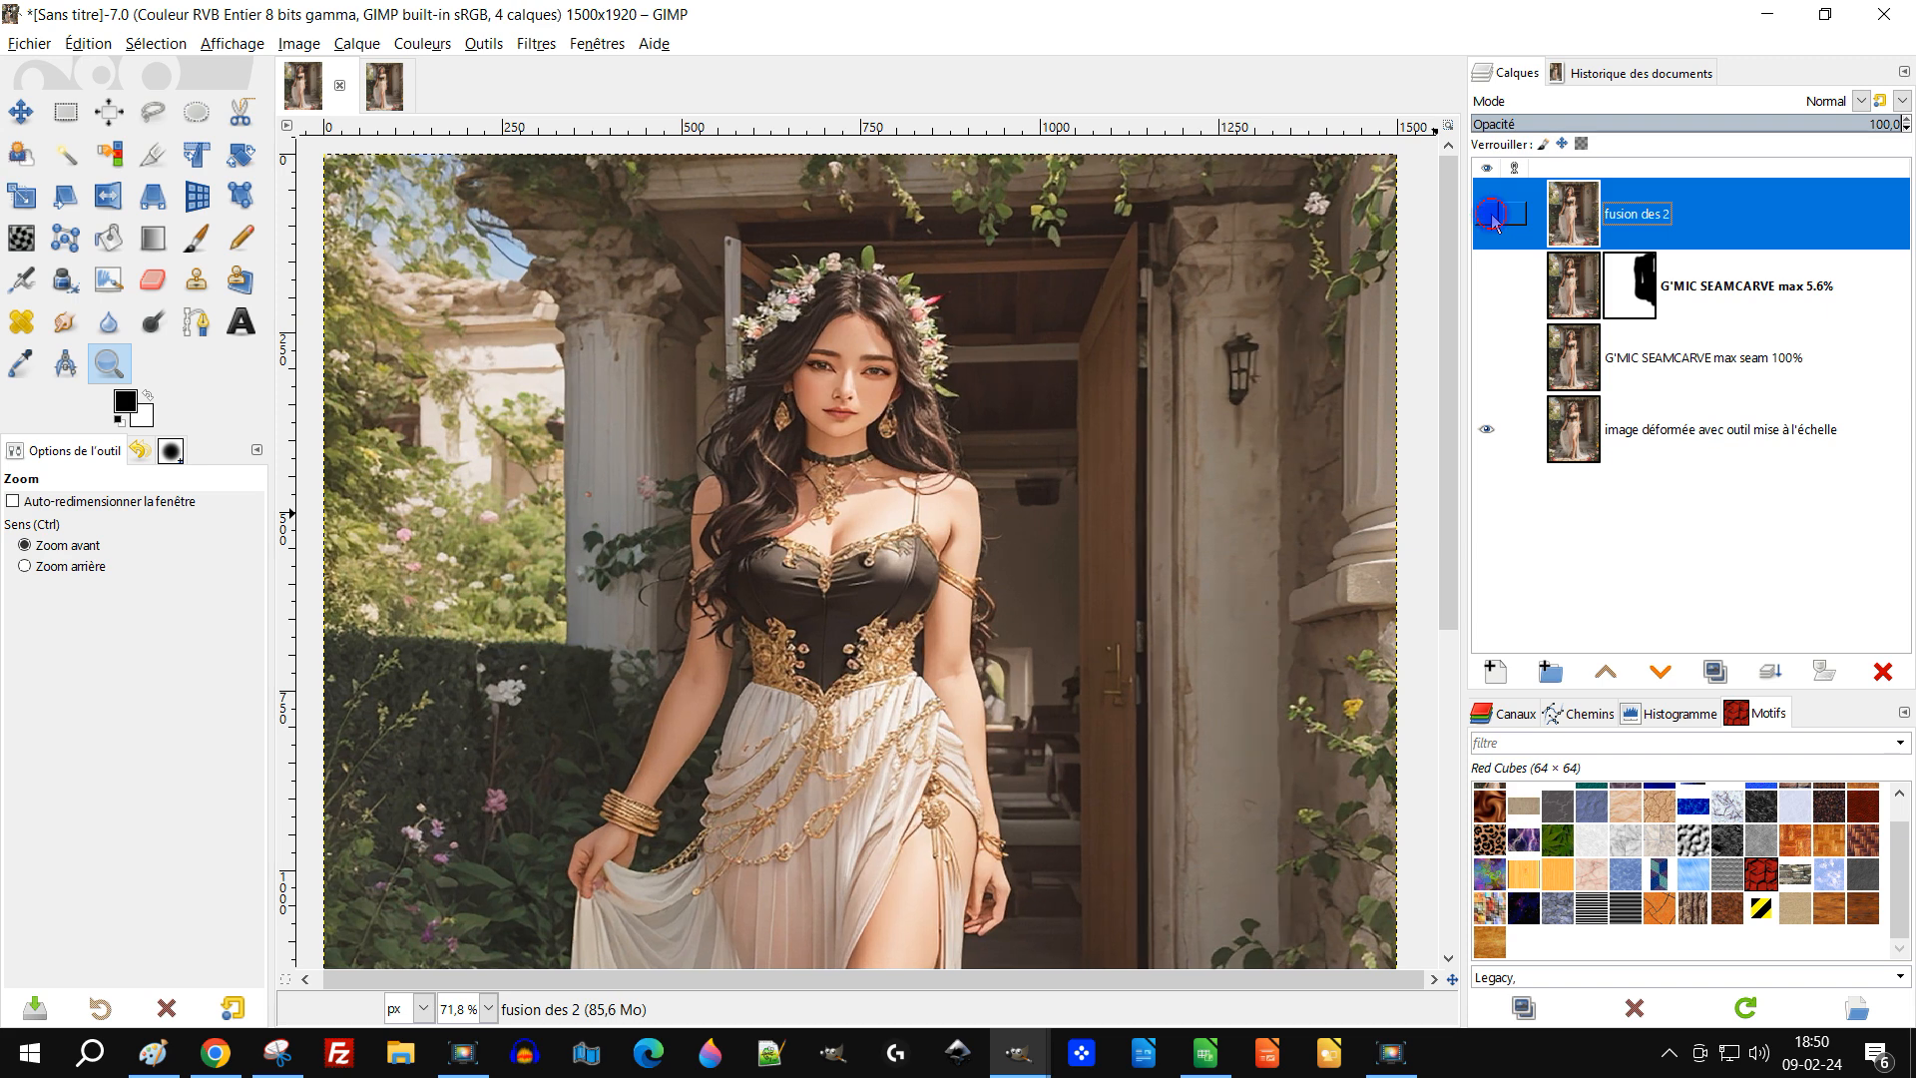
pyautogui.click(1489, 216)
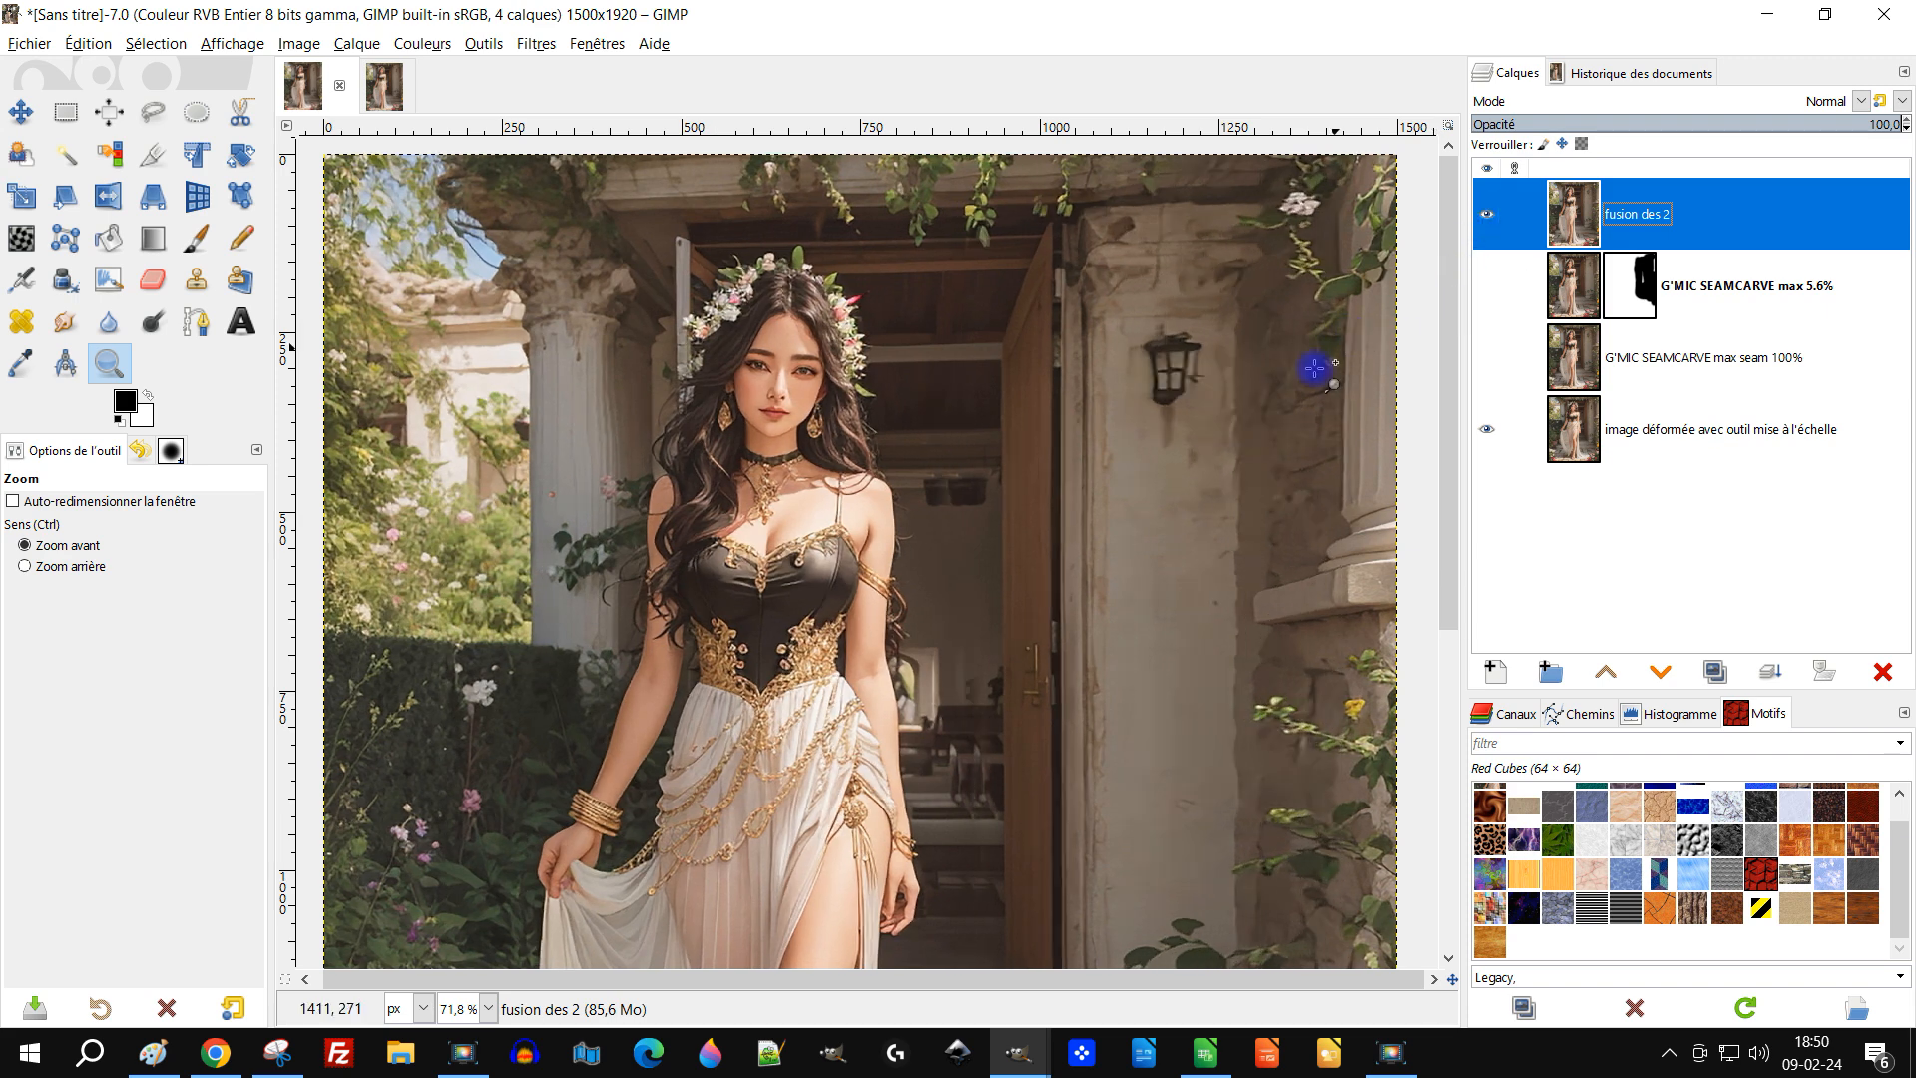
# Step: Examine the merged fusion des 2 result as a whole image, fitted to the canvas window
pyautogui.scroll(-1, 1143, 492)
pyautogui.moveTo(1151, 838); pyautogui.dragTo(1006, 581)
pyautogui.scroll(-1, 1072, 601)
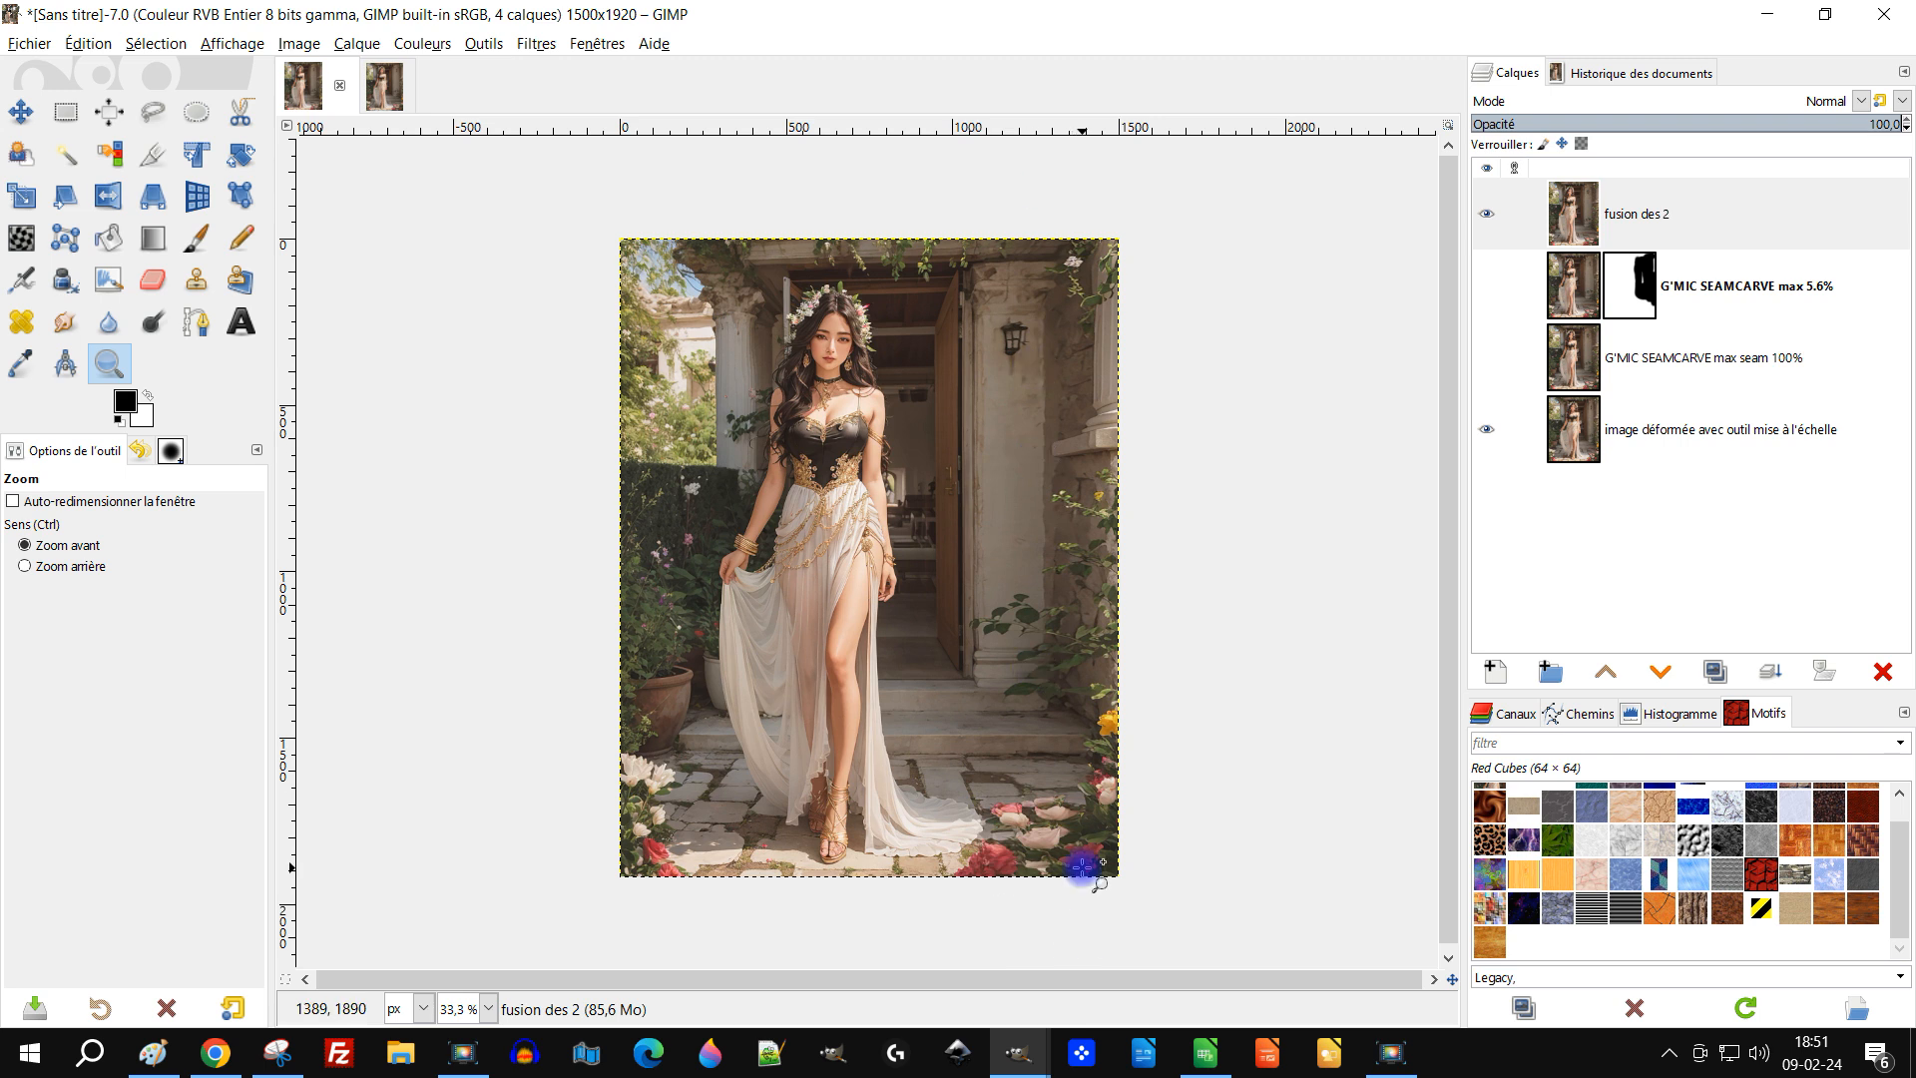
pyautogui.moveTo(888, 477); pyautogui.dragTo(850, 470)
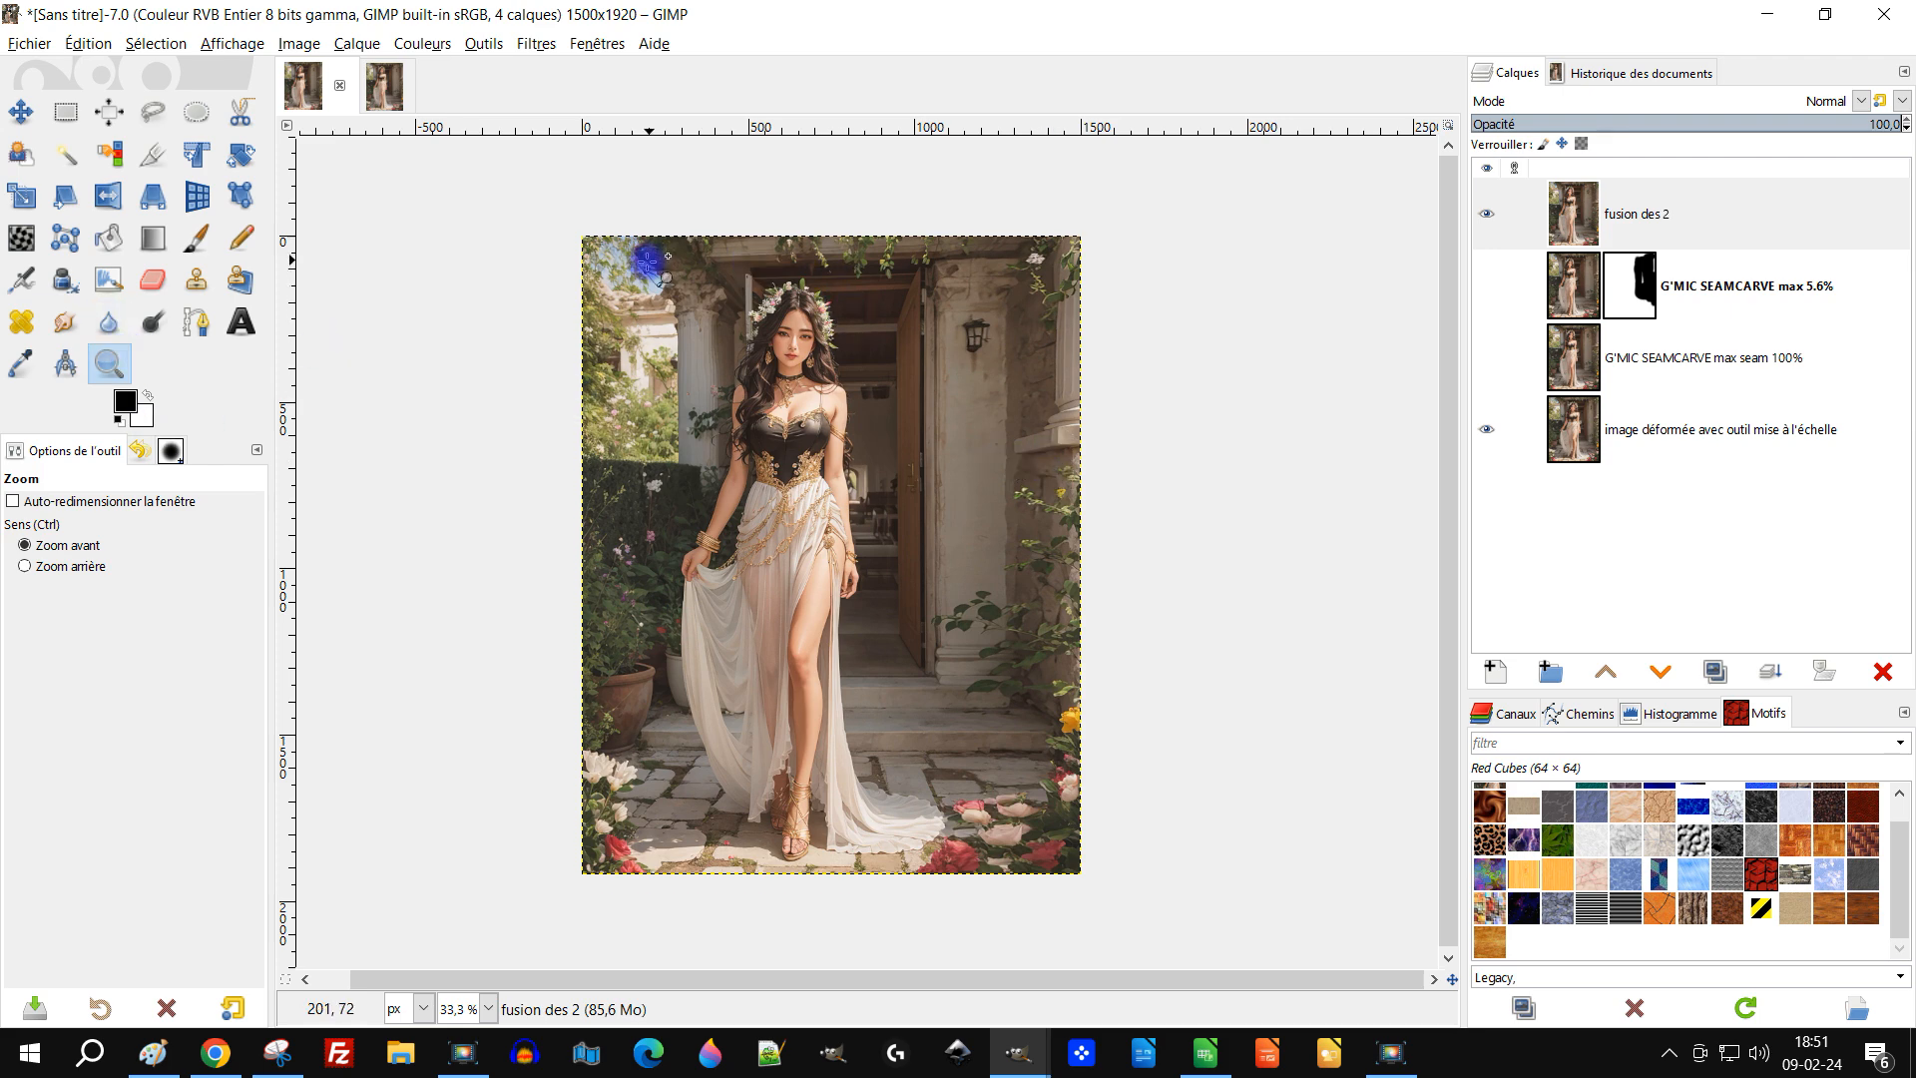
pyautogui.moveTo(574, 228); pyautogui.dragTo(1095, 889)
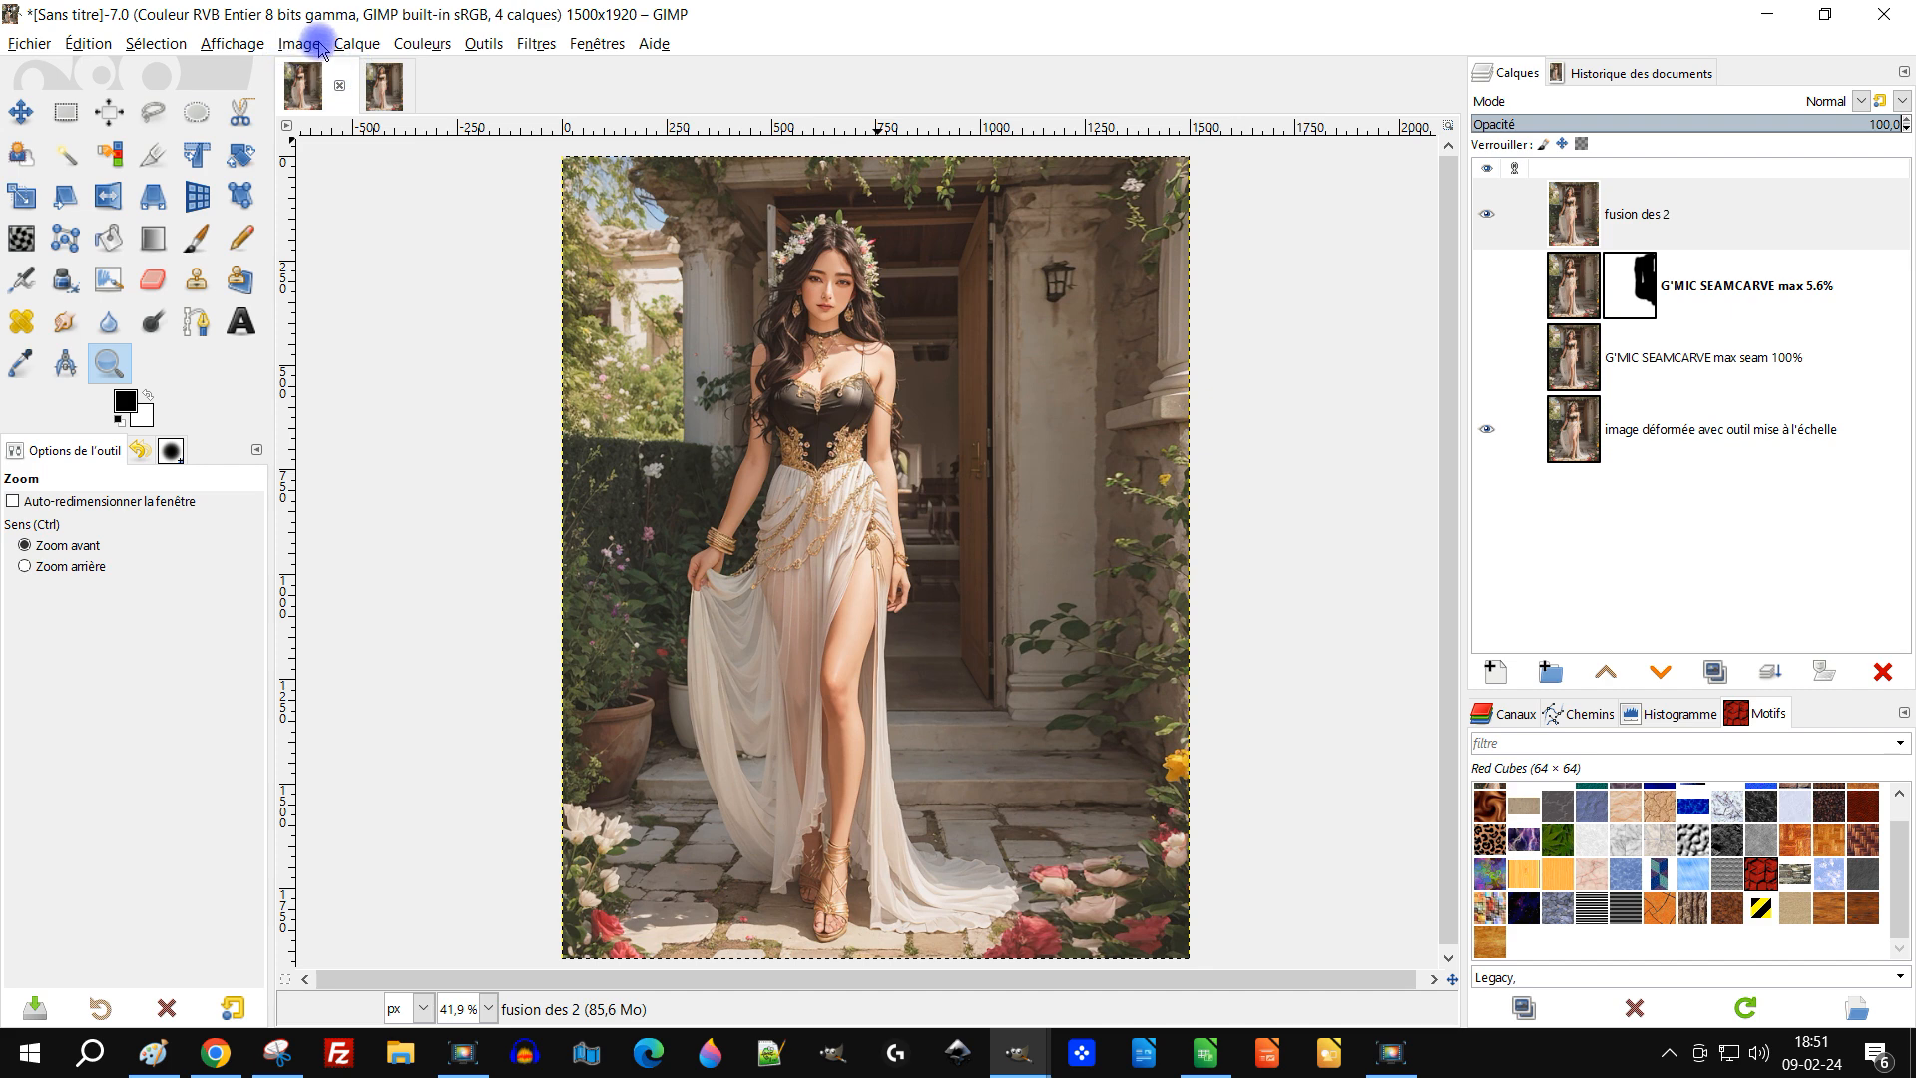
pyautogui.click(357, 44)
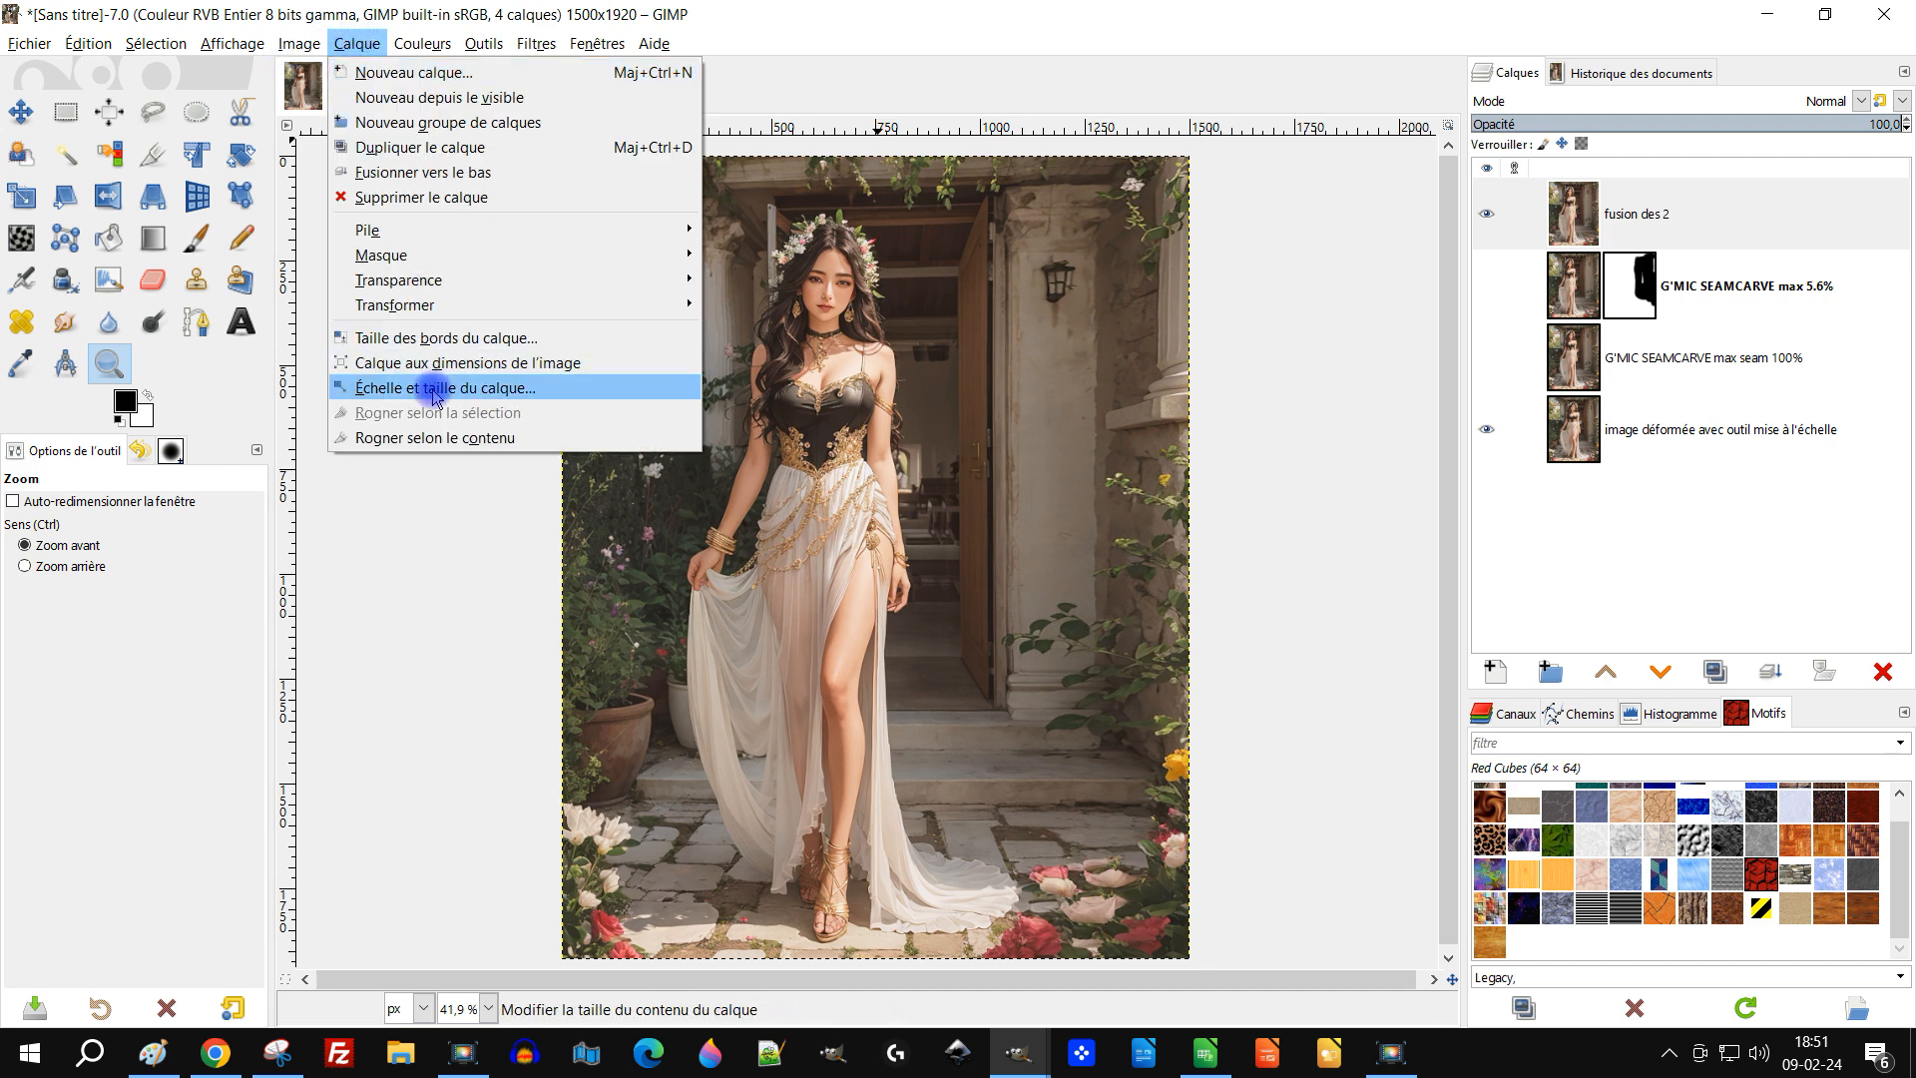
pyautogui.click(1133, 71)
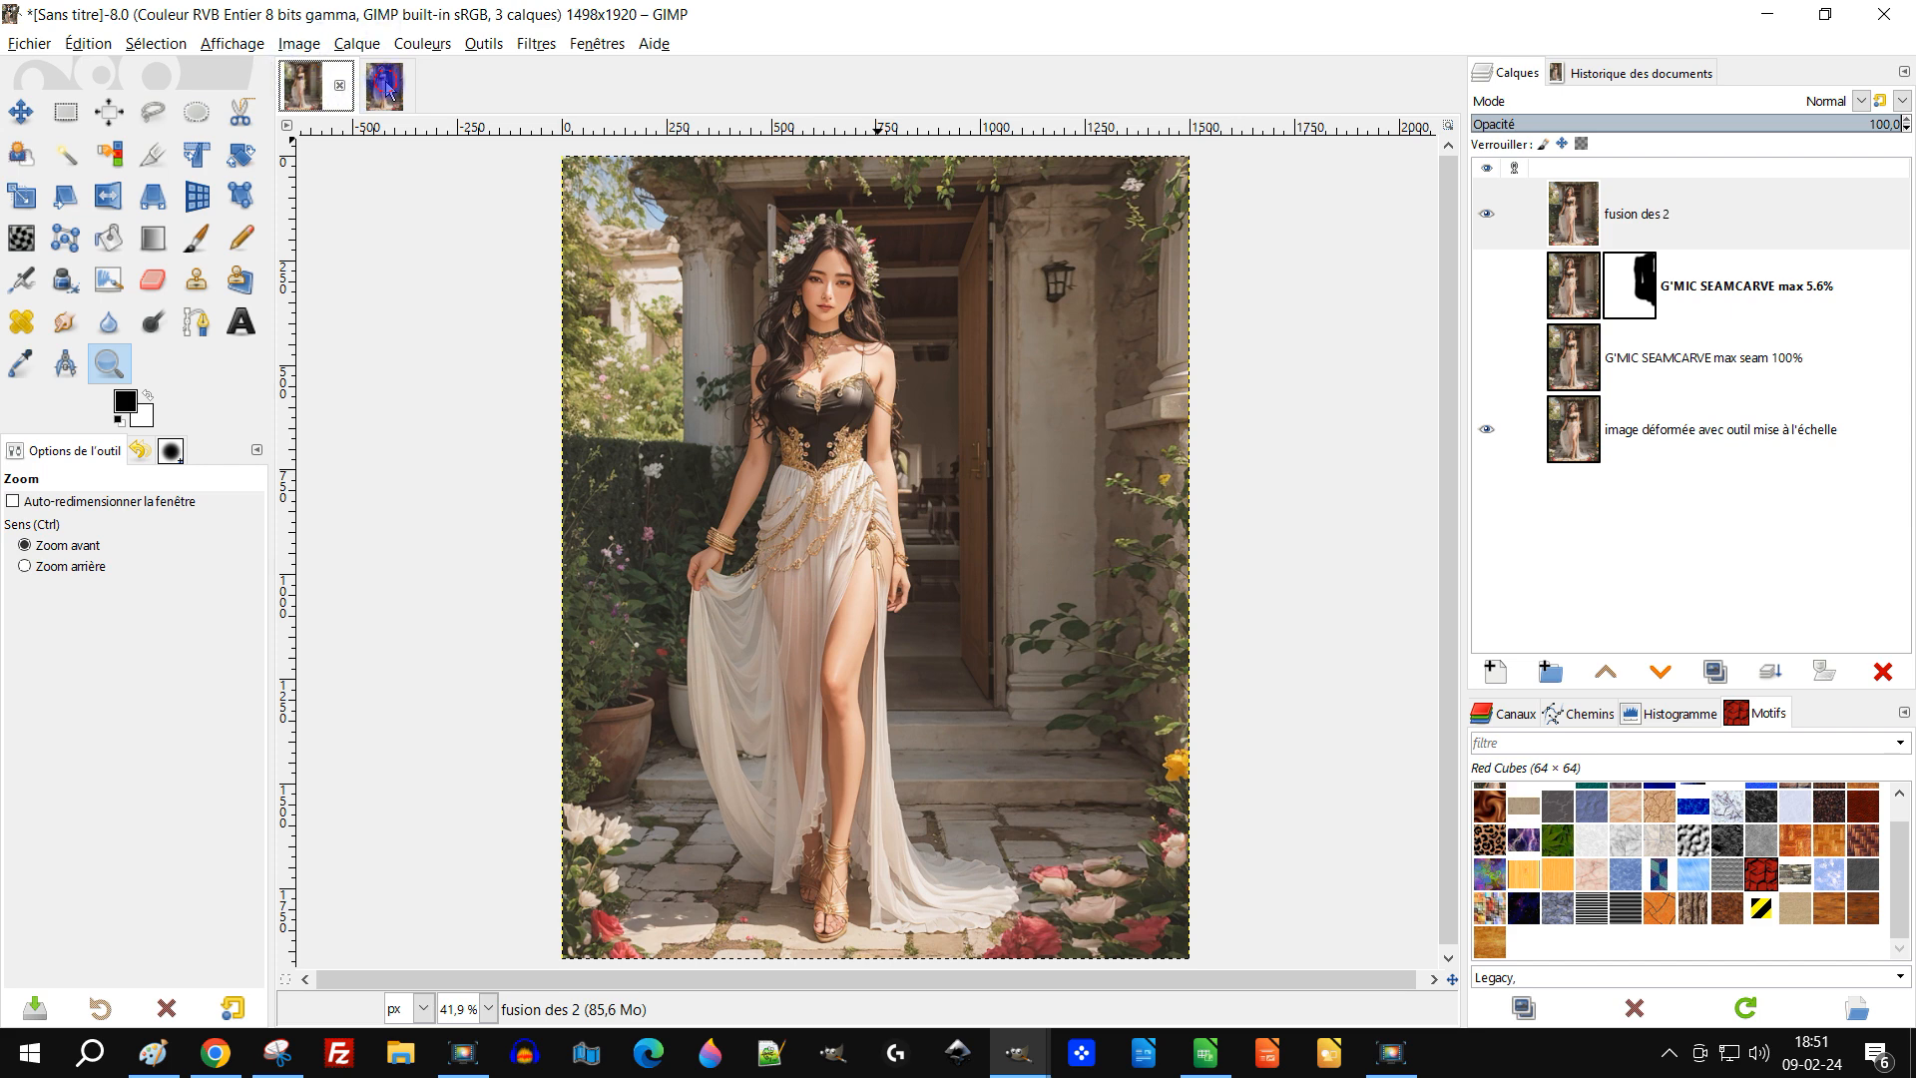
# Step: Switch to the other open image and hide its masque and original #1 layers to view the unwidened original
pyautogui.click(385, 88)
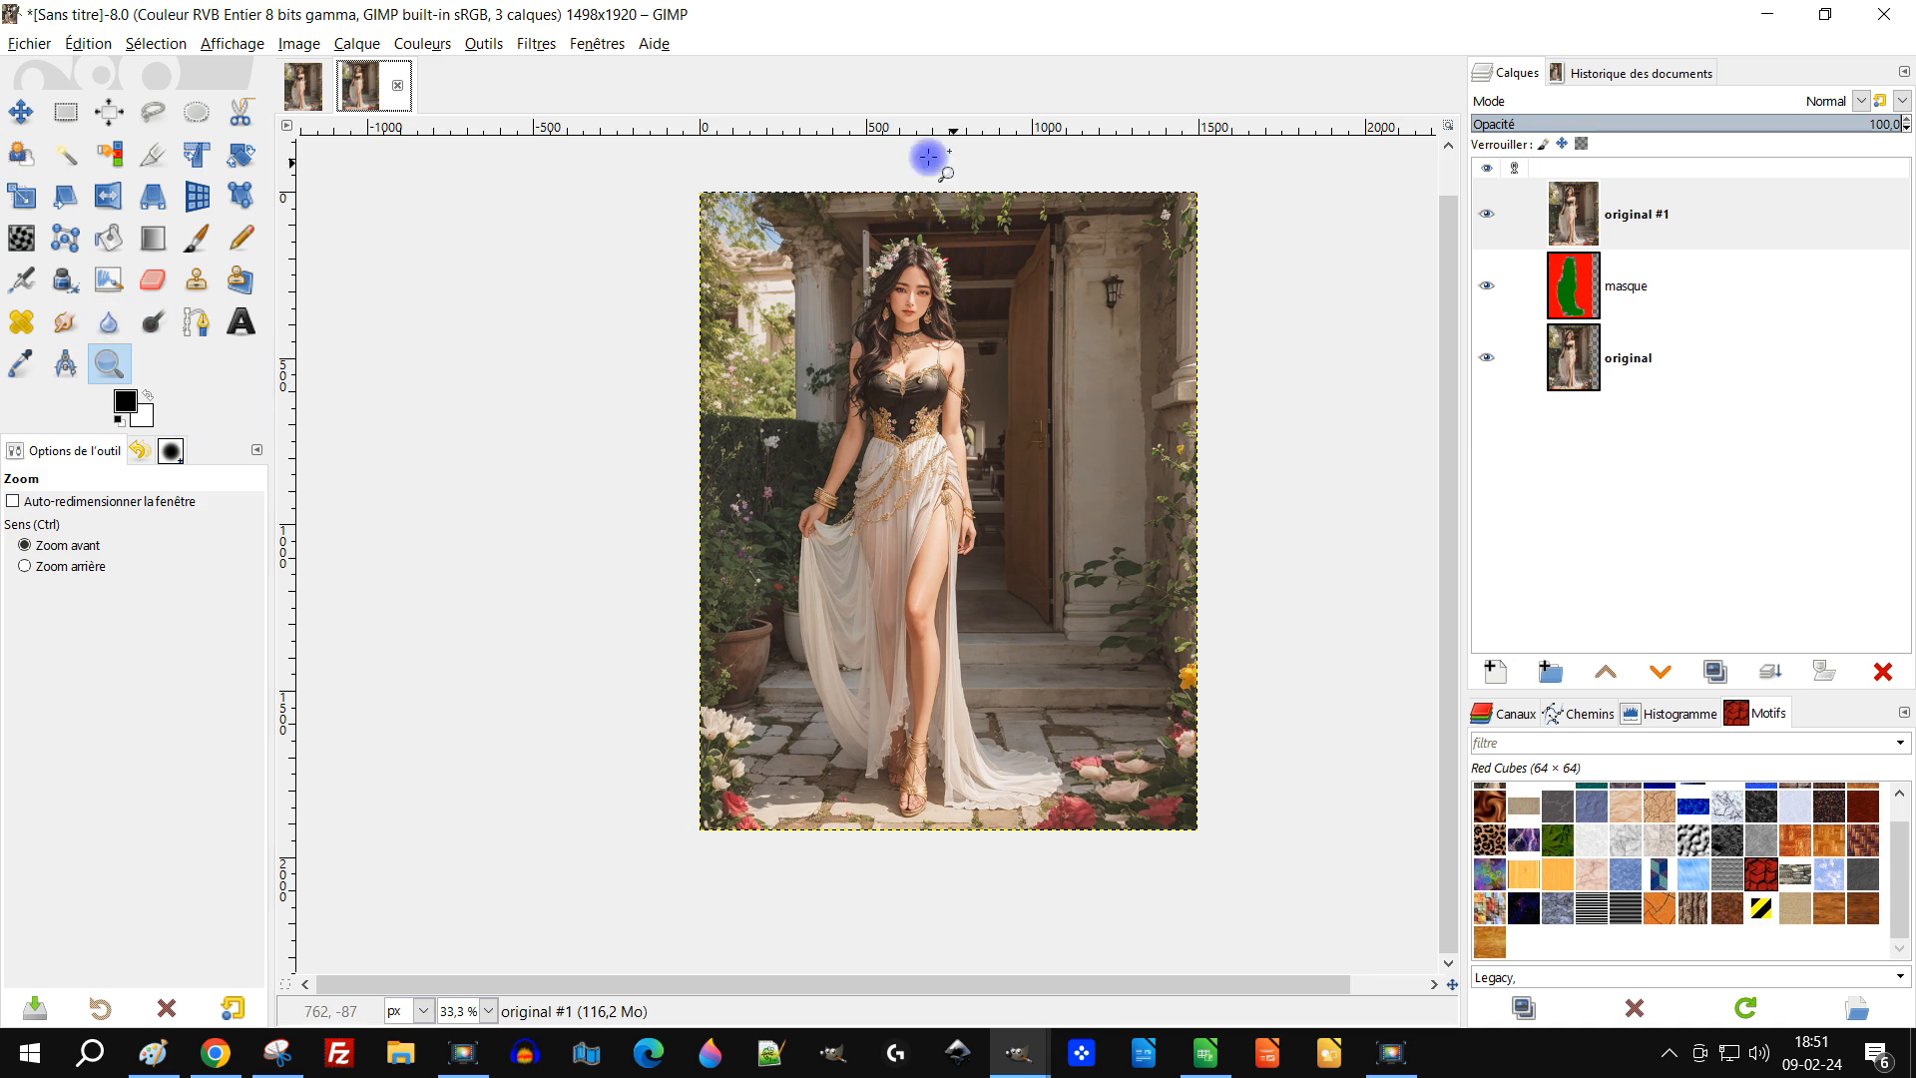
pyautogui.moveTo(688, 174); pyautogui.dragTo(1237, 859)
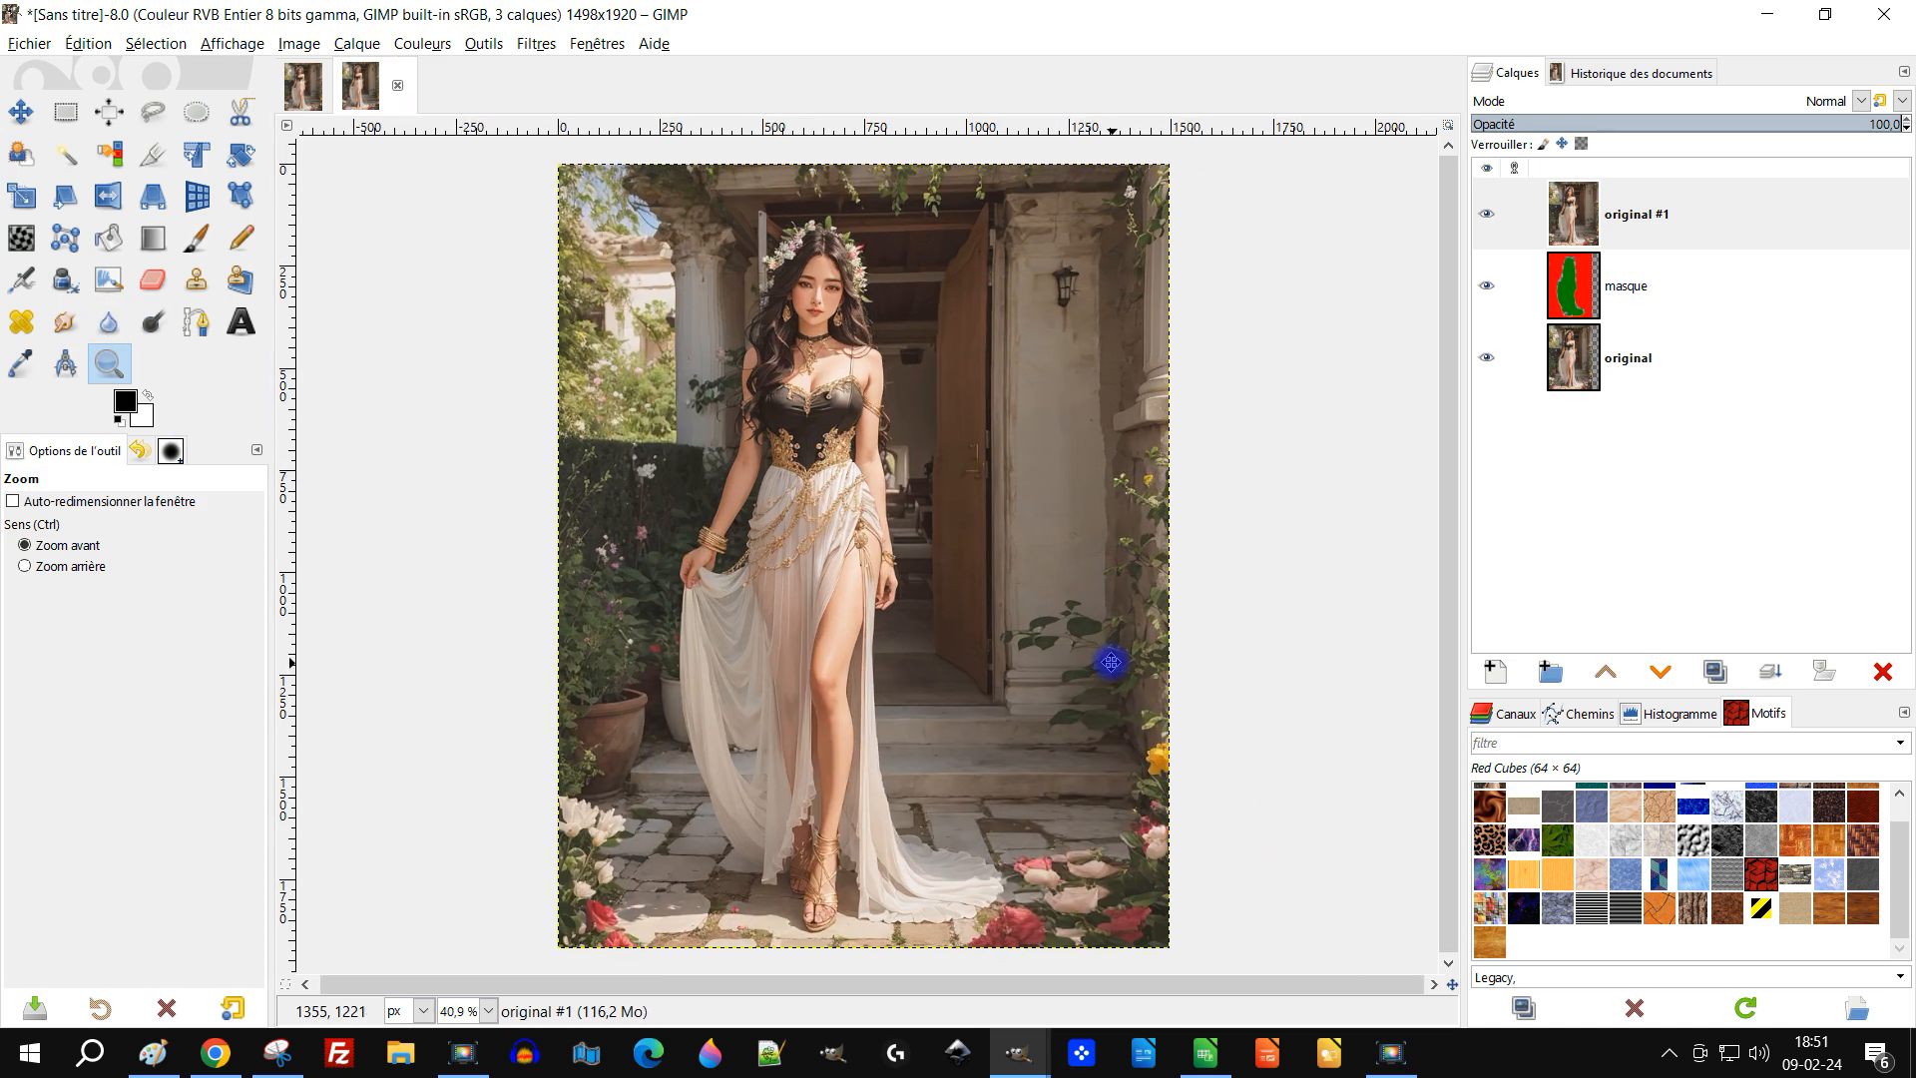
pyautogui.click(1486, 285)
pyautogui.click(1511, 219)
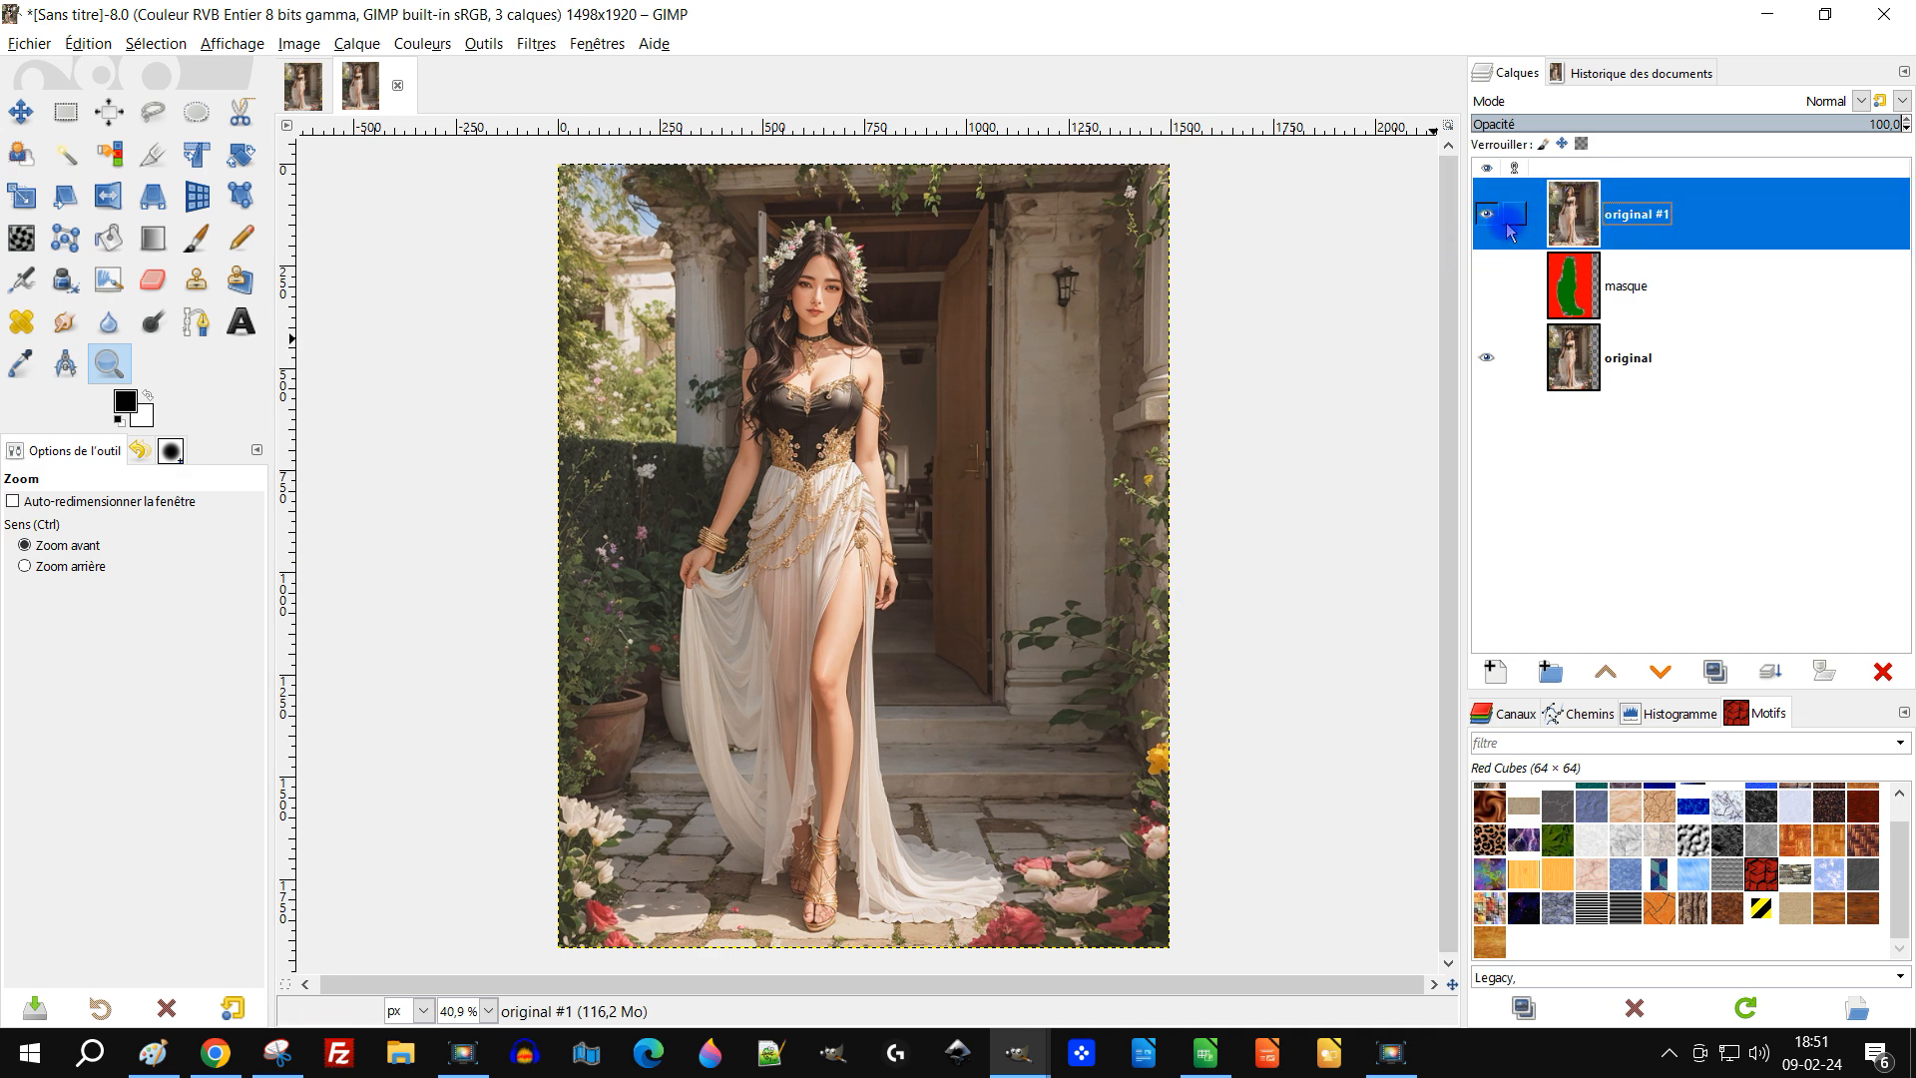
pyautogui.click(1485, 214)
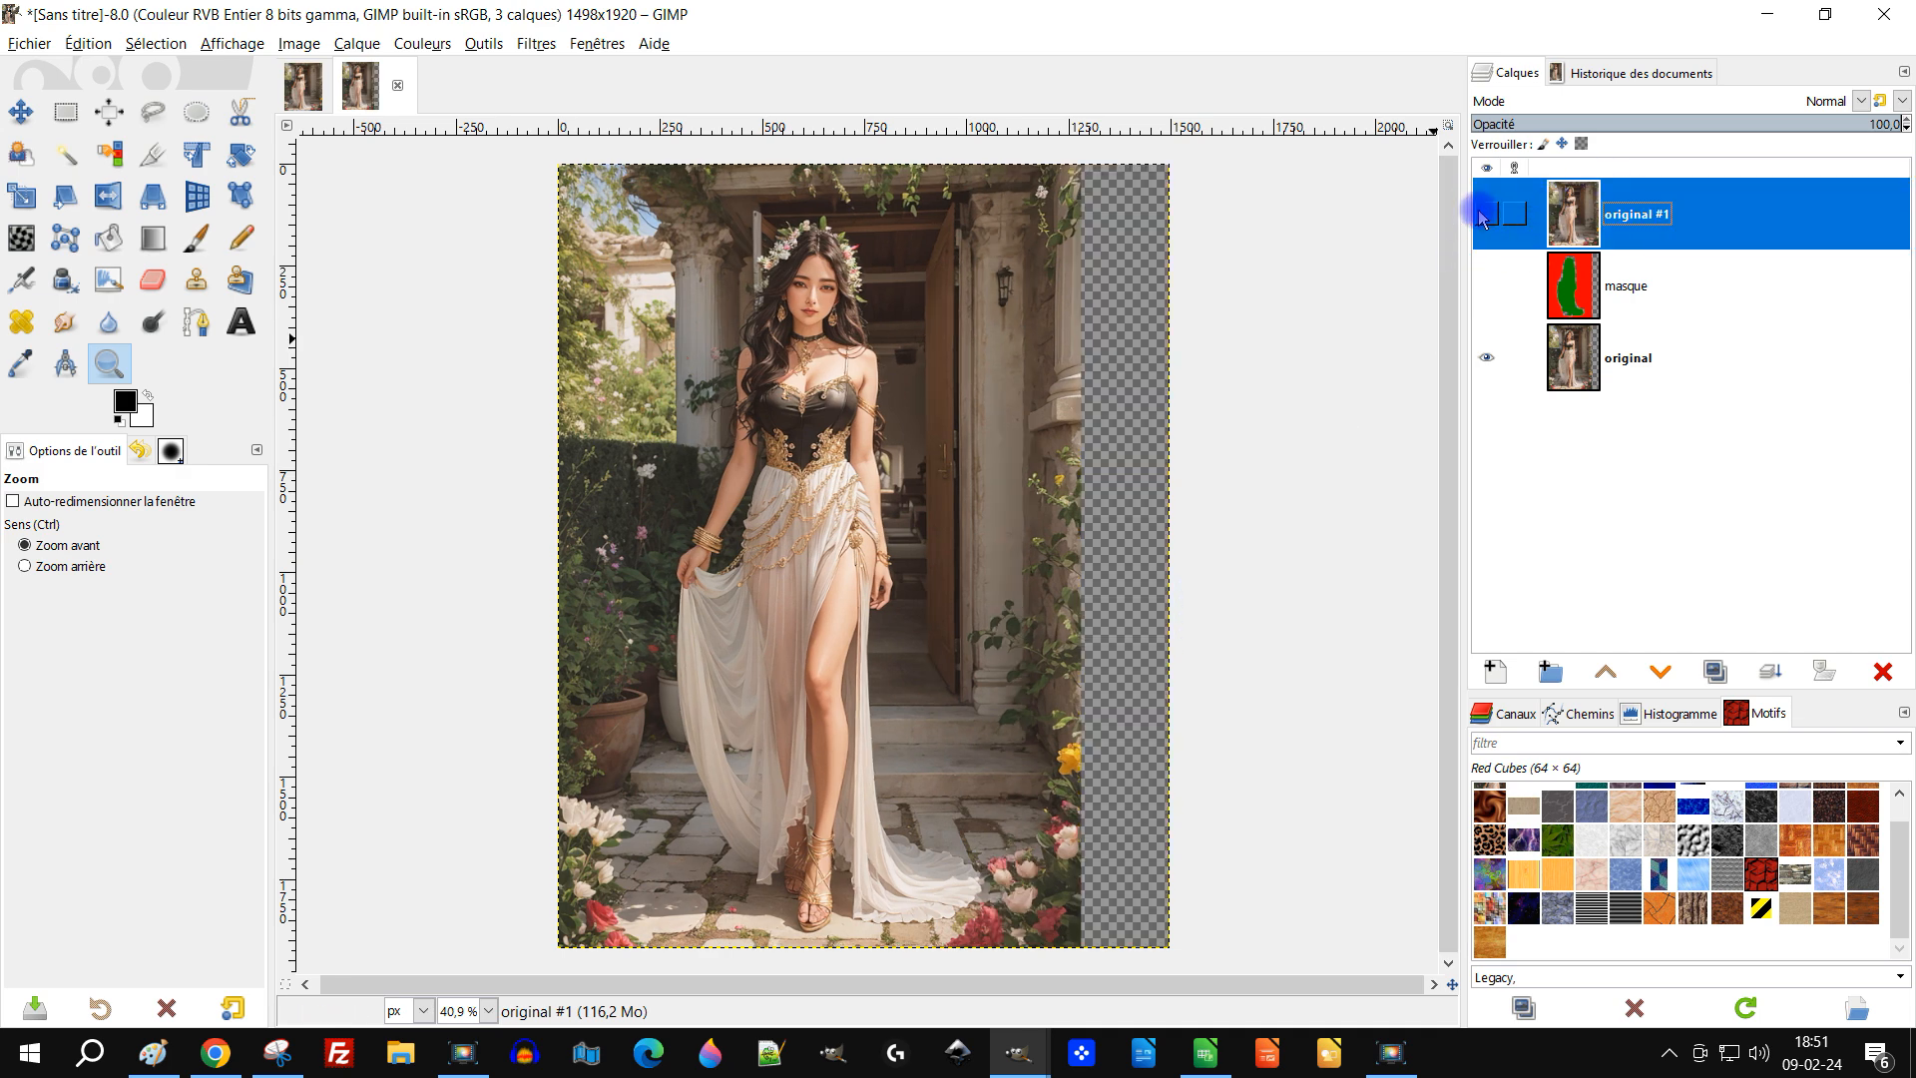